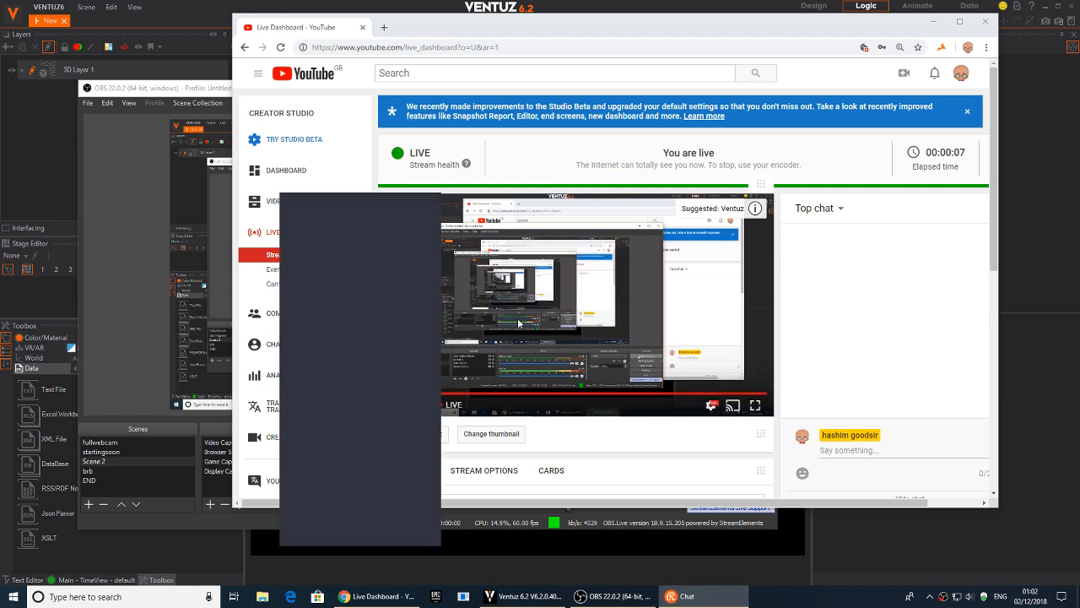
- Clear away the chat, YouTube dashboard and OBS windows, and enlarge the Hierarchy, Content and Toolbox areas in Ventuz
{"action": "left_click", "coordinate": [416, 205]}
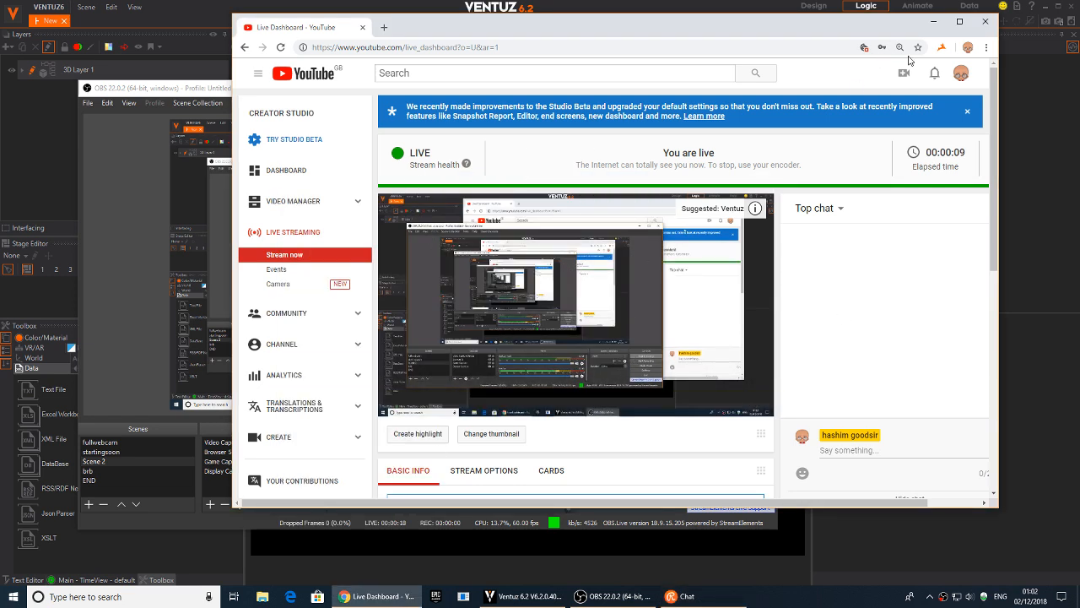
{"action": "left_click", "coordinate": [933, 22]}
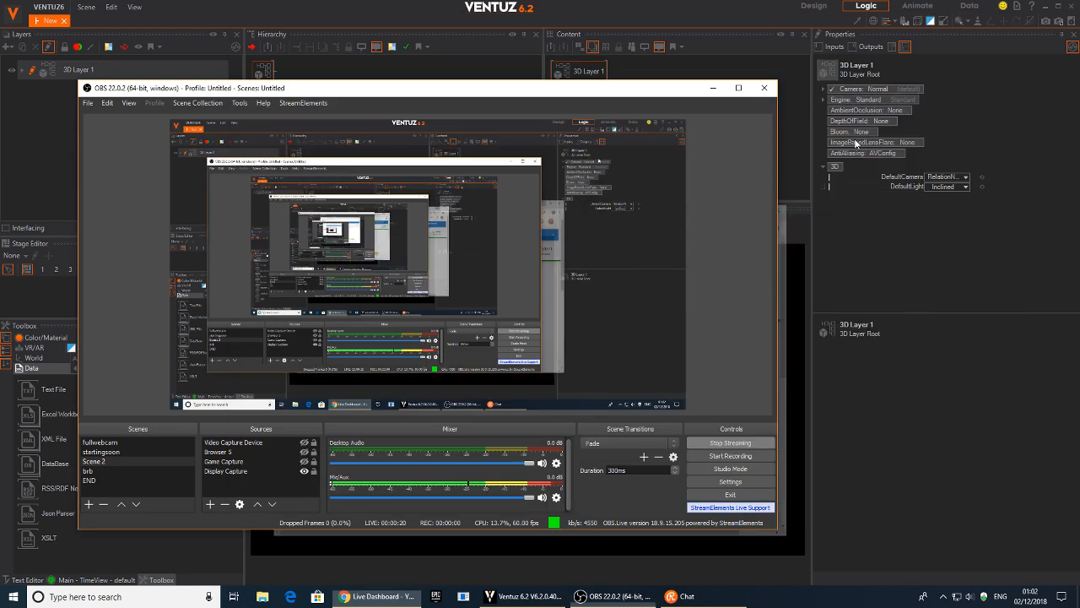
{"action": "left_click", "coordinate": [712, 89]}
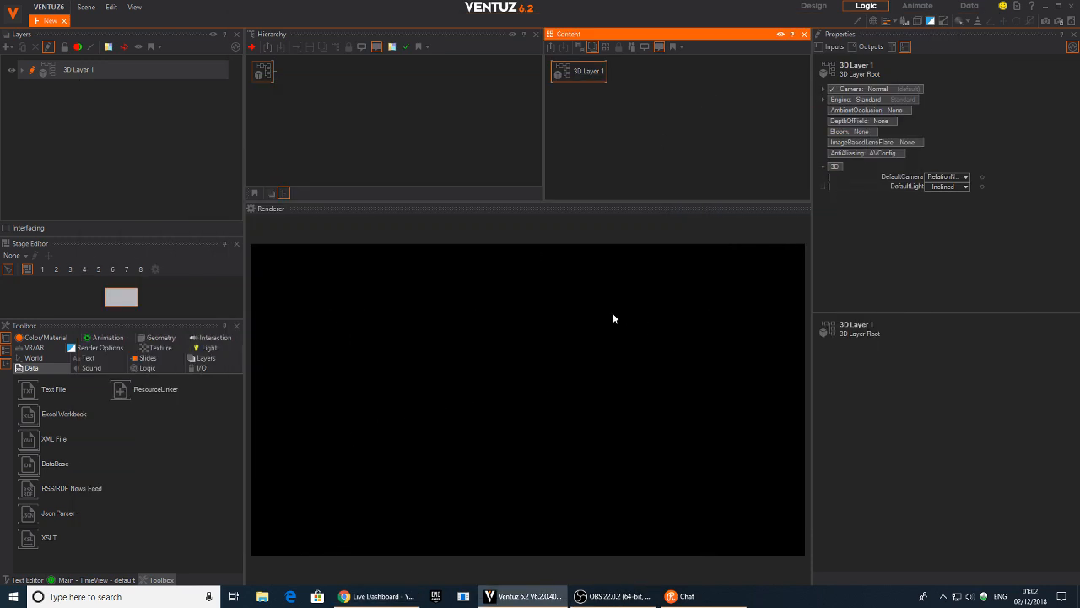
{"action": "left_click_drag", "start_coordinate": [410, 207], "coordinate": [463, 276]}
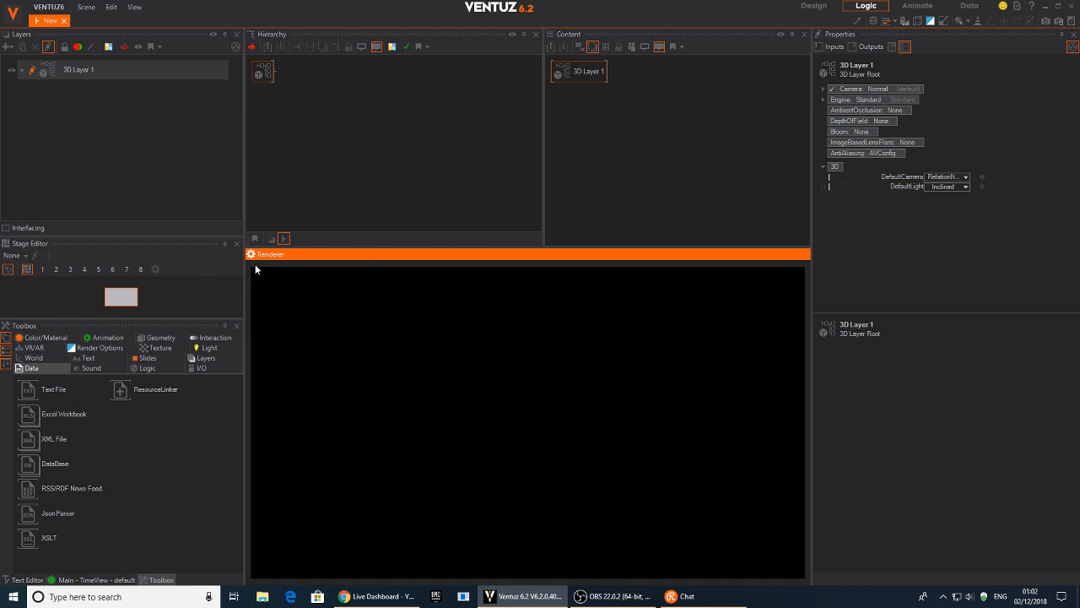
{"action": "left_click_drag", "start_coordinate": [246, 263], "coordinate": [307, 262]}
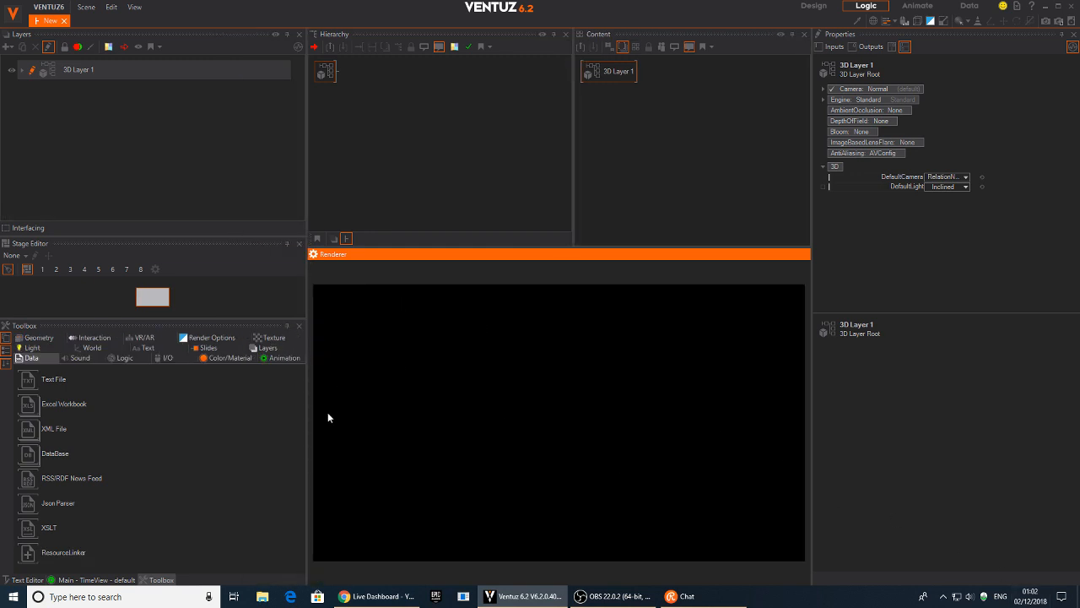
- Add an Anchor node from the World category to the hierarchy of 3D Layer 1
{"action": "left_click", "coordinate": [85, 347]}
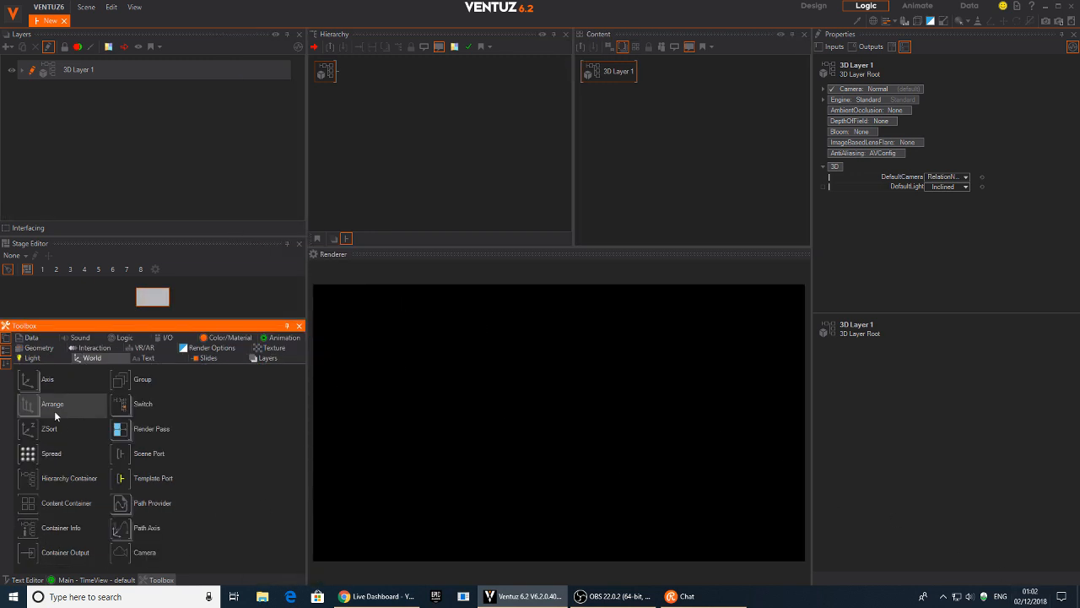
{"action": "left_click", "coordinate": [27, 388]}
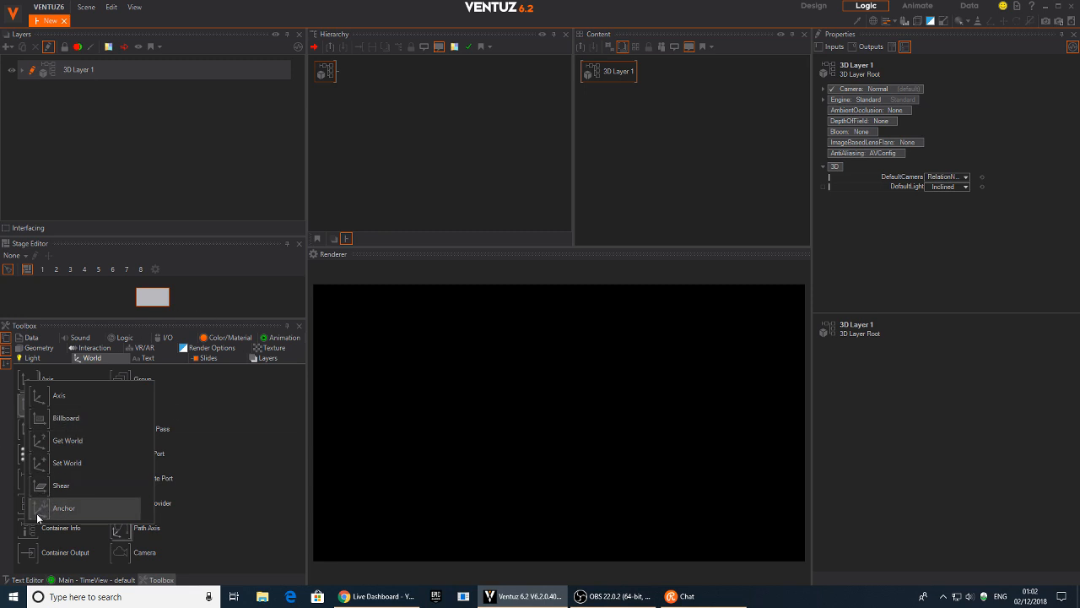
{"action": "left_click", "coordinate": [100, 361]}
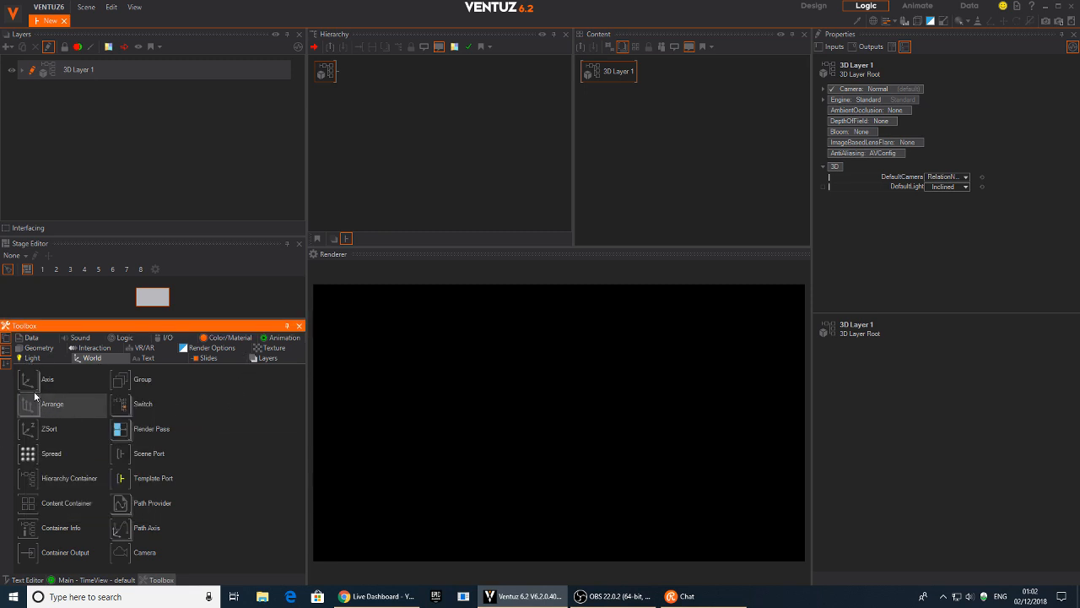
{"action": "left_click", "coordinate": [25, 380]}
{"action": "left_click", "coordinate": [44, 514]}
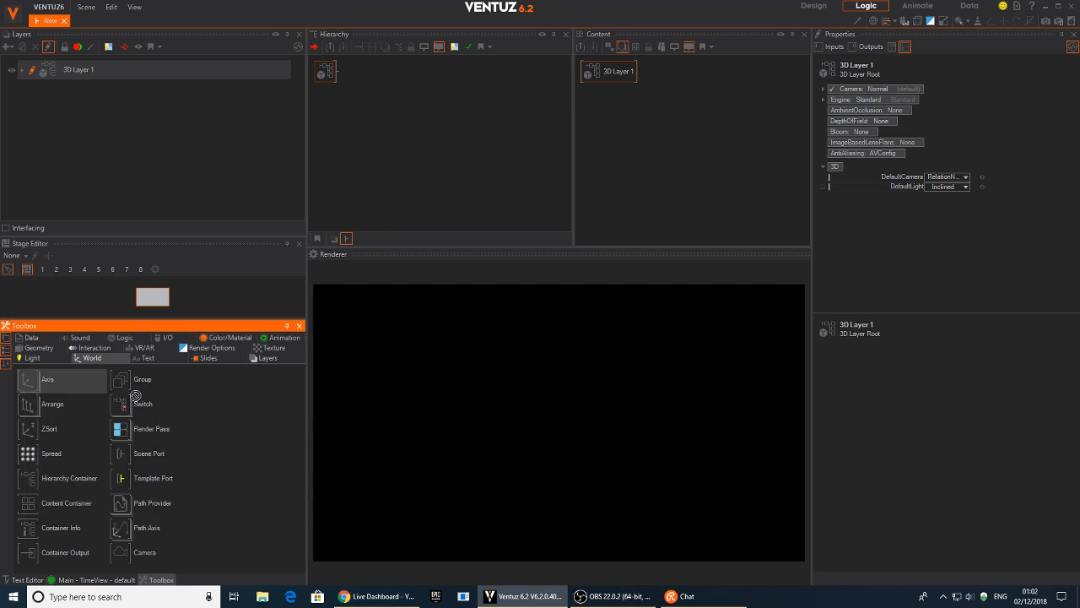
{"action": "left_click", "coordinate": [352, 75]}
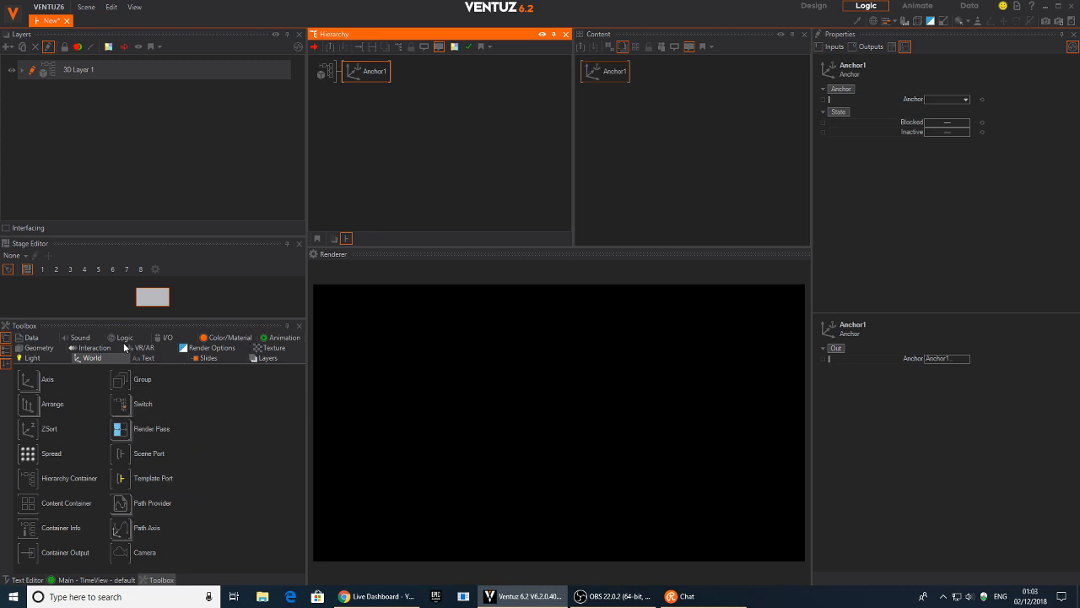
- Add an Arrow geometry node to the hierarchy directly under the layer root, below Anchor1
{"action": "left_click", "coordinate": [38, 349]}
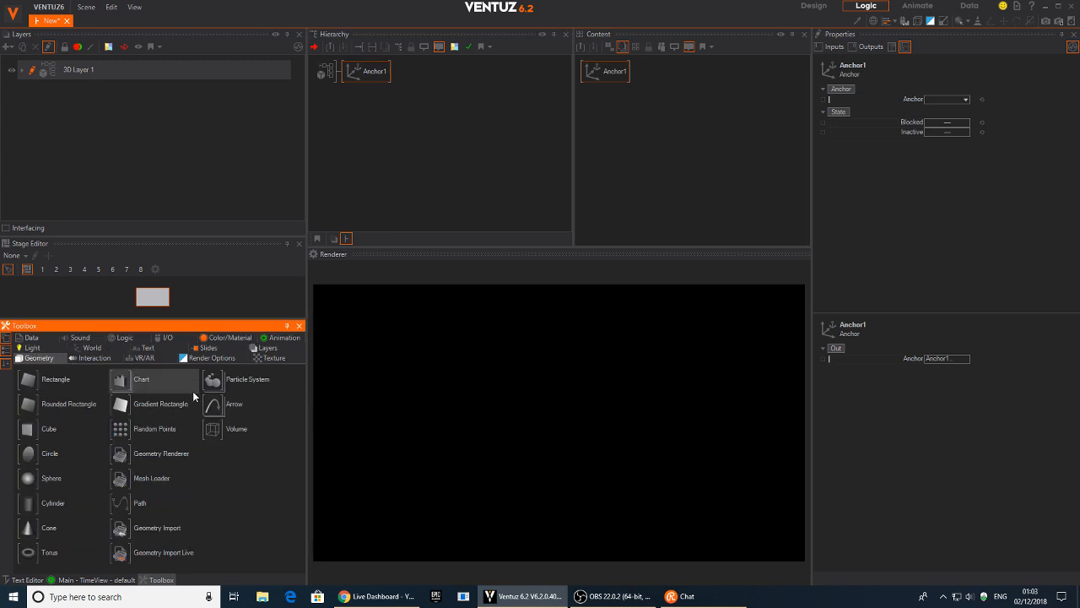
{"action": "left_click_drag", "start_coordinate": [212, 405], "coordinate": [395, 162]}
{"action": "left_click_drag", "start_coordinate": [369, 89], "coordinate": [368, 94]}
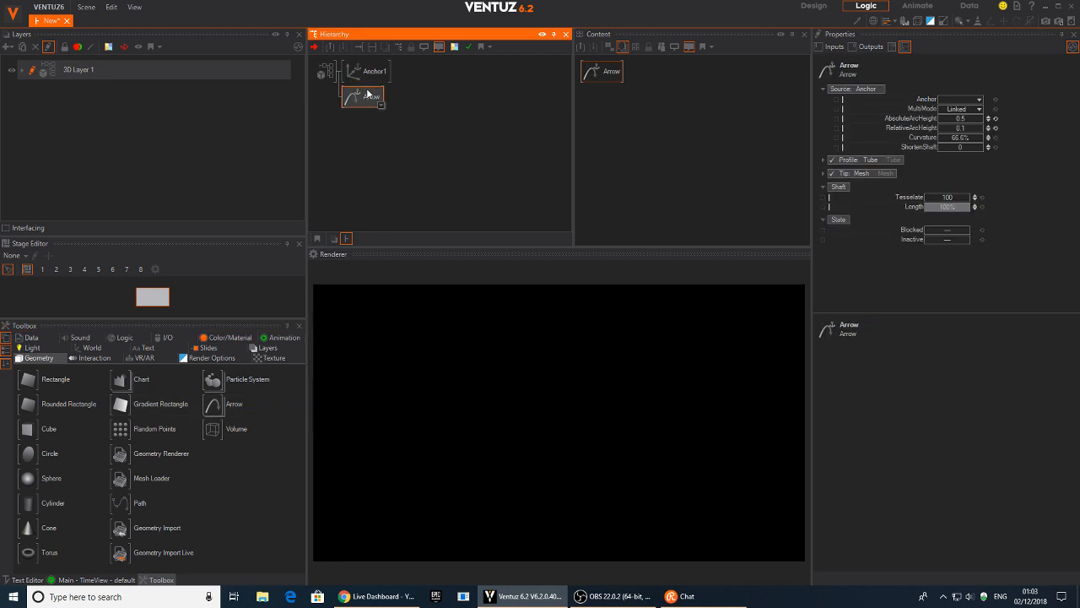
- Lay out Arrow above Anchor1 in the Content editor and bind the Arrow's Anchor property to Anchor1
{"action": "left_click", "coordinate": [372, 71]}
{"action": "left_click", "coordinate": [369, 98], "text": "ctrl"}
{"action": "left_click", "coordinate": [641, 119]}
{"action": "left_click_drag", "start_coordinate": [602, 103], "coordinate": [649, 122]}
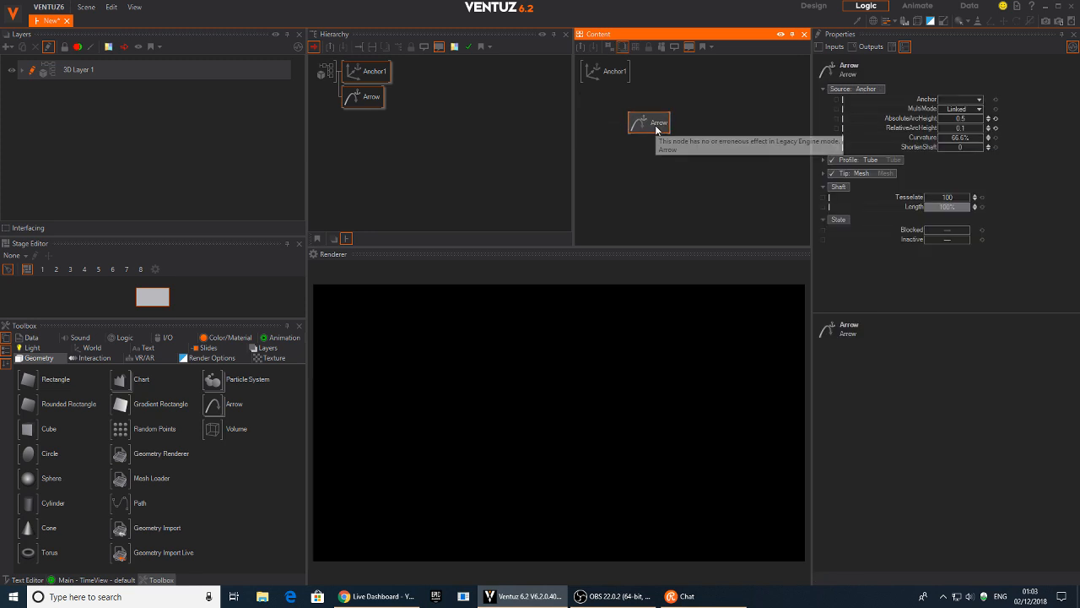
{"action": "left_click_drag", "start_coordinate": [613, 76], "coordinate": [624, 177]}
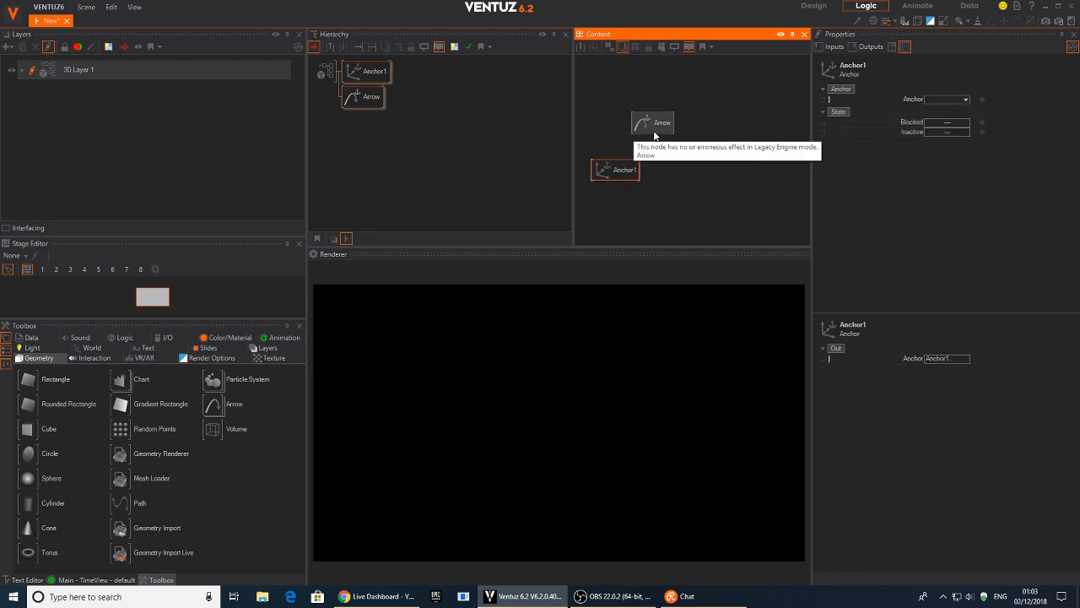
{"action": "left_click", "coordinate": [646, 130]}
{"action": "left_click_drag", "start_coordinate": [920, 99], "coordinate": [616, 173]}
- Insert an Axis node under the layer root as the parent of Anchor1 and Arrow
{"action": "left_click", "coordinate": [398, 128]}
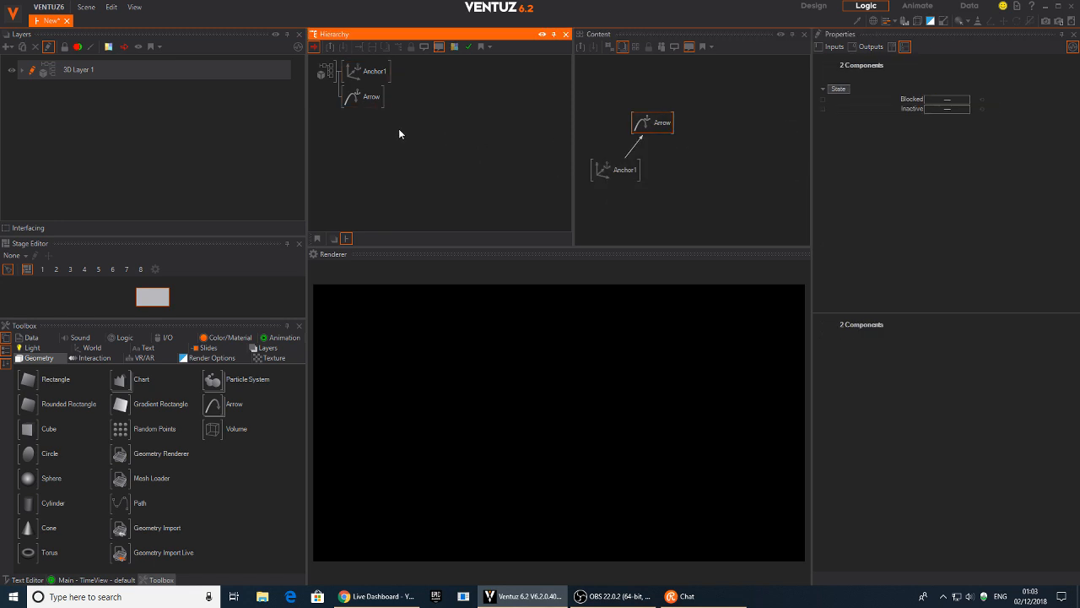
{"action": "left_click", "coordinate": [363, 99]}
{"action": "type", "text": "ax"}
{"action": "left_click", "coordinate": [422, 155]}
{"action": "left_click", "coordinate": [347, 83]}
{"action": "left_click", "coordinate": [389, 103]}
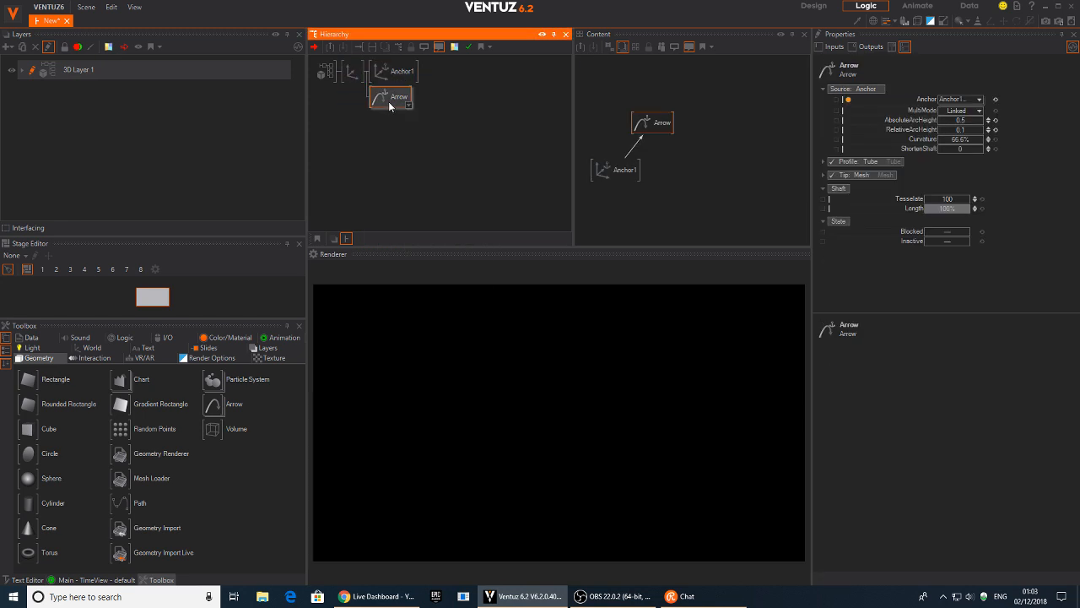
- Remove the Anchor1-to-Arrow link and bind Anchor1's own Anchor property to the Arrow instead
{"action": "left_click", "coordinate": [641, 177]}
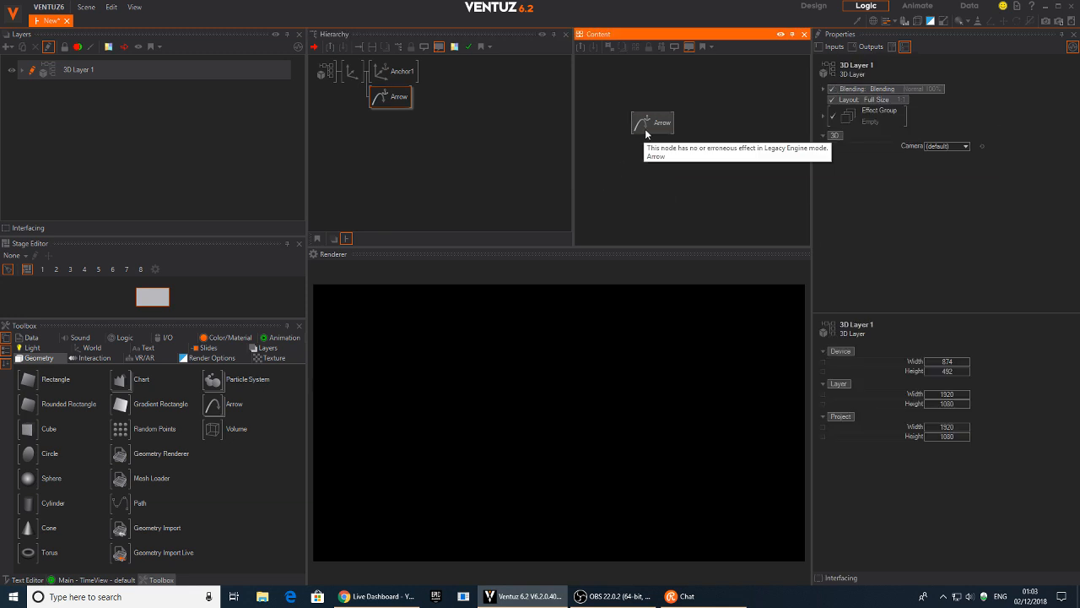
{"action": "left_click_drag", "start_coordinate": [401, 79], "coordinate": [635, 168]}
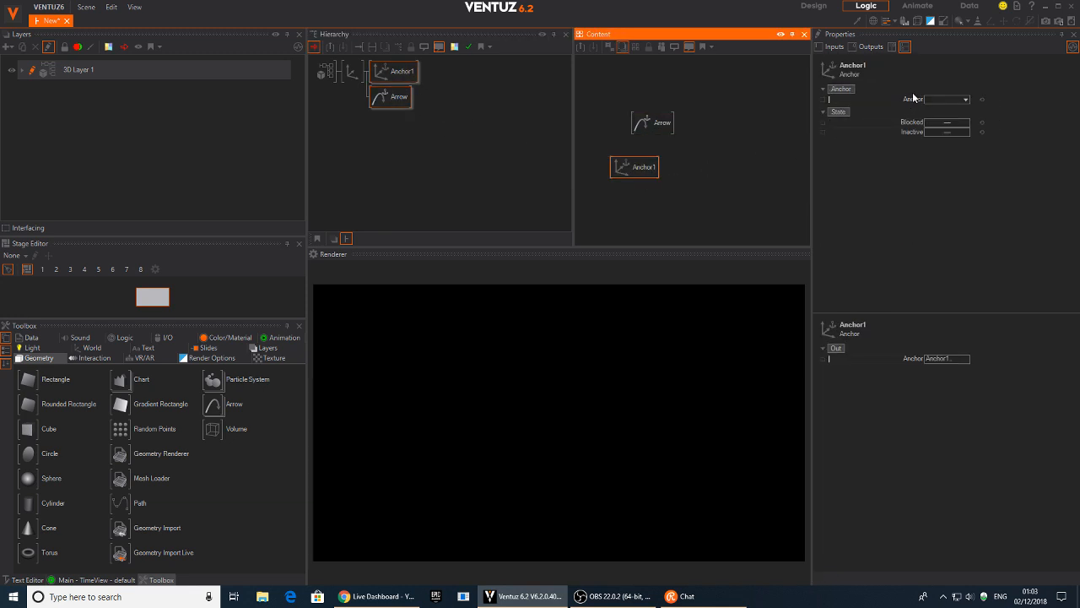
{"action": "left_click", "coordinate": [918, 97]}
{"action": "left_click_drag", "start_coordinate": [875, 98], "coordinate": [650, 122]}
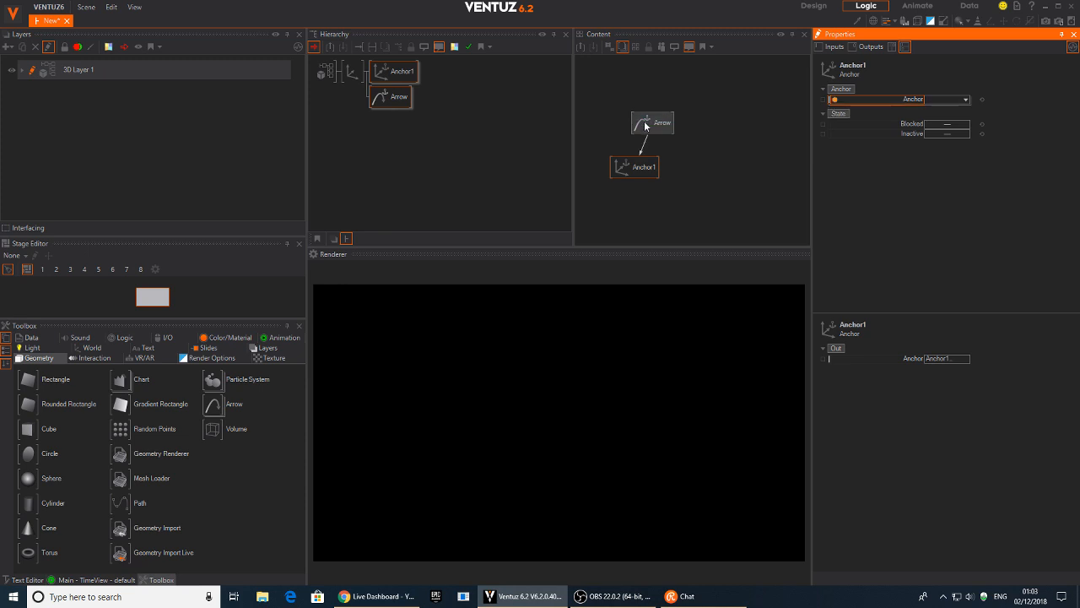
- Set the Arrow's AbsoluteArcHeight to 2.6 and RelativeArcHeight to 0.52, and delete its link to Anchor1
{"action": "left_click", "coordinate": [662, 110]}
{"action": "left_click", "coordinate": [960, 119]}
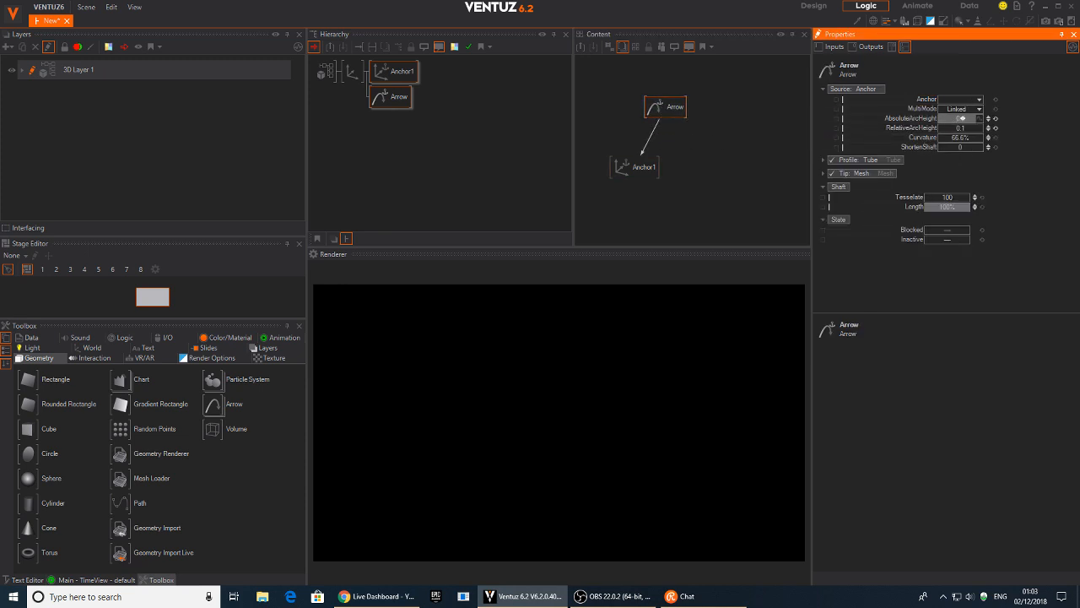
{"action": "left_click", "coordinate": [654, 135]}
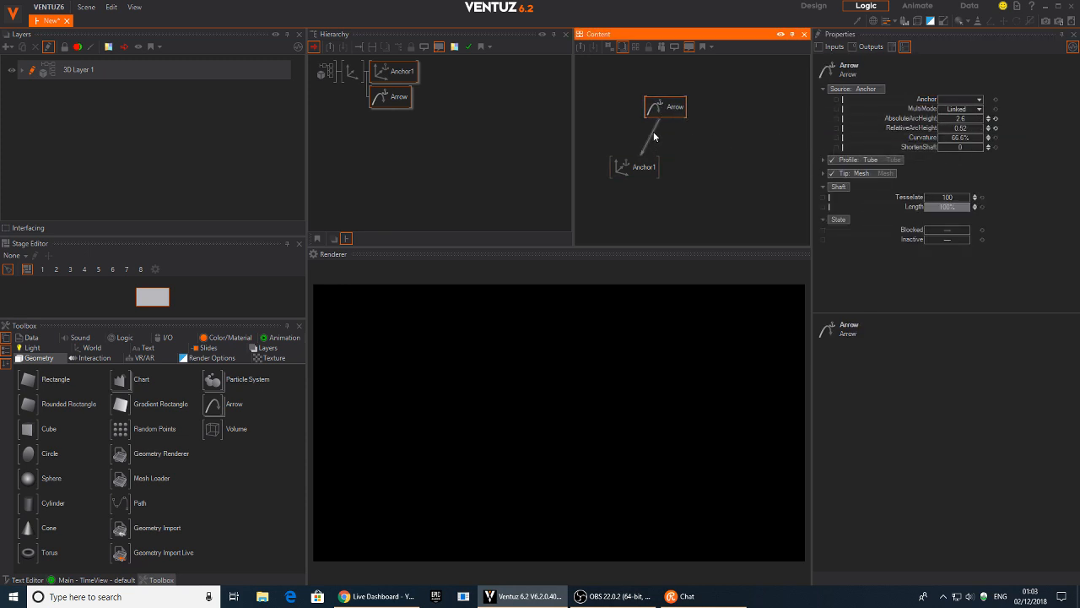
{"action": "left_click", "coordinate": [659, 158]}
- Add a second Axis under the layer root so that Arrow and Anchor1 each have their own parent axis
{"action": "left_click", "coordinate": [405, 126]}
{"action": "left_click", "coordinate": [395, 71]}
{"action": "left_click", "coordinate": [381, 104]}
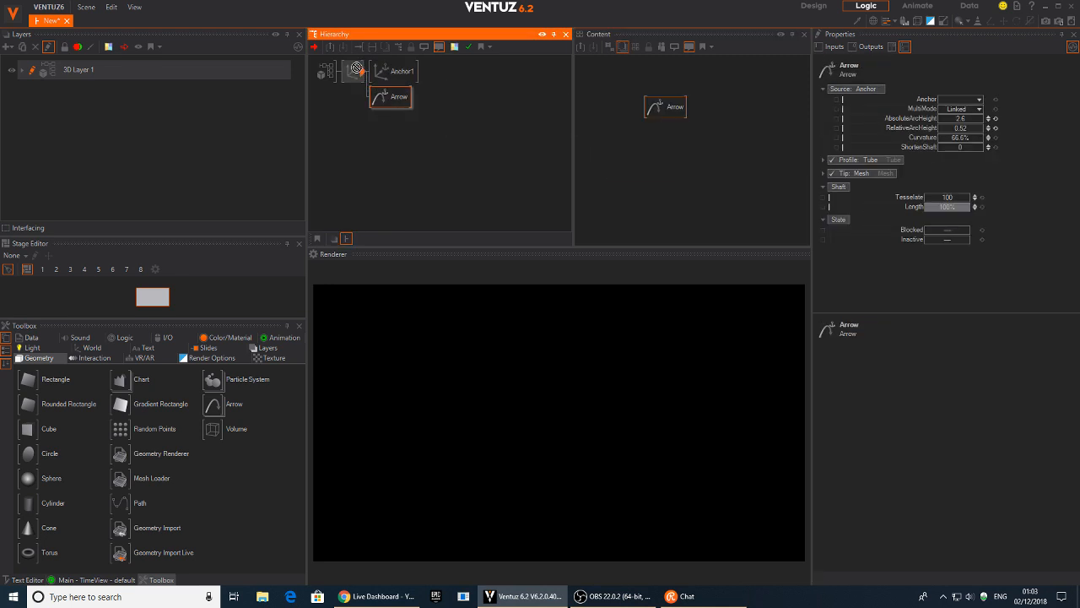
{"action": "left_click_drag", "start_coordinate": [353, 69], "coordinate": [352, 67]}
{"action": "type", "text": "ax"}
{"action": "left_click_drag", "start_coordinate": [371, 112], "coordinate": [347, 78]}
- Show Arrow and Anchor1 together in the Content editor and link the Arrow's Anchor property to Anchor1 again
{"action": "left_click", "coordinate": [387, 73]}
{"action": "left_click", "coordinate": [404, 95], "text": "ctrl"}
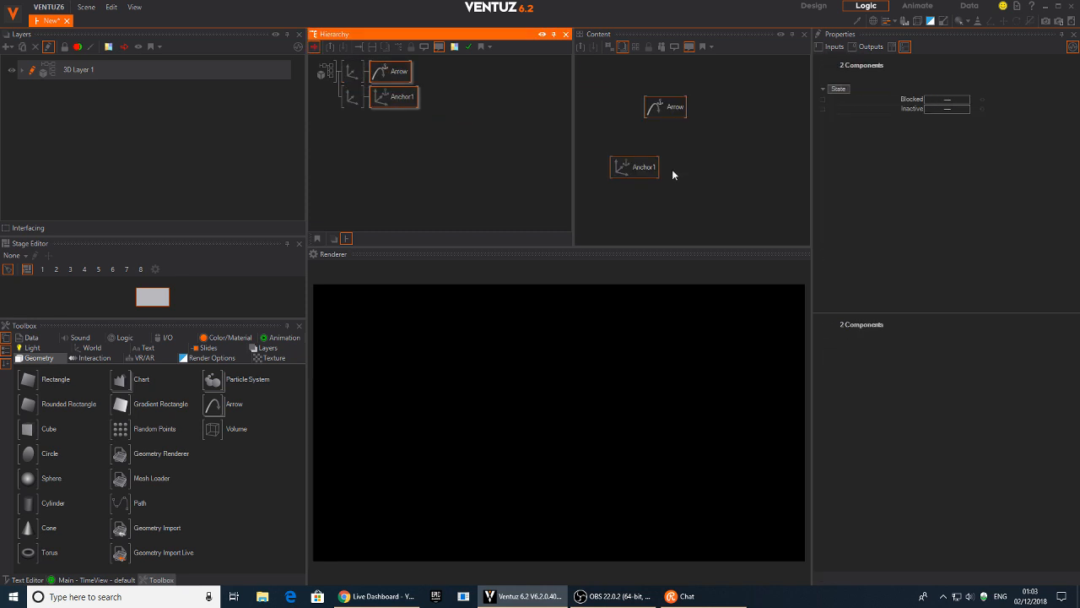
{"action": "left_click", "coordinate": [663, 169]}
{"action": "left_click", "coordinate": [675, 114]}
{"action": "left_click_drag", "start_coordinate": [909, 99], "coordinate": [640, 171]}
- Reverse the link so that Arrow feeds Anchor1's Anchor property, and delete that reversed link
{"action": "left_click", "coordinate": [640, 168]}
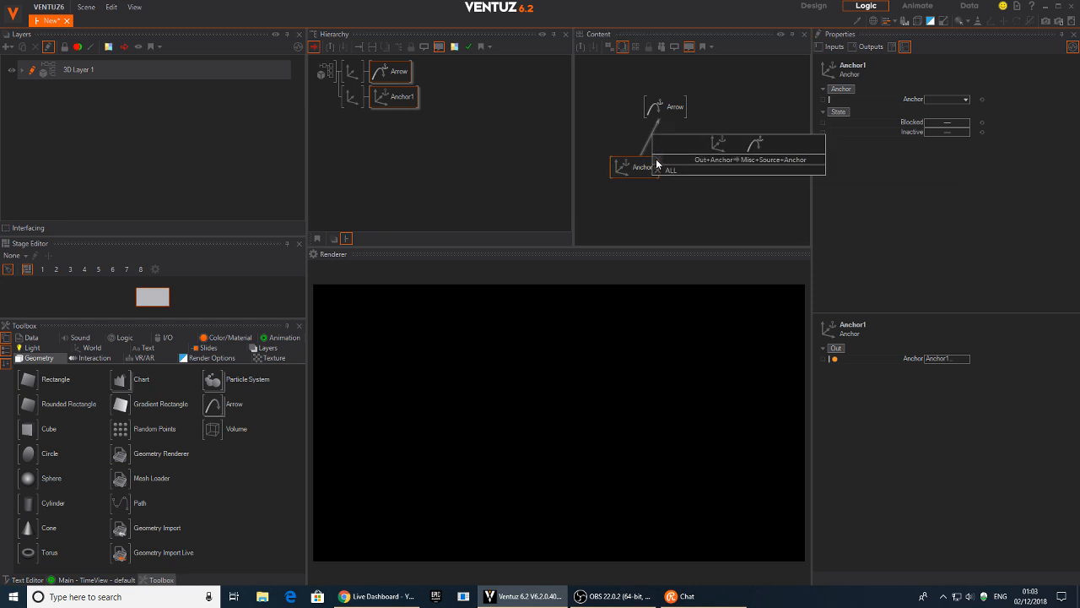
{"action": "left_click_drag", "start_coordinate": [913, 99], "coordinate": [667, 111]}
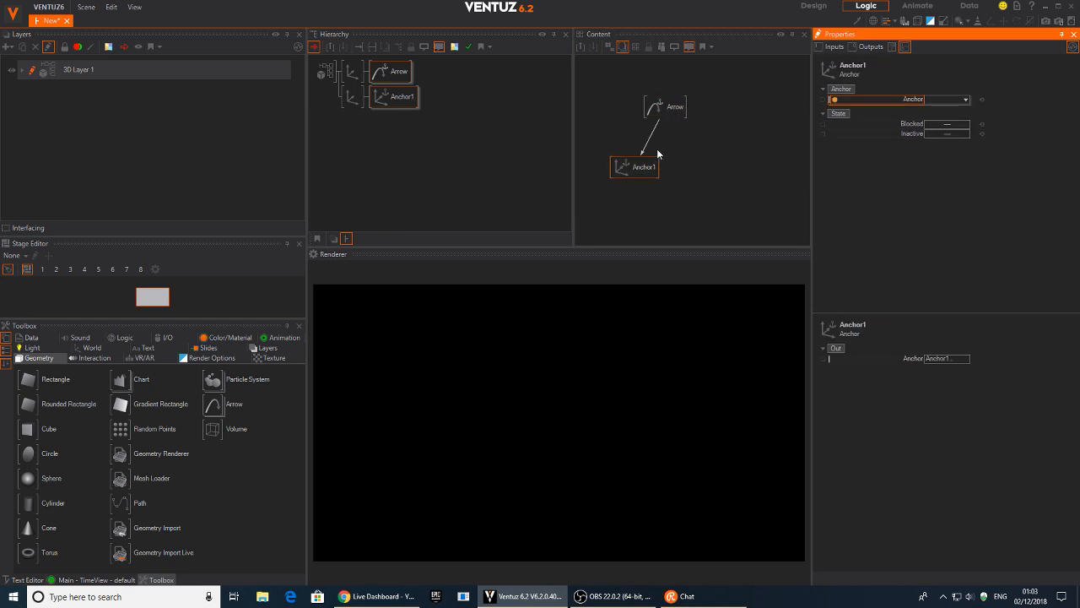
{"action": "left_click", "coordinate": [650, 138]}
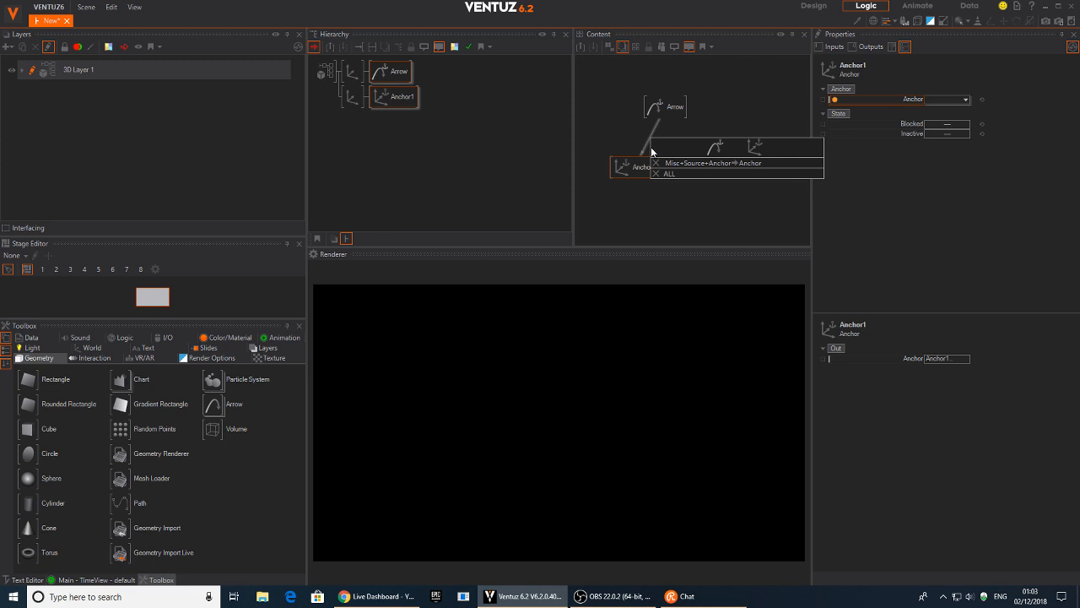
{"action": "left_click", "coordinate": [658, 164]}
- Open the built-in example scene for the Anchor node from Anchor1
{"action": "left_click", "coordinate": [403, 103]}
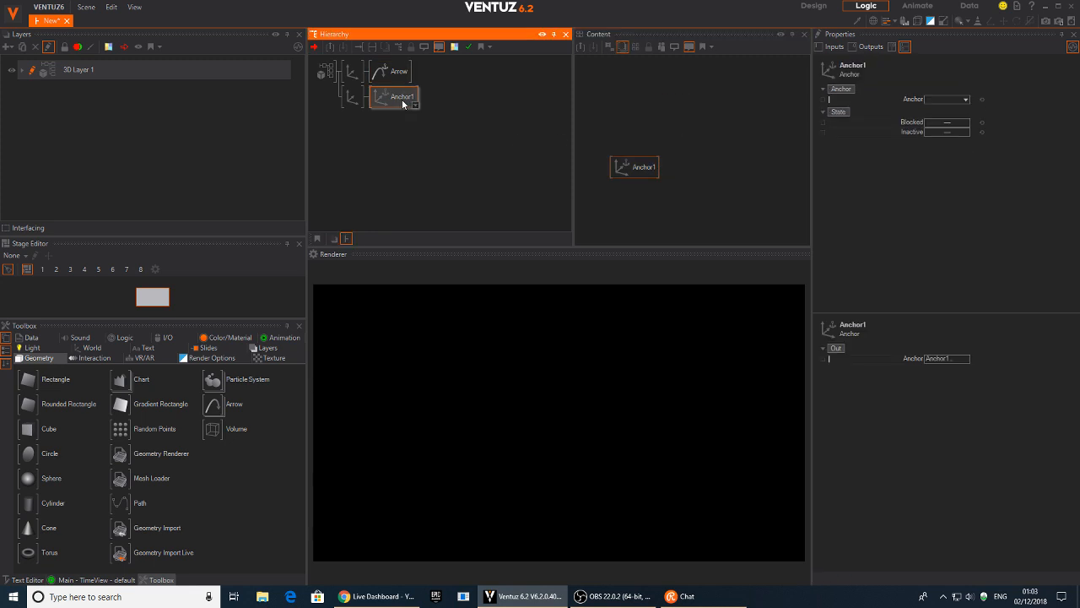
{"action": "mouse_move", "coordinate": [402, 103]}
{"action": "left_click", "coordinate": [441, 160]}
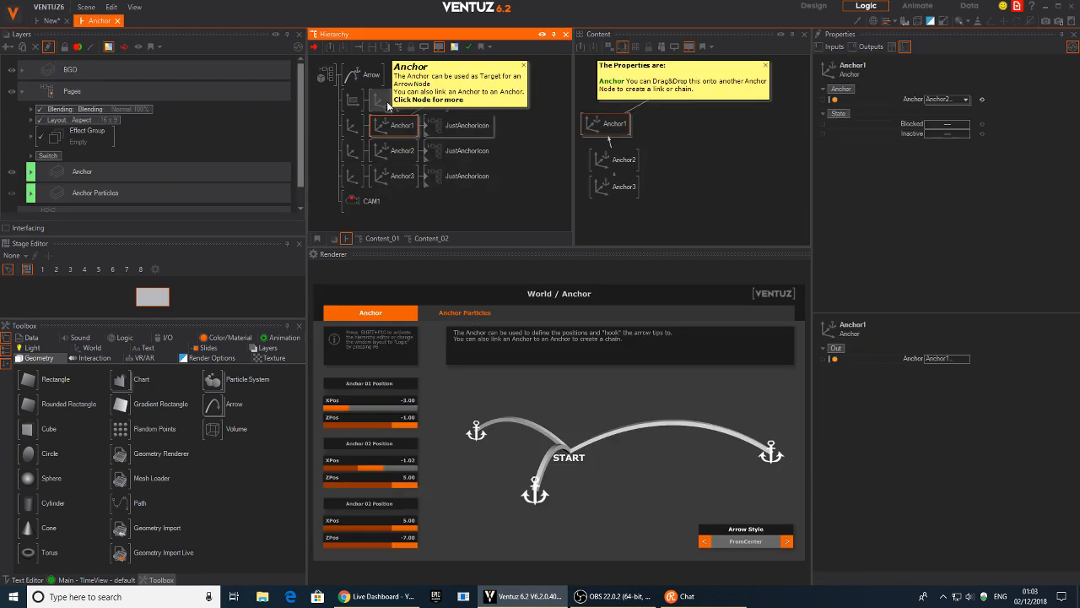
- Spread out the example's Arrow and Anchor nodes in the Content editor and examine how Anchor1 is bound to Arrow
{"action": "left_click", "coordinate": [603, 132]}
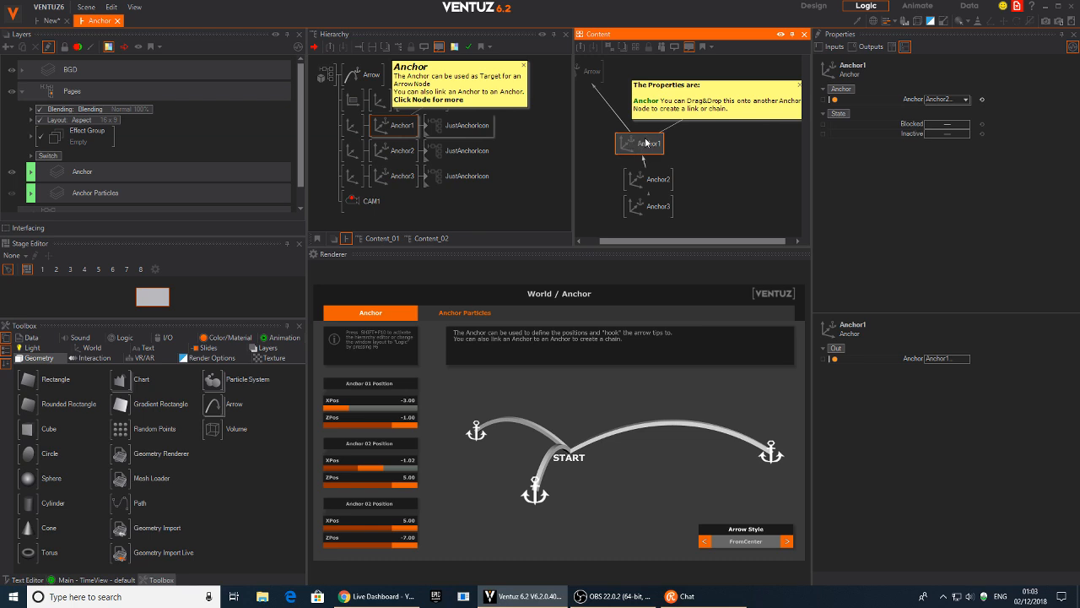
{"action": "left_click_drag", "start_coordinate": [639, 145], "coordinate": [676, 99]}
{"action": "middle_click_drag", "start_coordinate": [616, 109], "coordinate": [663, 123]}
{"action": "left_click_drag", "start_coordinate": [600, 92], "coordinate": [638, 91]}
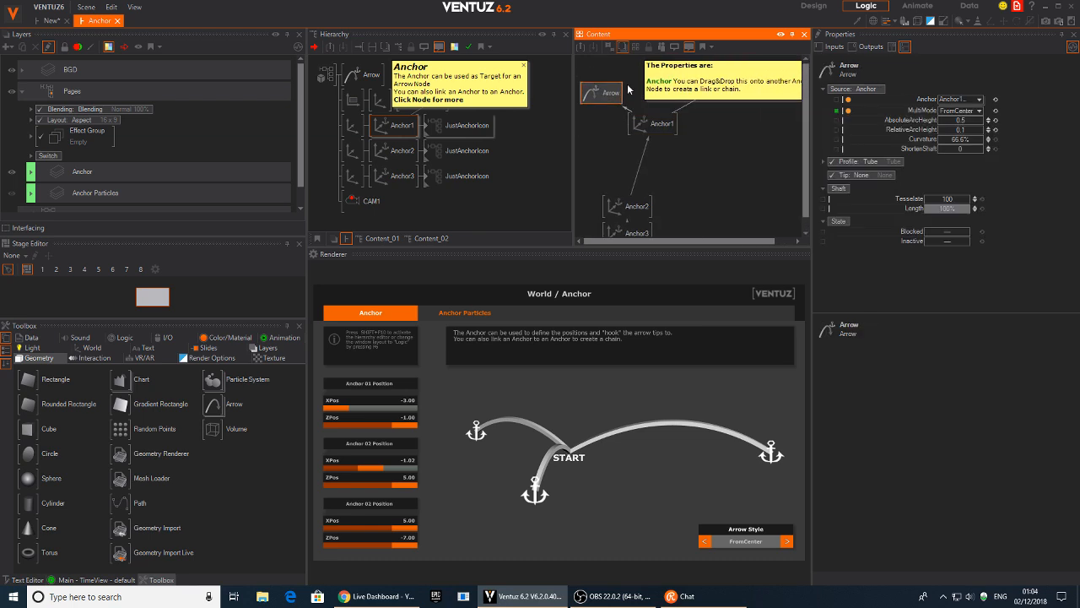
{"action": "left_click_drag", "start_coordinate": [656, 135], "coordinate": [662, 139]}
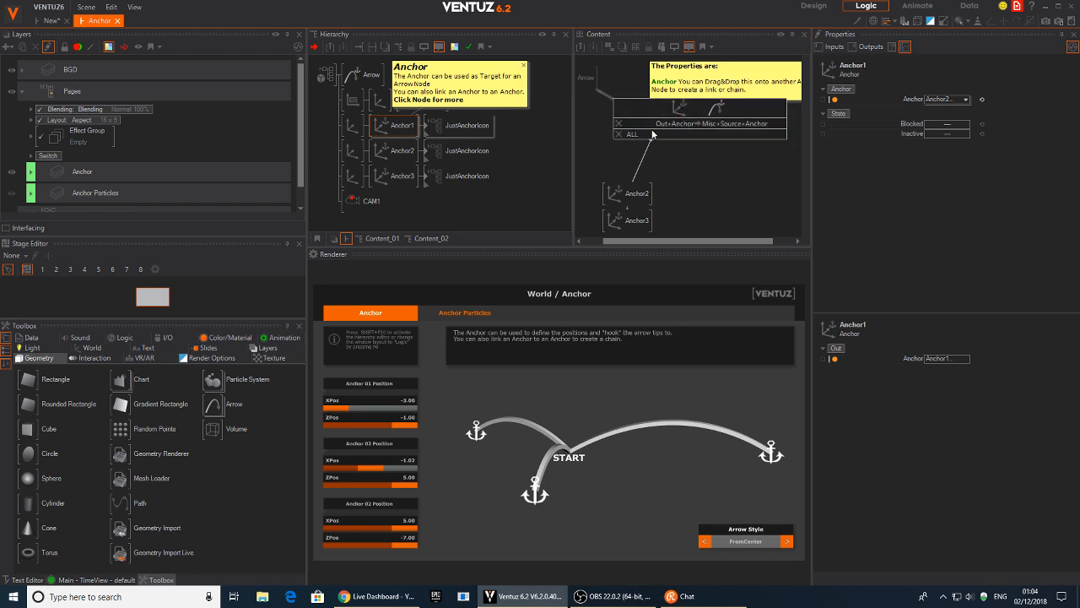
{"action": "left_click", "coordinate": [602, 85]}
{"action": "left_click", "coordinate": [588, 77]}
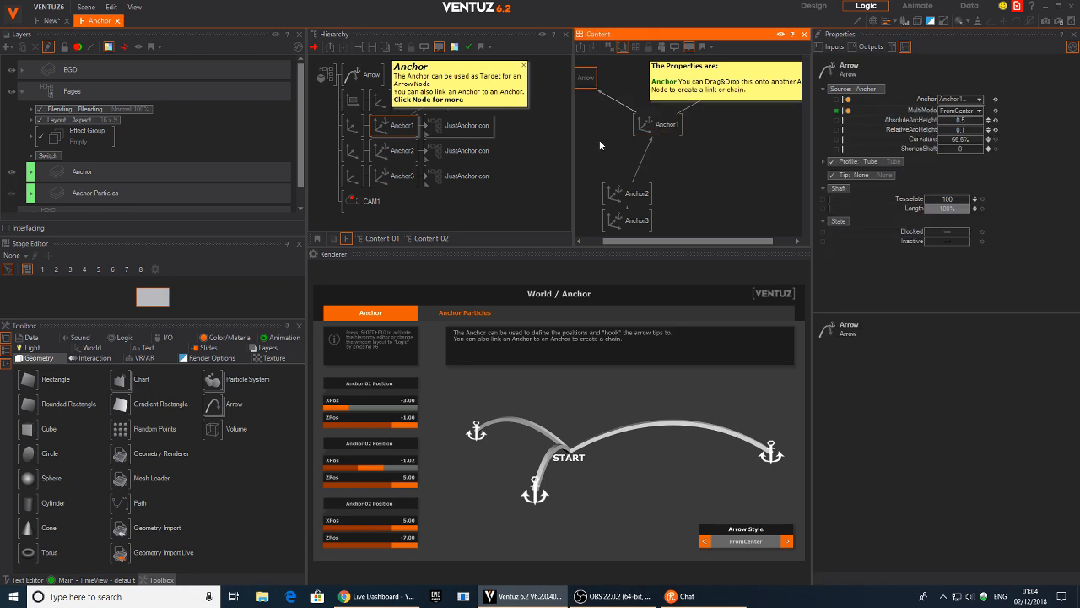
- Delete the example's link between Anchor1 and Arrow, and rebind the Arrow's Anchor property to Anchor1
{"action": "right_click", "coordinate": [635, 96]}
{"action": "left_click", "coordinate": [640, 121]}
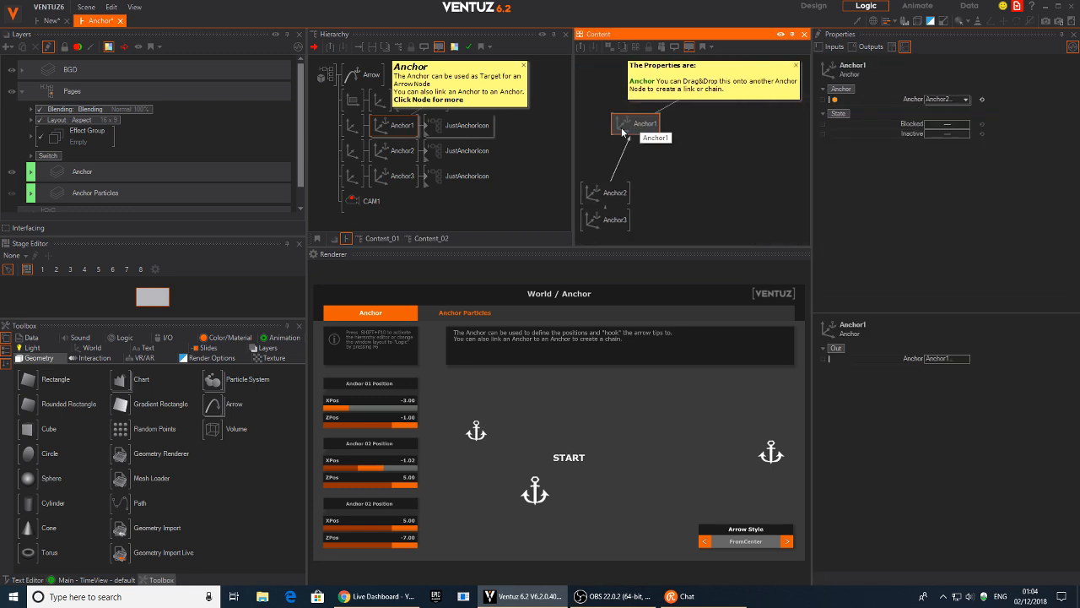
{"action": "left_click", "coordinate": [369, 73]}
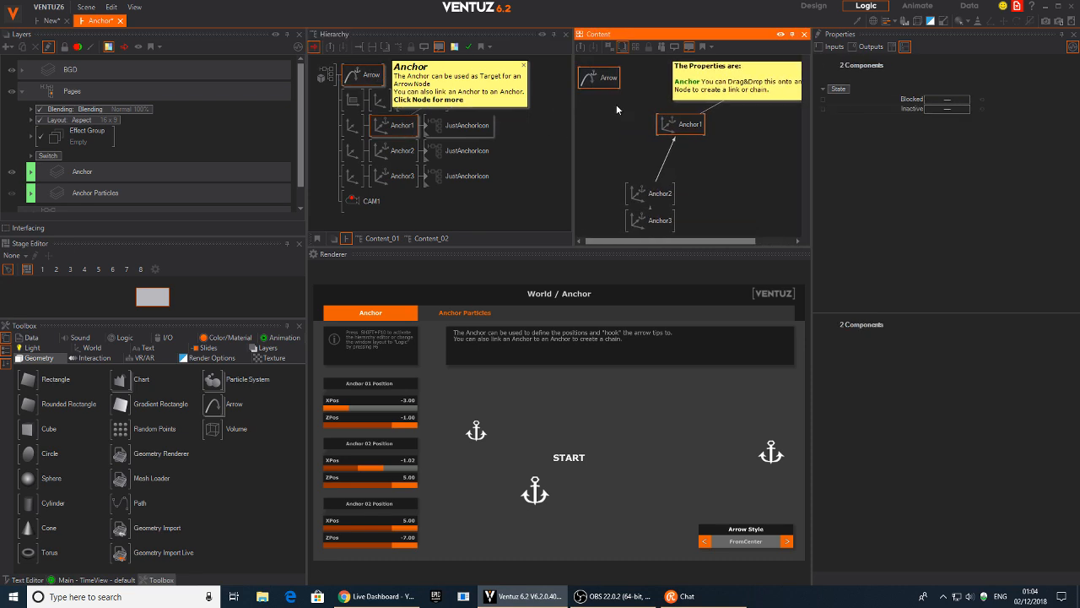
{"action": "left_click_drag", "start_coordinate": [899, 98], "coordinate": [675, 124]}
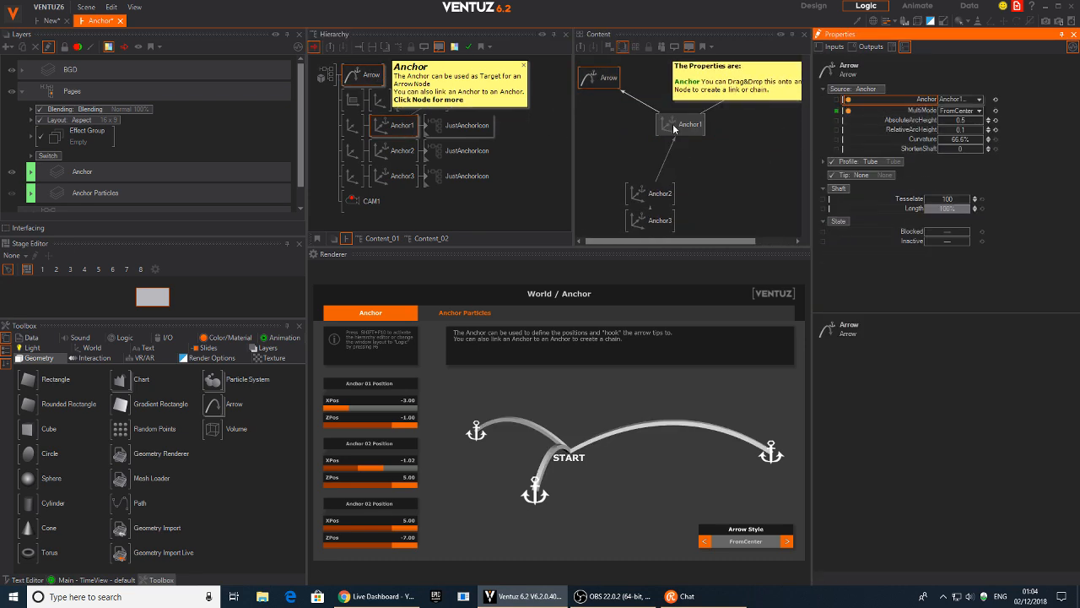
- Remove the rebound link between Anchor1 and Arrow in the example, and inspect Anchor2's anchor binding
{"action": "left_click", "coordinate": [631, 114]}
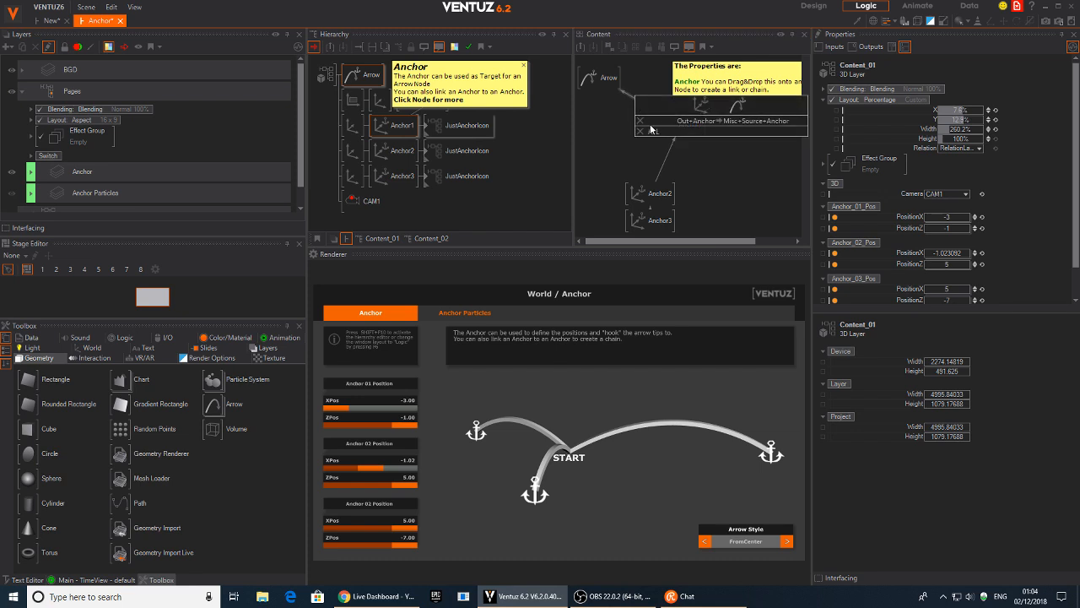
{"action": "key", "text": "Delete"}
{"action": "mouse_move", "coordinate": [674, 125]}
{"action": "left_mouse_down"}
{"action": "mouse_move", "coordinate": [649, 131]}
{"action": "mouse_move", "coordinate": [659, 127]}
{"action": "left_mouse_up"}
{"action": "left_click", "coordinate": [652, 193]}
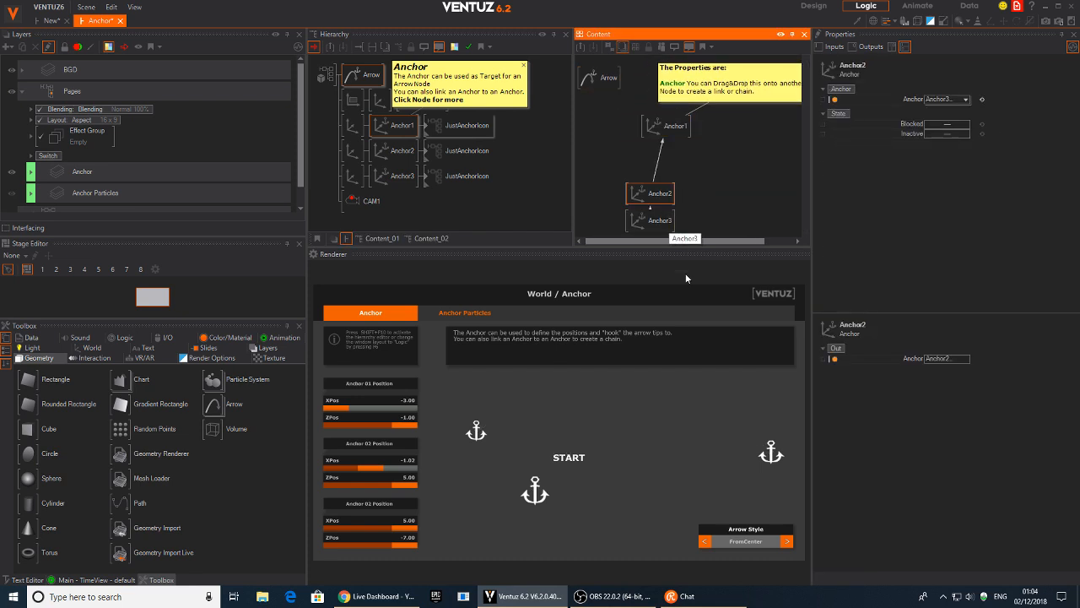
- In the New scene, arrange Arrow and Anchor1 in the Content editor and bind Arrow's Anchor property to Anchor1
{"action": "left_click", "coordinate": [49, 21]}
{"action": "left_click", "coordinate": [390, 76]}
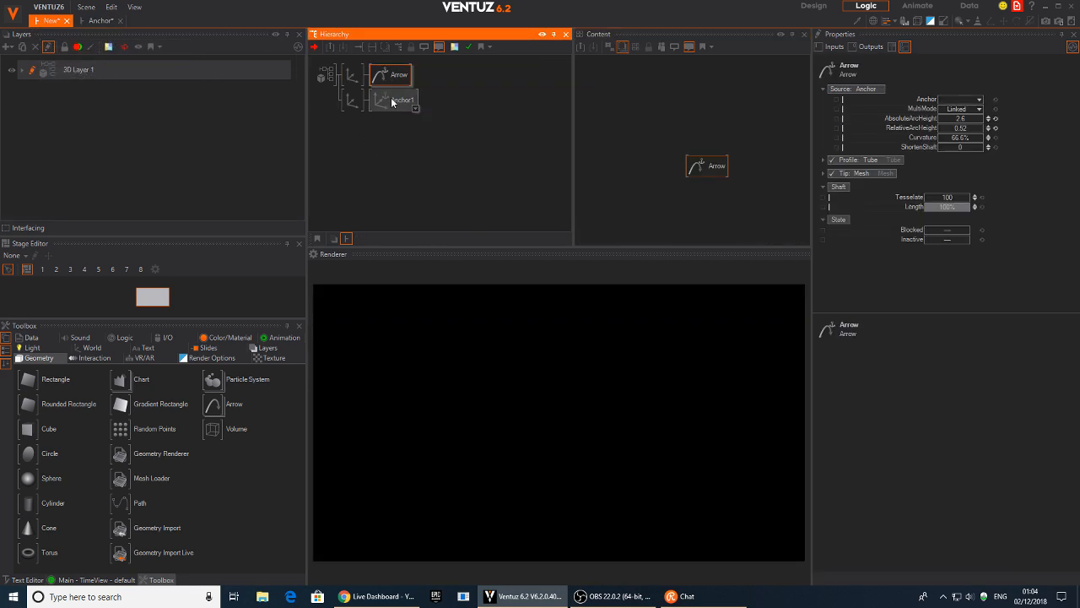
{"action": "left_click", "coordinate": [393, 101], "text": "ctrl"}
{"action": "left_click", "coordinate": [724, 214]}
{"action": "left_click_drag", "start_coordinate": [675, 225], "coordinate": [700, 108]}
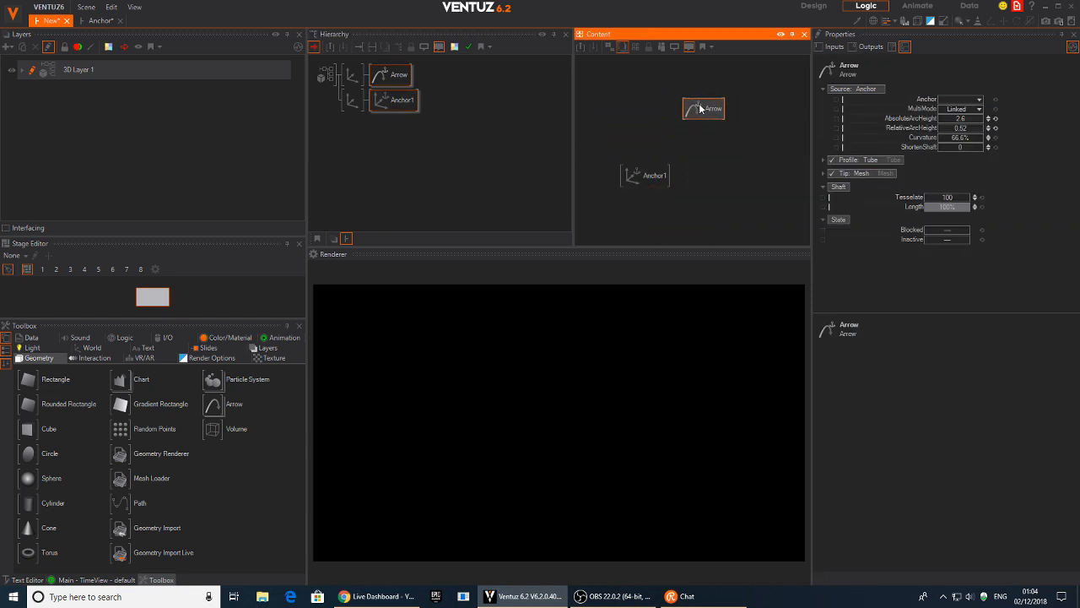
{"action": "left_click_drag", "start_coordinate": [637, 175], "coordinate": [642, 180]}
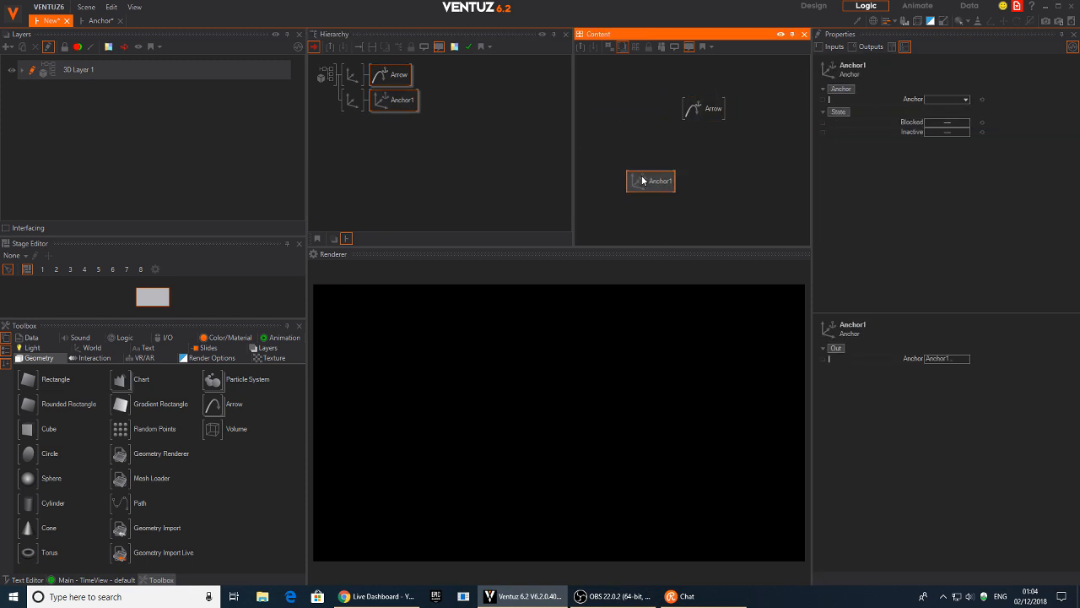
{"action": "left_click", "coordinate": [721, 99]}
{"action": "left_click_drag", "start_coordinate": [897, 100], "coordinate": [655, 178]}
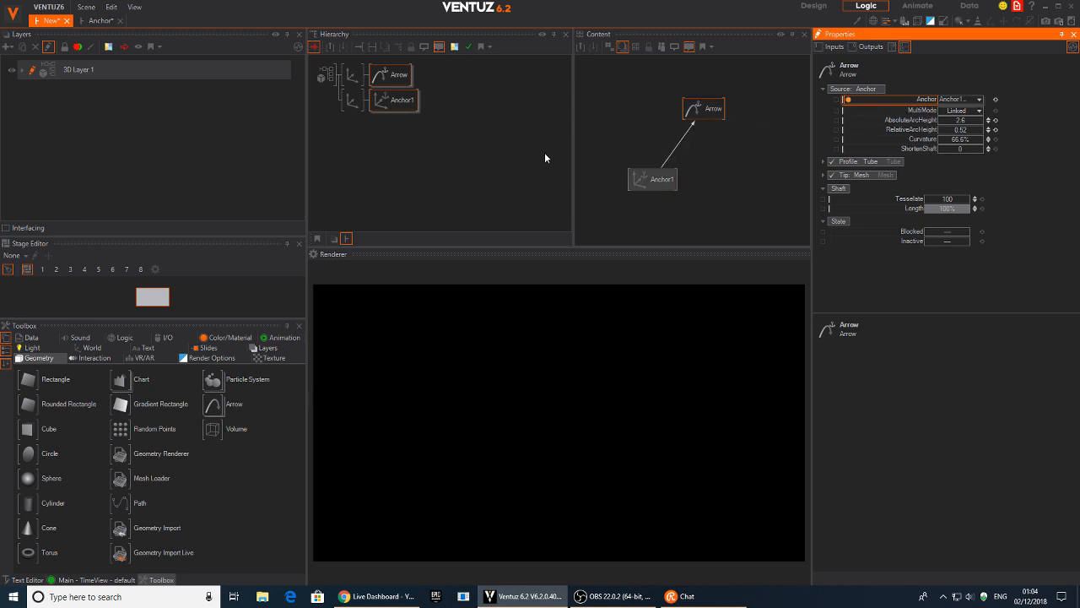
- Shift Anchor1 sideways by changing the X position of its parent Axis so the arrow spans a distance
{"action": "left_click", "coordinate": [356, 100]}
{"action": "left_click_drag", "start_coordinate": [956, 99], "coordinate": [1003, 105]}
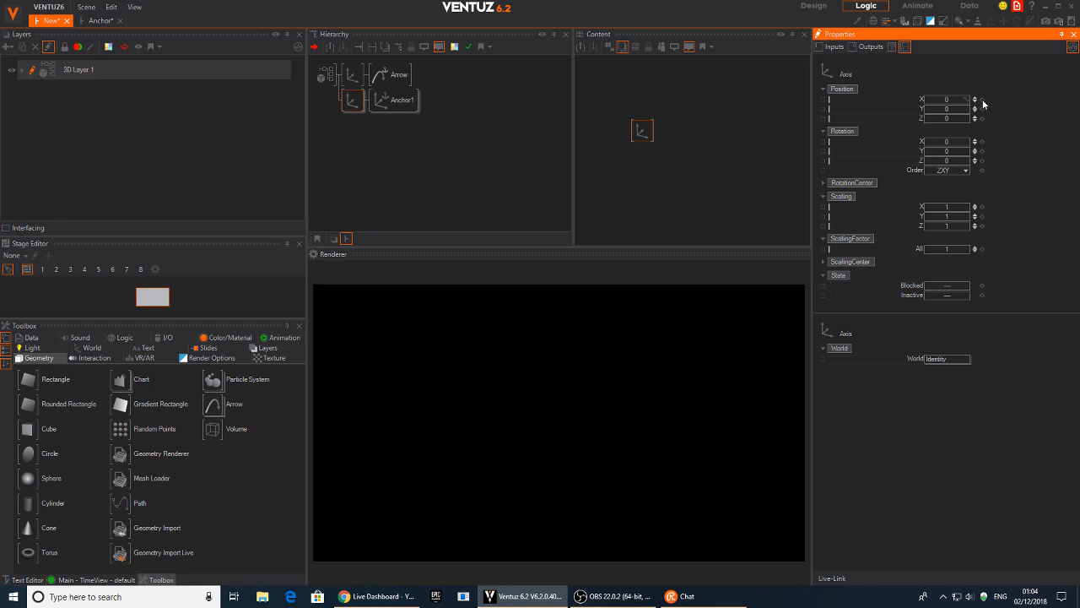
{"action": "left_click_drag", "start_coordinate": [925, 96], "coordinate": [927, 98]}
- Add an Axis as parent of both the Arrow and Anchor1 branches, and set its X rotation to -66.9
{"action": "right_click", "coordinate": [383, 154]}
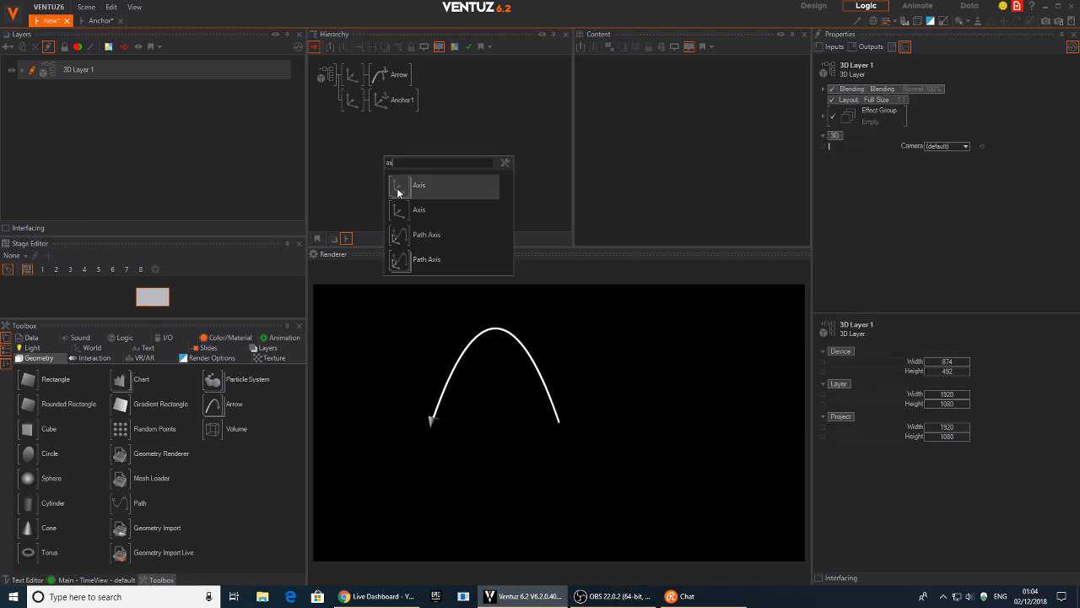
{"action": "left_click", "coordinate": [439, 185]}
{"action": "left_click", "coordinate": [344, 78]}
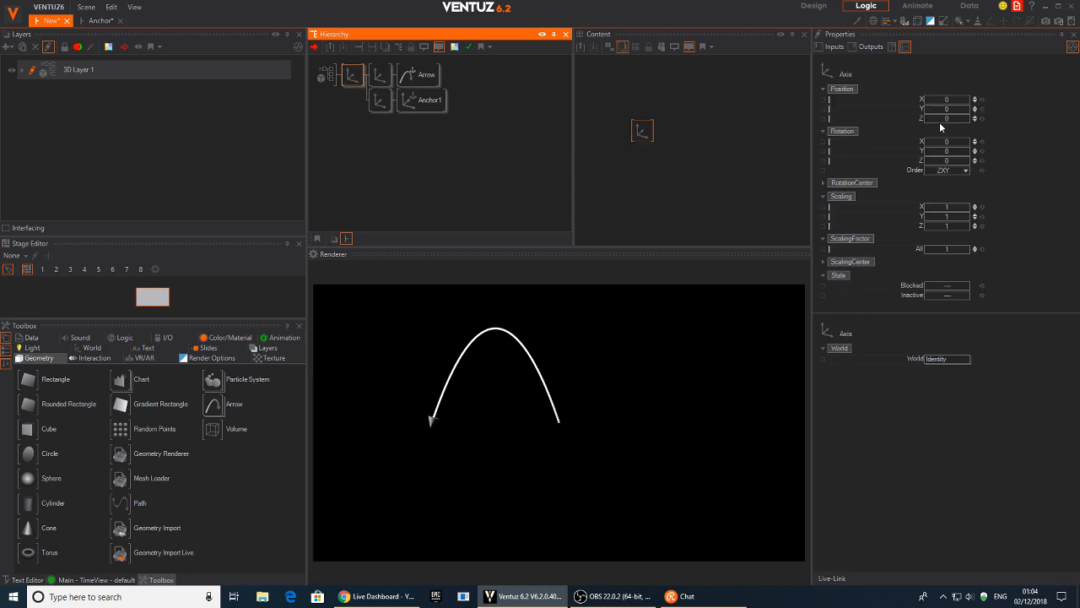
{"action": "mouse_move", "coordinate": [951, 99]}
{"action": "left_mouse_down"}
{"action": "mouse_move", "coordinate": [928, 97]}
{"action": "mouse_move", "coordinate": [959, 101]}
{"action": "left_mouse_up"}
{"action": "key", "text": "ctrl+z"}
{"action": "left_click_drag", "start_coordinate": [949, 141], "coordinate": [924, 141]}
- Insert a Color Solid node between the top Axis and the Arrow and Anchor1 branches
{"action": "double_click", "coordinate": [371, 143]}
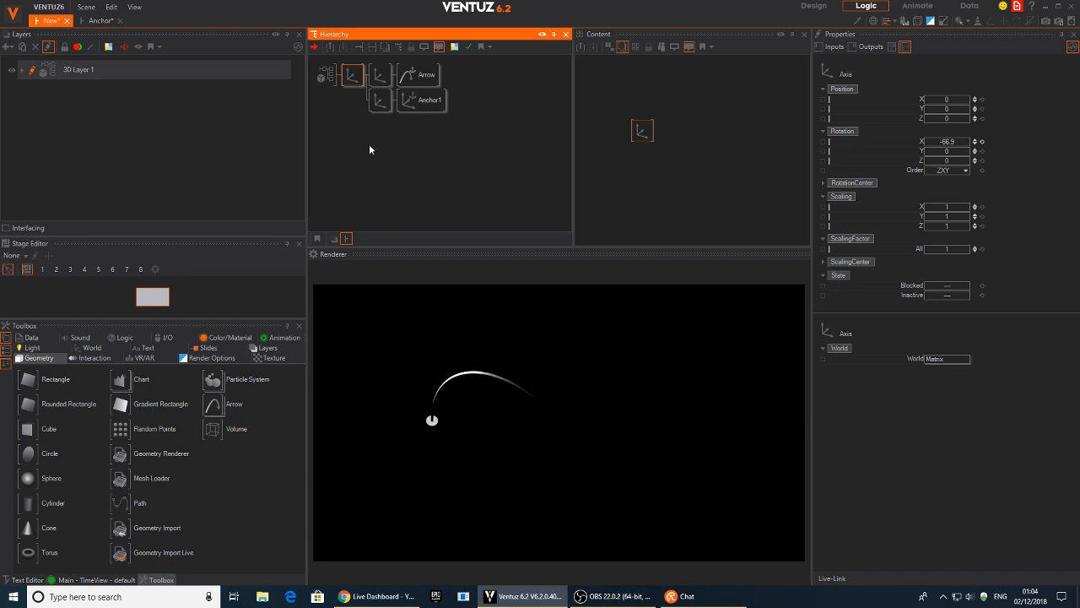
{"action": "type", "text": "col"}
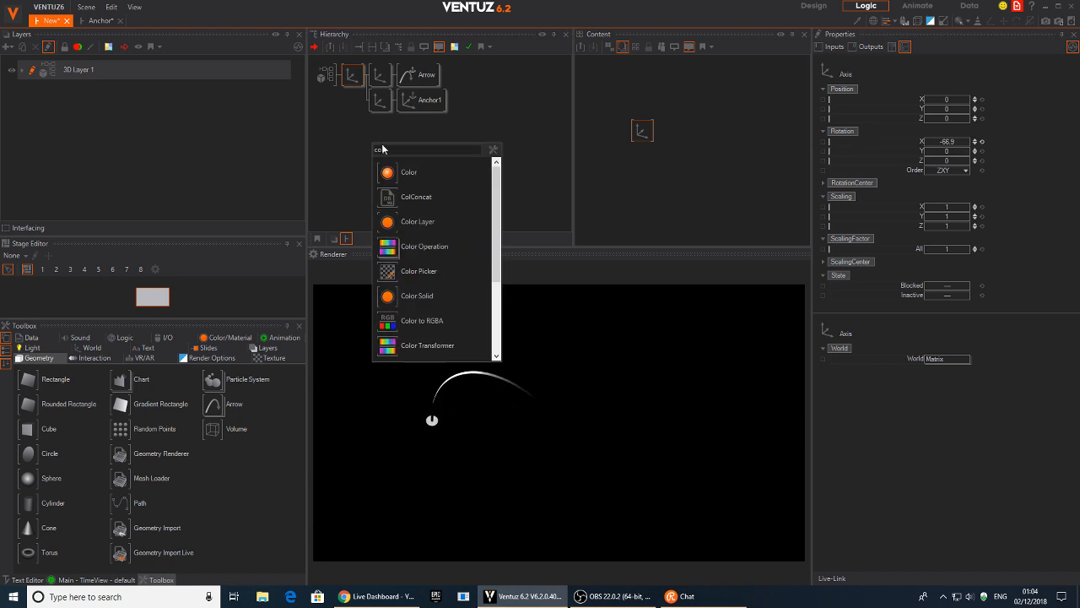
{"action": "left_click", "coordinate": [379, 293]}
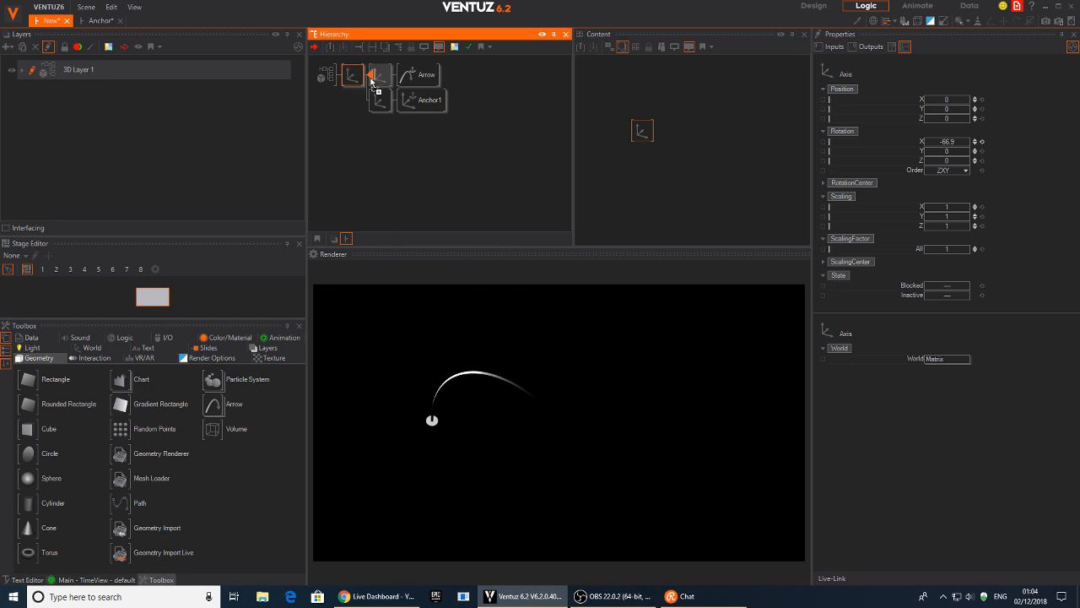
{"action": "left_click", "coordinate": [372, 80]}
- Return to the Anchor example scene and close it without saving the changes
{"action": "left_click", "coordinate": [93, 21]}
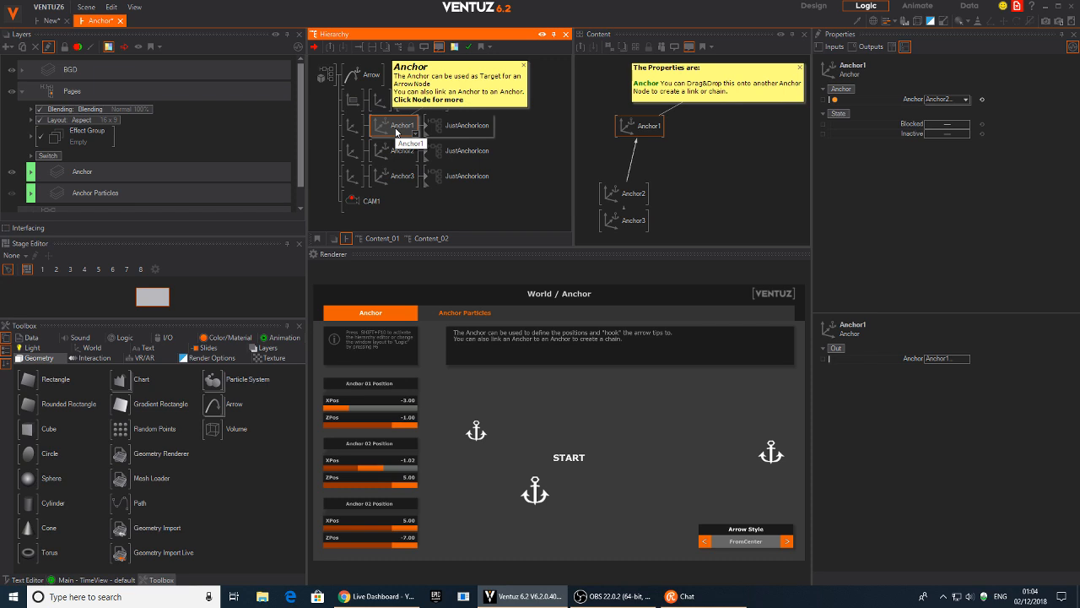
{"action": "mouse_move", "coordinate": [397, 131]}
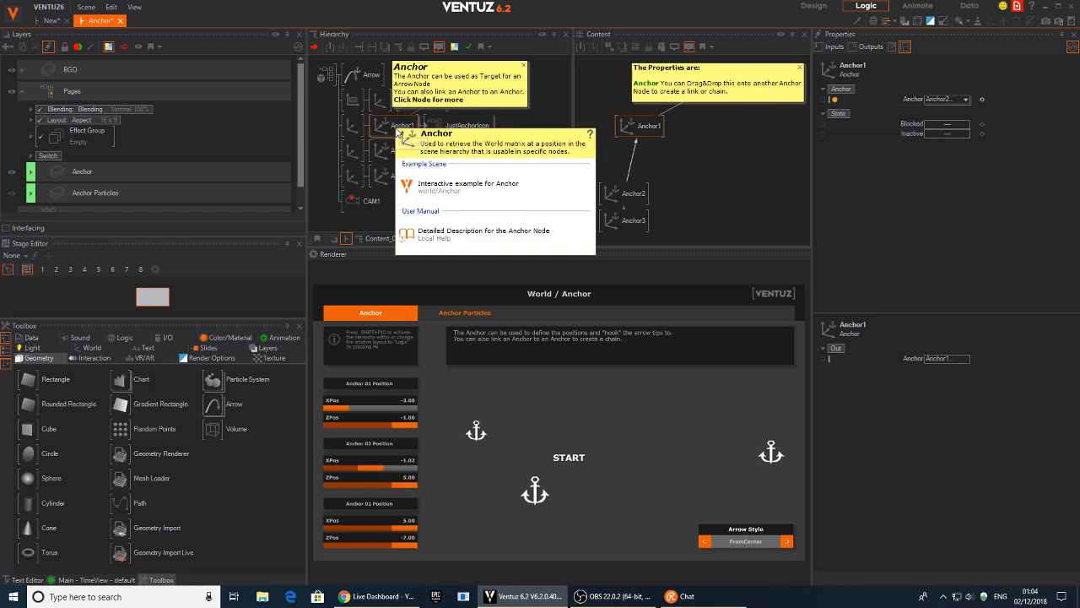
{"action": "left_click", "coordinate": [121, 20]}
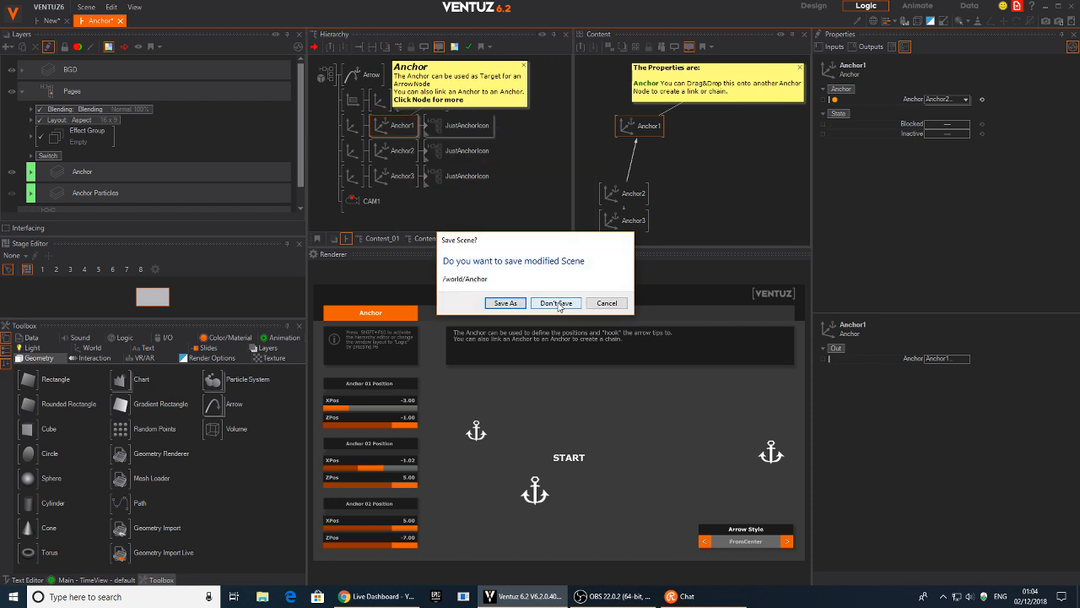
{"action": "left_click", "coordinate": [557, 303]}
- Reduce the tilt of the top Axis by changing its X rotation
{"action": "left_click", "coordinate": [365, 80]}
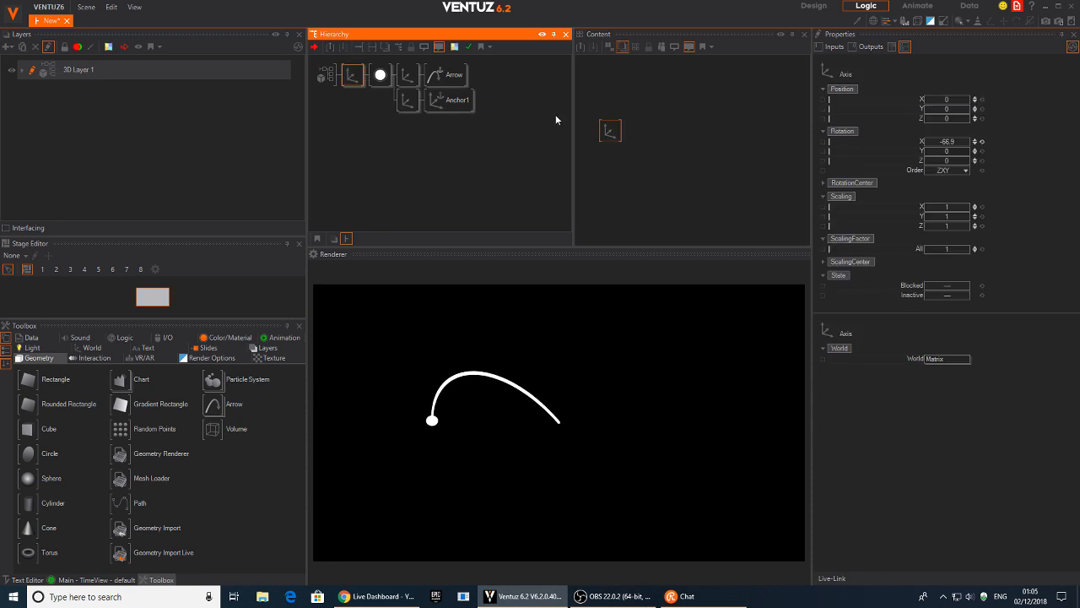
{"action": "left_click_drag", "start_coordinate": [932, 142], "coordinate": [951, 142]}
- Set the Arrow's absolute arc height to 2 and relative arc height to 0.28, and try different curvatures, including 322.1%
{"action": "left_click", "coordinate": [447, 77]}
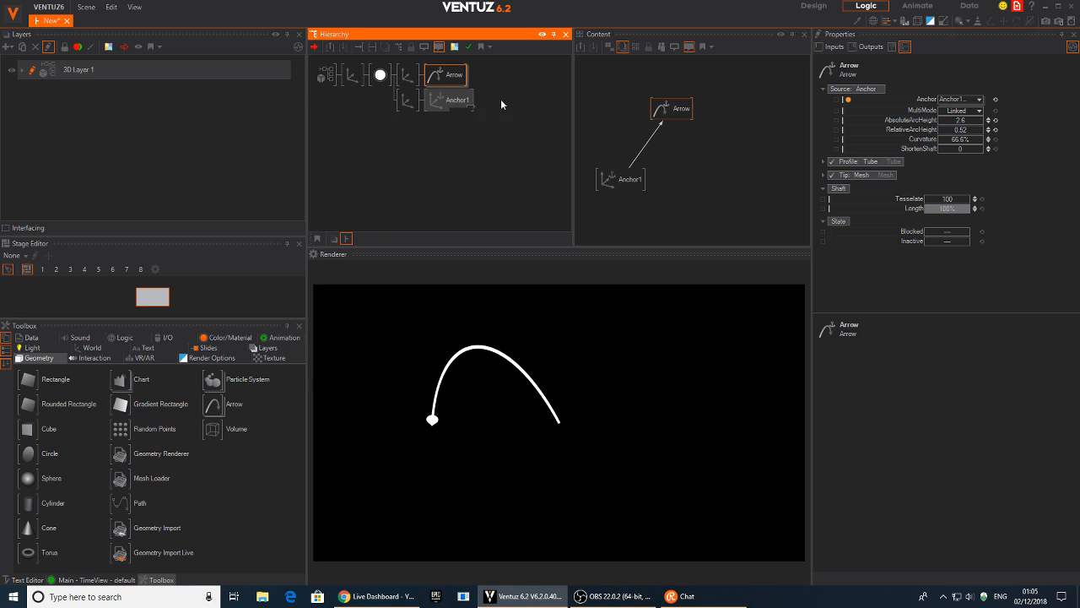
{"action": "mouse_move", "coordinate": [958, 133]}
{"action": "left_mouse_down"}
{"action": "mouse_move", "coordinate": [940, 132]}
{"action": "mouse_move", "coordinate": [965, 134]}
{"action": "mouse_move", "coordinate": [954, 120]}
{"action": "mouse_move", "coordinate": [943, 120]}
{"action": "mouse_move", "coordinate": [962, 137]}
{"action": "mouse_move", "coordinate": [938, 123]}
{"action": "mouse_move", "coordinate": [982, 127]}
{"action": "mouse_move", "coordinate": [952, 122]}
{"action": "mouse_move", "coordinate": [949, 144]}
{"action": "mouse_move", "coordinate": [960, 143]}
{"action": "mouse_move", "coordinate": [947, 143]}
{"action": "mouse_move", "coordinate": [982, 136]}
{"action": "mouse_move", "coordinate": [939, 137]}
{"action": "mouse_move", "coordinate": [982, 139]}
{"action": "mouse_move", "coordinate": [938, 135]}
{"action": "mouse_move", "coordinate": [982, 136]}
{"action": "mouse_move", "coordinate": [957, 119]}
{"action": "mouse_move", "coordinate": [980, 120]}
{"action": "mouse_move", "coordinate": [939, 120]}
{"action": "mouse_move", "coordinate": [960, 121]}
{"action": "left_mouse_up"}
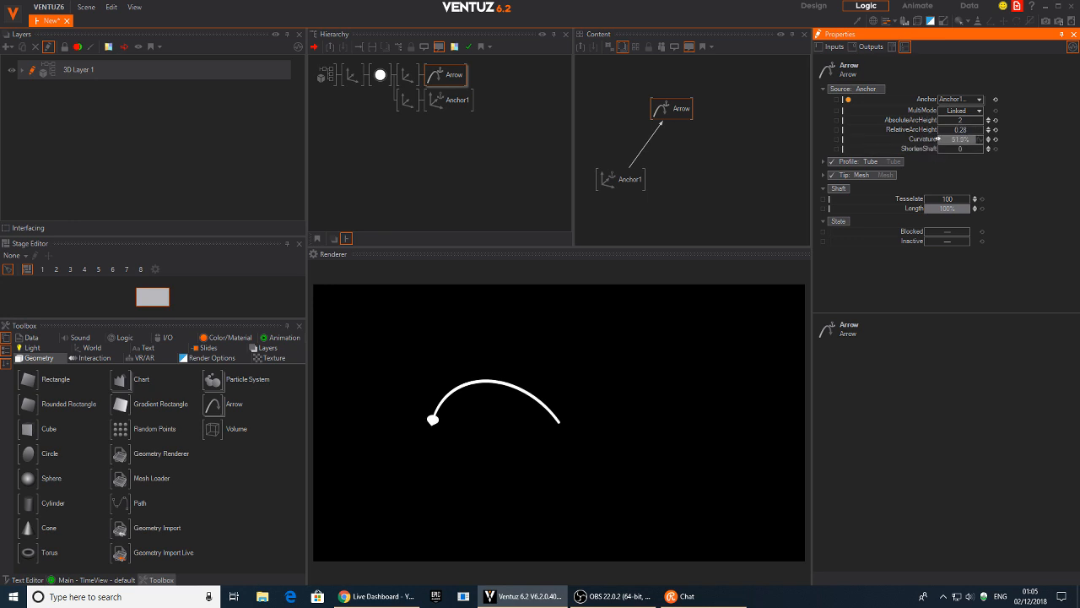
{"action": "left_click_drag", "start_coordinate": [981, 135], "coordinate": [981, 137]}
{"action": "mouse_move", "coordinate": [957, 208]}
{"action": "left_mouse_down"}
{"action": "mouse_move", "coordinate": [925, 211]}
{"action": "mouse_move", "coordinate": [967, 209]}
{"action": "mouse_move", "coordinate": [927, 216]}
{"action": "mouse_move", "coordinate": [969, 222]}
{"action": "left_mouse_up"}
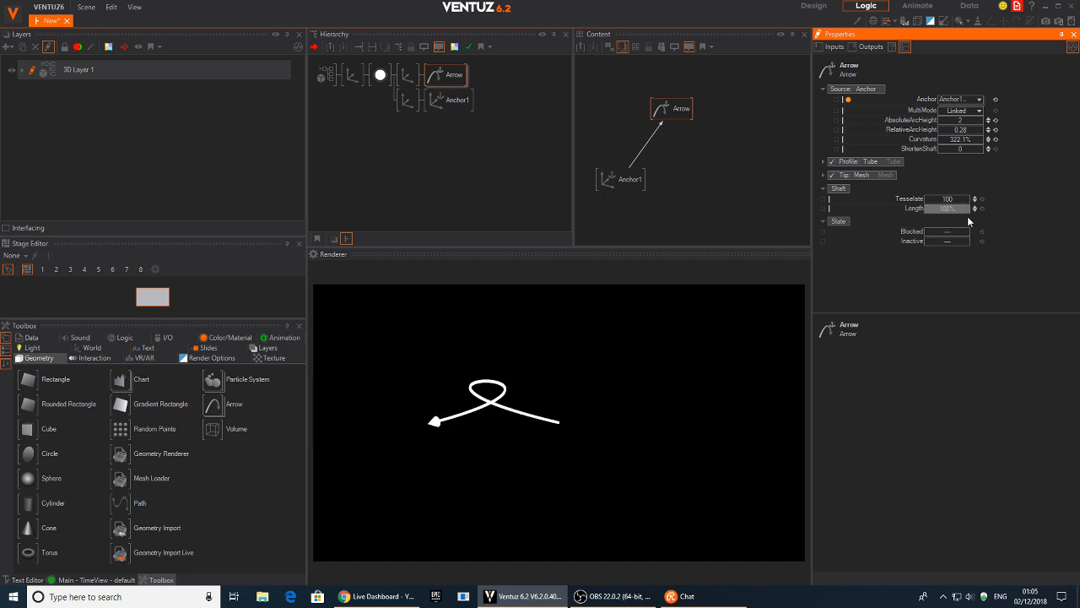
{"action": "left_click", "coordinate": [996, 139]}
{"action": "left_click_drag", "start_coordinate": [967, 139], "coordinate": [939, 141]}
{"action": "left_click", "coordinate": [325, 157]}
- Switch to Chrome and search Google for "map png" in a new tab
{"action": "left_click", "coordinate": [372, 597]}
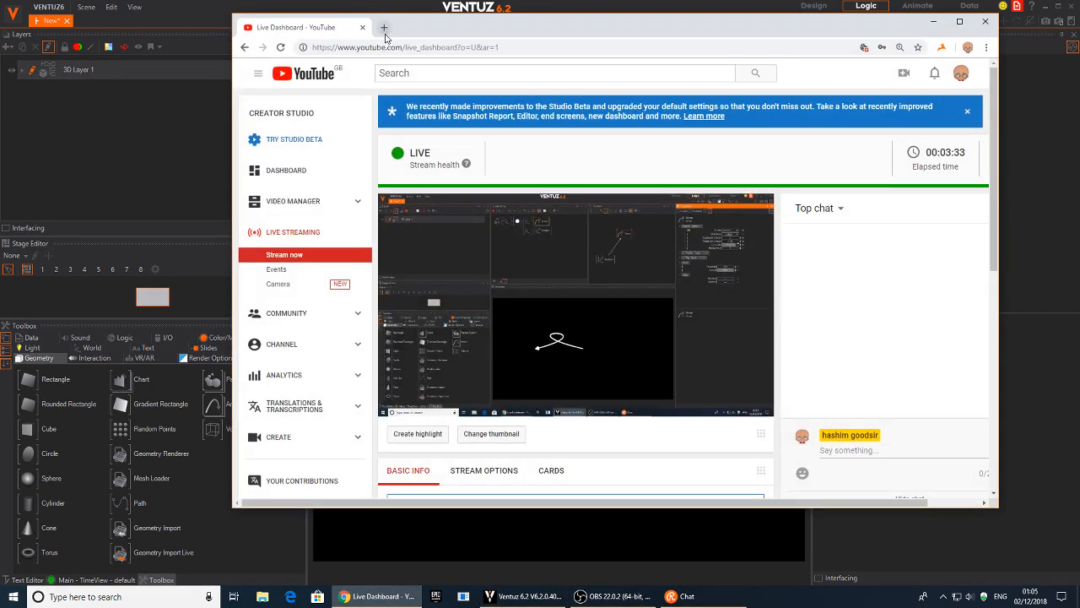
{"action": "left_click", "coordinate": [385, 30]}
{"action": "type", "text": "m"}
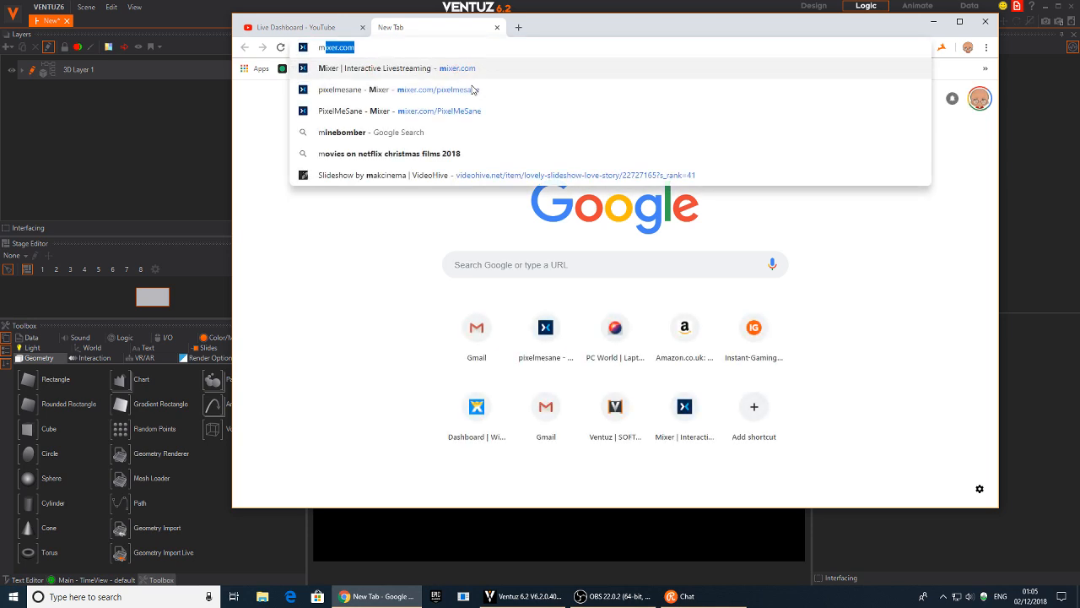
{"action": "type", "text": "ap"}
{"action": "key", "text": "Return"}
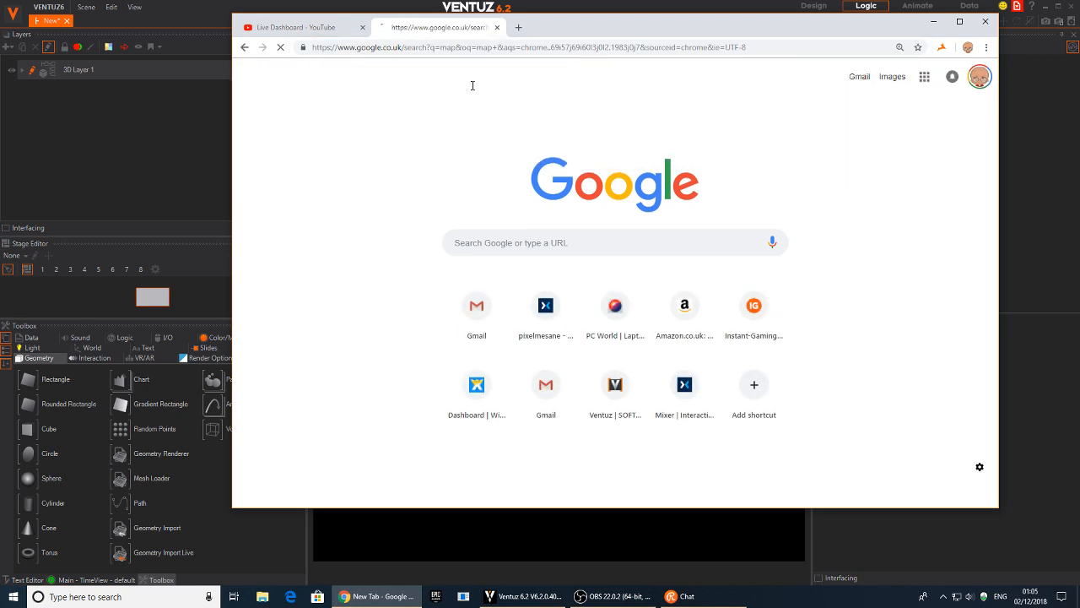
{"action": "left_click", "coordinate": [414, 85]}
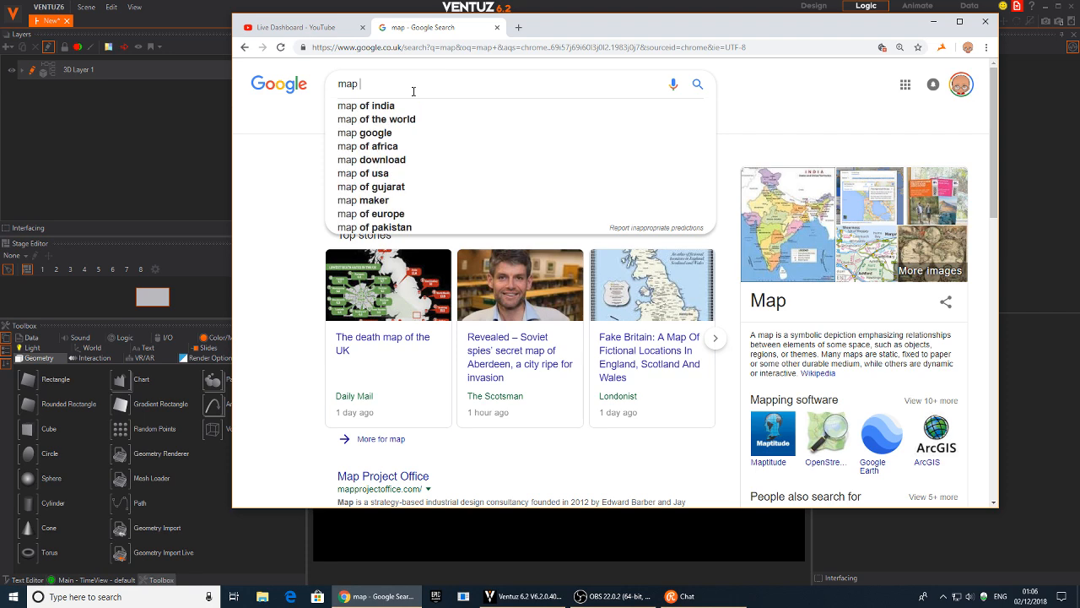
{"action": "type", "text": "png"}
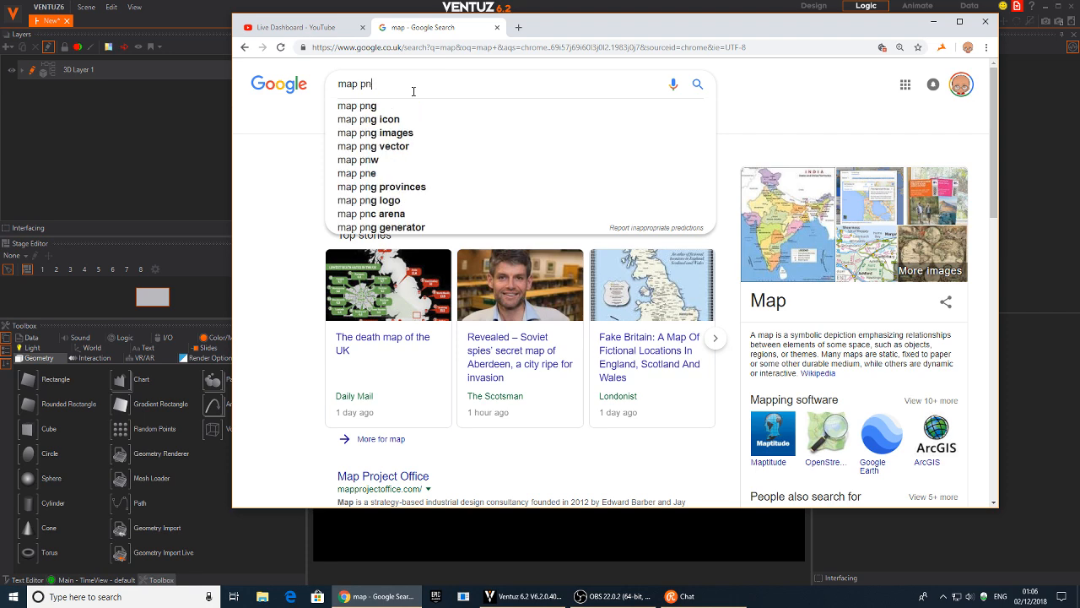
{"action": "key", "text": "Return"}
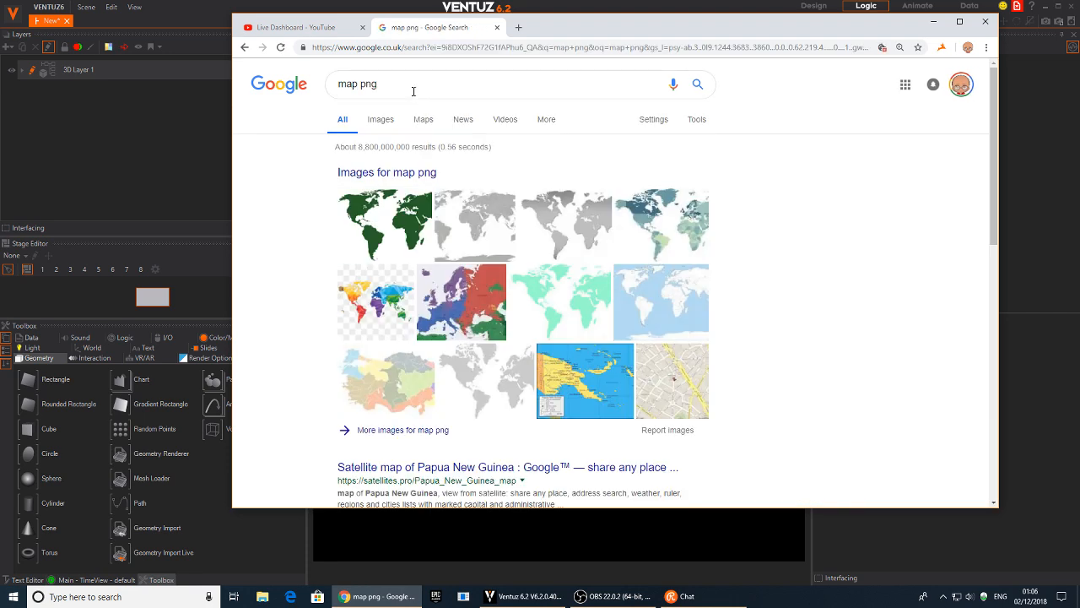
- Replace the Google query with "australia map png" and run the search
{"action": "left_click", "coordinate": [411, 90]}
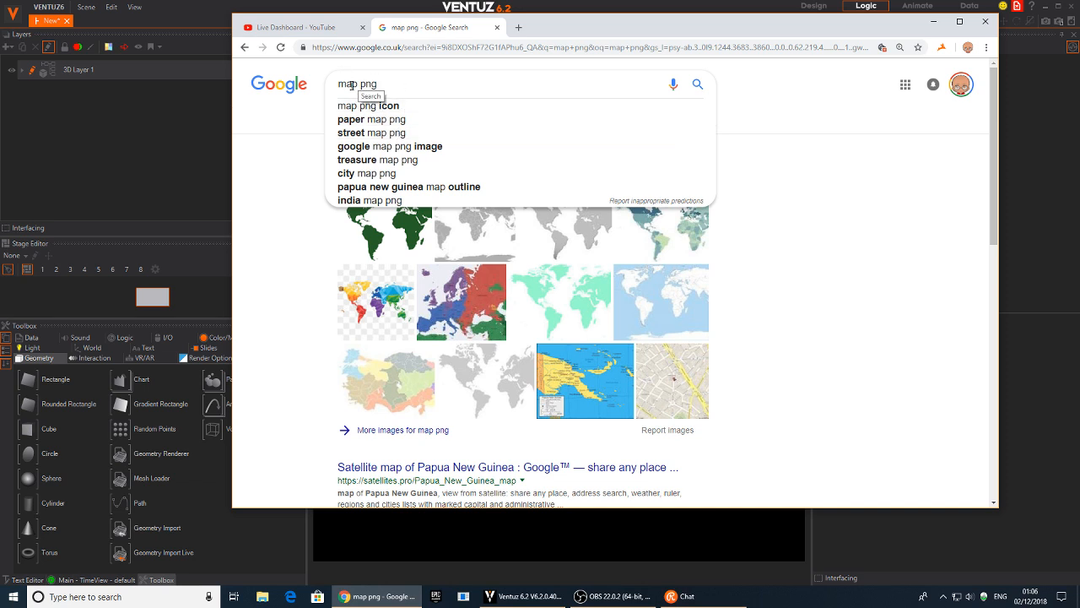
{"action": "key", "text": "ctrl+a"}
{"action": "type", "text": "austril"}
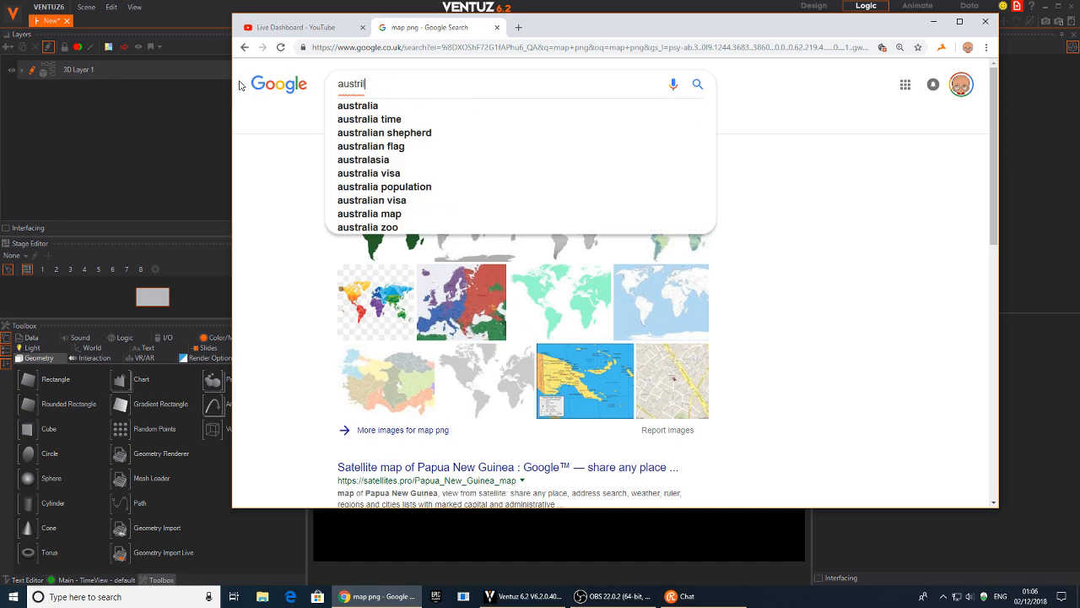
{"action": "key", "text": "Down"}
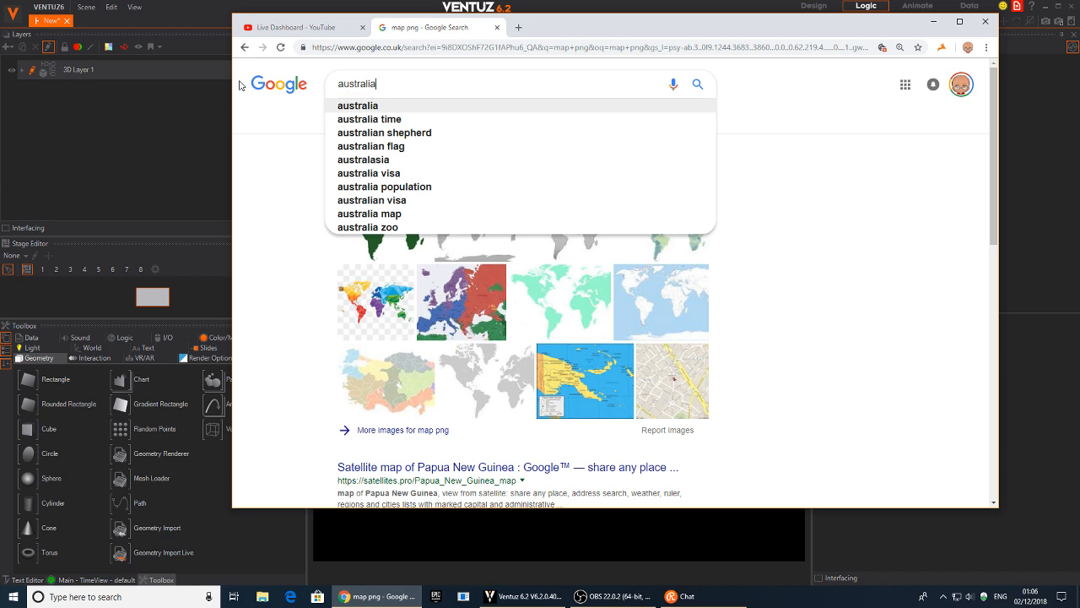
{"action": "key", "text": "Down"}
{"action": "key", "text": "Down"}
{"action": "key", "text": "Down"}
{"action": "key", "text": "Up"}
{"action": "type", "text": "png"}
{"action": "key", "text": "Return"}
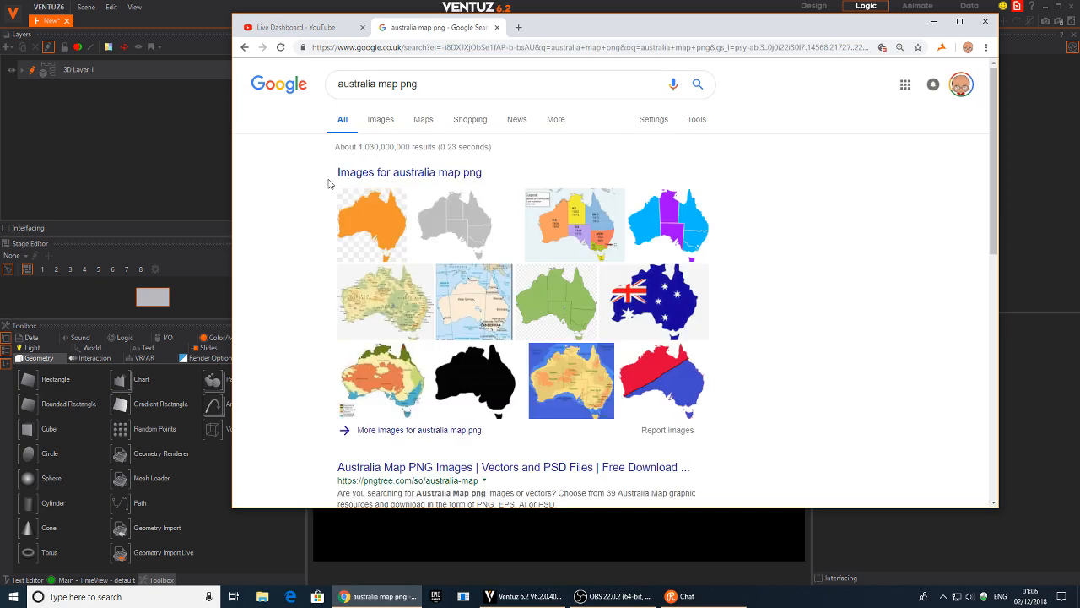
- Open the blue and purple Australia states map and save the image as Adobt-Australia_states_map.png
{"action": "left_click", "coordinate": [642, 240]}
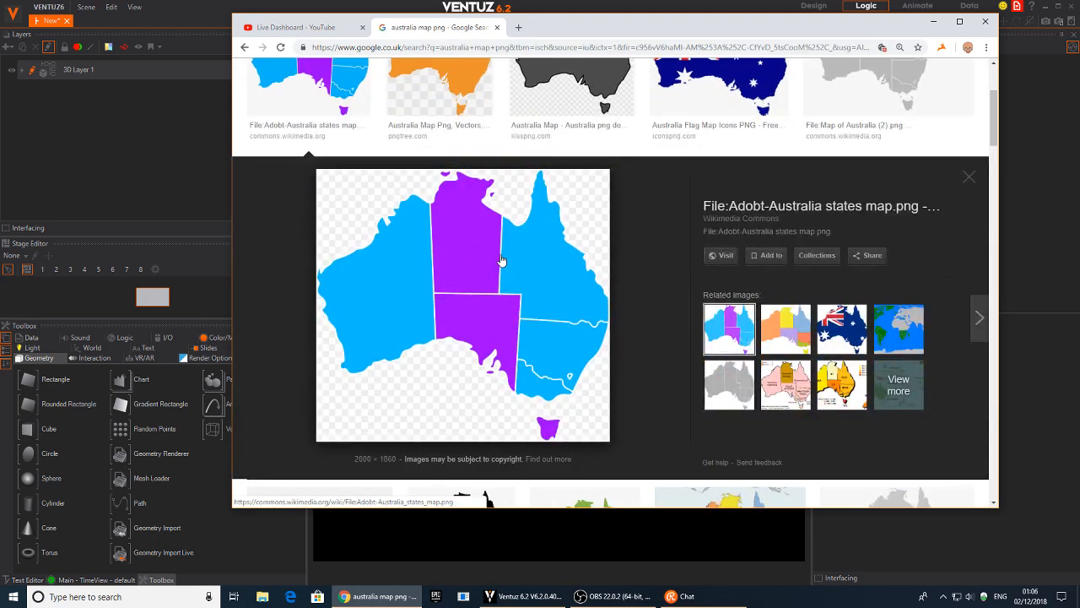
{"action": "right_click", "coordinate": [500, 303]}
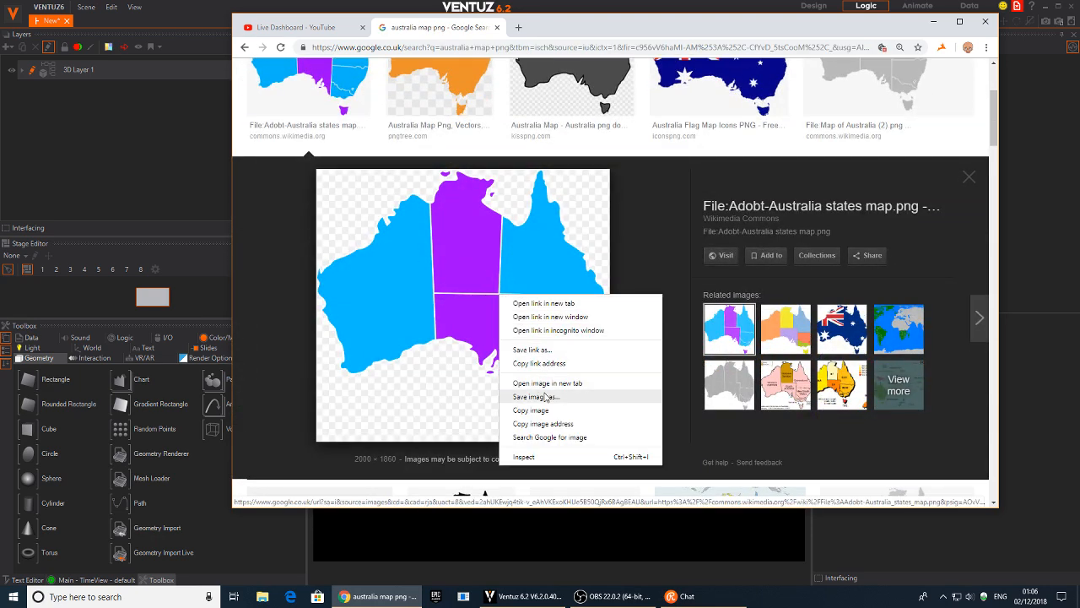
{"action": "left_click", "coordinate": [536, 396]}
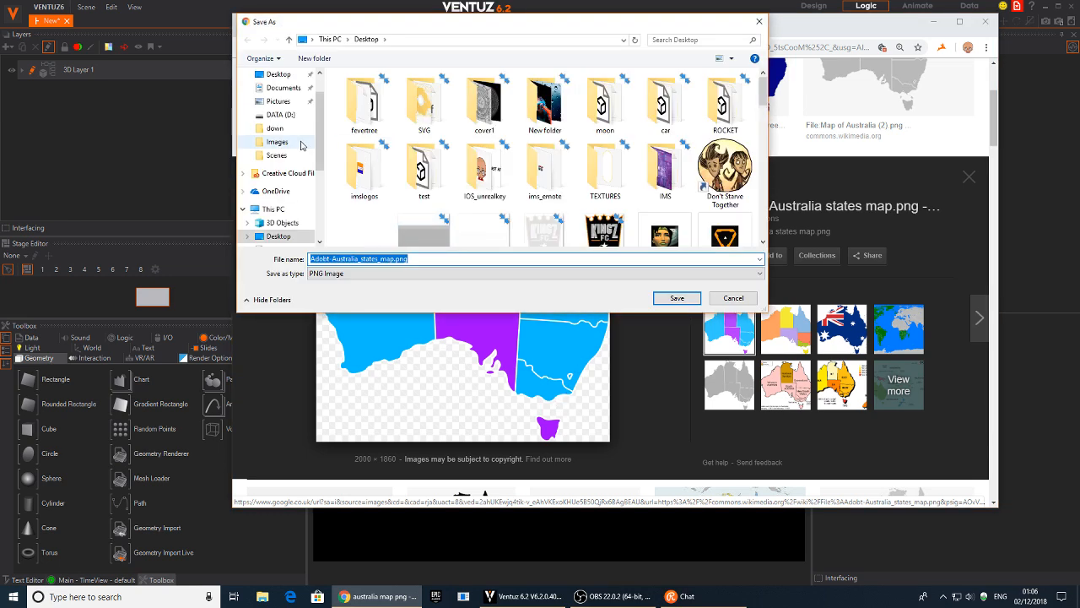
{"action": "left_click", "coordinate": [677, 297]}
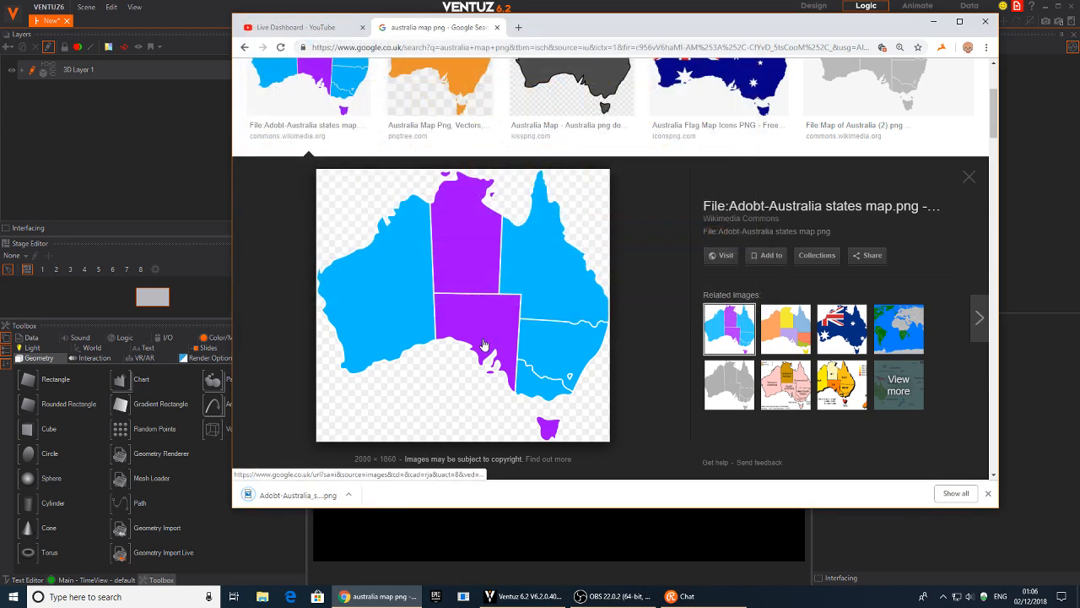
- Change the Google image search to the suggested query "australia map vector png"
{"action": "scroll", "coordinate": [490, 317], "scroll_direction": "up", "scroll_amount": 3}
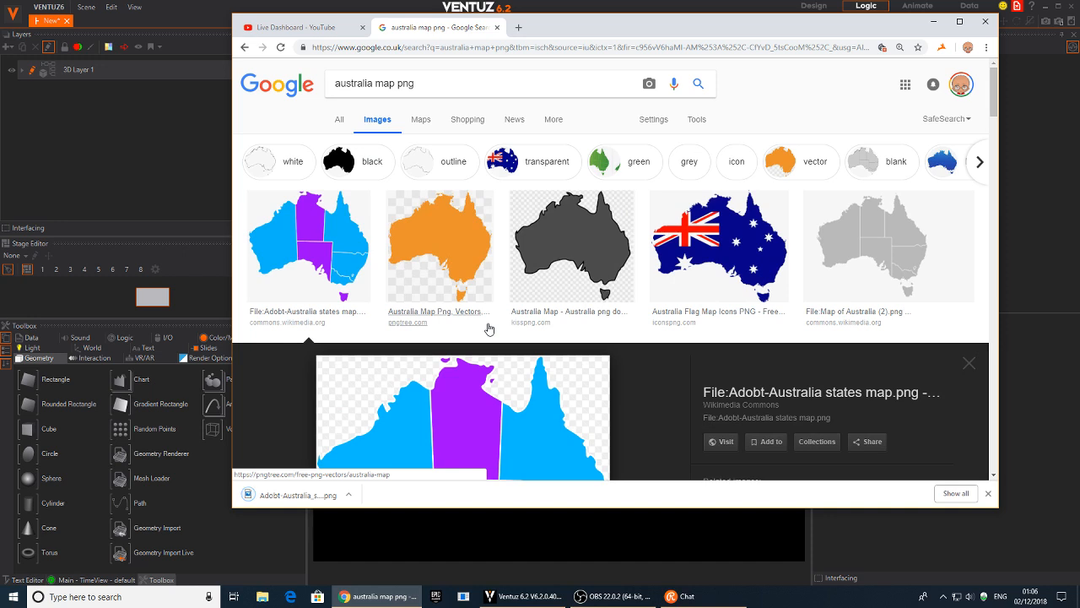
{"action": "left_click", "coordinate": [459, 88]}
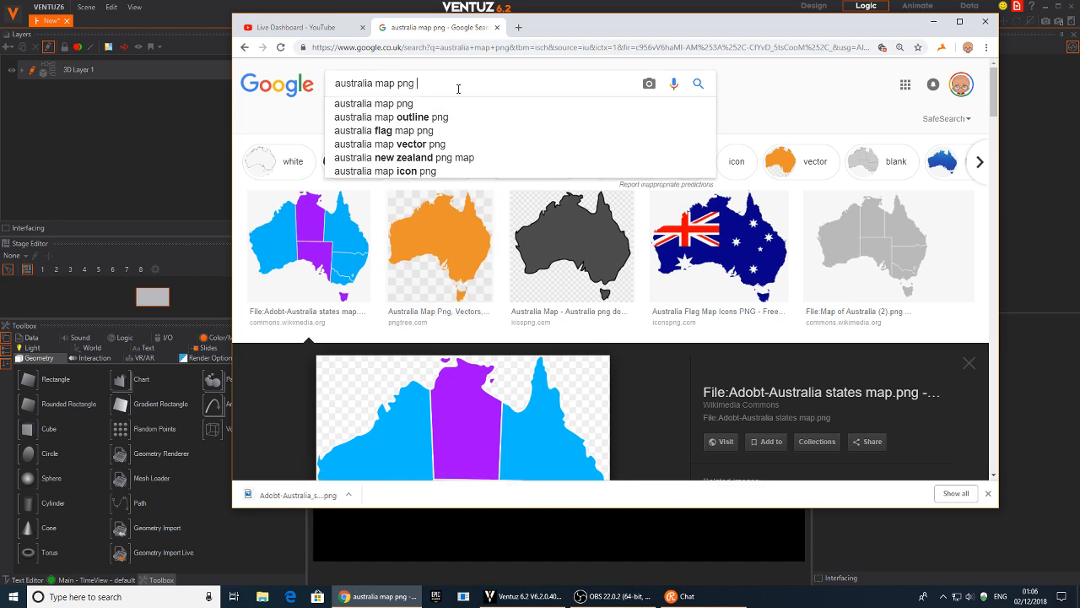
{"action": "left_click", "coordinate": [390, 144]}
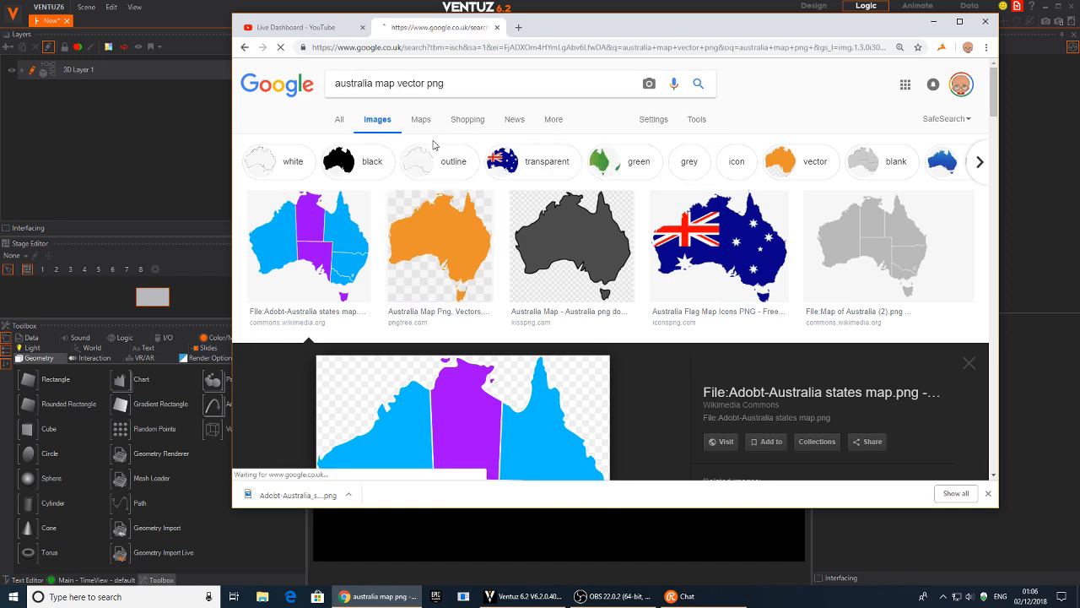
{"action": "double_click", "coordinate": [430, 84]}
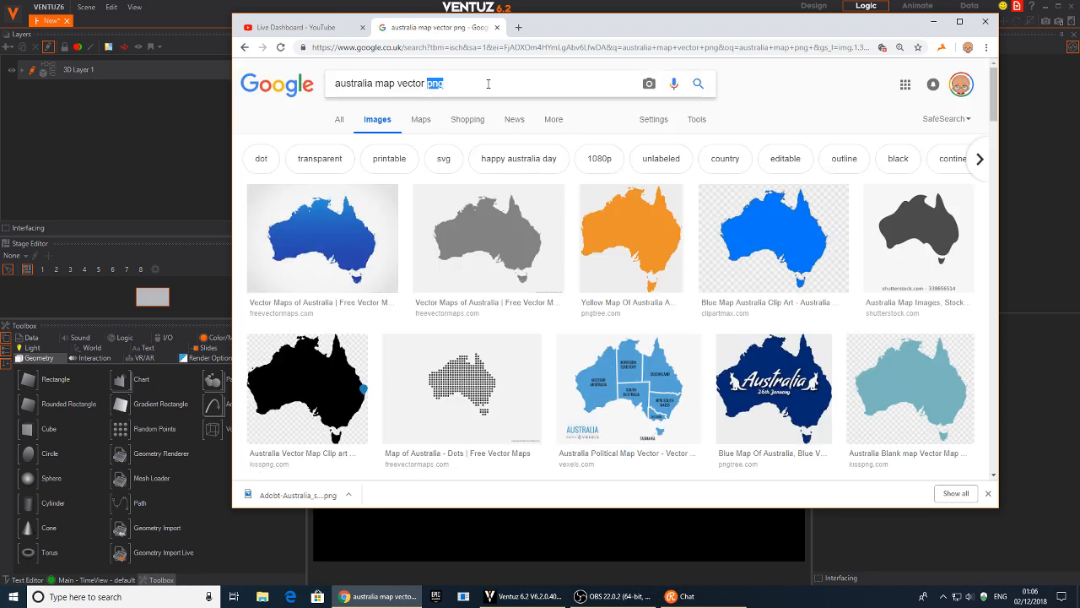
- Open the Australia Political Map Vector result, check its Vexels download page, and close that page
{"action": "left_click", "coordinate": [631, 403]}
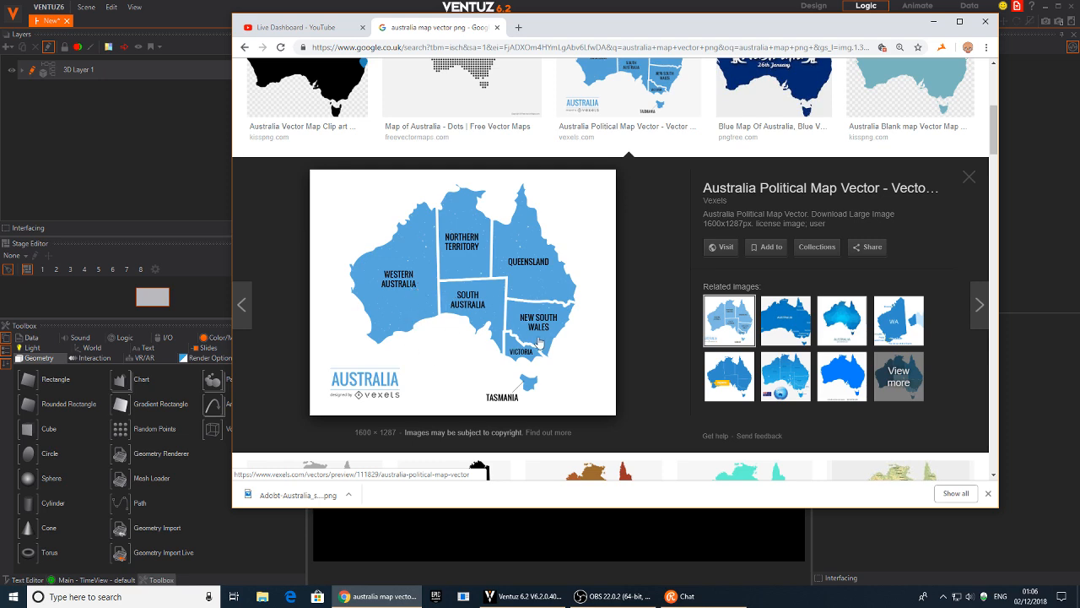
{"action": "left_click", "coordinate": [719, 247]}
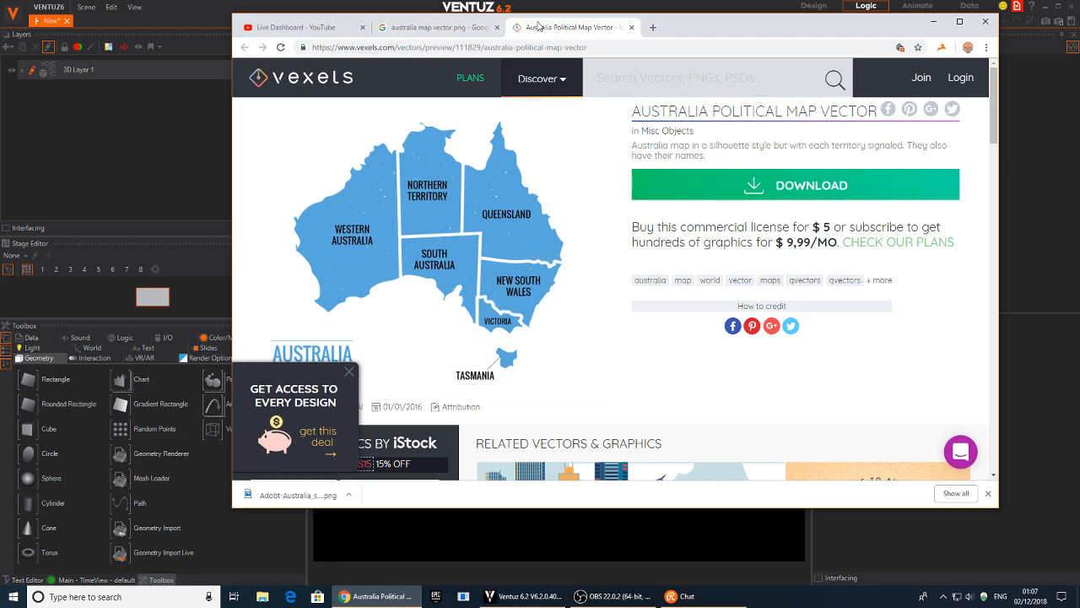
{"action": "left_click", "coordinate": [630, 28]}
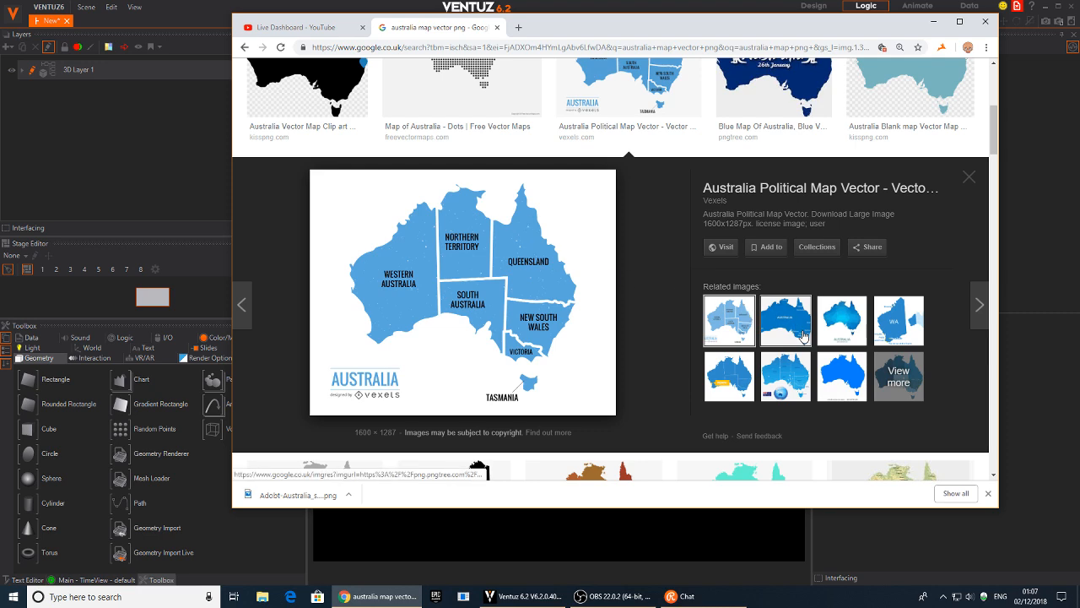
- Look through the image results and open the source page of the "Lovely Australia Map Vector Ai Full Hd" map
{"action": "scroll", "coordinate": [644, 324], "scroll_direction": "up", "scroll_amount": 3}
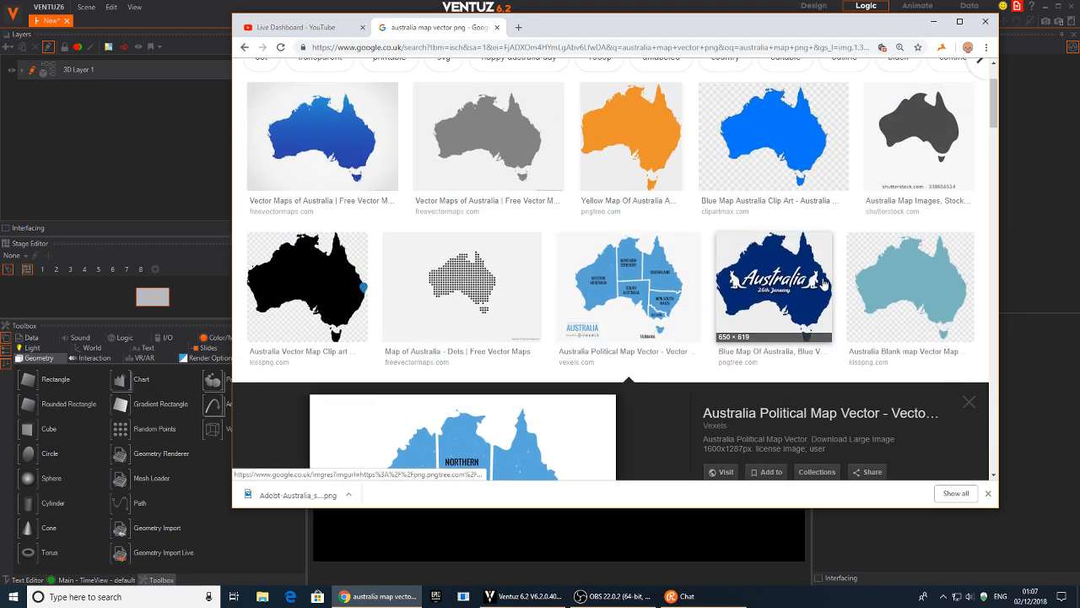
{"action": "scroll", "coordinate": [680, 256], "scroll_direction": "down", "scroll_amount": 10}
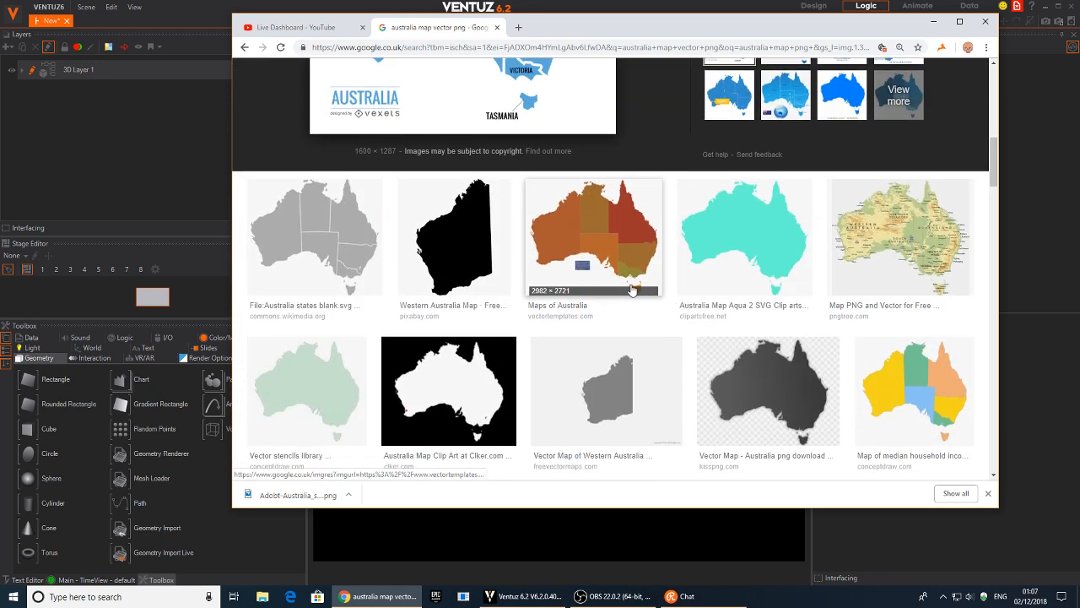
{"action": "scroll", "coordinate": [620, 286], "scroll_direction": "down", "scroll_amount": 2}
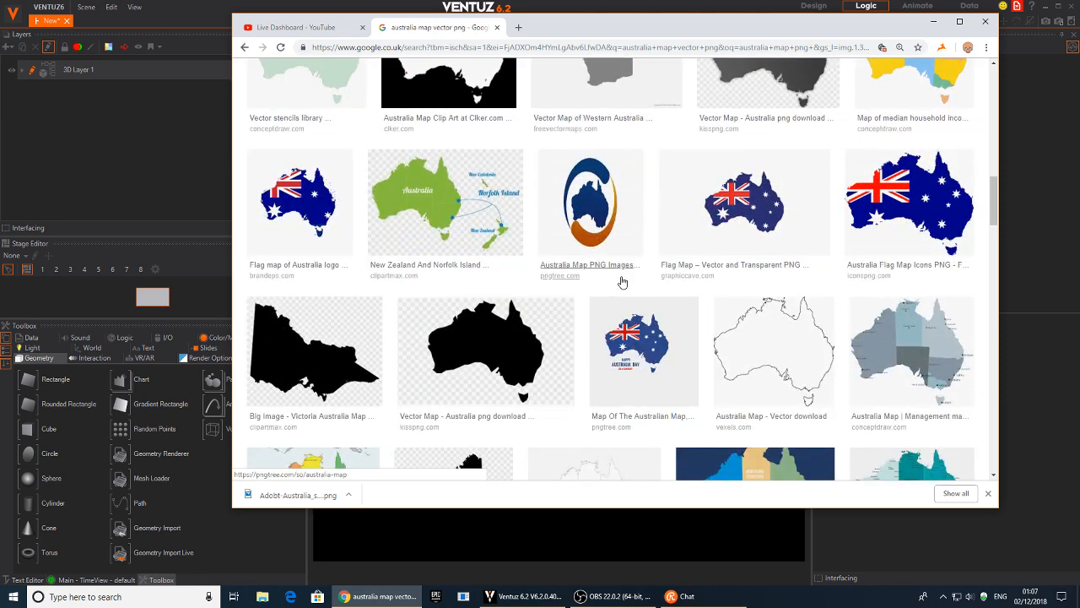
{"action": "scroll", "coordinate": [622, 282], "scroll_direction": "down", "scroll_amount": 5}
{"action": "scroll", "coordinate": [748, 325], "scroll_direction": "up", "scroll_amount": 3}
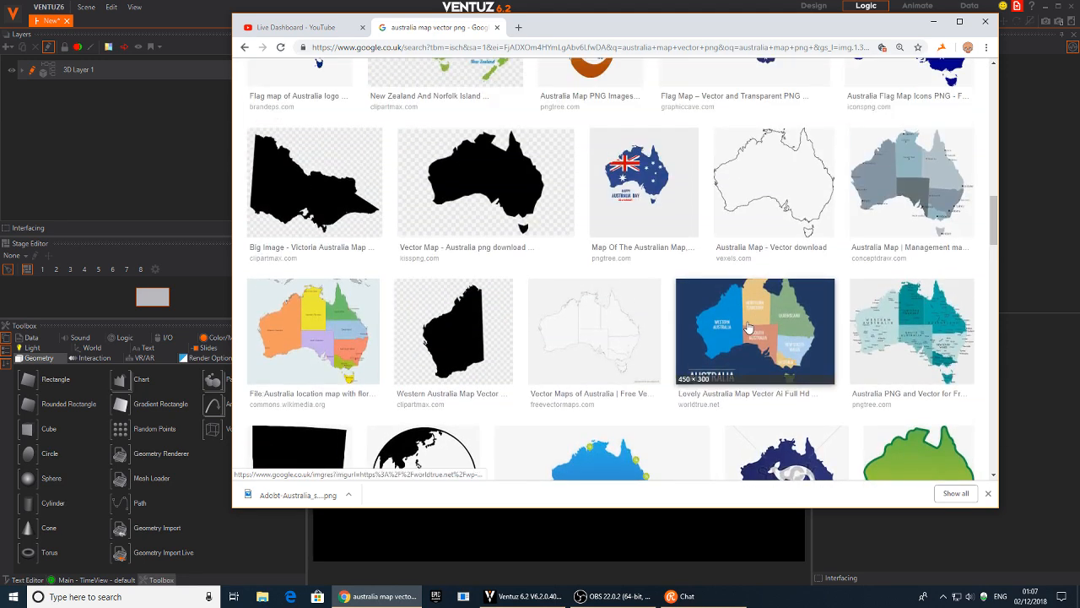
{"action": "left_click", "coordinate": [748, 327]}
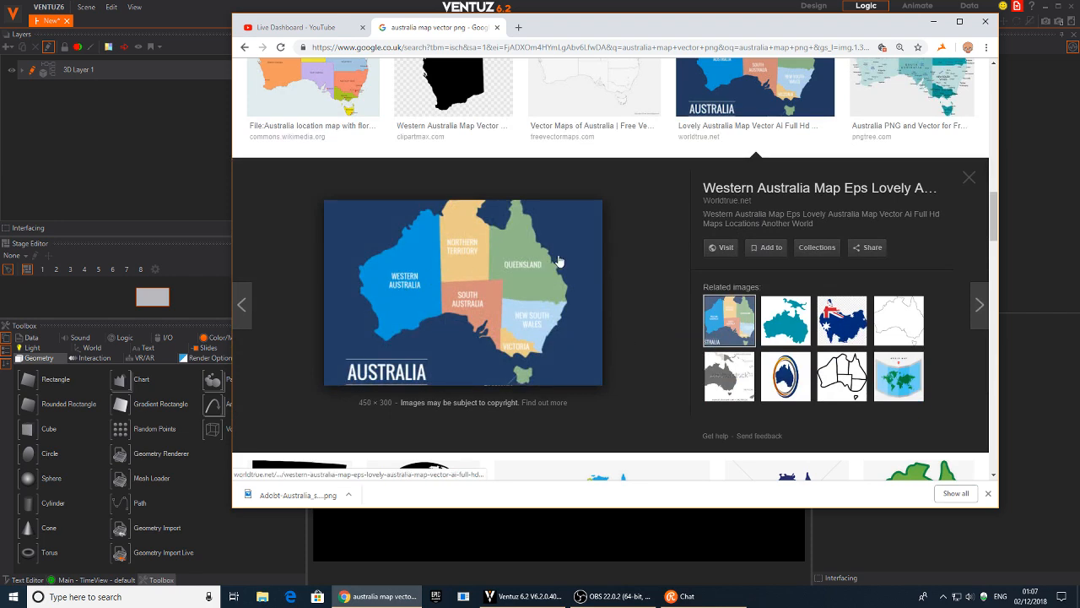
{"action": "left_click", "coordinate": [727, 248]}
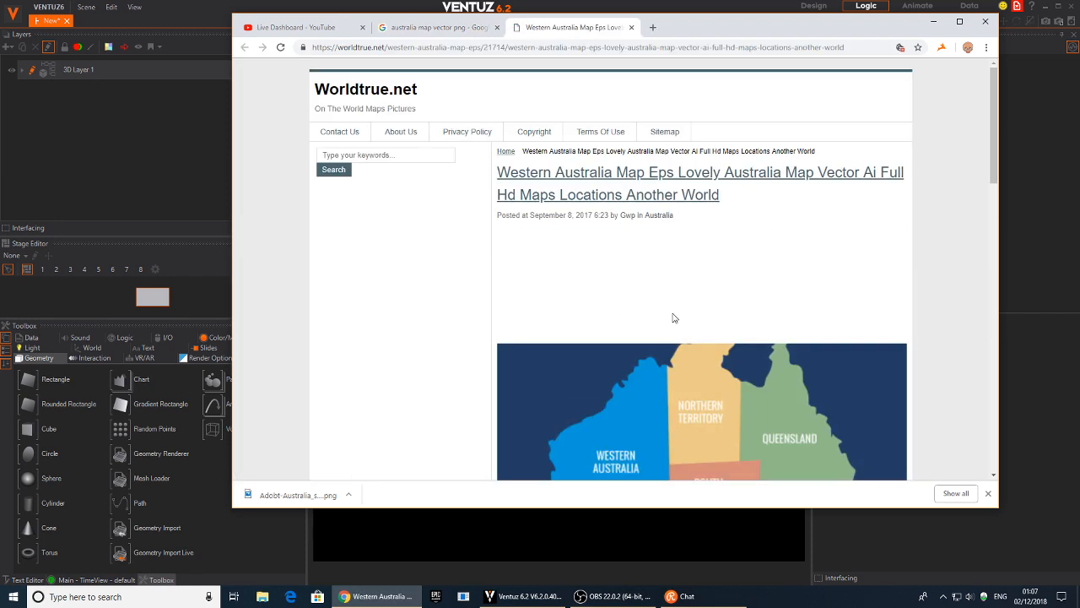
- Examine the Worldtrue.net page for a usable version of the Australia map, reload it, and close the page
{"action": "scroll", "coordinate": [673, 316], "scroll_direction": "down", "scroll_amount": 4}
{"action": "scroll", "coordinate": [622, 316], "scroll_direction": "down", "scroll_amount": 3}
{"action": "scroll", "coordinate": [622, 315], "scroll_direction": "up", "scroll_amount": 7}
{"action": "scroll", "coordinate": [688, 289], "scroll_direction": "down", "scroll_amount": 7}
{"action": "scroll", "coordinate": [654, 236], "scroll_direction": "up", "scroll_amount": 3}
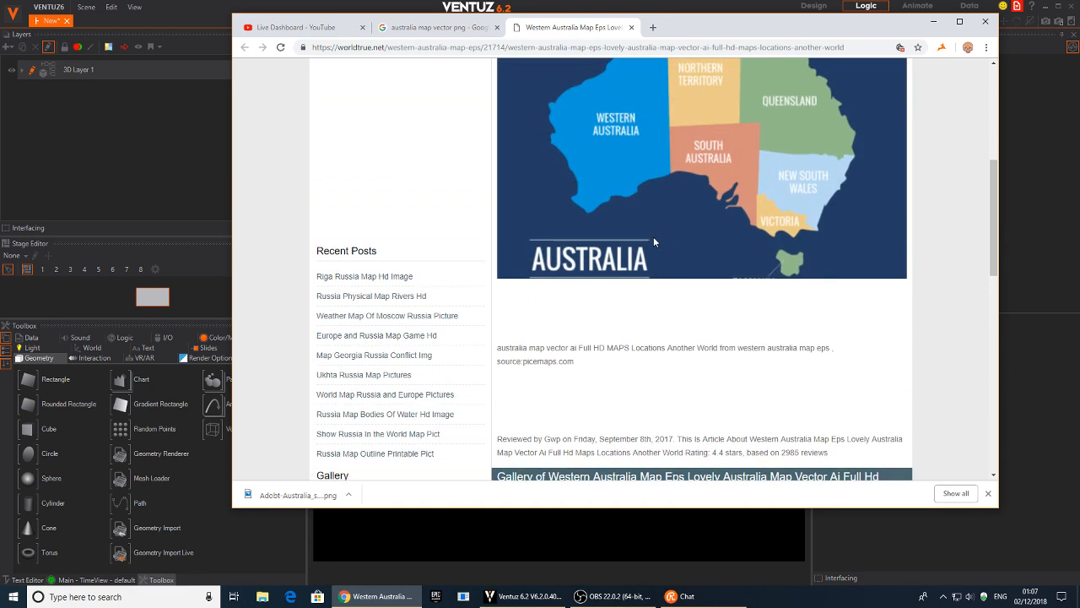
{"action": "scroll", "coordinate": [684, 228], "scroll_direction": "up", "scroll_amount": 3}
{"action": "key", "text": "F5"}
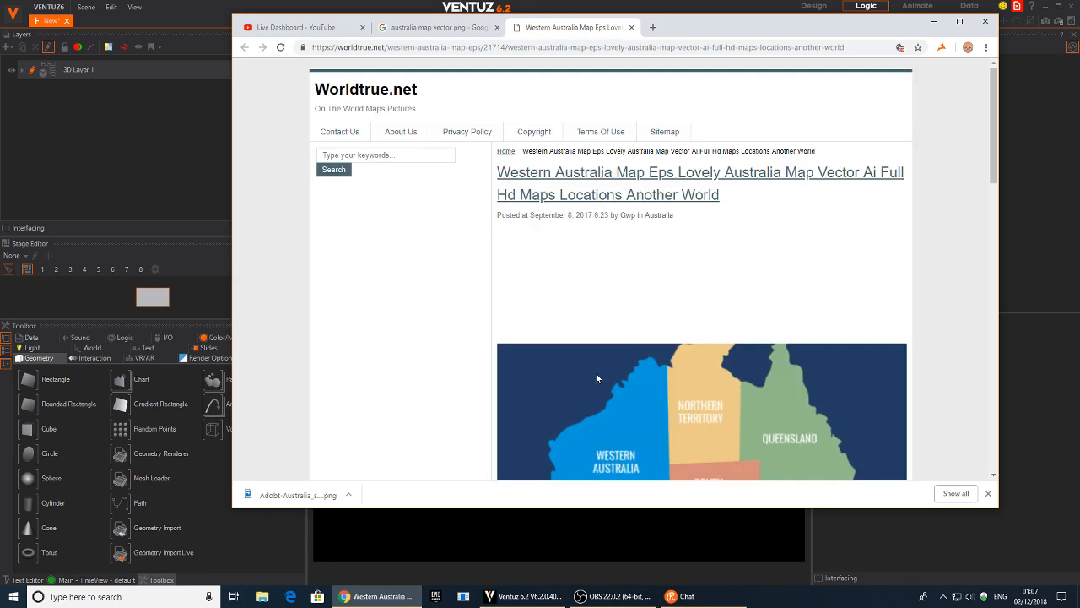
{"action": "scroll", "coordinate": [595, 378], "scroll_direction": "down", "scroll_amount": 5}
{"action": "scroll", "coordinate": [654, 236], "scroll_direction": "down", "scroll_amount": 7}
{"action": "scroll", "coordinate": [658, 303], "scroll_direction": "up", "scroll_amount": 6}
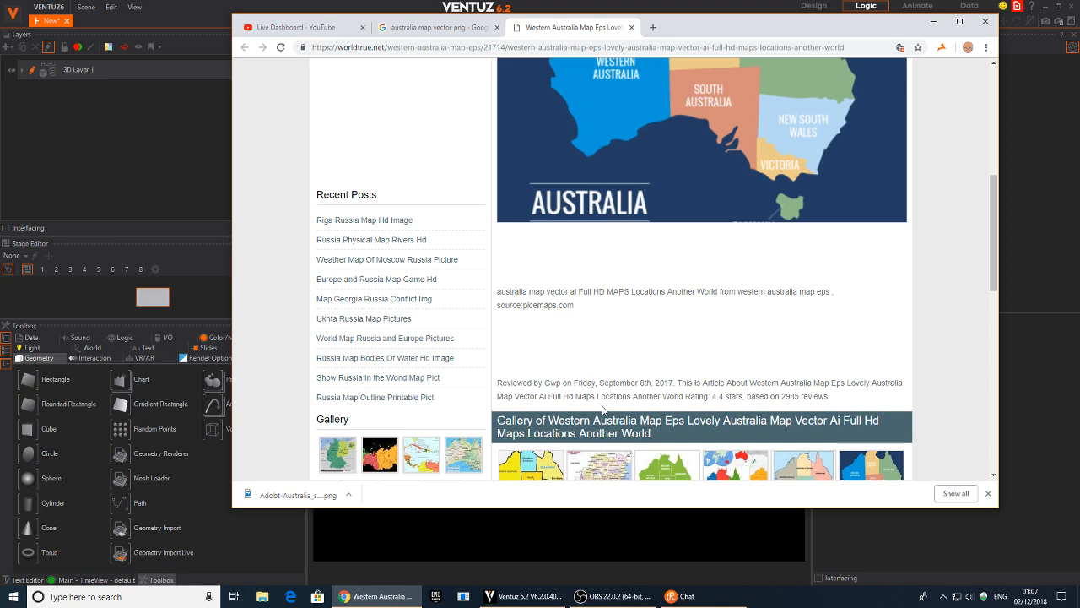
{"action": "scroll", "coordinate": [603, 411], "scroll_direction": "down", "scroll_amount": 1}
{"action": "scroll", "coordinate": [591, 253], "scroll_direction": "up", "scroll_amount": 1}
{"action": "scroll", "coordinate": [662, 198], "scroll_direction": "up", "scroll_amount": 4}
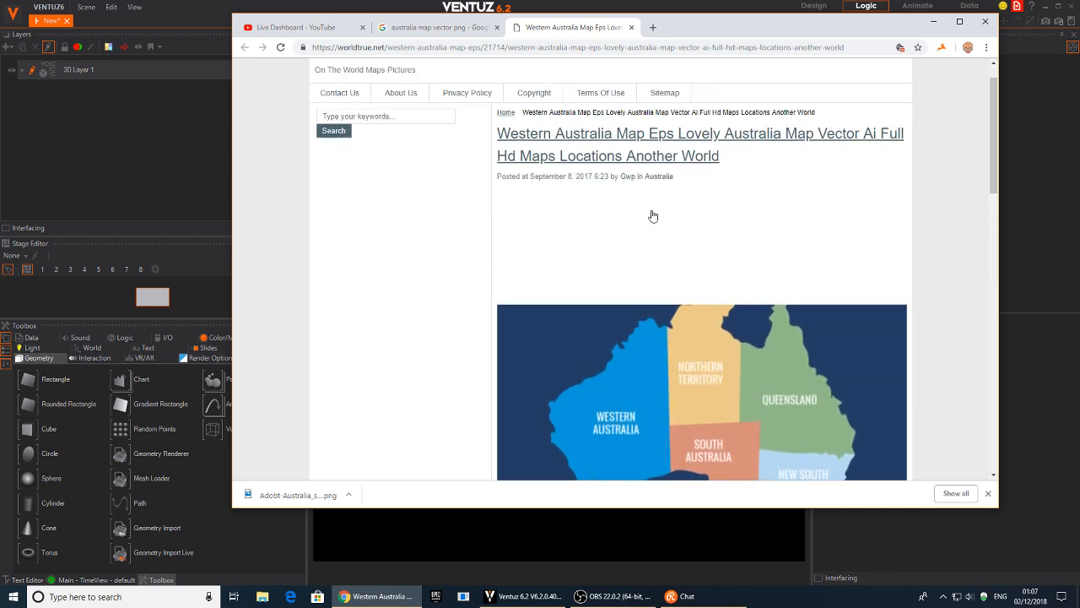
{"action": "left_click", "coordinate": [632, 27]}
- Browse more Australia map results and reopen the source page of the multicoloured states map from Worldtrue.net
{"action": "scroll", "coordinate": [495, 330], "scroll_direction": "down", "scroll_amount": 3}
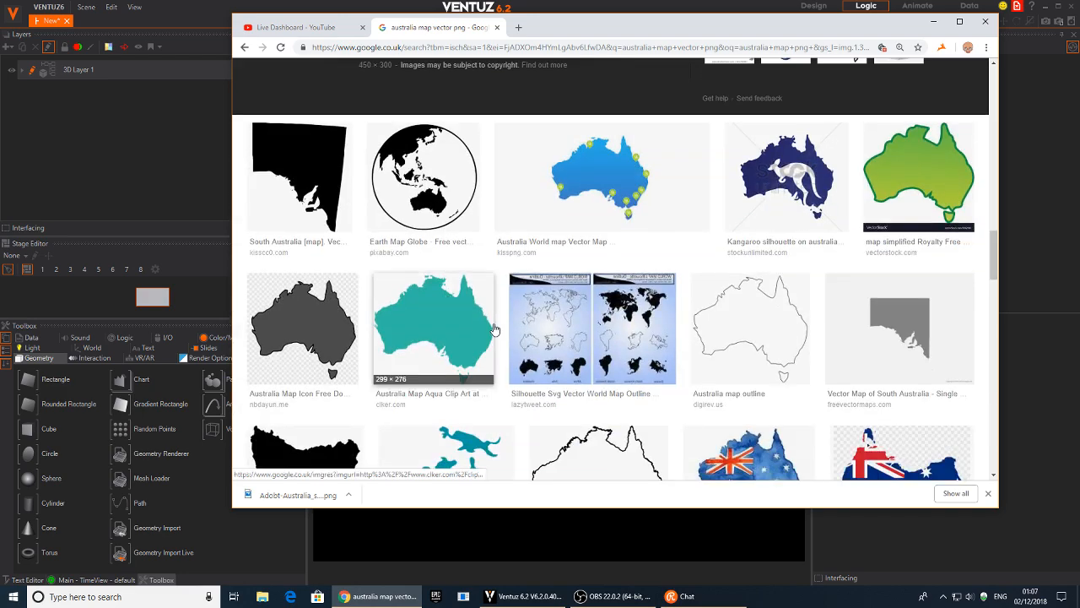
{"action": "scroll", "coordinate": [494, 296], "scroll_direction": "down", "scroll_amount": 5}
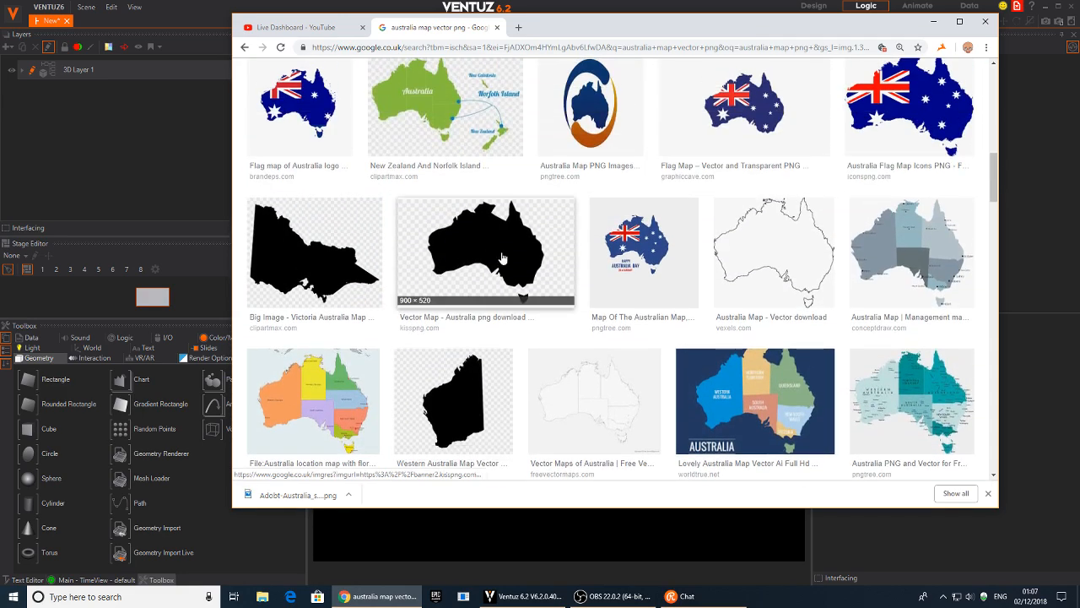
{"action": "scroll", "coordinate": [496, 270], "scroll_direction": "up", "scroll_amount": 2}
{"action": "scroll", "coordinate": [498, 283], "scroll_direction": "down", "scroll_amount": 5}
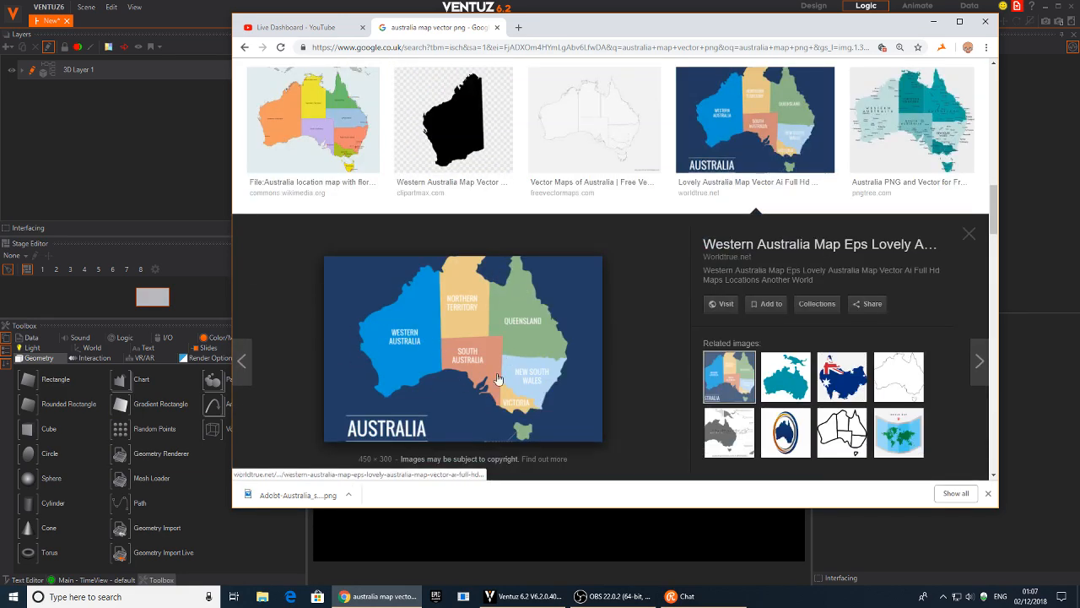
{"action": "scroll", "coordinate": [507, 354], "scroll_direction": "up", "scroll_amount": 2}
{"action": "scroll", "coordinate": [506, 337], "scroll_direction": "down", "scroll_amount": 2}
{"action": "left_click", "coordinate": [506, 314]}
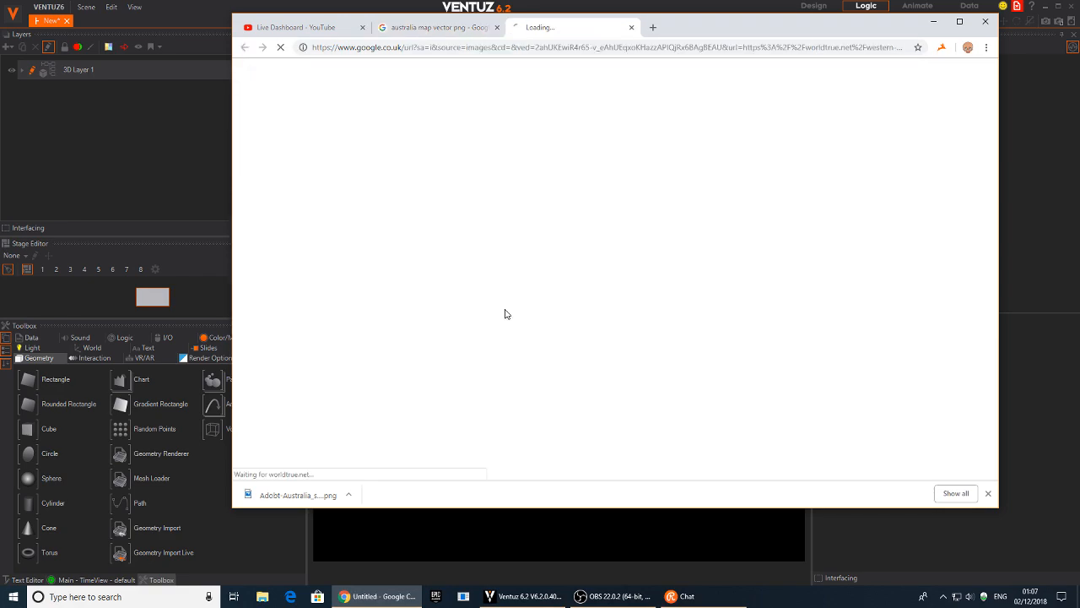
- Copy the multicoloured Australia states map image from the Worldtrue.net page
{"action": "scroll", "coordinate": [624, 287], "scroll_direction": "down", "scroll_amount": 3}
{"action": "scroll", "coordinate": [612, 301], "scroll_direction": "down", "scroll_amount": 3}
{"action": "left_click", "coordinate": [431, 27]}
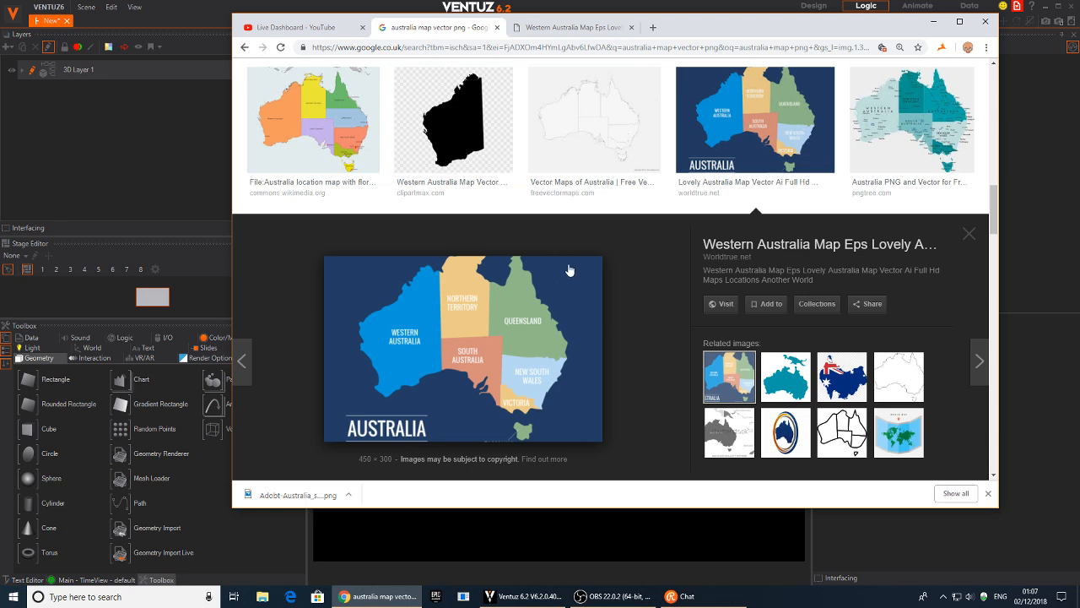
{"action": "left_click", "coordinate": [572, 27]}
{"action": "right_click", "coordinate": [633, 222]}
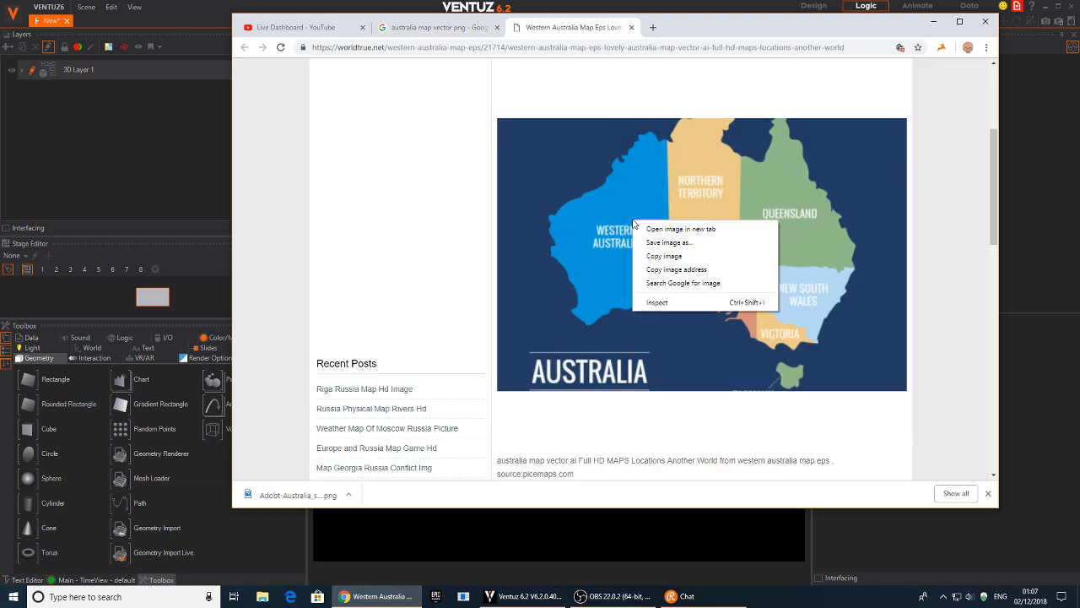
{"action": "left_click", "coordinate": [676, 257]}
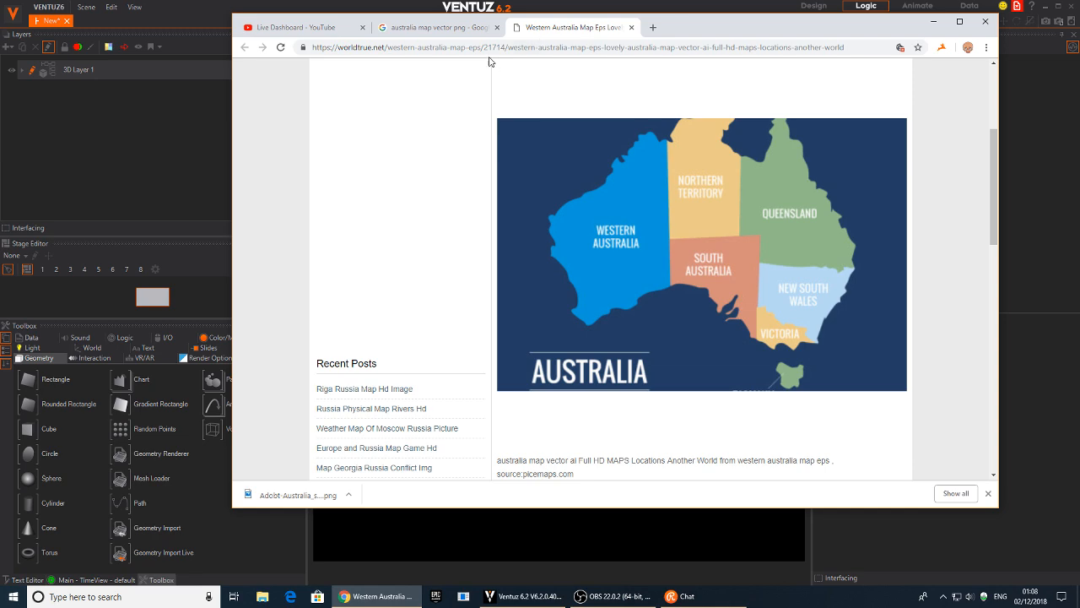
- Return to the Google image results and launch Photoshop CC
{"action": "left_click", "coordinate": [415, 30]}
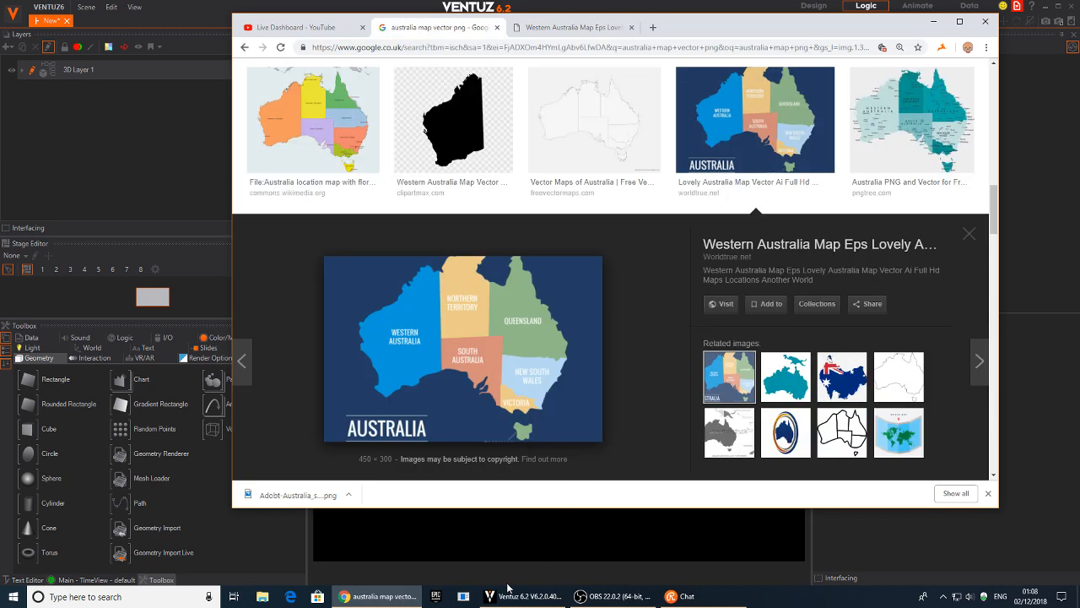
{"action": "left_click", "coordinate": [13, 597]}
{"action": "left_click", "coordinate": [108, 423]}
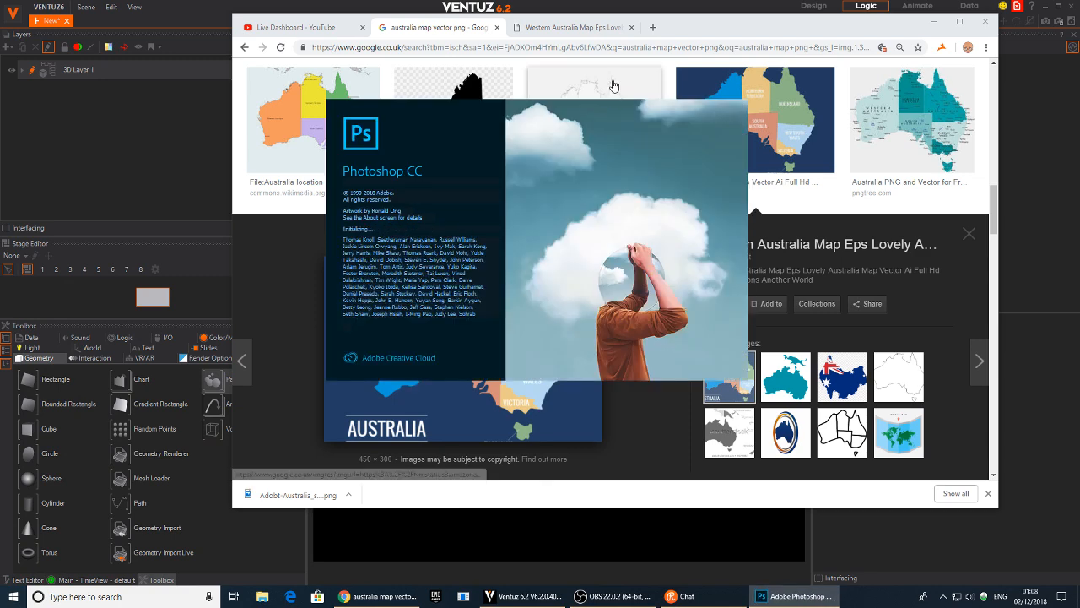
- Compare the Worldtrue.net map with the blue and purple Australia states map from the earlier "australia map png" search
{"action": "left_click", "coordinate": [561, 33]}
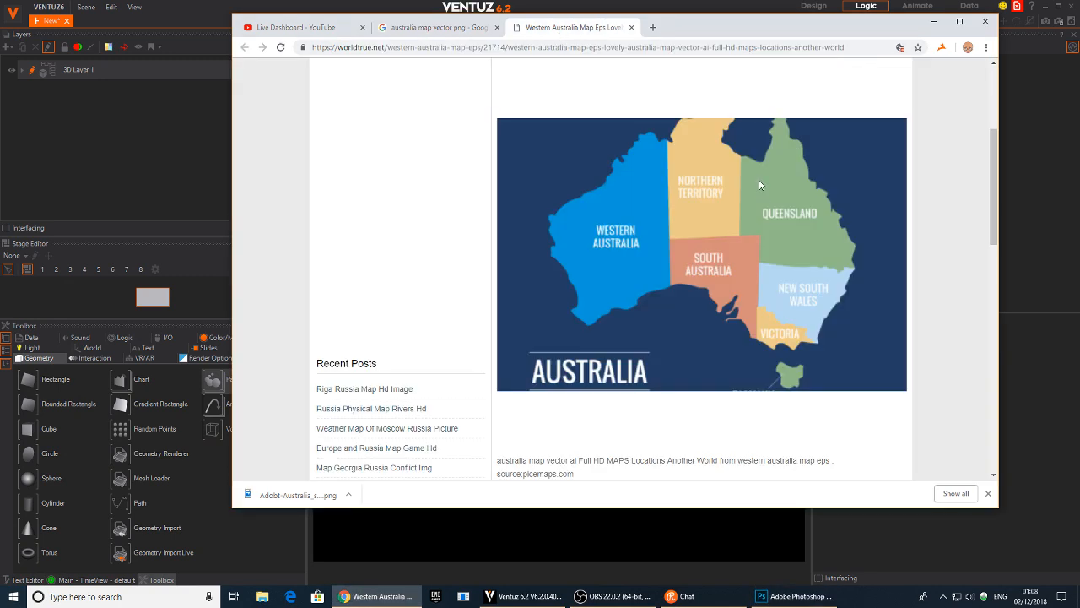
{"action": "left_click", "coordinate": [462, 27]}
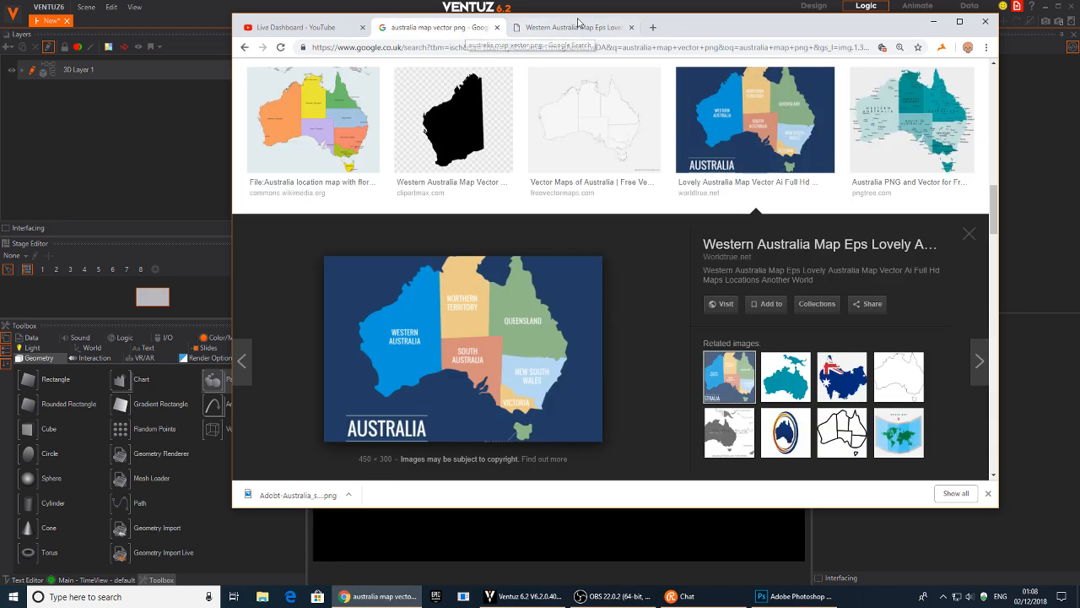
{"action": "scroll", "coordinate": [513, 144], "scroll_direction": "up", "scroll_amount": 5}
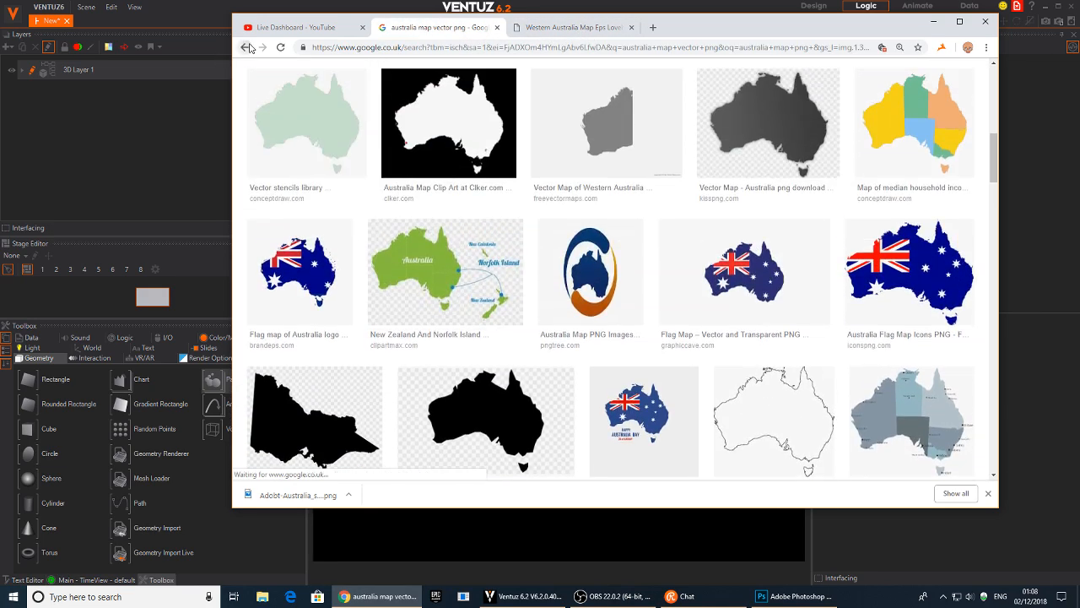
{"action": "left_click", "coordinate": [246, 47]}
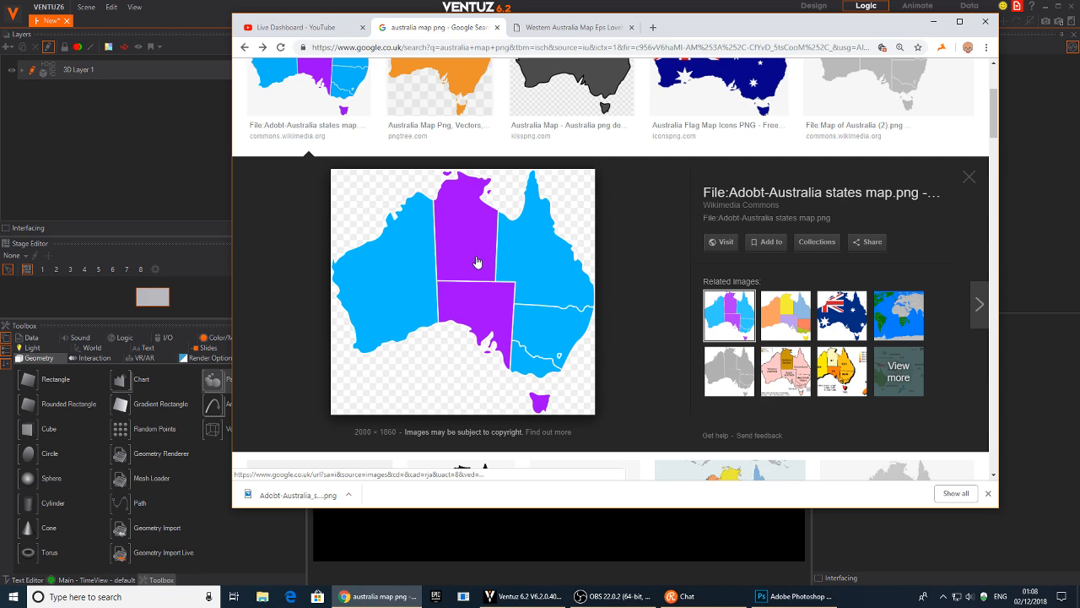
{"action": "right_click", "coordinate": [477, 260]}
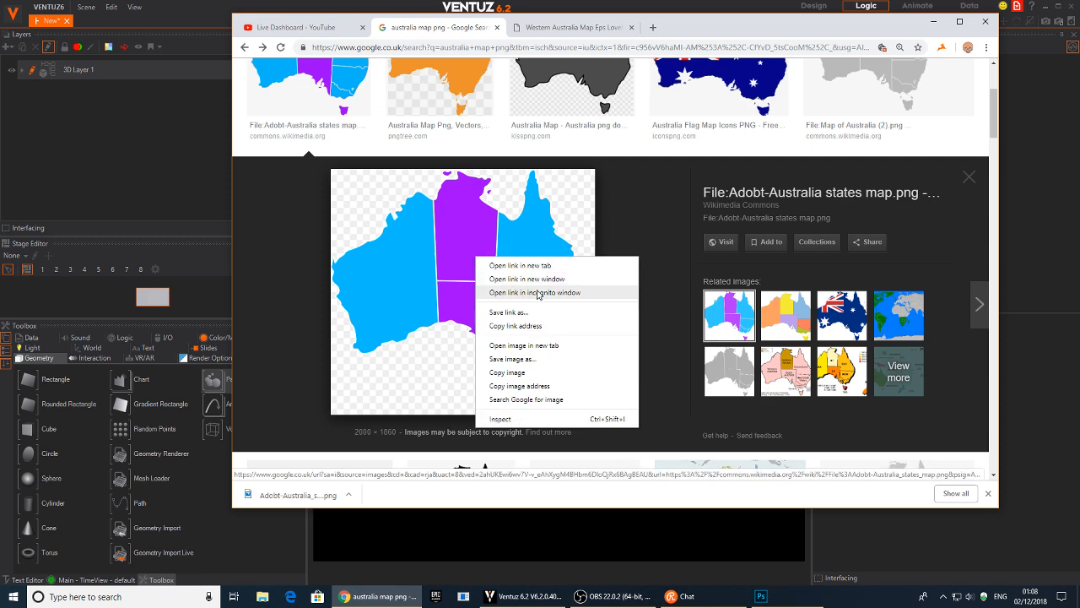
{"action": "left_click", "coordinate": [316, 254]}
- Close Photoshop and switch to Ventuz
{"action": "left_click", "coordinate": [217, 107]}
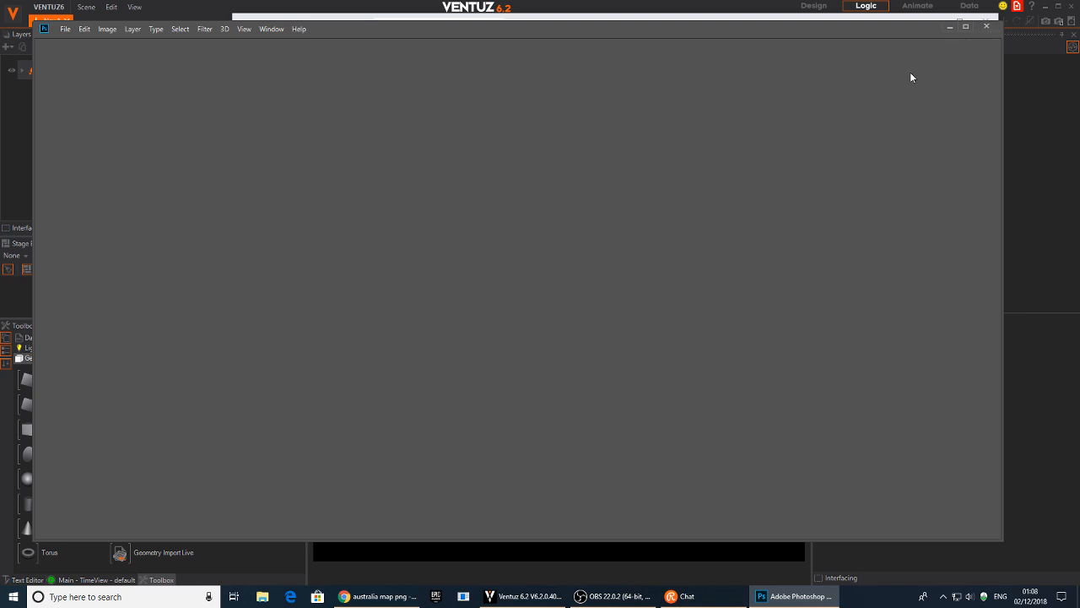
{"action": "left_click", "coordinate": [986, 26]}
{"action": "left_click", "coordinate": [654, 6]}
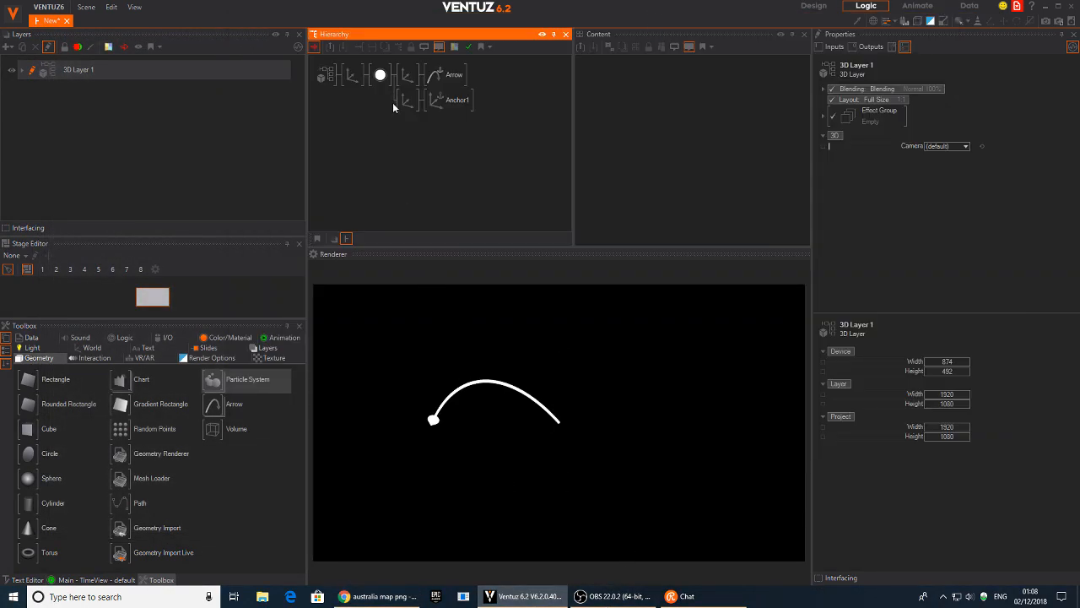
- Add an Axis directly under the 3D layer root, above the existing Arrow branch, and name it "map"
{"action": "double_click", "coordinate": [373, 125]}
{"action": "type", "text": "ax"}
{"action": "left_click_drag", "start_coordinate": [380, 151], "coordinate": [354, 78]}
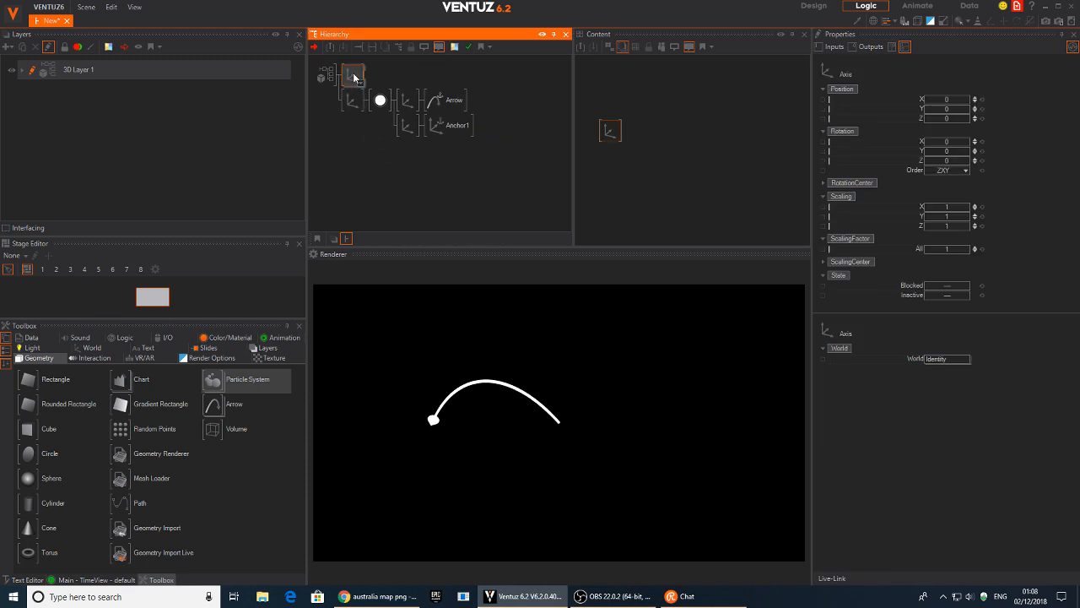
{"action": "key", "text": "Return"}
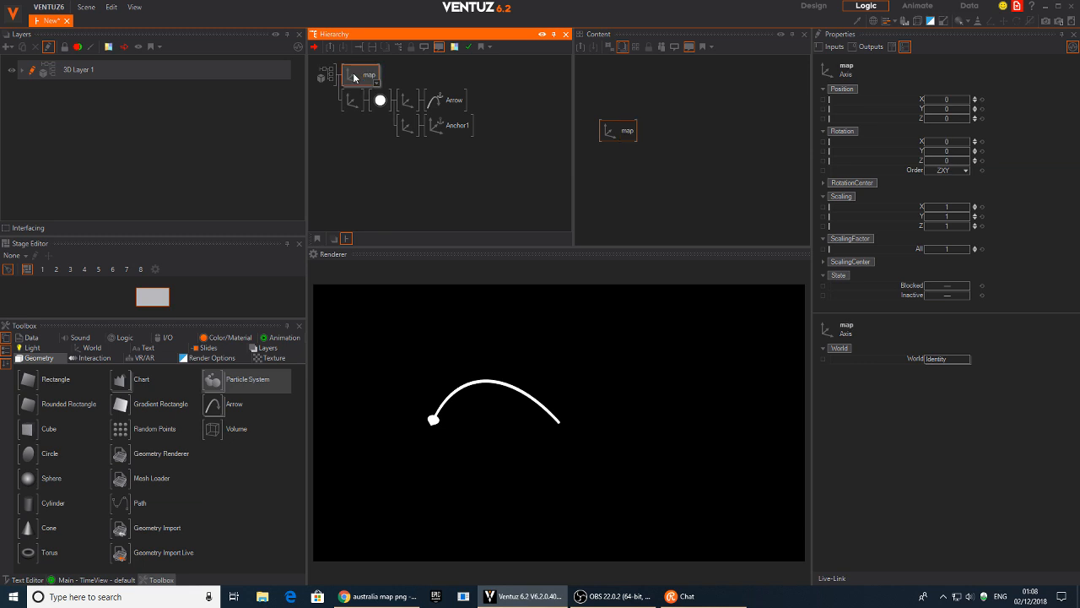
- Attach a Material node to the map axis and add a Rectangle after it in the hierarchy
{"action": "double_click", "coordinate": [353, 77]}
{"action": "type", "text": "col"}
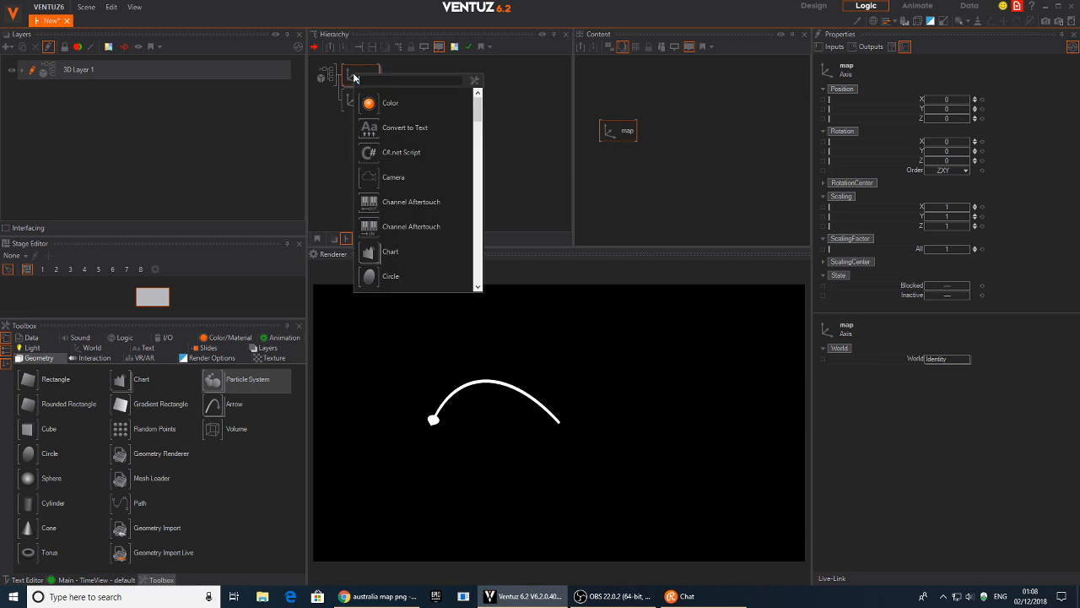
{"action": "left_click", "coordinate": [373, 237]}
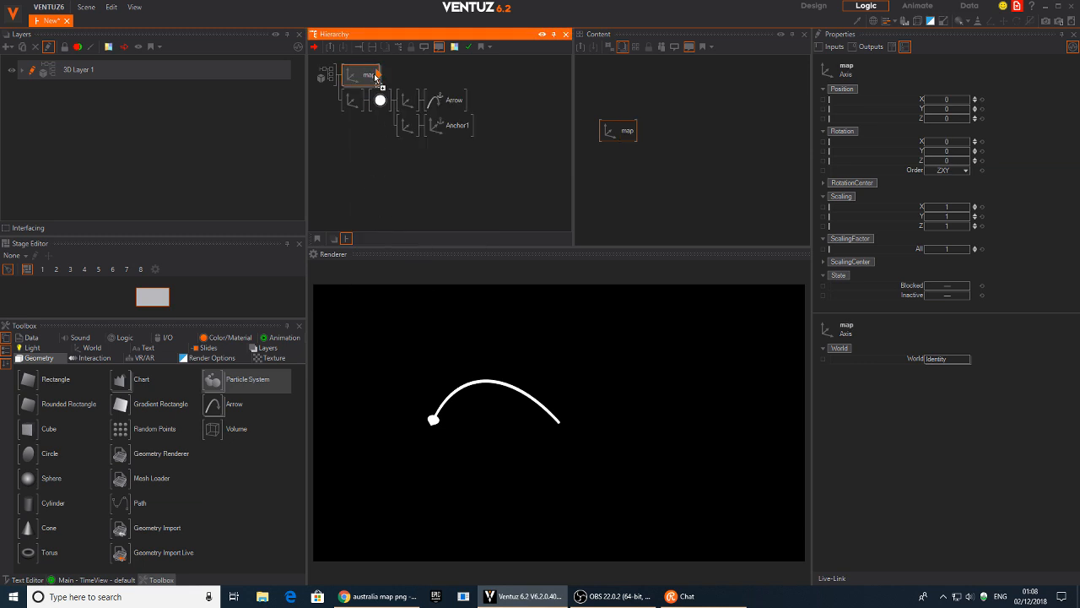
{"action": "left_click", "coordinate": [393, 75]}
{"action": "double_click", "coordinate": [394, 76]}
{"action": "type", "text": "re"}
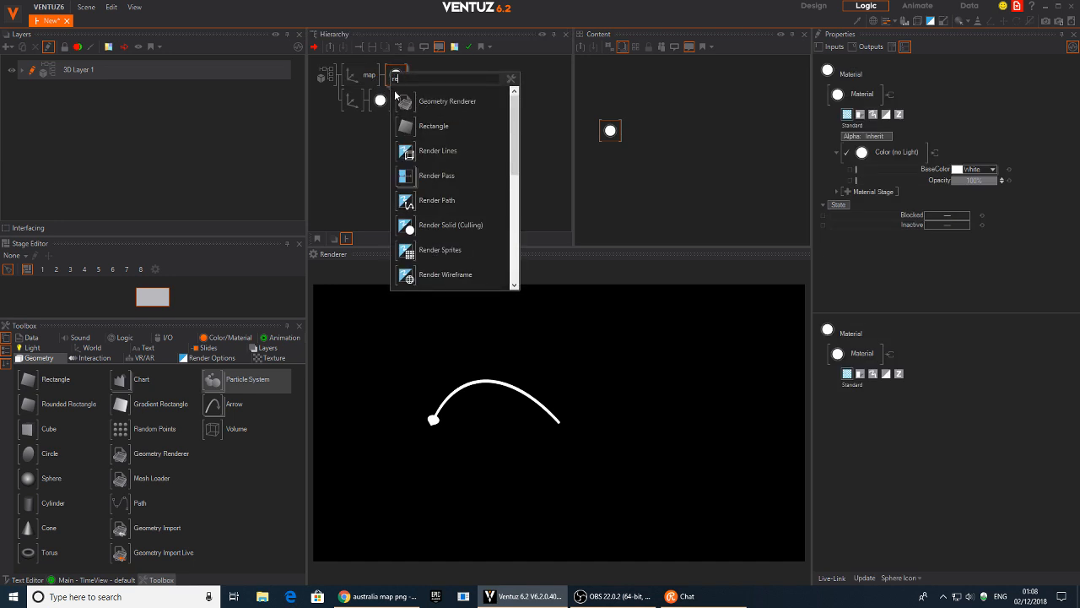
{"action": "left_click", "coordinate": [413, 126]}
{"action": "left_click", "coordinate": [416, 78]}
- Set the map axis's overall scaling factor to 17.6 and block the Arrow branch's top axis
{"action": "left_click", "coordinate": [365, 75]}
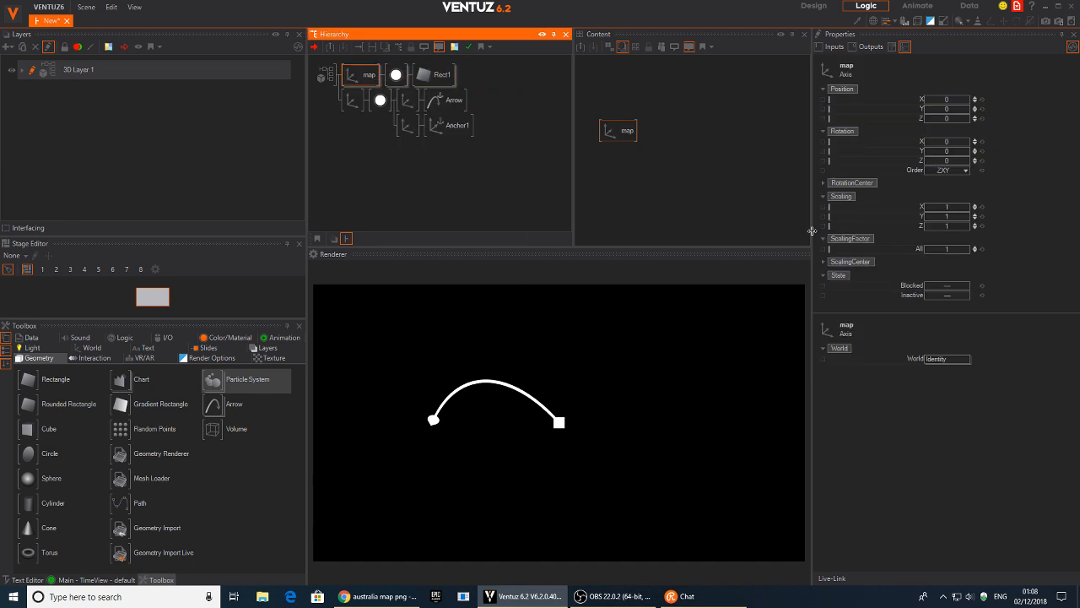
{"action": "mouse_move", "coordinate": [947, 250]}
{"action": "left_mouse_down"}
{"action": "mouse_move", "coordinate": [970, 249]}
{"action": "mouse_move", "coordinate": [923, 246]}
{"action": "mouse_move", "coordinate": [935, 245]}
{"action": "left_mouse_up"}
{"action": "left_click", "coordinate": [350, 104]}
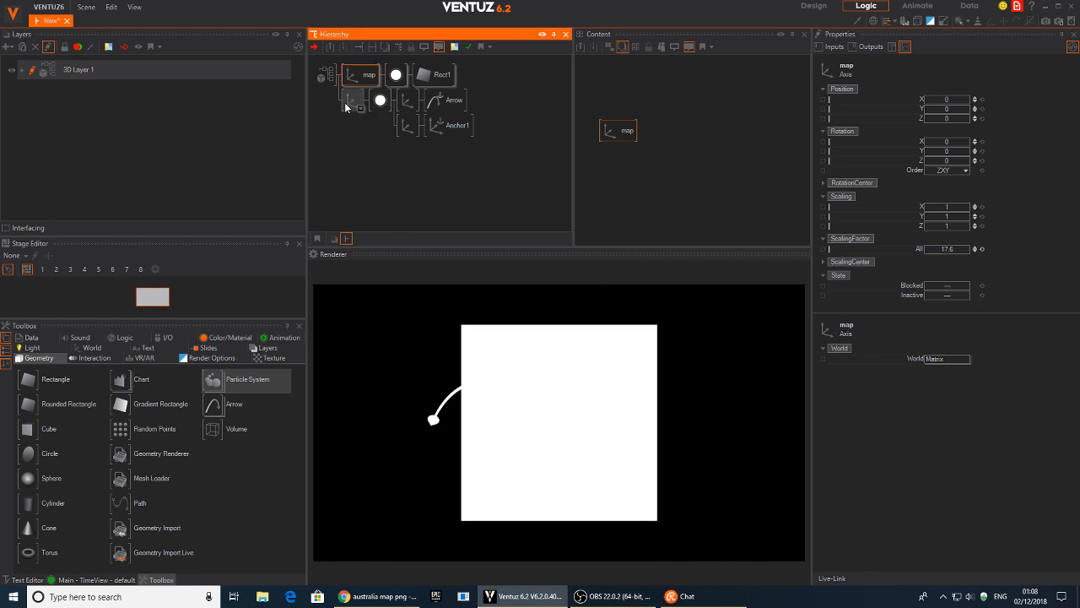
{"action": "left_click", "coordinate": [342, 102]}
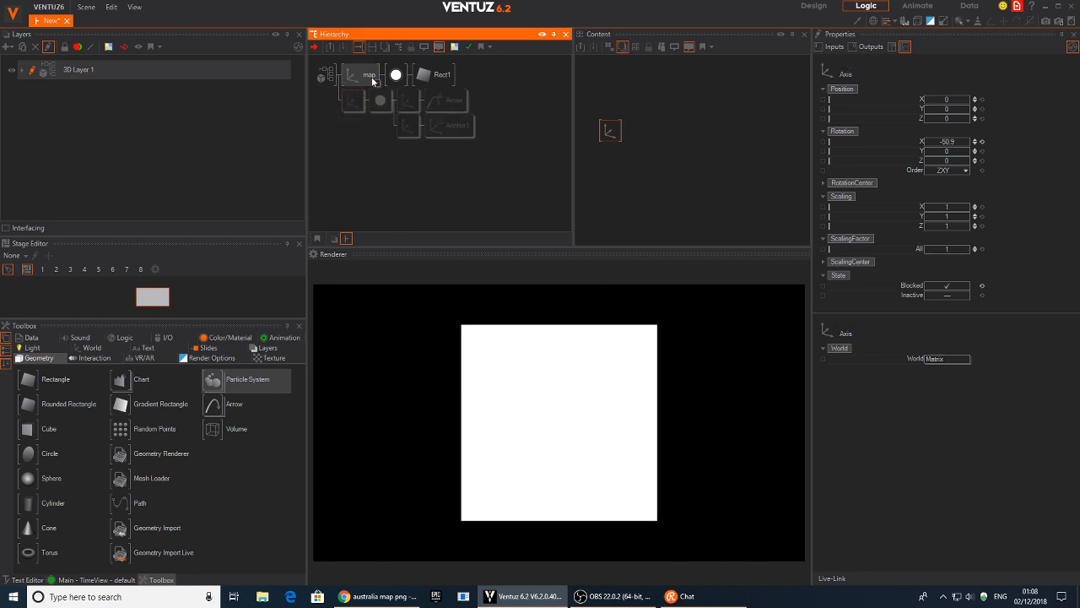
- Add a Base + Alpha texture stage to the rectangle's material
{"action": "left_click", "coordinate": [396, 75]}
{"action": "left_click_drag", "start_coordinate": [605, 135], "coordinate": [609, 133]}
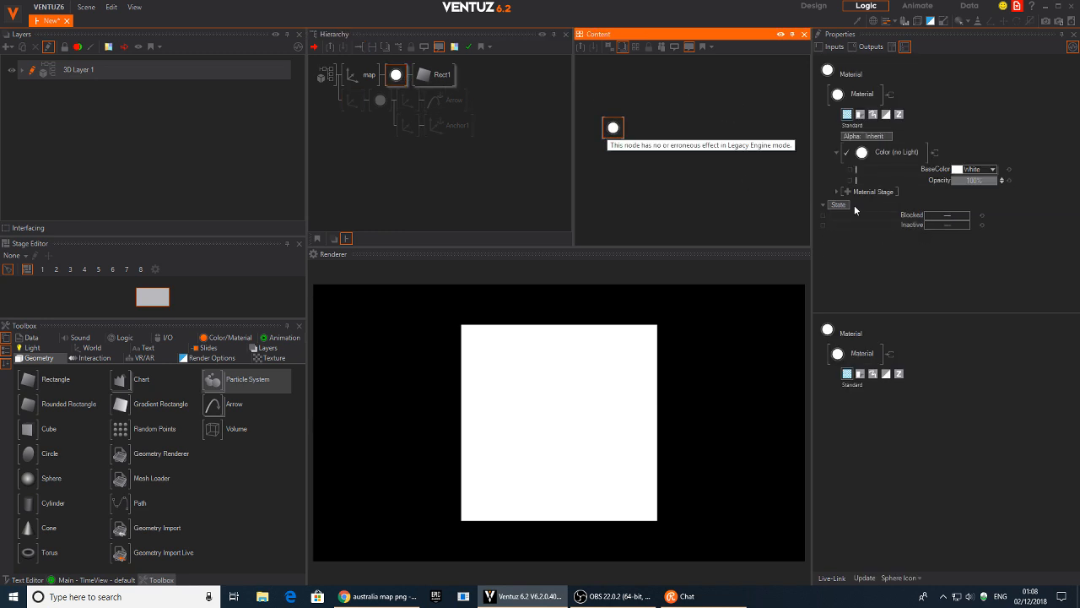
{"action": "left_click", "coordinate": [846, 191]}
{"action": "mouse_move", "coordinate": [836, 193]}
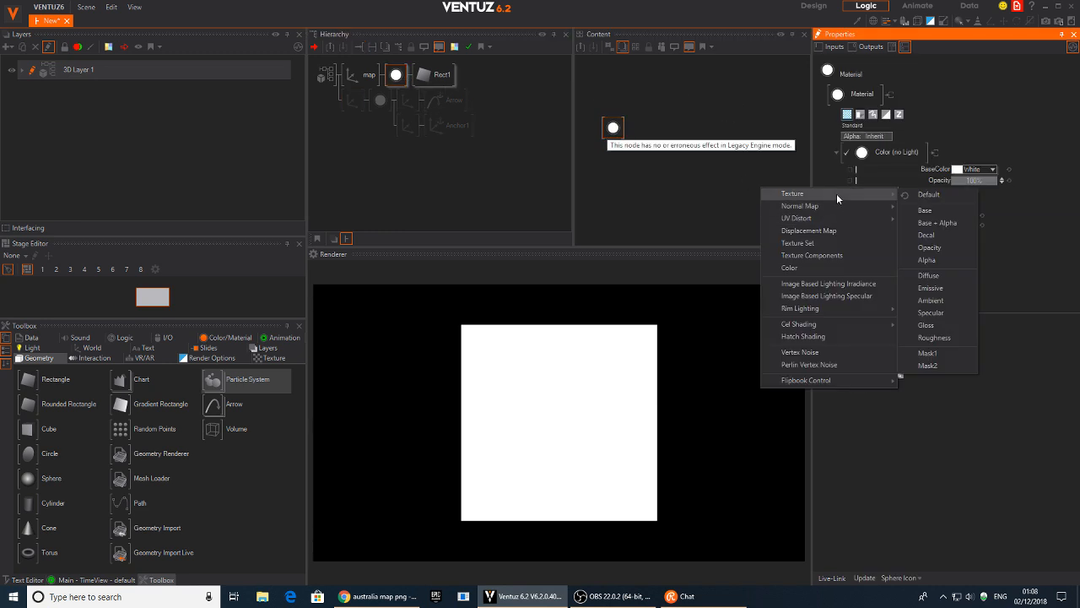
{"action": "left_click", "coordinate": [927, 224]}
- Load Adobt-Australia_states_map.png from the Desktop as the material's texture image
{"action": "left_click", "coordinate": [871, 241]}
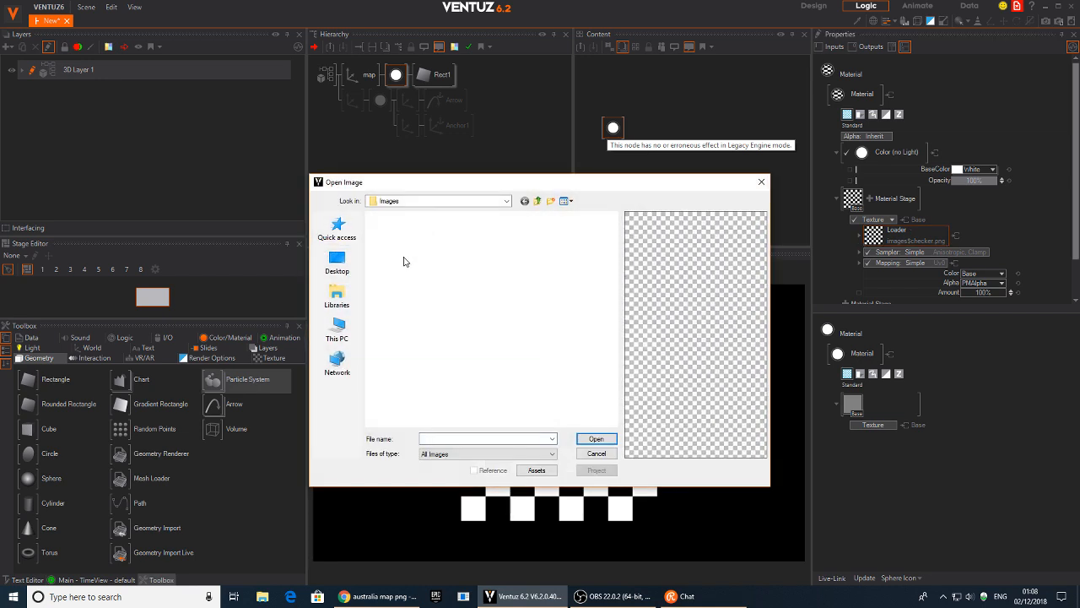
{"action": "left_click_drag", "start_coordinate": [613, 248], "coordinate": [613, 269]}
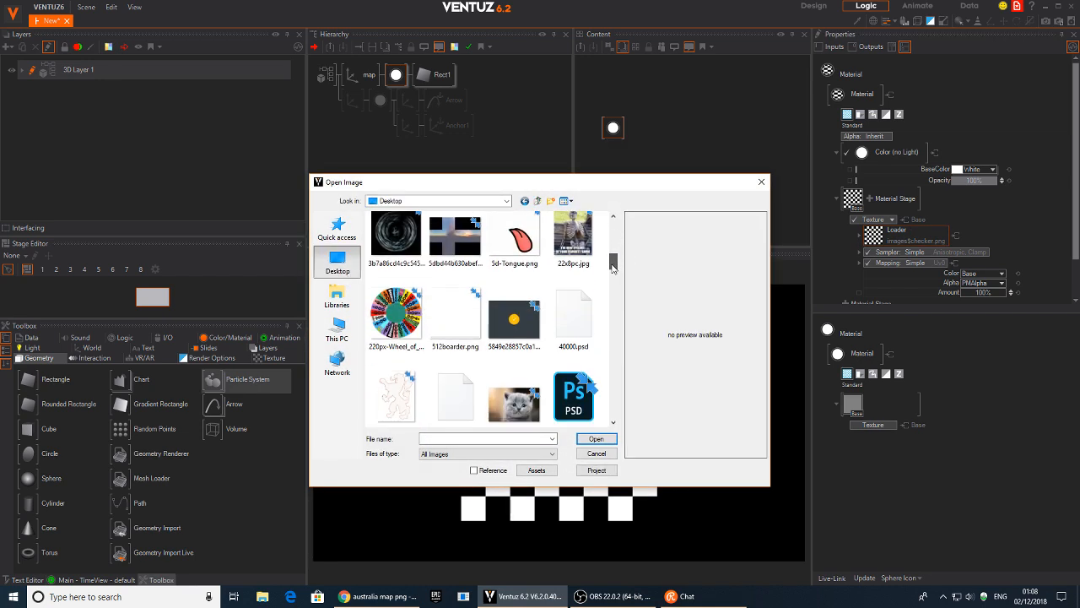
{"action": "left_click", "coordinate": [455, 388]}
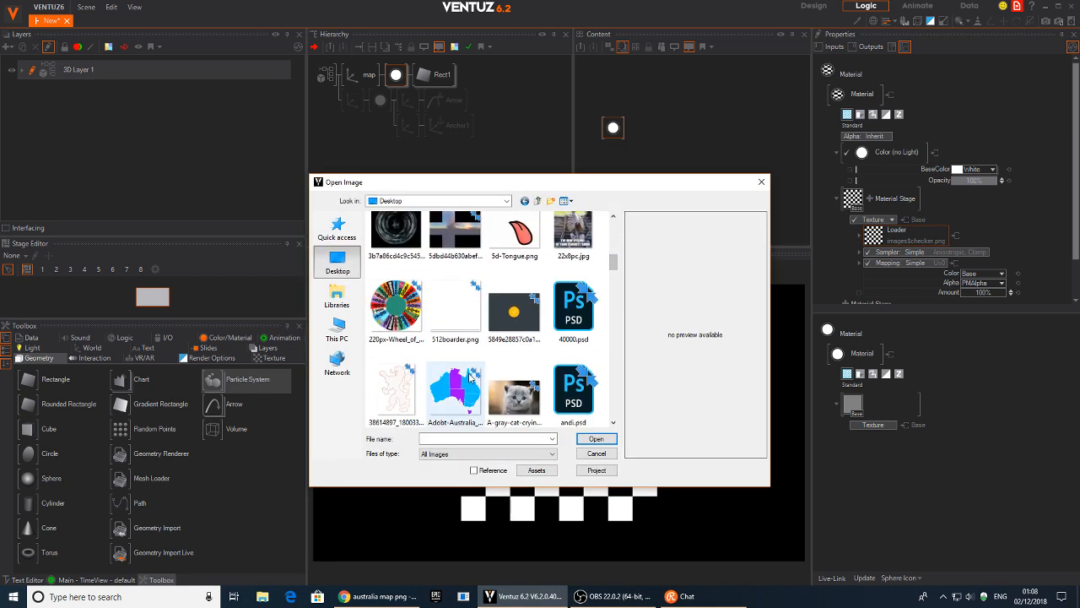
{"action": "left_click", "coordinate": [595, 439]}
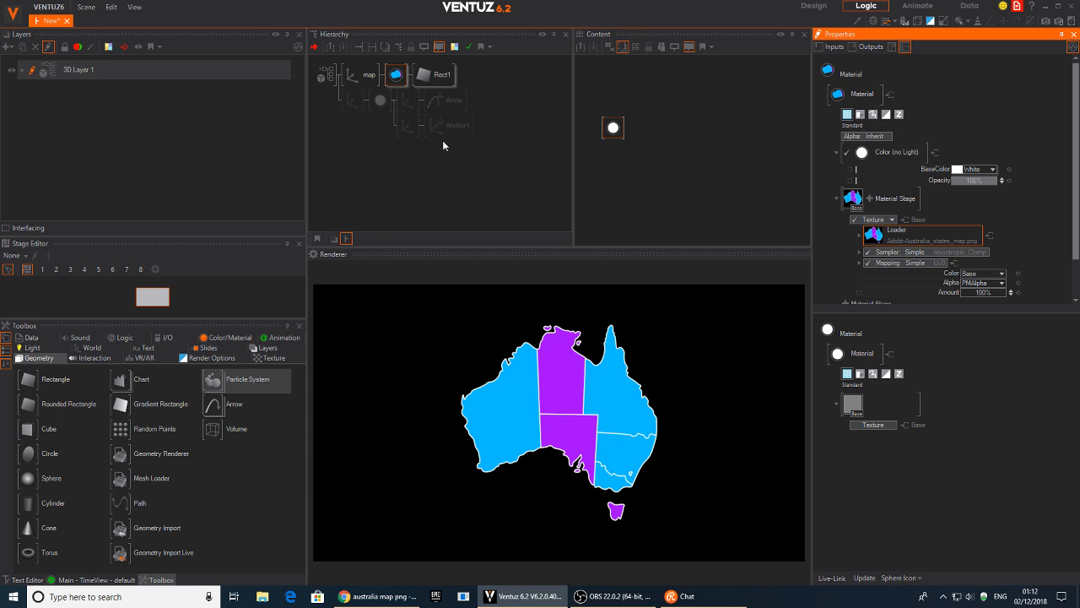
- Set Rect1's SizeX to 1.12 and the map axis's X rotation to 73
{"action": "left_click", "coordinate": [441, 75]}
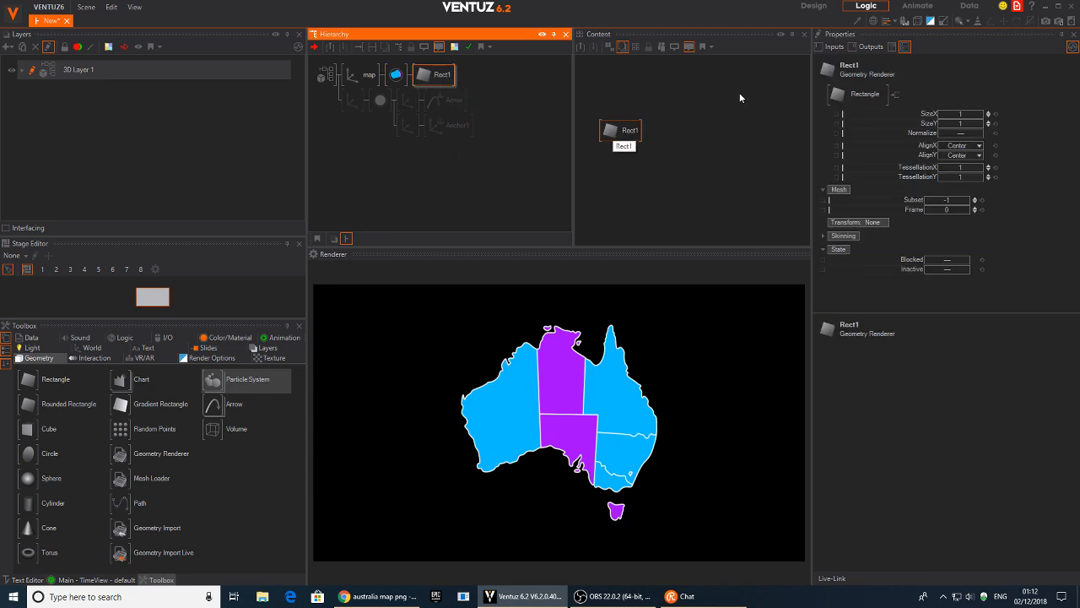
{"action": "left_click_drag", "start_coordinate": [961, 113], "coordinate": [961, 114]}
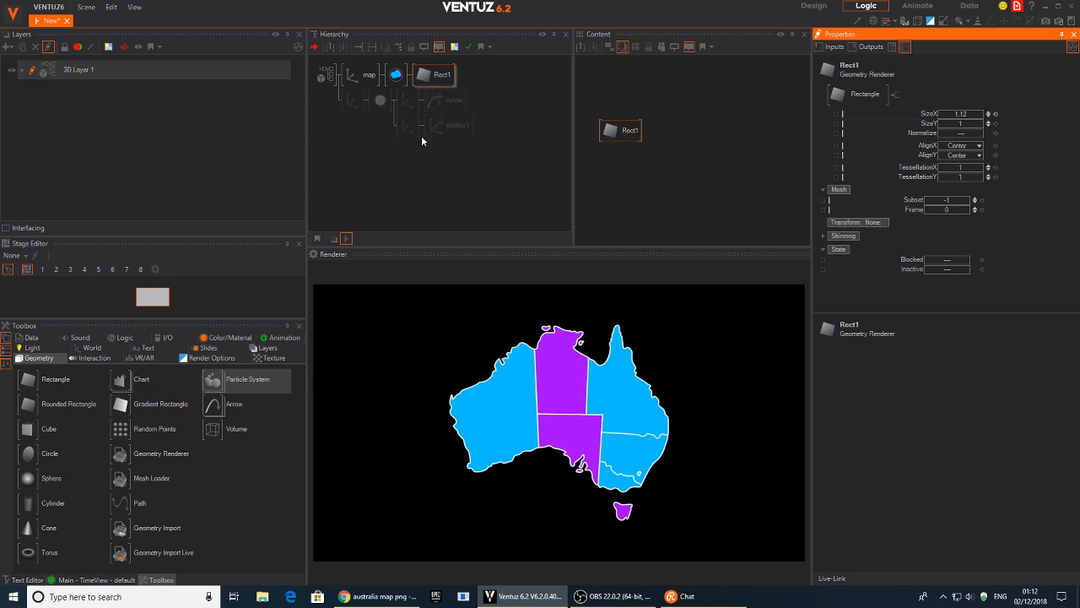
{"action": "left_click", "coordinate": [357, 79]}
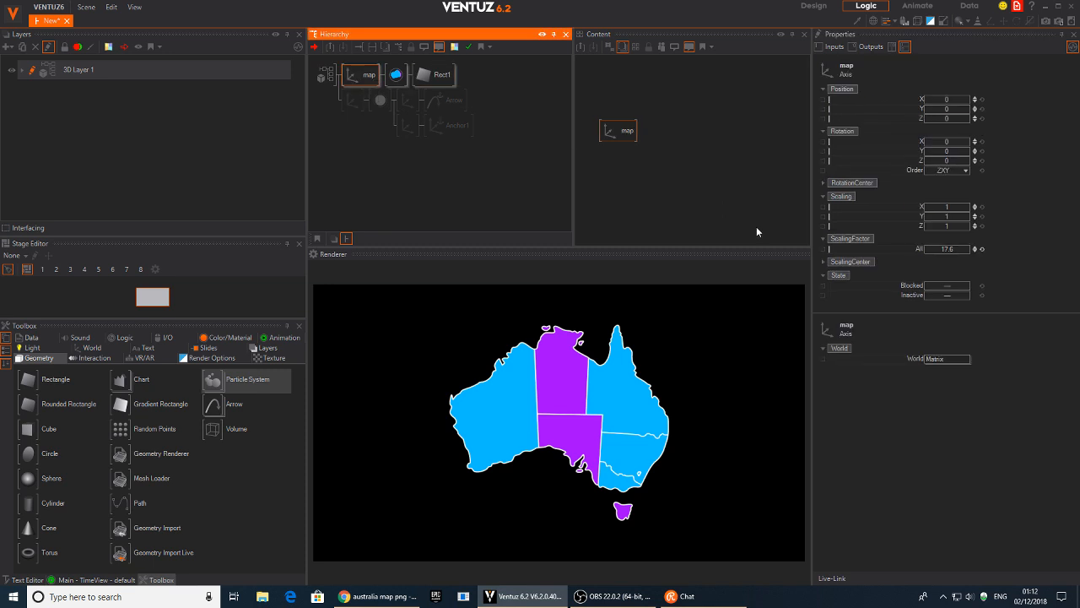
{"action": "left_click_drag", "start_coordinate": [960, 147], "coordinate": [962, 143]}
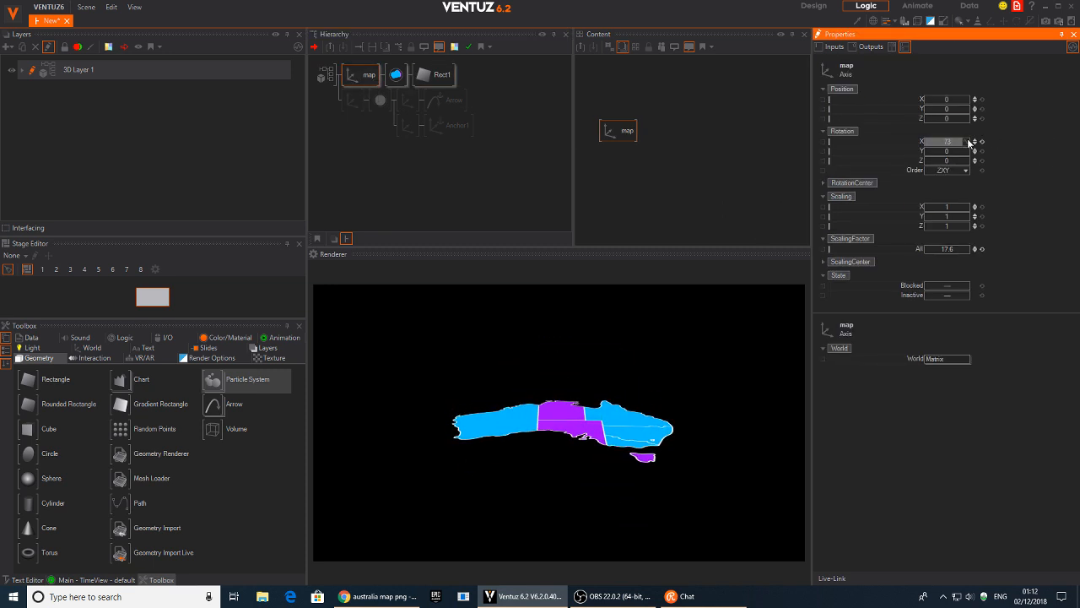
- Add a Spread node and place it between the map axis and the map's material
{"action": "double_click", "coordinate": [393, 222]}
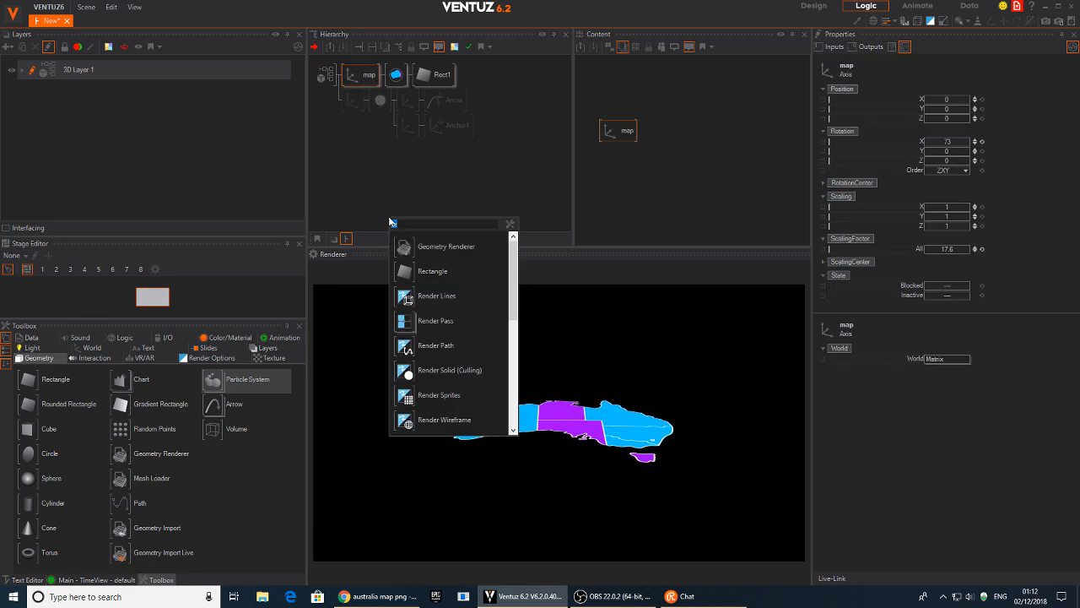
{"action": "type", "text": "sp"}
{"action": "left_click_drag", "start_coordinate": [405, 394], "coordinate": [345, 76]}
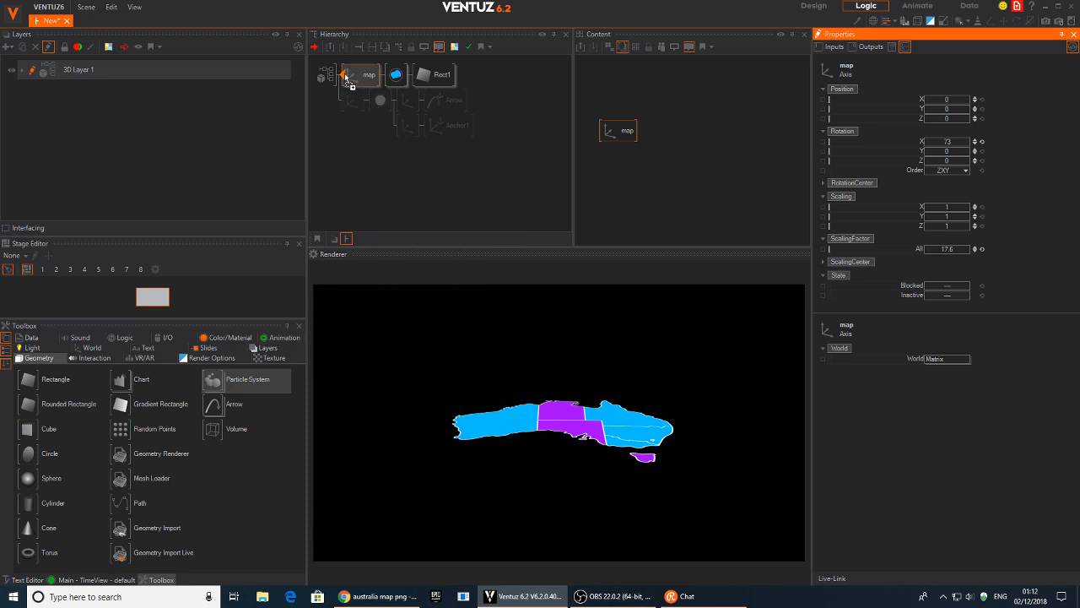
{"action": "left_click", "coordinate": [626, 340]}
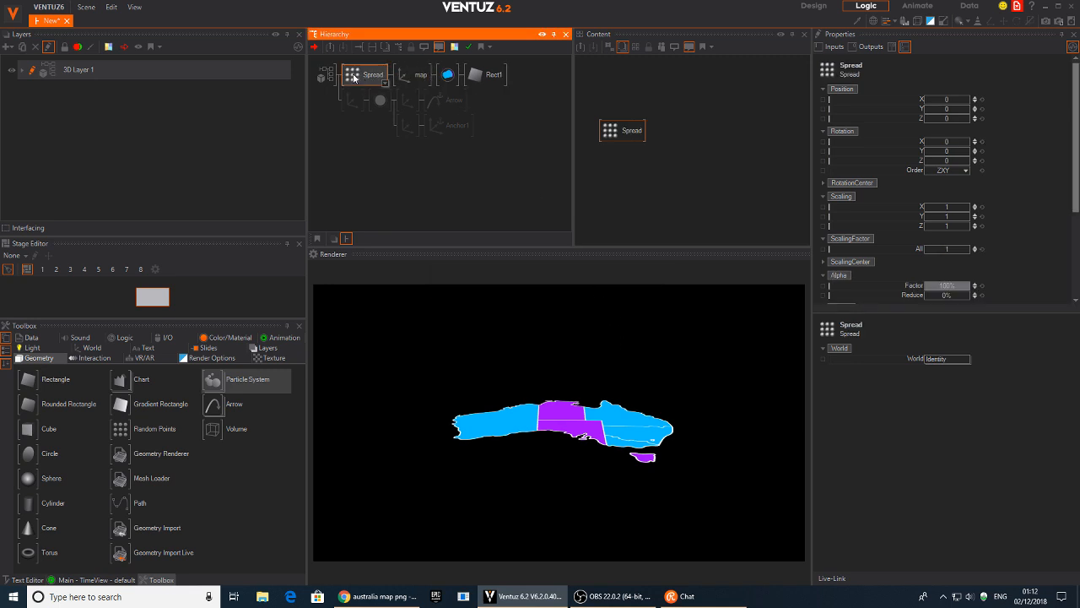
{"action": "left_click_drag", "start_coordinate": [440, 77], "coordinate": [435, 76]}
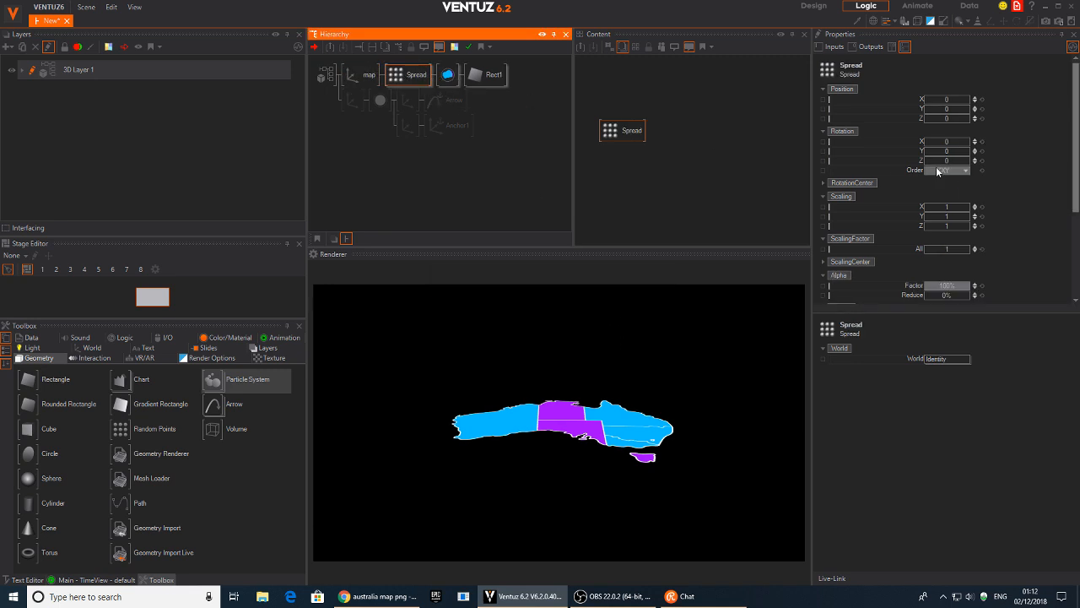
- Stack the map copies by raising the Spread's Max to 9, increasing its Count and setting its Z position to -0.007
{"action": "left_click_drag", "start_coordinate": [953, 109], "coordinate": [929, 115]}
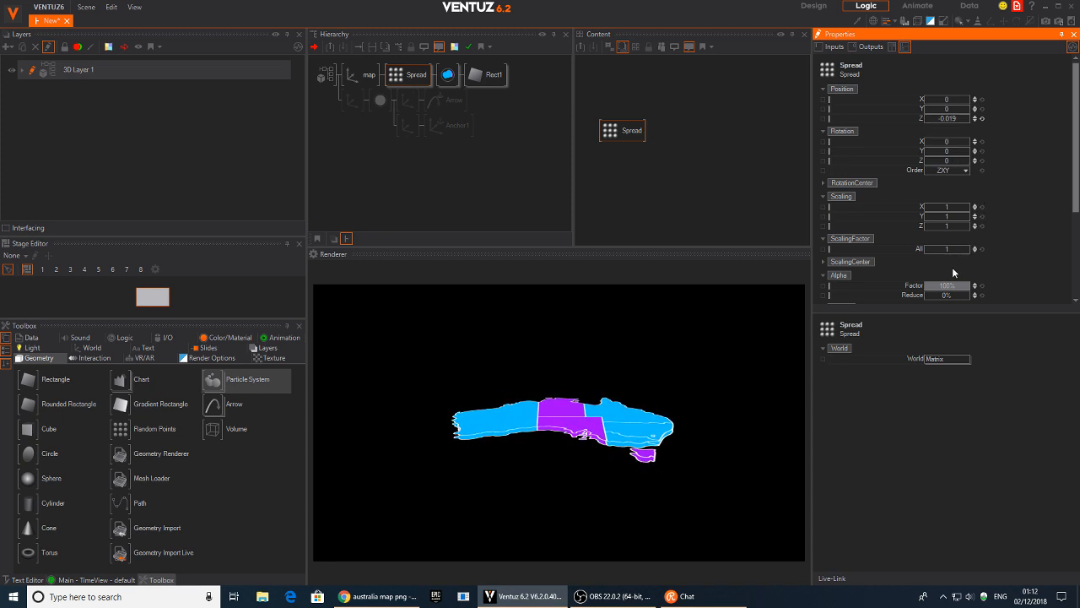
{"action": "scroll", "coordinate": [970, 274], "scroll_direction": "down", "scroll_amount": 2}
{"action": "left_click_drag", "start_coordinate": [962, 261], "coordinate": [968, 261]}
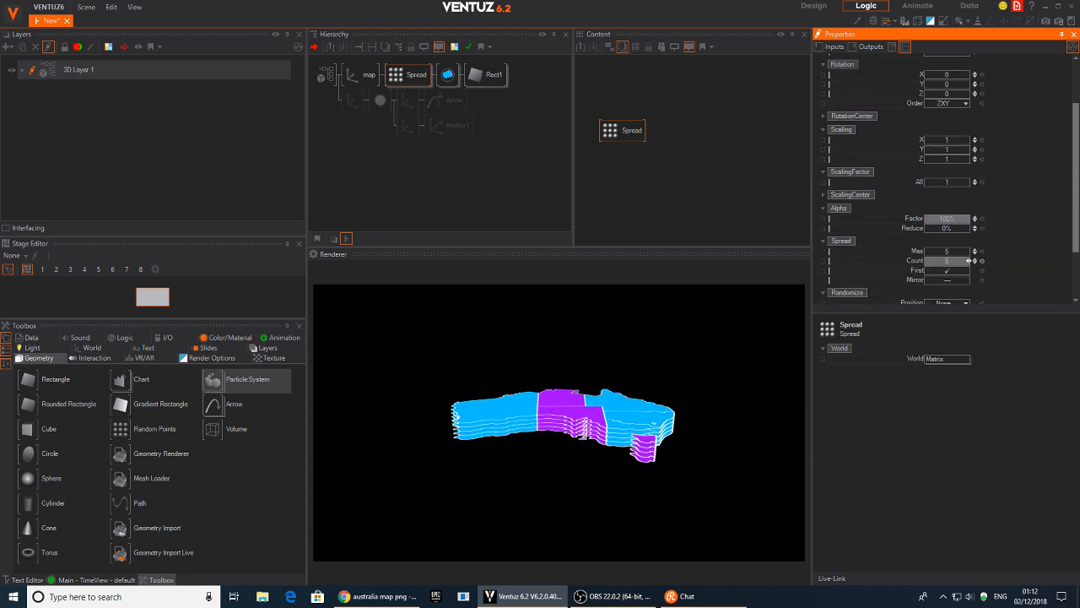
{"action": "scroll", "coordinate": [958, 107], "scroll_direction": "up", "scroll_amount": 2}
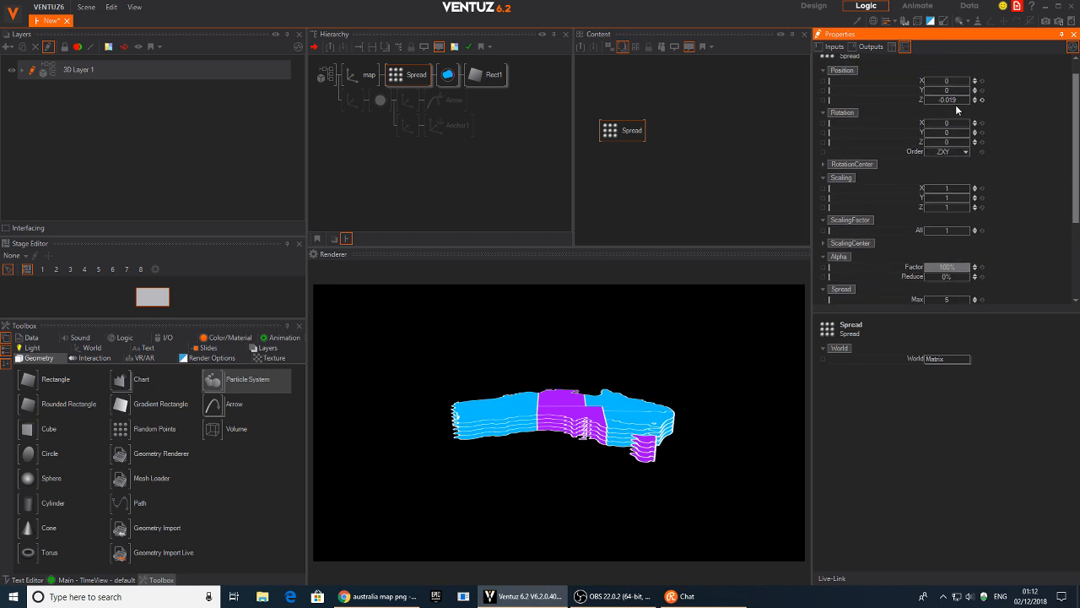
{"action": "left_click_drag", "start_coordinate": [948, 103], "coordinate": [957, 100]}
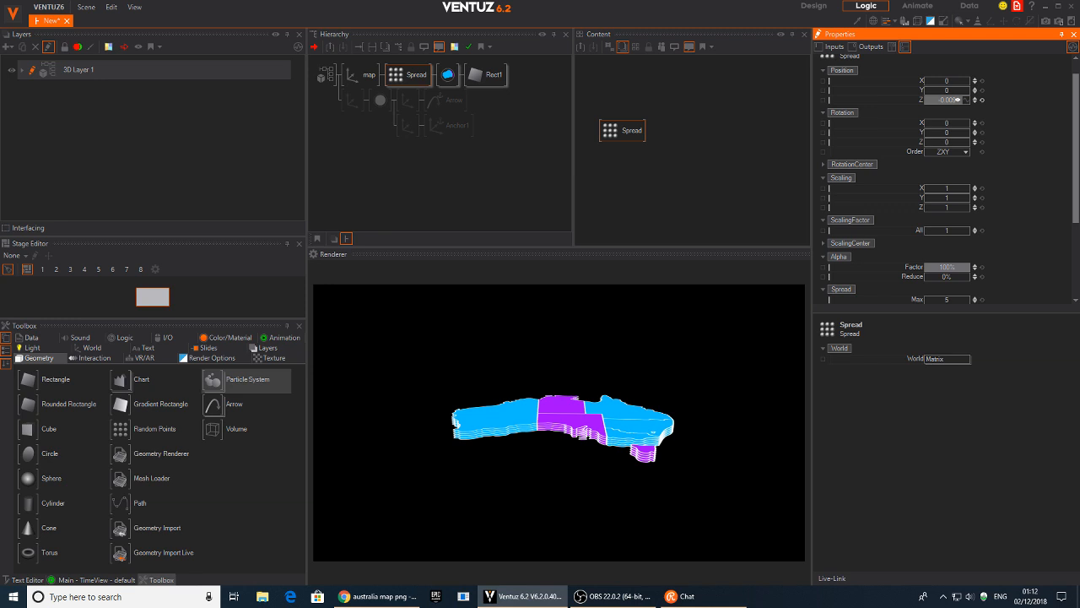
{"action": "scroll", "coordinate": [988, 234], "scroll_direction": "down", "scroll_amount": 2}
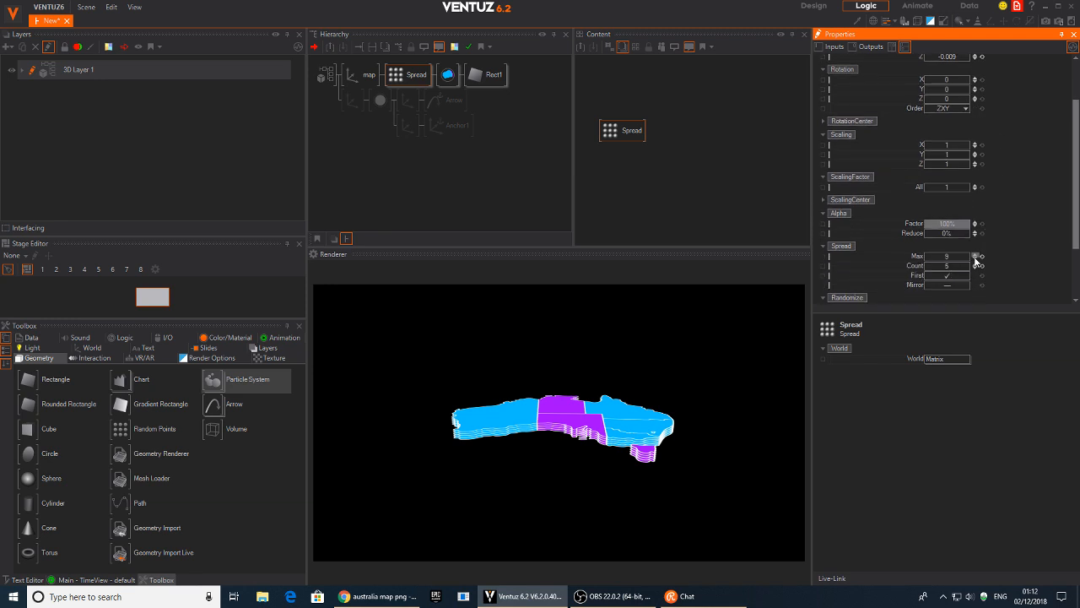
{"action": "left_click_drag", "start_coordinate": [950, 268], "coordinate": [972, 265]}
{"action": "scroll", "coordinate": [1010, 117], "scroll_direction": "up", "scroll_amount": 3}
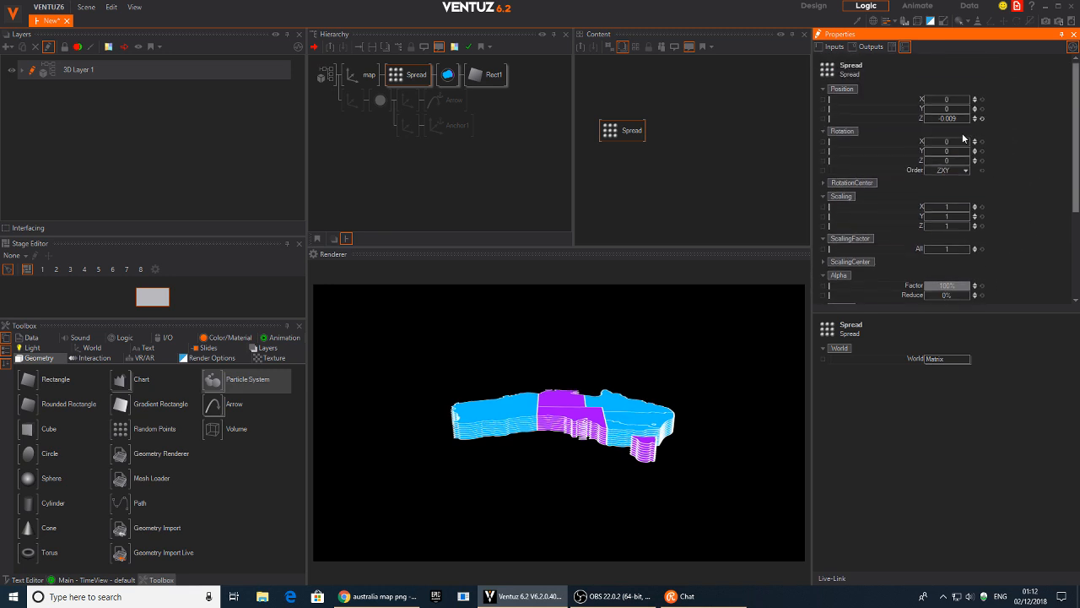
{"action": "left_click_drag", "start_coordinate": [949, 117], "coordinate": [948, 117]}
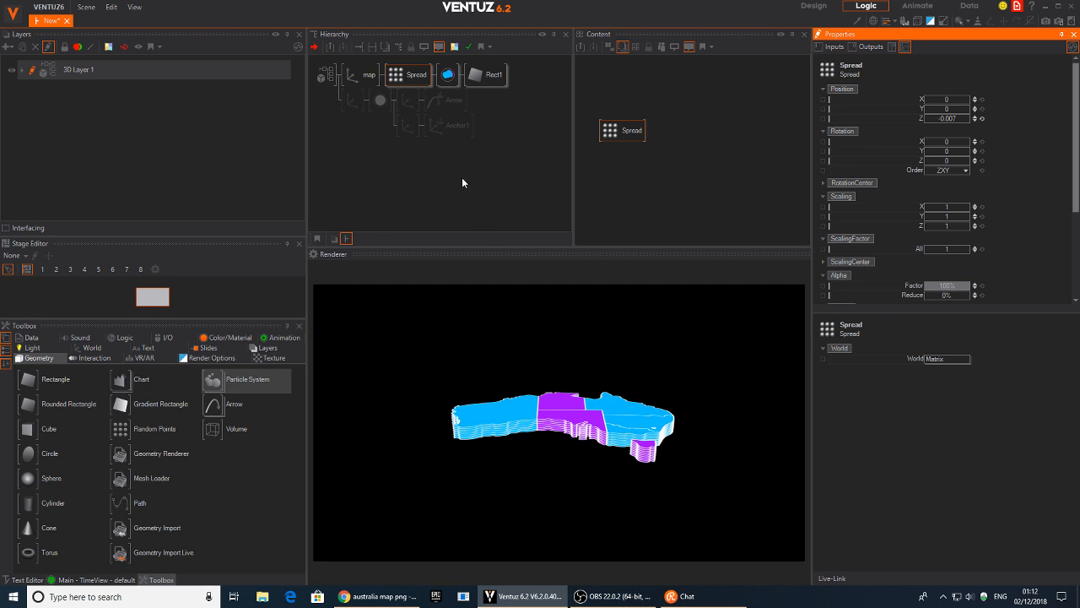
- Try different X and Y tilts on the map axis, and reset its rotation to 0
{"action": "left_click", "coordinate": [369, 76]}
{"action": "mouse_move", "coordinate": [946, 141]}
{"action": "left_mouse_down"}
{"action": "mouse_move", "coordinate": [926, 140]}
{"action": "mouse_move", "coordinate": [966, 153]}
{"action": "mouse_move", "coordinate": [937, 151]}
{"action": "left_mouse_up"}
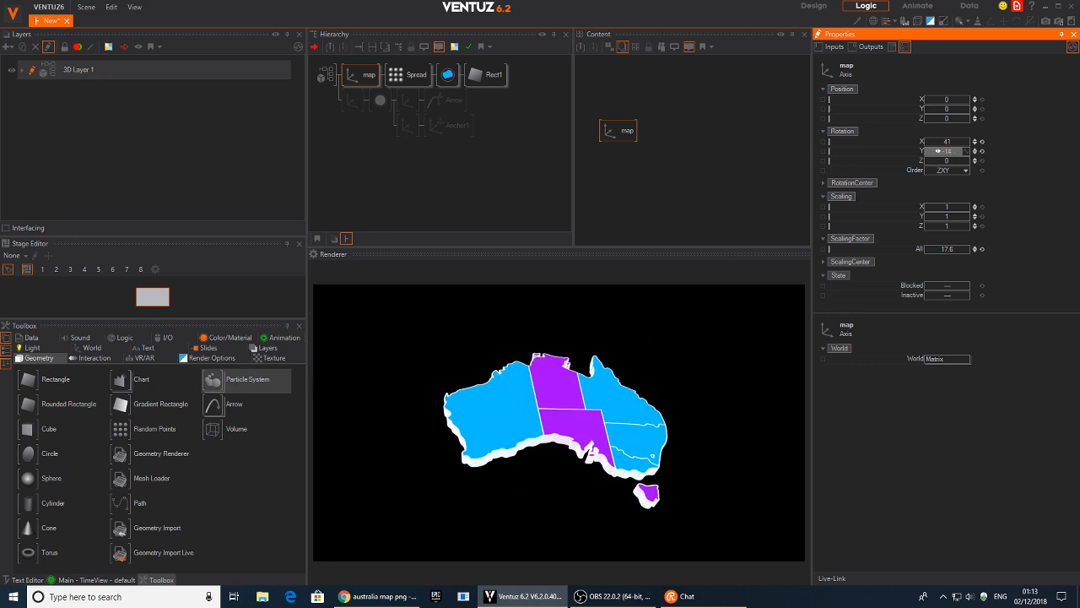
{"action": "left_click", "coordinate": [982, 151]}
{"action": "left_click", "coordinate": [979, 142]}
{"action": "mouse_move", "coordinate": [957, 143]}
{"action": "left_mouse_down"}
{"action": "mouse_move", "coordinate": [971, 145]}
{"action": "mouse_move", "coordinate": [957, 144]}
{"action": "left_mouse_up"}
{"action": "left_click", "coordinate": [981, 142]}
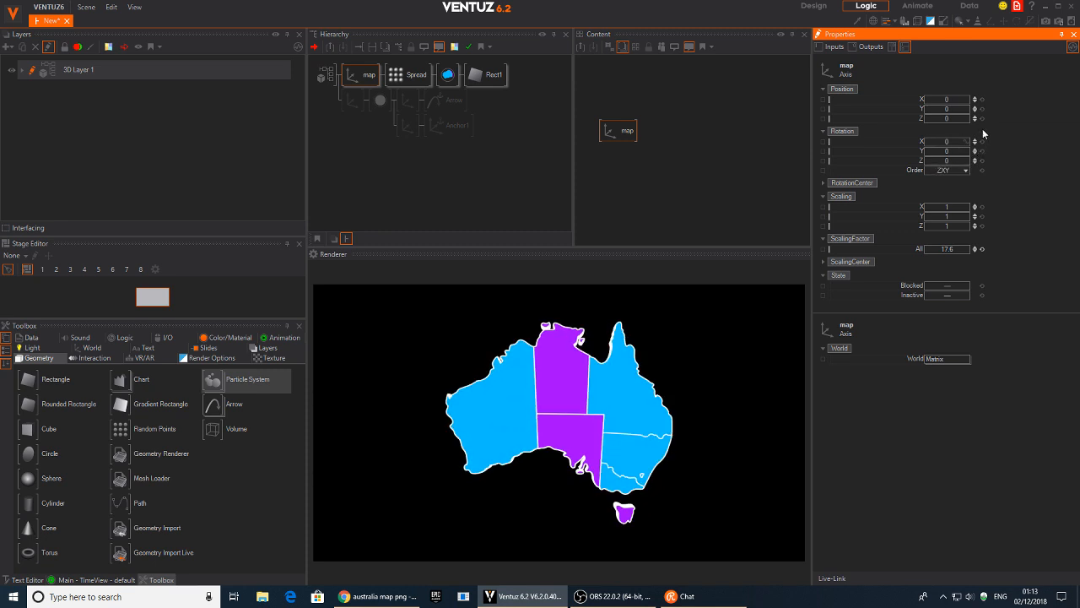
- Move the Arrow and Anchor1 branch under the map axis, unblock it and reset its top axis's X rotation
{"action": "left_click", "coordinate": [354, 110]}
{"action": "left_click", "coordinate": [361, 72]}
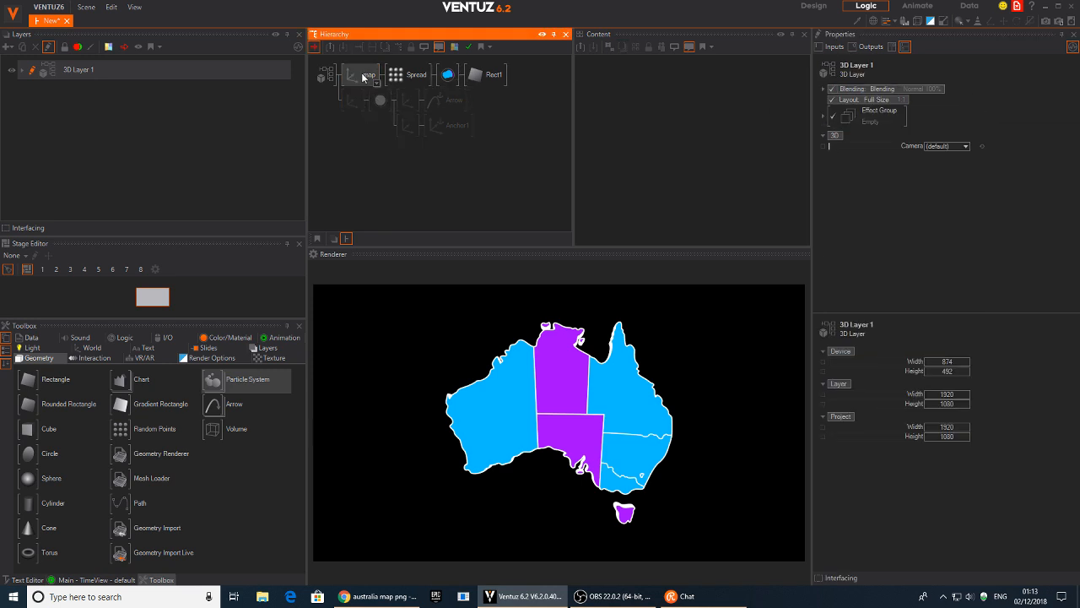
{"action": "left_click_drag", "start_coordinate": [350, 108], "coordinate": [378, 103]}
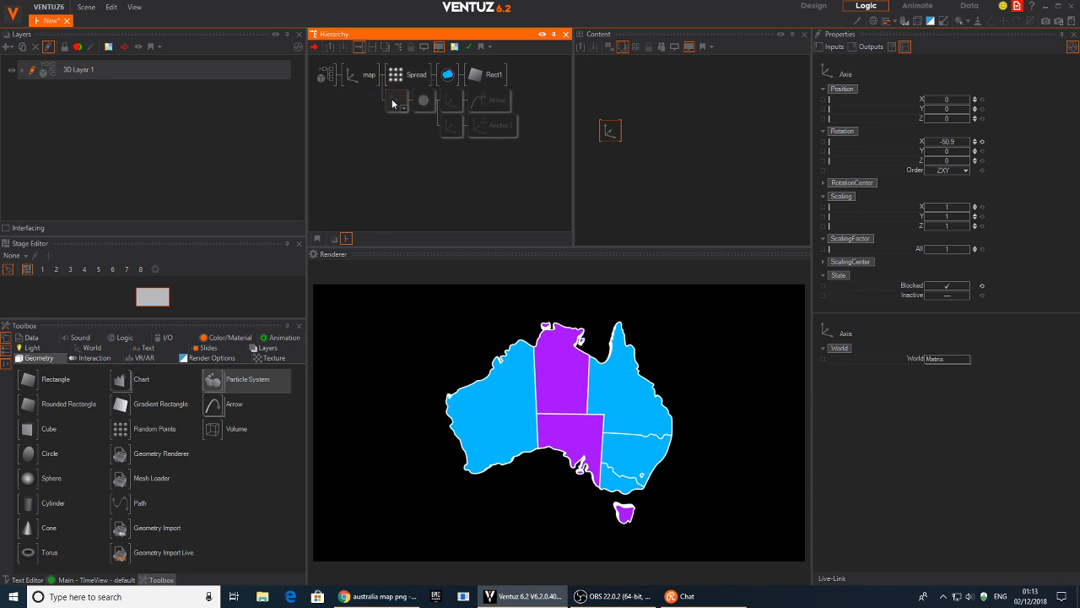
{"action": "key", "text": "b"}
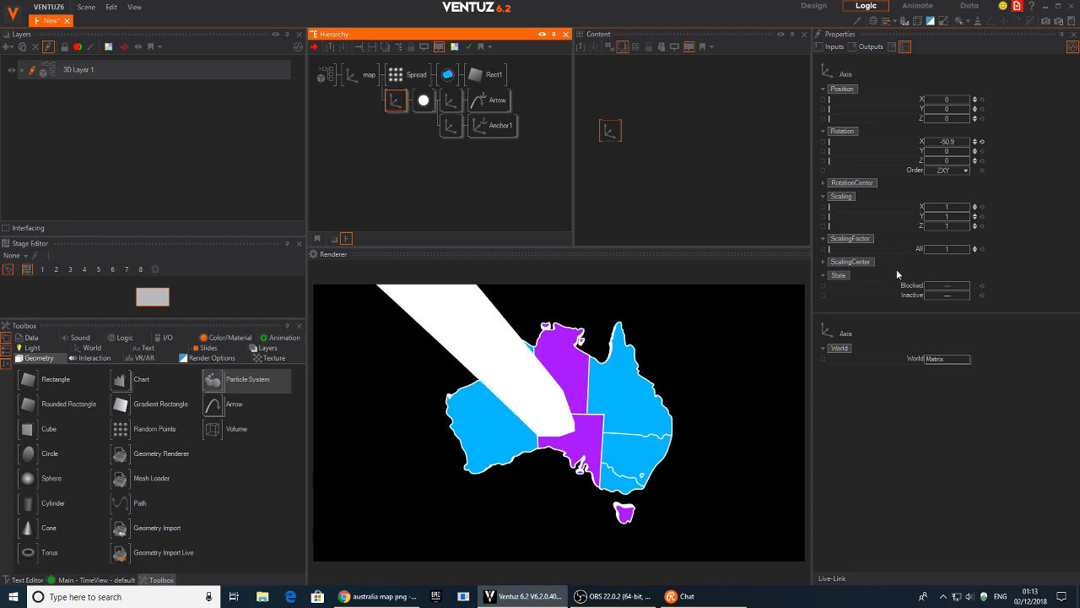
{"action": "left_click", "coordinate": [981, 141]}
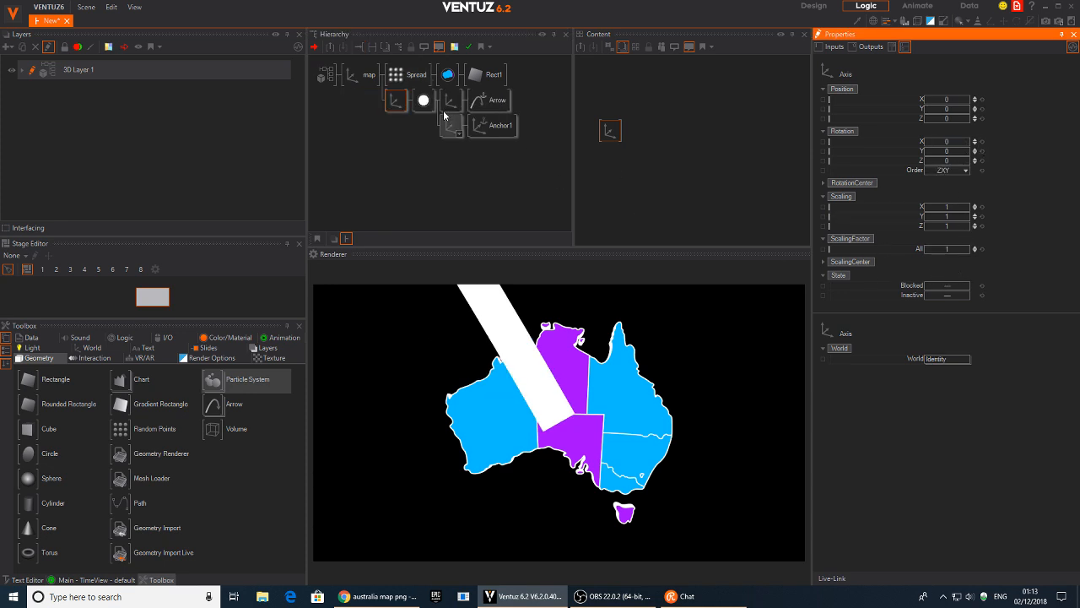
- Insert an Axis between the map axis and the Spread node, and name it "MAP"
{"action": "key", "text": "Tab"}
{"action": "type", "text": "ax"}
{"action": "left_click_drag", "start_coordinate": [417, 131], "coordinate": [396, 78]}
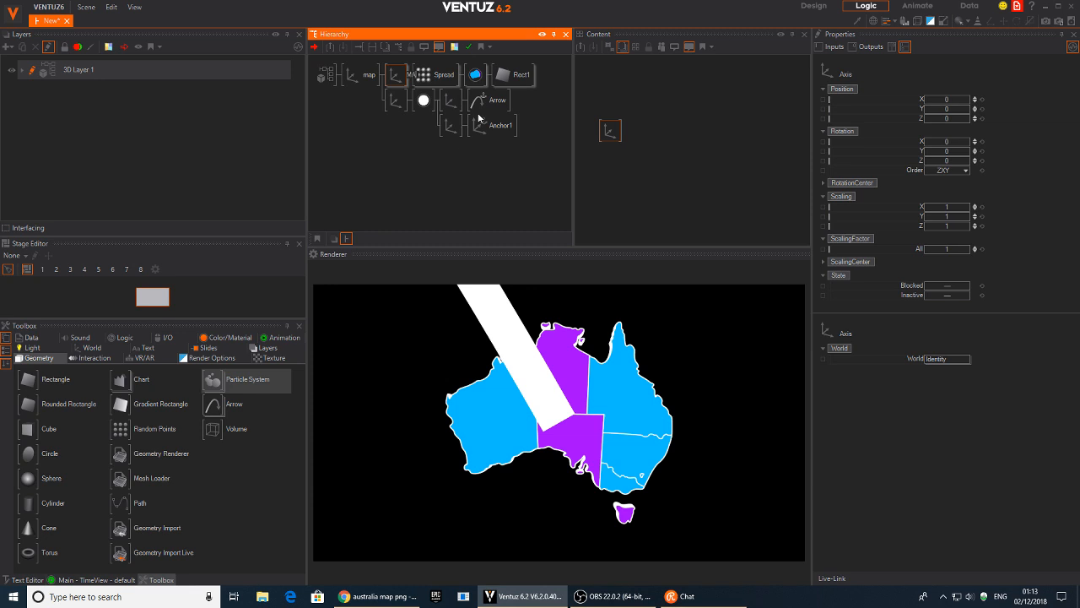
{"action": "key", "text": "Return"}
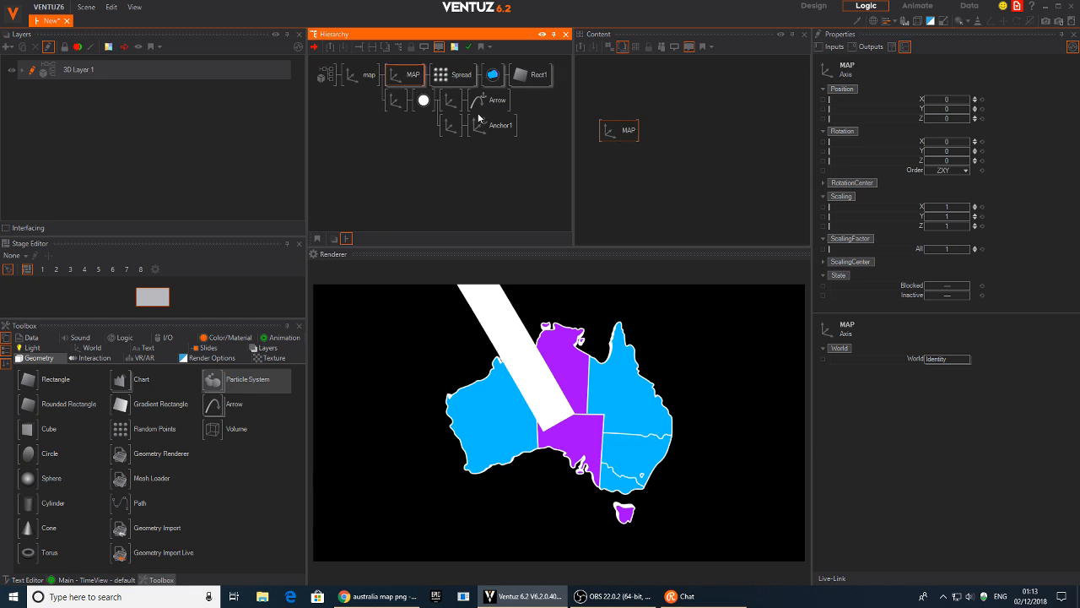
- Add a Group node in front of the MAP axis under the map axis, and copy it in front of the Arrow branch
{"action": "left_click", "coordinate": [413, 162]}
{"action": "key", "text": "Tab"}
{"action": "type", "text": "grou"}
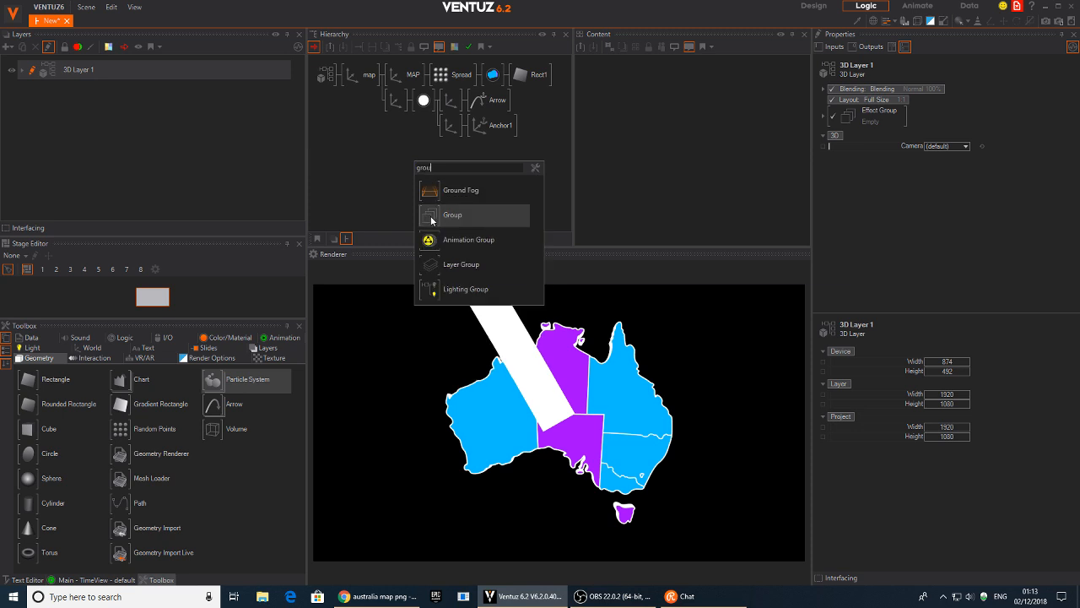
{"action": "left_click", "coordinate": [432, 216]}
{"action": "left_click", "coordinate": [393, 81]}
{"action": "left_click", "coordinate": [390, 80]}
{"action": "left_click_drag", "start_coordinate": [395, 76], "coordinate": [393, 108], "text": "ctrl"}
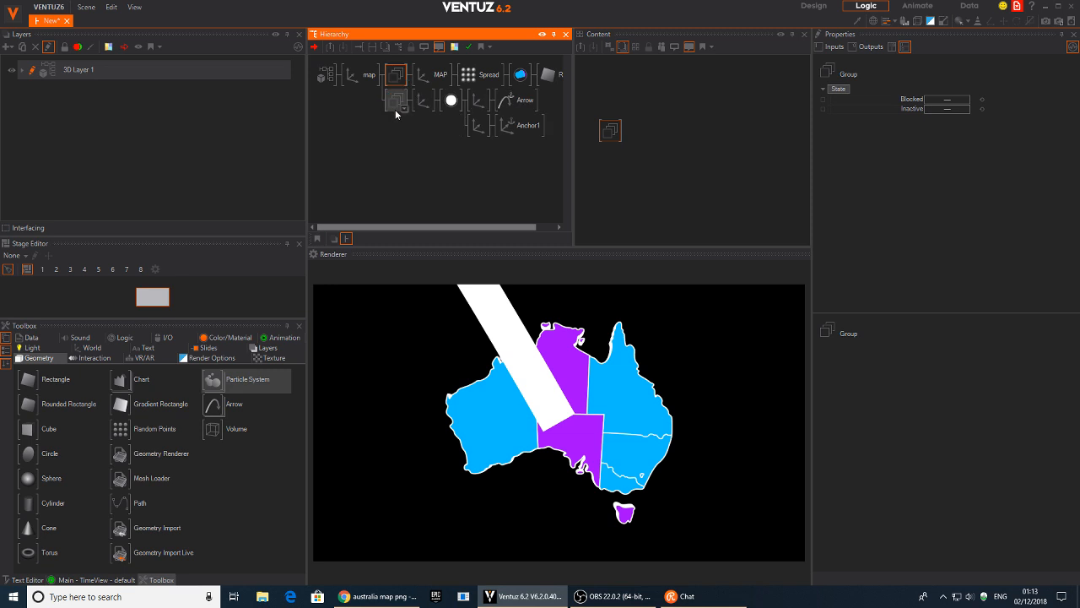
- Name the arrow branch's group "ARROWS" and the map branch's group "MAP"
{"action": "left_click", "coordinate": [397, 108]}
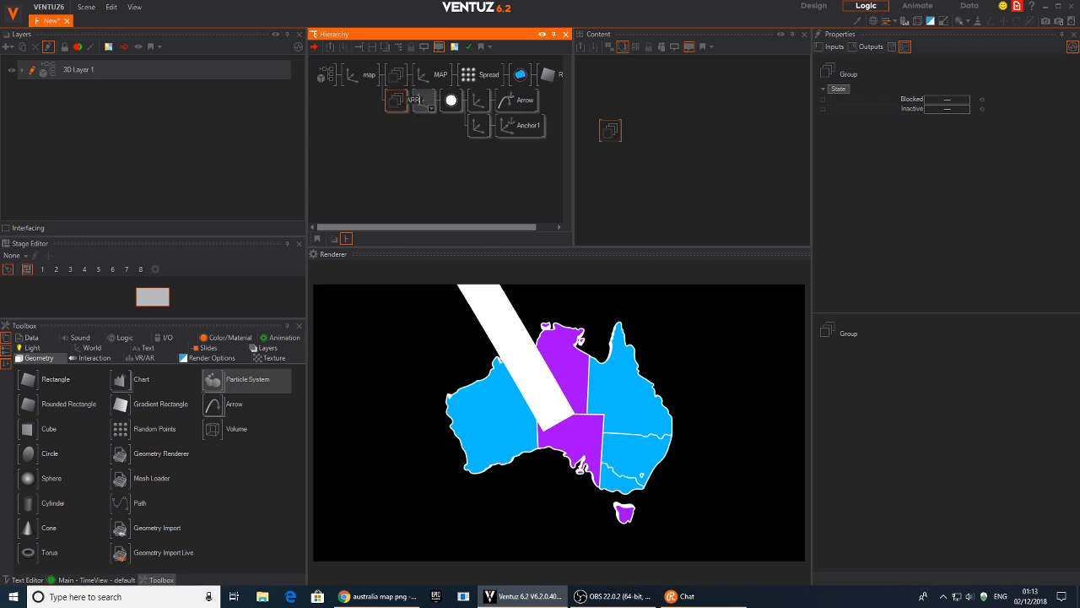
{"action": "type", "text": "ARROWS"}
{"action": "key", "text": "Return"}
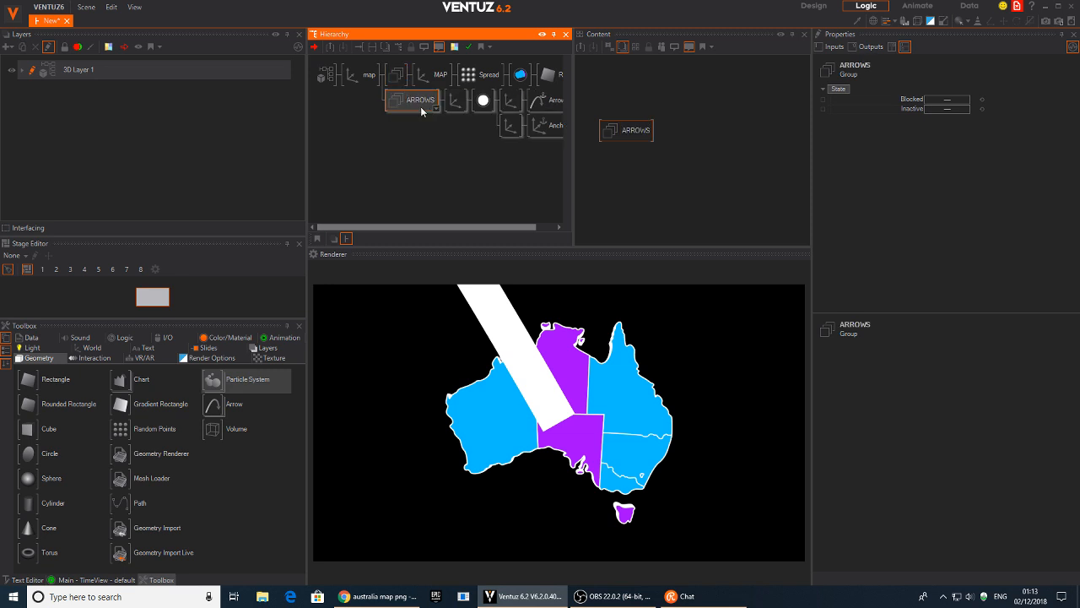
{"action": "left_click", "coordinate": [396, 76]}
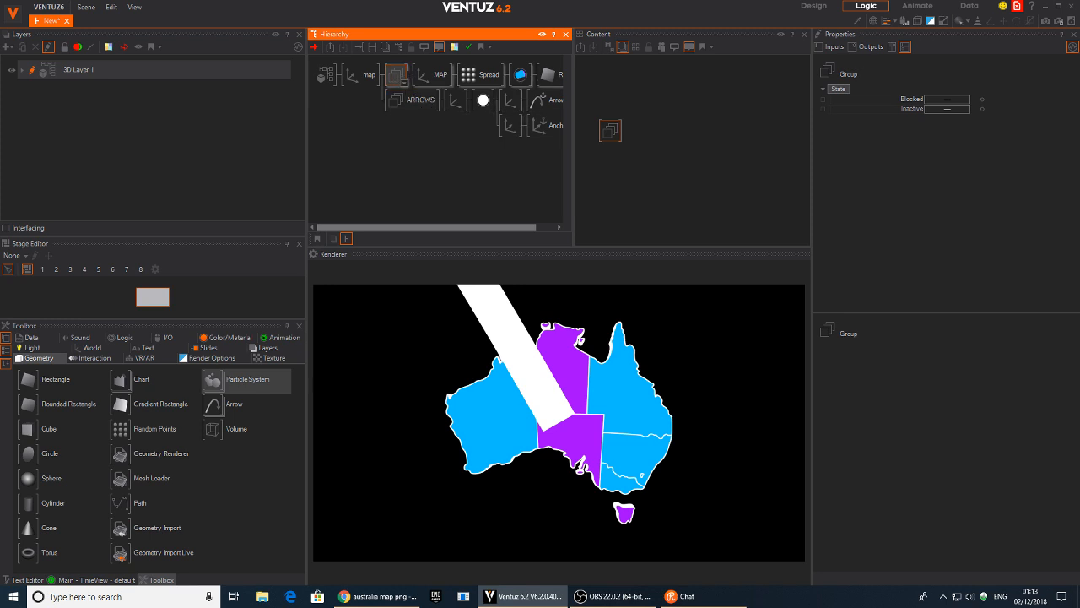
{"action": "key", "text": "Return"}
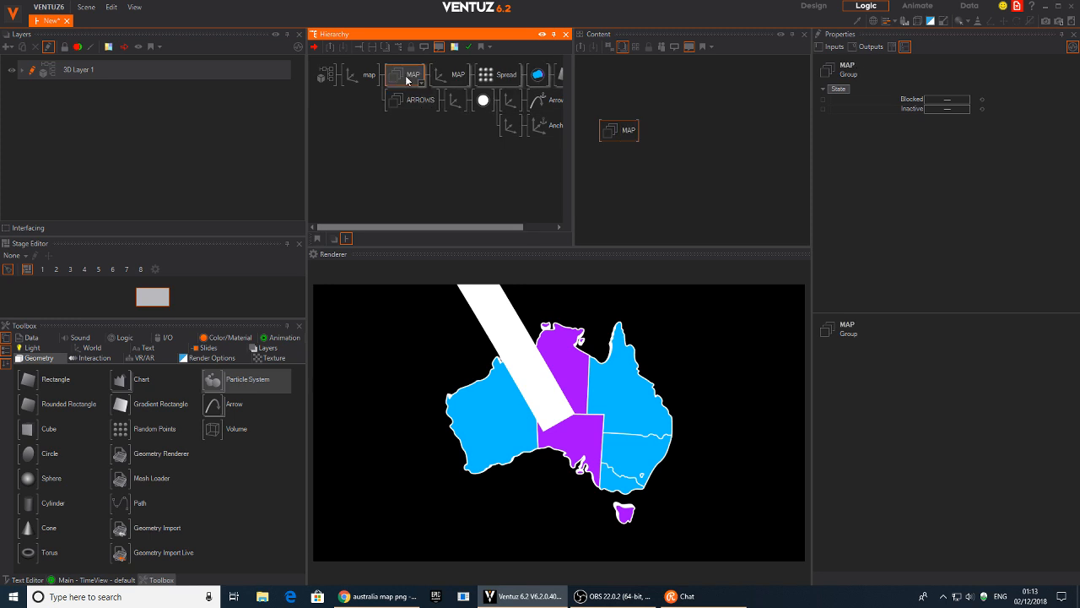
- Raise the MAP axis's scaling factor to about 13 and reset the shared map axis's scaling factor to 1
{"action": "left_click", "coordinate": [422, 82]}
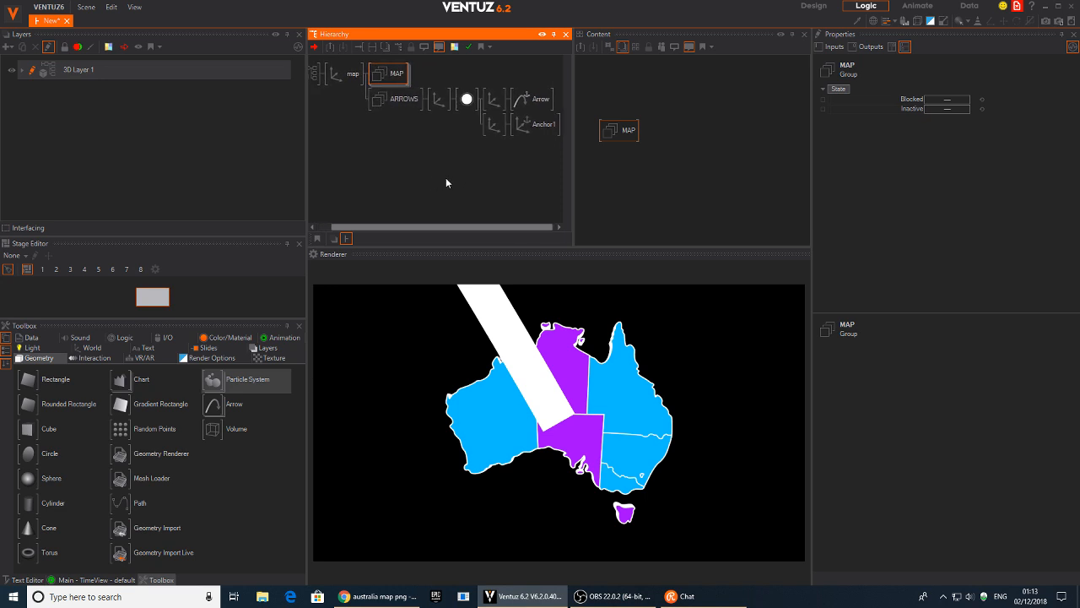
{"action": "left_click", "coordinate": [461, 99]}
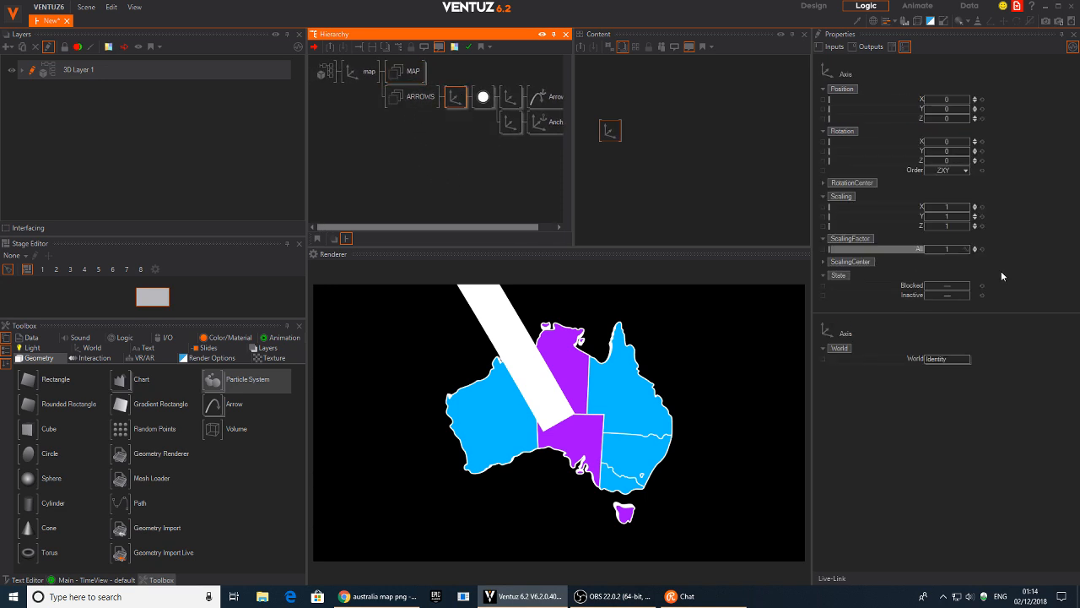
{"action": "left_click_drag", "start_coordinate": [951, 248], "coordinate": [950, 247]}
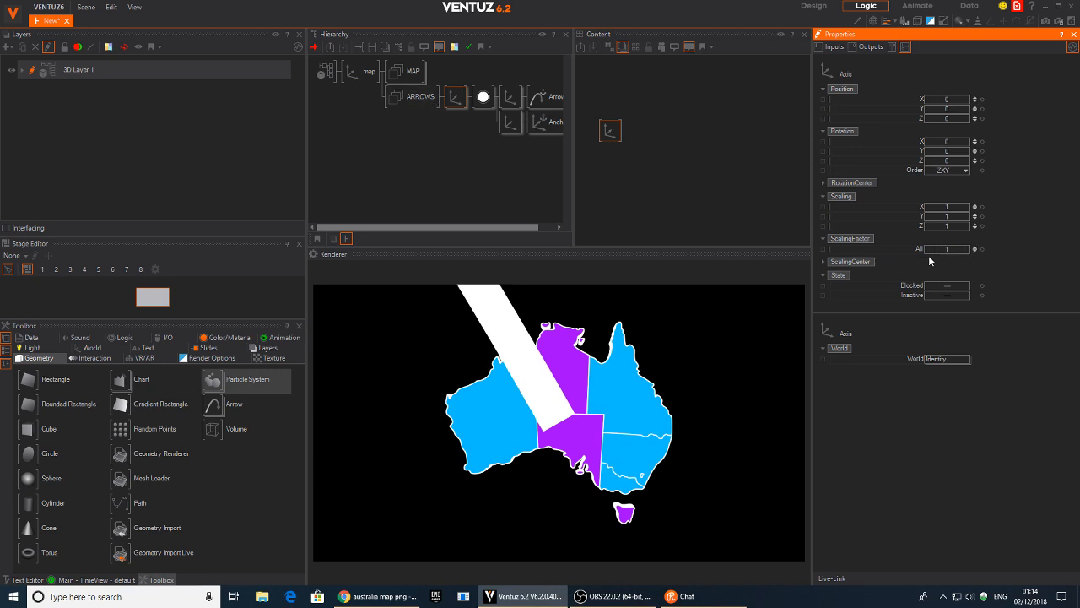
{"action": "left_click", "coordinate": [421, 74]}
{"action": "left_click", "coordinate": [452, 75]}
{"action": "mouse_move", "coordinate": [950, 250]}
{"action": "left_mouse_down"}
{"action": "mouse_move", "coordinate": [969, 250]}
{"action": "mouse_move", "coordinate": [943, 249]}
{"action": "left_mouse_up"}
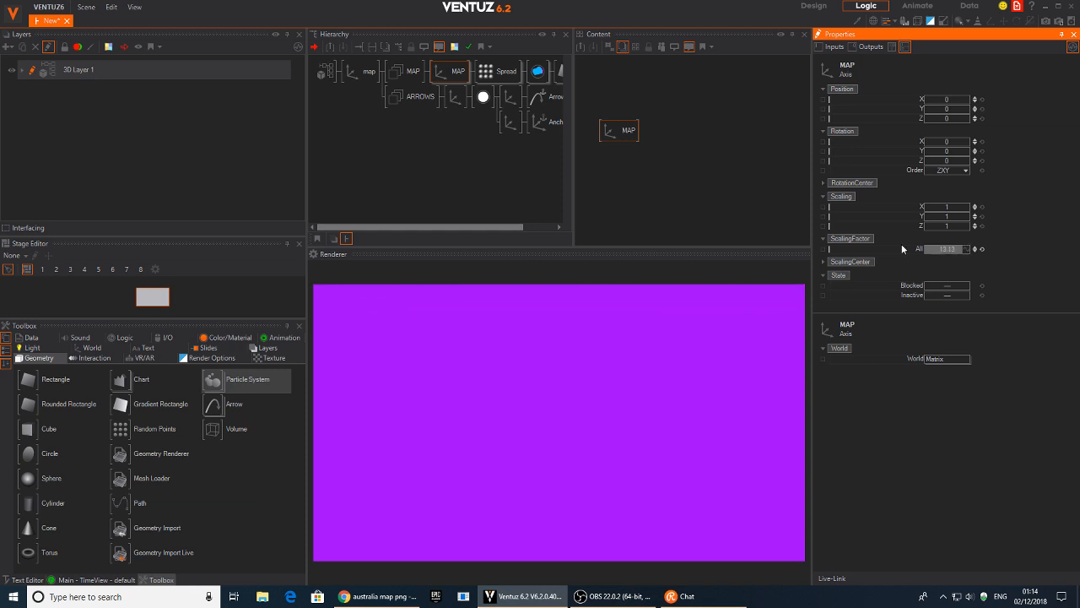
{"action": "left_click", "coordinate": [345, 76]}
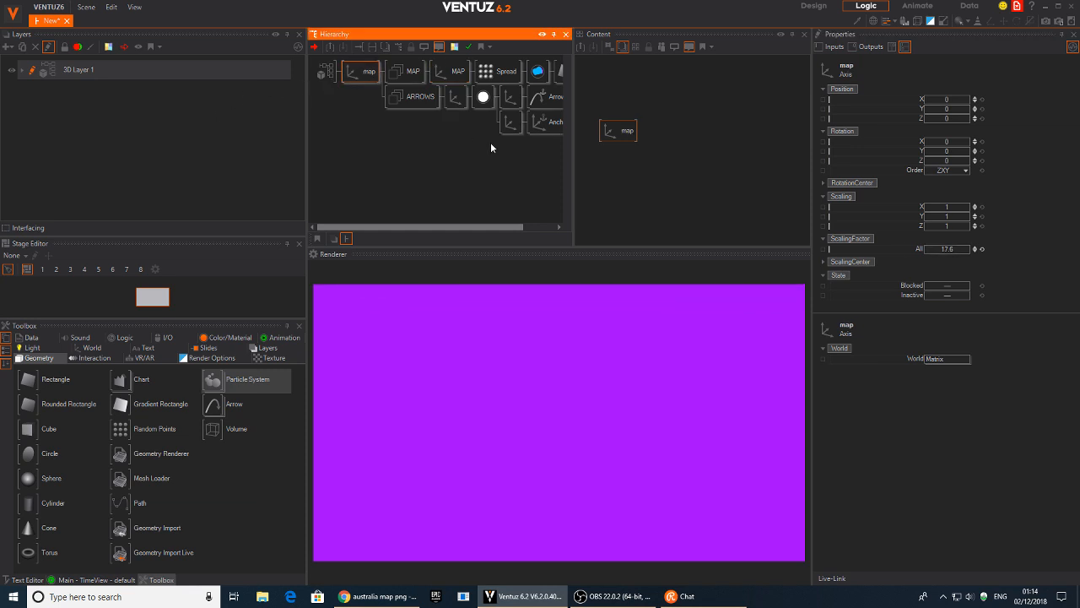
{"action": "left_click", "coordinate": [982, 249]}
- Try tilting the shared map axis about X, and reset its X rotation
{"action": "mouse_move", "coordinate": [954, 148]}
{"action": "left_mouse_down"}
{"action": "mouse_move", "coordinate": [988, 146]}
{"action": "mouse_move", "coordinate": [972, 147]}
{"action": "left_mouse_up"}
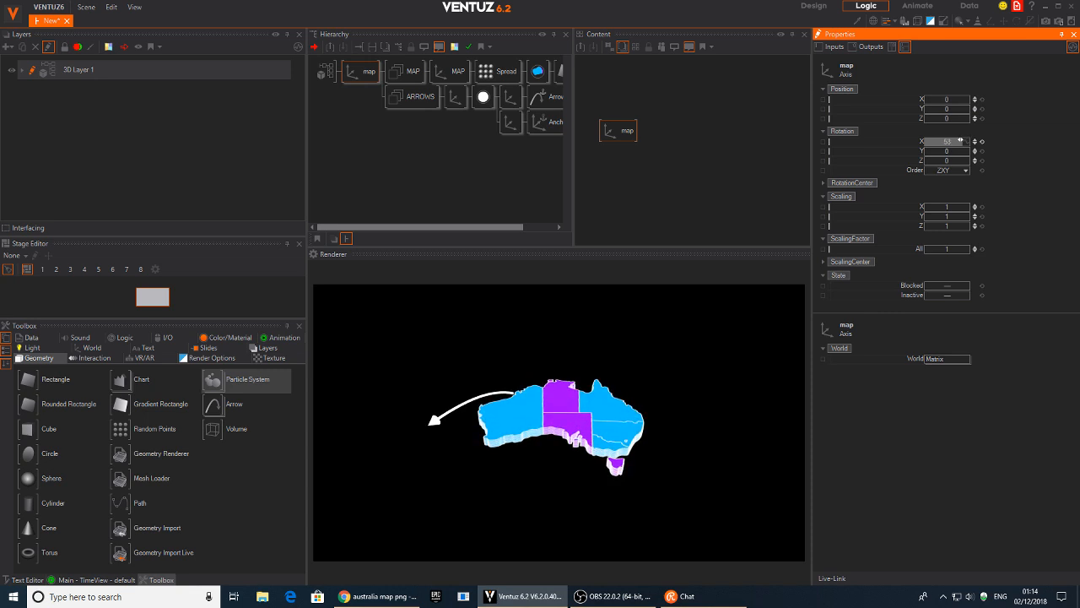
{"action": "left_click", "coordinate": [447, 99]}
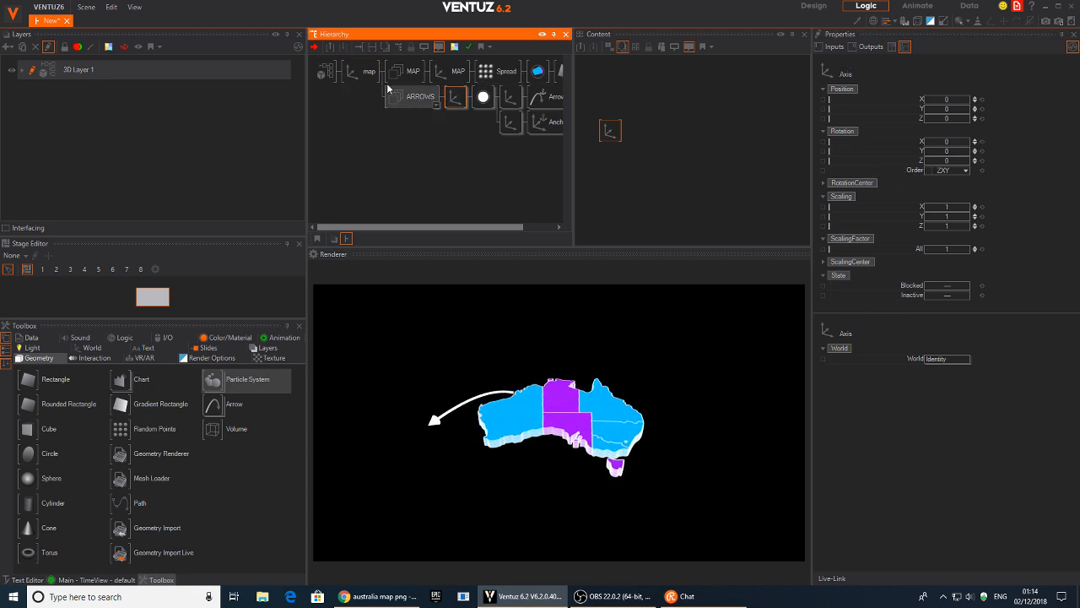
{"action": "left_click", "coordinate": [981, 142]}
- Set the X rotation of the first axis in the ARROWS group to -90
{"action": "left_click", "coordinate": [455, 97]}
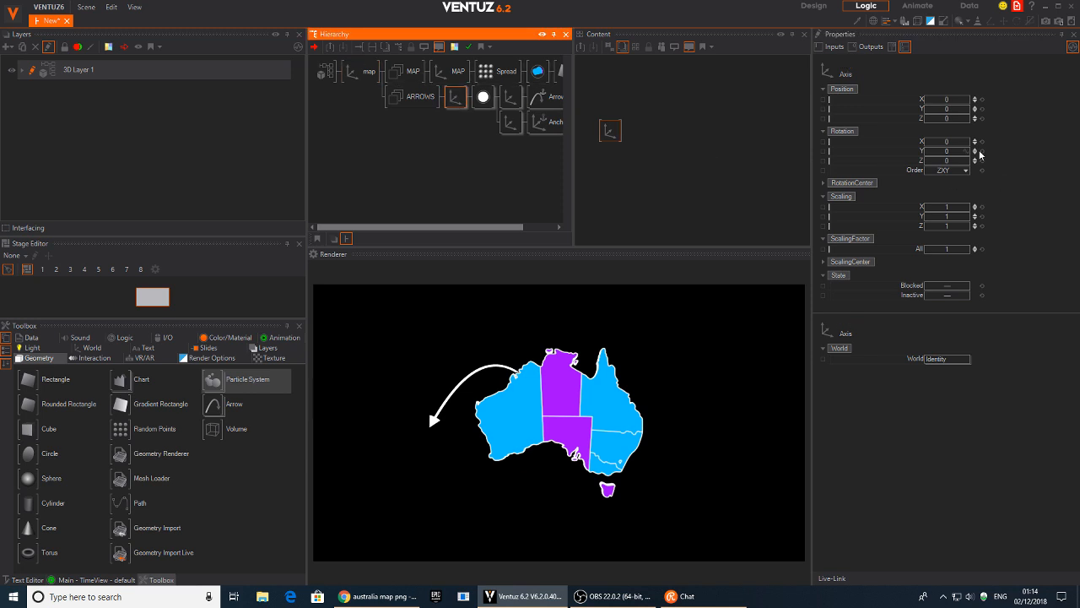
{"action": "mouse_move", "coordinate": [946, 142]}
{"action": "left_mouse_down"}
{"action": "mouse_move", "coordinate": [925, 139]}
{"action": "mouse_move", "coordinate": [947, 140]}
{"action": "left_mouse_up"}
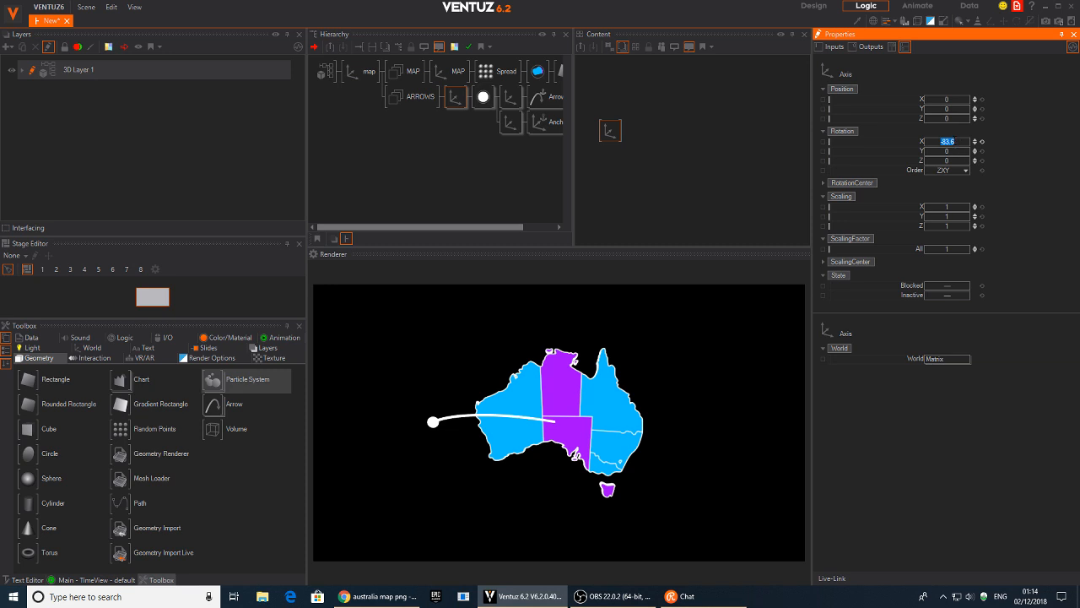
{"action": "key", "text": "Return"}
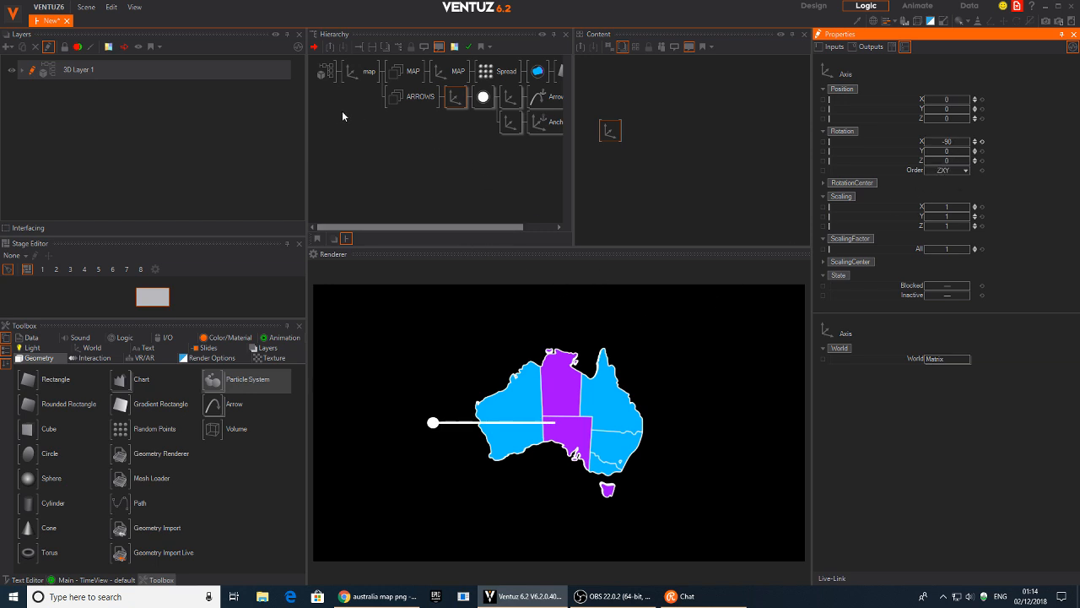
{"action": "left_click", "coordinate": [460, 99]}
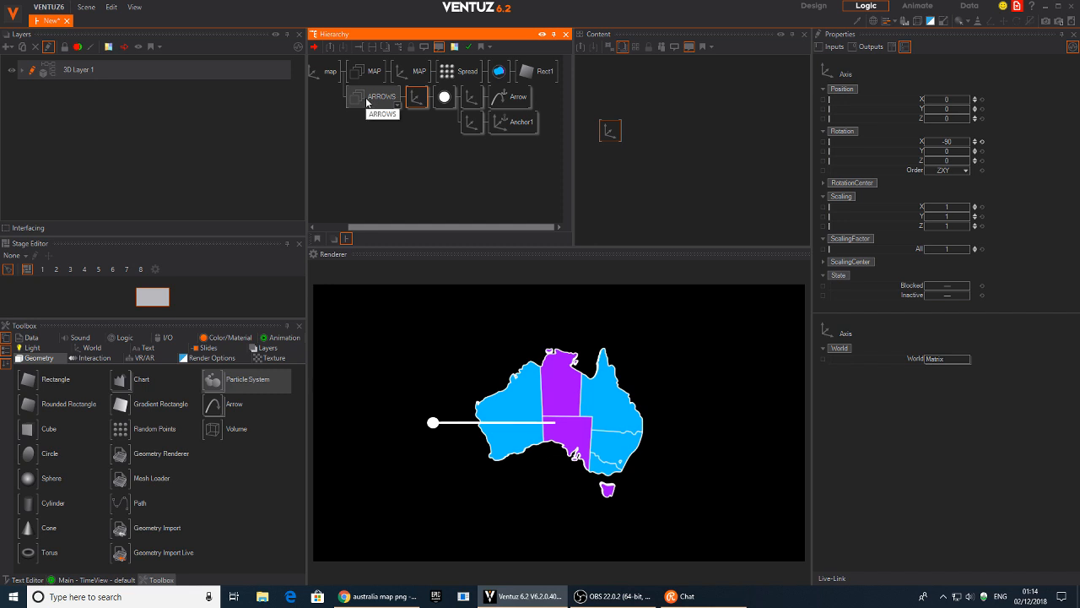
- Enlarge the map through the MAP axis, and tilt the shared map axis about X with a Z rotation of 15.6
{"action": "left_click", "coordinate": [414, 72]}
{"action": "left_click_drag", "start_coordinate": [942, 248], "coordinate": [971, 248]}
{"action": "left_click_drag", "start_coordinate": [947, 118], "coordinate": [946, 141]}
{"action": "left_click", "coordinate": [318, 73]}
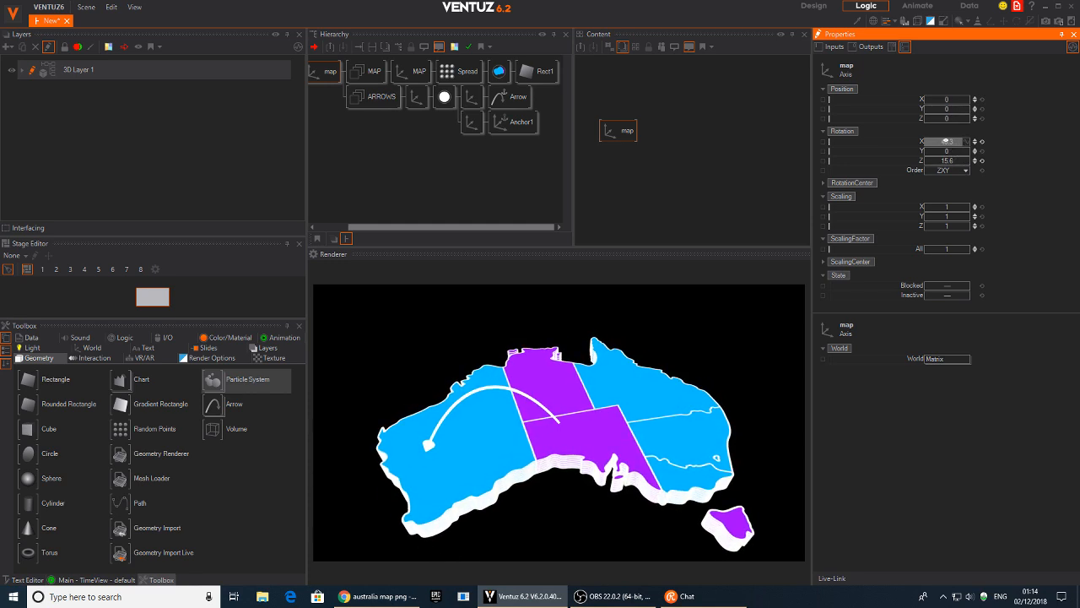
- Move the axis above Anchor1 to X -1.58 and Z 5, over the upper purple region of the map
{"action": "left_click", "coordinate": [473, 124]}
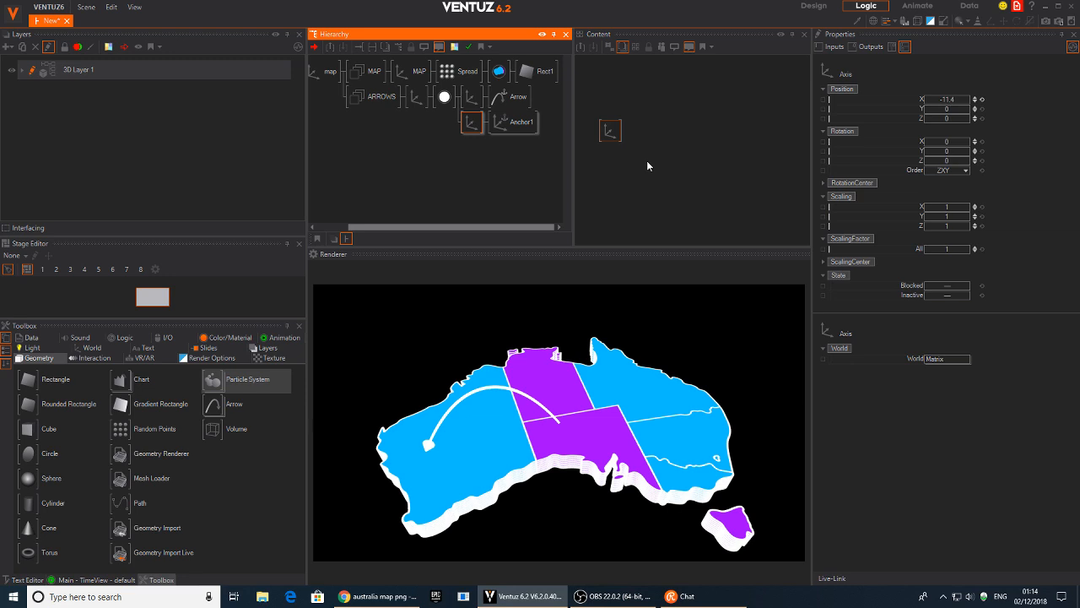
{"action": "left_click_drag", "start_coordinate": [948, 99], "coordinate": [924, 111]}
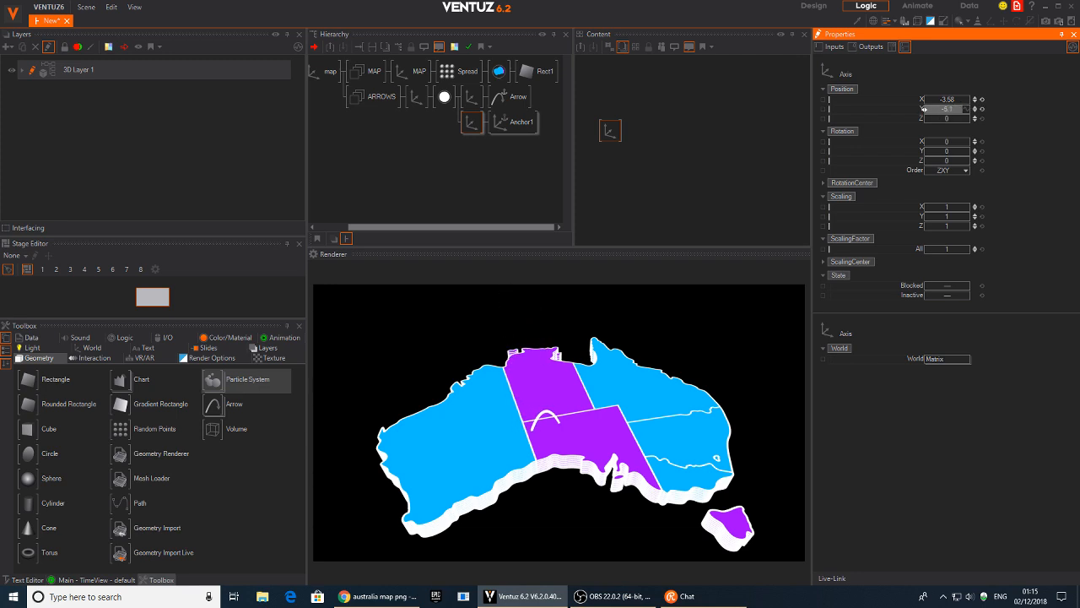
{"action": "mouse_move", "coordinate": [945, 118]}
{"action": "left_mouse_down"}
{"action": "mouse_move", "coordinate": [967, 119]}
{"action": "mouse_move", "coordinate": [943, 101]}
{"action": "left_mouse_up"}
- Move the axis above the Arrow to X 9.3 and Z -13.4, over Tasmania
{"action": "left_click", "coordinate": [471, 96]}
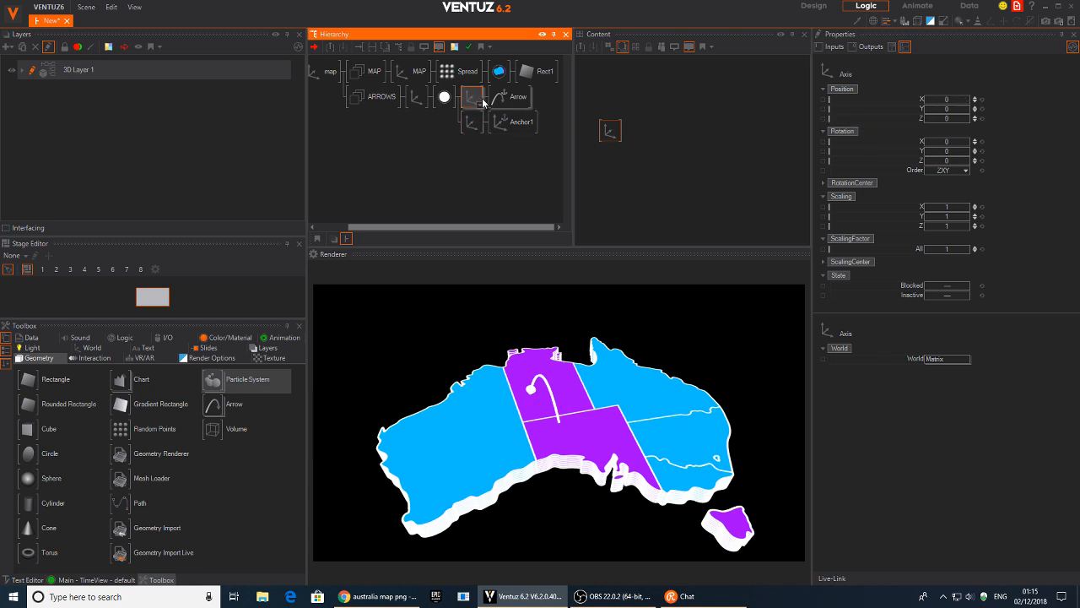
{"action": "left_click", "coordinate": [944, 119]}
{"action": "mouse_move", "coordinate": [944, 118]}
{"action": "left_mouse_down"}
{"action": "mouse_move", "coordinate": [923, 118]}
{"action": "mouse_move", "coordinate": [971, 102]}
{"action": "mouse_move", "coordinate": [937, 119]}
{"action": "left_mouse_up"}
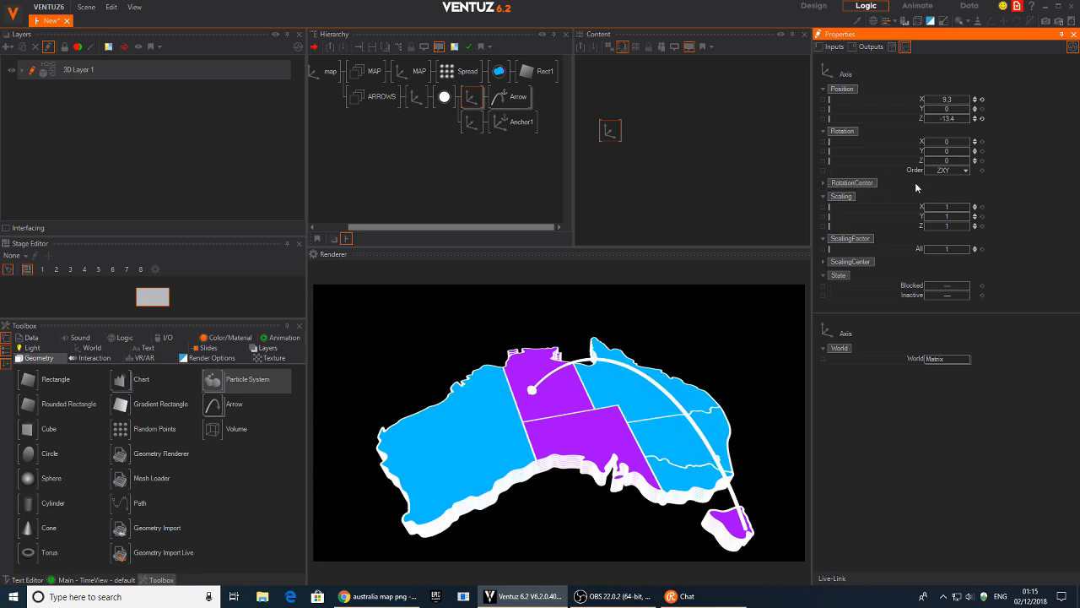
- Duplicate the whole Arrow and Anchor1 branch, including its top axis, within the ARROWS group
{"action": "left_click", "coordinate": [417, 97]}
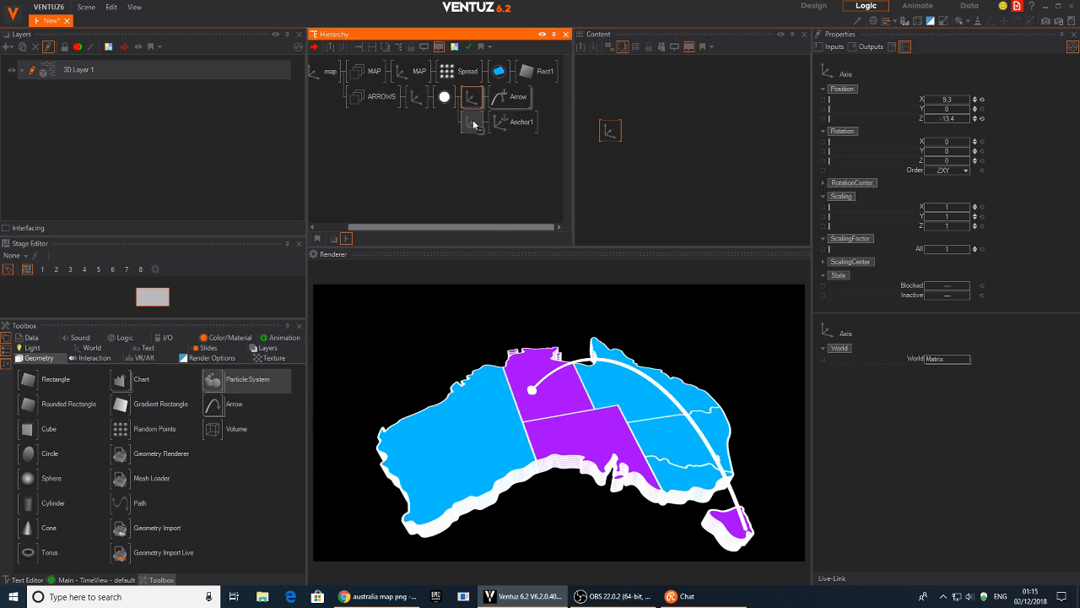
{"action": "left_click", "coordinate": [416, 108]}
{"action": "left_click", "coordinate": [417, 100]}
{"action": "left_click_drag", "start_coordinate": [417, 99], "coordinate": [419, 117], "text": "ctrl"}
- In the copied branch, nudge the Arrow's axis in X to 9.32 and in Z, and move the Anchor1 axis to Z -1.3
{"action": "left_click", "coordinate": [472, 147]}
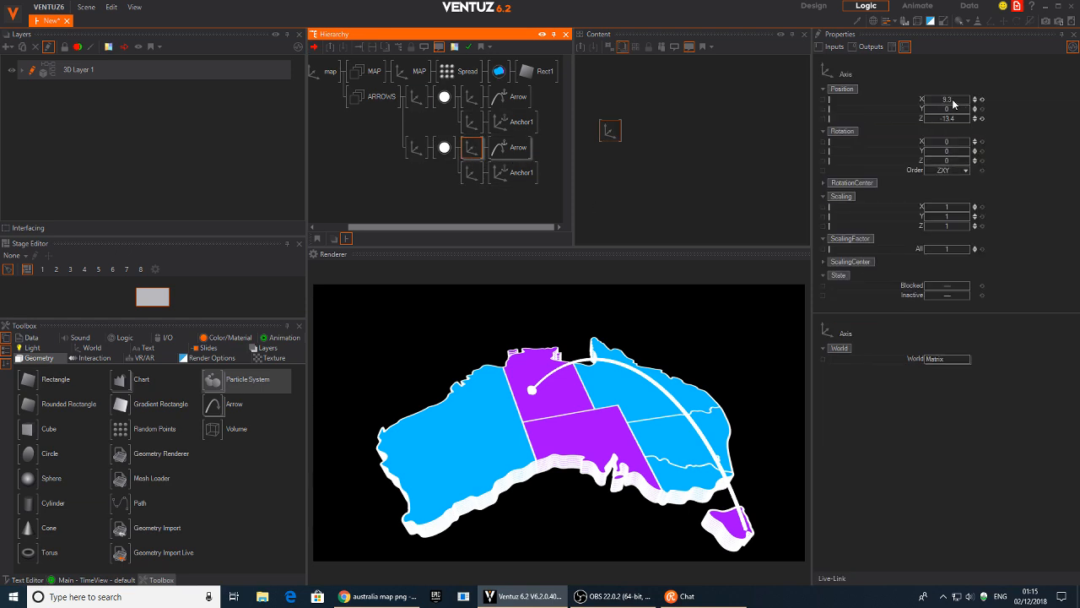
{"action": "mouse_move", "coordinate": [954, 100]}
{"action": "left_mouse_down"}
{"action": "mouse_move", "coordinate": [941, 101]}
{"action": "mouse_move", "coordinate": [955, 99]}
{"action": "left_mouse_up"}
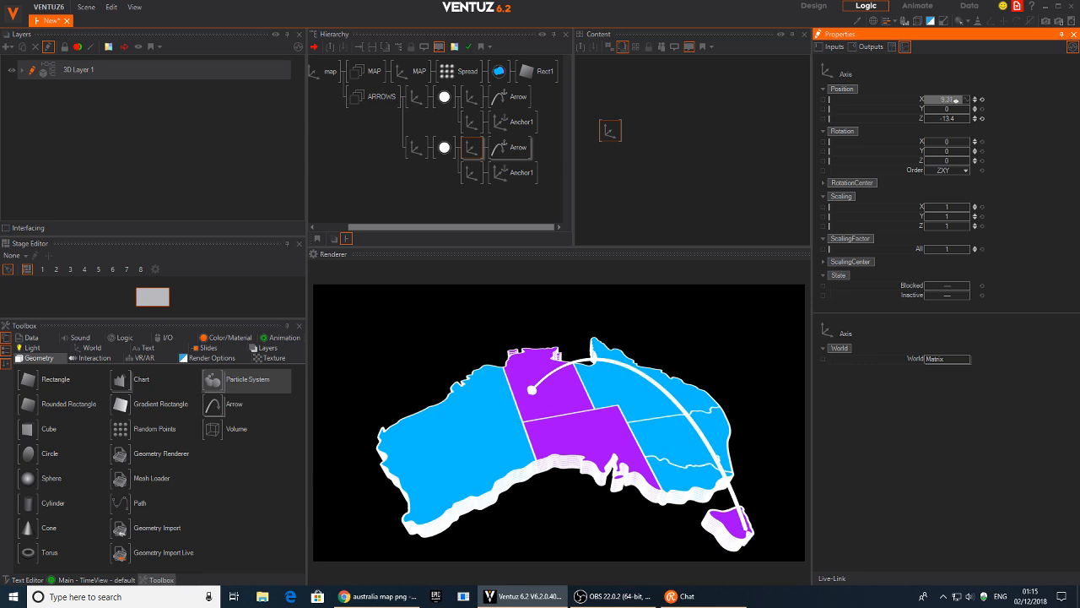
{"action": "mouse_move", "coordinate": [950, 118]}
{"action": "left_mouse_down"}
{"action": "mouse_move", "coordinate": [935, 114]}
{"action": "mouse_move", "coordinate": [969, 120]}
{"action": "left_mouse_up"}
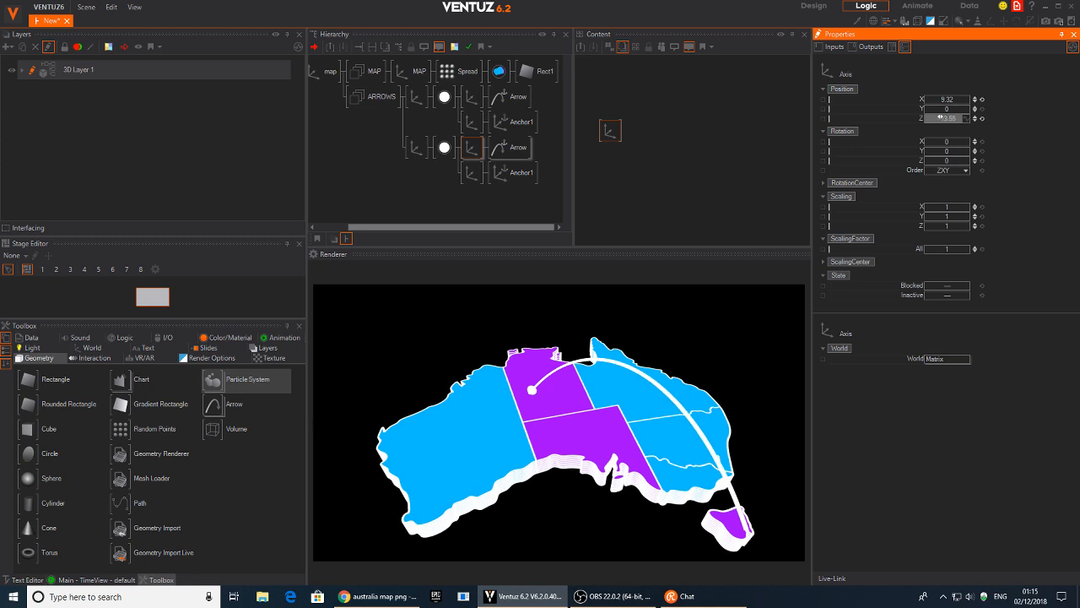
{"action": "left_click", "coordinate": [472, 173]}
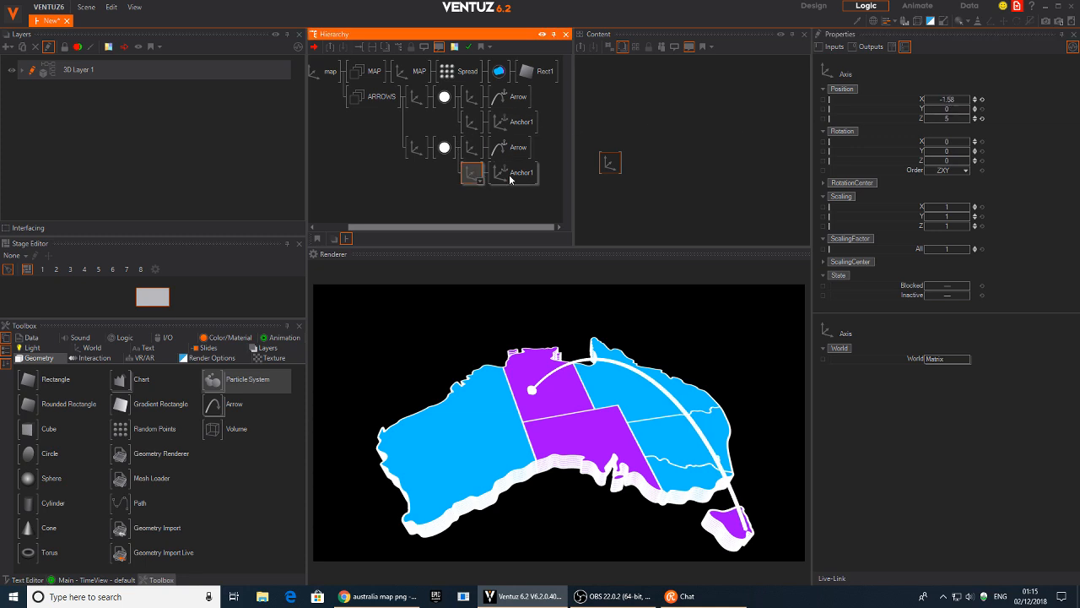
{"action": "left_click_drag", "start_coordinate": [935, 118], "coordinate": [925, 116]}
- Duplicate the second arrow branch and move the new copy's Anchor1 axis to X 8.72 and Z 1.8
{"action": "left_click", "coordinate": [415, 150]}
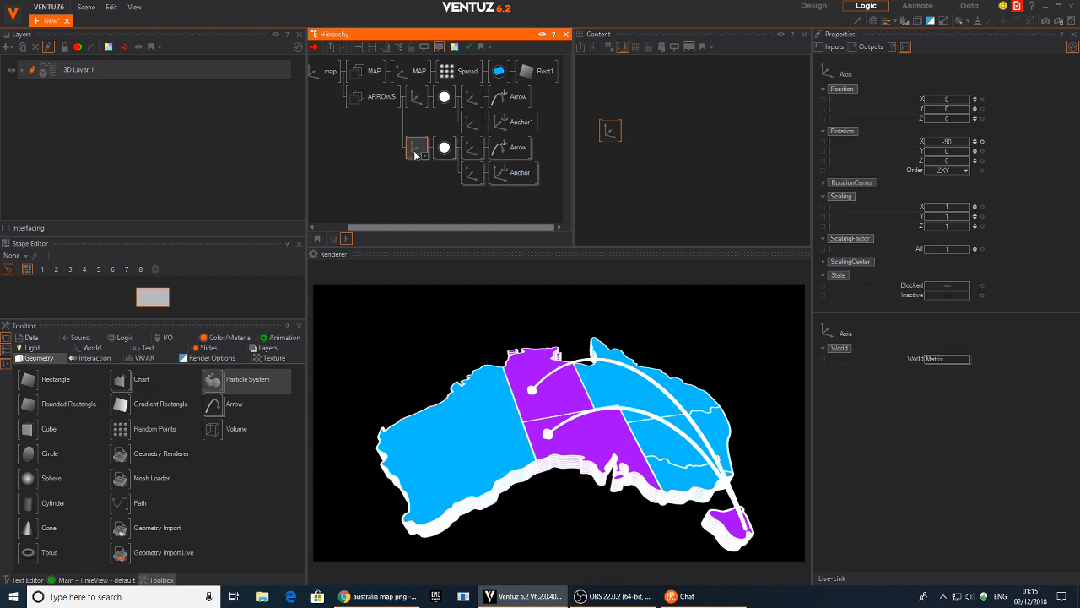
{"action": "left_click_drag", "start_coordinate": [416, 158], "coordinate": [417, 162], "text": "ctrl"}
{"action": "scroll", "coordinate": [446, 208], "scroll_direction": "down", "scroll_amount": 1}
{"action": "left_click", "coordinate": [478, 207]}
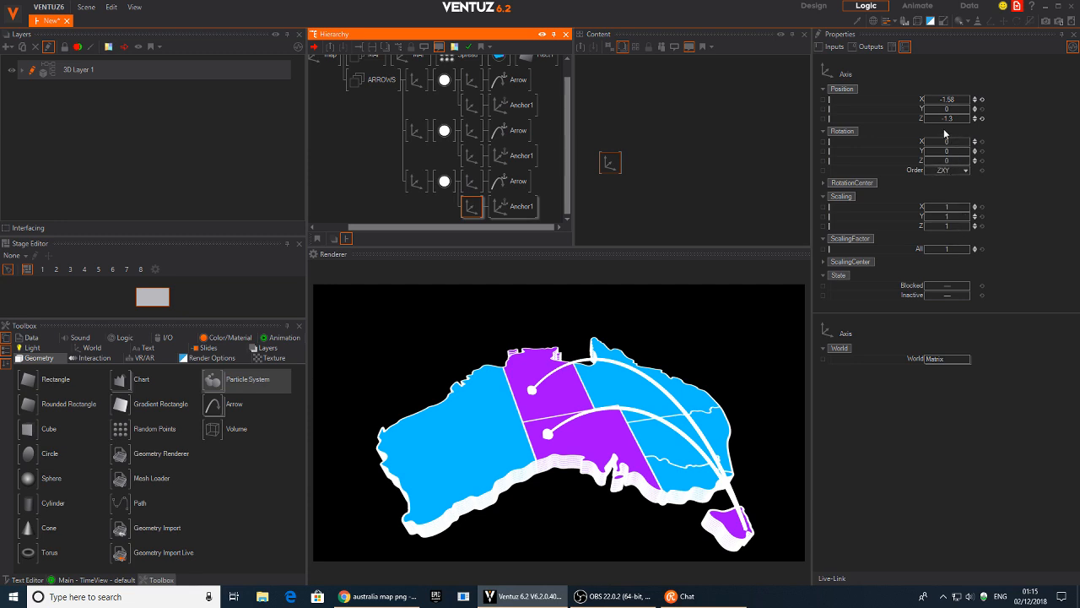
{"action": "left_click_drag", "start_coordinate": [946, 122], "coordinate": [930, 104]}
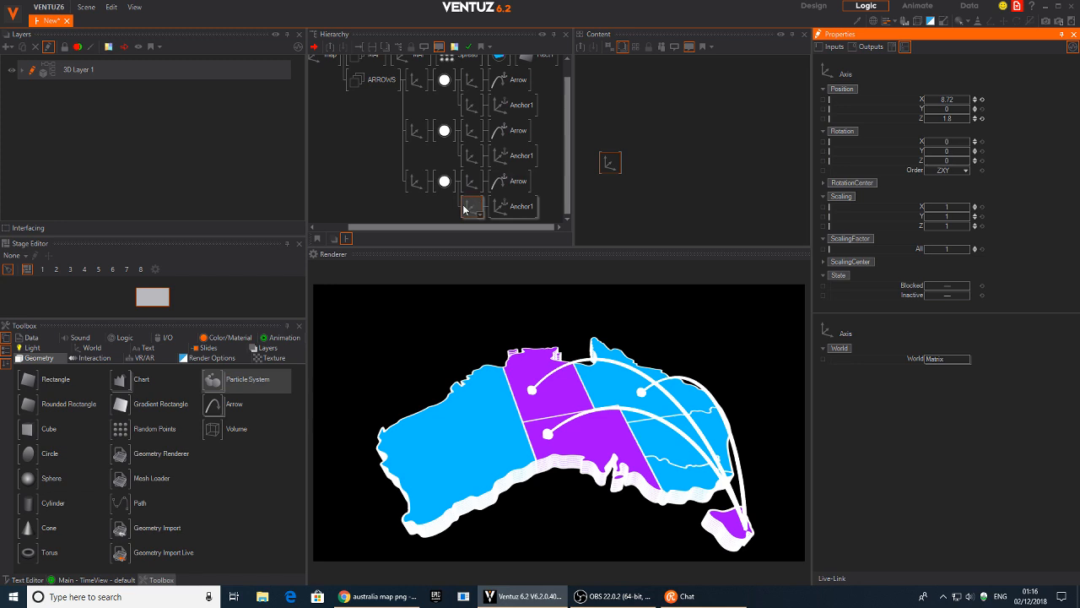
- Select the Arrow axes of all three branches and shift their X and Z positions together within Tasmania
{"action": "left_click", "coordinate": [475, 178]}
{"action": "left_click", "coordinate": [472, 135], "text": "ctrl"}
{"action": "left_click", "coordinate": [472, 84], "text": "ctrl"}
{"action": "mouse_move", "coordinate": [945, 119]}
{"action": "left_mouse_down"}
{"action": "mouse_move", "coordinate": [960, 120]}
{"action": "mouse_move", "coordinate": [953, 100]}
{"action": "left_mouse_up"}
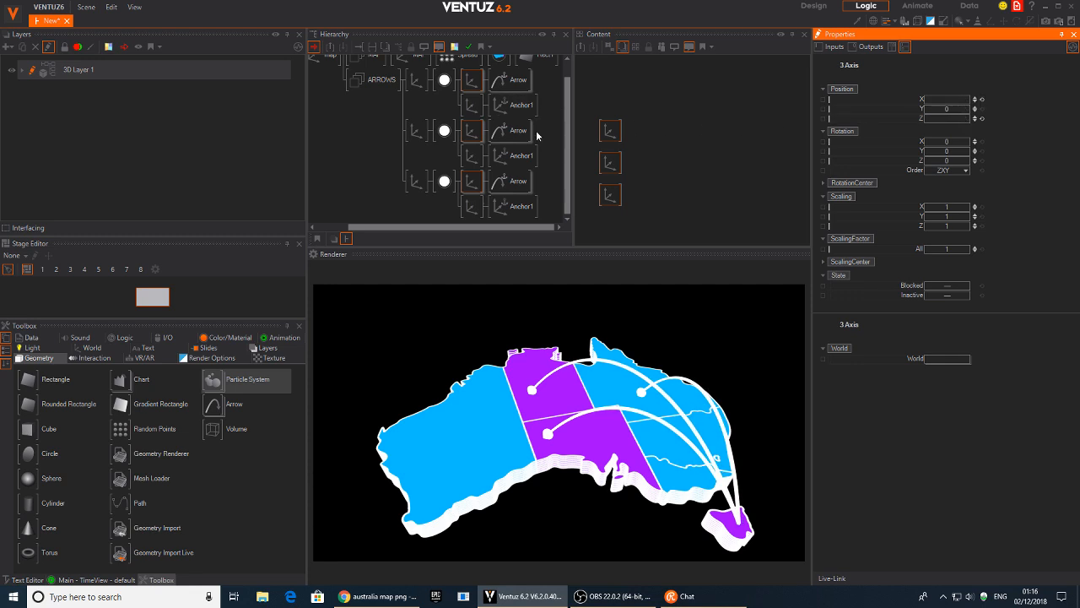
- Show all three Arrow nodes in the content view and line up their linked Anchor1 nodes beside them
{"action": "left_click", "coordinate": [422, 110]}
{"action": "left_click", "coordinate": [512, 85]}
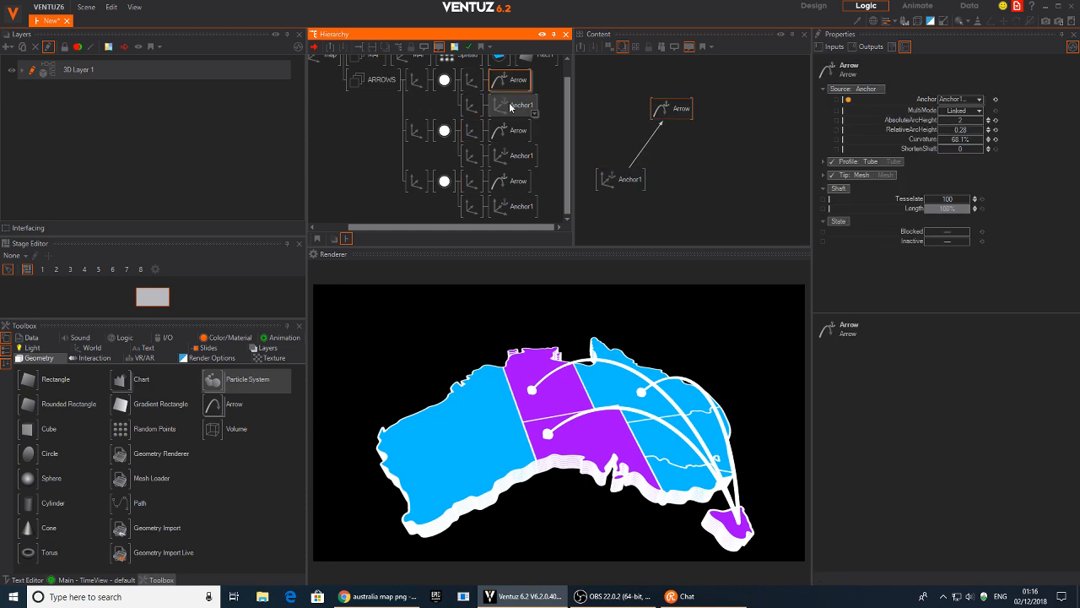
{"action": "left_click", "coordinate": [519, 136], "text": "ctrl"}
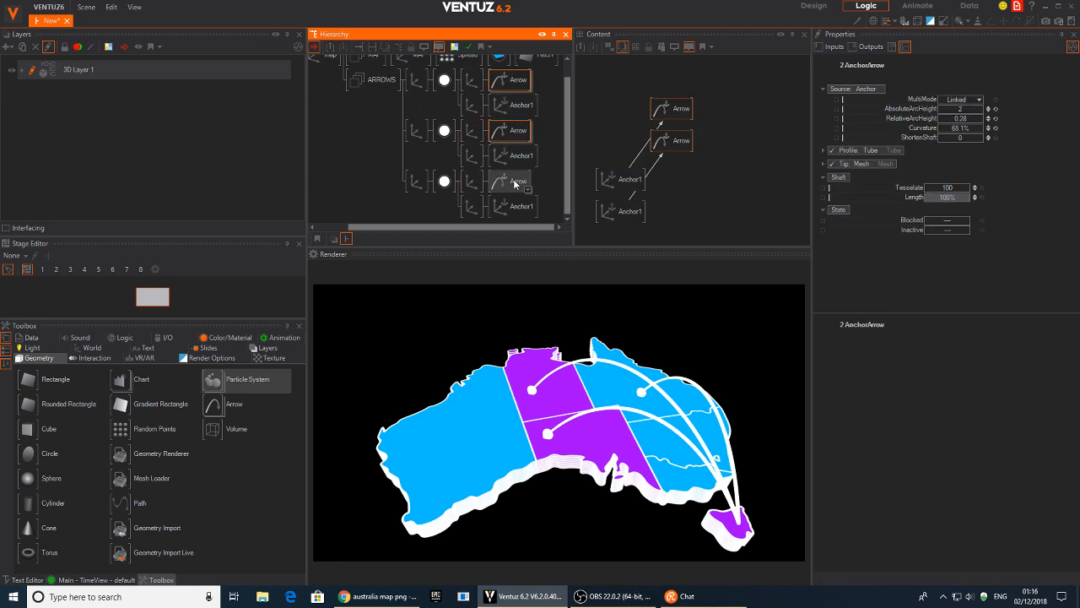
{"action": "left_click", "coordinate": [515, 186], "text": "ctrl"}
{"action": "left_click", "coordinate": [611, 213]}
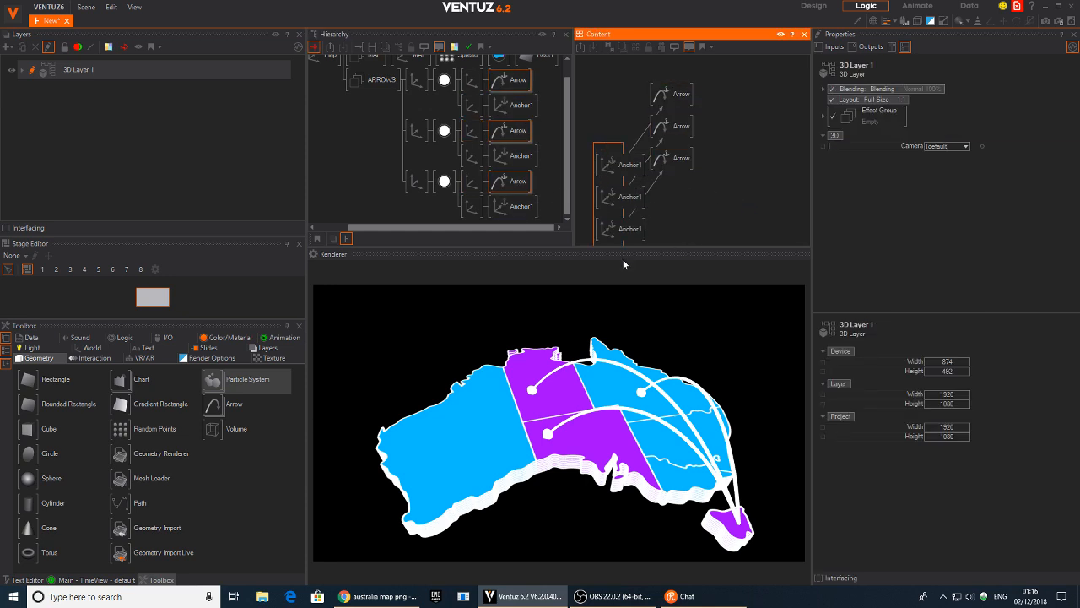
{"action": "left_click_drag", "start_coordinate": [625, 232], "coordinate": [619, 161]}
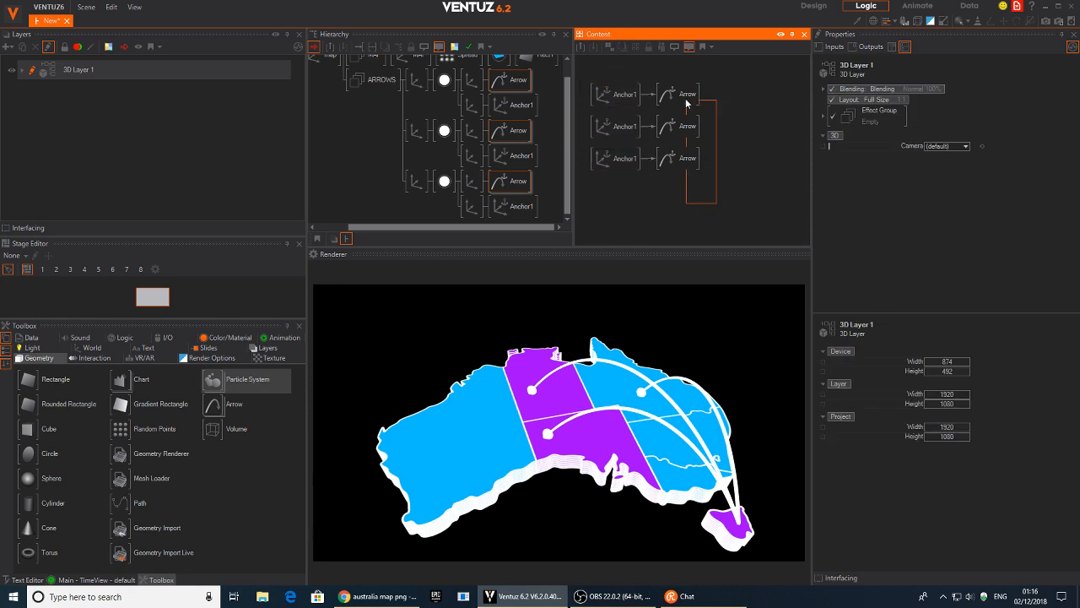
- Set the shaft Length of the three Arrow nodes together to 81.7%
{"action": "left_click_drag", "start_coordinate": [686, 103], "coordinate": [685, 100]}
{"action": "left_click_drag", "start_coordinate": [957, 198], "coordinate": [945, 165]}
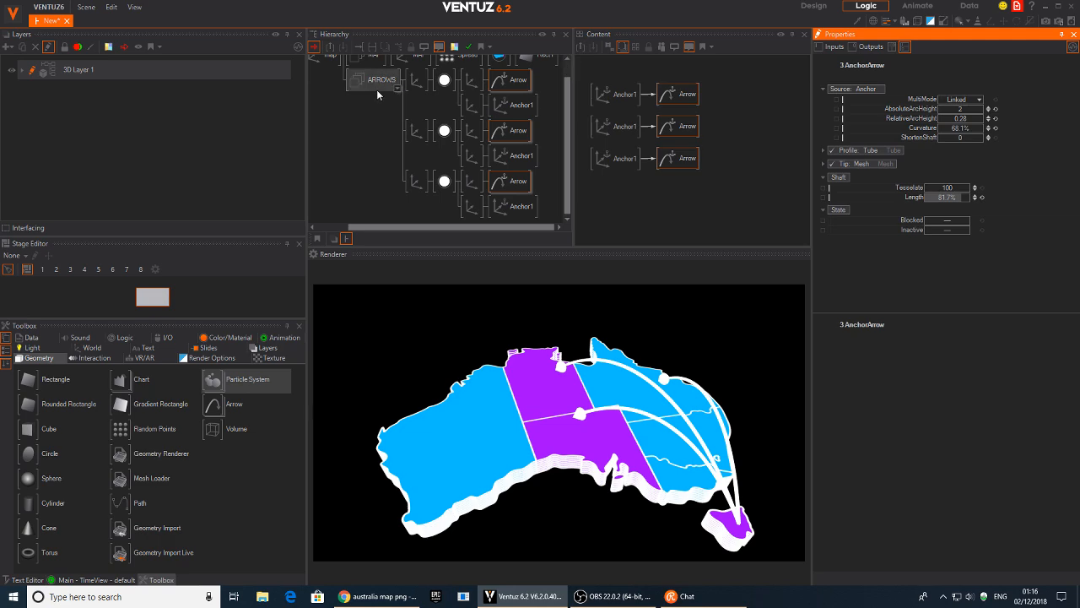
- Set the X rotation of the main map axis to 18.5
{"action": "middle_click_drag", "start_coordinate": [337, 107], "coordinate": [365, 123]}
{"action": "left_click", "coordinate": [350, 72]}
{"action": "mouse_move", "coordinate": [952, 141]}
{"action": "left_mouse_down"}
{"action": "mouse_move", "coordinate": [962, 142]}
{"action": "mouse_move", "coordinate": [929, 142]}
{"action": "mouse_move", "coordinate": [941, 141]}
{"action": "left_mouse_up"}
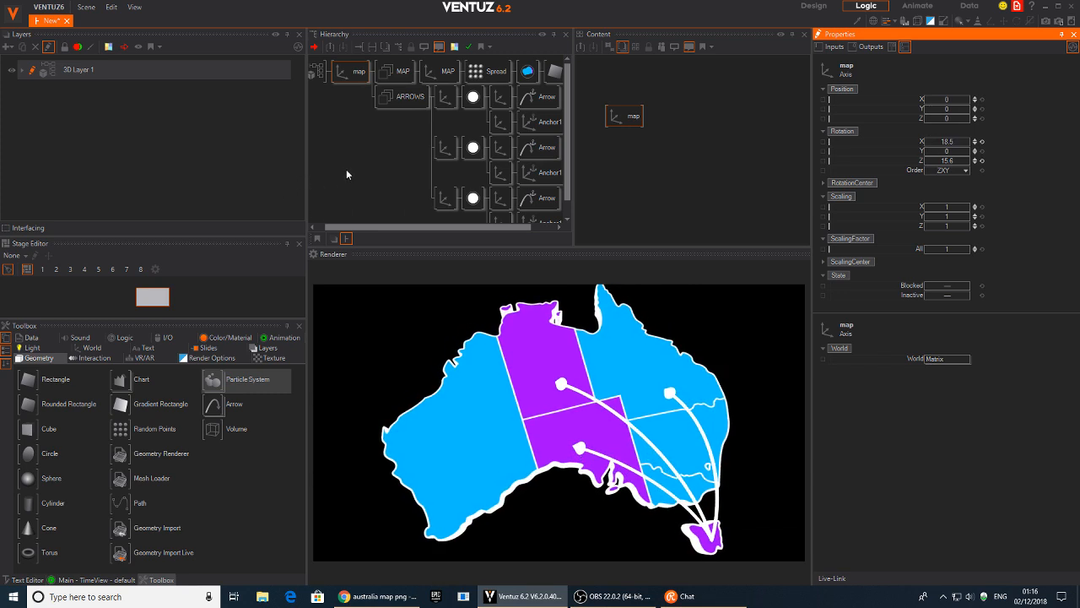
- Select the Arrow nodes of all three branches and examine their links to the Anchor1 nodes in the content view
{"action": "middle_click_drag", "start_coordinate": [543, 116], "coordinate": [475, 97]}
{"action": "left_click", "coordinate": [512, 84]}
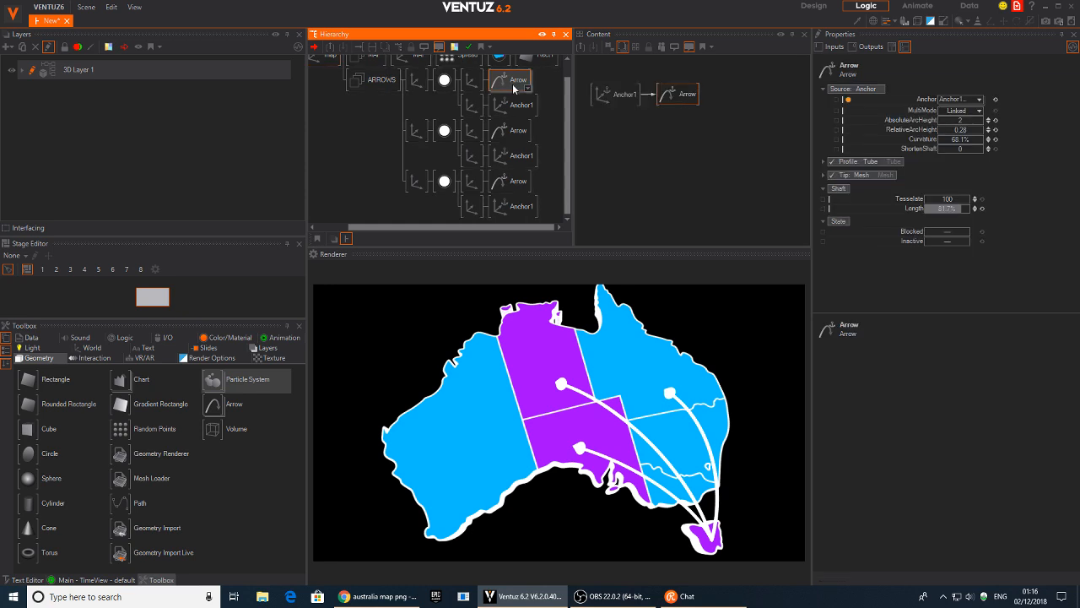
{"action": "left_click", "coordinate": [511, 130], "text": "ctrl"}
{"action": "left_click", "coordinate": [511, 181], "text": "ctrl"}
{"action": "left_click", "coordinate": [722, 195]}
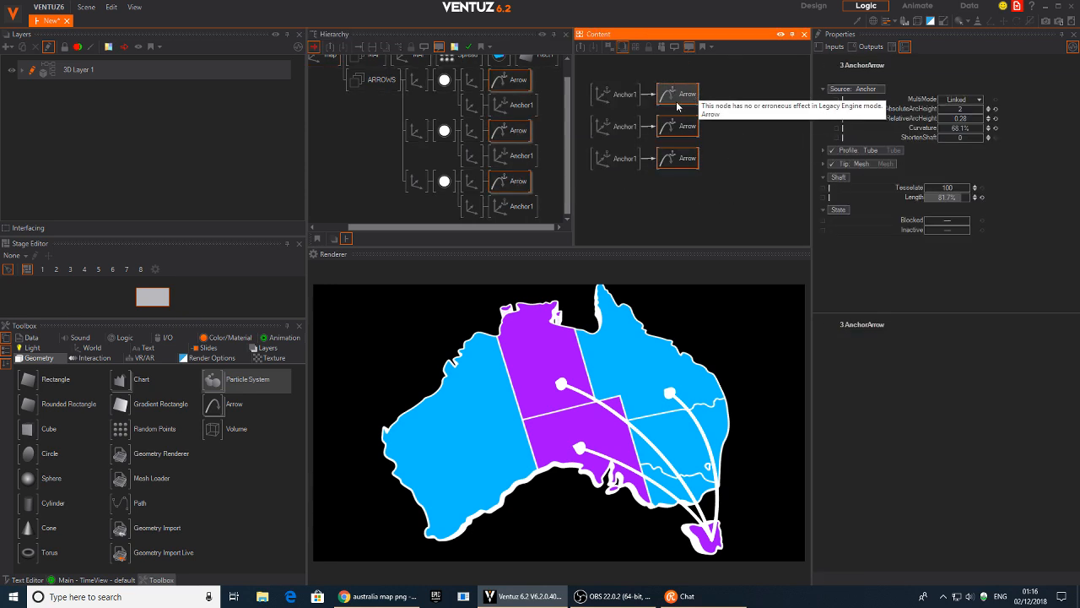
{"action": "left_click", "coordinate": [733, 74]}
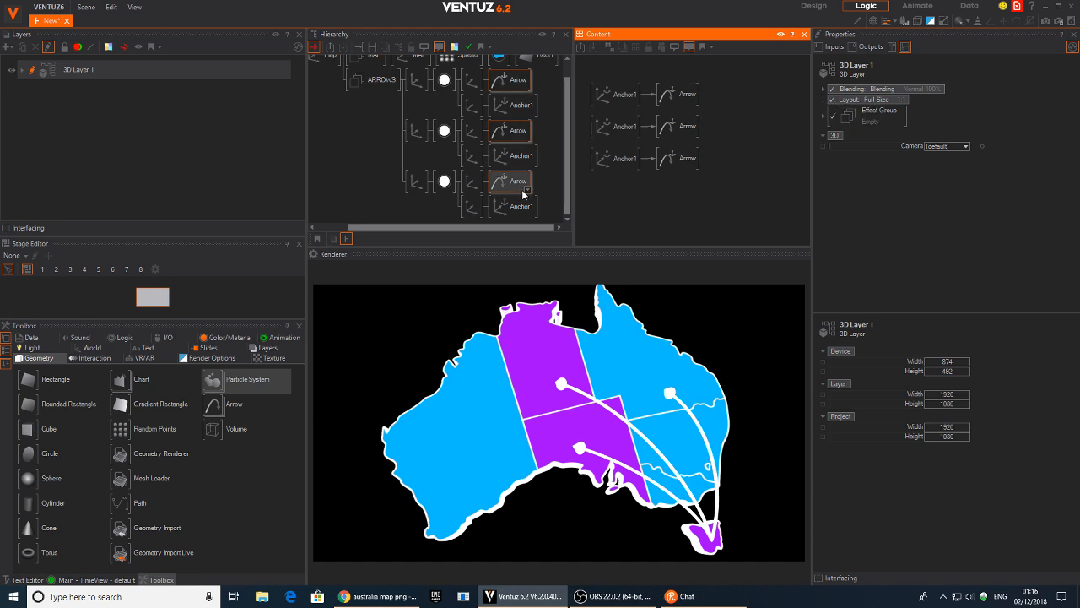
- Delete the Arrow nodes of the second and third branches
{"action": "left_click", "coordinate": [683, 127]}
{"action": "left_click", "coordinate": [518, 133]}
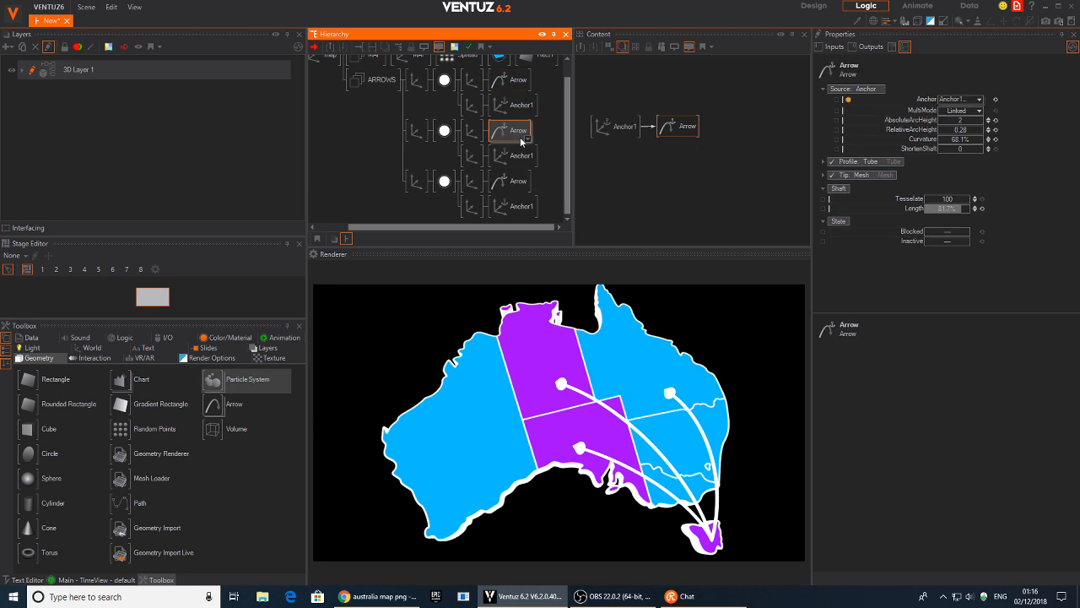
{"action": "left_click", "coordinate": [515, 182]}
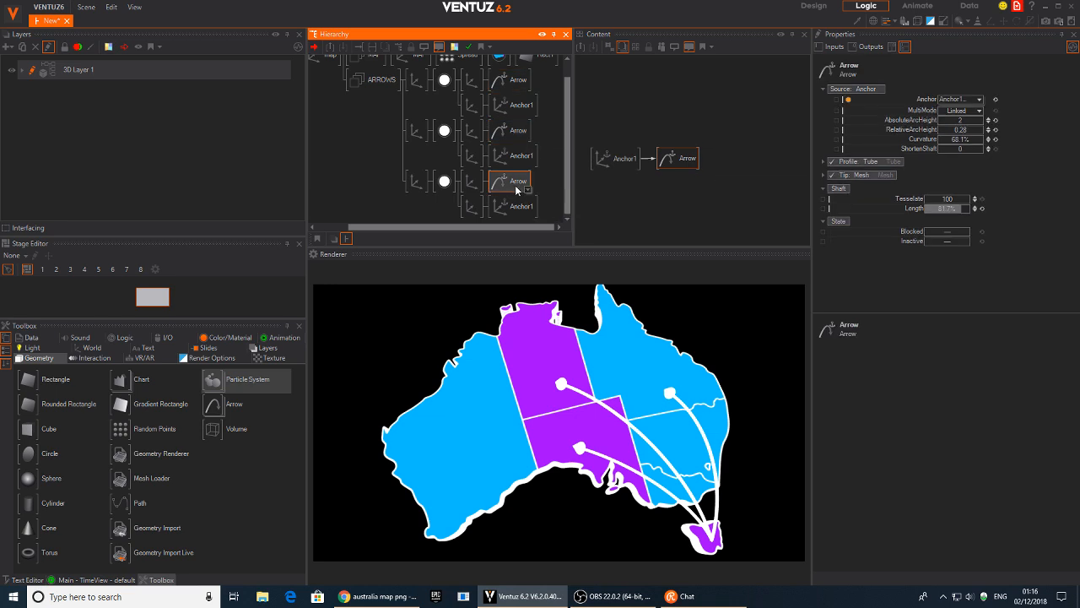
{"action": "left_click", "coordinate": [515, 133], "text": "ctrl"}
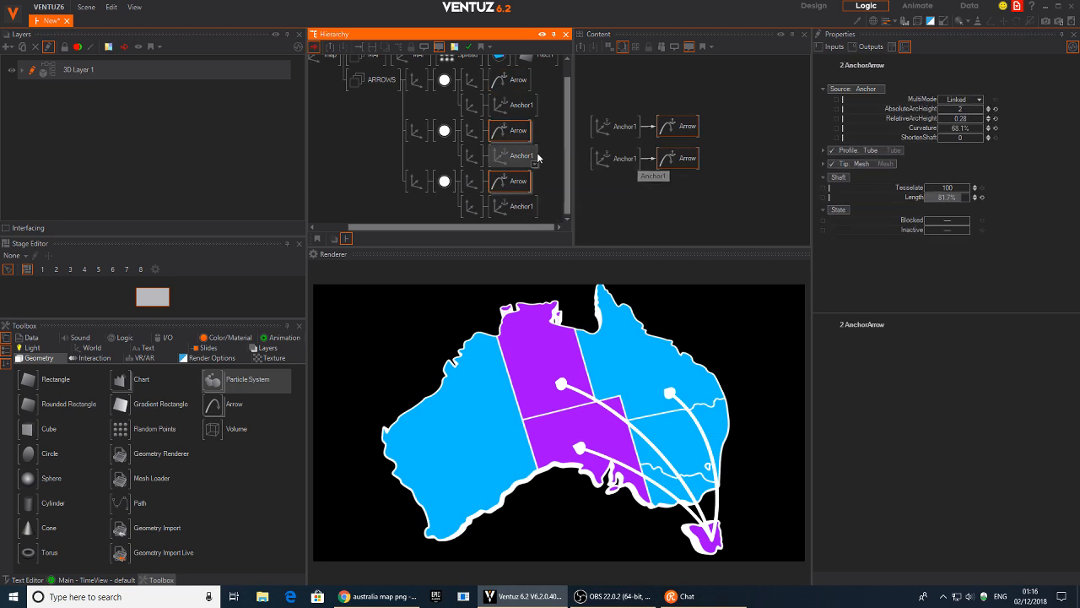
{"action": "key", "text": "Delete"}
- Show the second and third Anchor1 nodes together with the remaining Arrow and its linked Anchor1 in the content view
{"action": "left_click", "coordinate": [514, 156]}
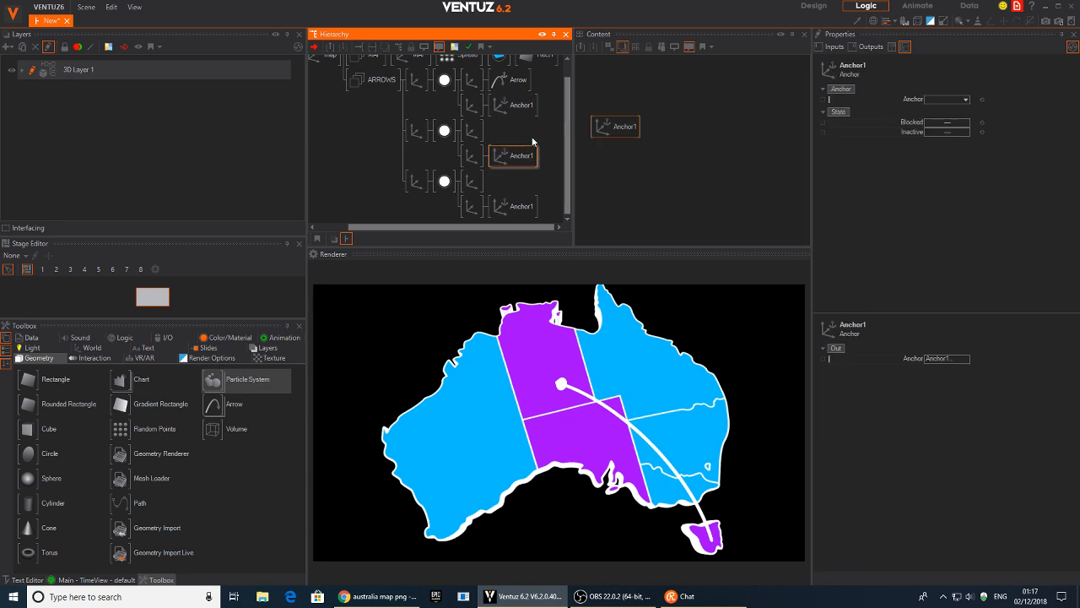
{"action": "left_click", "coordinate": [515, 206], "text": "ctrl"}
{"action": "left_click", "coordinate": [515, 79], "text": "ctrl"}
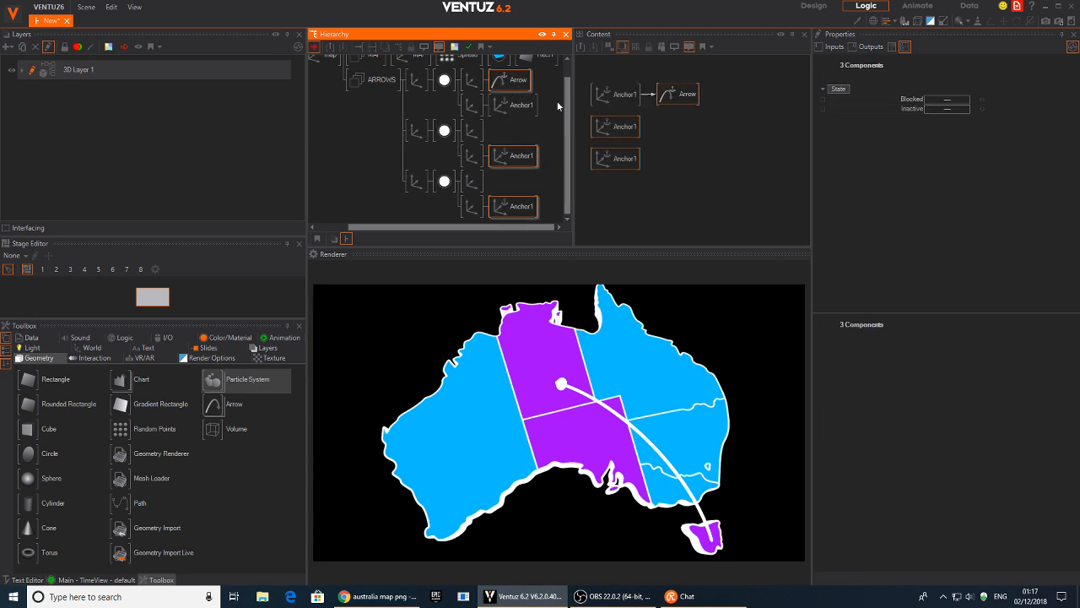
{"action": "left_click", "coordinate": [673, 127]}
- Try binding the Anchor property of the two loose Anchor1 nodes to the Arrow, and remove those bindings
{"action": "left_click", "coordinate": [620, 127]}
{"action": "left_click", "coordinate": [620, 158], "text": "ctrl"}
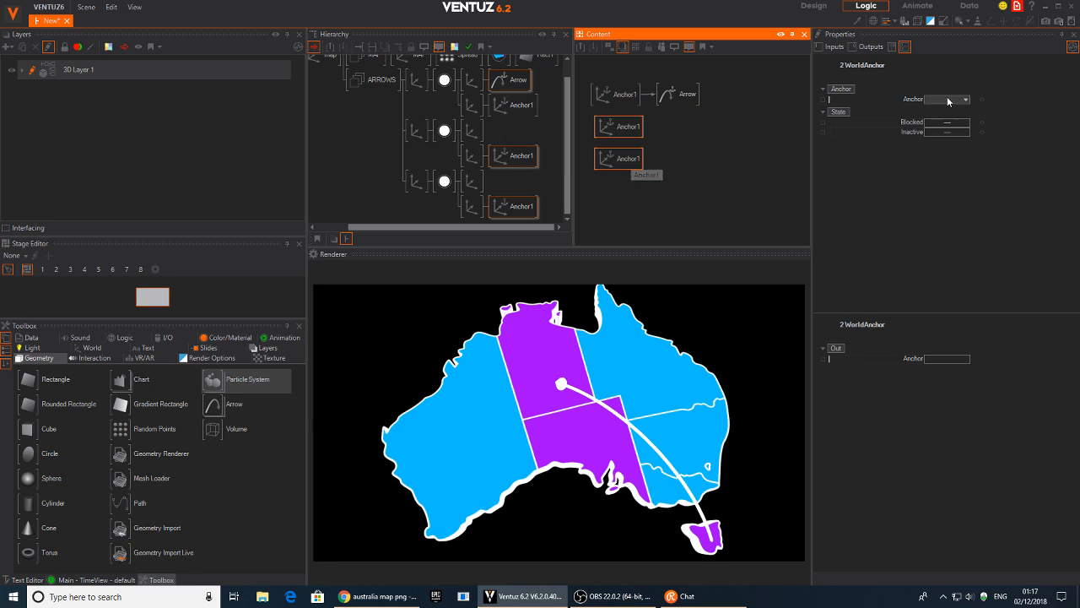
{"action": "left_click_drag", "start_coordinate": [695, 95], "coordinate": [681, 92]}
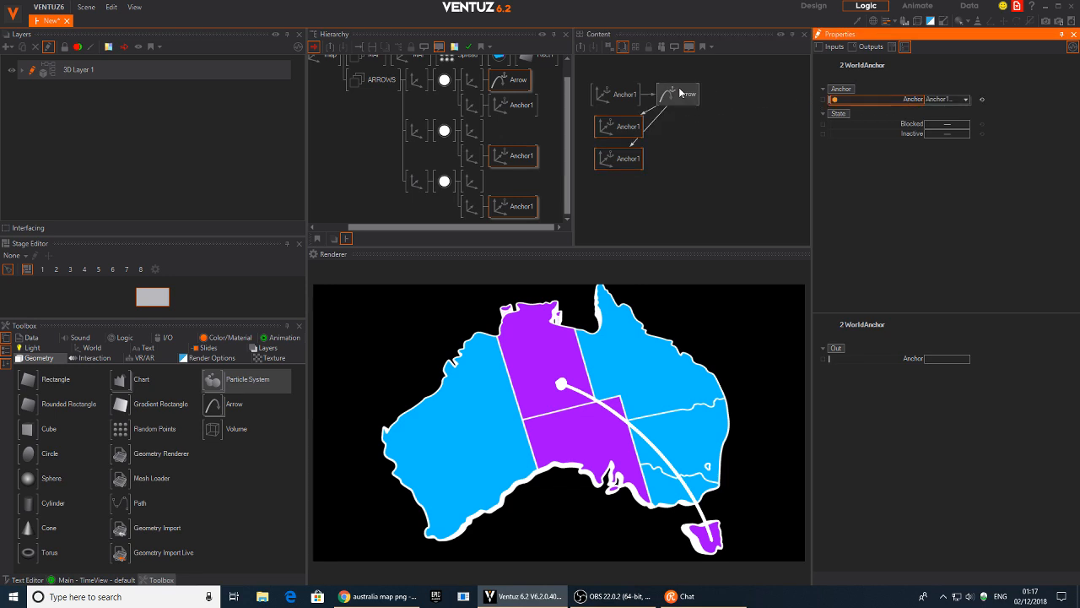
{"action": "left_click", "coordinate": [653, 126]}
{"action": "left_click", "coordinate": [659, 147]}
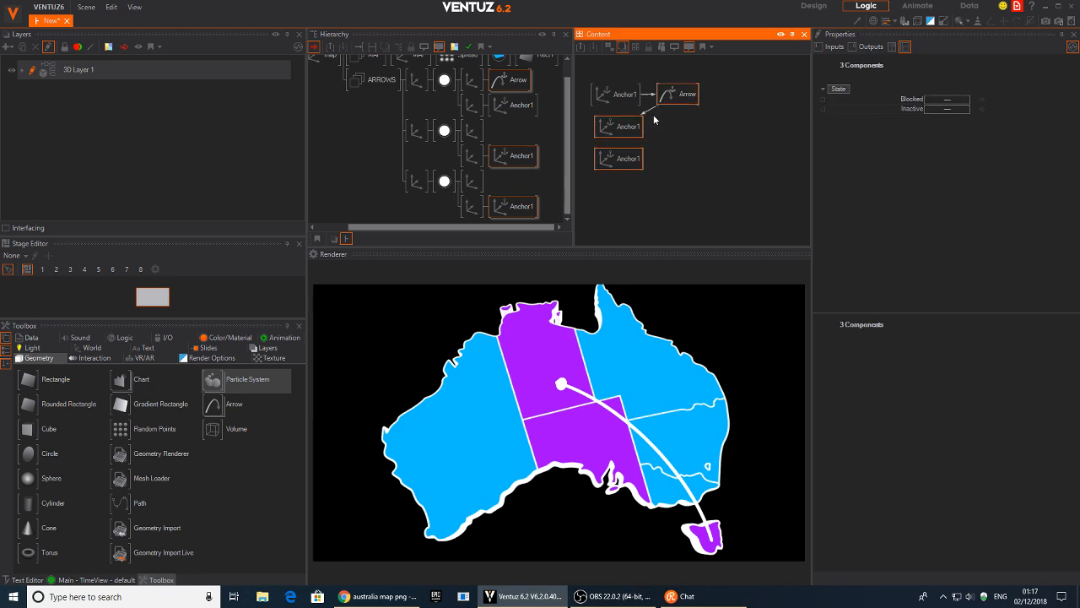
{"action": "left_click", "coordinate": [648, 113]}
{"action": "left_click", "coordinate": [654, 138]}
- Try feeding the second Anchor1 from the first and the third from the second, and remove both bindings
{"action": "left_click", "coordinate": [620, 126]}
{"action": "left_click_drag", "start_coordinate": [883, 99], "coordinate": [607, 97]}
{"action": "left_click", "coordinate": [617, 156]}
{"action": "left_click_drag", "start_coordinate": [884, 100], "coordinate": [629, 127]}
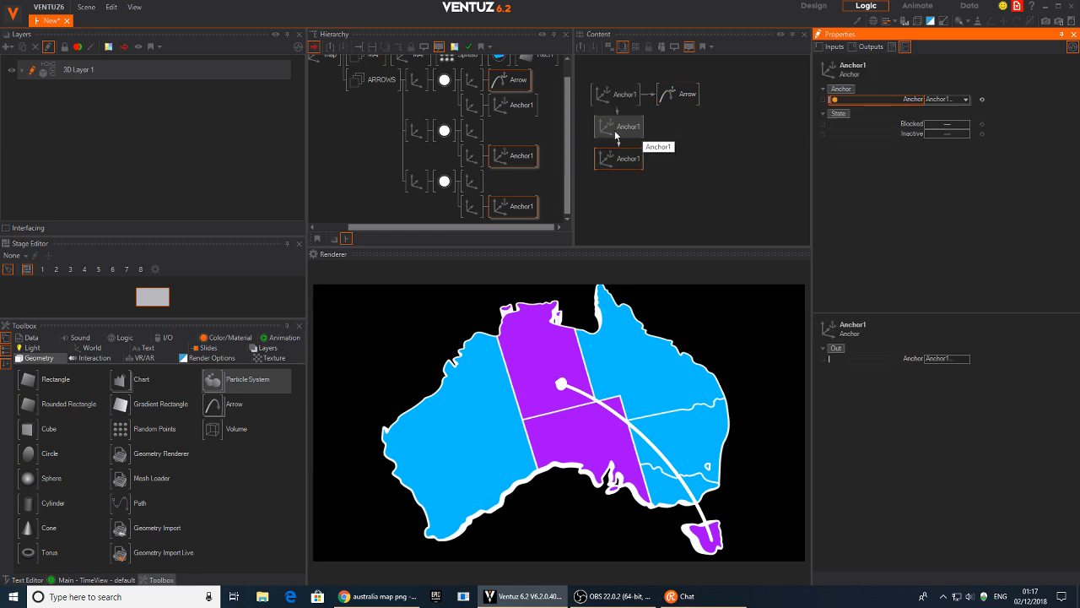
{"action": "left_click", "coordinate": [620, 143]}
{"action": "left_click", "coordinate": [623, 166]}
{"action": "left_click", "coordinate": [618, 111]}
{"action": "left_click", "coordinate": [625, 136]}
- Bind the first Anchor1's Anchor input to the second Anchor1, and the second's Anchor input to the third Anchor1
{"action": "left_click", "coordinate": [616, 94]}
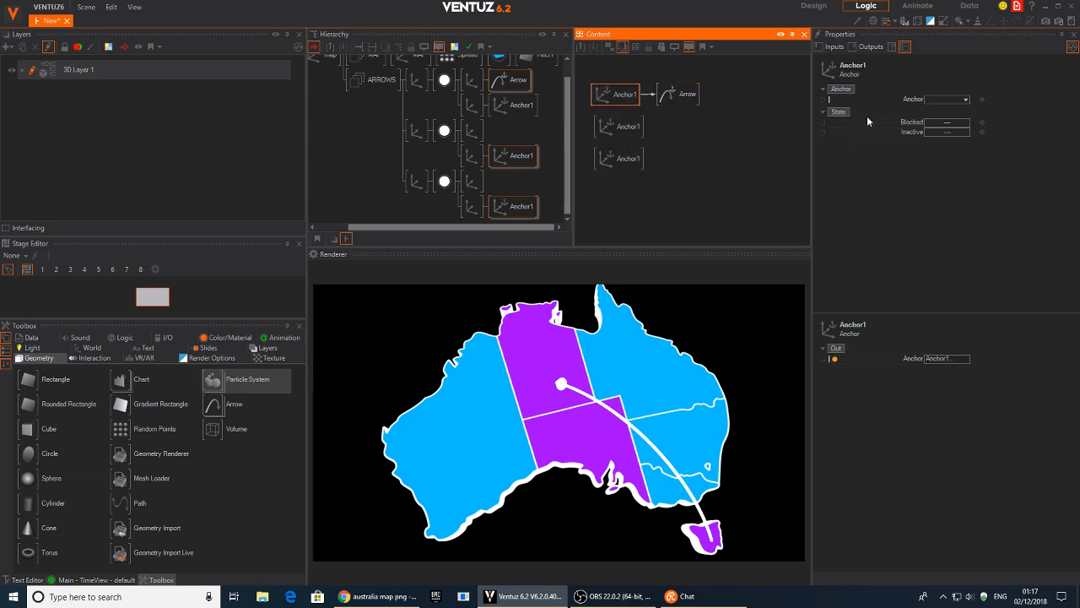
{"action": "left_click_drag", "start_coordinate": [877, 100], "coordinate": [620, 132]}
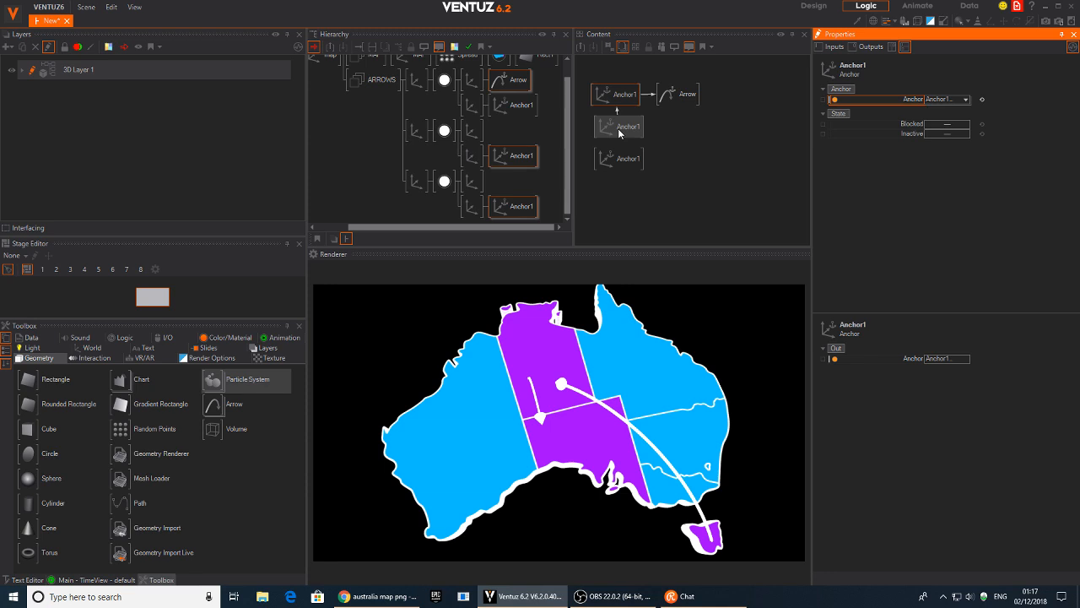
{"action": "left_click", "coordinate": [629, 133]}
{"action": "left_click_drag", "start_coordinate": [872, 100], "coordinate": [611, 170]}
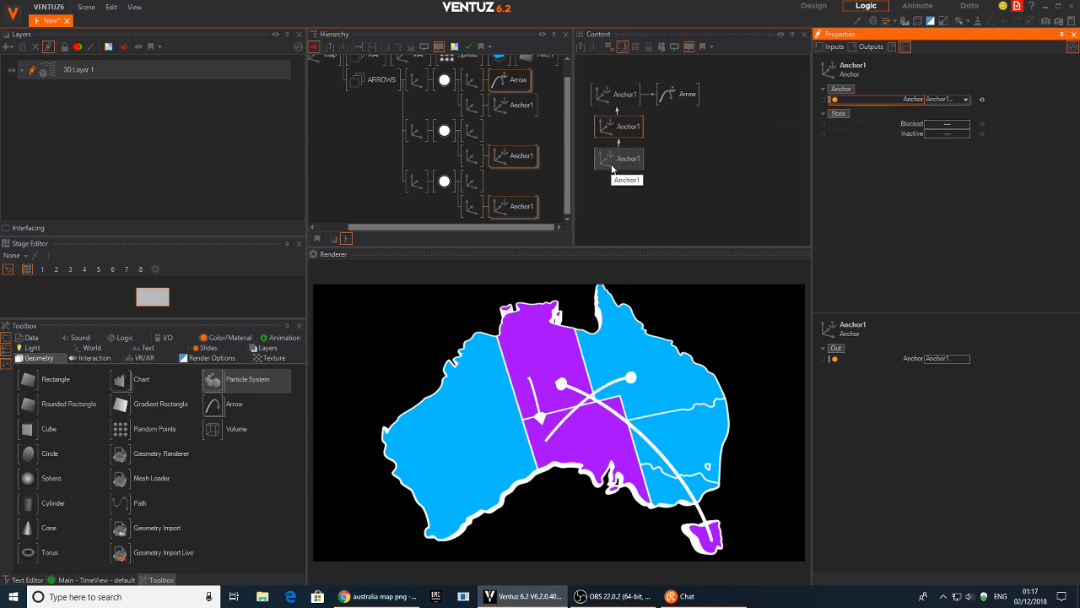
- Delete the empty axes left without Arrows in the second and third branches
{"action": "left_click", "coordinate": [470, 132]}
{"action": "key", "text": "Delete"}
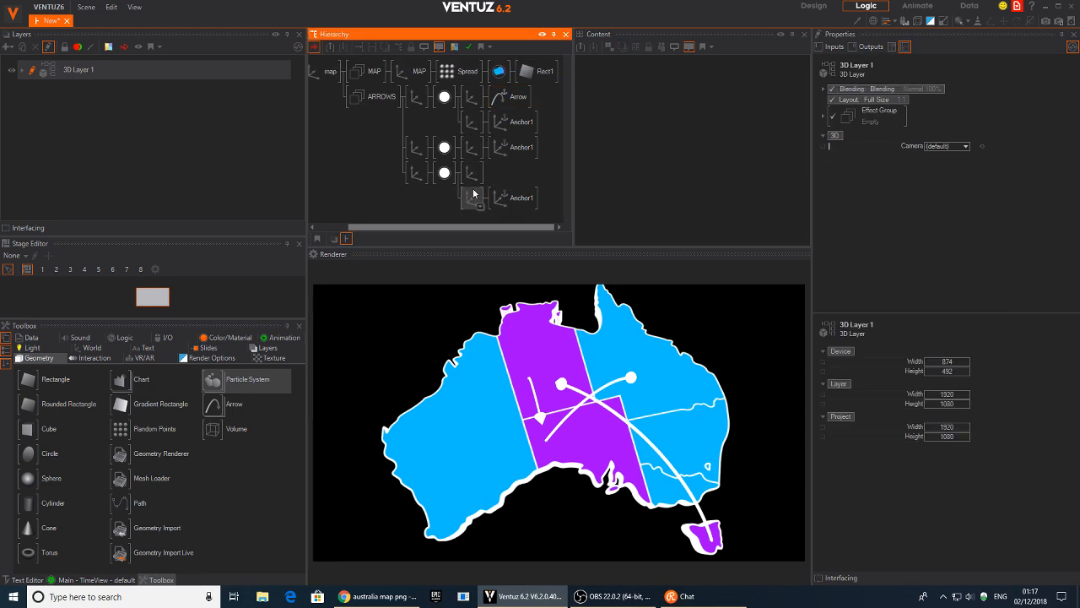
{"action": "left_click", "coordinate": [474, 179]}
{"action": "key", "text": "Delete"}
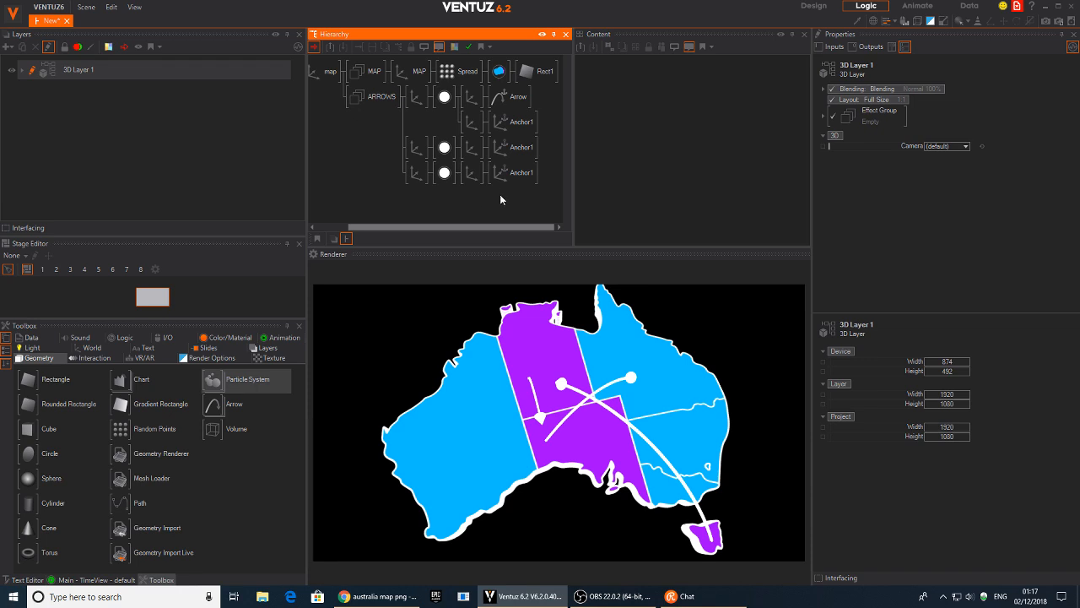
- Shift the third Anchor1's axis along Z so its arrow end moves south on the map
{"action": "left_click", "coordinate": [501, 174]}
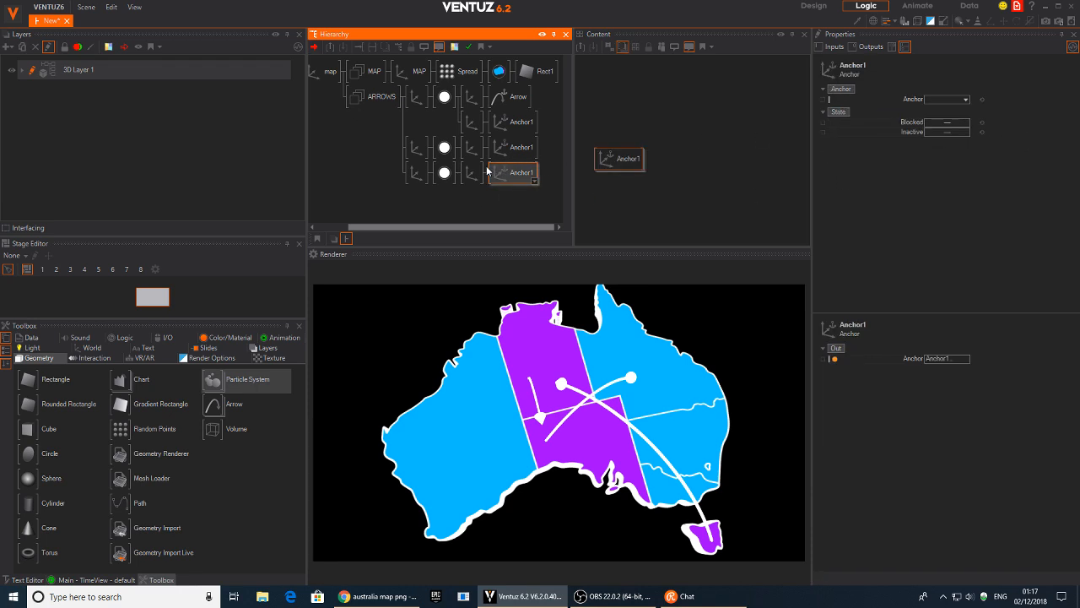
{"action": "left_click", "coordinate": [472, 173]}
{"action": "mouse_move", "coordinate": [956, 118]}
{"action": "left_mouse_down"}
{"action": "mouse_move", "coordinate": [944, 117]}
{"action": "mouse_move", "coordinate": [954, 119]}
{"action": "left_mouse_up"}
- Trace the chained Anchor1 nodes back to the Arrow and set the Arrow's MultiMode to FromCenter
{"action": "left_click", "coordinate": [515, 172]}
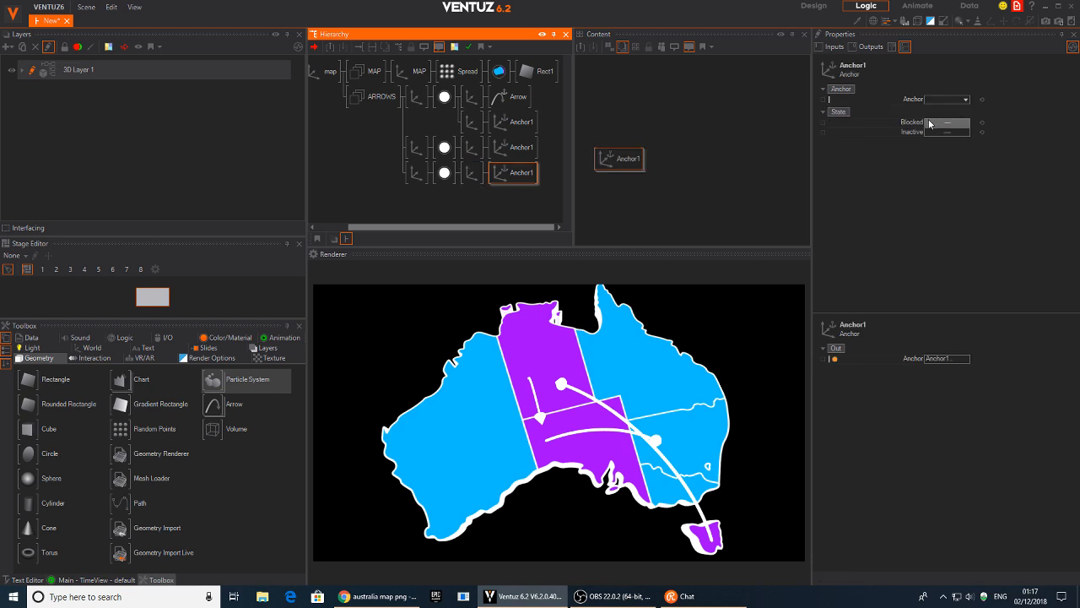
{"action": "left_click", "coordinate": [530, 151]}
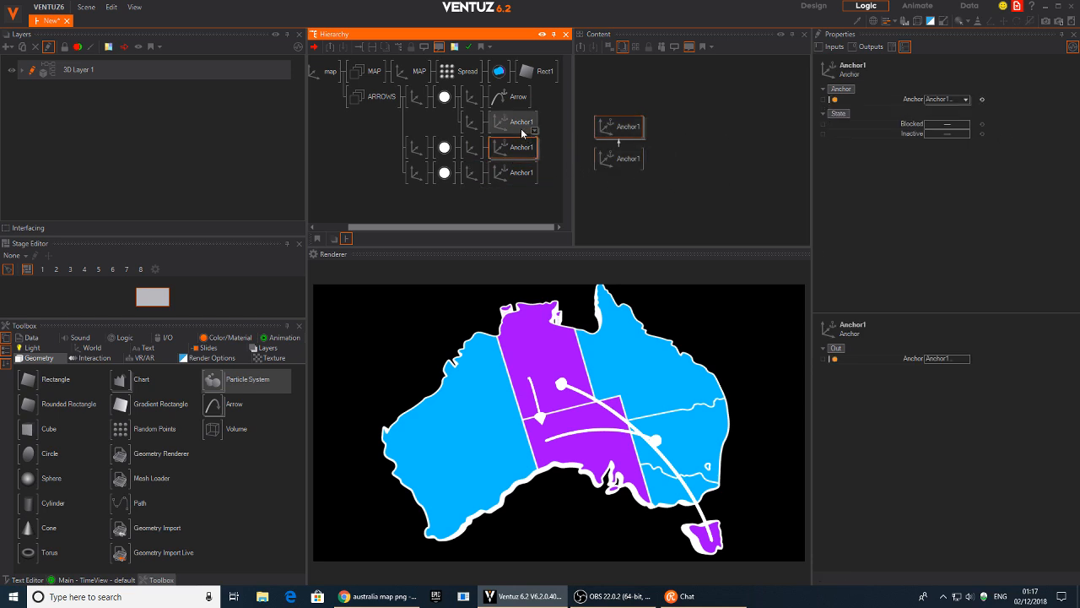
{"action": "left_click", "coordinate": [515, 98]}
{"action": "left_click", "coordinate": [680, 89]}
{"action": "left_click", "coordinate": [620, 95]}
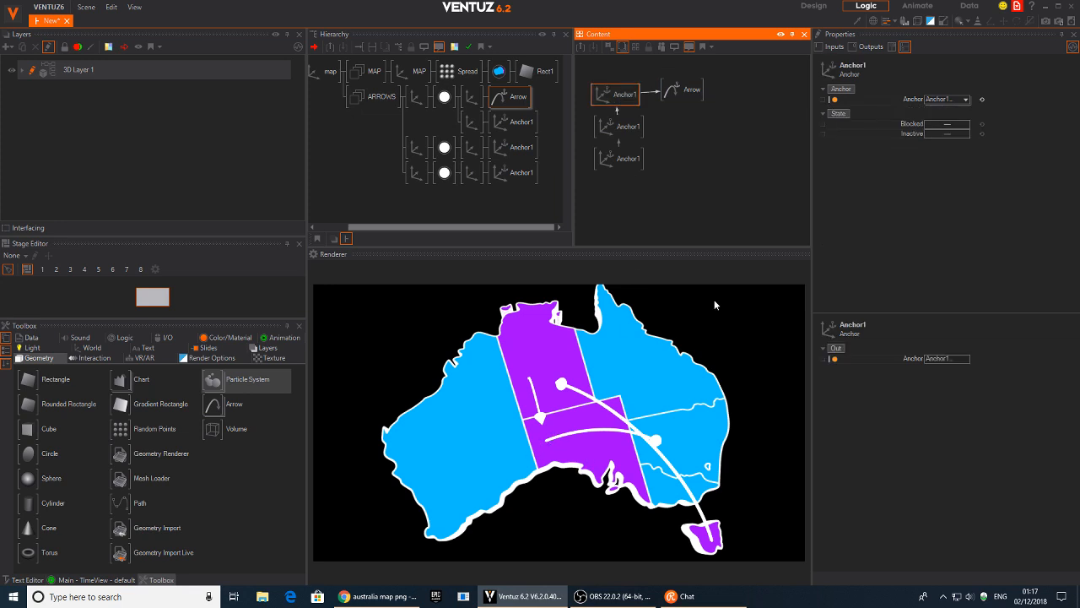
{"action": "left_click", "coordinate": [680, 89]}
{"action": "left_click", "coordinate": [975, 111]}
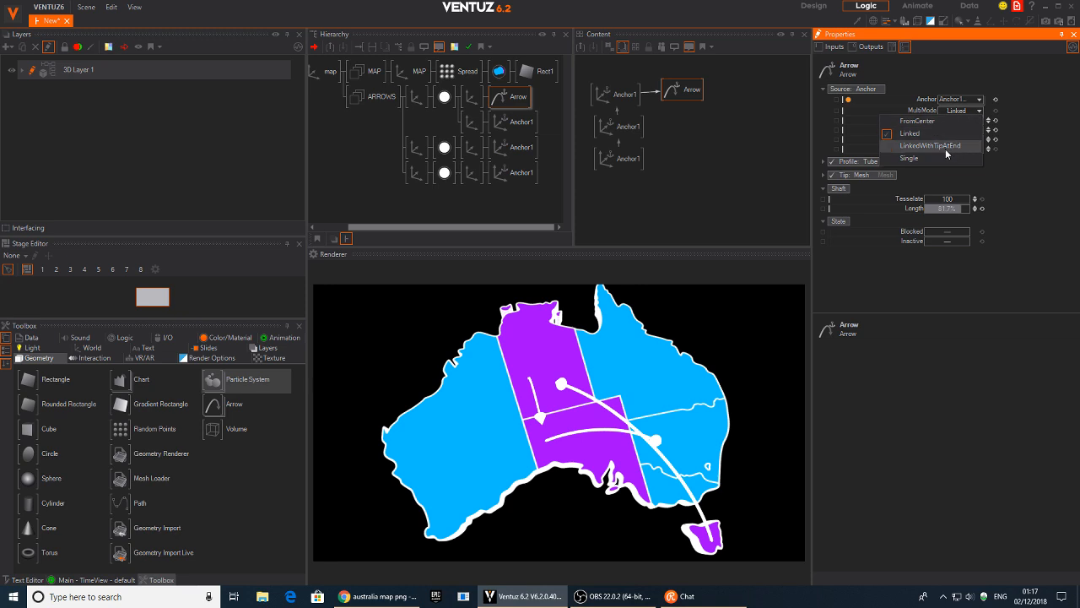
{"action": "left_click", "coordinate": [935, 118]}
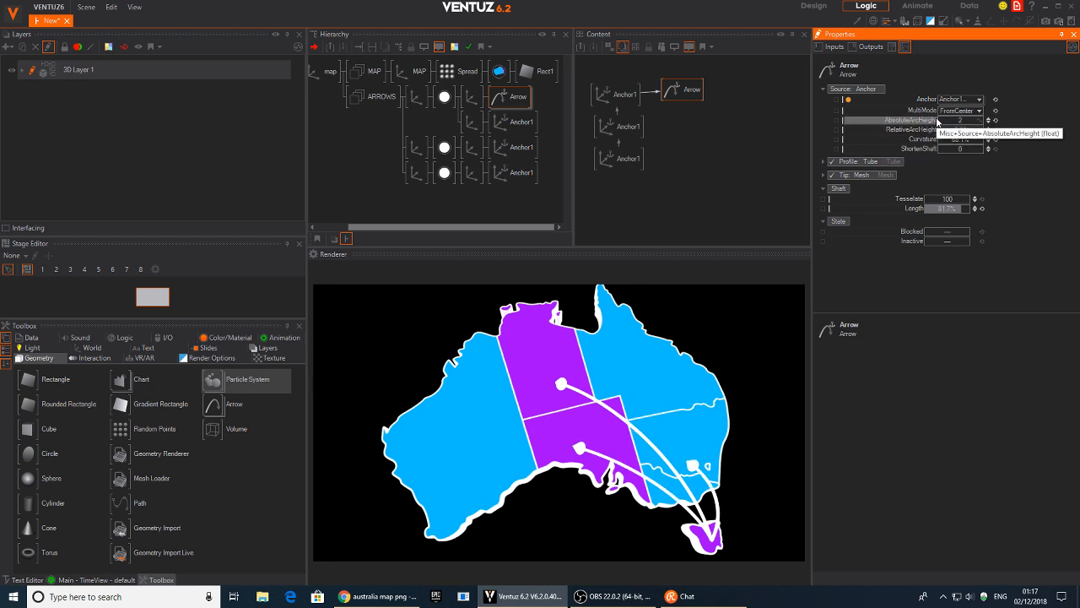
- Try the Arrow's Linked, LinkedWithTipAtEnd and Single MultiMode options and return it to FromCenter
{"action": "left_click", "coordinate": [968, 111]}
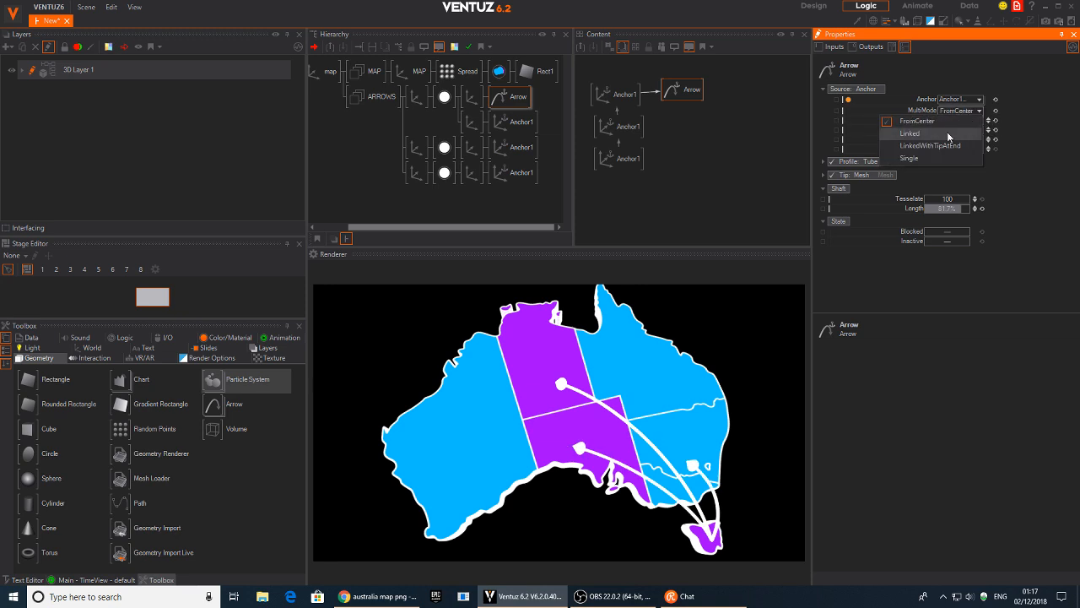
{"action": "left_click", "coordinate": [952, 133]}
{"action": "left_click", "coordinate": [966, 111]}
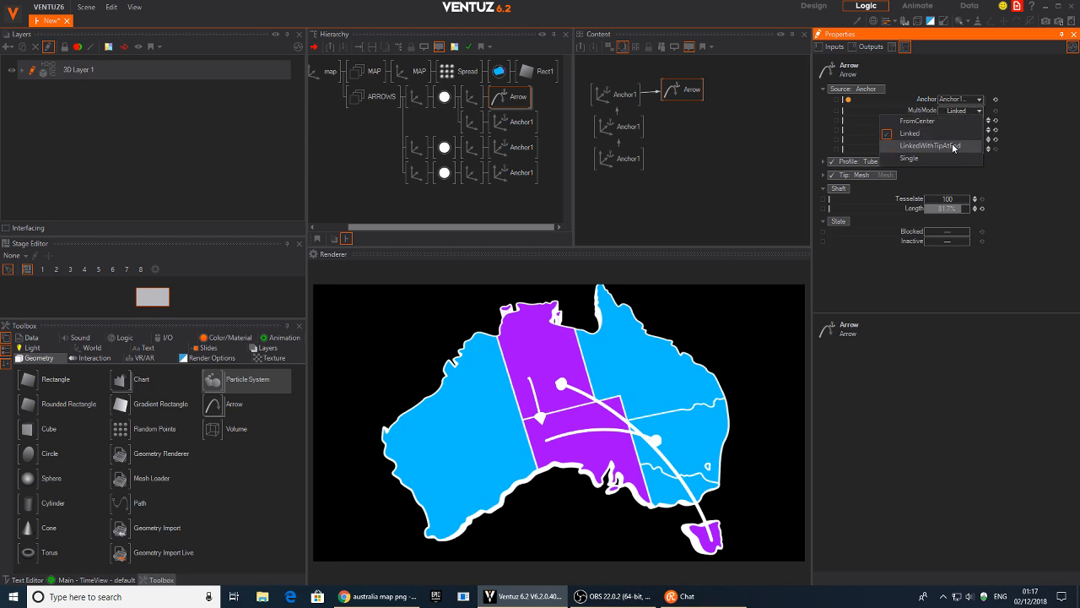
{"action": "left_click", "coordinate": [937, 145]}
{"action": "left_click", "coordinate": [971, 114]}
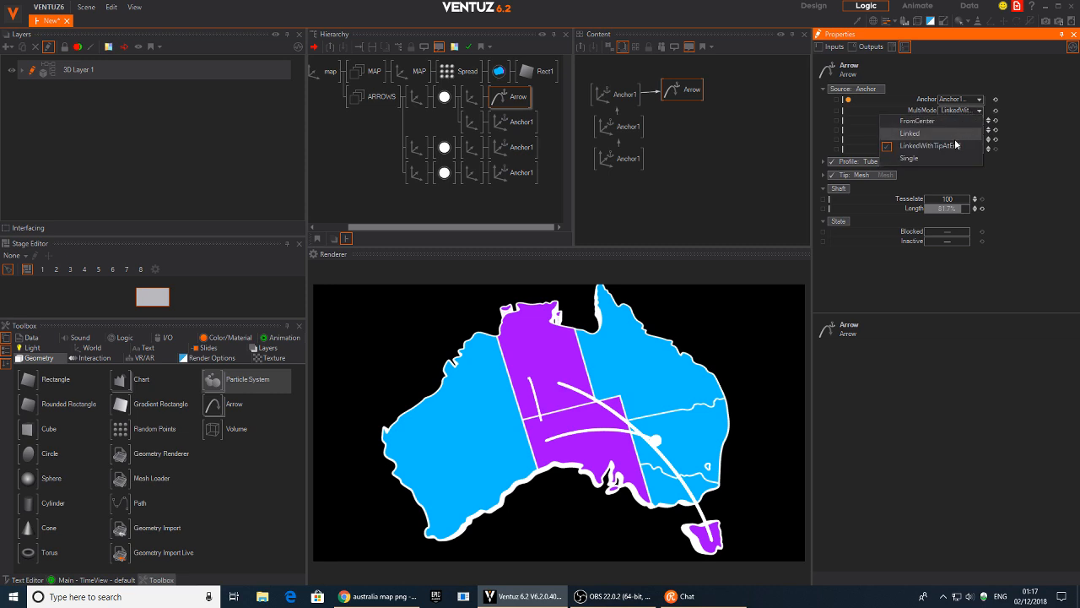
{"action": "left_click", "coordinate": [945, 160]}
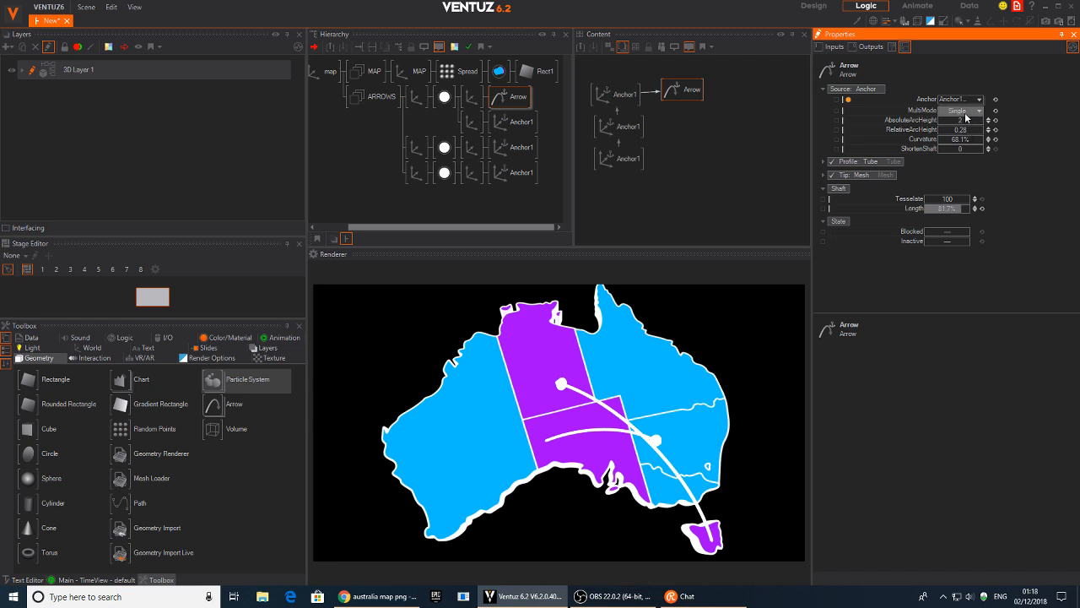
{"action": "left_click", "coordinate": [967, 114]}
{"action": "left_click", "coordinate": [928, 120]}
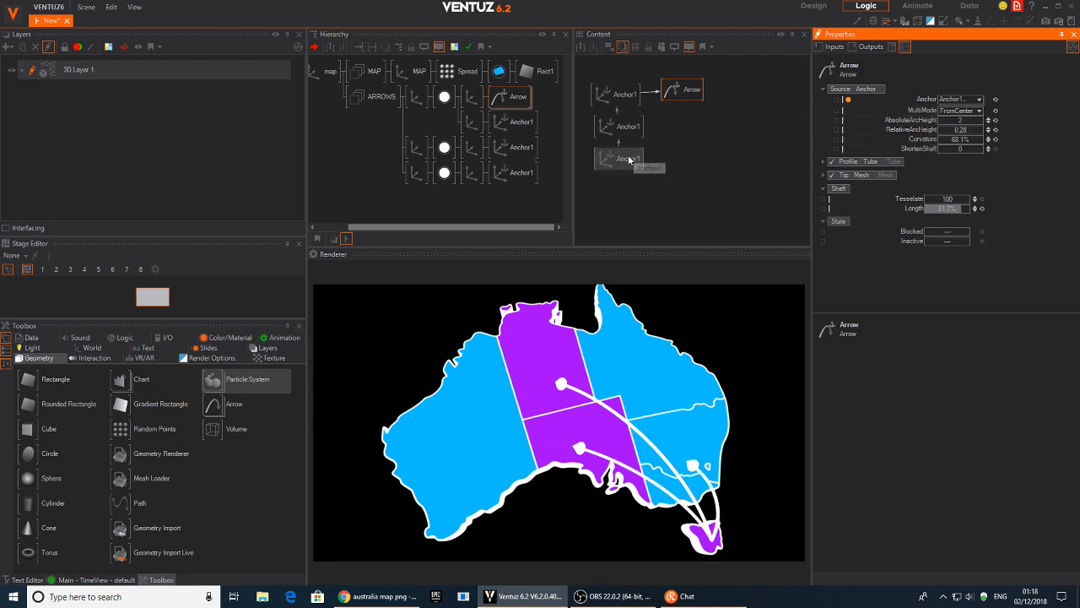
- Set the Arrow's Curvature to 48.2% and its shaft Length to 100%
{"action": "left_click", "coordinate": [675, 95]}
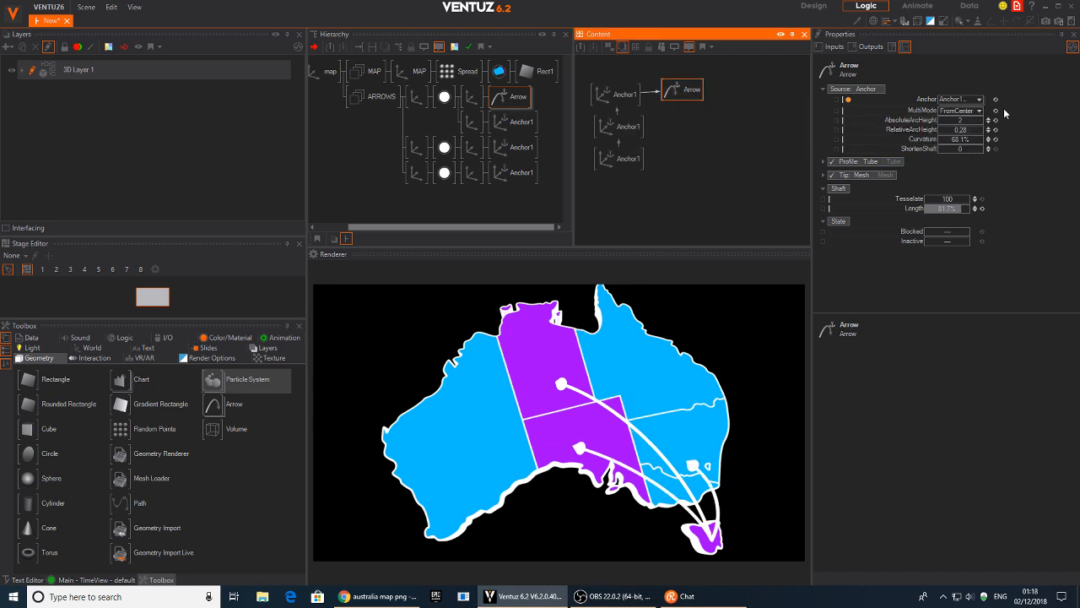
{"action": "left_click_drag", "start_coordinate": [973, 147], "coordinate": [968, 161]}
{"action": "mouse_move", "coordinate": [957, 215]}
{"action": "left_mouse_down"}
{"action": "mouse_move", "coordinate": [903, 209]}
{"action": "mouse_move", "coordinate": [968, 206]}
{"action": "left_mouse_up"}
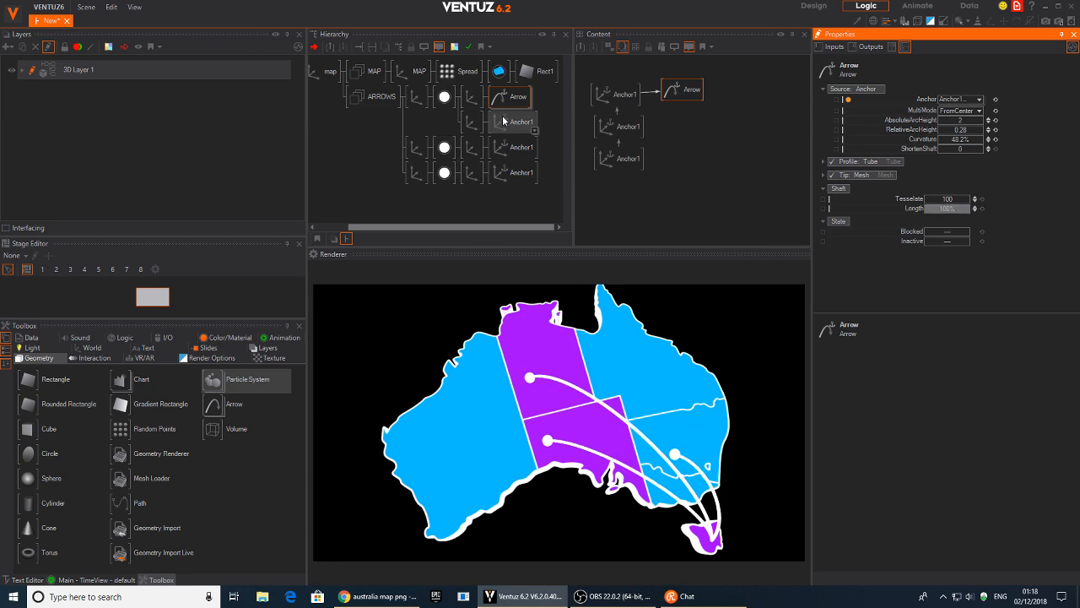
- Delete the Material nodes from the two branches that only hold an Anchor1, and select the first branch's Material
{"action": "left_click", "coordinate": [445, 149]}
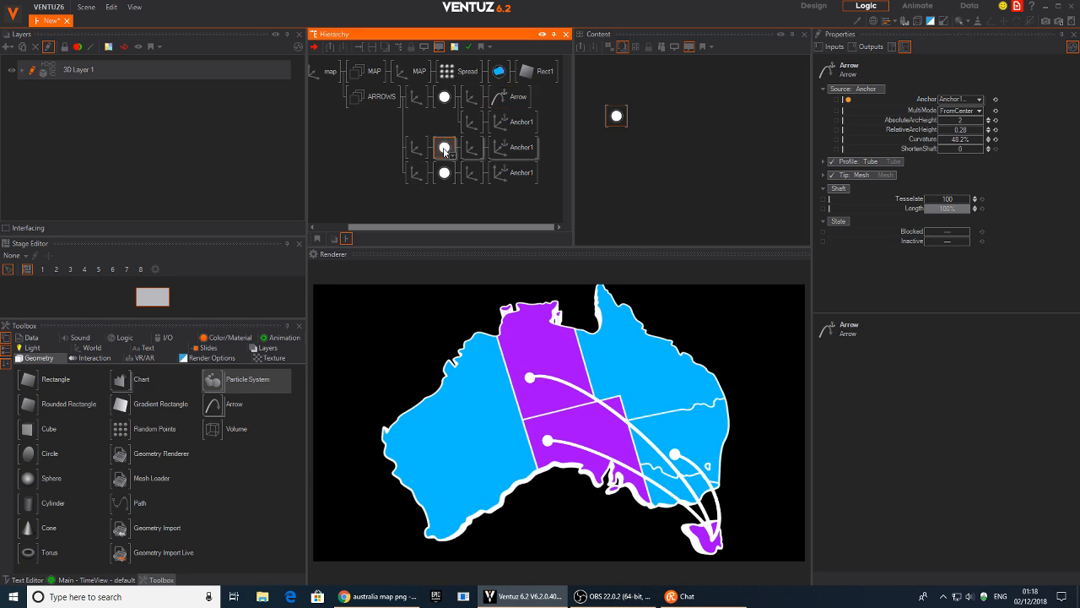
{"action": "left_click", "coordinate": [443, 173], "text": "ctrl"}
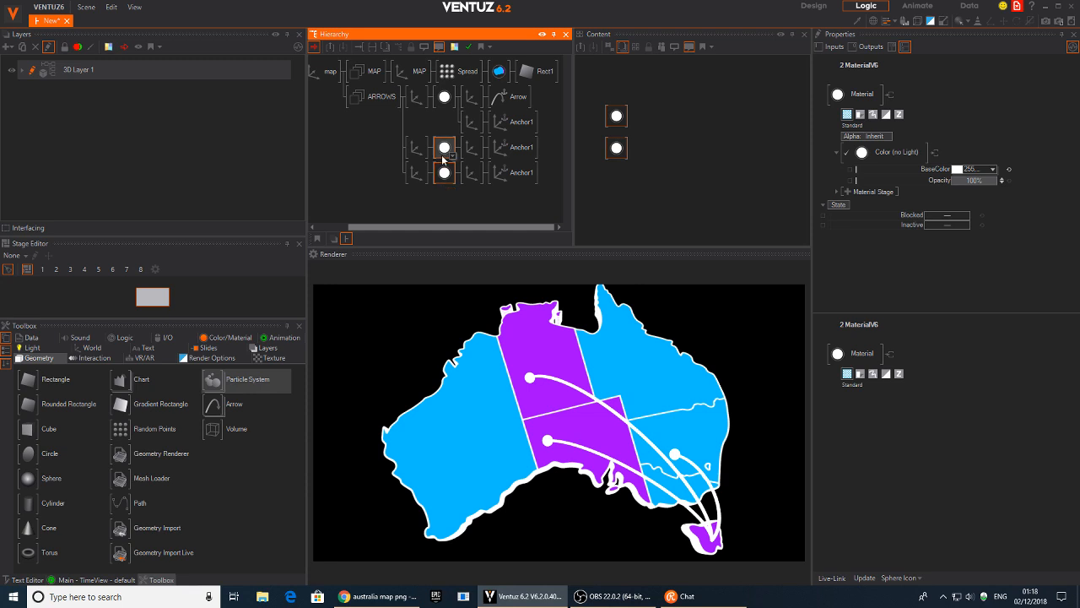
{"action": "key", "text": "Delete"}
{"action": "left_click", "coordinate": [445, 98]}
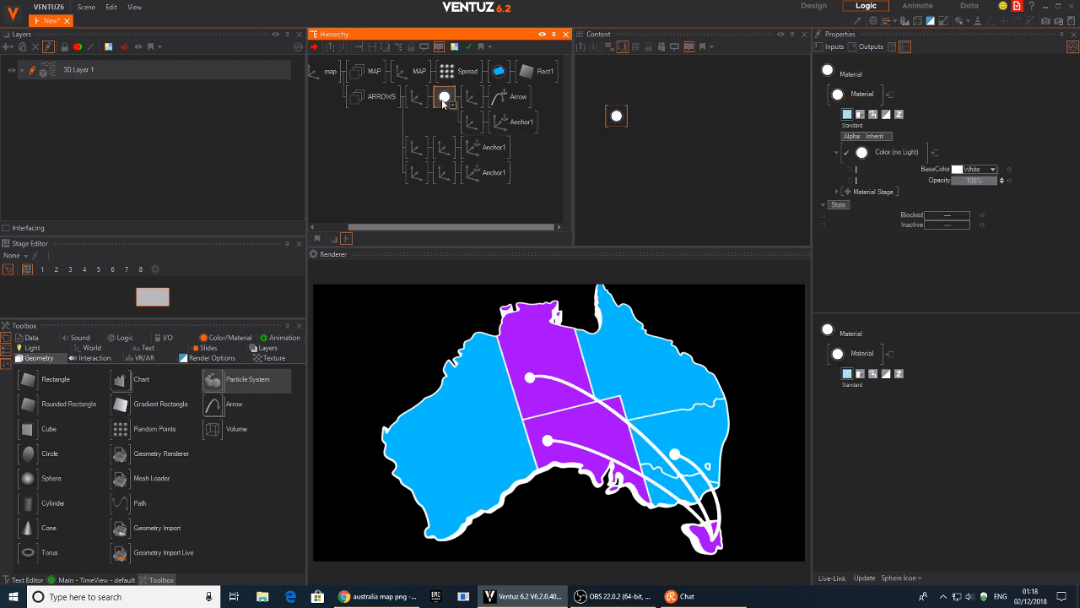
- Move the Material directly after the ARROWS group and delete the -90° rotated Axis from the two branches holding only an Anchor1
{"action": "left_click_drag", "start_coordinate": [406, 99], "coordinate": [408, 100]}
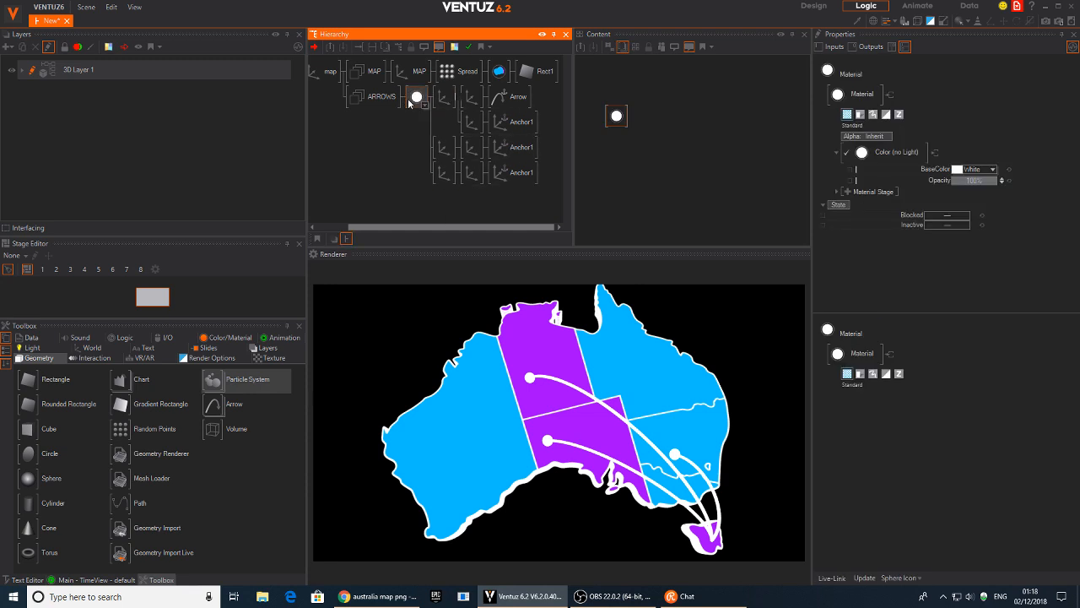
{"action": "left_click", "coordinate": [446, 149]}
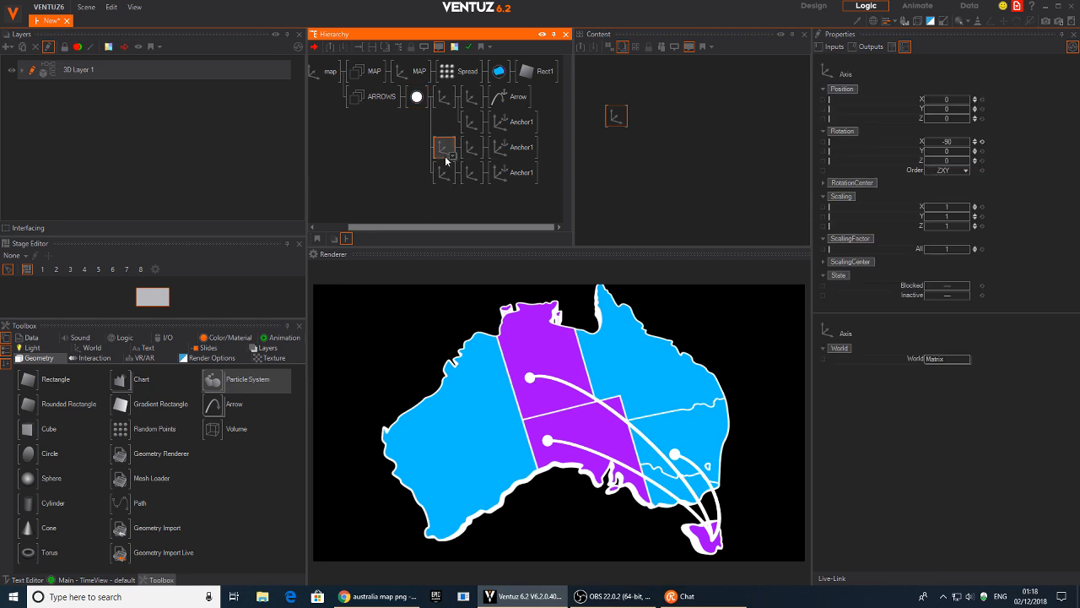
{"action": "key", "text": "Delete"}
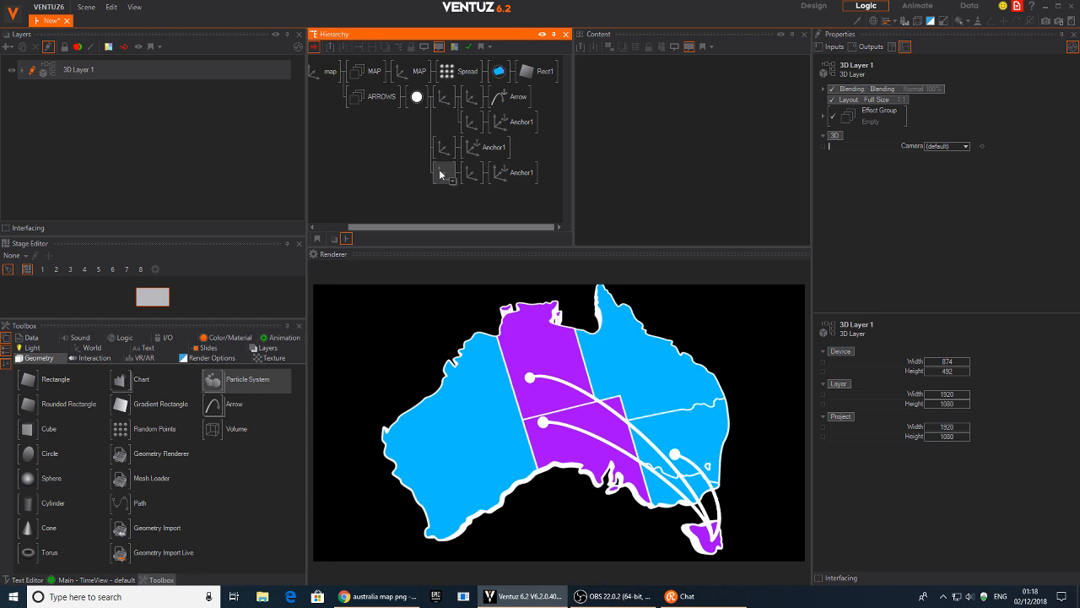
{"action": "left_click", "coordinate": [442, 174]}
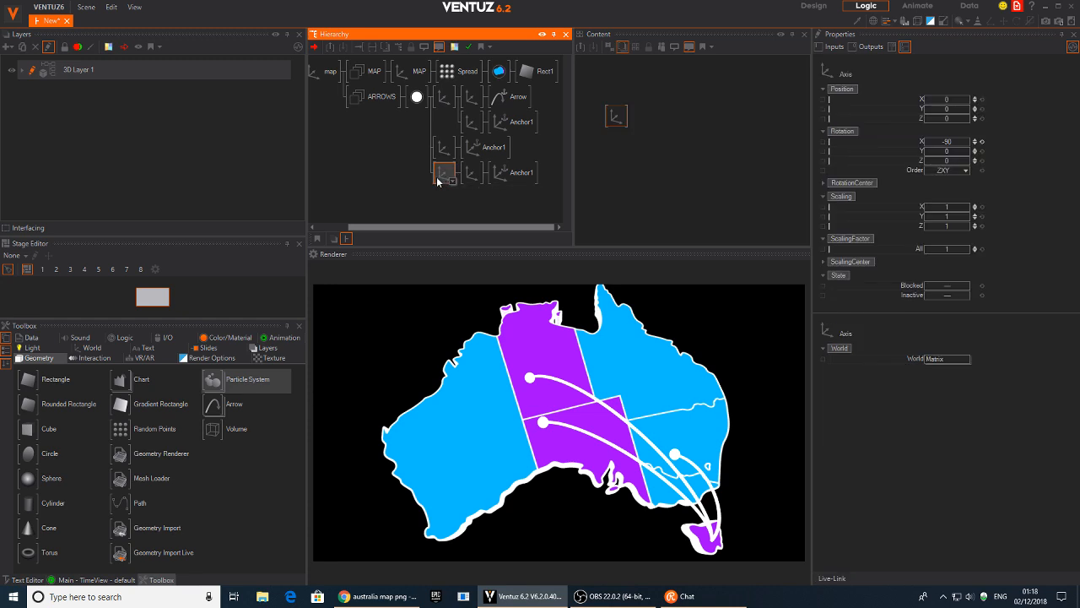
{"action": "key", "text": "Delete"}
- Reattach the remaining Axis and Anchor1 of both branches beneath the first branch's rotated Axis, alongside the Arrow
{"action": "left_click", "coordinate": [445, 154]}
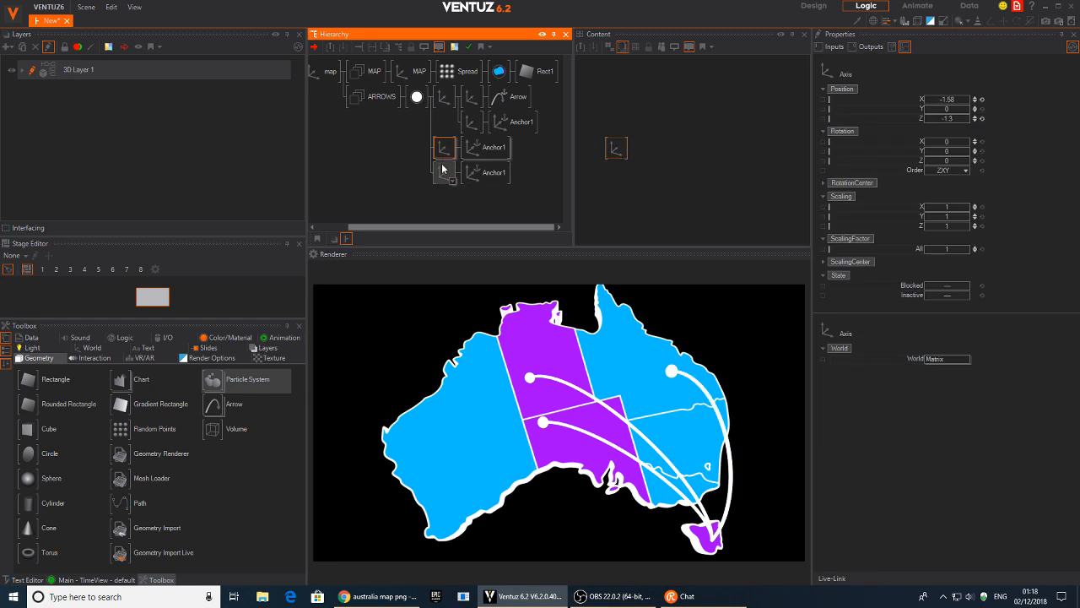
{"action": "left_click", "coordinate": [474, 150]}
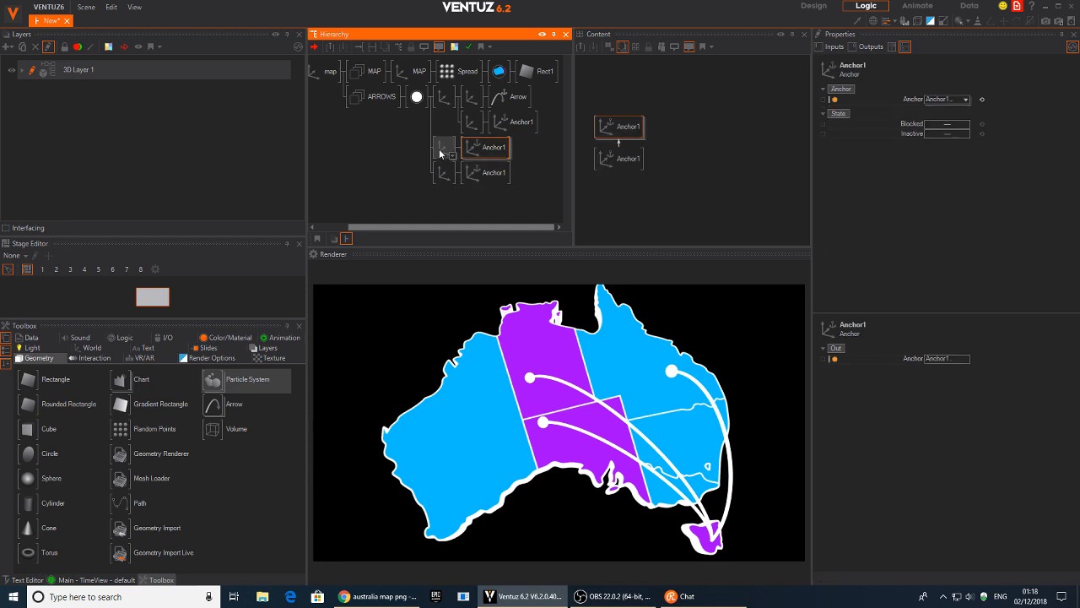
{"action": "left_click", "coordinate": [445, 148]}
{"action": "left_click", "coordinate": [443, 174], "text": "ctrl"}
{"action": "left_click_drag", "start_coordinate": [446, 148], "coordinate": [472, 146]}
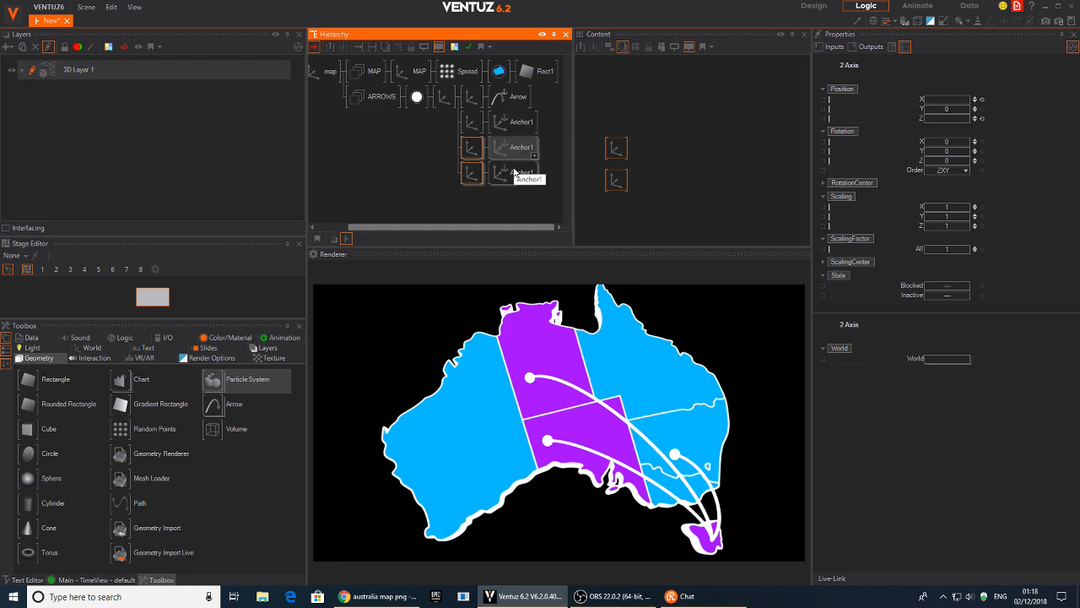
- Set the X rotation of the map Axis to 45.5
{"action": "left_click", "coordinate": [393, 98]}
{"action": "left_click", "coordinate": [419, 98]}
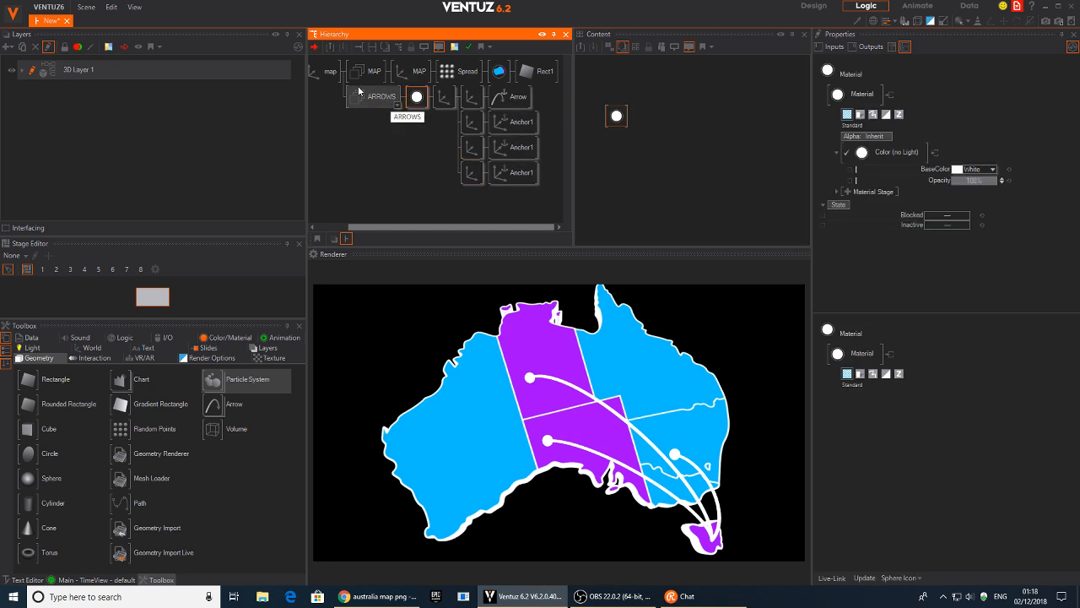
{"action": "left_click", "coordinate": [332, 76]}
{"action": "left_click_drag", "start_coordinate": [949, 141], "coordinate": [957, 141]}
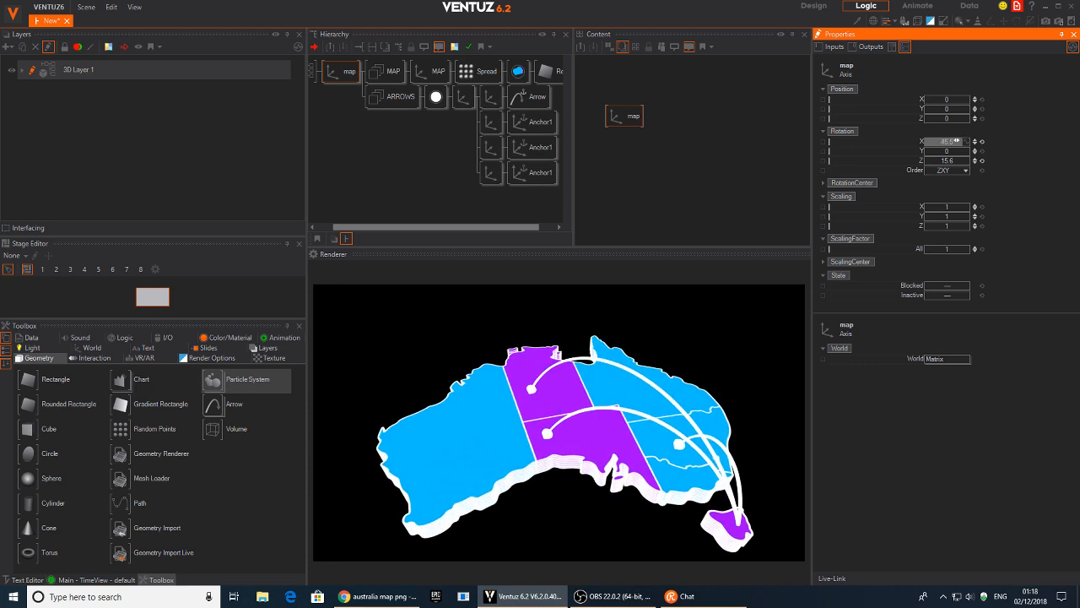
- Trace the first Anchor1 to the Arrow, vary its shaft Length to preview the arcs, and leave it at 100%
{"action": "left_click", "coordinate": [532, 123]}
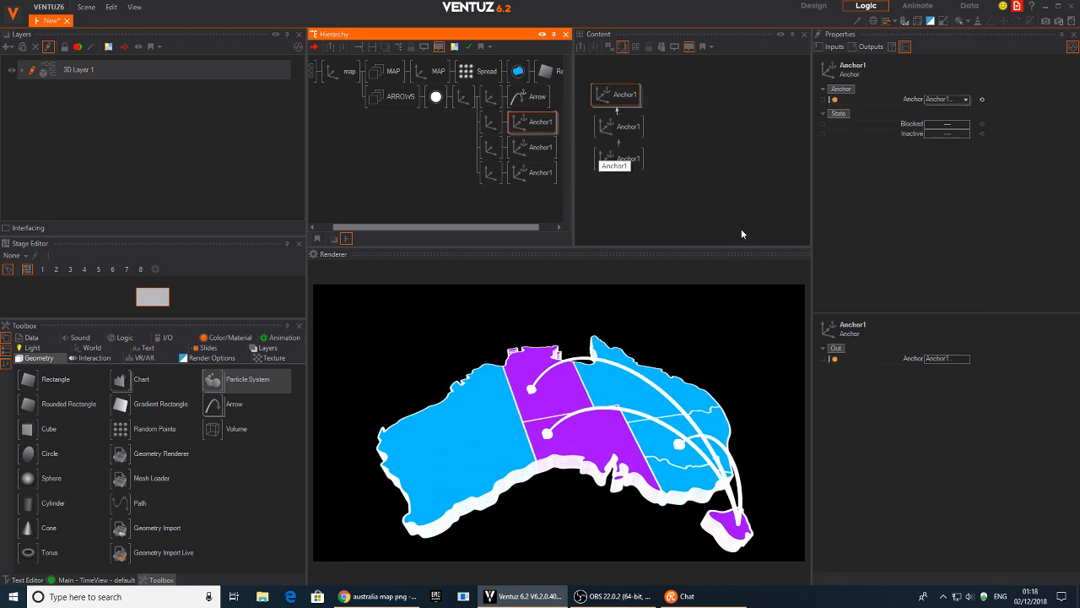
{"action": "left_click", "coordinate": [623, 95]}
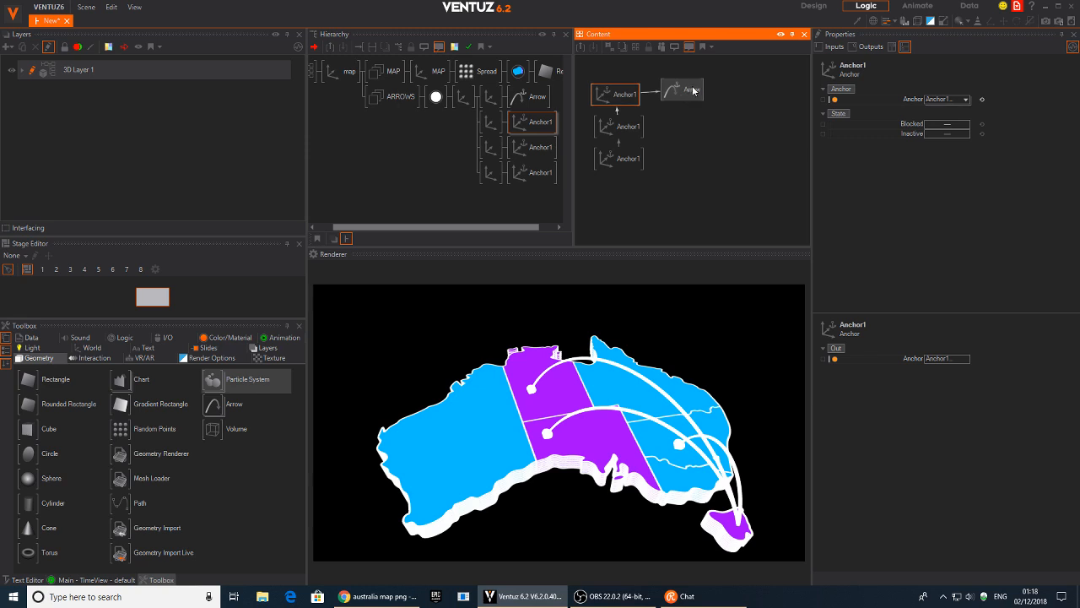
{"action": "left_click", "coordinate": [690, 91]}
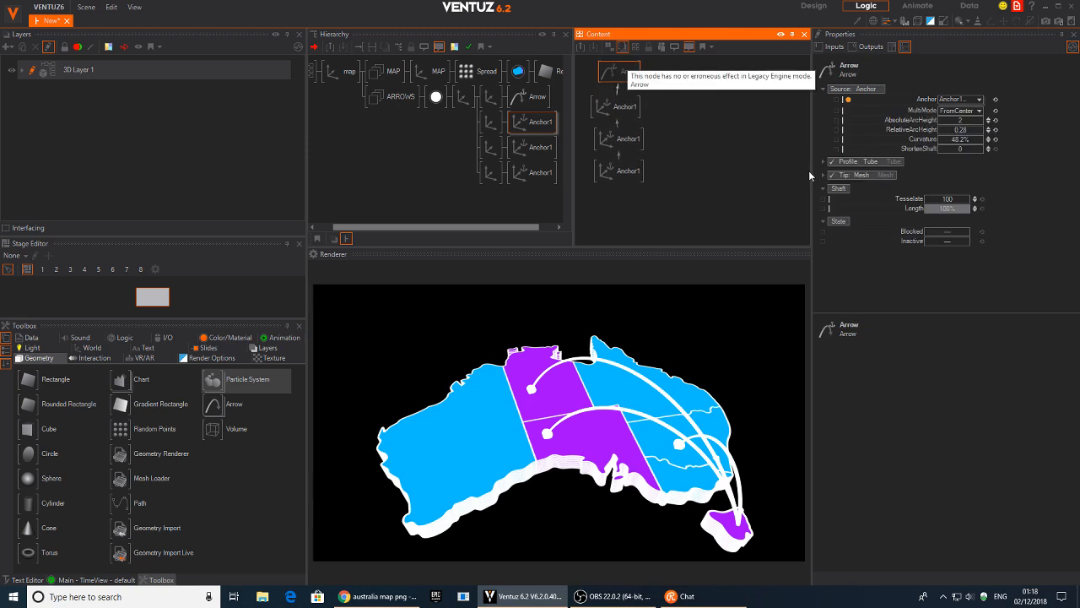
{"action": "mouse_move", "coordinate": [954, 209]}
{"action": "left_mouse_down"}
{"action": "mouse_move", "coordinate": [918, 208]}
{"action": "mouse_move", "coordinate": [968, 207]}
{"action": "mouse_move", "coordinate": [959, 208]}
{"action": "left_mouse_up"}
{"action": "left_click", "coordinate": [353, 164]}
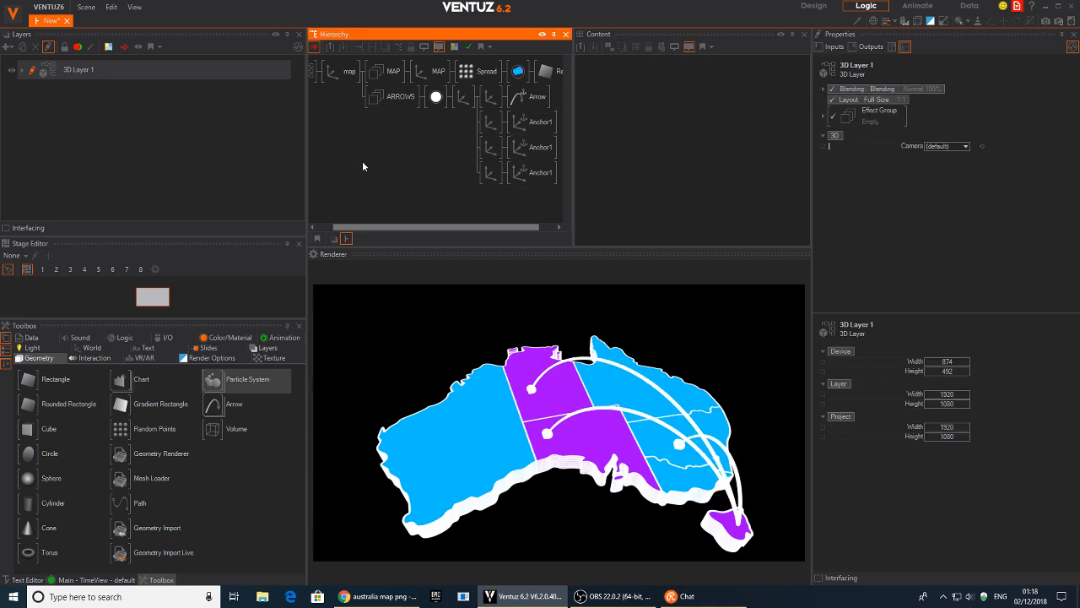
- Add a Touch Ripples node to the scene and move its Touch1 Ripple container under the map Axis
{"action": "left_click", "coordinate": [88, 358]}
{"action": "left_click_drag", "start_coordinate": [543, 101], "coordinate": [343, 79]}
{"action": "middle_click_drag", "start_coordinate": [384, 199], "coordinate": [403, 150]}
{"action": "left_click", "coordinate": [438, 152]}
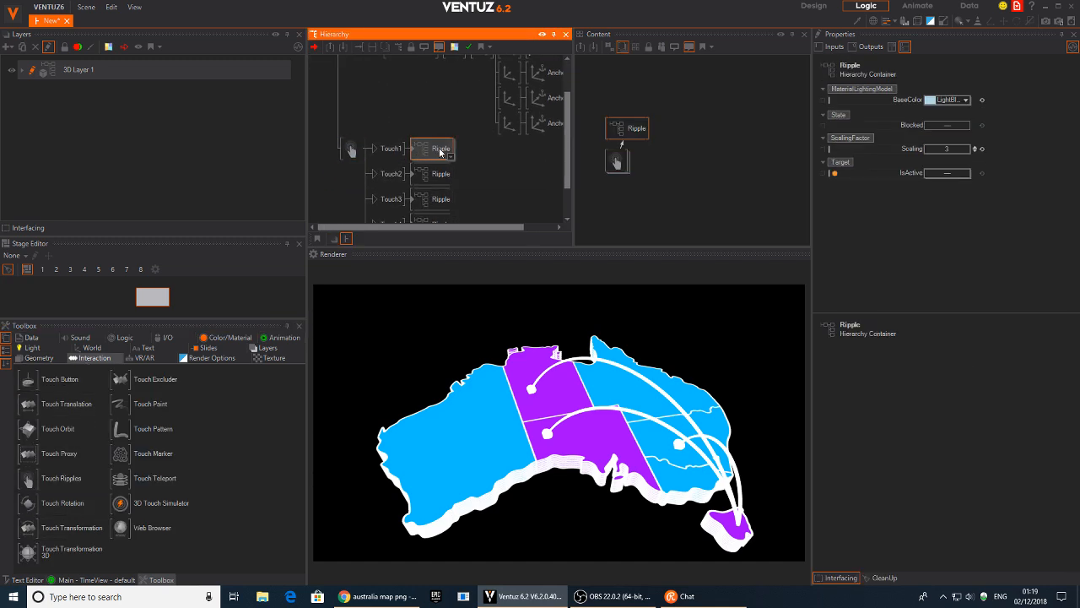
{"action": "middle_click_drag", "start_coordinate": [430, 104], "coordinate": [431, 141]}
{"action": "left_click_drag", "start_coordinate": [422, 184], "coordinate": [414, 97]}
- Delete the Touch Ripples node and turn on IsActive for the separated Ripple container
{"action": "left_click", "coordinate": [353, 212]}
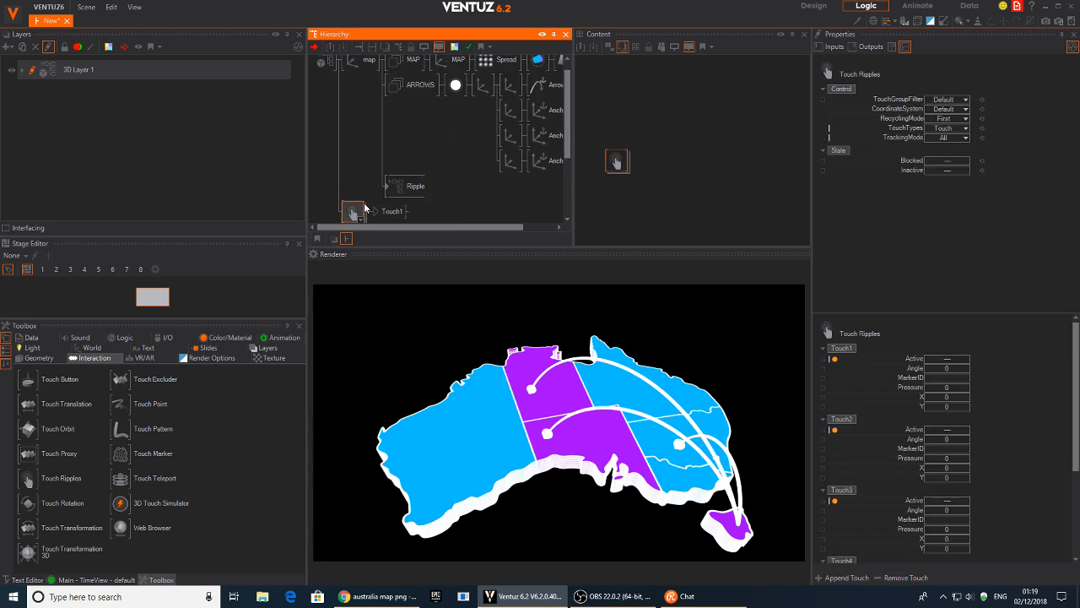
{"action": "scroll", "coordinate": [363, 186], "scroll_direction": "down", "scroll_amount": 2}
{"action": "scroll", "coordinate": [334, 166], "scroll_direction": "up", "scroll_amount": 2}
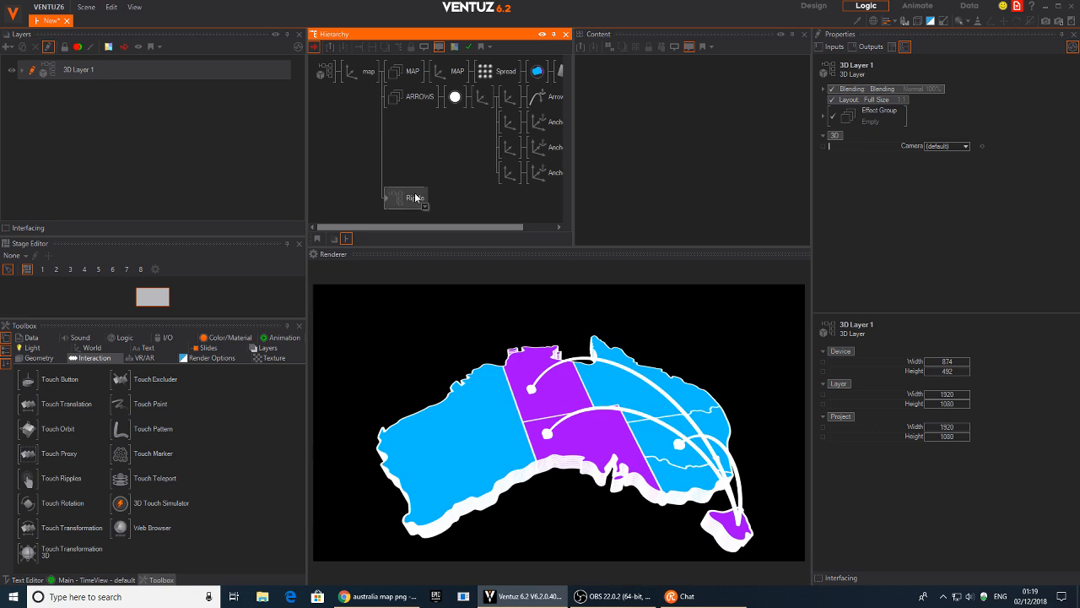
{"action": "left_click", "coordinate": [408, 197]}
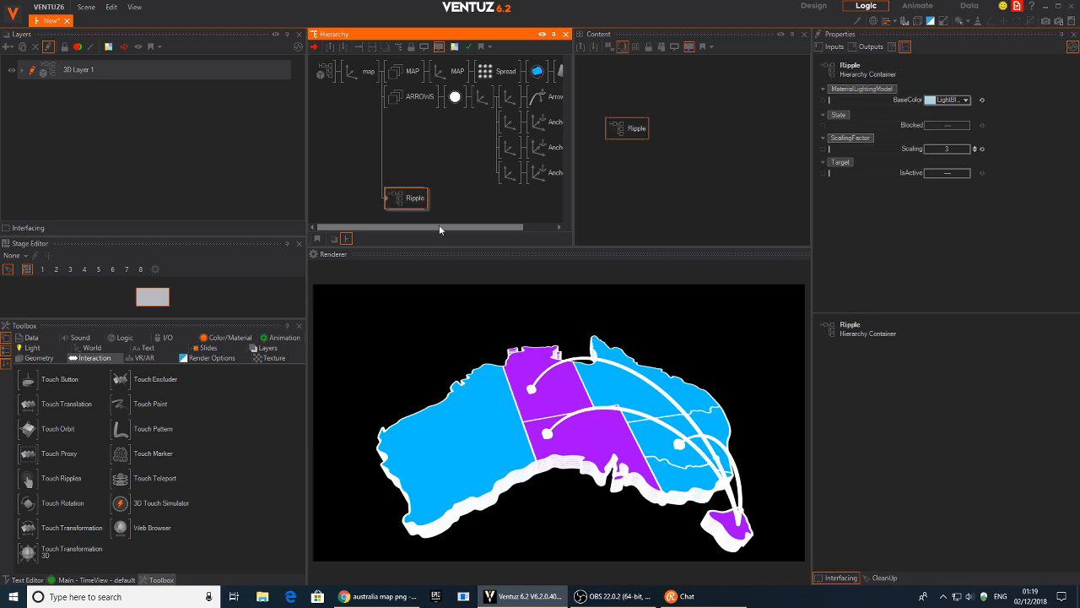
{"action": "left_click", "coordinate": [951, 173]}
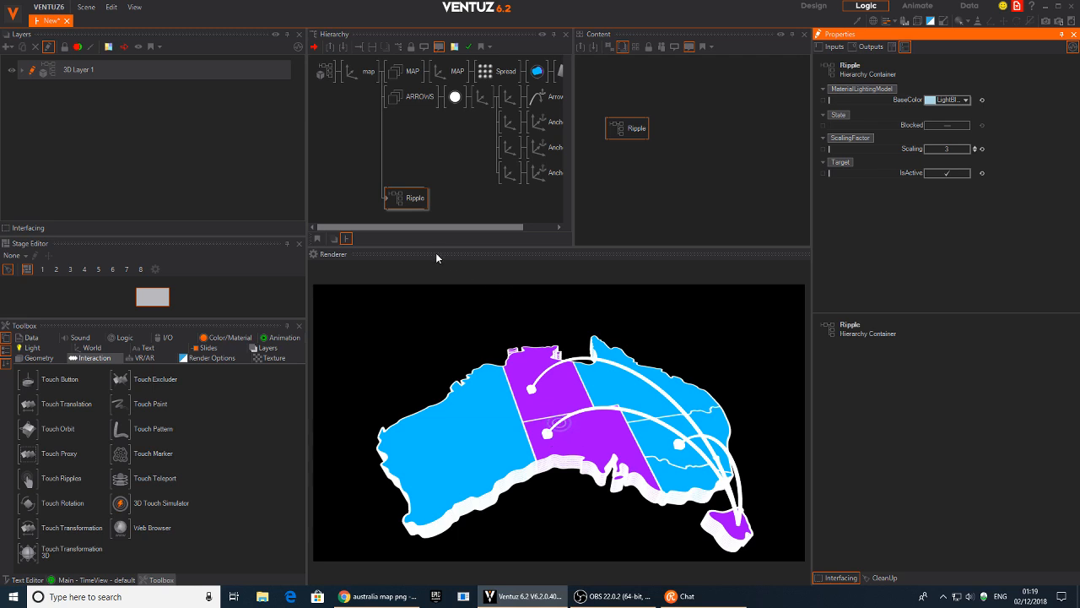
{"action": "left_click", "coordinate": [401, 198]}
{"action": "type", "text": "ax"}
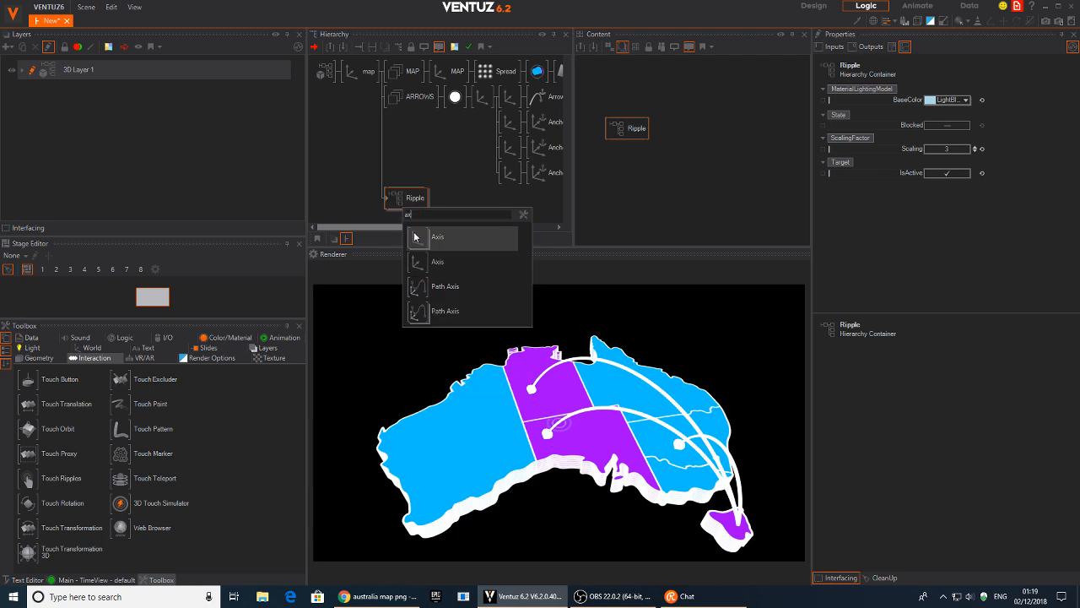
{"action": "left_click", "coordinate": [432, 166]}
- Move the Ripple container behind the last Anchor1 in the ARROWS group
{"action": "middle_click_drag", "start_coordinate": [486, 182], "coordinate": [432, 147]}
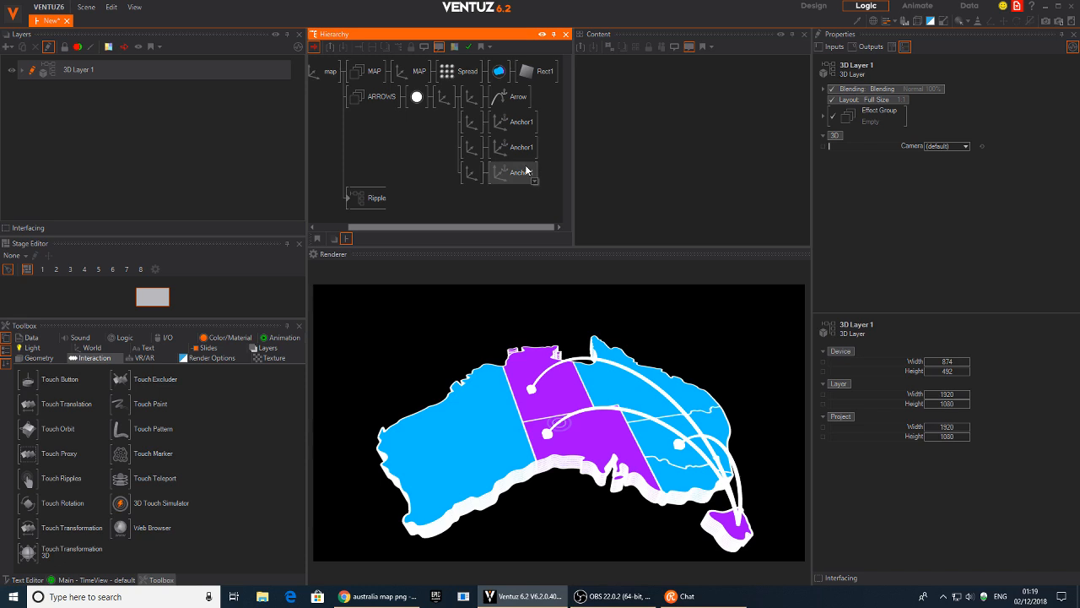
{"action": "left_click", "coordinate": [376, 197]}
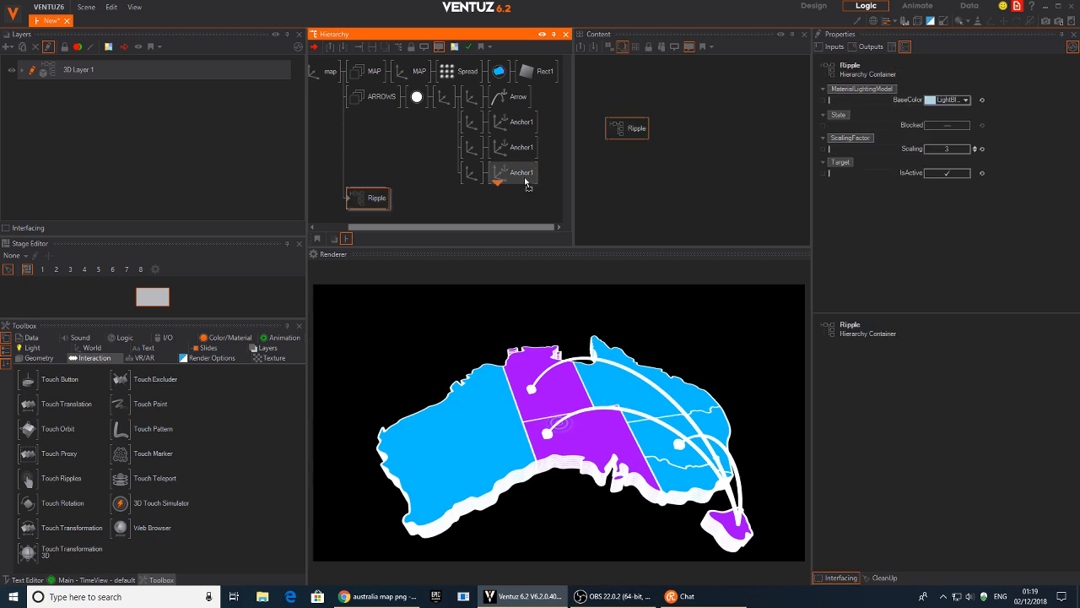
{"action": "left_click", "coordinate": [537, 174]}
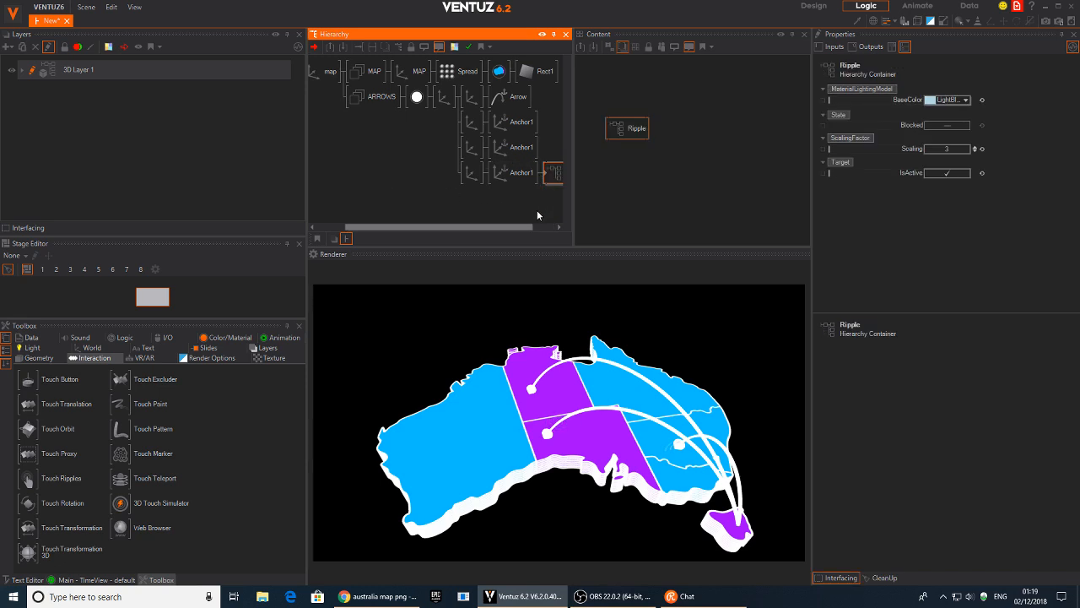
- Insert an Axis between the last Anchor1 and the Ripple, and set its X rotation to 79
{"action": "key", "text": "Tab"}
{"action": "type", "text": "ax"}
{"action": "left_click", "coordinate": [537, 230]}
{"action": "left_click", "coordinate": [520, 175]}
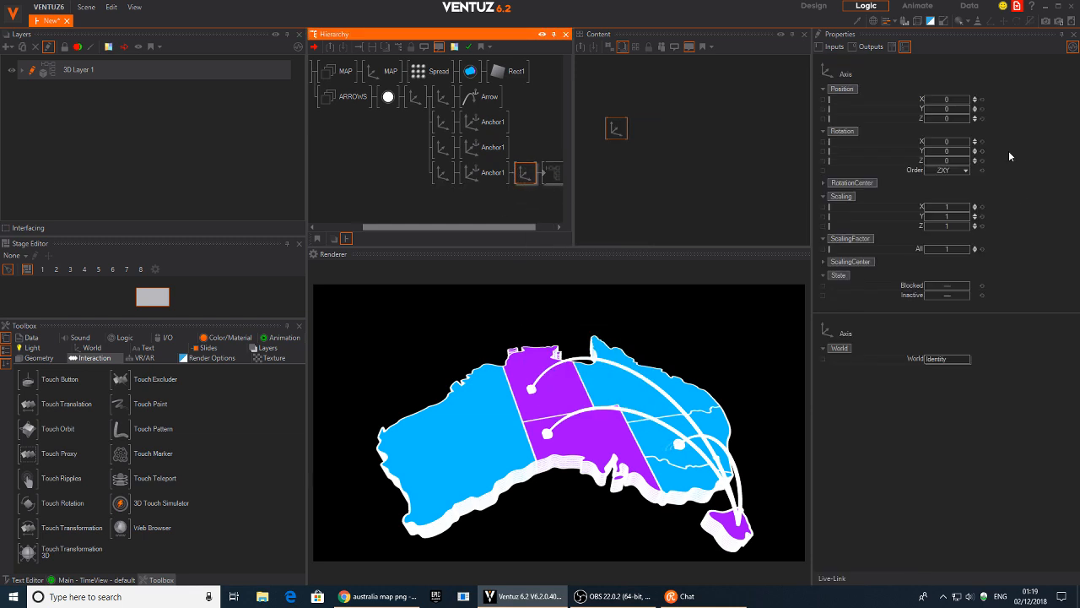
{"action": "left_click", "coordinate": [948, 109]}
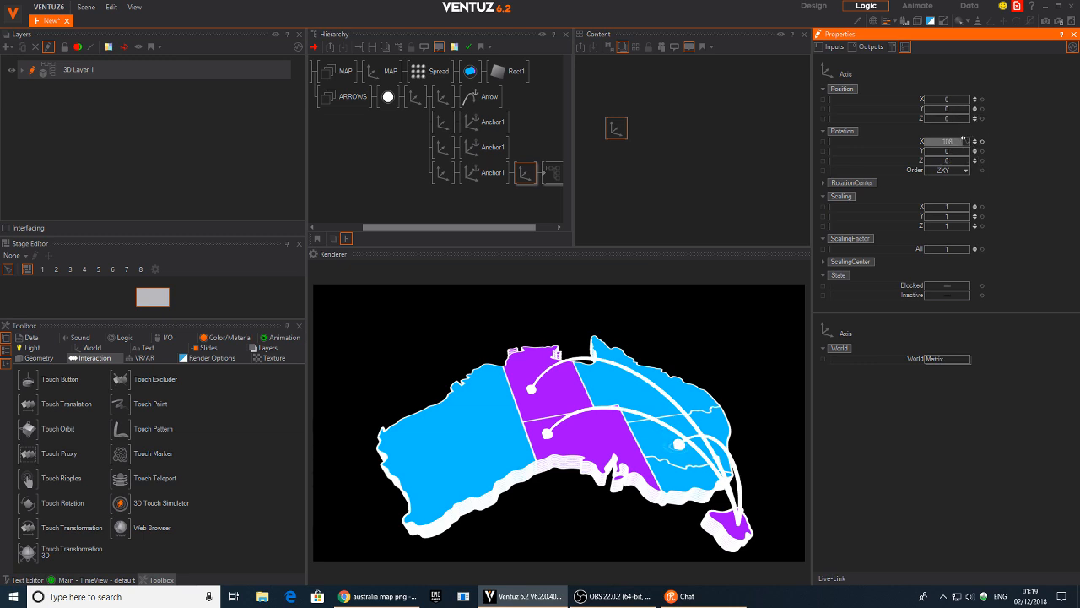
- Select the Arrow, vary its shaft Length to preview the arcs with the ripple, and return it to 100%
{"action": "left_click", "coordinate": [492, 173]}
{"action": "left_click", "coordinate": [482, 96]}
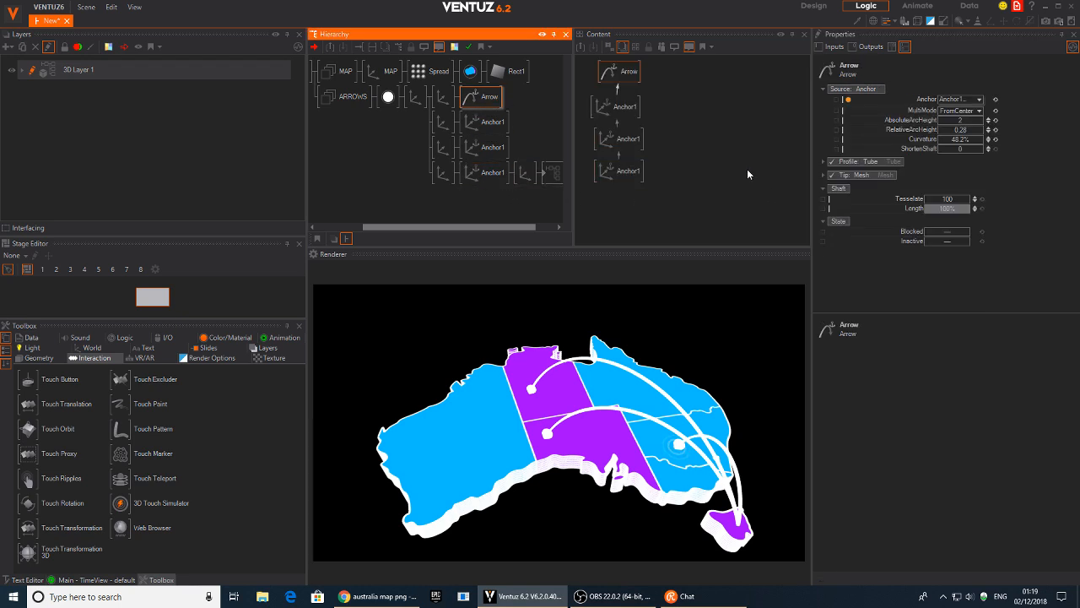
{"action": "left_click", "coordinate": [623, 77]}
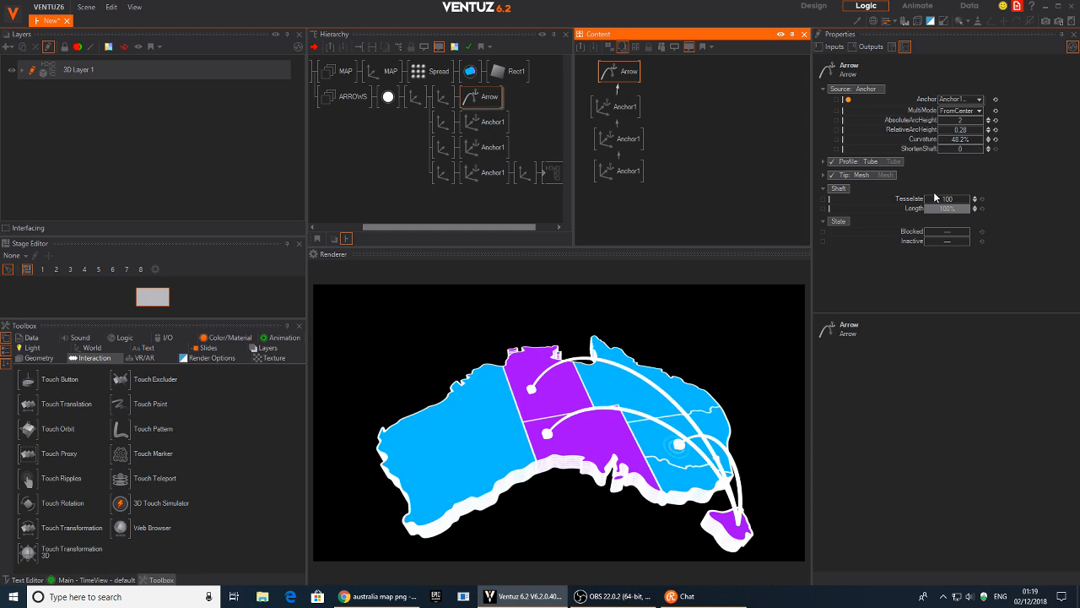
{"action": "mouse_move", "coordinate": [957, 208]}
{"action": "left_mouse_down"}
{"action": "mouse_move", "coordinate": [936, 207]}
{"action": "mouse_move", "coordinate": [970, 217]}
{"action": "left_mouse_up"}
- Copy the rotated Axis and Ripple onto the other two Anchor1 branches, and preview the Arrow's shaft Length, returning it to 100%
{"action": "left_click_drag", "start_coordinate": [516, 175], "coordinate": [494, 124]}
{"action": "left_click", "coordinate": [495, 150]}
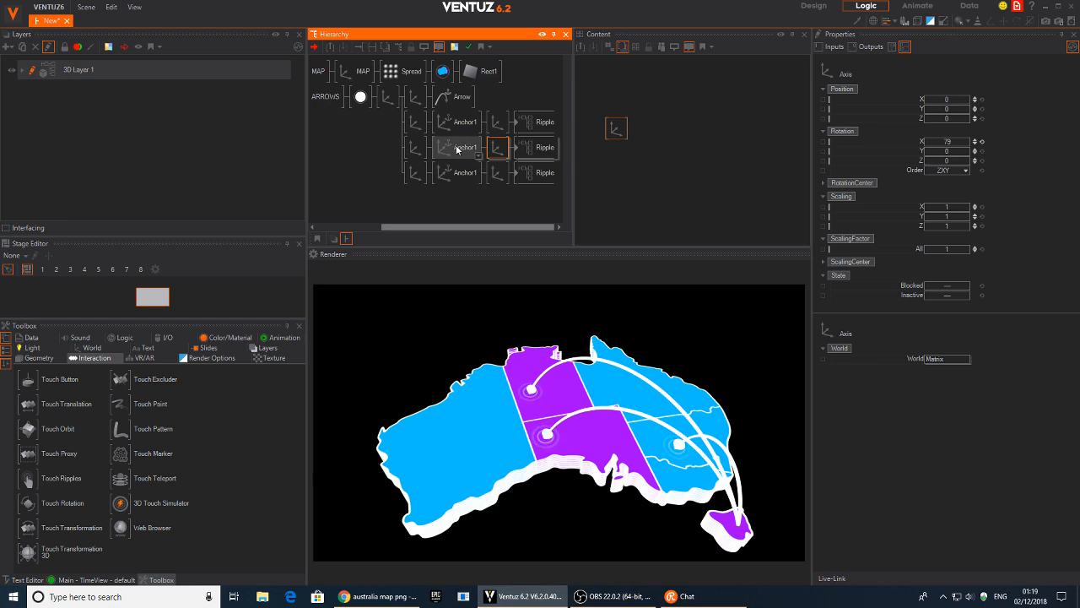
{"action": "left_click", "coordinate": [456, 97]}
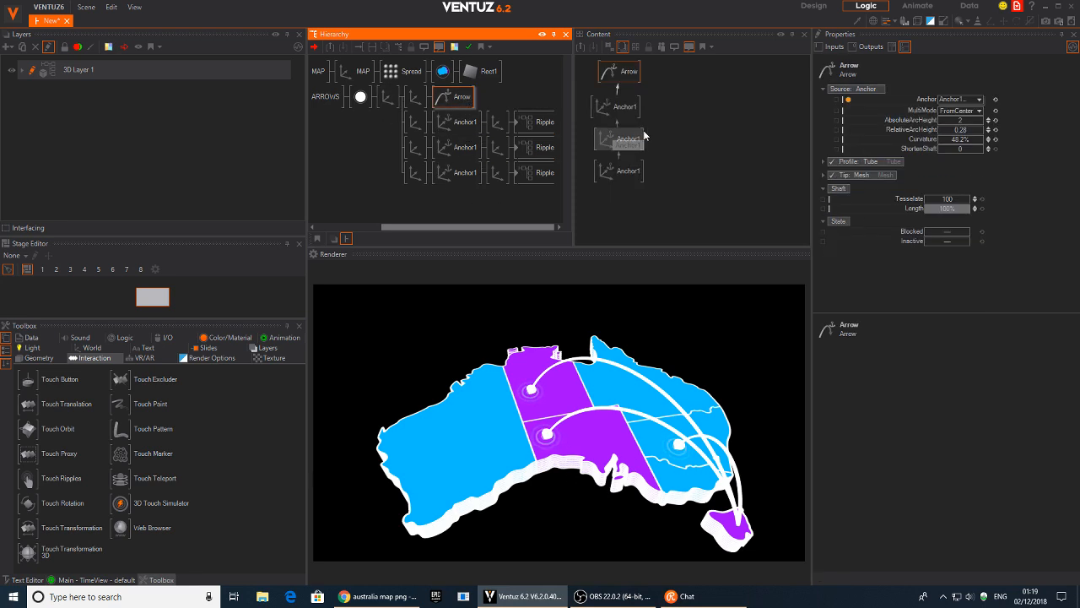
{"action": "left_click", "coordinate": [616, 73]}
{"action": "mouse_move", "coordinate": [957, 208]}
{"action": "left_mouse_down"}
{"action": "mouse_move", "coordinate": [969, 211]}
{"action": "mouse_move", "coordinate": [924, 205]}
{"action": "mouse_move", "coordinate": [968, 206]}
{"action": "left_mouse_up"}
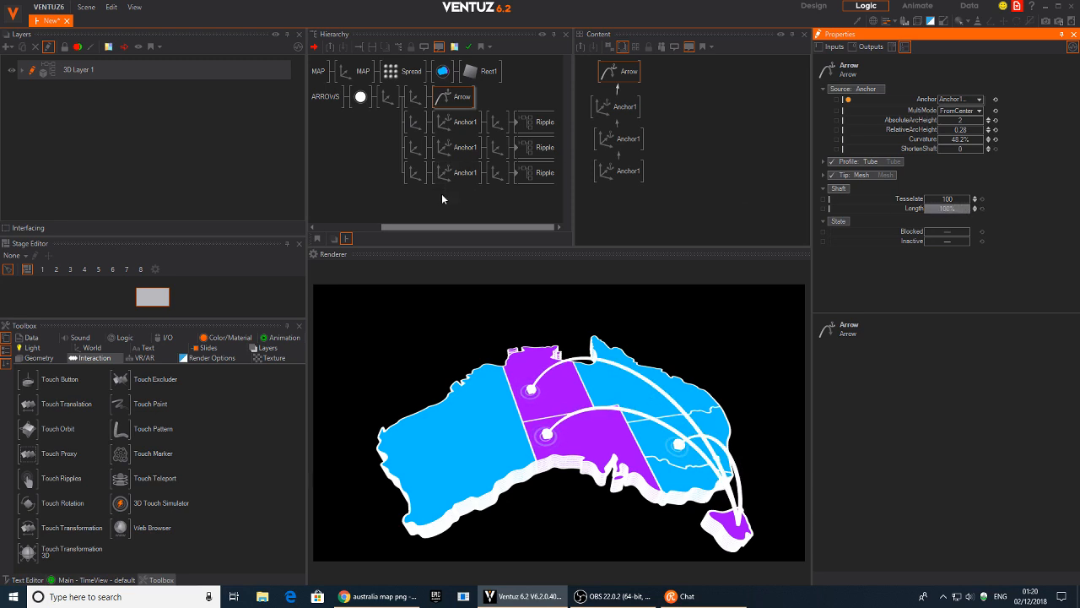
- Set the X position of the Axis holding the first Anchor1 to -1.46
{"action": "left_click", "coordinate": [456, 121]}
{"action": "left_click", "coordinate": [415, 121]}
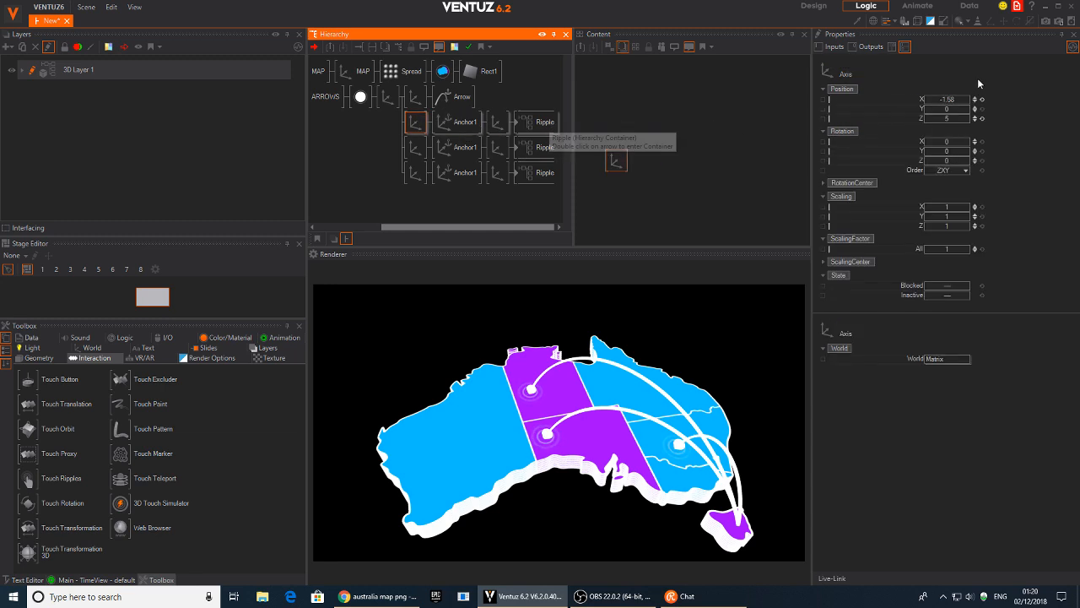
{"action": "mouse_move", "coordinate": [946, 101]}
{"action": "left_mouse_down"}
{"action": "mouse_move", "coordinate": [924, 102]}
{"action": "mouse_move", "coordinate": [941, 99]}
{"action": "left_mouse_up"}
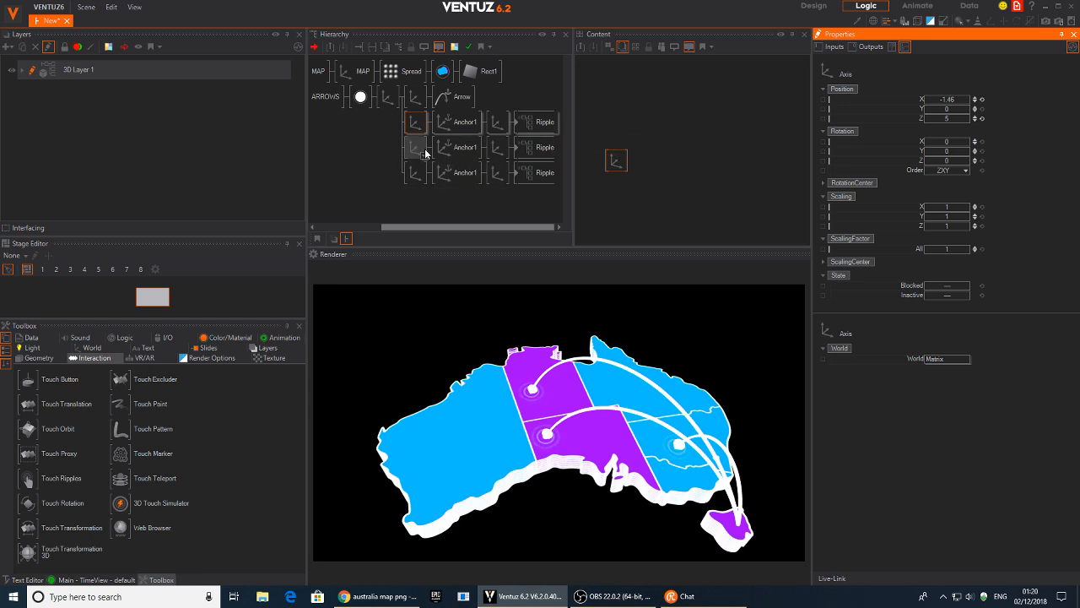
- Push the whole map back by setting the map Axis's Z position to 8
{"action": "left_click", "coordinate": [369, 133]}
{"action": "middle_click_drag", "start_coordinate": [379, 136], "coordinate": [444, 127]}
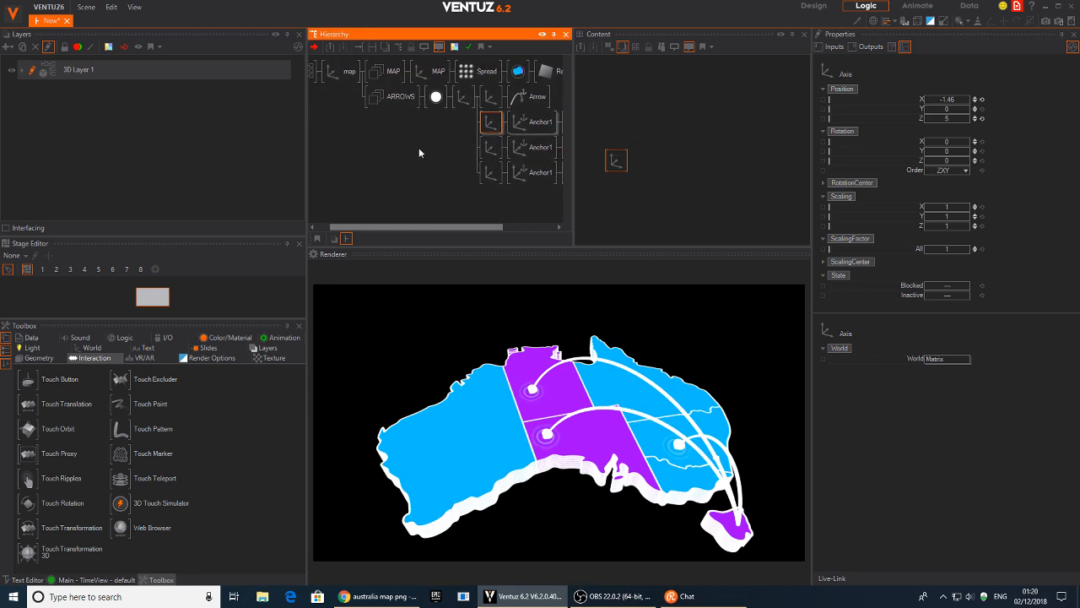
{"action": "left_click", "coordinate": [342, 71]}
{"action": "left_click_drag", "start_coordinate": [947, 118], "coordinate": [968, 118]}
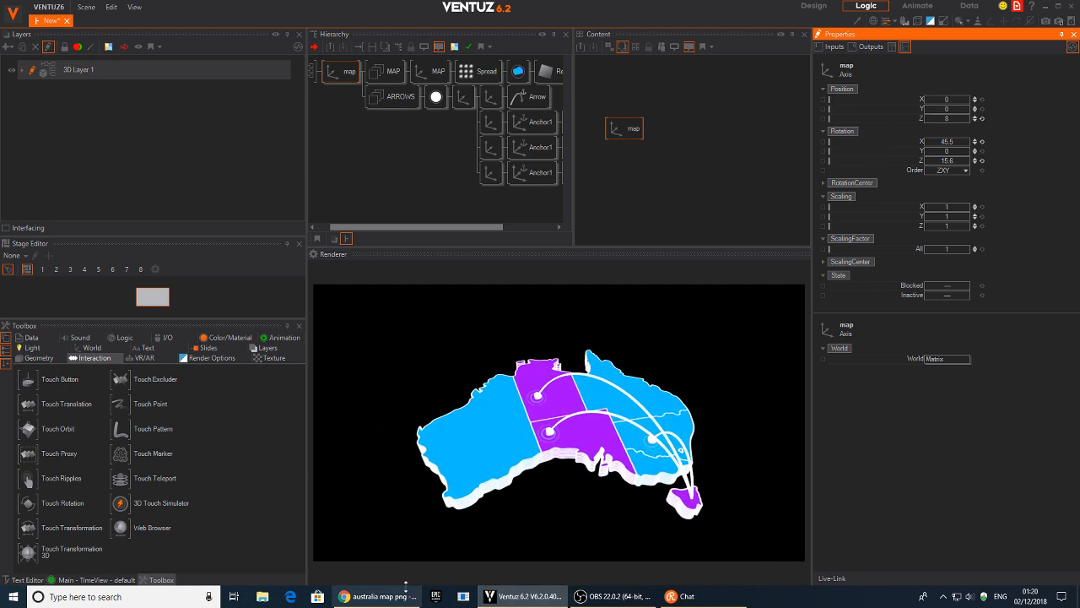
- Switch to Chrome and search for "gradient background" images
{"action": "left_click", "coordinate": [389, 597]}
{"action": "left_click", "coordinate": [556, 48]}
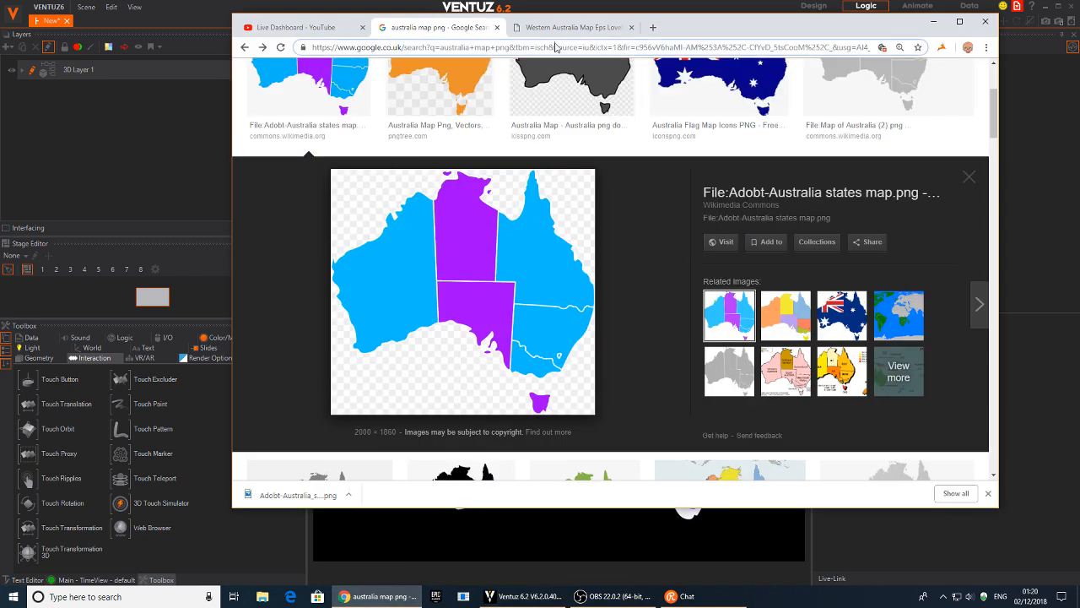
{"action": "type", "text": "gradient map"}
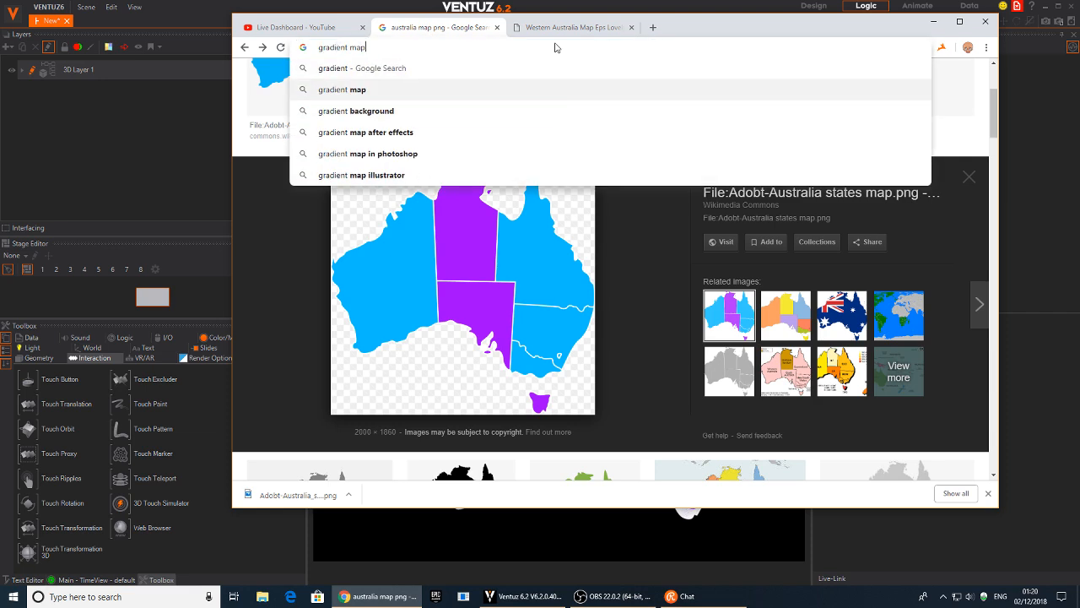
{"action": "key", "text": "Down"}
{"action": "key", "text": "Return"}
{"action": "left_click", "coordinate": [381, 122]}
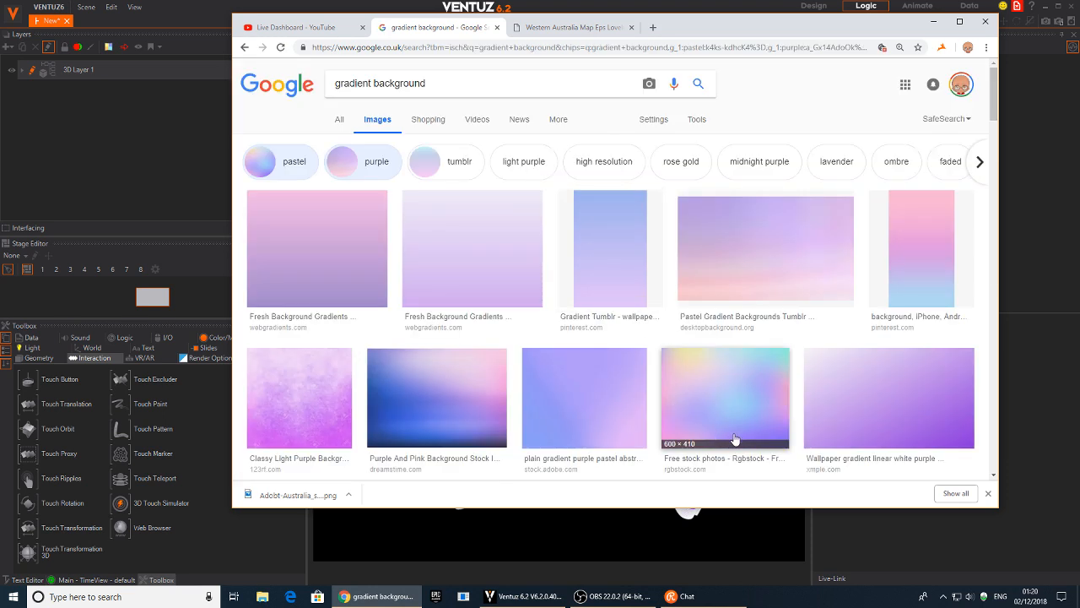
- Save the blue-pink Gradient Wallpapers image from Wallpaper Cave to the Desktop as tmx6W6N.png and switch back to Ventuz
{"action": "scroll", "coordinate": [724, 318], "scroll_direction": "down", "scroll_amount": 3}
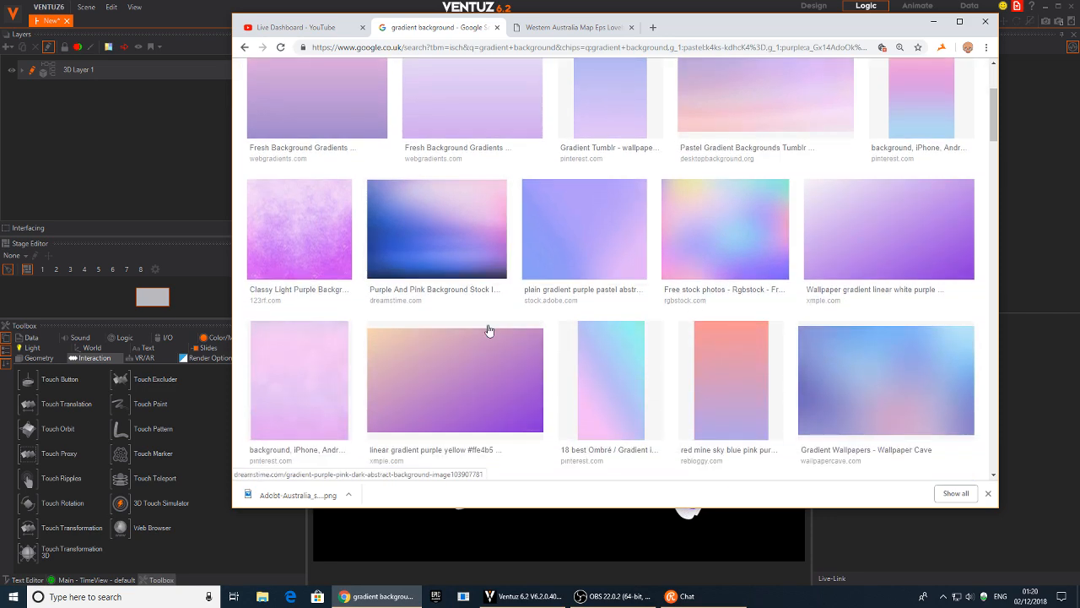
{"action": "left_click", "coordinate": [896, 387]}
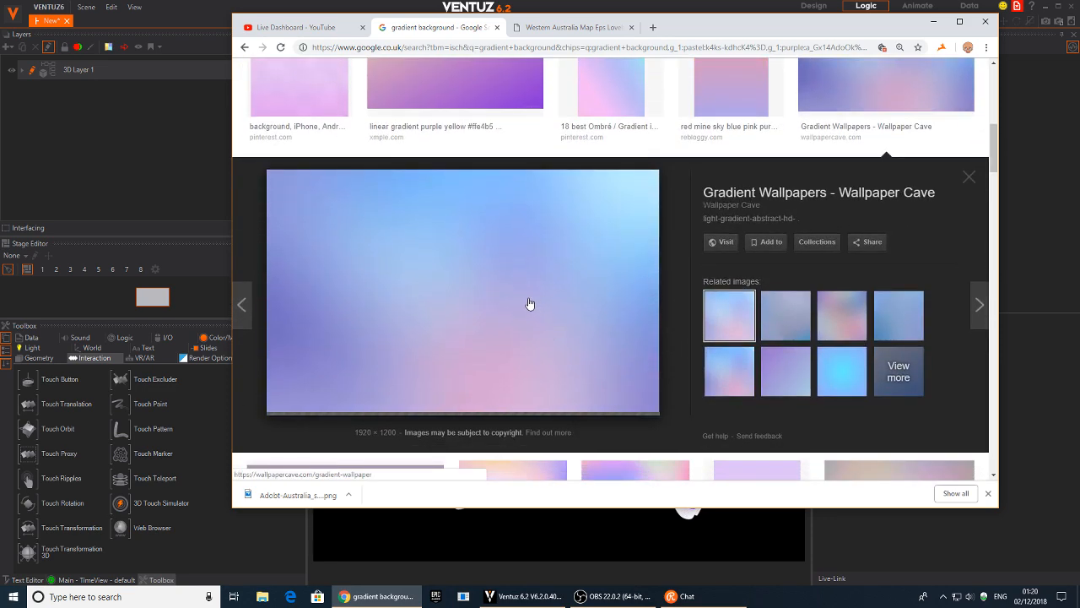
{"action": "right_click", "coordinate": [543, 238]}
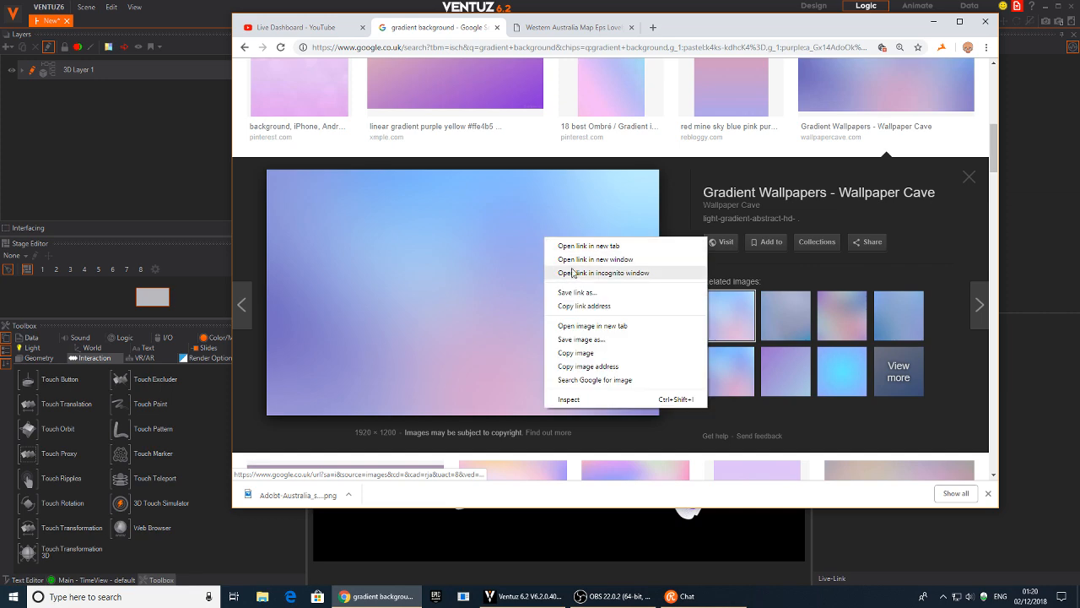
{"action": "left_click", "coordinate": [590, 343]}
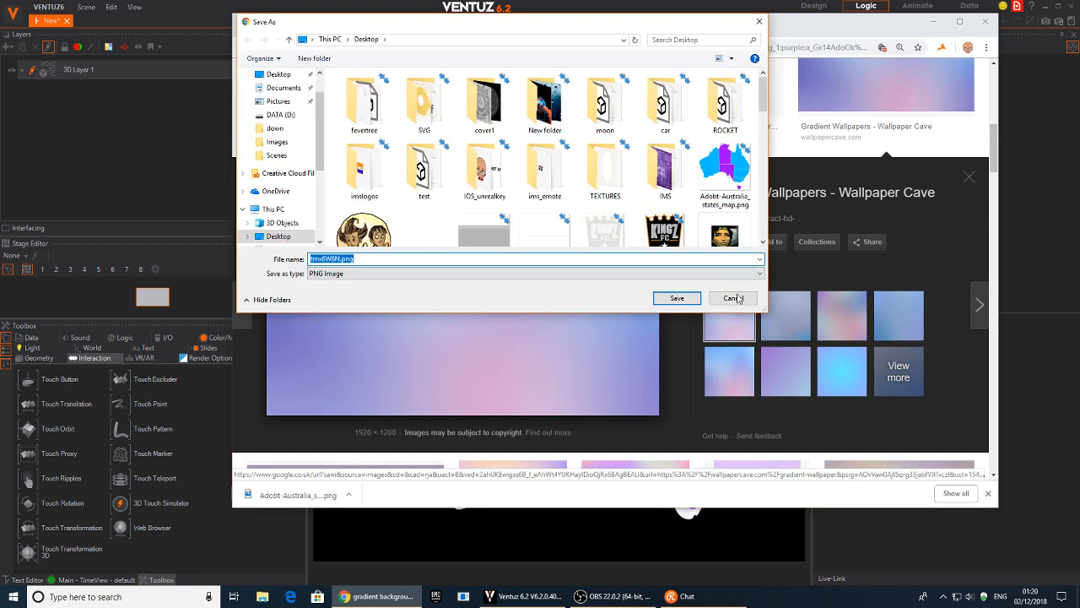
{"action": "left_click", "coordinate": [677, 300]}
{"action": "left_click", "coordinate": [75, 96]}
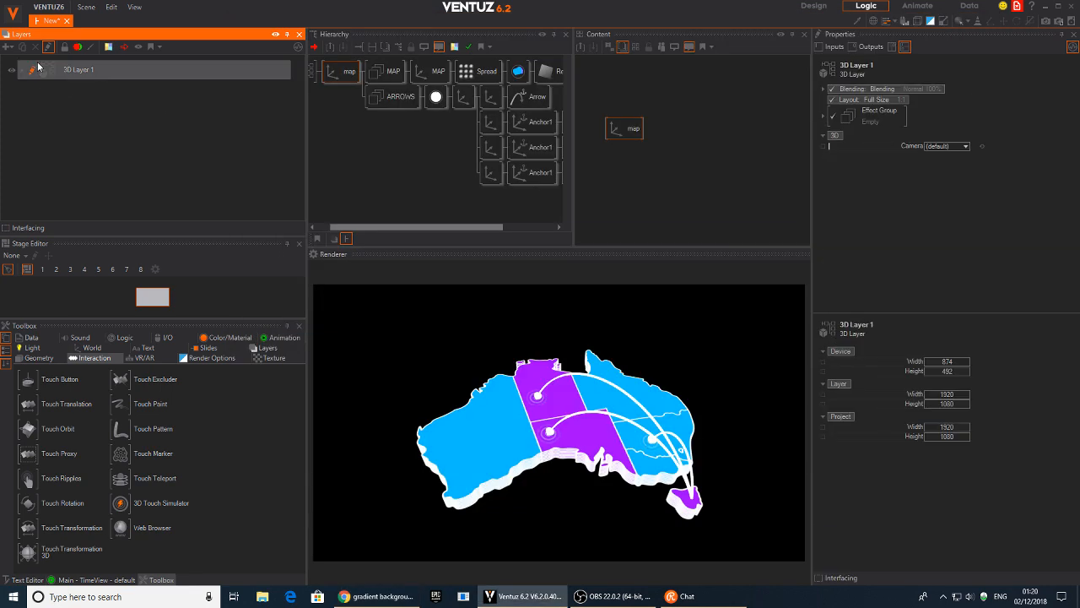
- Add a new Axis directly under 3D Layer 1, above the map branch, and attach a Sphere to it
{"action": "left_click", "coordinate": [7, 47]}
{"action": "mouse_move", "coordinate": [59, 99]}
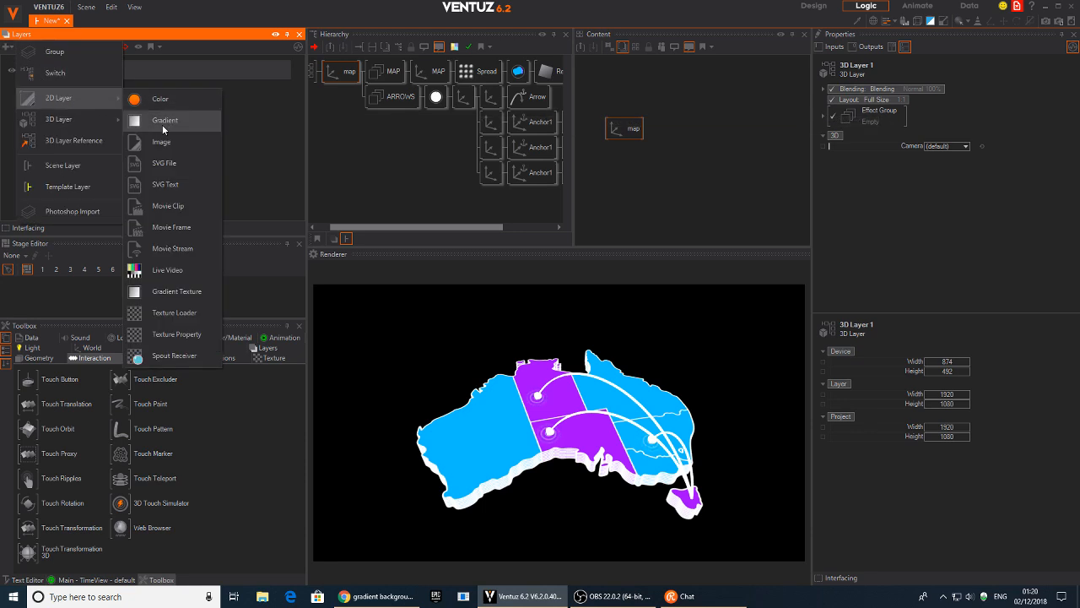
{"action": "left_click_drag", "start_coordinate": [344, 99], "coordinate": [363, 121]}
{"action": "double_click", "coordinate": [369, 126]}
{"action": "type", "text": "ax"}
{"action": "left_click", "coordinate": [403, 157]}
{"action": "left_click", "coordinate": [356, 87]}
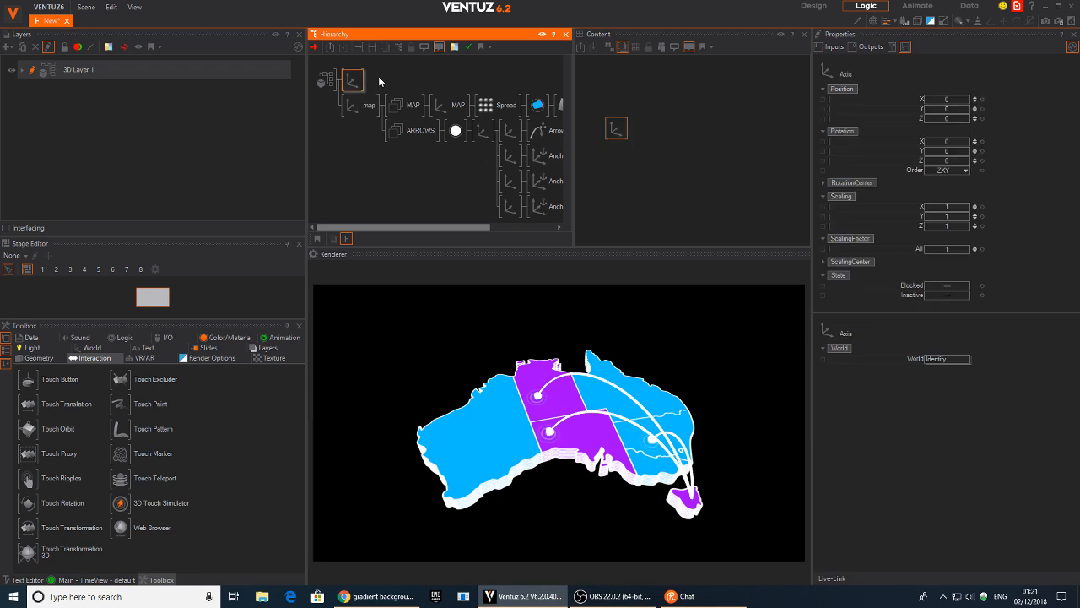
{"action": "double_click", "coordinate": [378, 76]}
{"action": "type", "text": "sp"}
{"action": "left_click", "coordinate": [396, 131]}
- Insert a Color Solid material between the new Axis and the Sphere
{"action": "left_click", "coordinate": [366, 83]}
{"action": "double_click", "coordinate": [374, 89]}
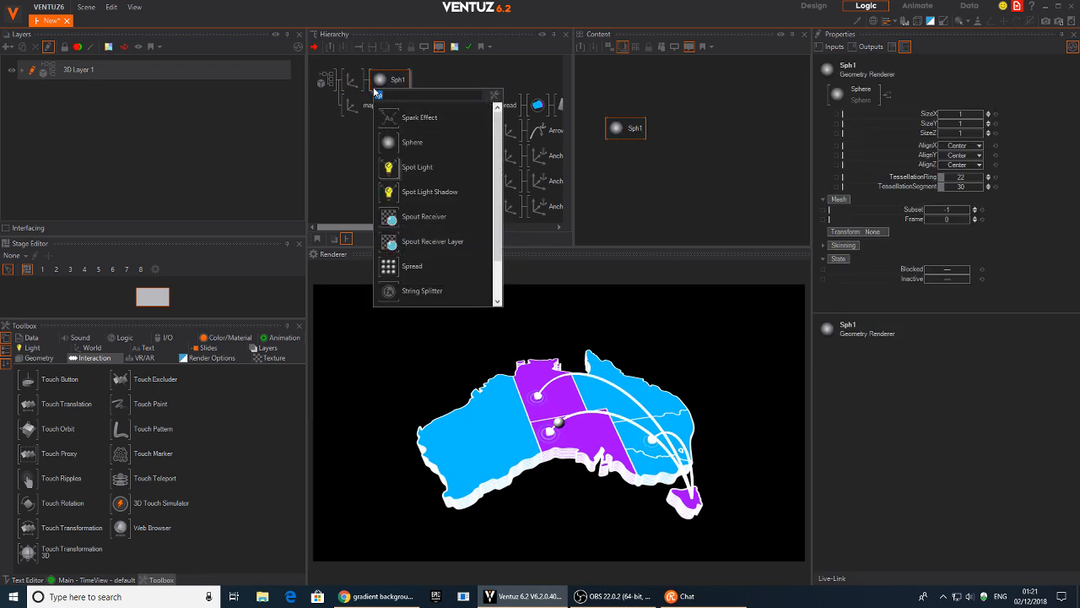
{"action": "type", "text": "col"}
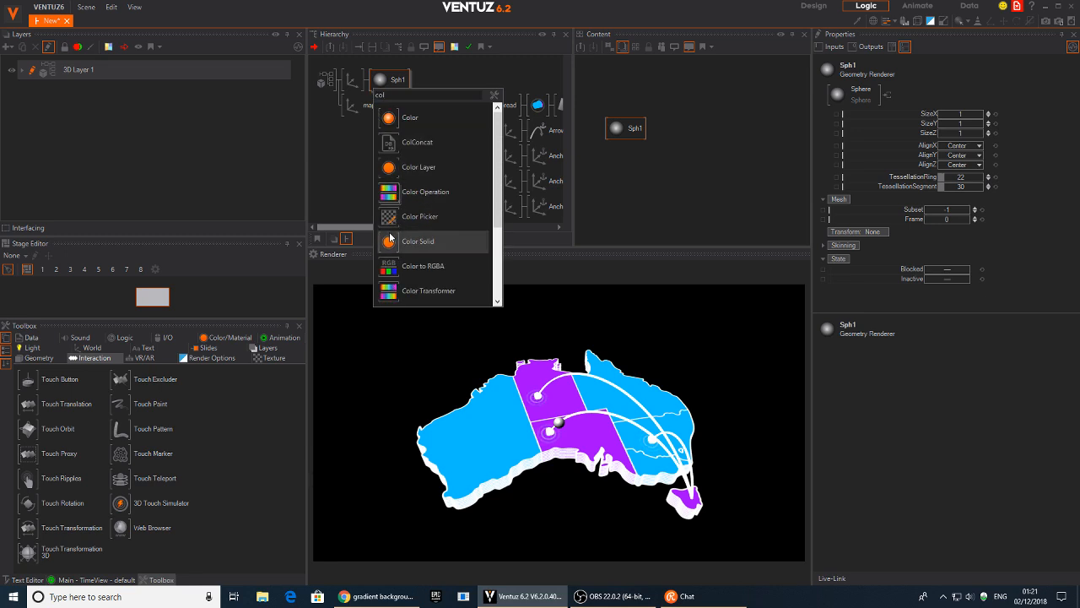
{"action": "left_click", "coordinate": [390, 242]}
{"action": "left_click", "coordinate": [378, 83]}
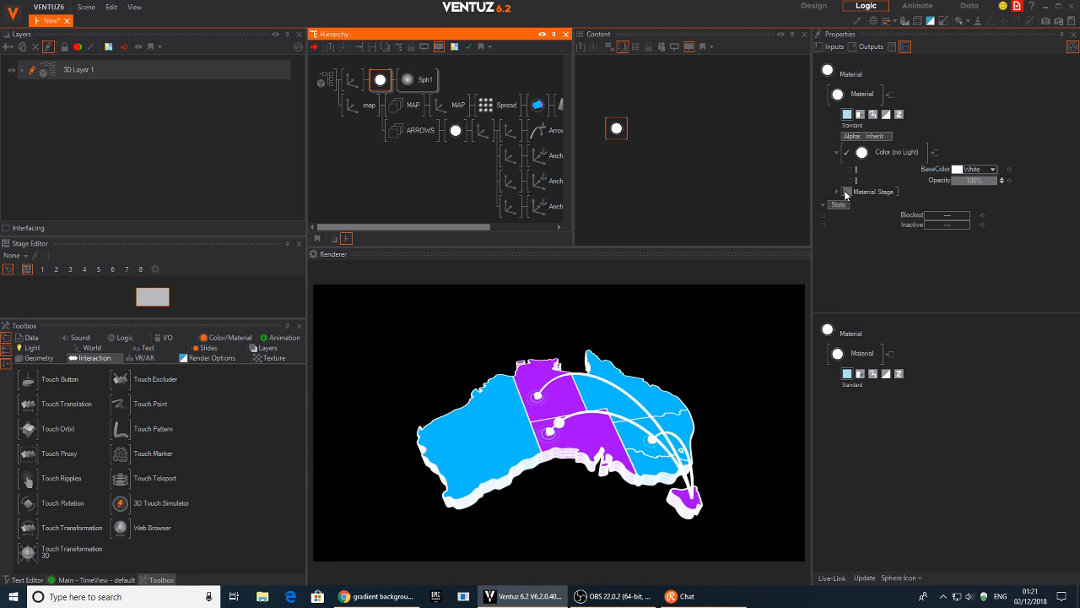
- Add a Base texture stage to the sphere's material and load tmx6W6N.png from the Desktop into it
{"action": "left_click", "coordinate": [846, 193]}
{"action": "mouse_move", "coordinate": [871, 194]}
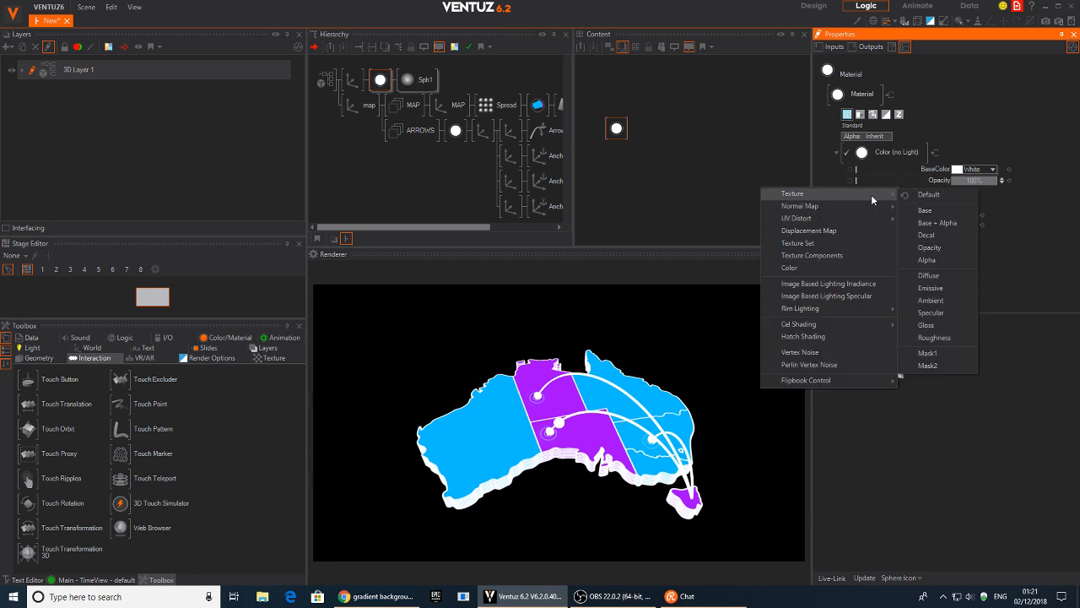
{"action": "left_click", "coordinate": [923, 222]}
{"action": "left_click", "coordinate": [875, 236]}
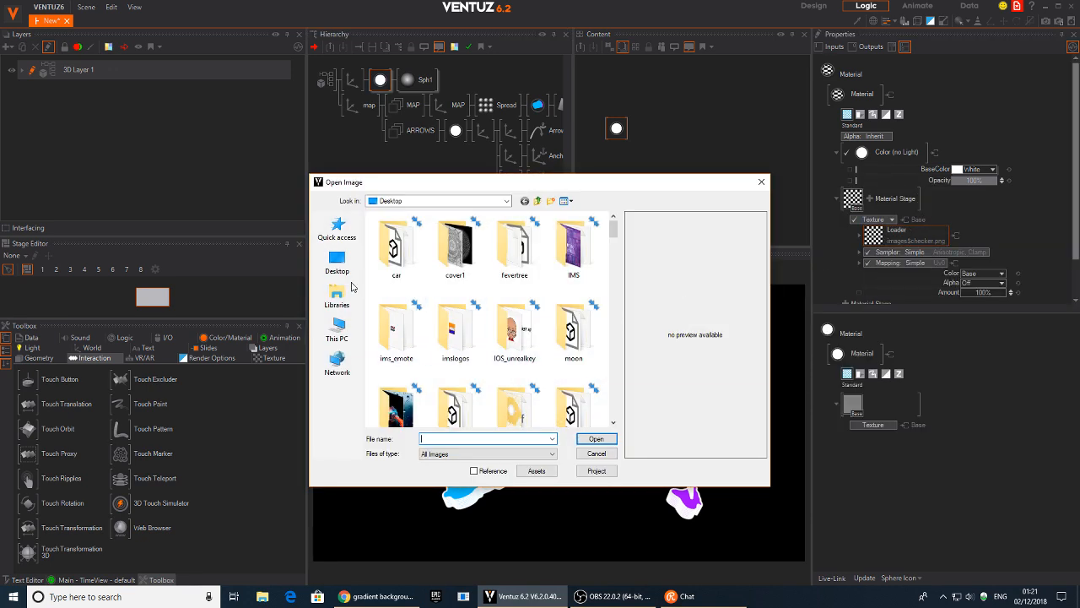
{"action": "left_click_drag", "start_coordinate": [615, 246], "coordinate": [611, 414]}
{"action": "left_click", "coordinate": [456, 222]}
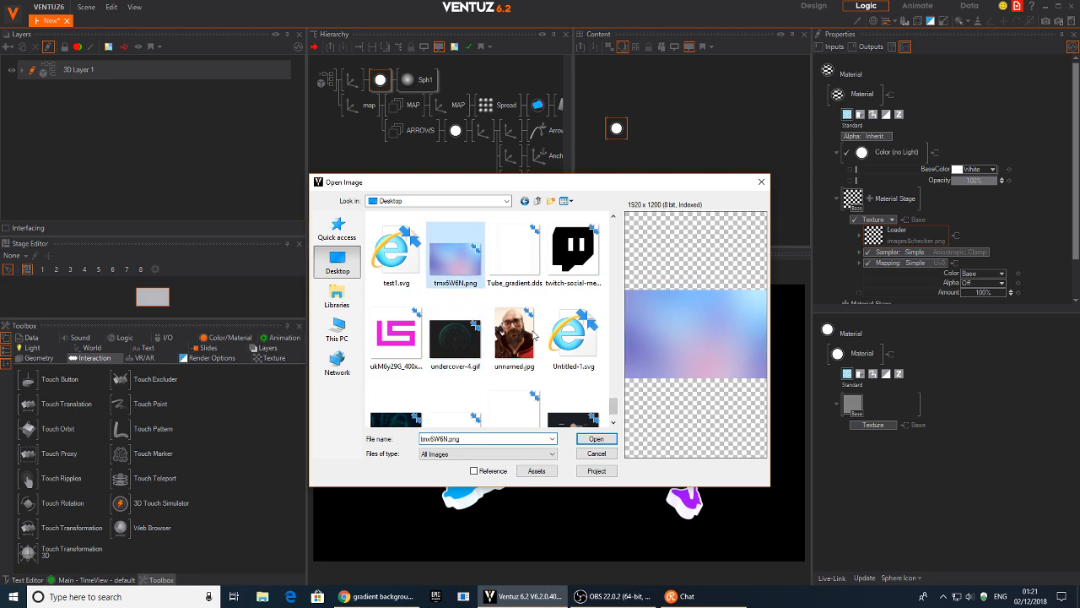
{"action": "left_click", "coordinate": [606, 439]}
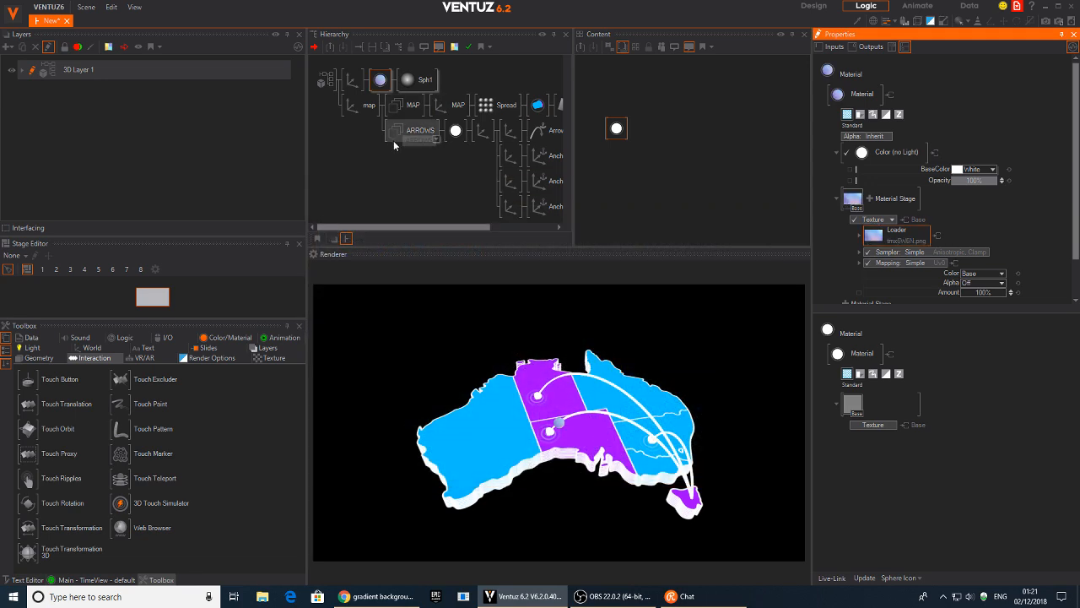
- Set the sphere Axis's overall scaling factor to 85.1
{"action": "left_click", "coordinate": [345, 80]}
{"action": "left_click_drag", "start_coordinate": [945, 250], "coordinate": [969, 246]}
- Examine the sphere material's alpha testing, Z-buffer, color write and alpha blending options
{"action": "left_click", "coordinate": [380, 81]}
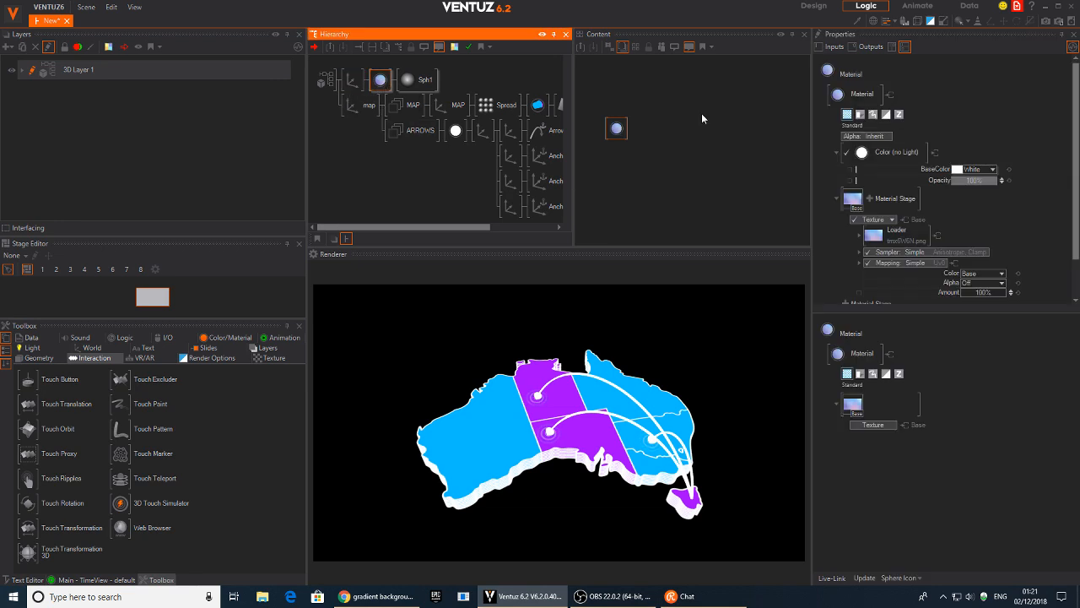
{"action": "left_click", "coordinate": [899, 114]}
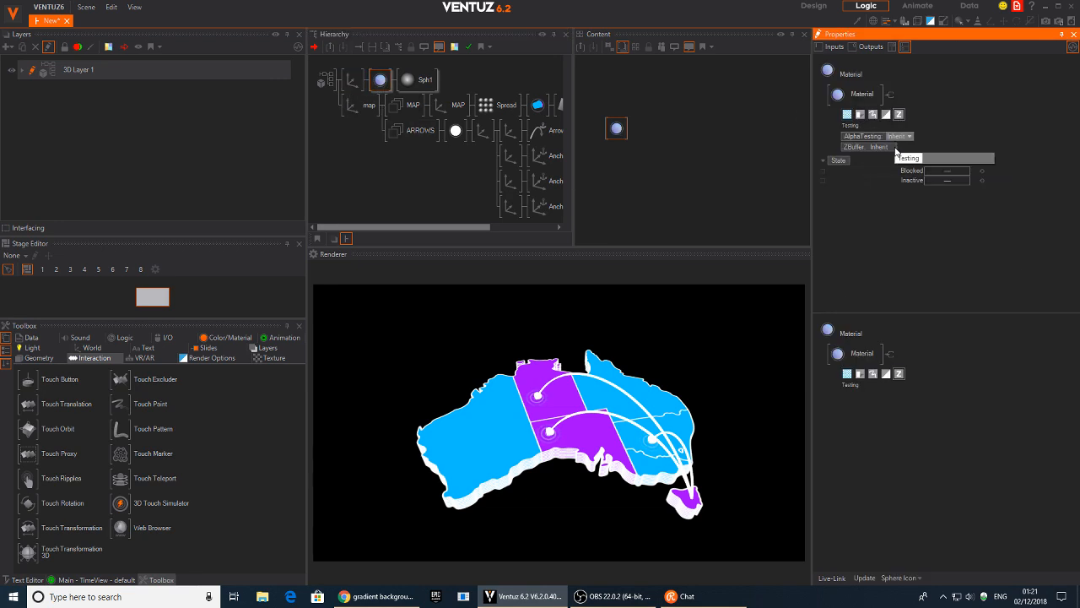
{"action": "left_click", "coordinate": [893, 147]}
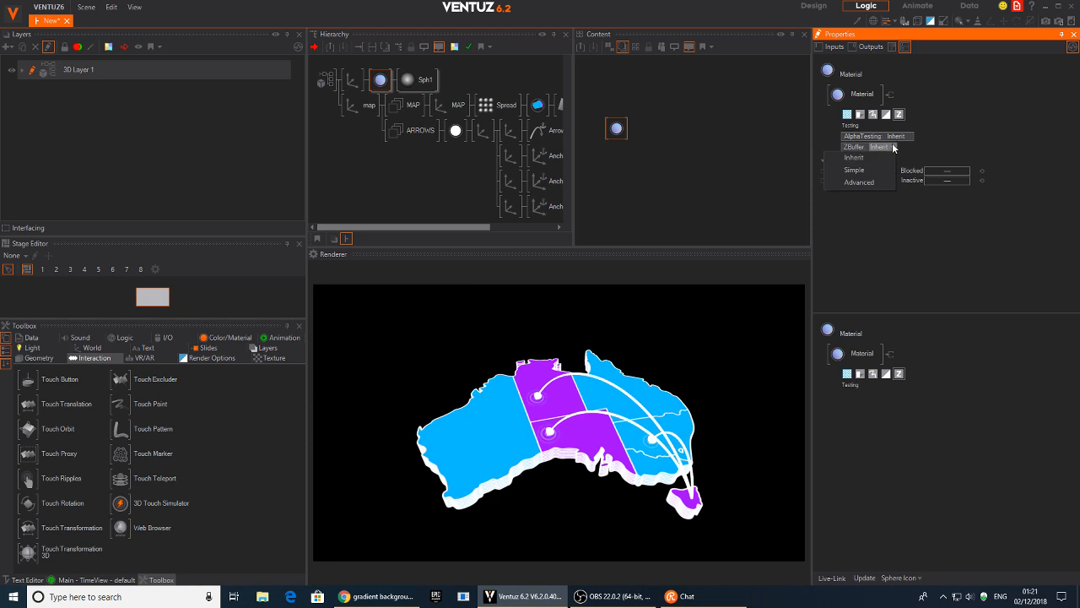
{"action": "left_click", "coordinate": [909, 138]}
{"action": "left_click", "coordinate": [909, 138]}
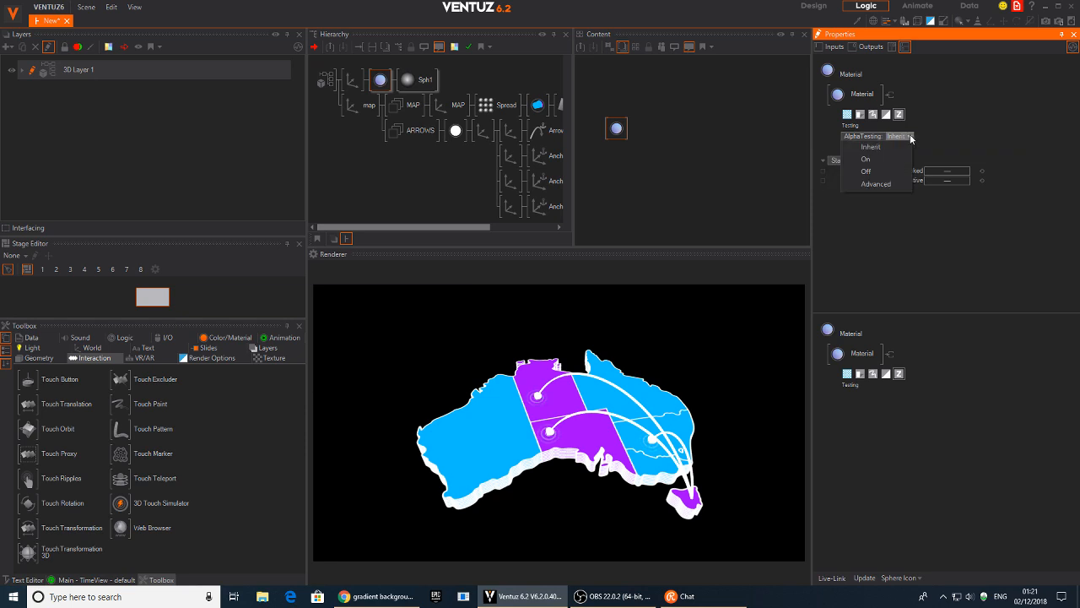
{"action": "left_click", "coordinate": [936, 126]}
{"action": "left_click", "coordinate": [885, 115]}
{"action": "left_click", "coordinate": [896, 136]}
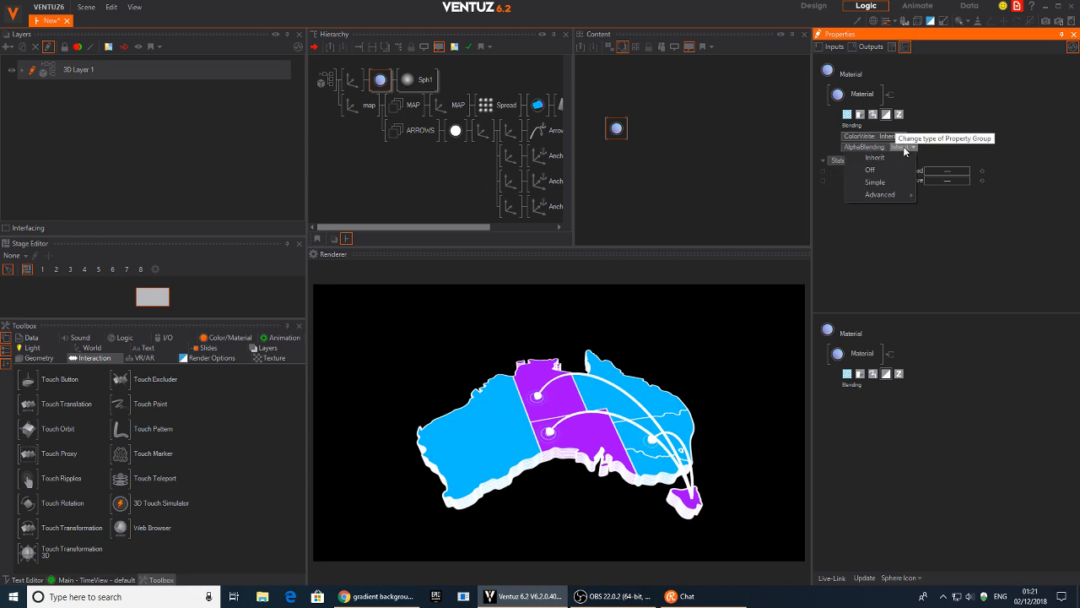
{"action": "left_click", "coordinate": [903, 146]}
{"action": "mouse_move", "coordinate": [902, 197]}
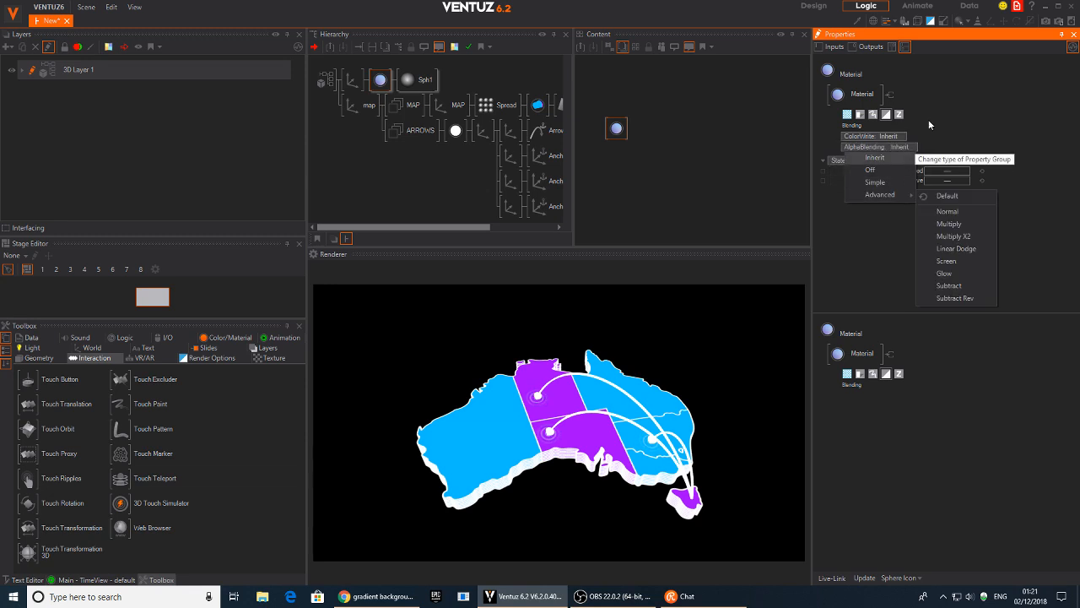
{"action": "left_click", "coordinate": [869, 169]}
- Set the sphere material's draw mode to Solid with Frontfaces culling so the sphere's inside is drawn
{"action": "left_click", "coordinate": [873, 115]}
{"action": "left_click", "coordinate": [884, 137]}
{"action": "left_click", "coordinate": [875, 162]}
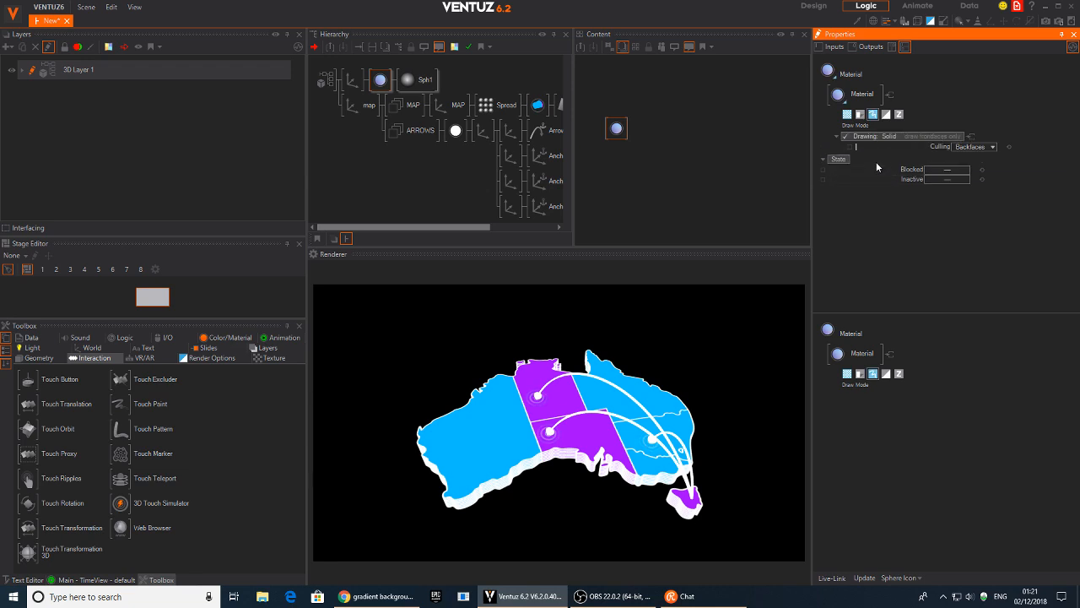
{"action": "left_click", "coordinate": [975, 146]}
{"action": "left_click", "coordinate": [959, 169]}
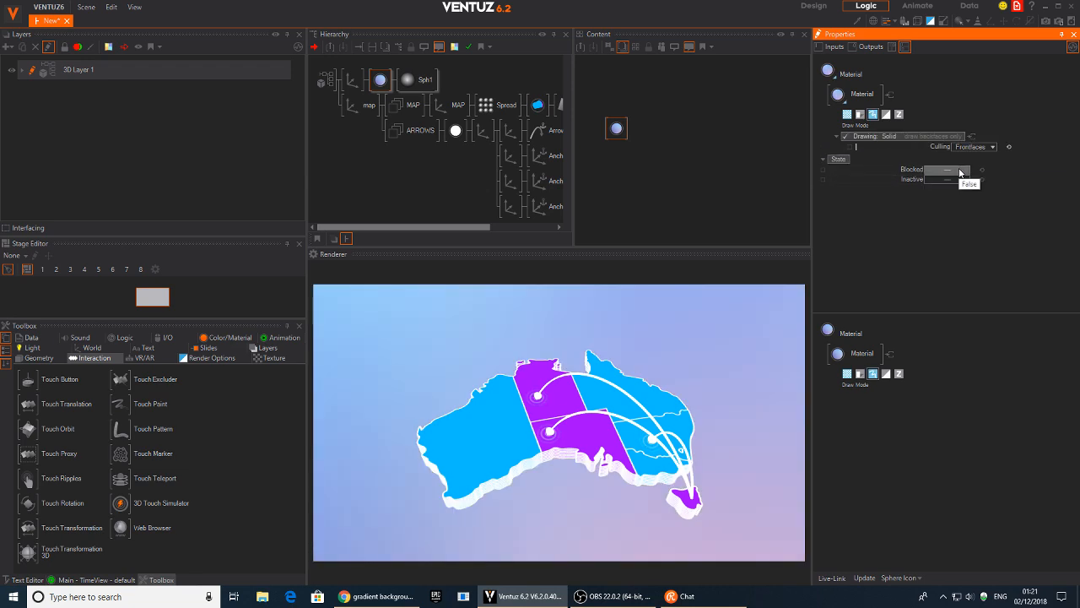
{"action": "left_click", "coordinate": [351, 82]}
{"action": "left_click_drag", "start_coordinate": [350, 82], "coordinate": [378, 102]}
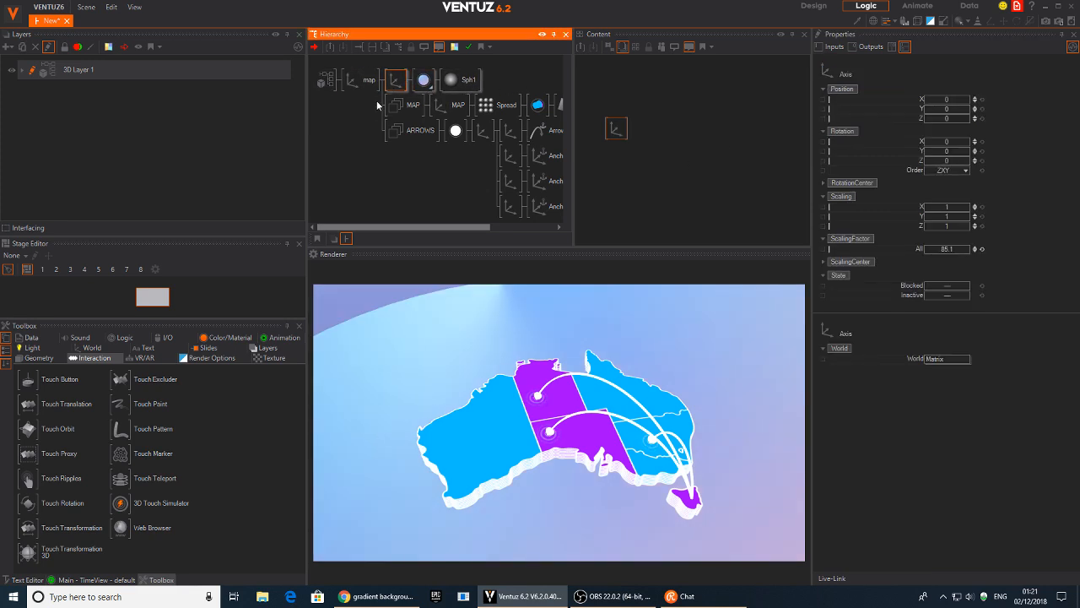
{"action": "left_click_drag", "start_coordinate": [369, 66], "coordinate": [365, 75]}
{"action": "left_click", "coordinate": [359, 105]}
- Rotate the background sphere's Axis to X 22 and Z 49, keeping Y at 0
{"action": "left_click", "coordinate": [351, 80]}
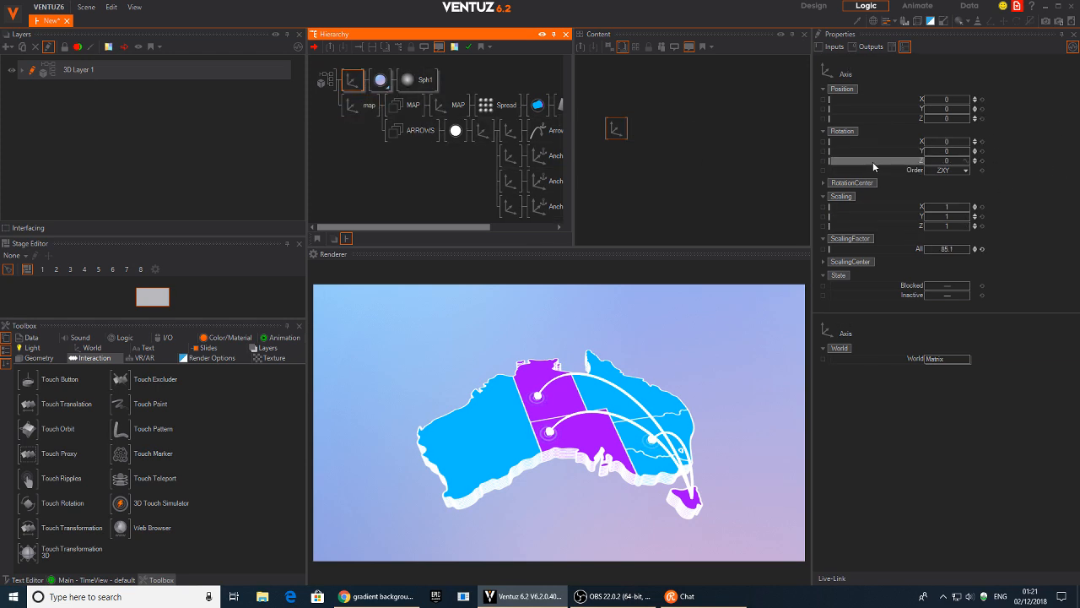
{"action": "mouse_move", "coordinate": [947, 152]}
{"action": "left_mouse_down"}
{"action": "mouse_move", "coordinate": [969, 150]}
{"action": "mouse_move", "coordinate": [924, 147]}
{"action": "mouse_move", "coordinate": [969, 155]}
{"action": "mouse_move", "coordinate": [936, 151]}
{"action": "mouse_move", "coordinate": [954, 152]}
{"action": "mouse_move", "coordinate": [946, 161]}
{"action": "left_mouse_up"}
{"action": "left_click", "coordinate": [981, 161]}
{"action": "left_click", "coordinate": [982, 151]}
{"action": "mouse_move", "coordinate": [959, 146]}
{"action": "left_mouse_down"}
{"action": "mouse_move", "coordinate": [969, 142]}
{"action": "mouse_move", "coordinate": [938, 146]}
{"action": "mouse_move", "coordinate": [946, 163]}
{"action": "mouse_move", "coordinate": [953, 158]}
{"action": "left_mouse_up"}
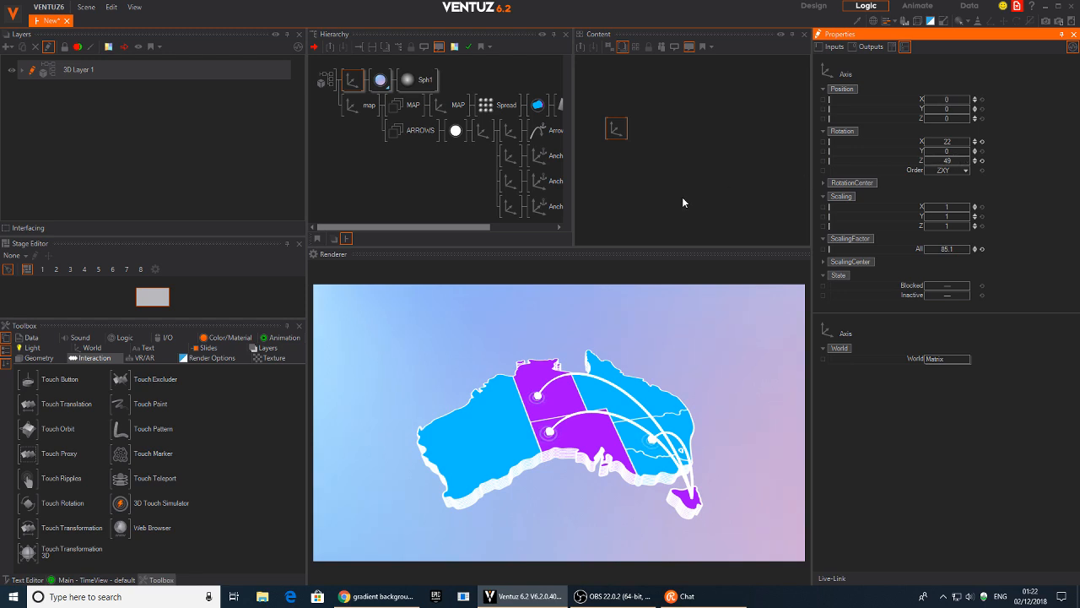
- Duplicate the MAP Axis branch, with its Spread, material and rectangle, inside the MAP group
{"action": "left_click", "coordinate": [373, 133]}
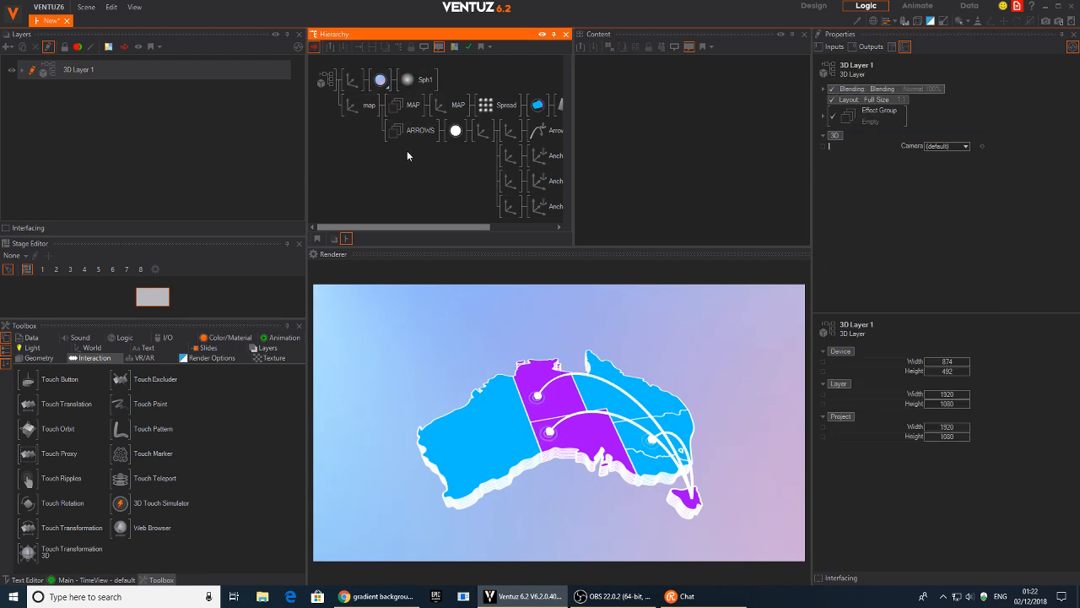
{"action": "mouse_move", "coordinate": [440, 156]}
{"action": "middle_mouse_down"}
{"action": "mouse_move", "coordinate": [373, 146]}
{"action": "mouse_move", "coordinate": [427, 154]}
{"action": "middle_mouse_up"}
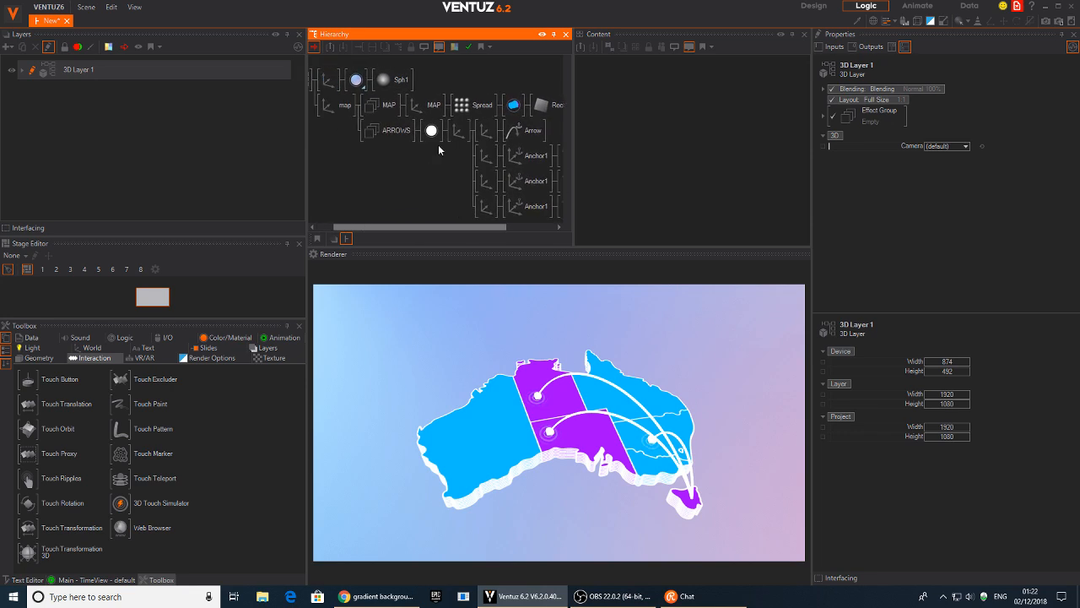
{"action": "left_click", "coordinate": [418, 105]}
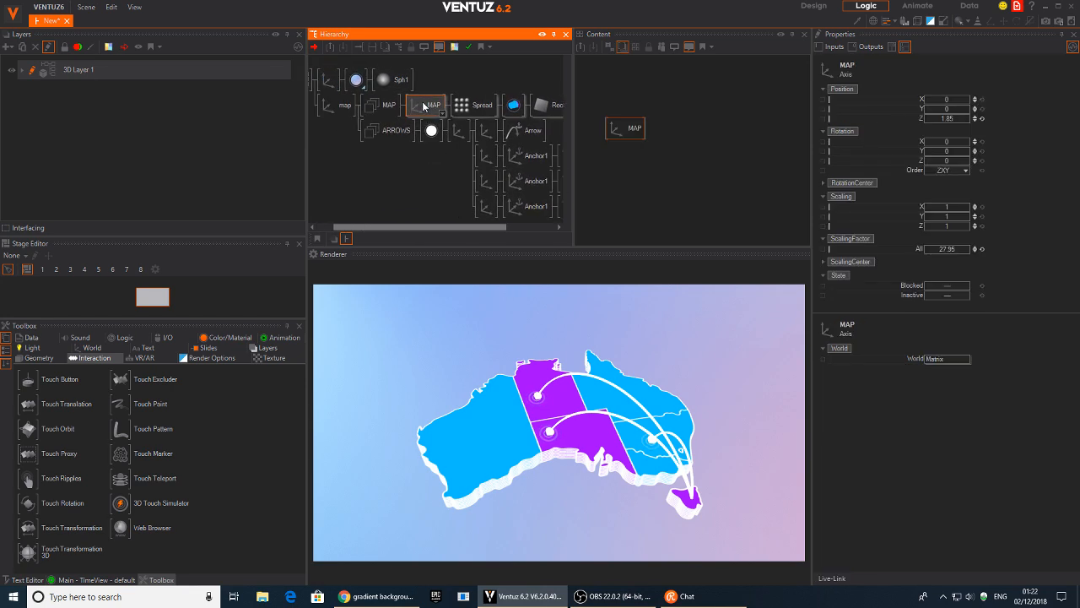
{"action": "left_click_drag", "start_coordinate": [421, 112], "coordinate": [436, 131], "text": "ctrl"}
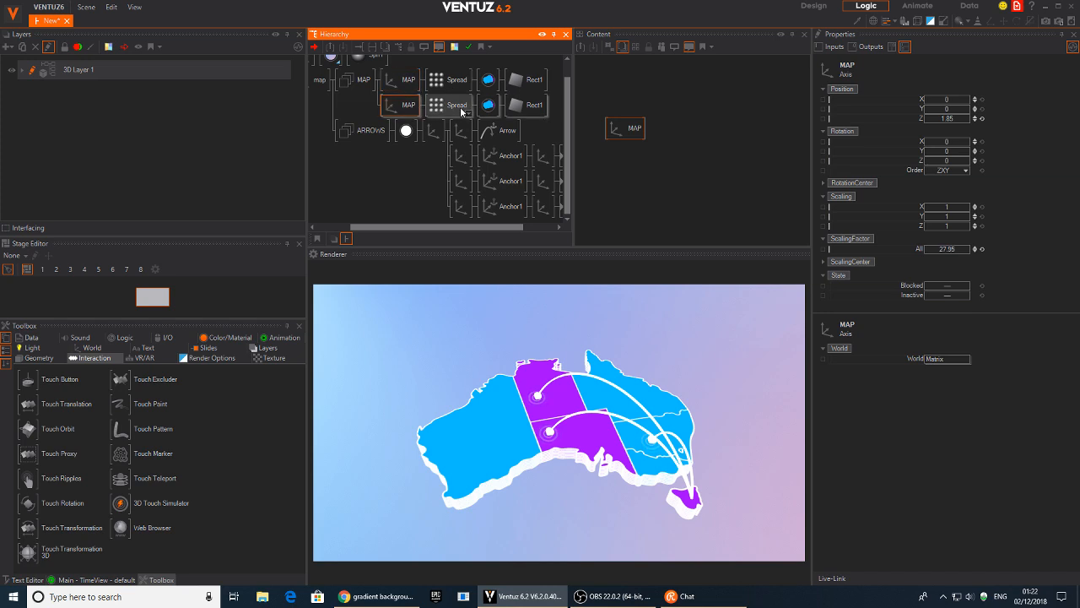
- Set the duplicated map material's base color to black and delete the Spread from that branch
{"action": "left_click", "coordinate": [487, 105]}
{"action": "left_click", "coordinate": [993, 169]}
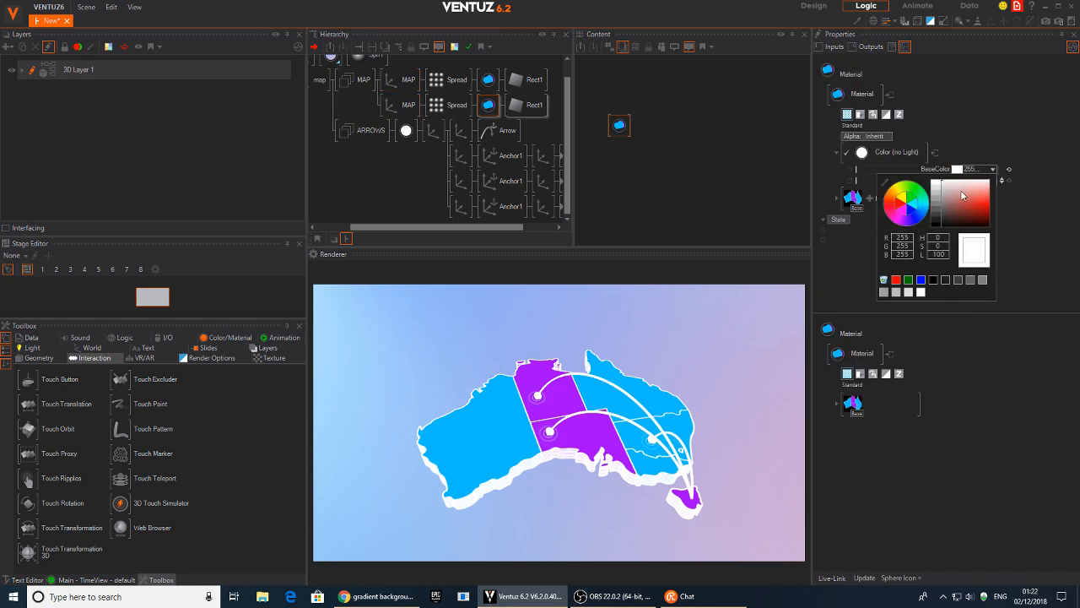
{"action": "left_click_drag", "start_coordinate": [963, 192], "coordinate": [864, 265]}
{"action": "left_click", "coordinate": [456, 105]}
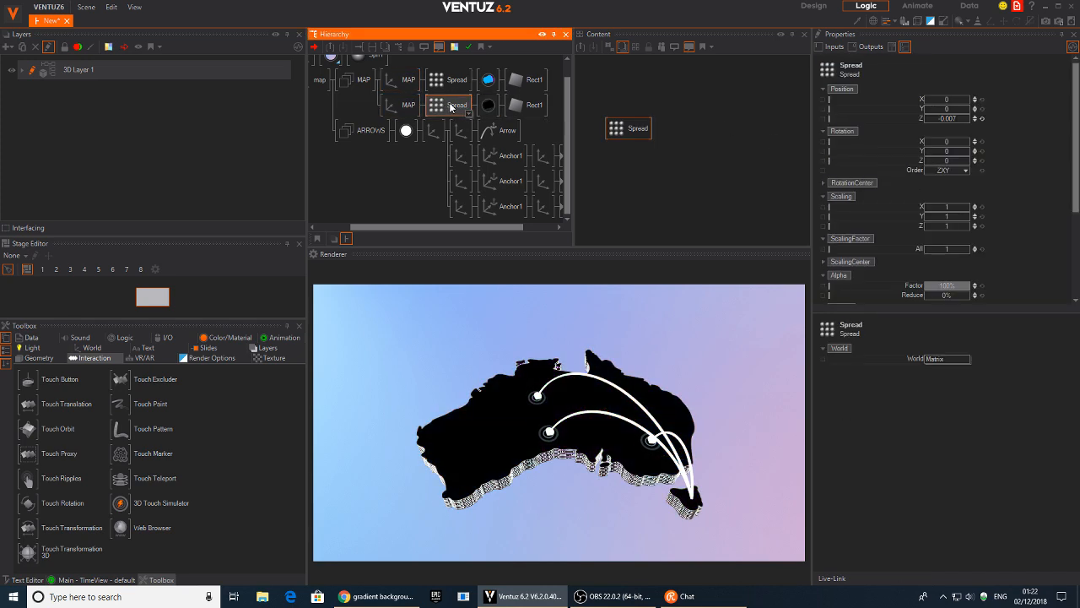
{"action": "key", "text": "Delete"}
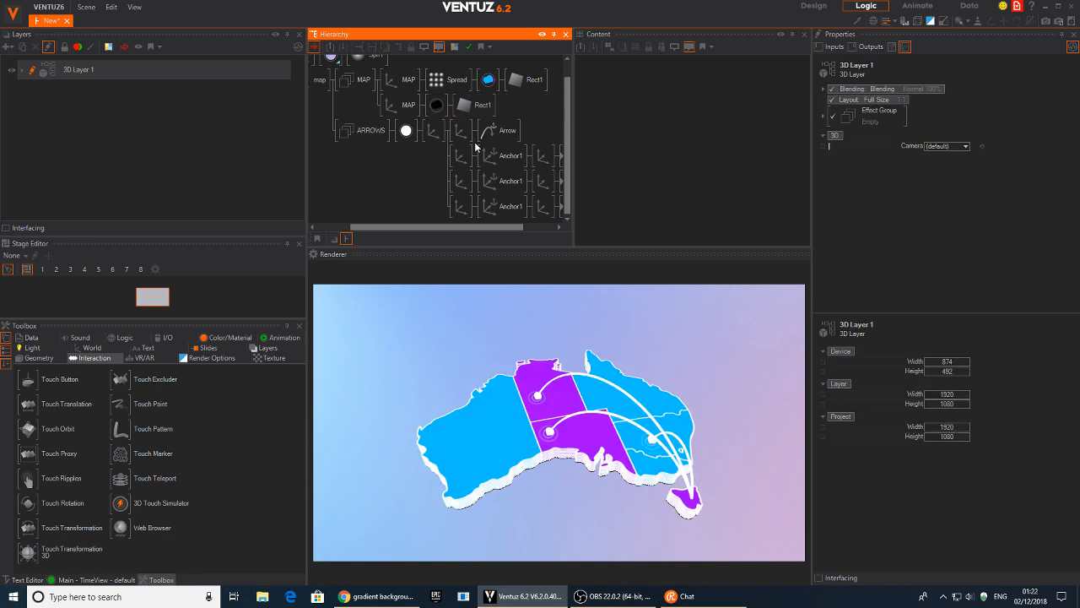
- Set the black map copy's Axis to a scaling factor of 28.563 and a Z position of 3.6
{"action": "left_click", "coordinate": [404, 105]}
{"action": "left_click_drag", "start_coordinate": [948, 253], "coordinate": [925, 246]}
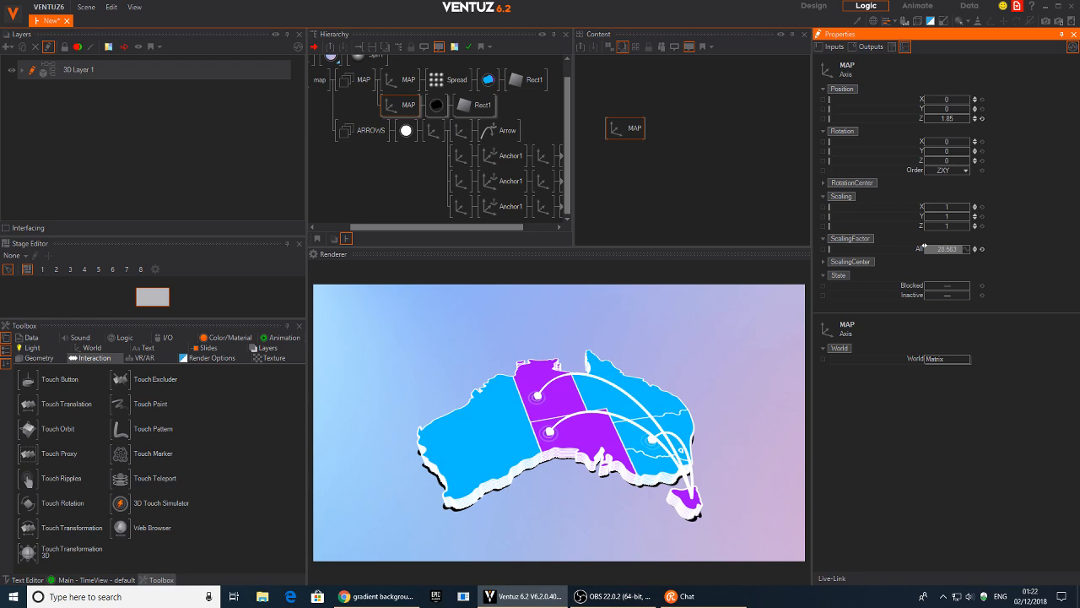
{"action": "mouse_move", "coordinate": [948, 122]}
{"action": "left_mouse_down"}
{"action": "mouse_move", "coordinate": [922, 114]}
{"action": "mouse_move", "coordinate": [939, 122]}
{"action": "left_mouse_up"}
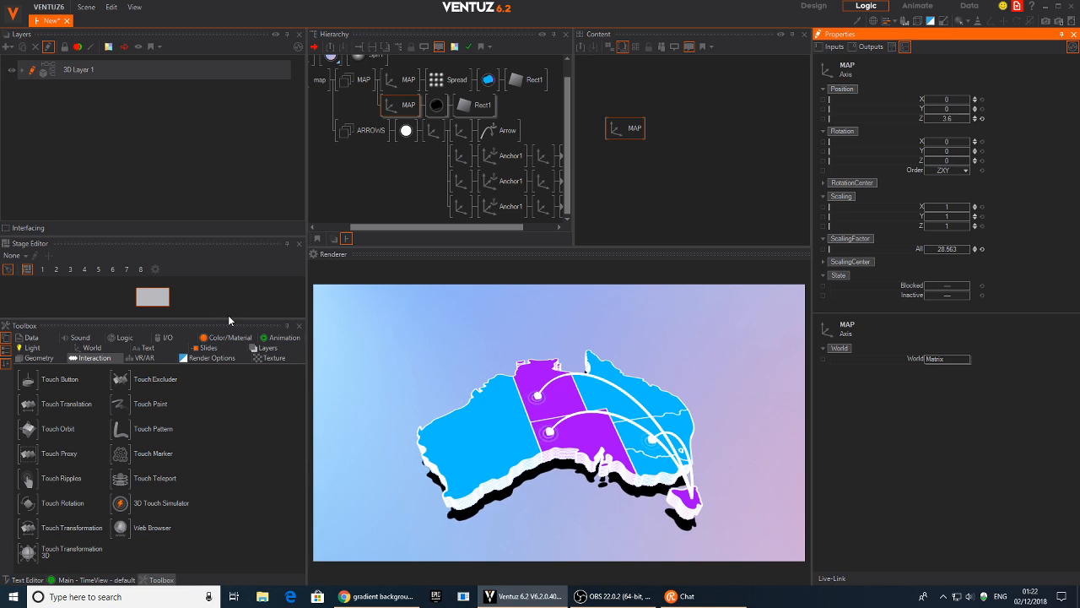
- Lower the opacity of the black map copy's material to make a translucent shadow under the map
{"action": "left_click", "coordinate": [436, 105]}
{"action": "left_click_drag", "start_coordinate": [972, 180], "coordinate": [996, 177]}
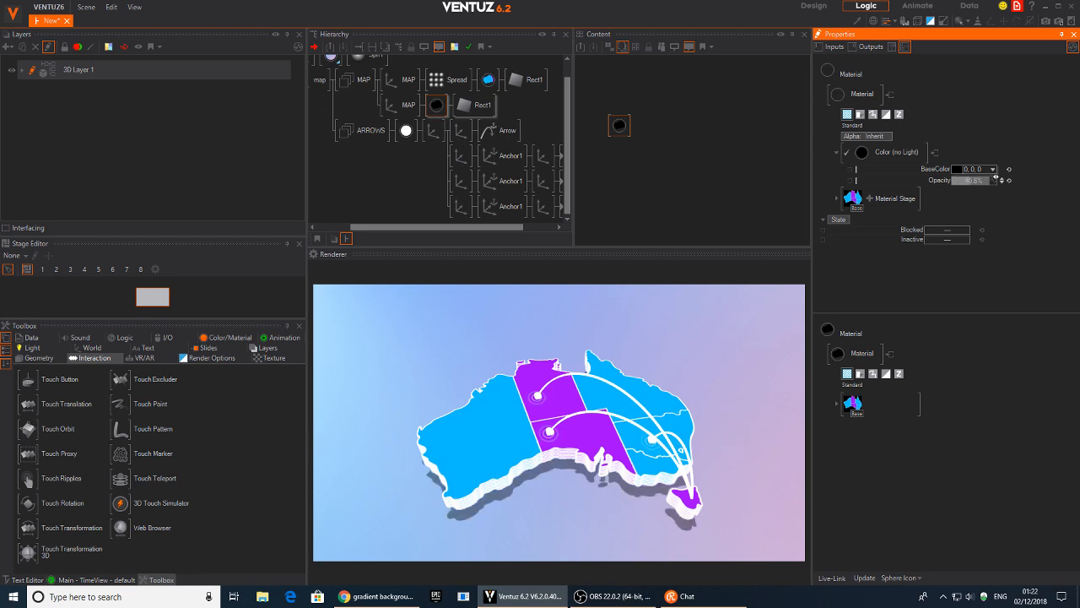
{"action": "left_click", "coordinate": [390, 174]}
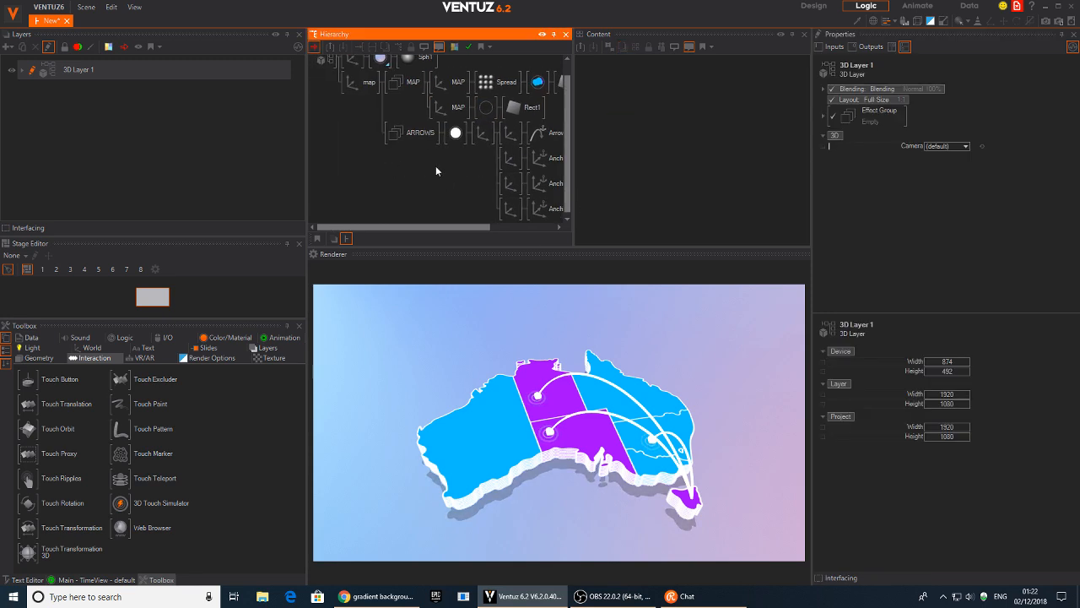
- Add an Axis under the map Axis, above the ARROWS group, and attach a Text 2D with Block Text to it
{"action": "double_click", "coordinate": [390, 162]}
{"action": "type", "text": "ax"}
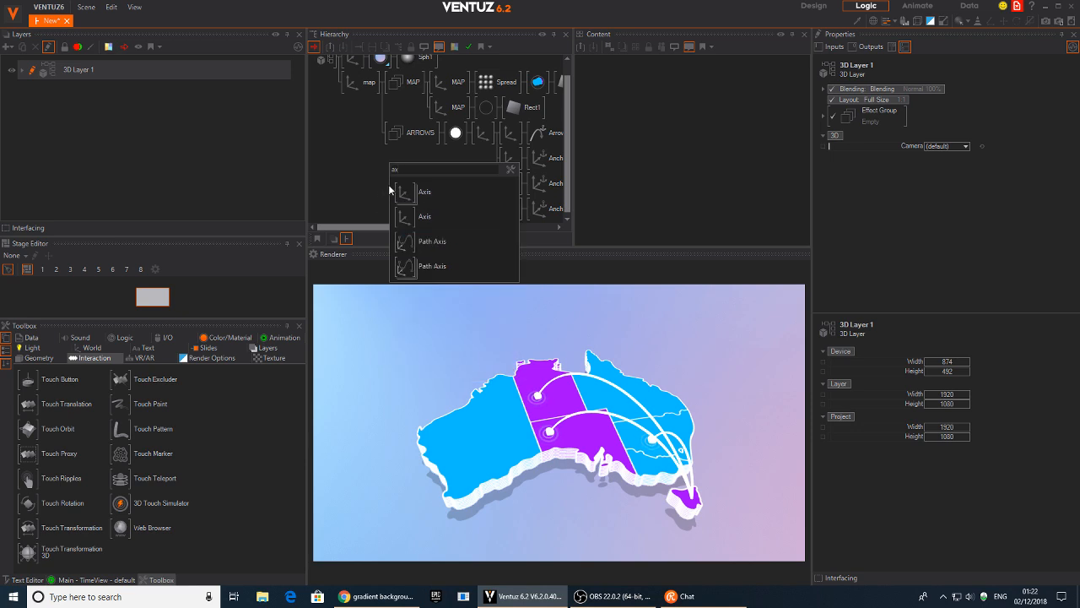
{"action": "left_click", "coordinate": [409, 192]}
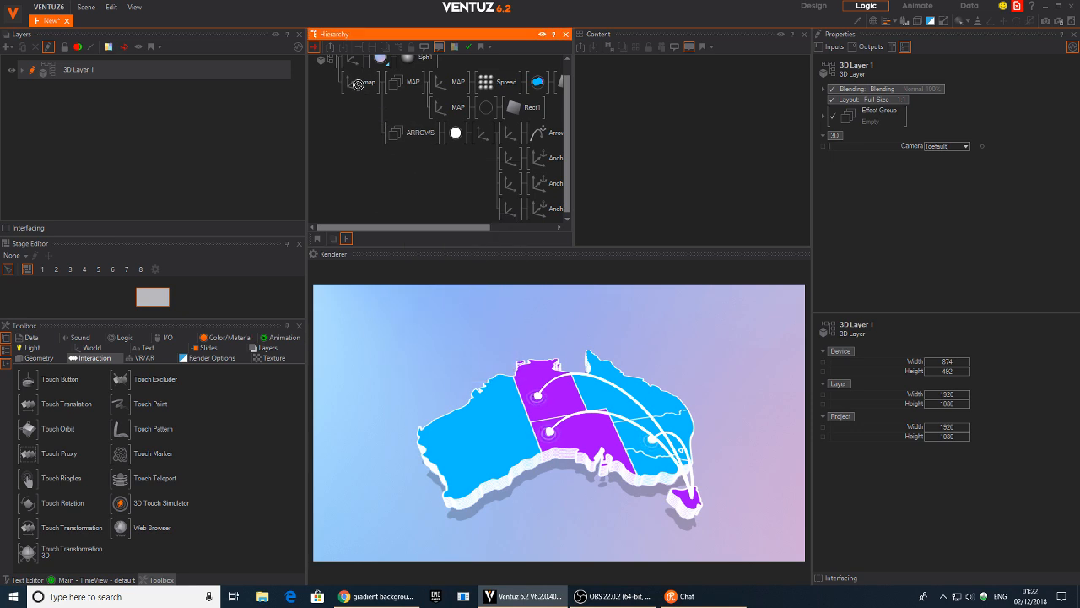
{"action": "left_click", "coordinate": [404, 120]}
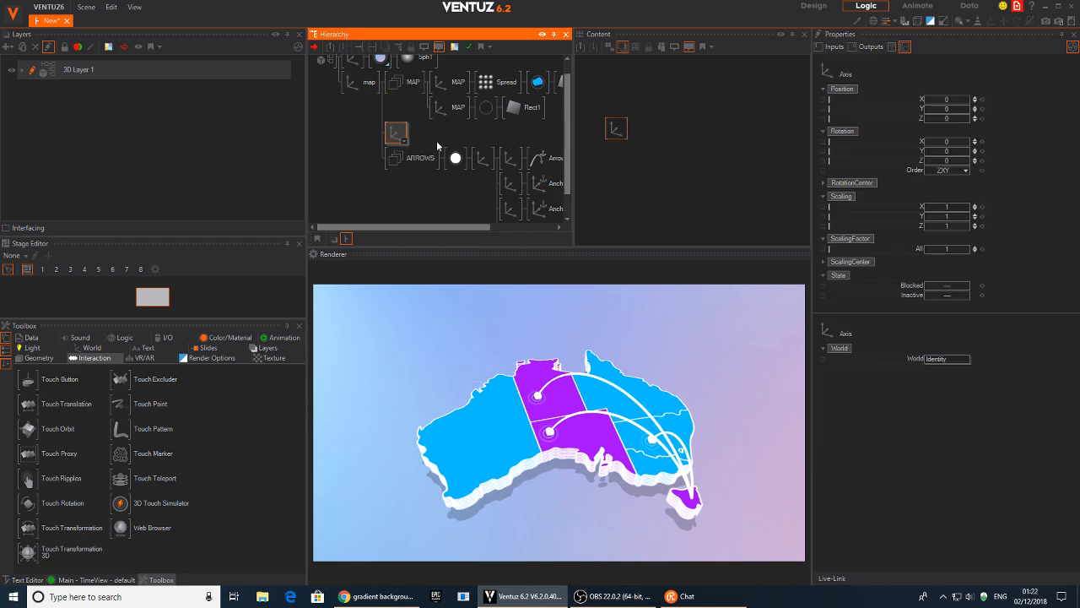
{"action": "double_click", "coordinate": [461, 140]}
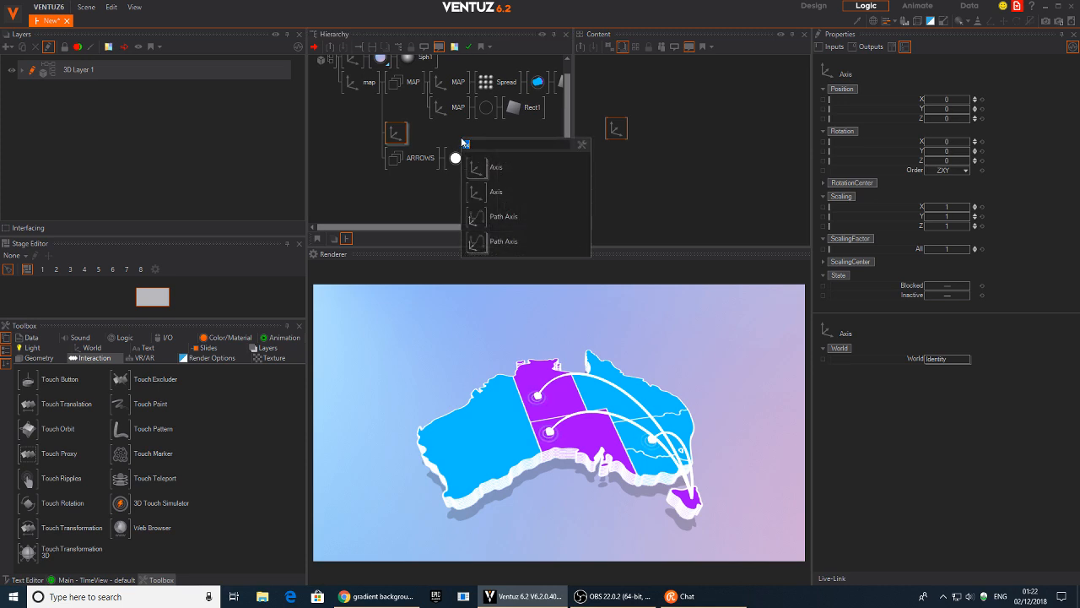
{"action": "key", "text": "BackSpace"}
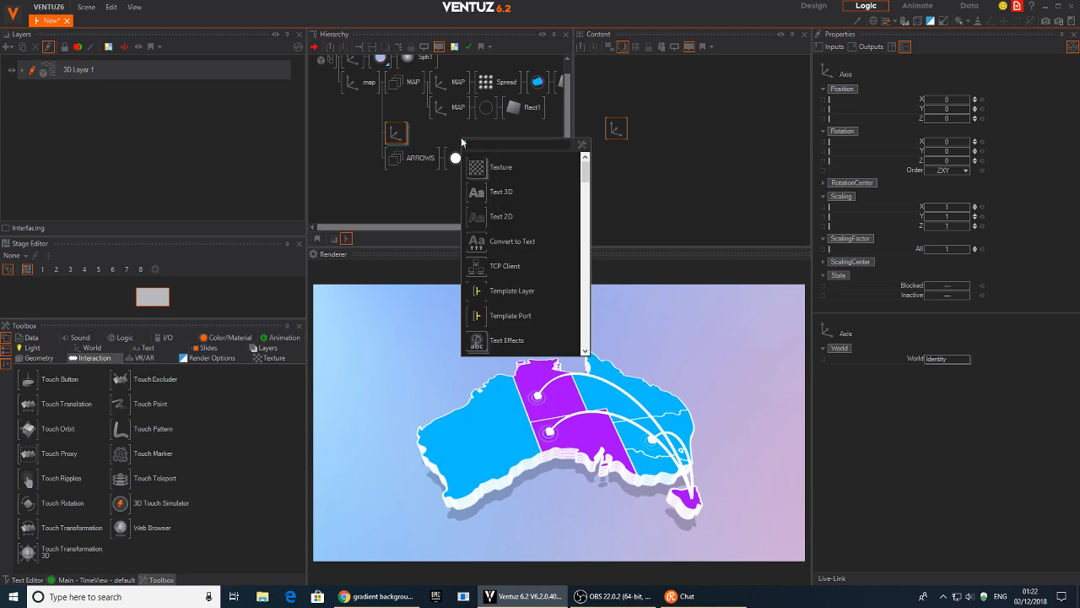
{"action": "left_click", "coordinate": [482, 216]}
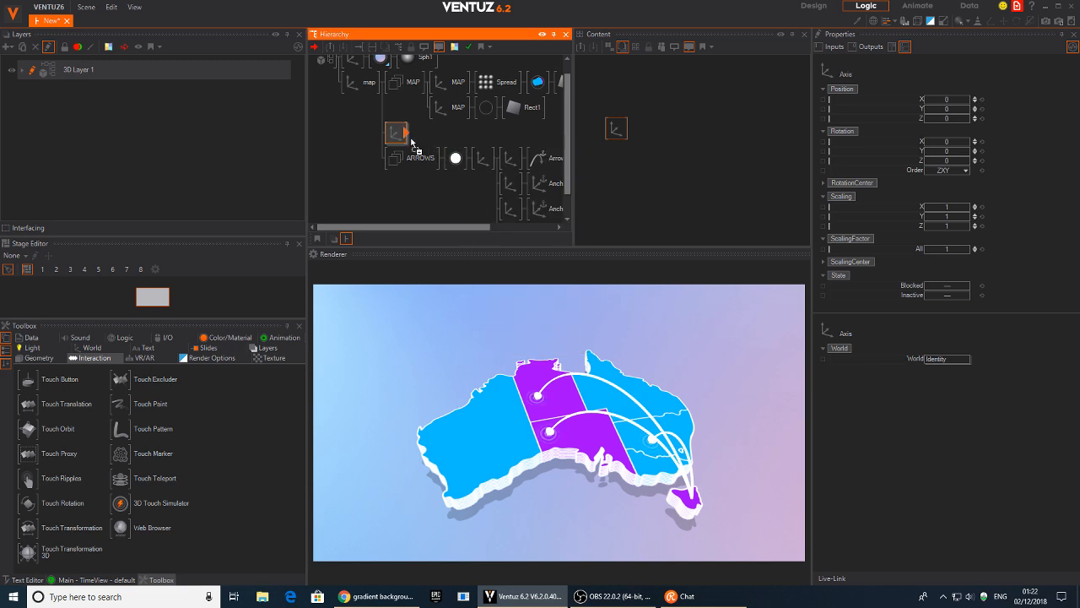
{"action": "left_click", "coordinate": [448, 151]}
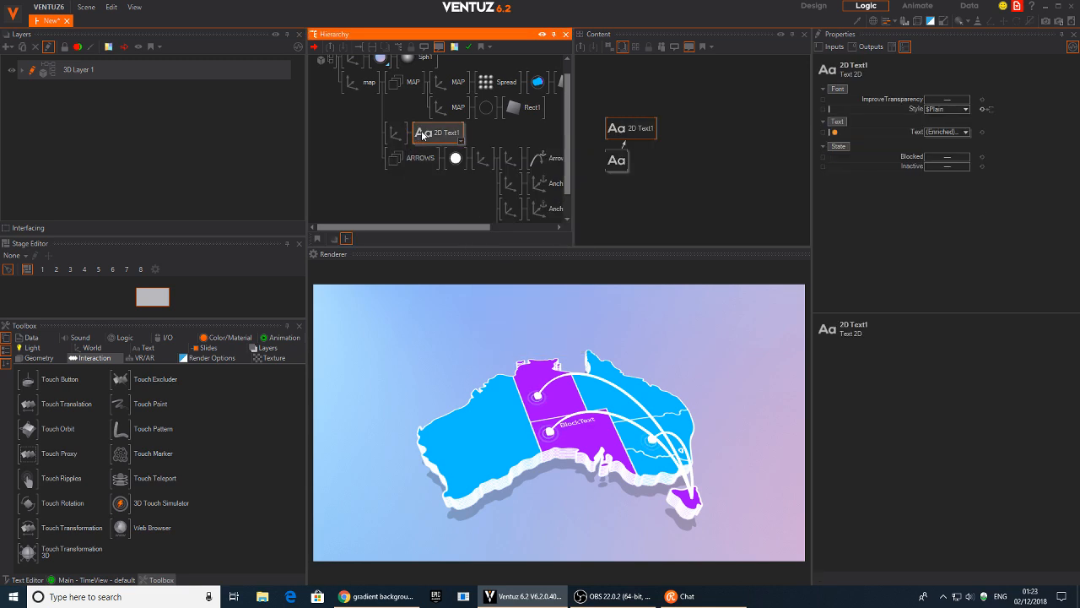
- Scale the new text's Axis to 2.11 and move it to Y -0.29
{"action": "left_click", "coordinate": [393, 132]}
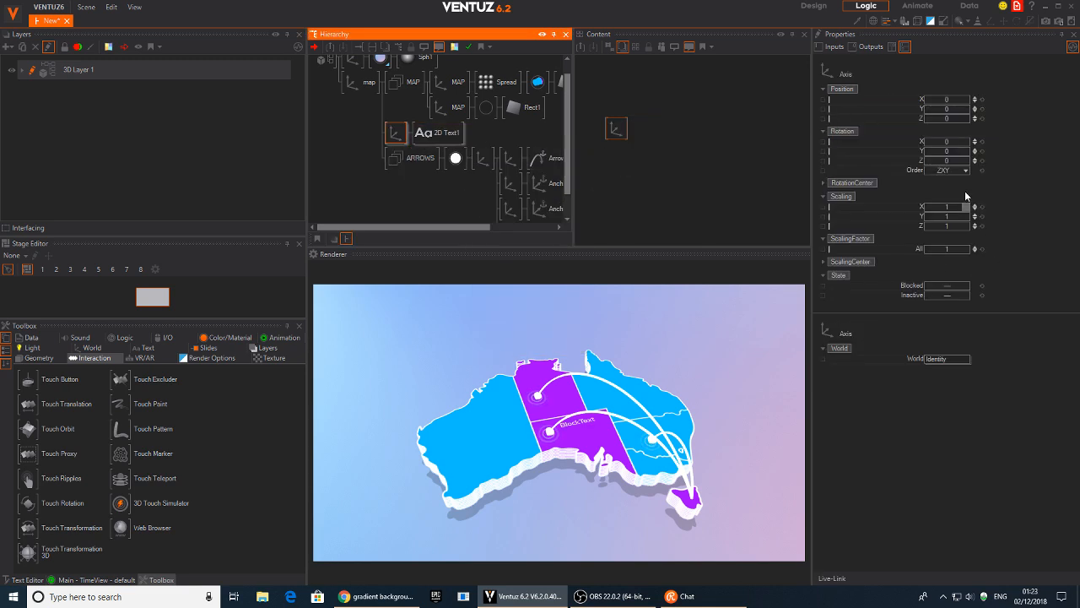
{"action": "mouse_move", "coordinate": [947, 248]}
{"action": "left_mouse_down"}
{"action": "mouse_move", "coordinate": [979, 248]}
{"action": "mouse_move", "coordinate": [945, 248]}
{"action": "left_mouse_up"}
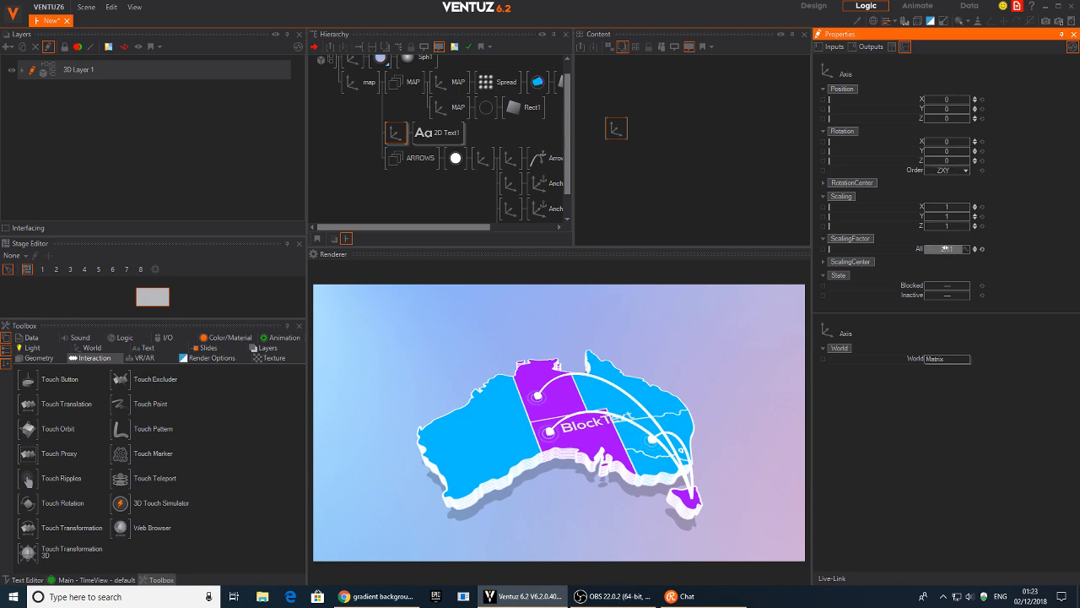
{"action": "left_click_drag", "start_coordinate": [947, 110], "coordinate": [924, 105]}
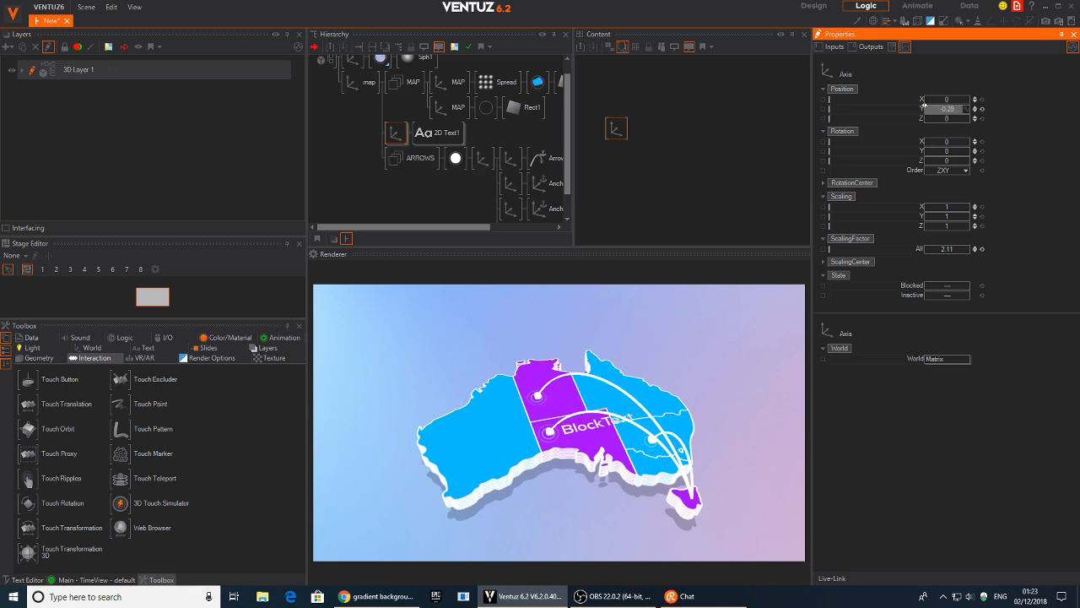
{"action": "middle_click_drag", "start_coordinate": [514, 183], "coordinate": [496, 168]}
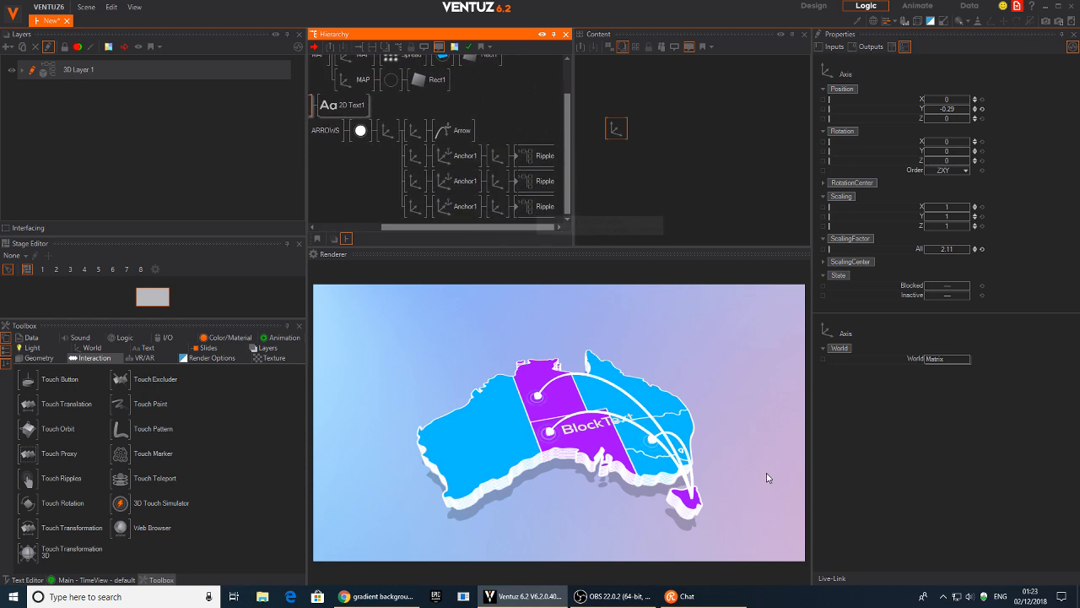
{"action": "middle_click_drag", "start_coordinate": [410, 157], "coordinate": [503, 149]}
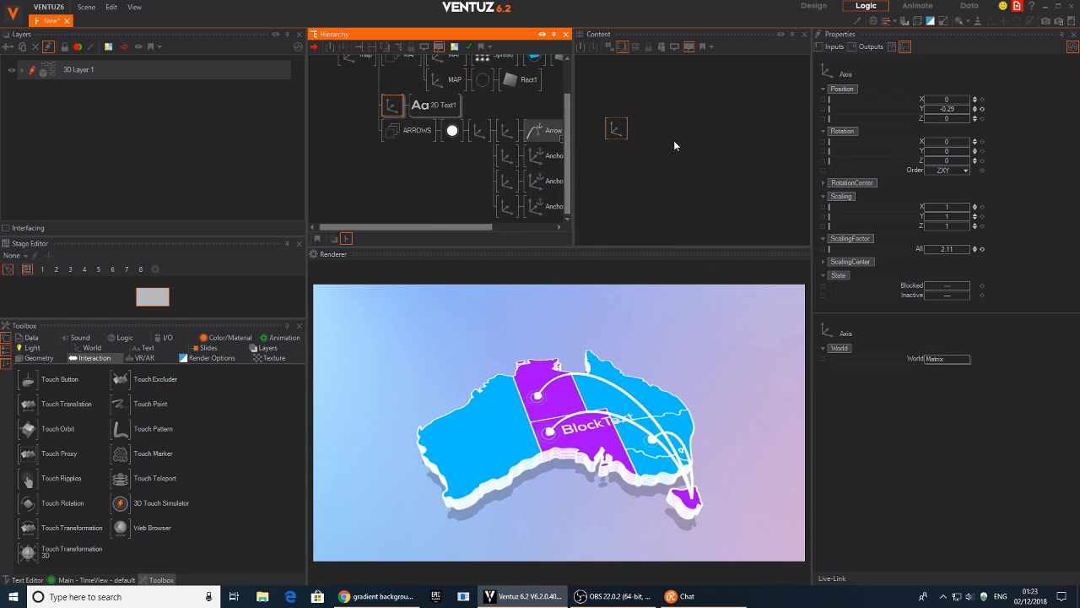
{"action": "scroll", "coordinate": [405, 139], "scroll_direction": "up", "scroll_amount": 1}
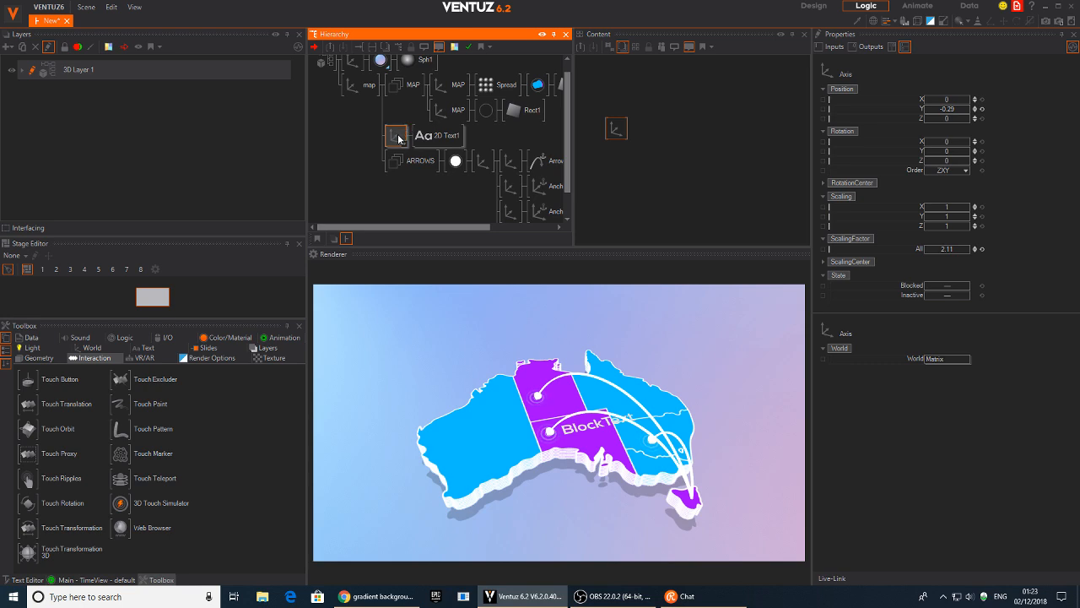
- Rotate the text's Axis to X -90, position it at X -17.81, Y 2, Z -13.6 and scale it to 4.67
{"action": "left_click", "coordinate": [953, 141]}
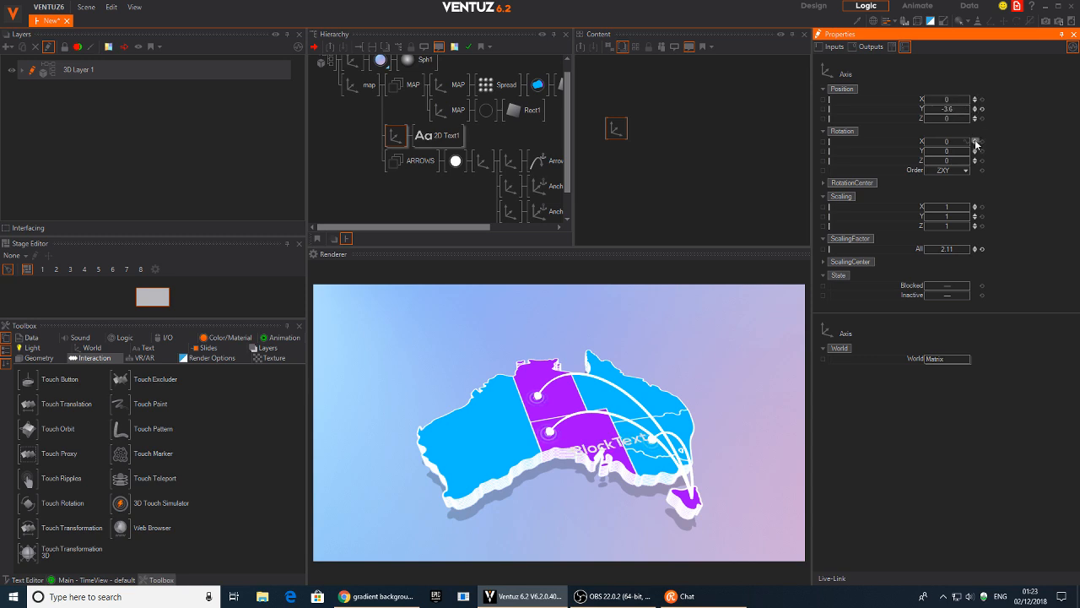
{"action": "left_click", "coordinate": [984, 109]}
{"action": "left_click_drag", "start_coordinate": [928, 109], "coordinate": [930, 139]}
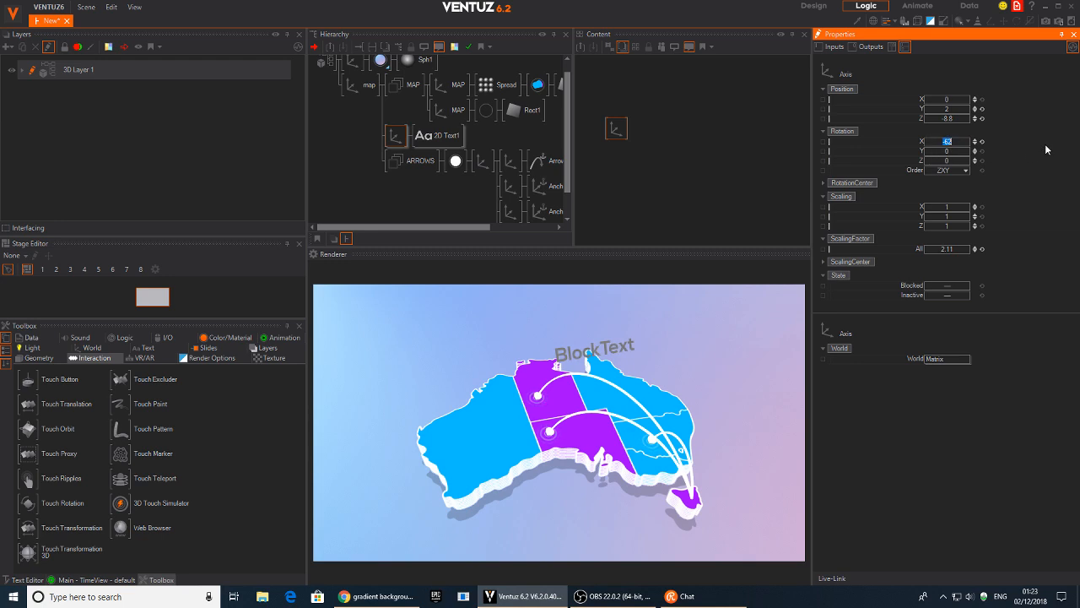
{"action": "type", "text": "0"}
{"action": "key", "text": "Return"}
{"action": "left_click_drag", "start_coordinate": [949, 249], "coordinate": [965, 249]}
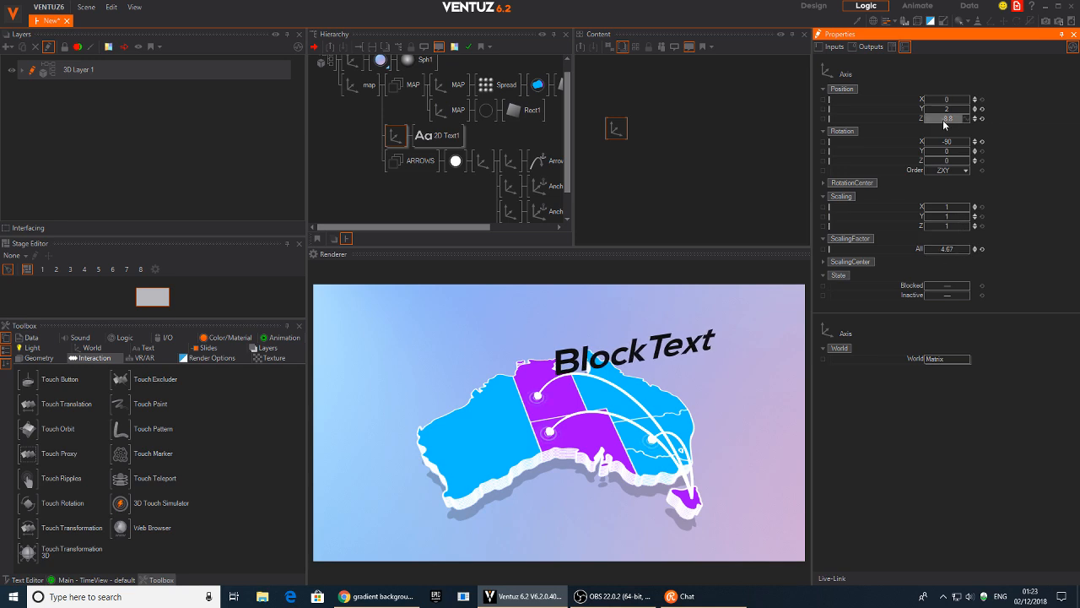
{"action": "left_click_drag", "start_coordinate": [947, 99], "coordinate": [897, 111]}
- Change the Block Text content of 2D Text1 to "IMPORT / EXPORT"
{"action": "left_click", "coordinate": [424, 135]}
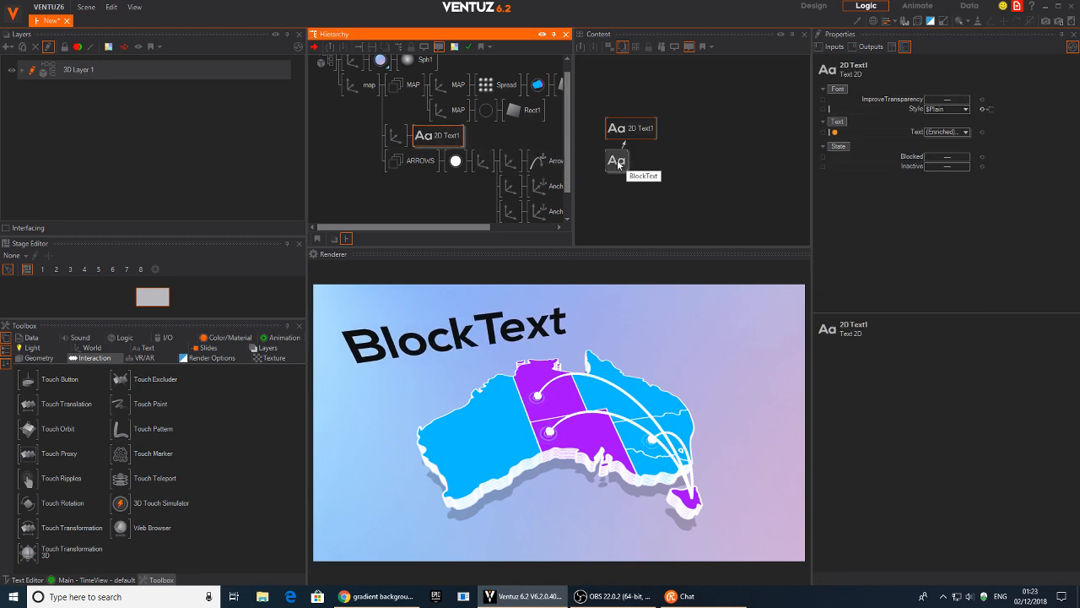
{"action": "left_click", "coordinate": [642, 170]}
{"action": "left_click", "coordinate": [949, 260]}
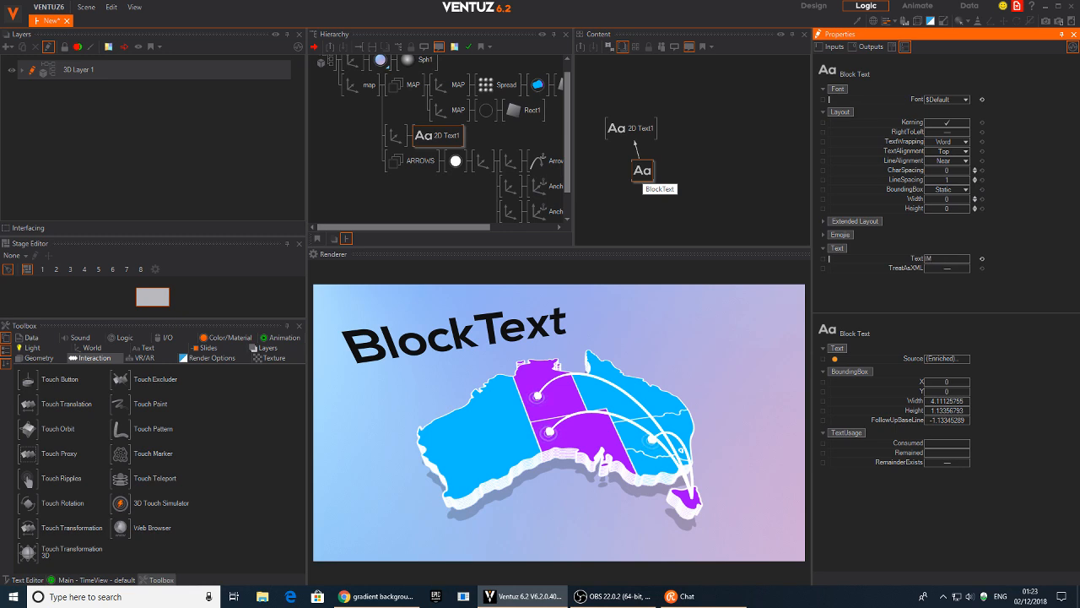
{"action": "type", "text": "IMPORT"}
{"action": "type", "text": " / EX"}
{"action": "type", "text": "PORT"}
{"action": "key", "text": "Return"}
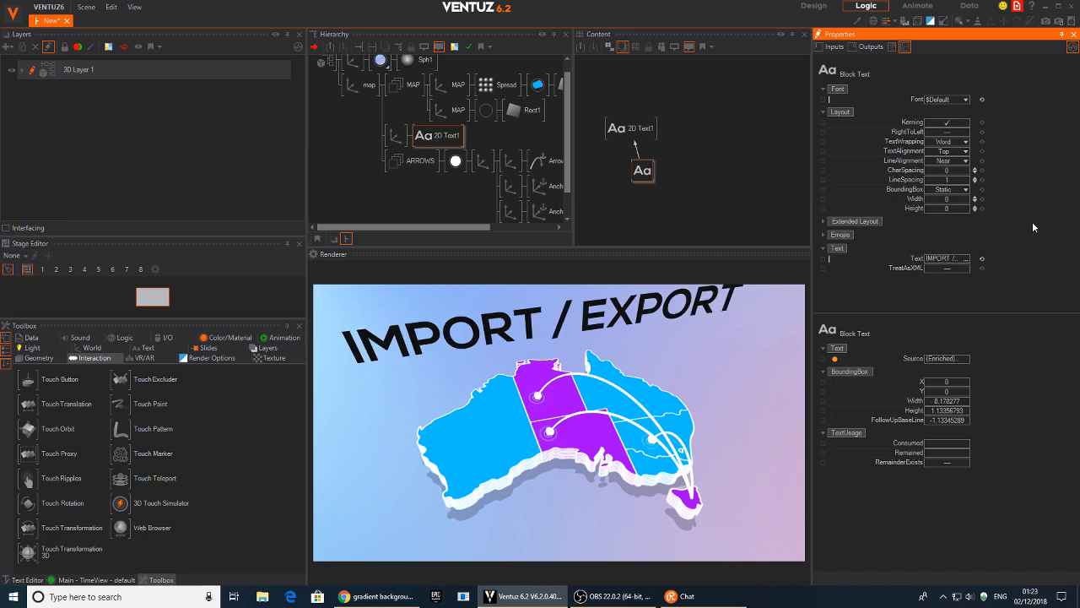
- Insert a white Color Solid material between the title's Axis and its 2D text
{"action": "double_click", "coordinate": [436, 148]}
{"action": "type", "text": "color"}
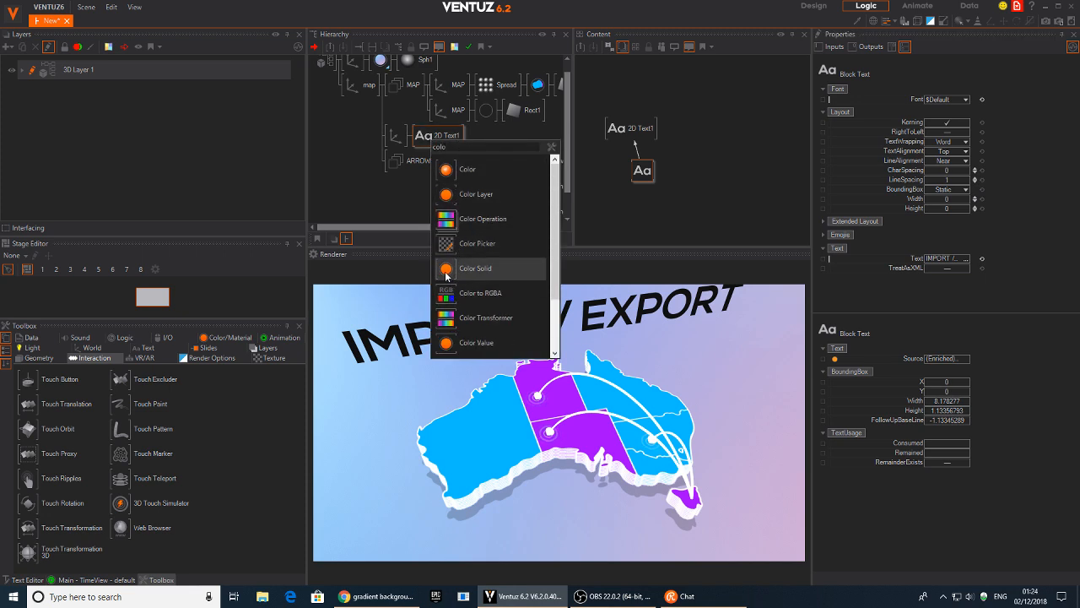
{"action": "left_click_drag", "start_coordinate": [446, 273], "coordinate": [414, 136]}
- Scale the title's Axis to 2.35 and move it to X -17.83, Y -0.63, Z -13.62
{"action": "left_click", "coordinate": [395, 136]}
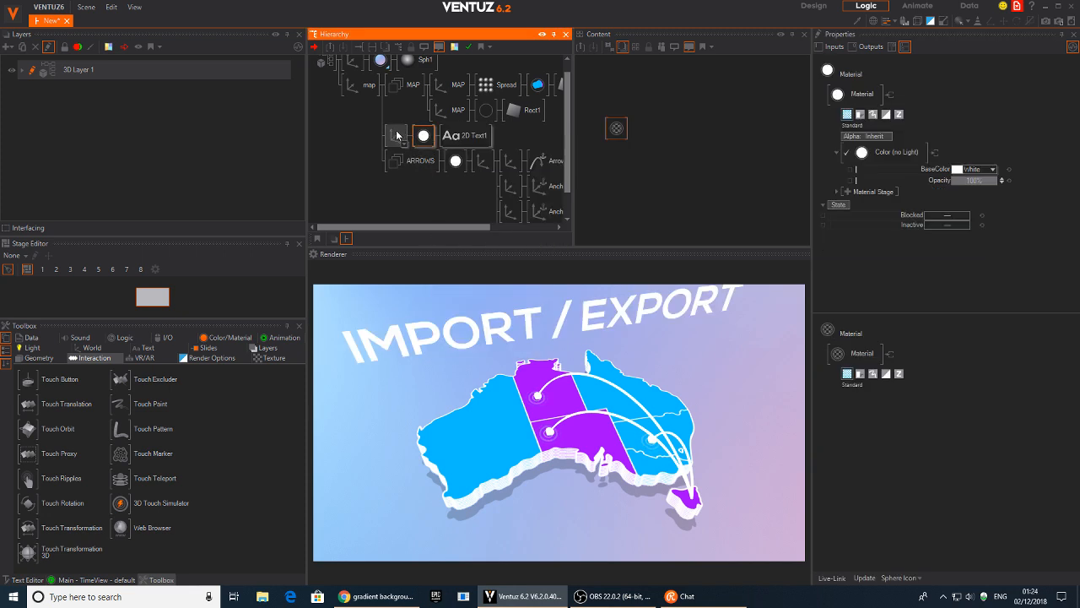
{"action": "left_click_drag", "start_coordinate": [942, 248], "coordinate": [942, 248]}
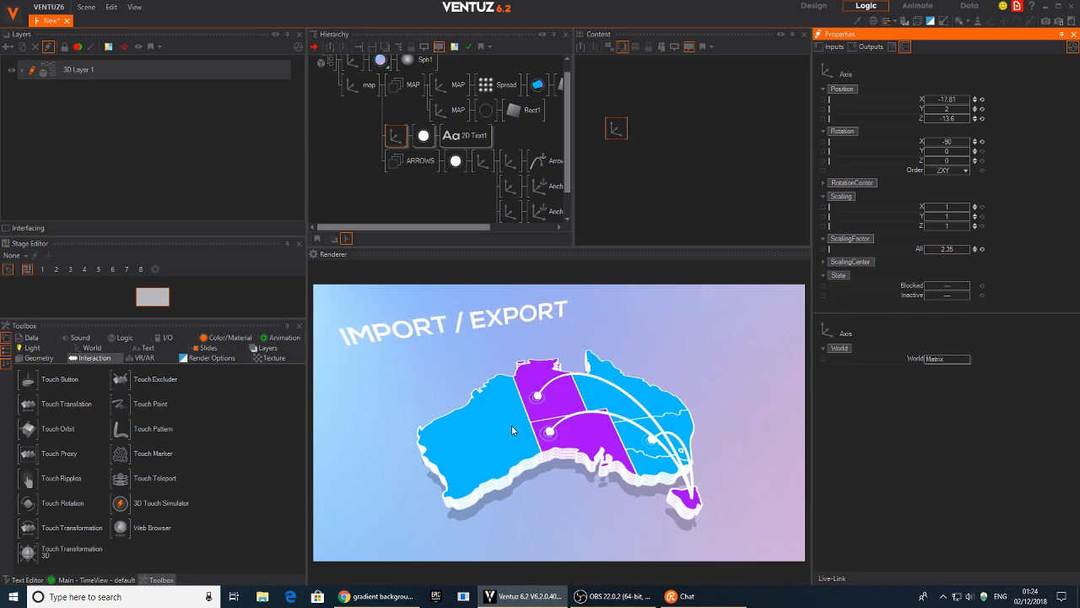
{"action": "left_click", "coordinate": [394, 133]}
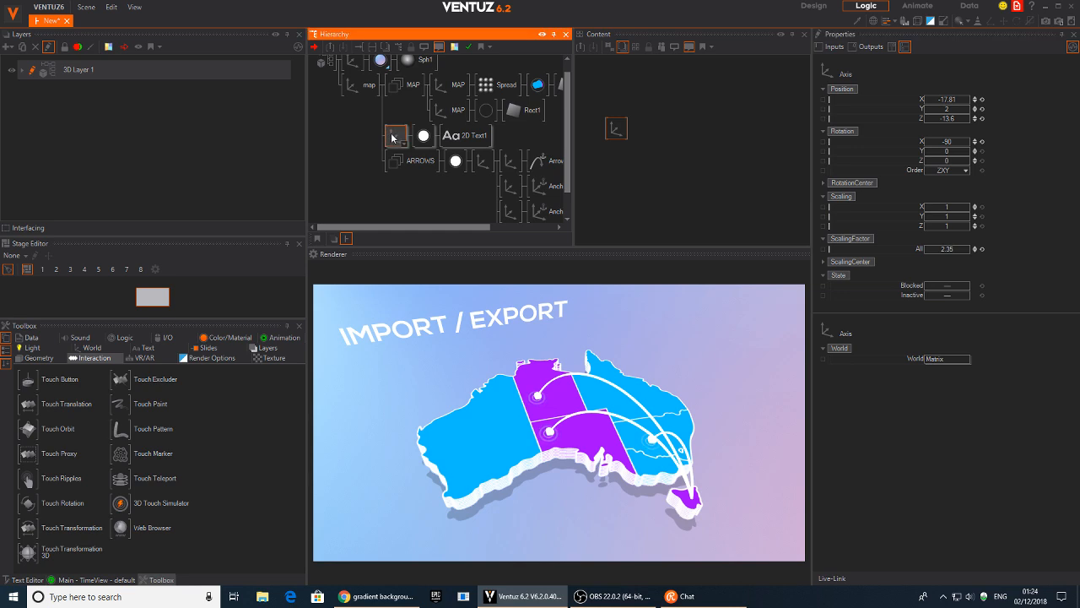
{"action": "mouse_move", "coordinate": [939, 99]}
{"action": "left_mouse_down"}
{"action": "mouse_move", "coordinate": [925, 106]}
{"action": "mouse_move", "coordinate": [949, 110]}
{"action": "left_mouse_up"}
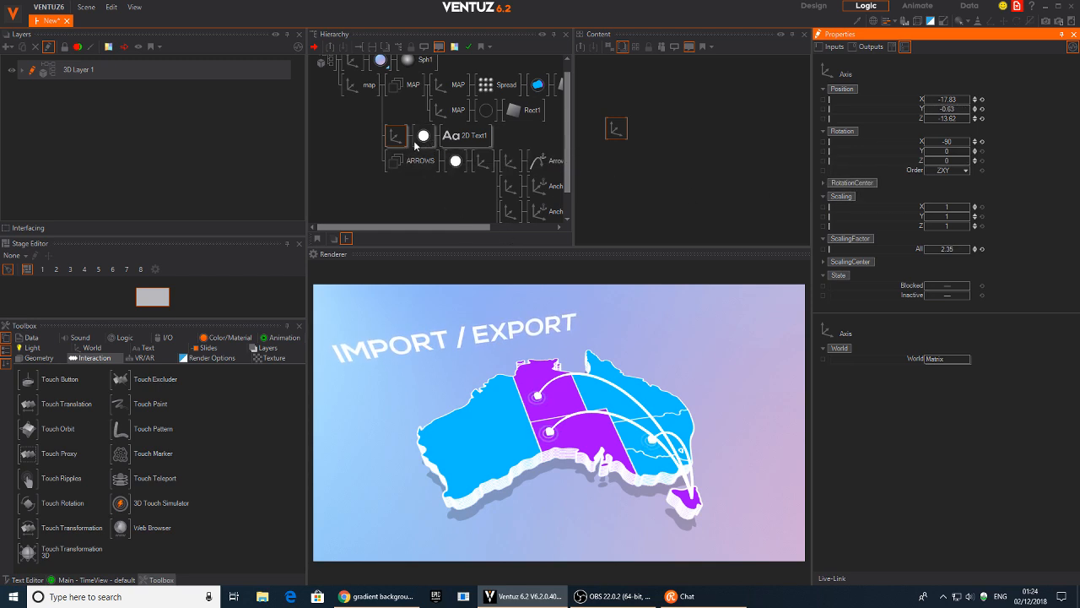
- Add an Axis to the first Anchor1 branch, below that branch's Ripple Axis
{"action": "middle_click_drag", "start_coordinate": [539, 165], "coordinate": [463, 167]}
{"action": "left_click", "coordinate": [486, 133]}
{"action": "double_click", "coordinate": [535, 122]}
{"action": "type", "text": "ax"}
{"action": "left_click", "coordinate": [551, 154]}
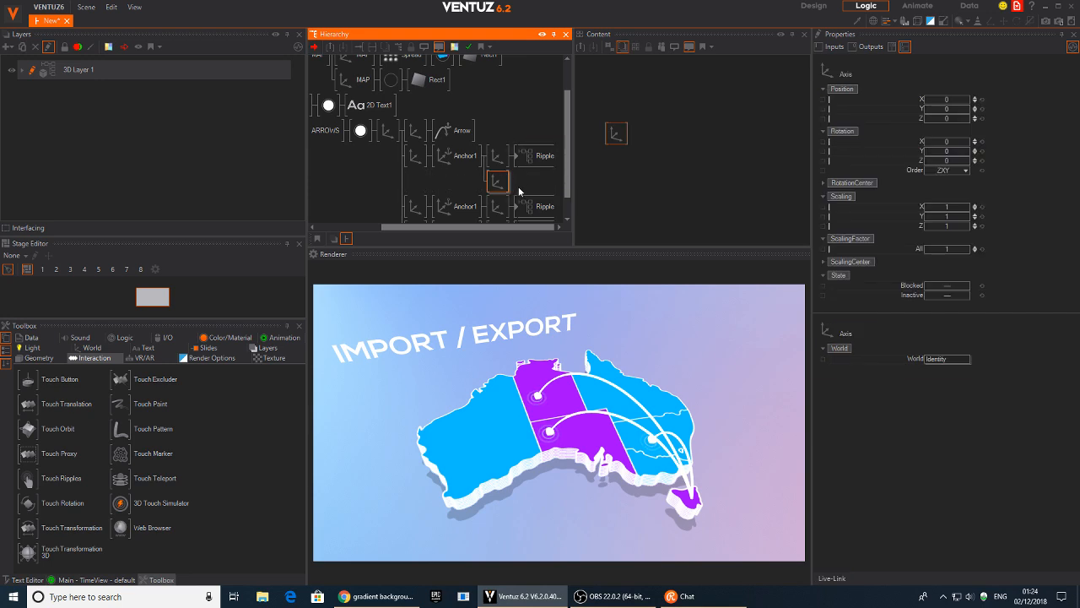
- Attach a Text 2D with Block Text to the new Axis in the first Anchor1 branch
{"action": "double_click", "coordinate": [519, 192]}
{"action": "type", "text": "text"}
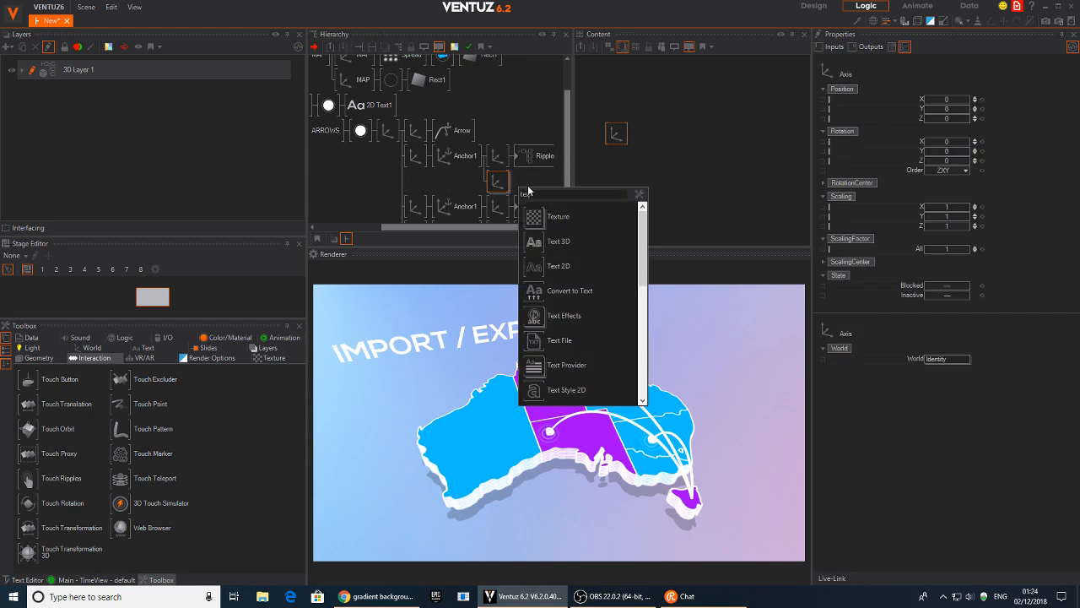
{"action": "left_click_drag", "start_coordinate": [530, 263], "coordinate": [507, 188]}
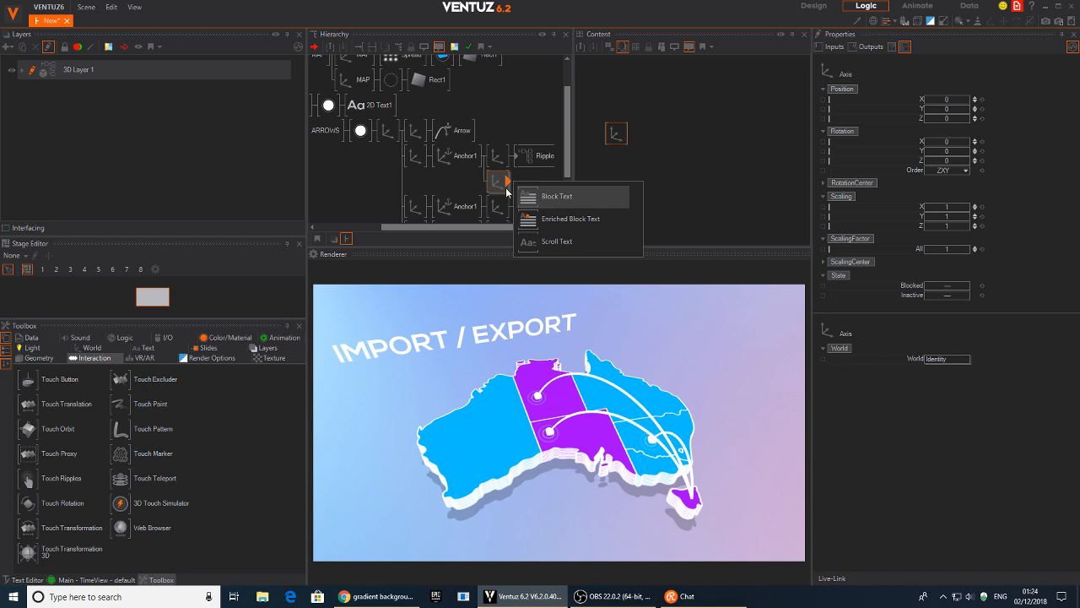
{"action": "left_click", "coordinate": [571, 219]}
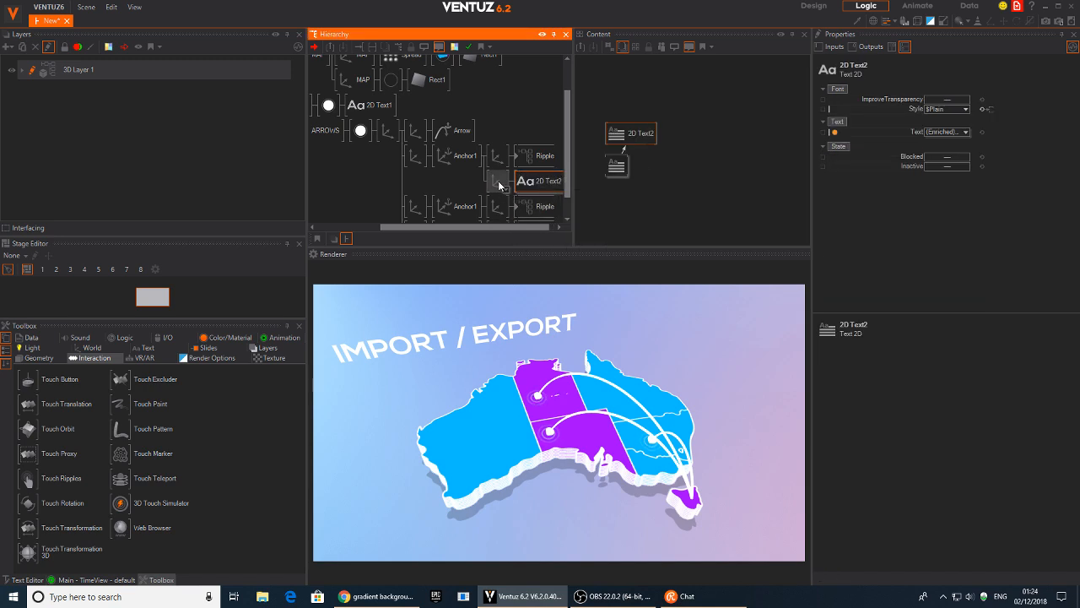
- Move the anchor label's Axis to Y 0.99 and shift it along X beside its ripple, keeping the label clear of it
{"action": "left_click", "coordinate": [498, 182]}
{"action": "left_click", "coordinate": [968, 109]}
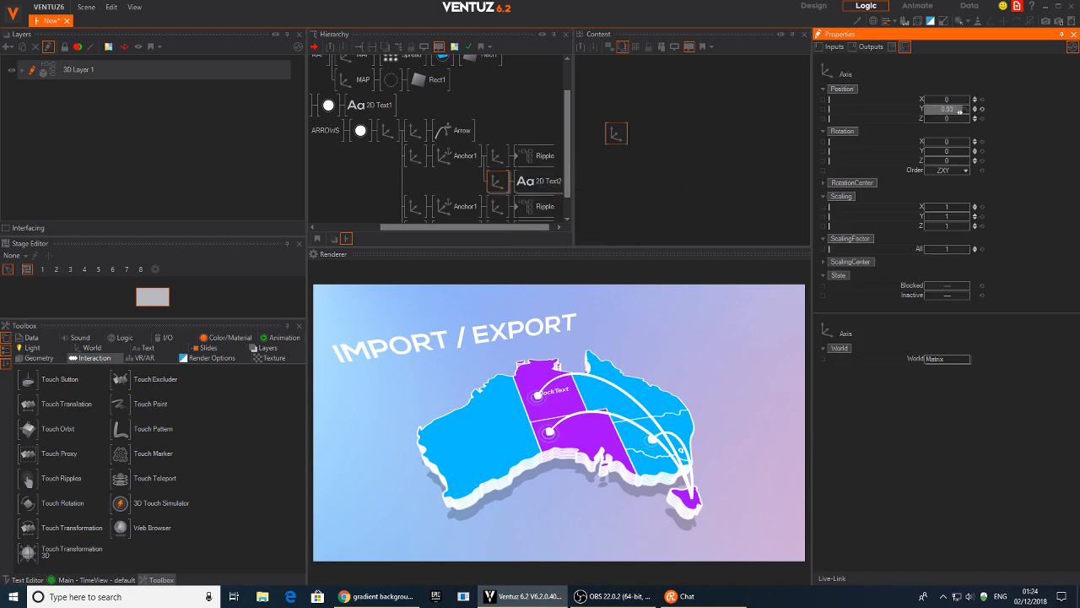
{"action": "left_click_drag", "start_coordinate": [965, 114], "coordinate": [946, 102]}
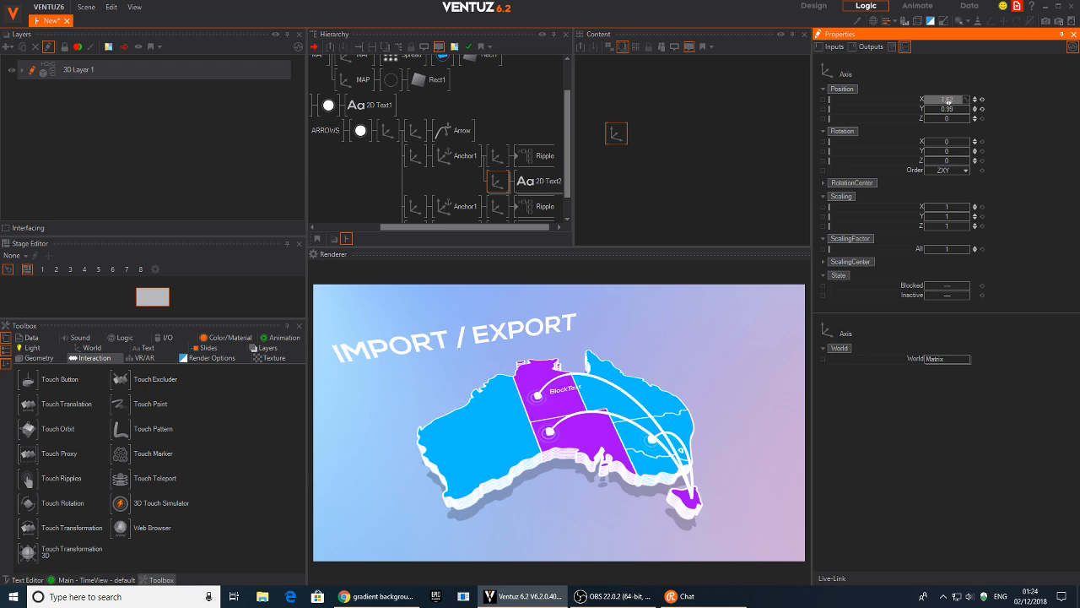
{"action": "left_click", "coordinate": [525, 181]}
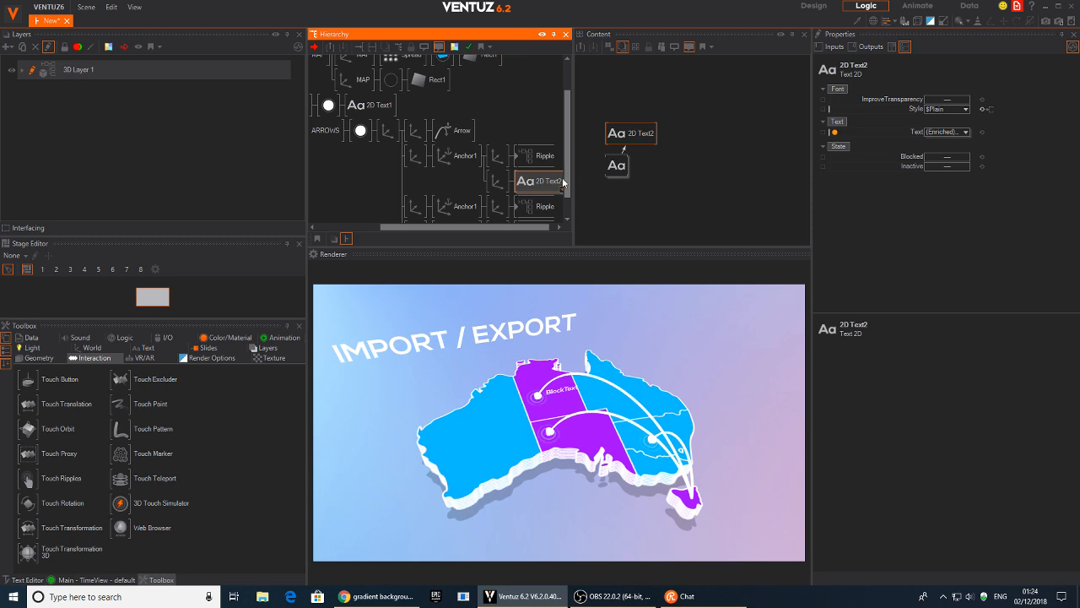
- Set the first anchor label's text to CITY 1 and rename its Text 2D node CITY1
{"action": "left_click", "coordinate": [624, 175]}
{"action": "left_click", "coordinate": [946, 259]}
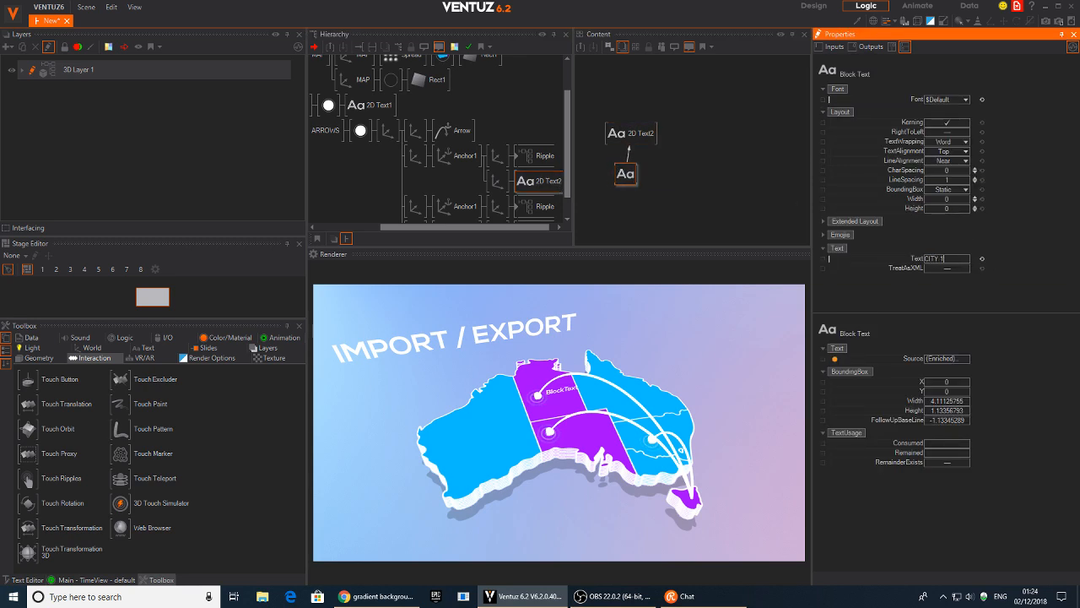
{"action": "type", "text": "CITY 1"}
{"action": "key", "text": "Return"}
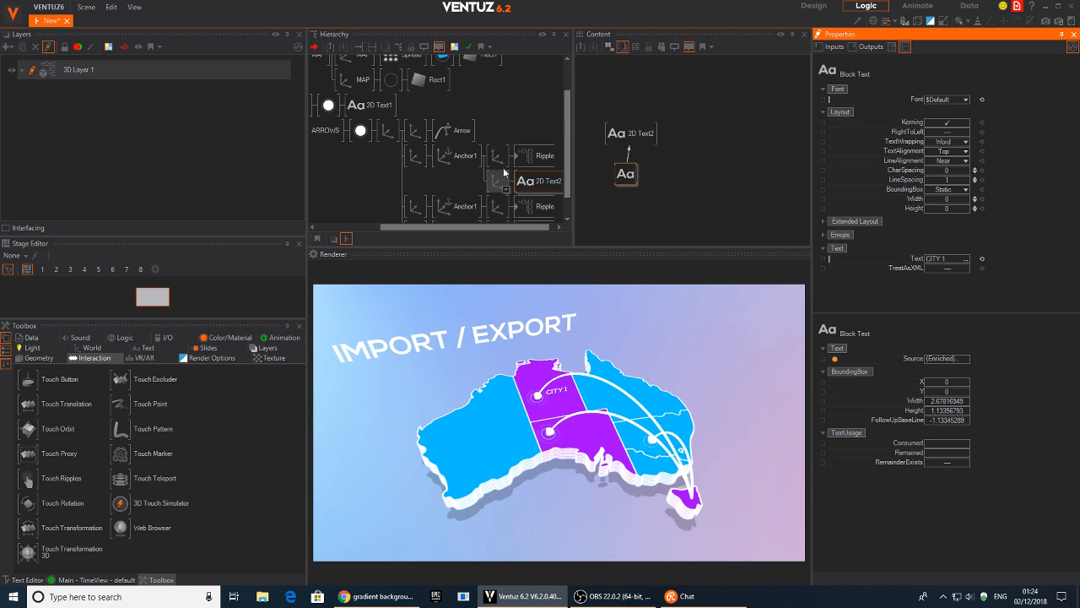
{"action": "scroll", "coordinate": [507, 169], "scroll_direction": "down", "scroll_amount": 1}
{"action": "left_click", "coordinate": [530, 157]}
{"action": "left_click", "coordinate": [529, 157]}
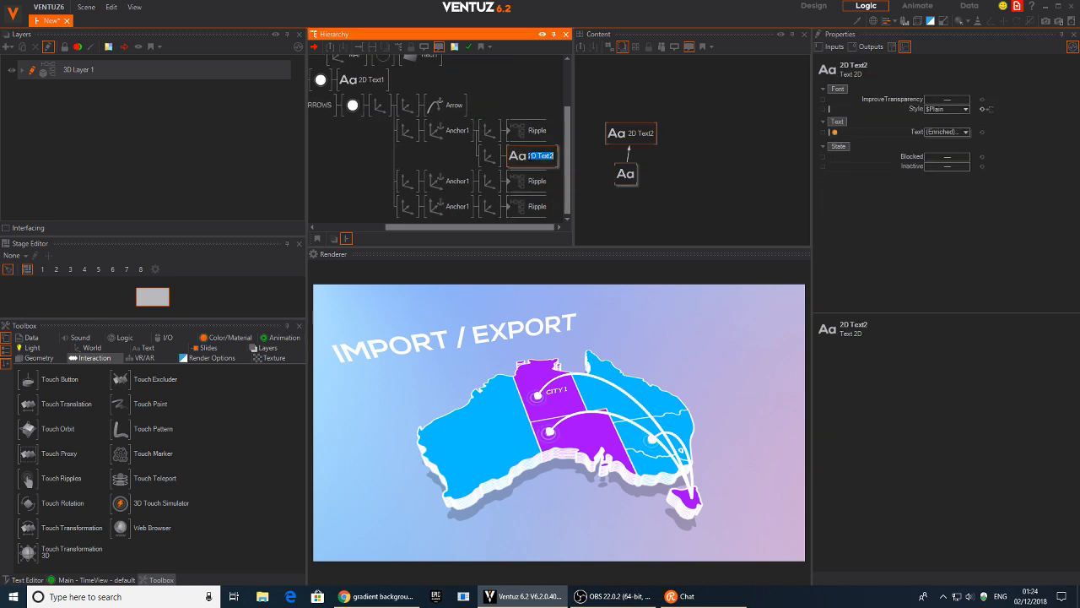
{"action": "type", "text": "CITY1"}
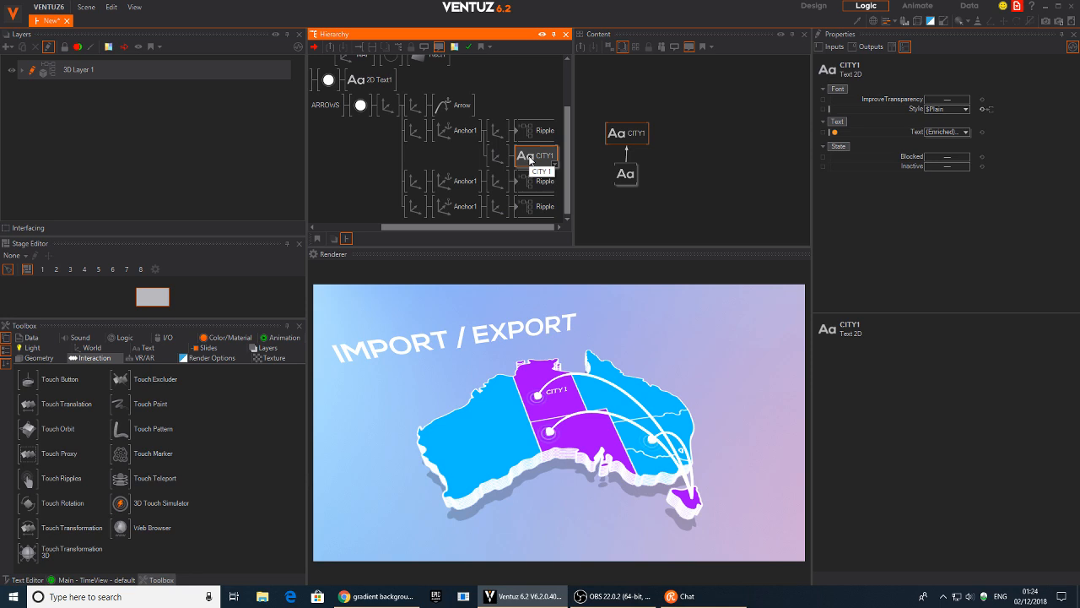
- Copy the CITY1 label's Axis with its text into the other two Anchor1 branches
{"action": "left_click", "coordinate": [494, 160]}
{"action": "left_click_drag", "start_coordinate": [499, 154], "coordinate": [502, 218], "text": "ctrl"}
{"action": "scroll", "coordinate": [492, 202], "scroll_direction": "down", "scroll_amount": 1}
{"action": "scroll", "coordinate": [467, 187], "scroll_direction": "down", "scroll_amount": 1}
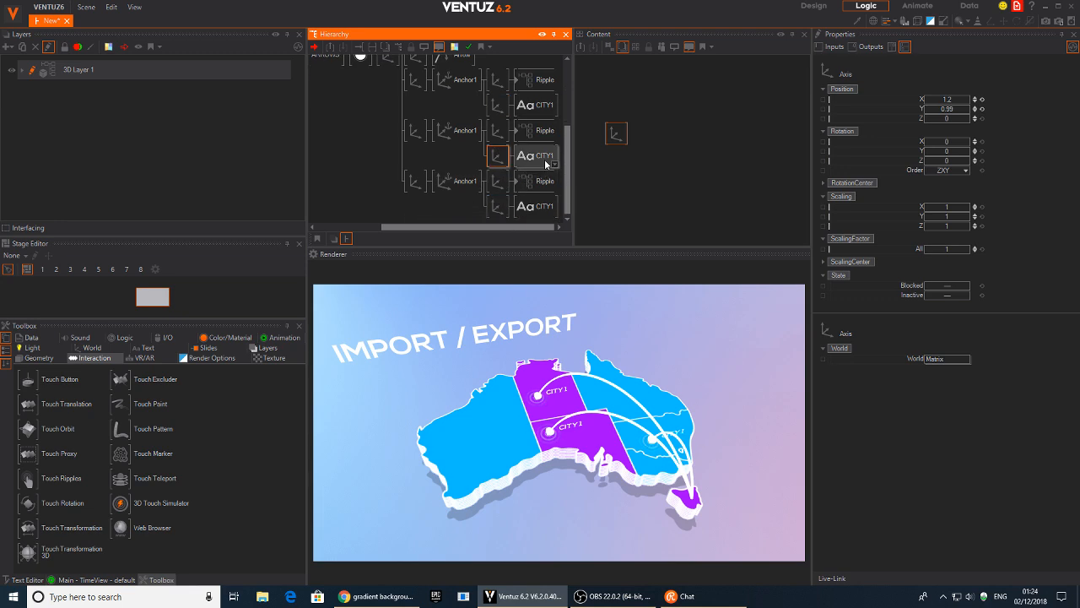
- Rename the copied text nodes CITY2 in the second Anchor1 branch and CITY3 in the third
{"action": "left_click", "coordinate": [545, 159]}
{"action": "left_click", "coordinate": [545, 159]}
{"action": "left_click", "coordinate": [543, 209]}
{"action": "left_click", "coordinate": [544, 210]}
{"action": "type", "text": "3"}
{"action": "key", "text": "Return"}
- Set the Block Text of the third anchor label to CITY3 and of the second to CITY 2
{"action": "left_click", "coordinate": [625, 174]}
{"action": "left_click", "coordinate": [954, 263]}
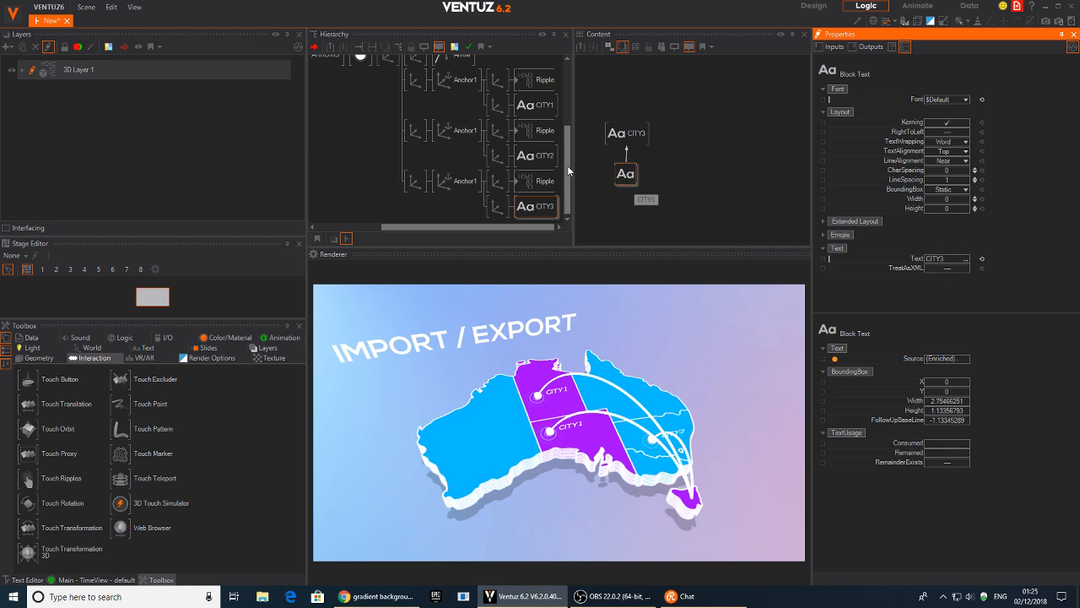
{"action": "left_click", "coordinate": [535, 155]}
{"action": "left_click", "coordinate": [636, 174]}
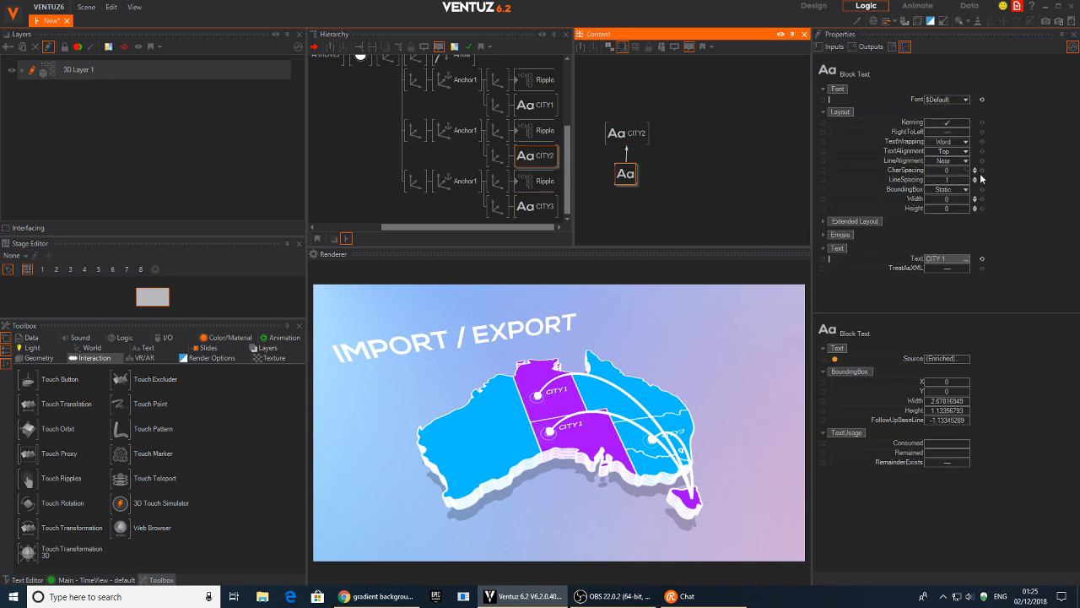
{"action": "left_click", "coordinate": [948, 259]}
{"action": "type", "text": "2"}
{"action": "key", "text": "Return"}
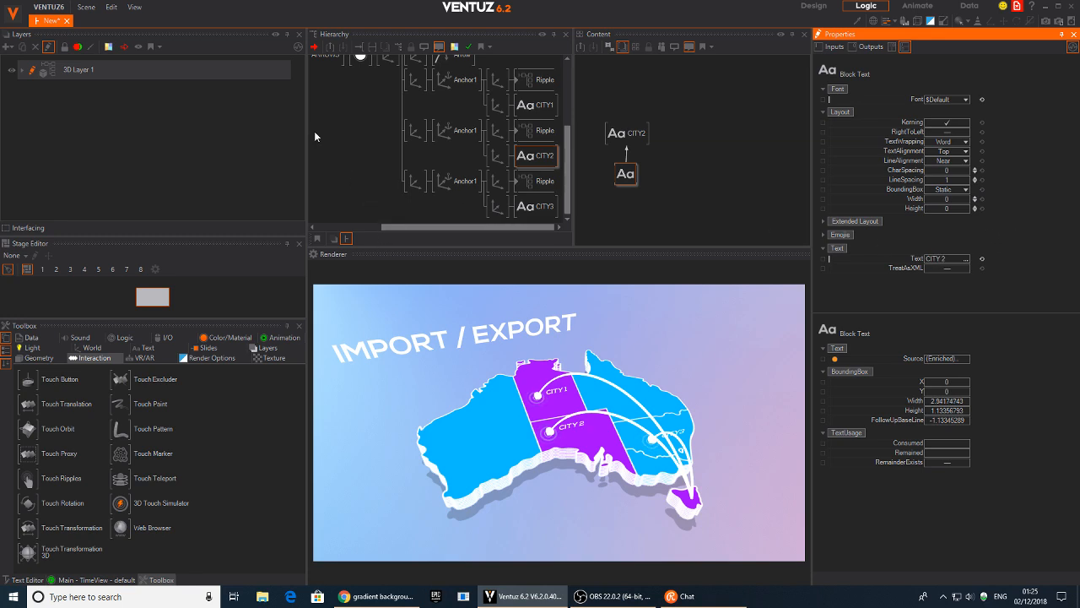
- Add a Keyframe Animation to the content of the Arrow node in the ARROWS group
{"action": "scroll", "coordinate": [366, 126], "scroll_direction": "up", "scroll_amount": 2}
{"action": "scroll", "coordinate": [365, 126], "scroll_direction": "up", "scroll_amount": 3}
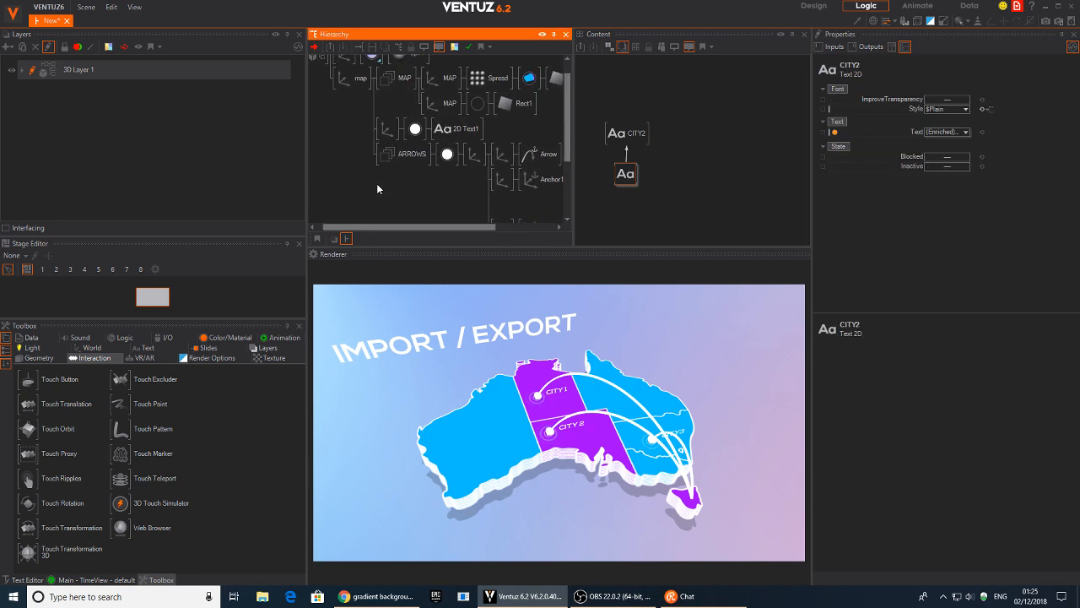
{"action": "double_click", "coordinate": [415, 178]}
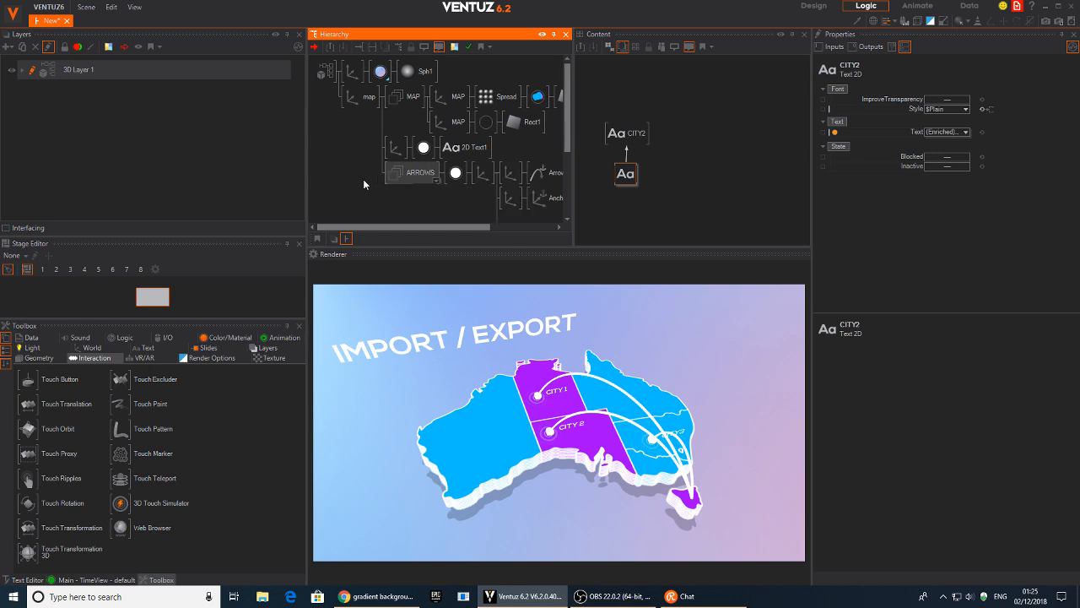
{"action": "left_click", "coordinate": [374, 154]}
{"action": "middle_click_drag", "start_coordinate": [454, 203], "coordinate": [394, 132]}
{"action": "middle_click_drag", "start_coordinate": [511, 162], "coordinate": [447, 93]}
{"action": "scroll", "coordinate": [446, 93], "scroll_direction": "up", "scroll_amount": 1}
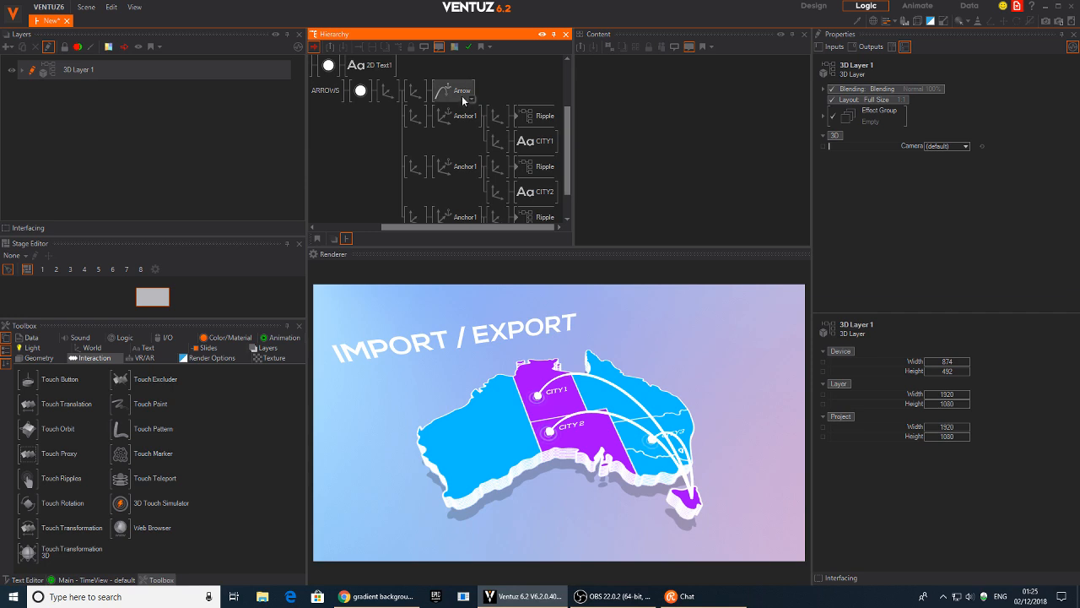
{"action": "left_click", "coordinate": [462, 95]}
{"action": "double_click", "coordinate": [693, 130]}
{"action": "type", "text": "key"}
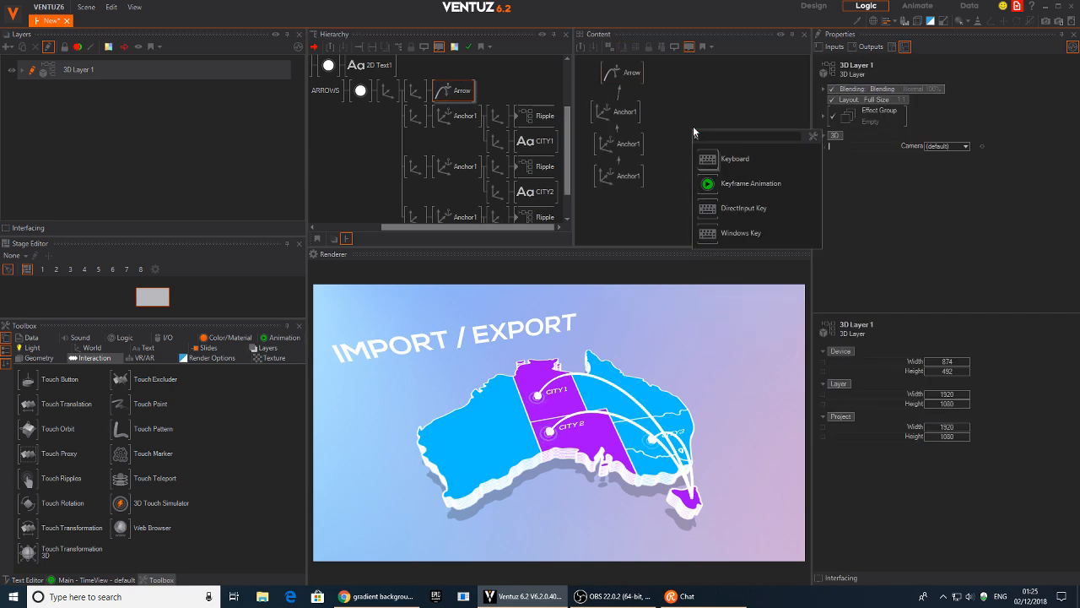
{"action": "left_click", "coordinate": [707, 185]}
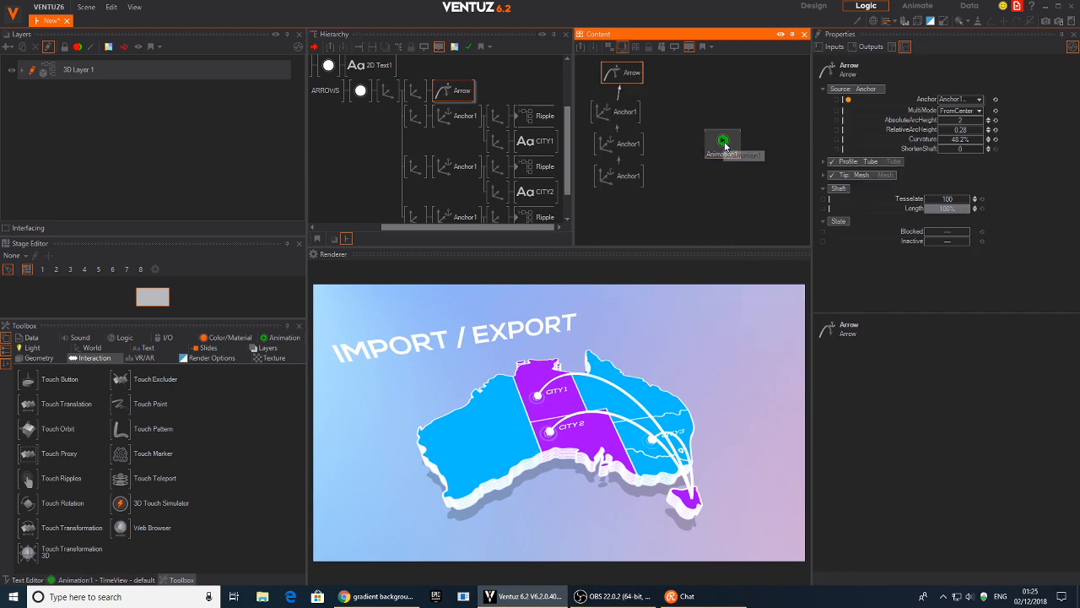
- Bind the Arrow's Shaft Length to the Keyframe Animation and show the animation's timeline in seconds
{"action": "left_click", "coordinate": [611, 77]}
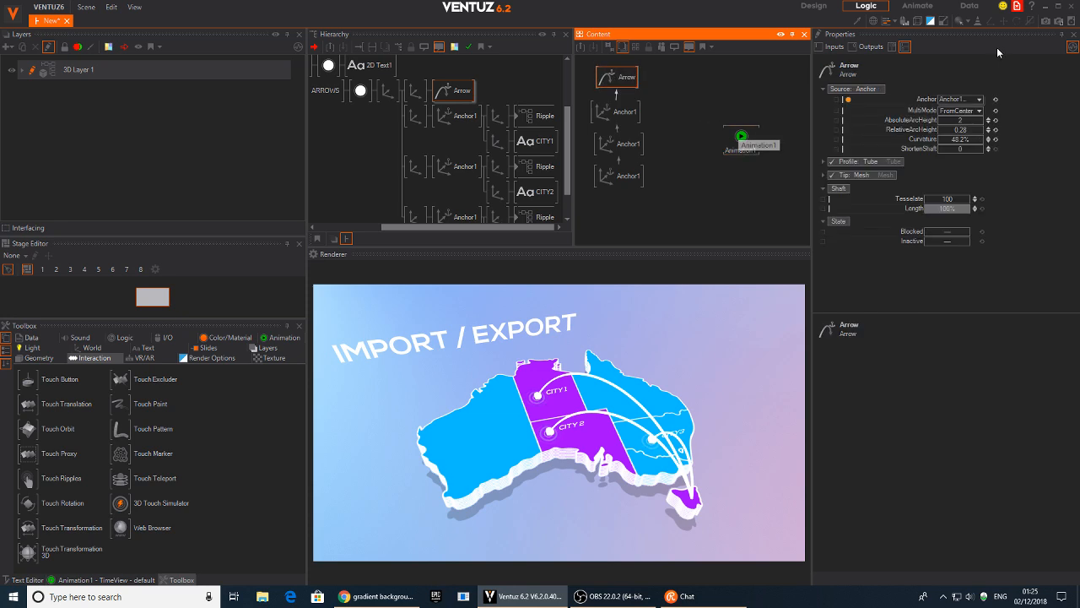
{"action": "left_click_drag", "start_coordinate": [898, 207], "coordinate": [741, 140]}
{"action": "left_click", "coordinate": [102, 580]}
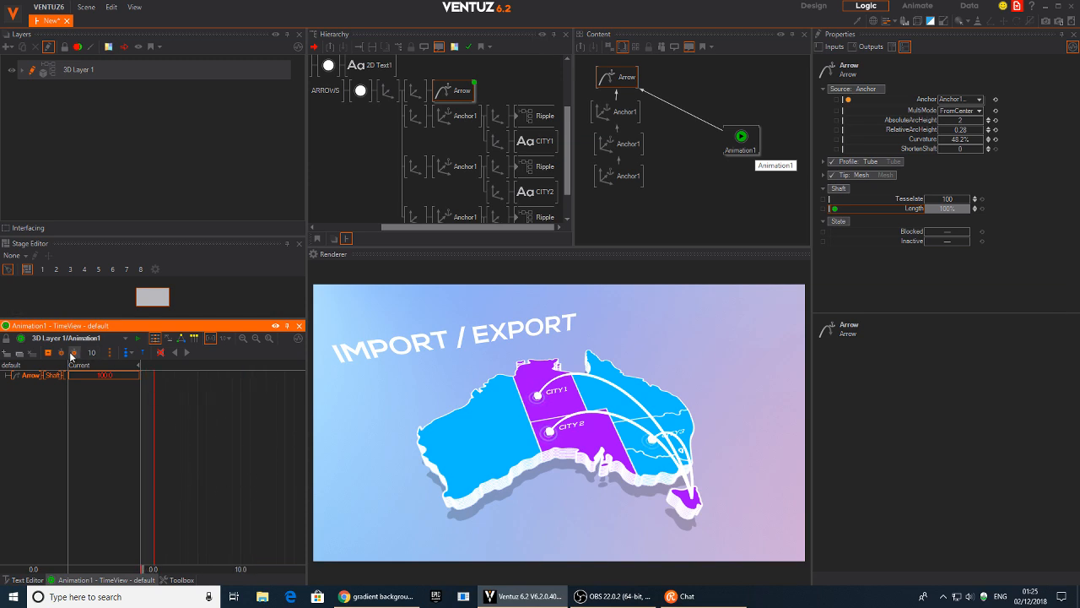
{"action": "left_click", "coordinate": [226, 338]}
{"action": "left_click", "coordinate": [252, 364]}
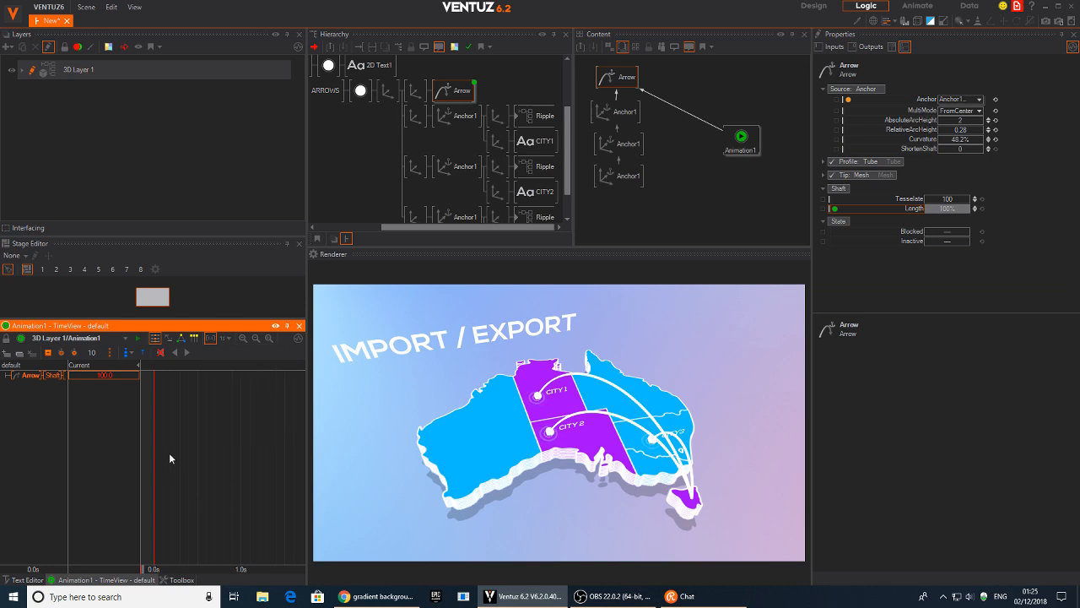
- Add keyframes for the Arrow's Shaft Length at 1.0 s and 0.0 s
{"action": "left_click_drag", "start_coordinate": [216, 475], "coordinate": [238, 466]}
{"action": "left_click", "coordinate": [50, 355]}
{"action": "left_click_drag", "start_coordinate": [241, 476], "coordinate": [11, 464]}
{"action": "left_click", "coordinate": [46, 354]}
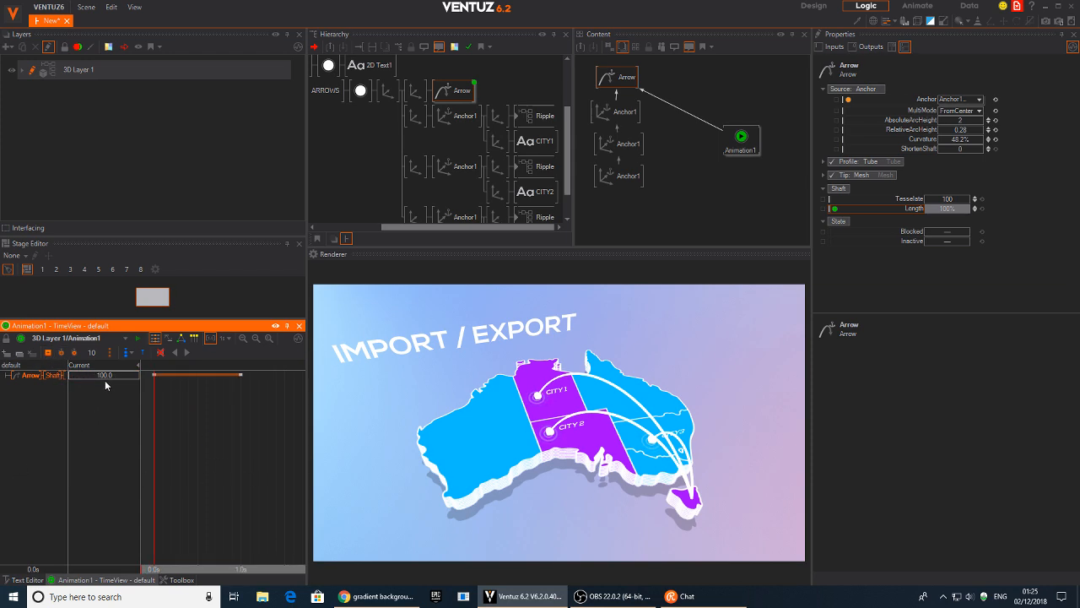
- Set the Arrow's Shaft Length to 0 at the 0.0 s keyframe
{"action": "left_click_drag", "start_coordinate": [84, 380], "coordinate": [70, 374]}
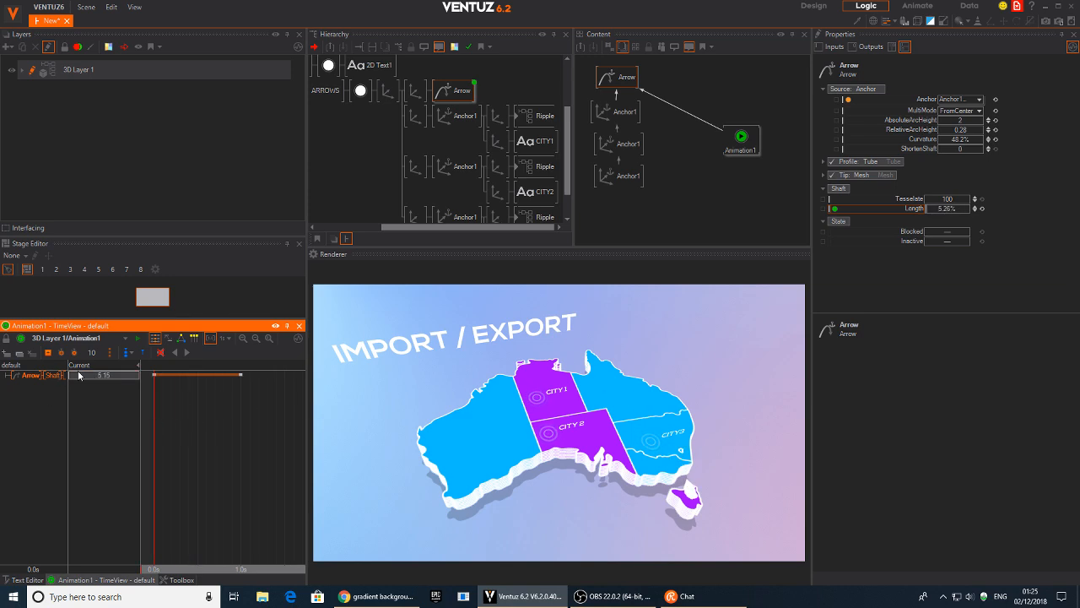
{"action": "mouse_move", "coordinate": [80, 375]}
{"action": "left_mouse_down"}
{"action": "mouse_move", "coordinate": [139, 380]}
{"action": "mouse_move", "coordinate": [81, 374]}
{"action": "left_mouse_up"}
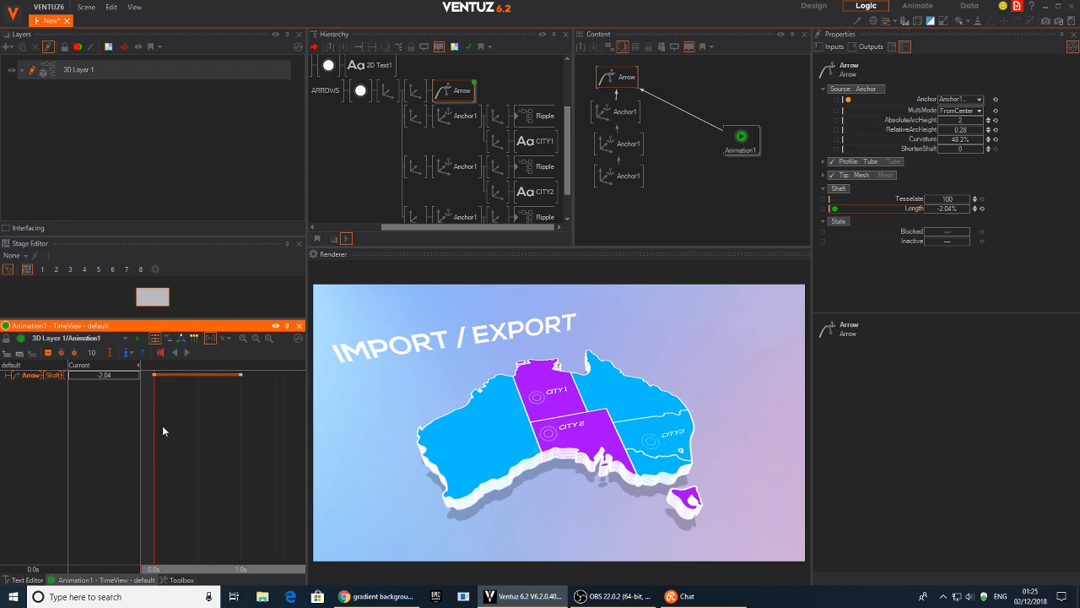
{"action": "double_click", "coordinate": [111, 377]}
{"action": "type", "text": "0"}
{"action": "key", "text": "Return"}
{"action": "left_click_drag", "start_coordinate": [148, 412], "coordinate": [162, 435]}
{"action": "left_click", "coordinate": [824, 175]}
{"action": "scroll", "coordinate": [910, 292], "scroll_direction": "down", "scroll_amount": 3}
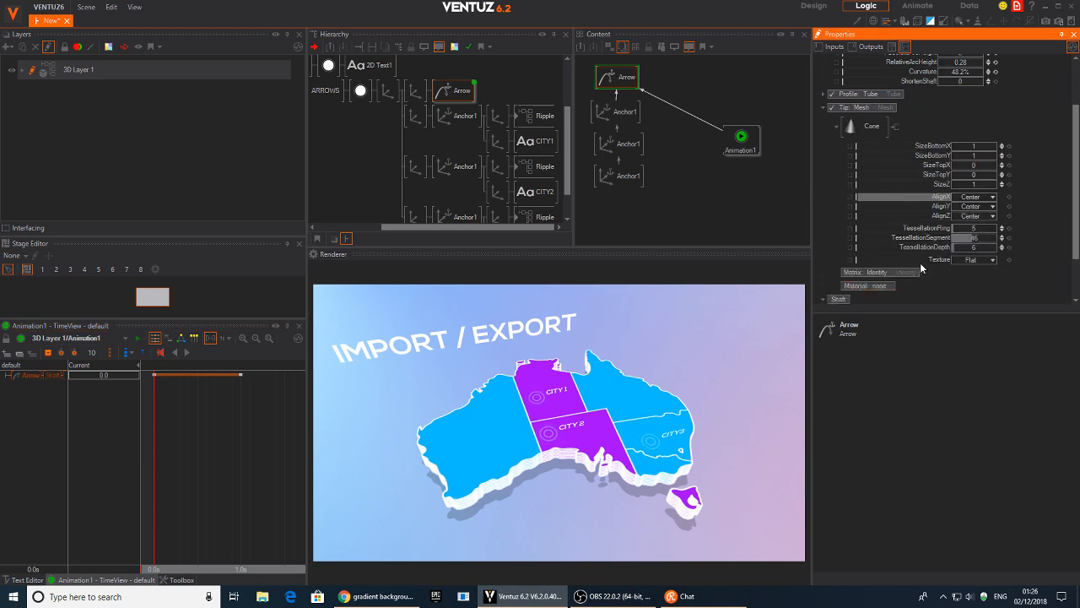
{"action": "scroll", "coordinate": [939, 224], "scroll_direction": "up", "scroll_amount": 3}
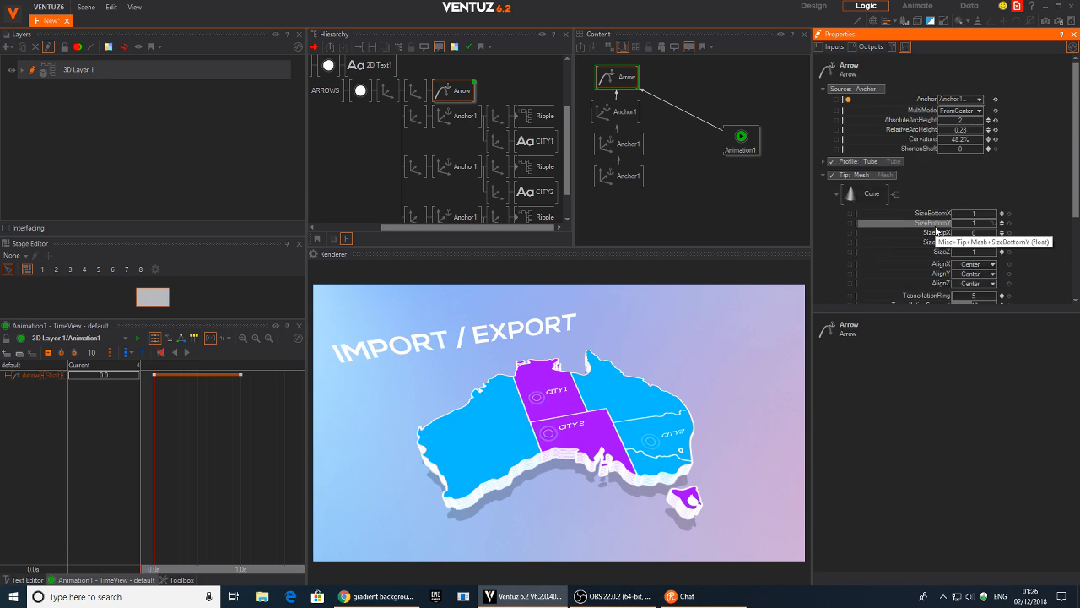
{"action": "left_click", "coordinate": [822, 178]}
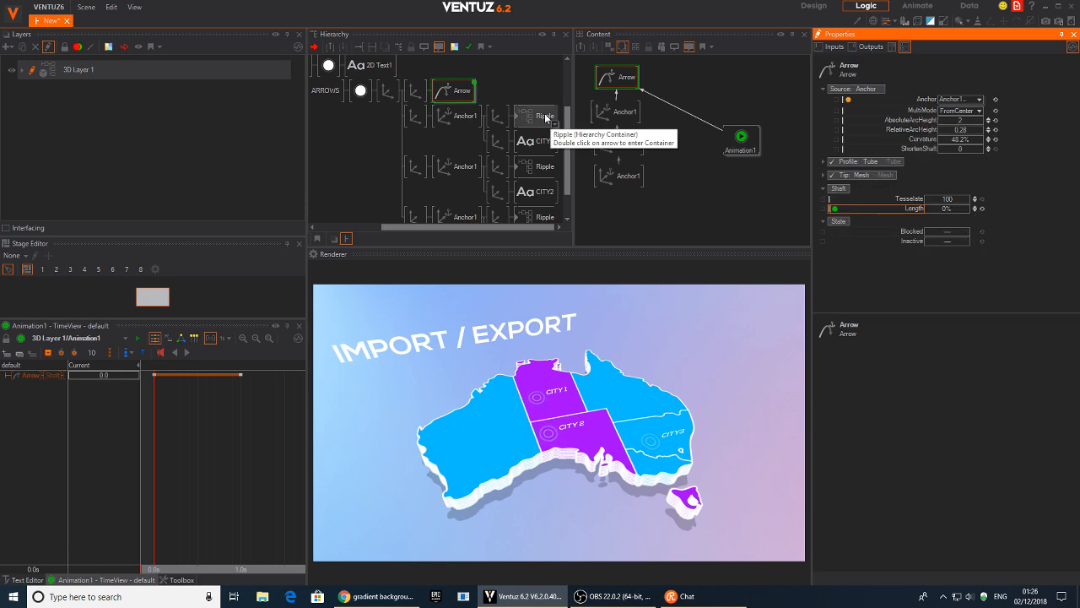
- Insert an Alpha node in the ARROWS group, ahead of the Axes leading to the Arrow and anchors
{"action": "left_click", "coordinate": [494, 88]}
{"action": "double_click", "coordinate": [493, 87]}
{"action": "type", "text": "a"}
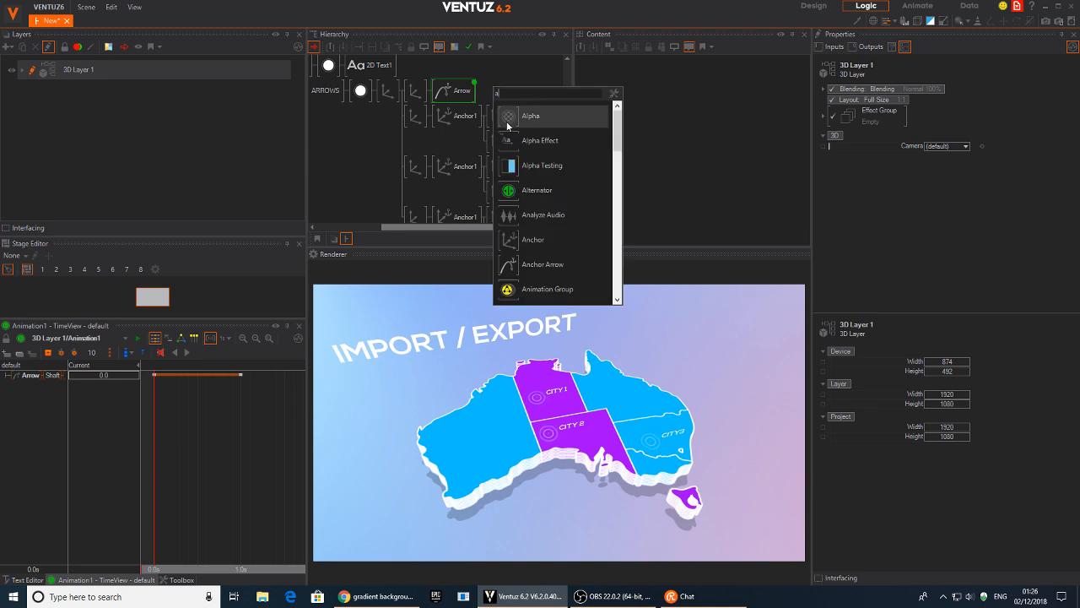
{"action": "left_click_drag", "start_coordinate": [511, 123], "coordinate": [412, 94]}
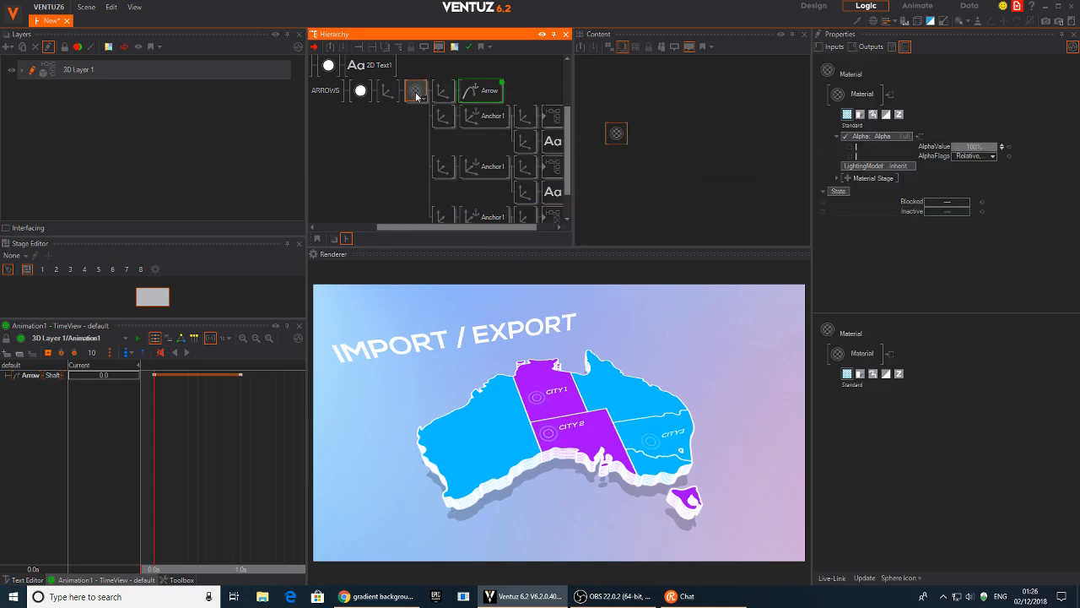
- Show the Alpha node together with the Arrow's content and arrange the Alpha and Anchor1 nodes clear of each other
{"action": "left_click", "coordinate": [473, 92], "text": "ctrl"}
{"action": "left_click", "coordinate": [708, 153]}
{"action": "left_click_drag", "start_coordinate": [621, 135], "coordinate": [715, 182]}
{"action": "left_click_drag", "start_coordinate": [665, 113], "coordinate": [622, 121]}
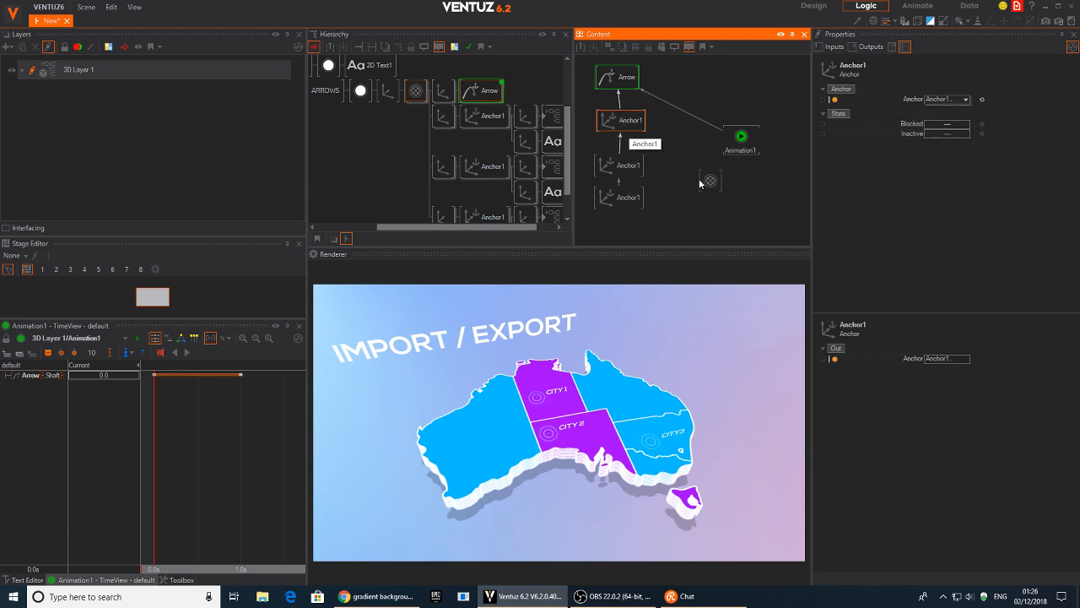
- Bind the alpha value of the ARROWS material to Animation1 and key it at 100 at 0.1 s
{"action": "left_click_drag", "start_coordinate": [706, 190], "coordinate": [689, 200]}
{"action": "left_click_drag", "start_coordinate": [919, 147], "coordinate": [741, 141]}
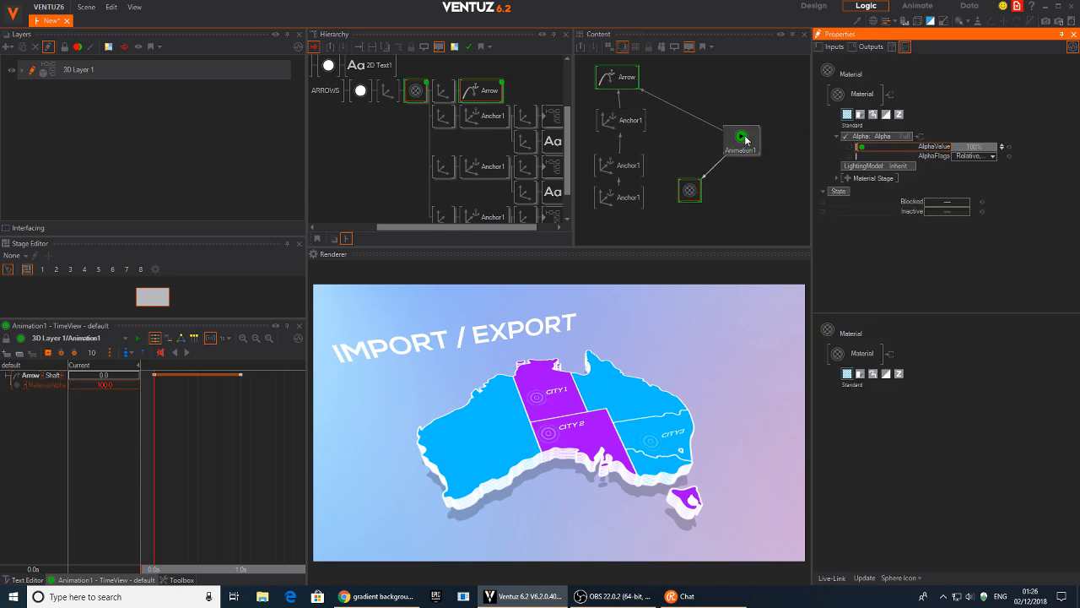
{"action": "left_click", "coordinate": [96, 415]}
{"action": "left_click_drag", "start_coordinate": [153, 413], "coordinate": [162, 415]}
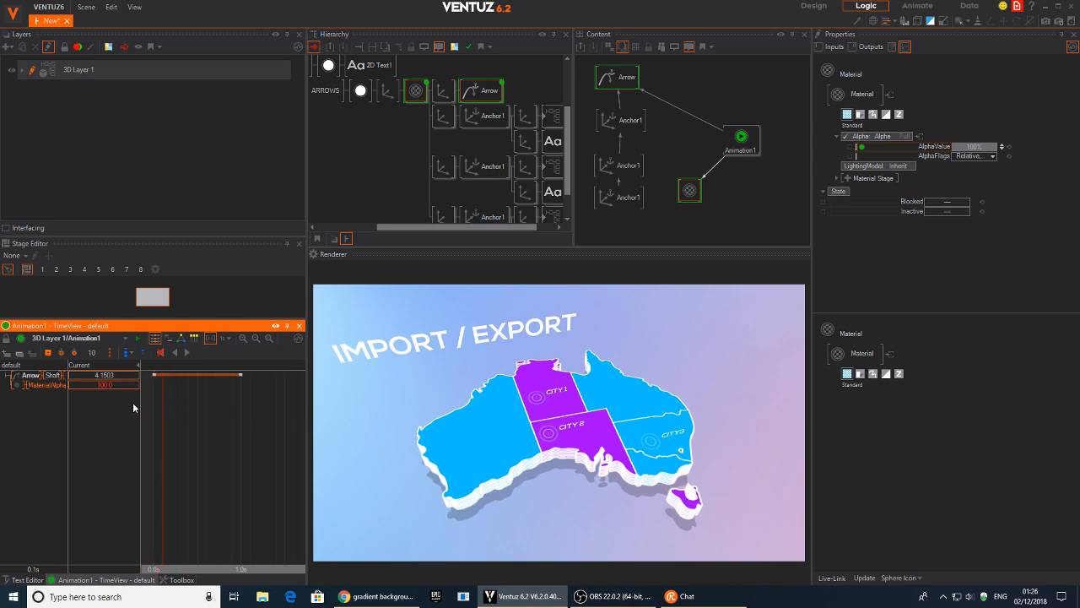
{"action": "left_click", "coordinate": [46, 385]}
{"action": "left_click", "coordinate": [48, 353]}
- Set the material alpha to 0 at 0.0 s and add a keyframe for it
{"action": "left_click_drag", "start_coordinate": [163, 431], "coordinate": [153, 429]}
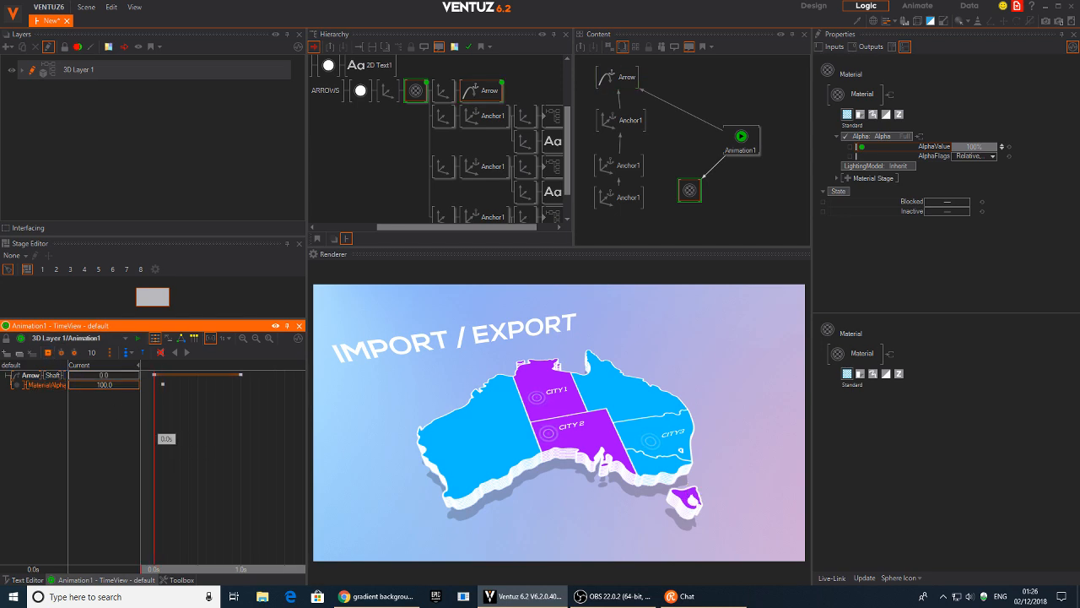
{"action": "double_click", "coordinate": [111, 386]}
{"action": "type", "text": "0"}
{"action": "key", "text": "Return"}
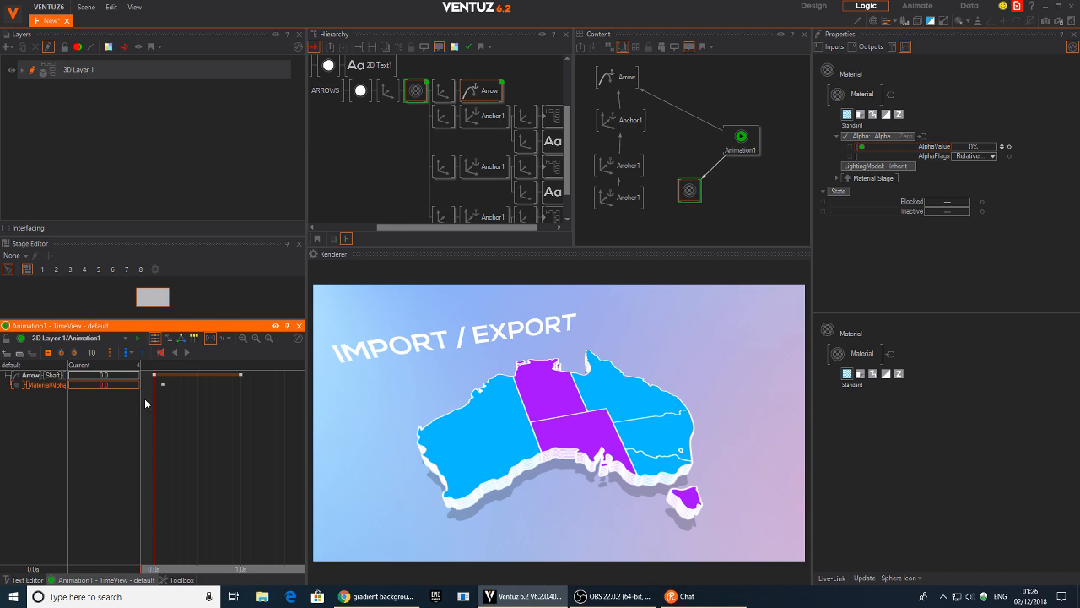
{"action": "left_click", "coordinate": [48, 353]}
{"action": "mouse_move", "coordinate": [153, 435]}
{"action": "left_mouse_down"}
{"action": "mouse_move", "coordinate": [253, 431]}
{"action": "mouse_move", "coordinate": [153, 426]}
{"action": "left_mouse_up"}
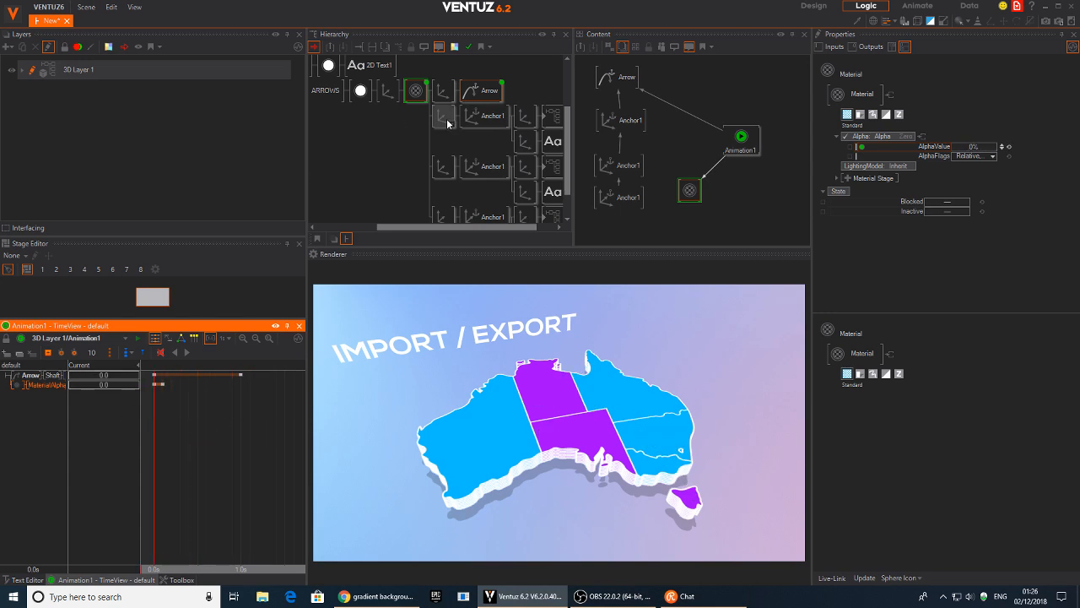
- Move the material node in the hierarchy directly before the Arrow node, so it no longer covers the city branches
{"action": "left_click", "coordinate": [388, 95]}
{"action": "left_click", "coordinate": [387, 71]}
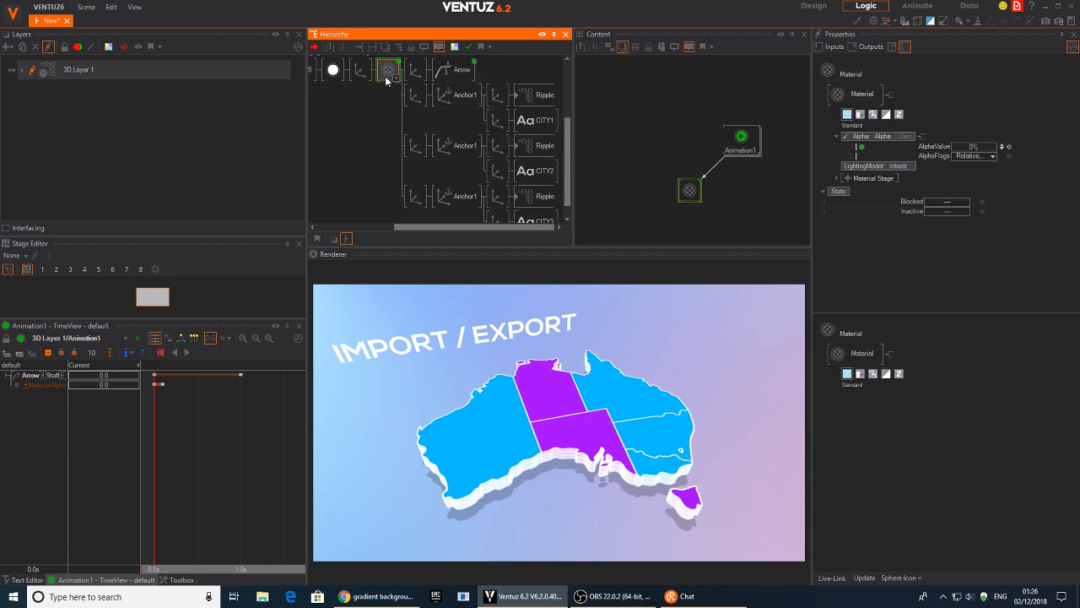
{"action": "left_click_drag", "start_coordinate": [423, 69], "coordinate": [437, 70]}
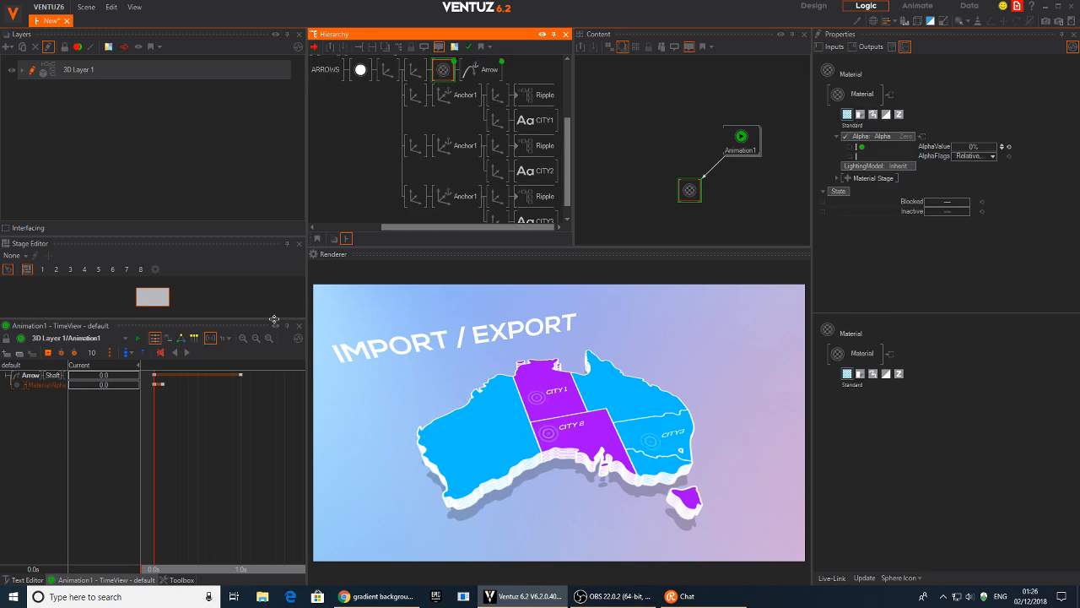
- Play and scrub the animation to check how the arrows fade in and grow
{"action": "mouse_move", "coordinate": [157, 460]}
{"action": "left_mouse_down"}
{"action": "mouse_move", "coordinate": [206, 458]}
{"action": "mouse_move", "coordinate": [160, 451]}
{"action": "mouse_move", "coordinate": [235, 441]}
{"action": "mouse_move", "coordinate": [156, 428]}
{"action": "left_mouse_up"}
{"action": "left_click", "coordinate": [187, 351]}
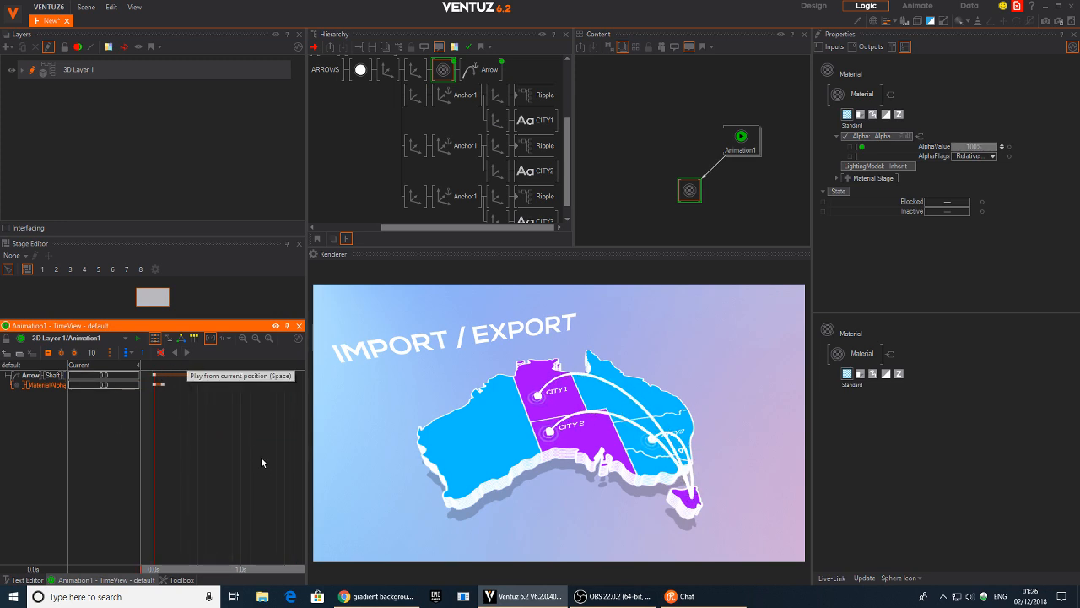
{"action": "left_click_drag", "start_coordinate": [207, 458], "coordinate": [191, 428]}
{"action": "mouse_move", "coordinate": [209, 465]}
{"action": "left_mouse_down"}
{"action": "mouse_move", "coordinate": [183, 456]}
{"action": "mouse_move", "coordinate": [198, 441]}
{"action": "mouse_move", "coordinate": [234, 457]}
{"action": "mouse_move", "coordinate": [202, 463]}
{"action": "mouse_move", "coordinate": [253, 464]}
{"action": "mouse_move", "coordinate": [187, 464]}
{"action": "mouse_move", "coordinate": [245, 464]}
{"action": "mouse_move", "coordinate": [221, 464]}
{"action": "left_mouse_up"}
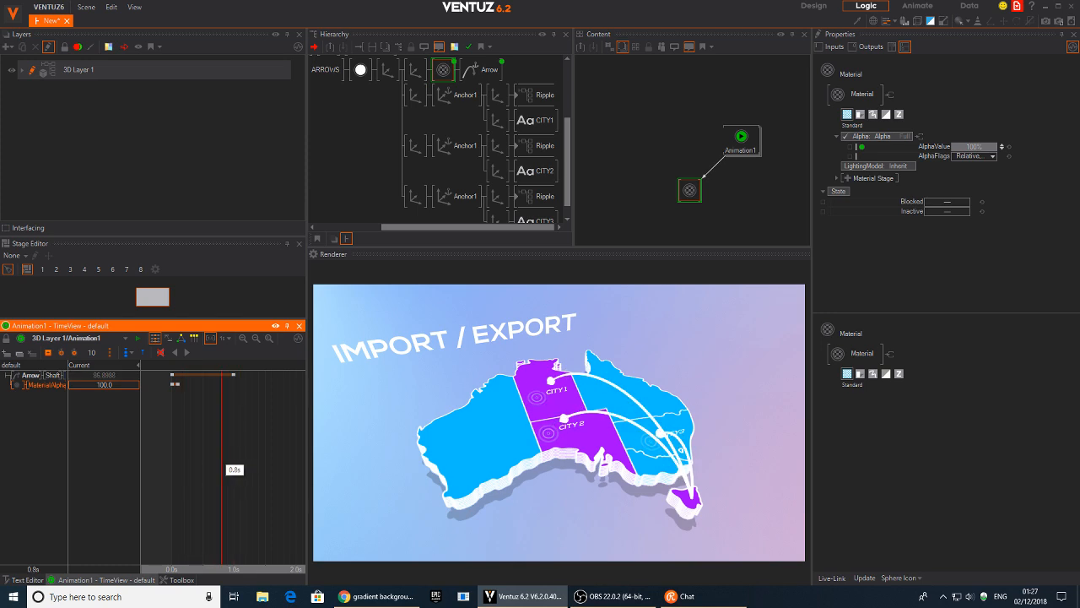
- Rename the axis nodes of the CITY1, CITY2 and CITY3 branches as 1, 2 and 3
{"action": "left_click", "coordinate": [488, 141]}
{"action": "scroll", "coordinate": [487, 140], "scroll_direction": "down", "scroll_amount": 1}
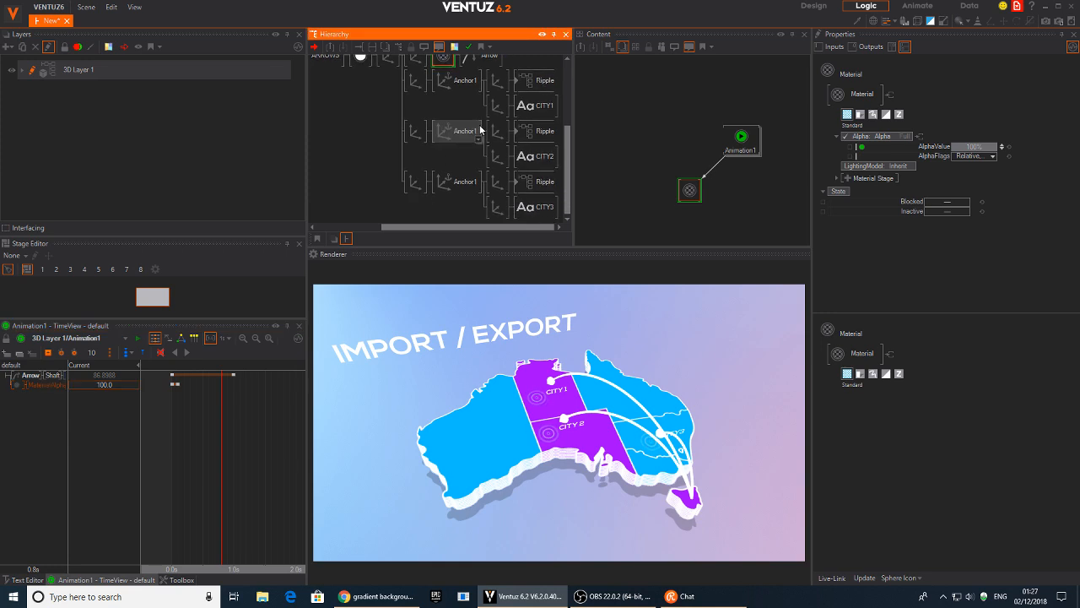
{"action": "left_click", "coordinate": [414, 86]}
{"action": "key", "text": "F2"}
{"action": "type", "text": "1"}
{"action": "left_click", "coordinate": [419, 135]}
{"action": "key", "text": "F2"}
{"action": "type", "text": "2"}
{"action": "left_click", "coordinate": [419, 188]}
{"action": "key", "text": "F2"}
{"action": "type", "text": "3"}
{"action": "left_click", "coordinate": [376, 165]}
- Select axes 1, 2 and 3 together with the arrow material to bring them up in the Content graph
{"action": "left_click", "coordinate": [418, 87]}
{"action": "left_click", "coordinate": [416, 136], "text": "ctrl"}
{"action": "left_click", "coordinate": [420, 181], "text": "ctrl"}
{"action": "middle_click_drag", "start_coordinate": [413, 126], "coordinate": [407, 169]}
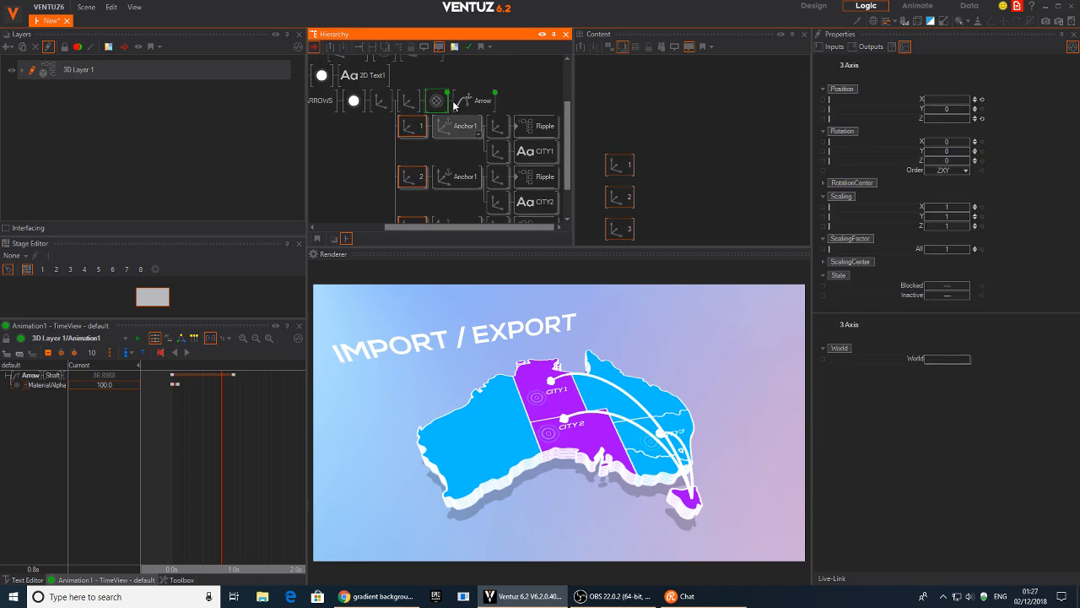
{"action": "left_click", "coordinate": [437, 105], "text": "ctrl"}
{"action": "middle_click_drag", "start_coordinate": [664, 143], "coordinate": [659, 89]}
{"action": "left_click", "coordinate": [668, 134]}
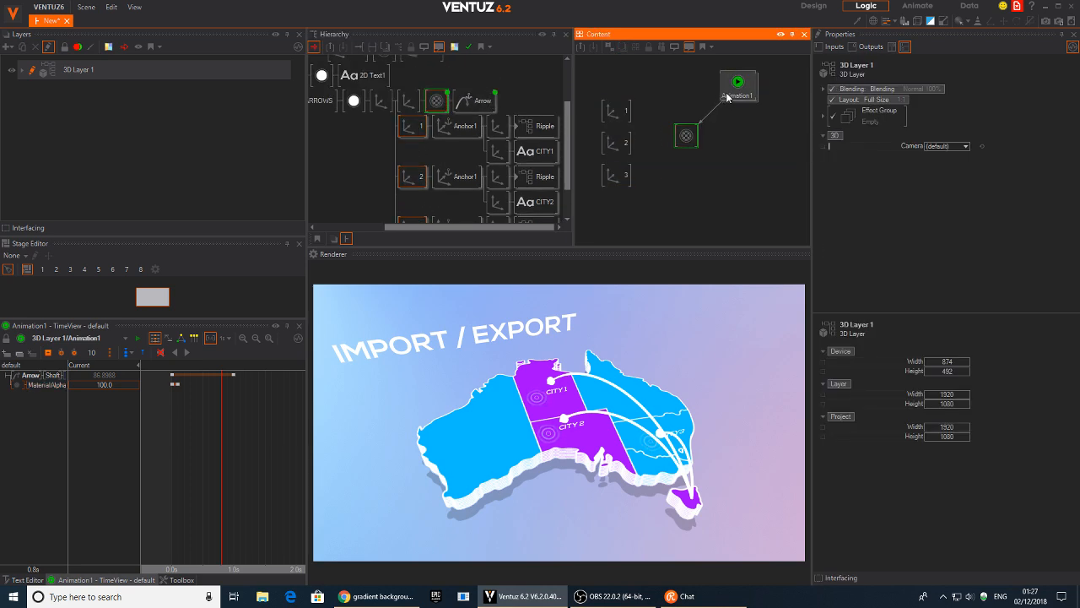
- Move axes 1, 2 and 3 out of the anchor column to the other side of Animation1, and place the material beneath it
{"action": "left_click", "coordinate": [727, 93]}
{"action": "left_click", "coordinate": [673, 154]}
{"action": "middle_click_drag", "start_coordinate": [643, 174], "coordinate": [632, 135]}
{"action": "scroll", "coordinate": [634, 148], "scroll_direction": "down", "scroll_amount": 2}
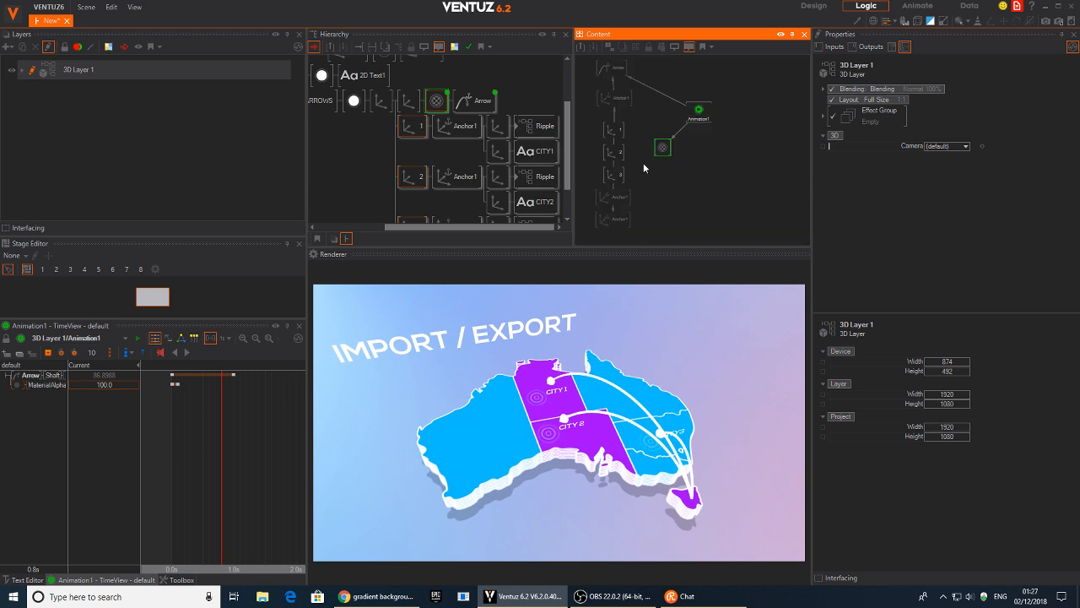
{"action": "left_click_drag", "start_coordinate": [628, 169], "coordinate": [618, 167]}
{"action": "left_click_drag", "start_coordinate": [617, 173], "coordinate": [765, 132]}
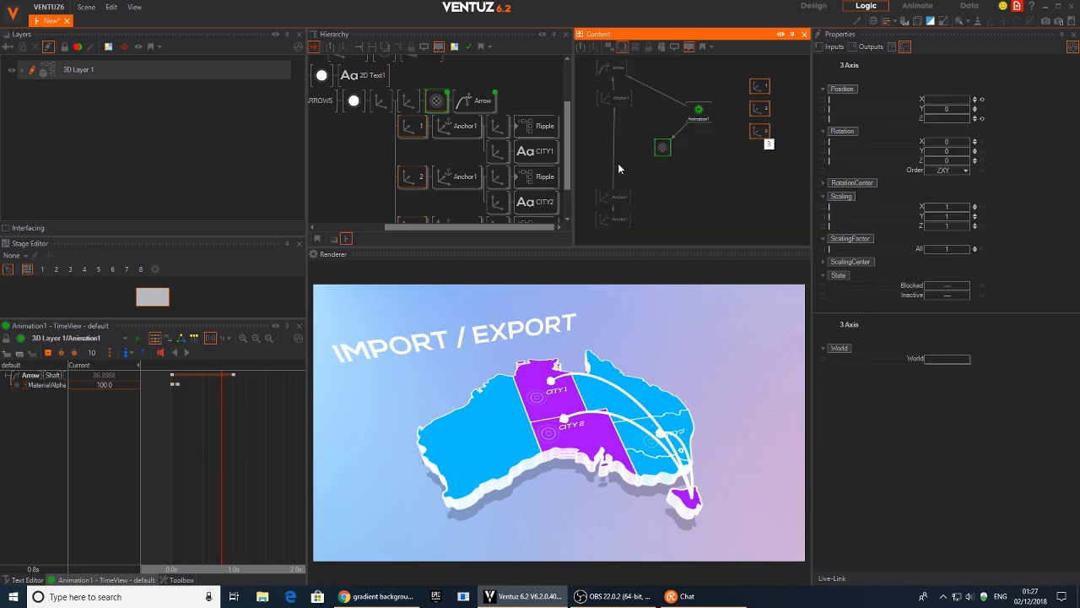
{"action": "left_click", "coordinate": [619, 165]}
{"action": "left_click_drag", "start_coordinate": [663, 148], "coordinate": [699, 148]}
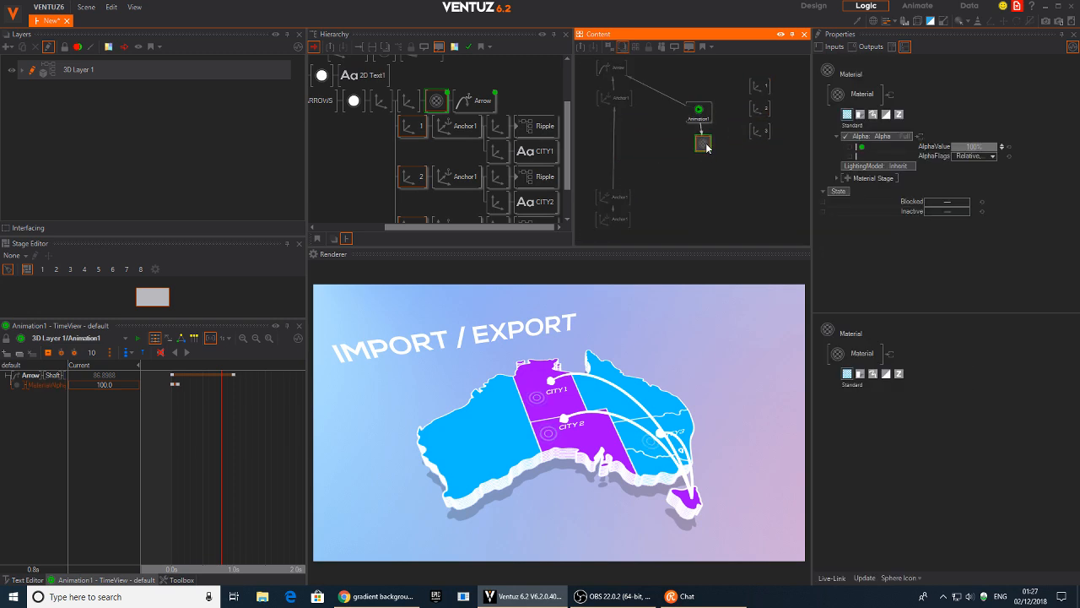
- Stack the anchor nodes closely under the Arrow node and group these four nodes in the Content graph
{"action": "left_click", "coordinate": [648, 154]}
{"action": "left_click_drag", "start_coordinate": [622, 218], "coordinate": [613, 228]}
{"action": "left_click_drag", "start_coordinate": [621, 223], "coordinate": [619, 159]}
{"action": "left_click_drag", "start_coordinate": [648, 192], "coordinate": [592, 50]}
{"action": "middle_click_drag", "start_coordinate": [640, 107], "coordinate": [649, 131]}
{"action": "left_click_drag", "start_coordinate": [613, 128], "coordinate": [606, 126]}
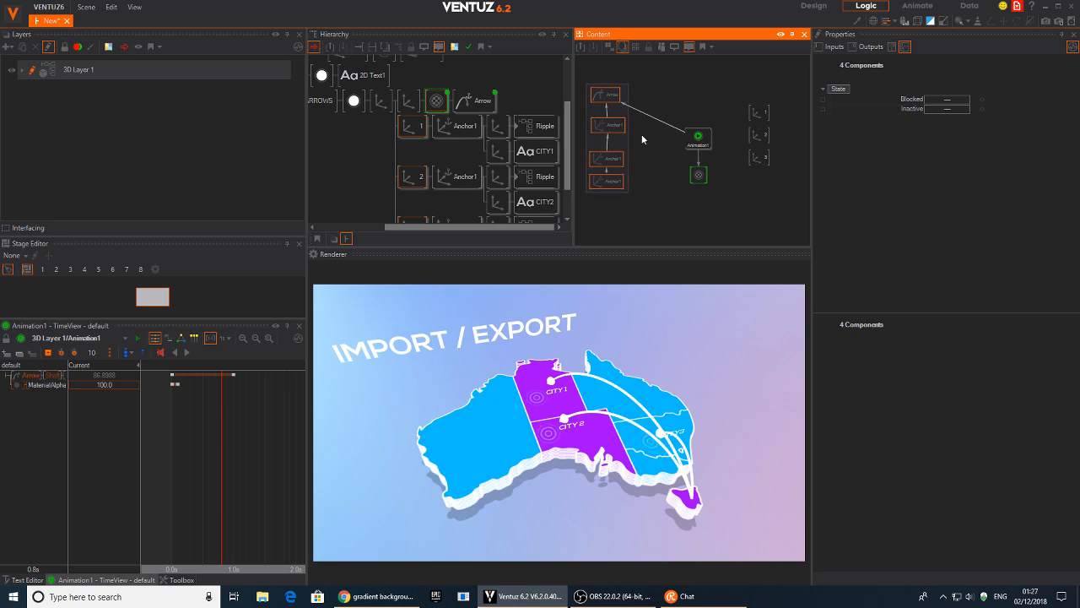
{"action": "left_click", "coordinate": [608, 128]}
- Rename the Animation1 node as ARROWS
{"action": "left_click", "coordinate": [675, 158]}
{"action": "left_click_drag", "start_coordinate": [700, 176], "coordinate": [695, 184]}
{"action": "left_click_drag", "start_coordinate": [698, 141], "coordinate": [697, 137]}
{"action": "double_click", "coordinate": [698, 141]}
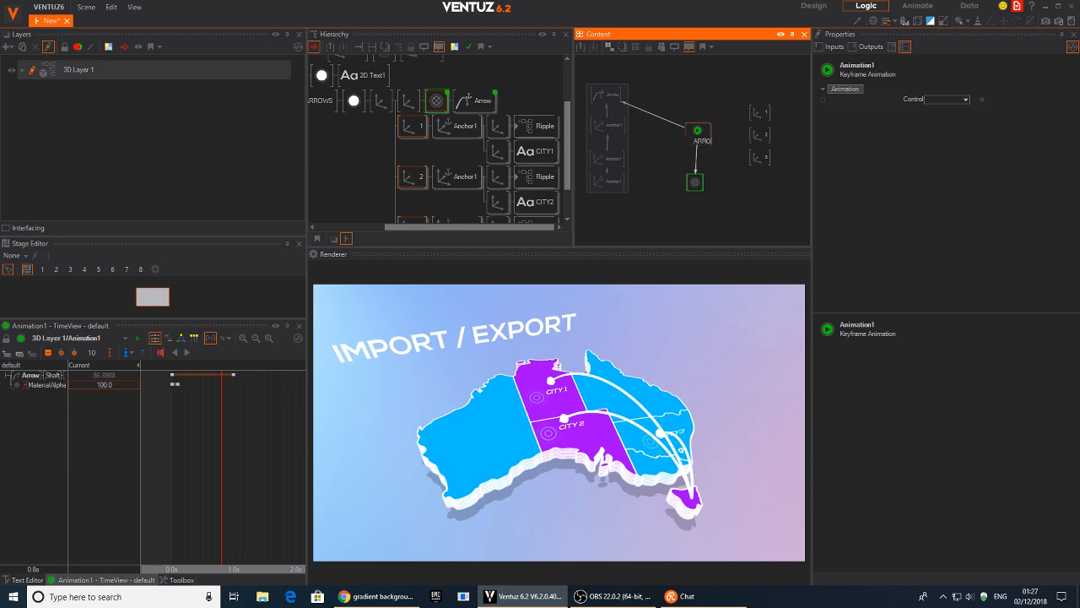
{"action": "type", "text": "ARROWS"}
{"action": "key", "text": "Return"}
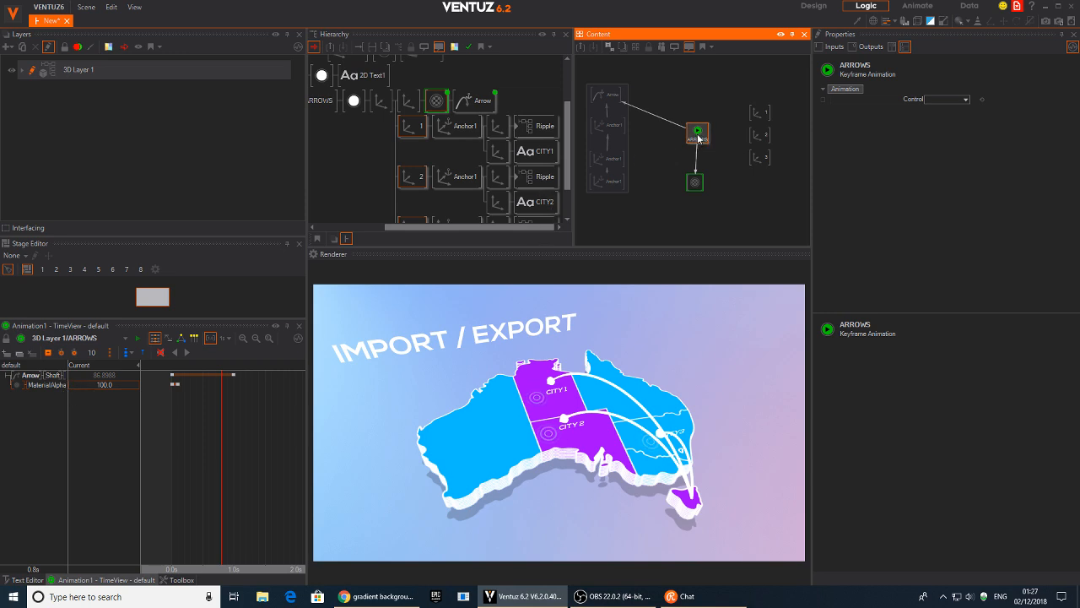
- Bind the overall scaling factor of axes 1, 2 and 3 to the ARROWS animation and key it at about 1.5 s
{"action": "left_click_drag", "start_coordinate": [741, 94], "coordinate": [773, 189]}
{"action": "left_click_drag", "start_coordinate": [916, 251], "coordinate": [697, 133]}
{"action": "left_click_drag", "start_coordinate": [222, 422], "coordinate": [266, 447]}
{"action": "left_click", "coordinate": [39, 395]}
{"action": "left_click", "coordinate": [39, 404], "text": "ctrl"}
{"action": "left_click", "coordinate": [42, 413], "text": "ctrl"}
{"action": "left_click", "coordinate": [47, 353]}
- At 0.9 s, set the scaling factor of axes 1, 2 and 3 to 0 and add keyframes
{"action": "left_click_drag", "start_coordinate": [257, 447], "coordinate": [227, 445]}
{"action": "left_click", "coordinate": [117, 395]}
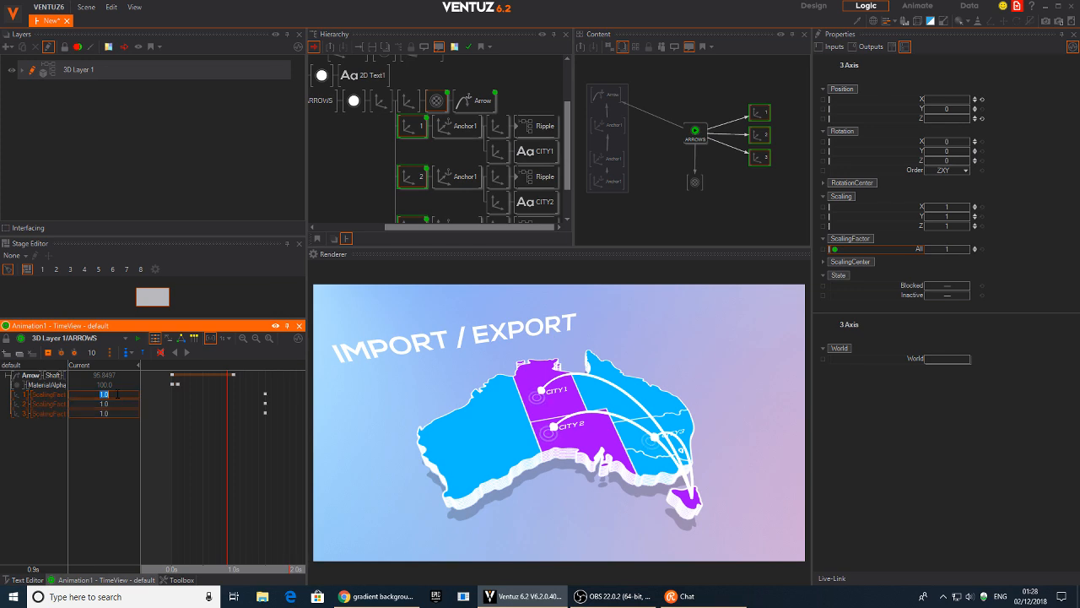
{"action": "type", "text": "0"}
{"action": "key", "text": "Return"}
{"action": "left_click", "coordinate": [119, 406]}
{"action": "type", "text": "0"}
{"action": "key", "text": "Return"}
{"action": "left_click", "coordinate": [109, 415]}
{"action": "type", "text": "0"}
{"action": "key", "text": "Return"}
{"action": "left_click", "coordinate": [47, 354]}
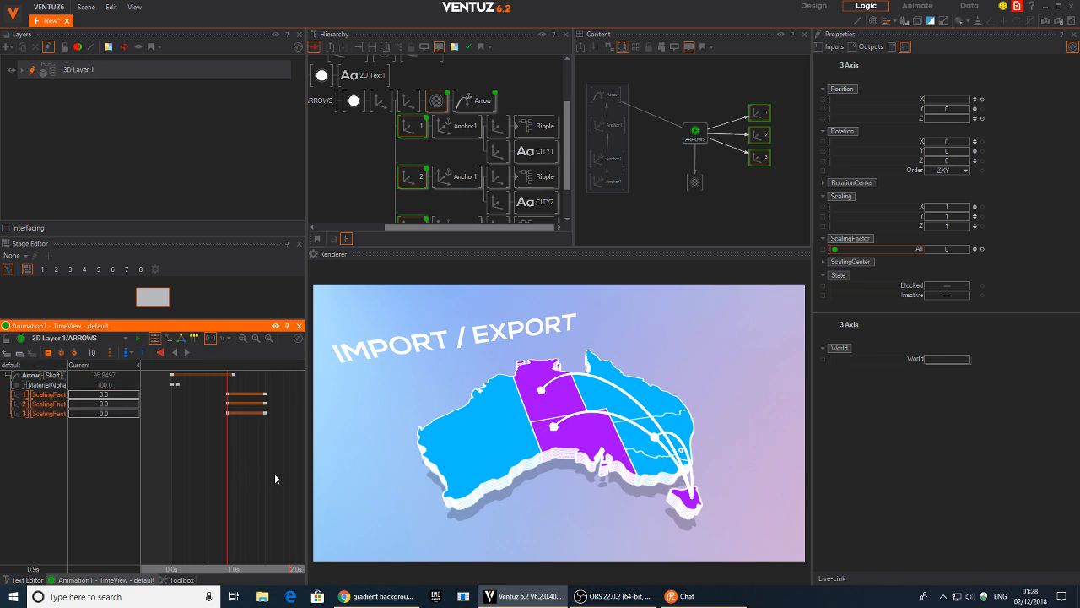
- Play the ARROWS animation from the start to check how the city labels scale in
{"action": "left_click_drag", "start_coordinate": [227, 443], "coordinate": [171, 439]}
{"action": "left_click", "coordinate": [191, 350]}
{"action": "left_click", "coordinate": [190, 350]}
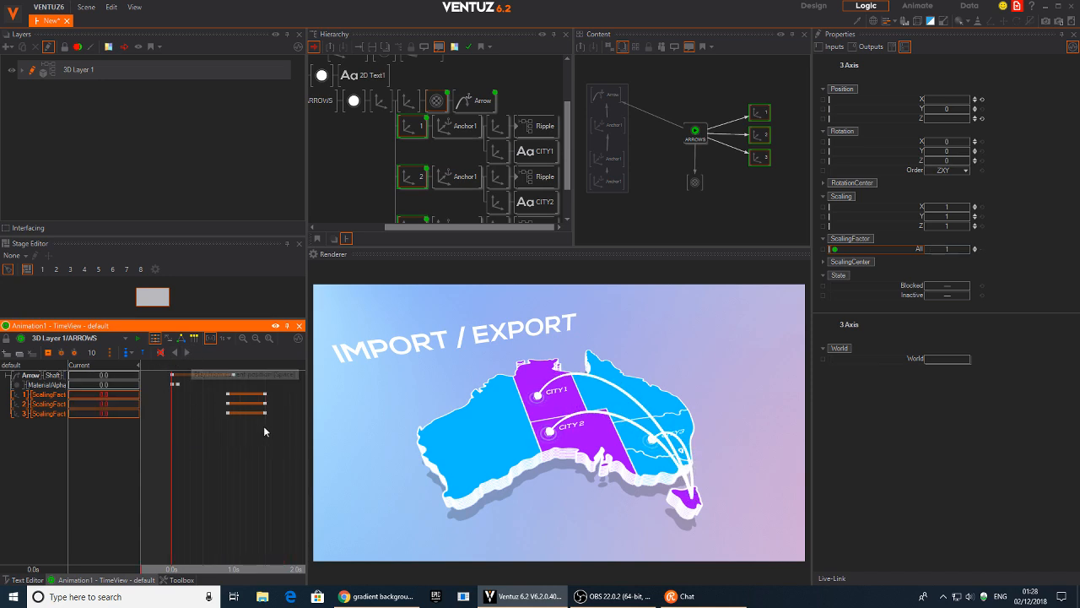
- Spread the axis nodes 1, 2 and 3 farther apart in the Content graph
{"action": "left_click", "coordinate": [736, 200]}
{"action": "left_click_drag", "start_coordinate": [759, 91], "coordinate": [771, 173]}
{"action": "left_click", "coordinate": [773, 124]}
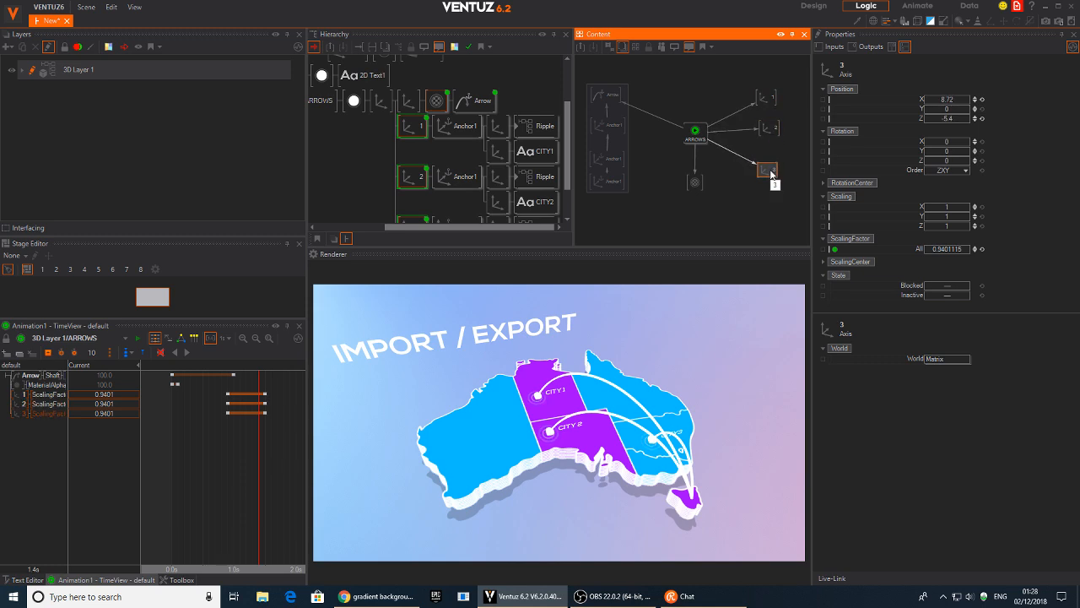
- Insert an Oscillator node into each link from ARROWS to axes 1, 2 and 3
{"action": "double_click", "coordinate": [749, 189]}
{"action": "type", "text": "osc"}
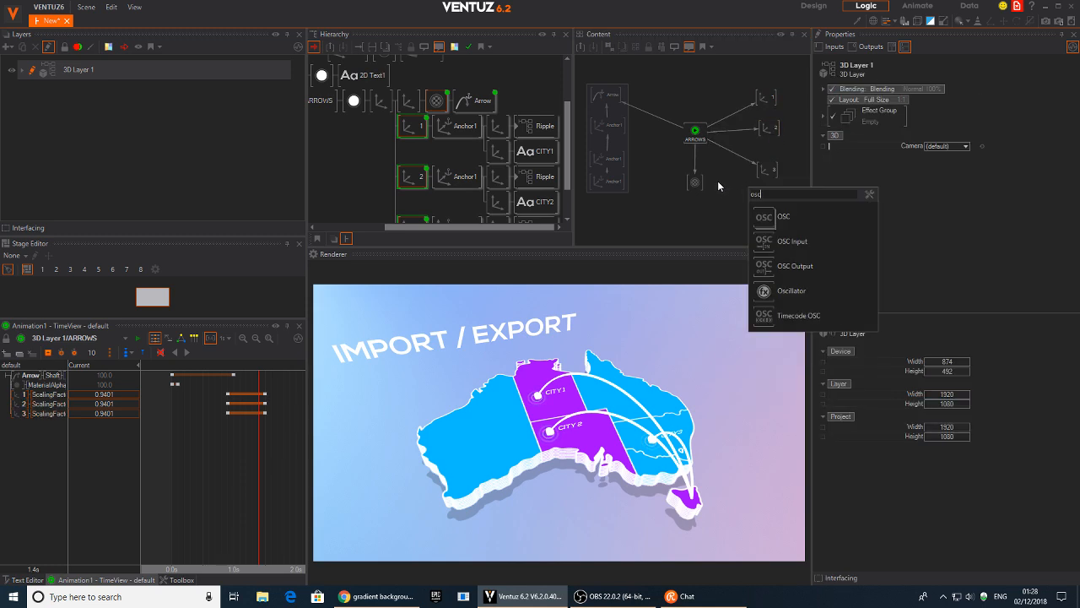
{"action": "left_click_drag", "start_coordinate": [764, 291], "coordinate": [733, 226]}
{"action": "left_click_drag", "start_coordinate": [730, 118], "coordinate": [730, 118]}
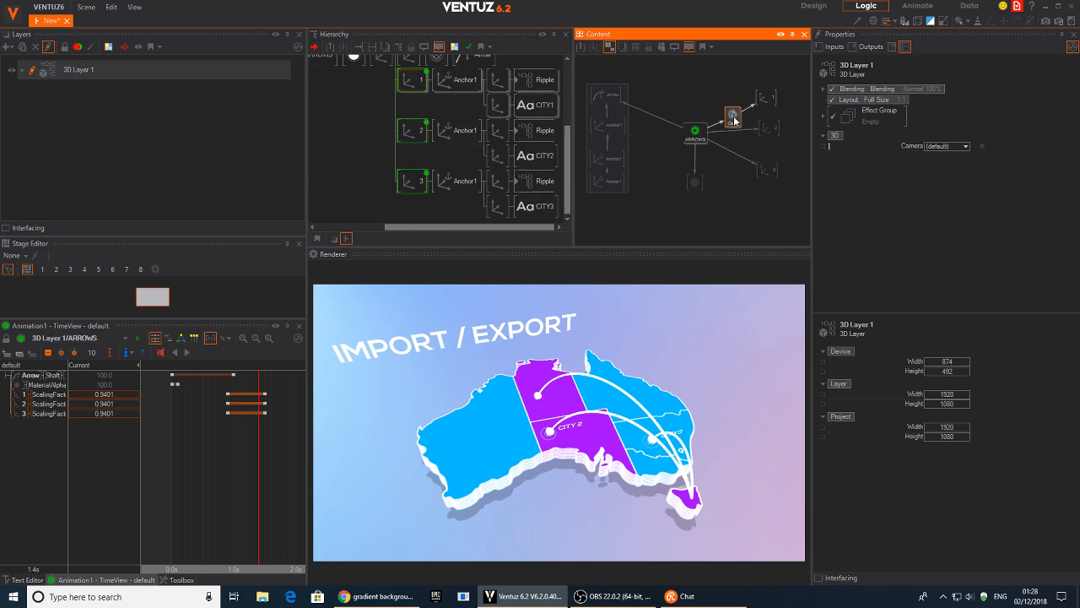
{"action": "double_click", "coordinate": [733, 114]}
{"action": "left_click_drag", "start_coordinate": [769, 221], "coordinate": [737, 134]}
{"action": "double_click", "coordinate": [740, 162]}
{"action": "left_click_drag", "start_coordinate": [757, 267], "coordinate": [739, 162]}
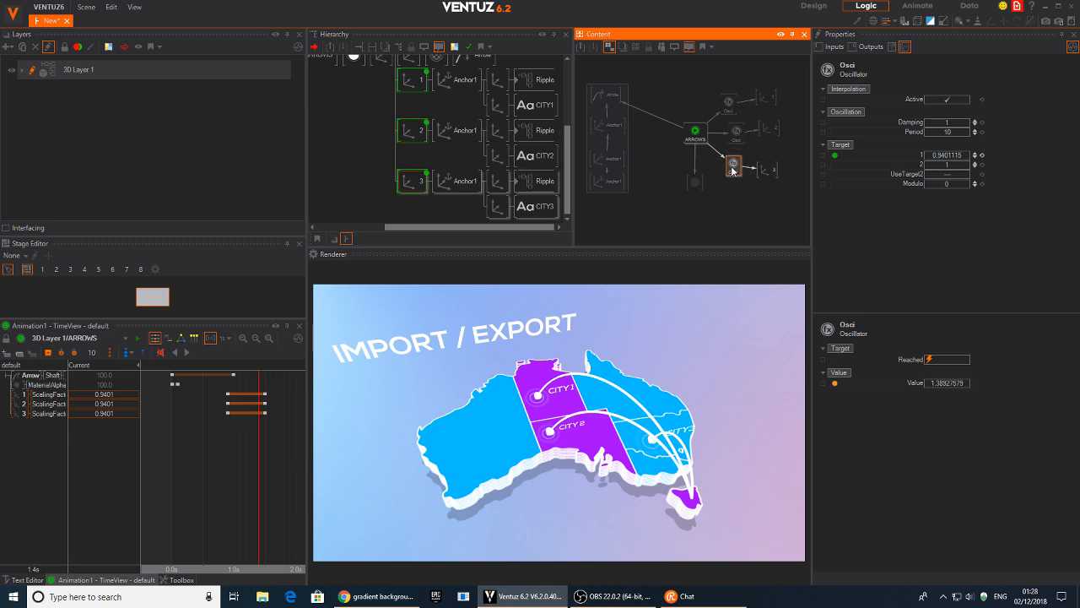
- Set the damping of all three oscillators to 12
{"action": "left_click", "coordinate": [738, 134], "text": "ctrl"}
{"action": "left_click", "coordinate": [728, 104], "text": "ctrl"}
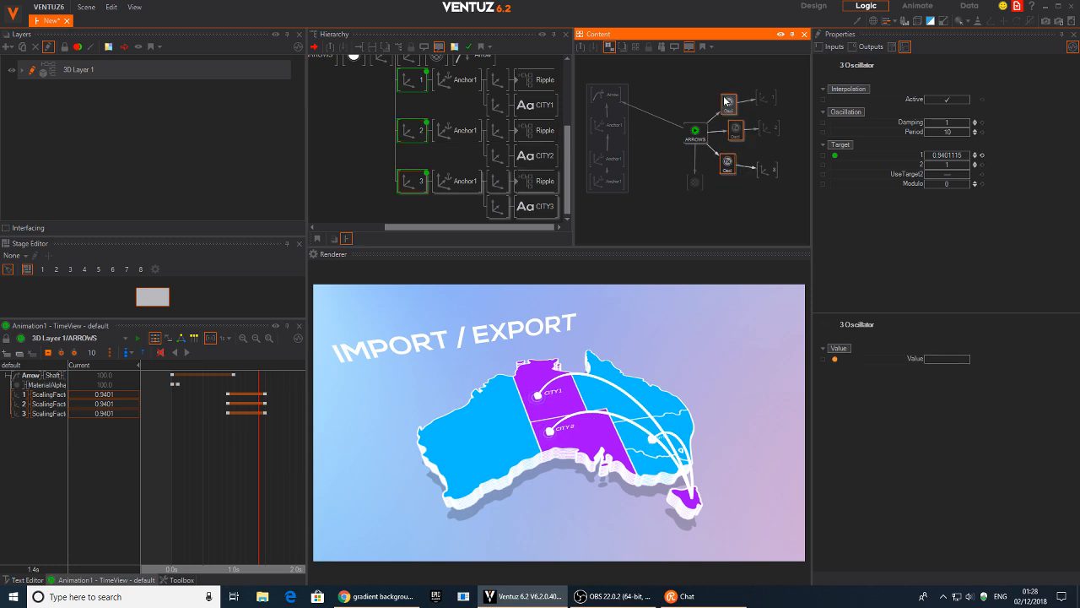
{"action": "left_click", "coordinate": [947, 123]}
{"action": "key", "text": "Return"}
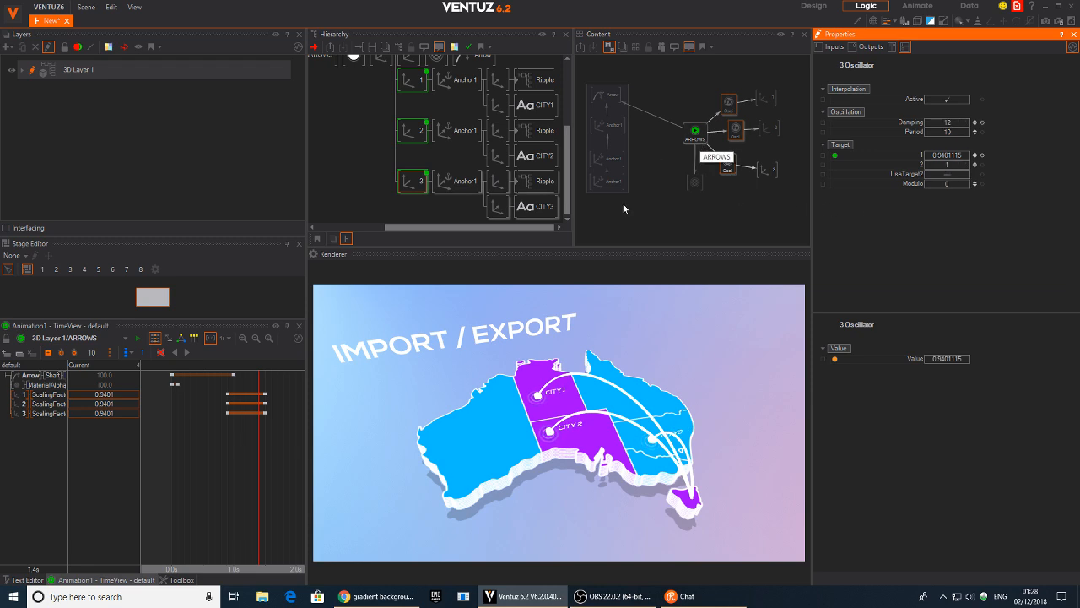
- Play and scrub the ARROWS animation to check the damped bounce of the city labels
{"action": "left_click", "coordinate": [171, 435]}
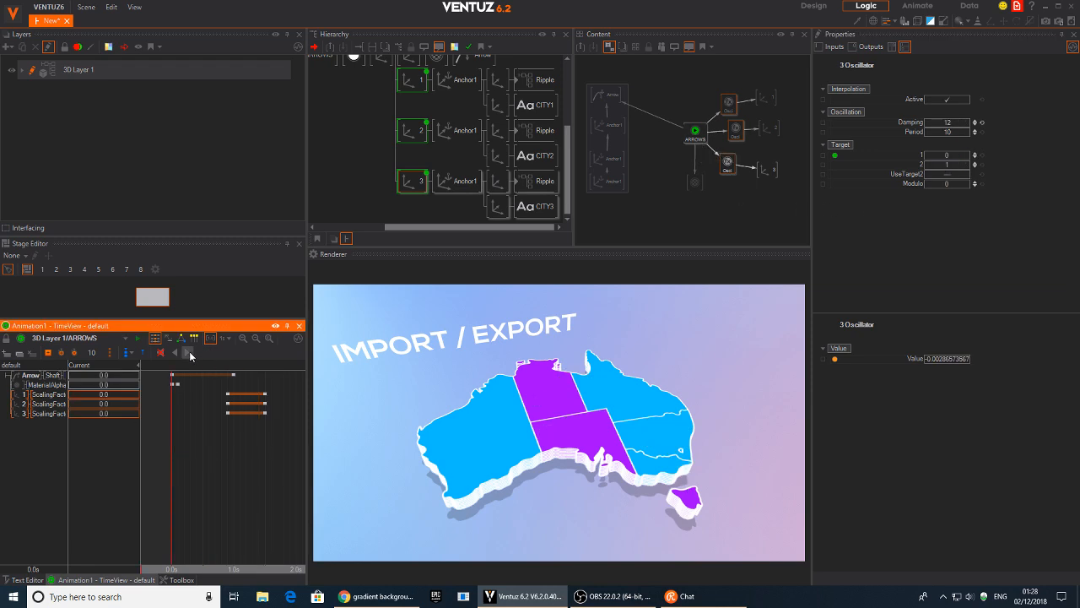
{"action": "left_click", "coordinate": [189, 351]}
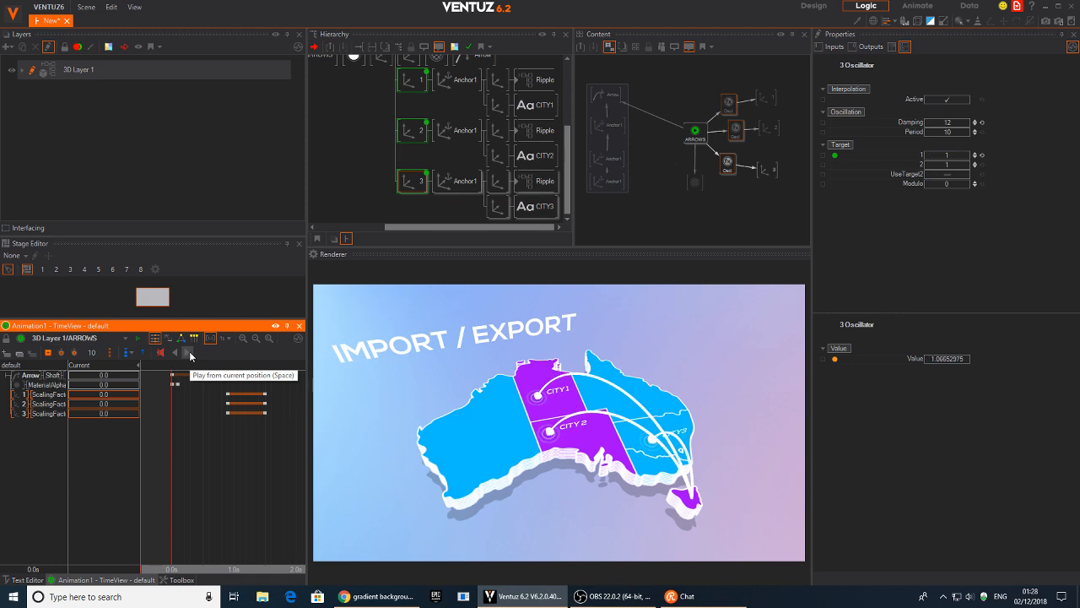
{"action": "left_click", "coordinate": [189, 351]}
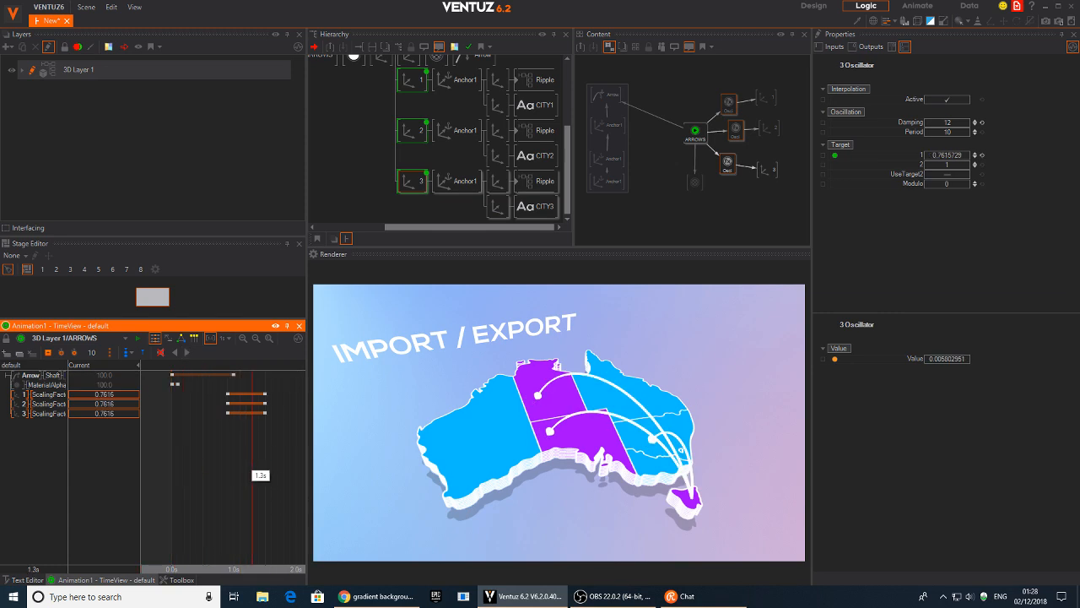
{"action": "left_click_drag", "start_coordinate": [296, 475], "coordinate": [233, 463]}
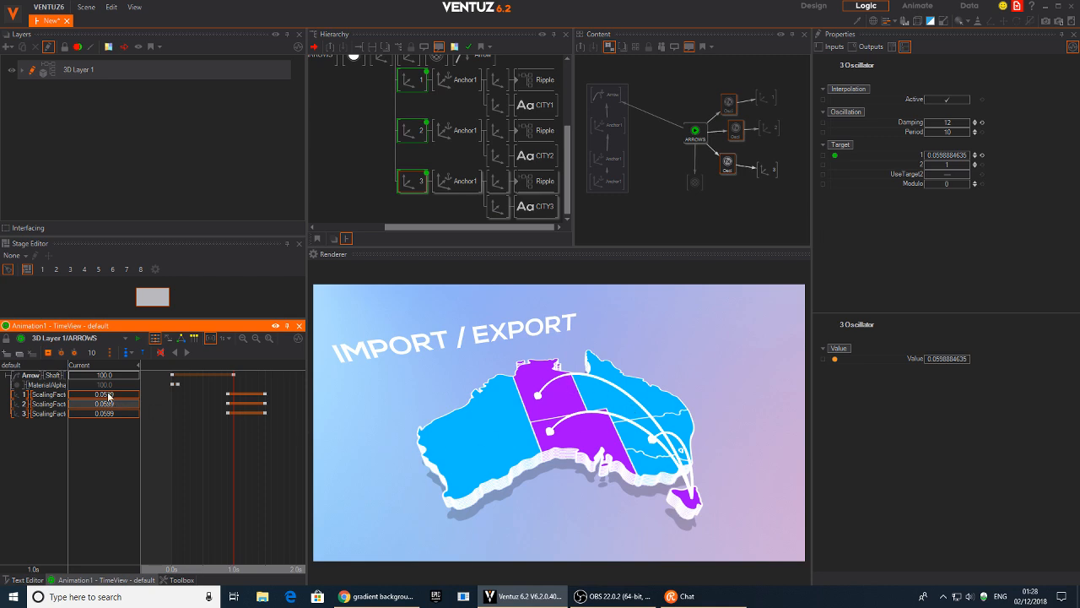
{"action": "left_click_drag", "start_coordinate": [173, 458], "coordinate": [407, 429]}
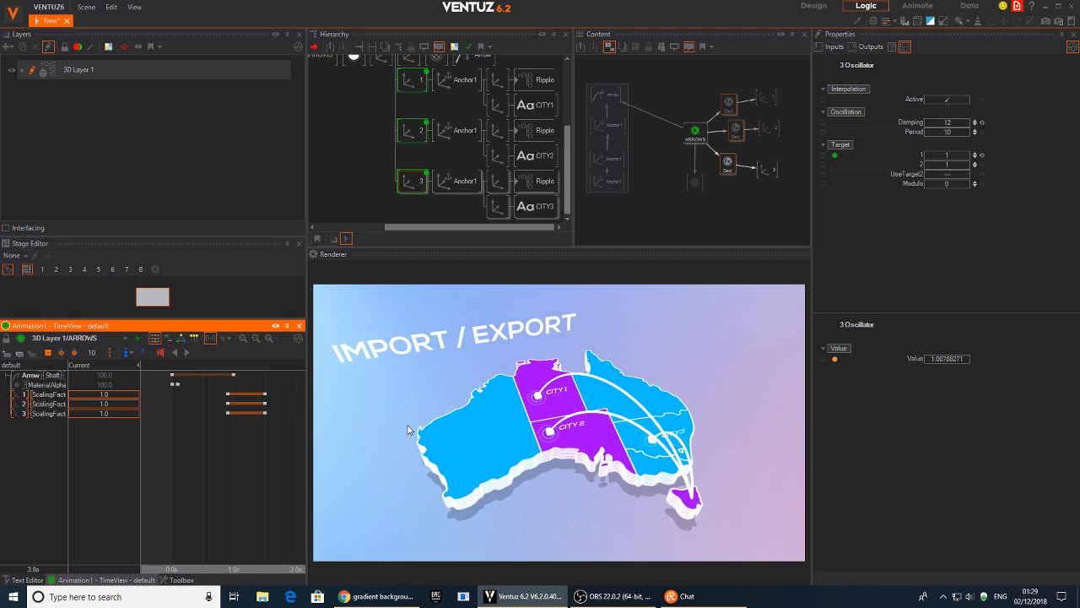
- Delete the axis 2 and axis 3 city branches from the ARROWS group in the Hierarchy
{"action": "scroll", "coordinate": [442, 131], "scroll_direction": "down", "scroll_amount": 1}
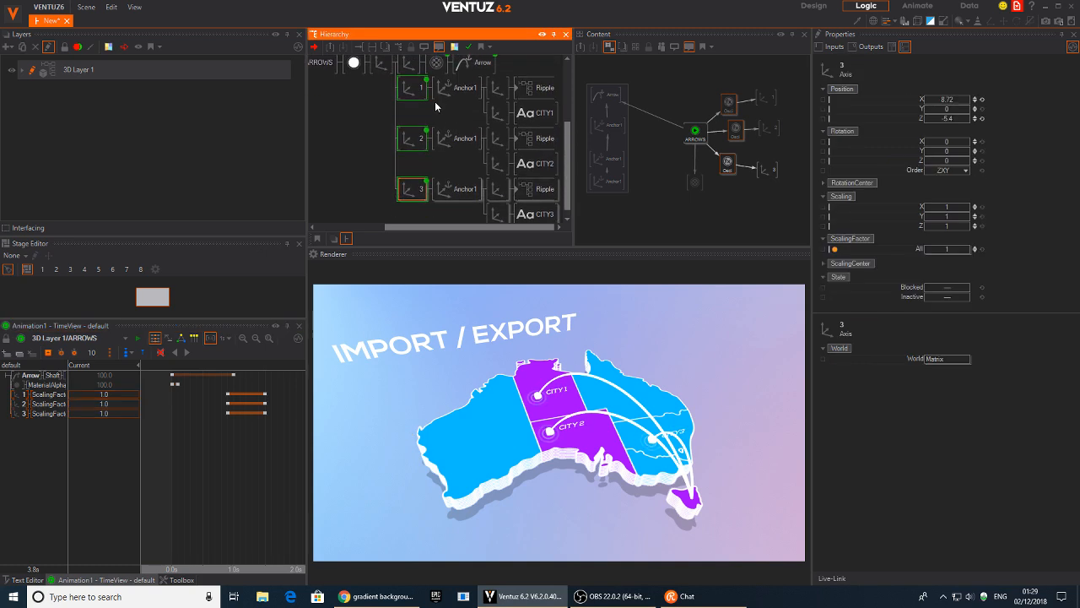
{"action": "left_click", "coordinate": [439, 91]}
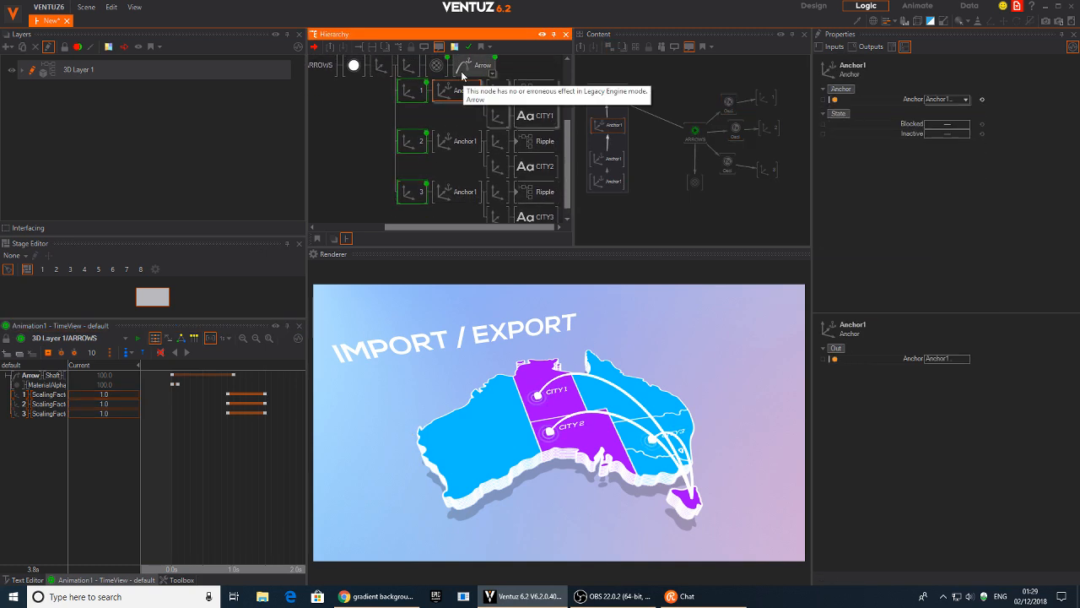
{"action": "scroll", "coordinate": [477, 106], "scroll_direction": "up", "scroll_amount": 1}
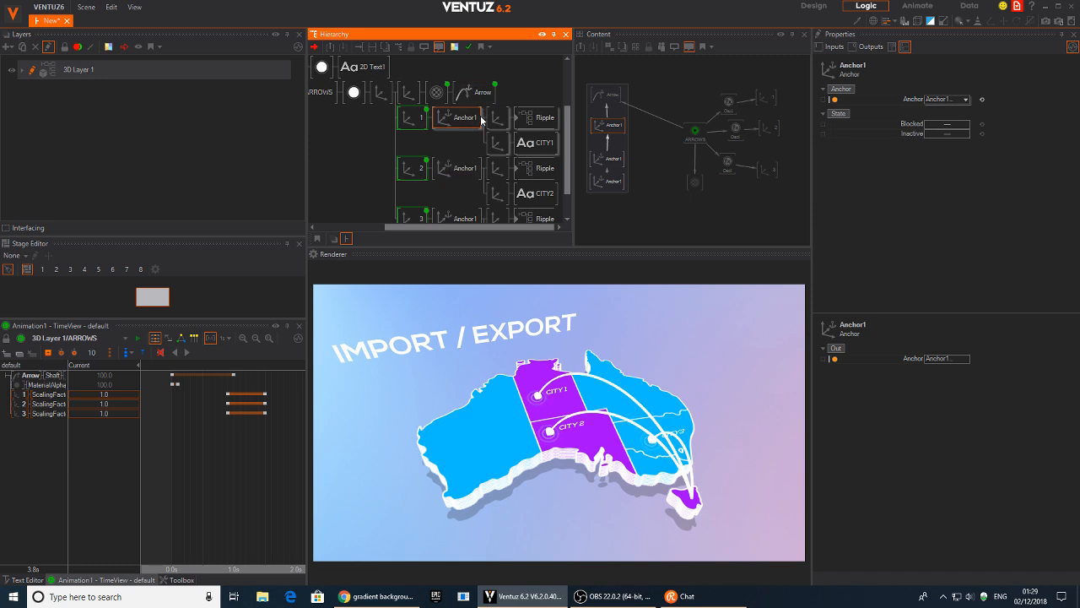
{"action": "scroll", "coordinate": [449, 162], "scroll_direction": "down", "scroll_amount": 1}
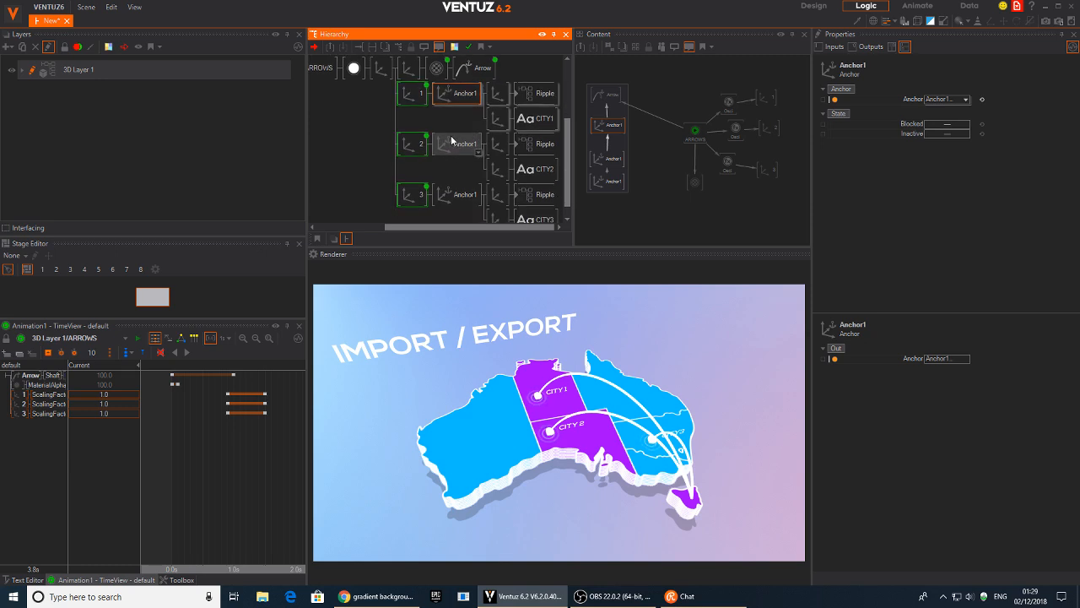
{"action": "left_click", "coordinate": [412, 144]}
{"action": "left_click", "coordinate": [417, 197], "text": "ctrl"}
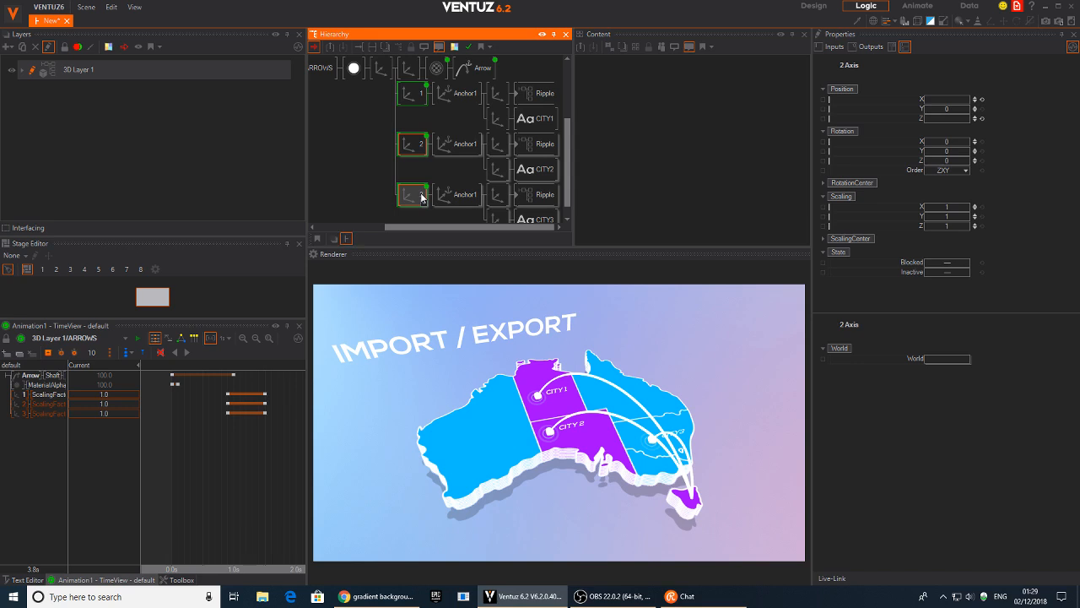
{"action": "key", "text": "Delete"}
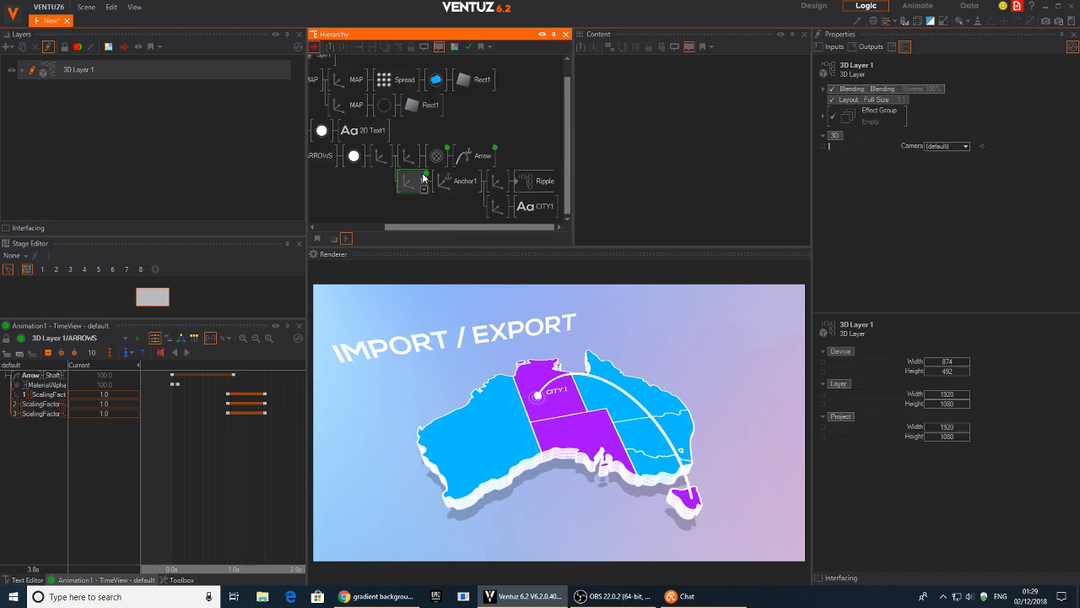
- Remove the binding between the ARROWS animation and the Arrow node in the Content graph
{"action": "left_click", "coordinate": [473, 157]}
{"action": "left_click", "coordinate": [441, 186]}
{"action": "left_click", "coordinate": [484, 159]}
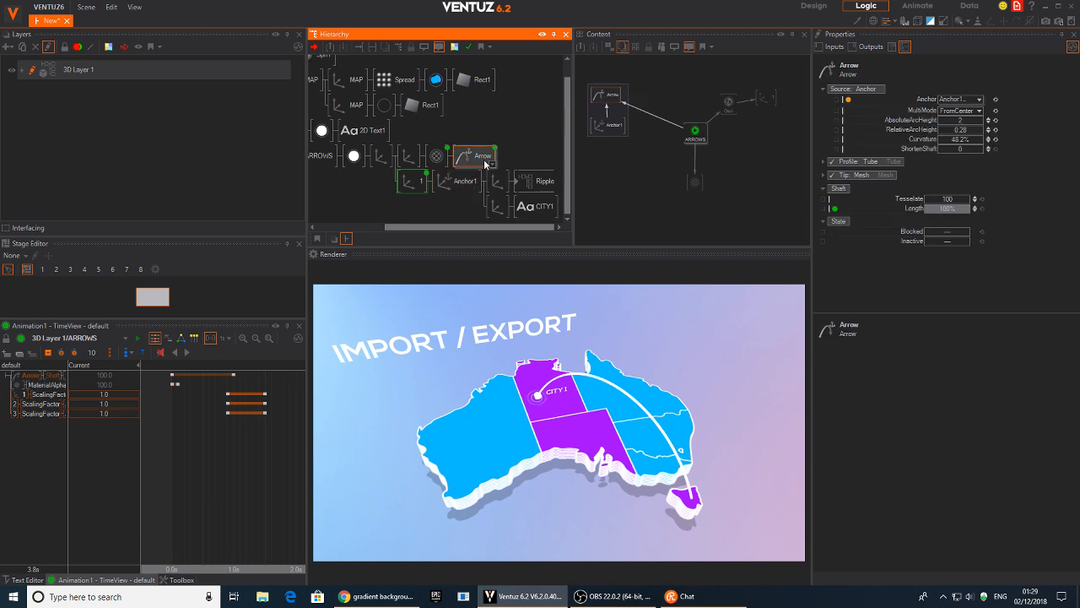
{"action": "left_click", "coordinate": [661, 117]}
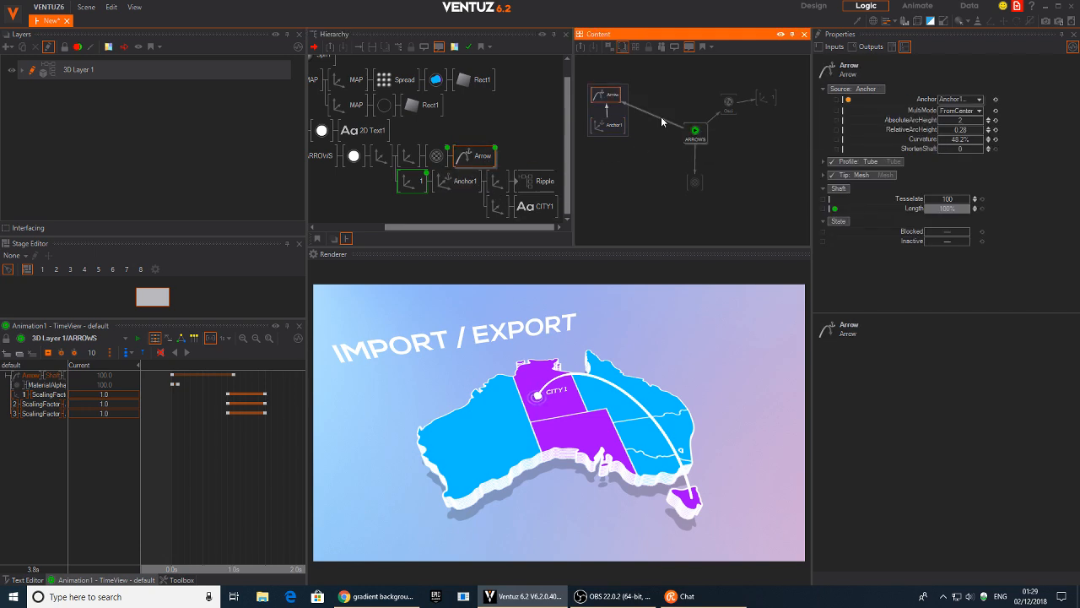
{"action": "left_click", "coordinate": [669, 145]}
- Delete the Oscillator feeding axis 1 and its remaining scaling link from the ARROWS animation
{"action": "left_click", "coordinate": [414, 182]}
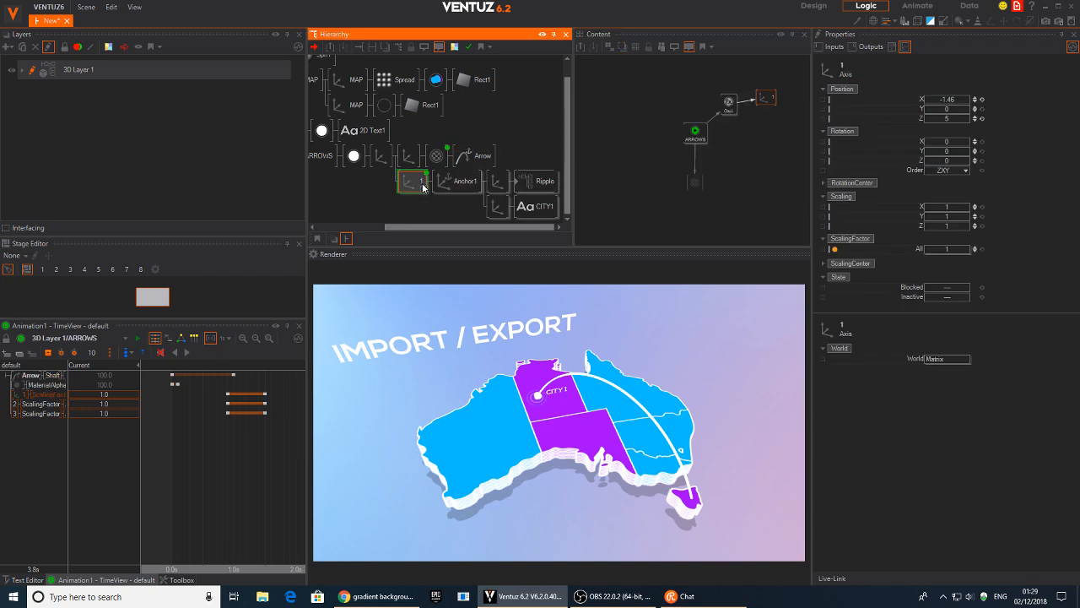
{"action": "left_click", "coordinate": [729, 103]}
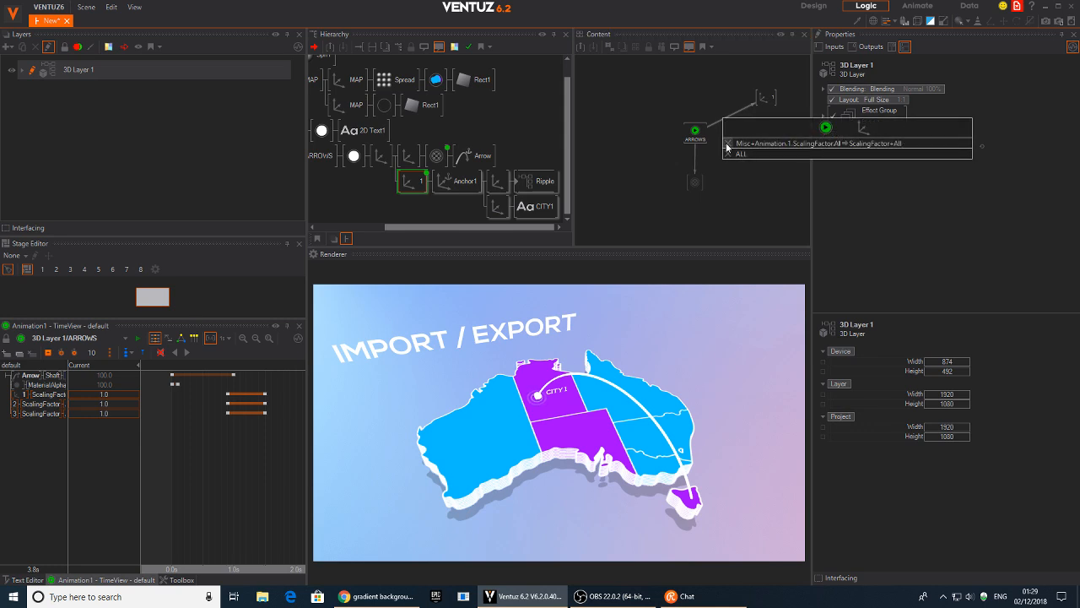
{"action": "key", "text": "Delete"}
{"action": "left_click", "coordinate": [408, 204]}
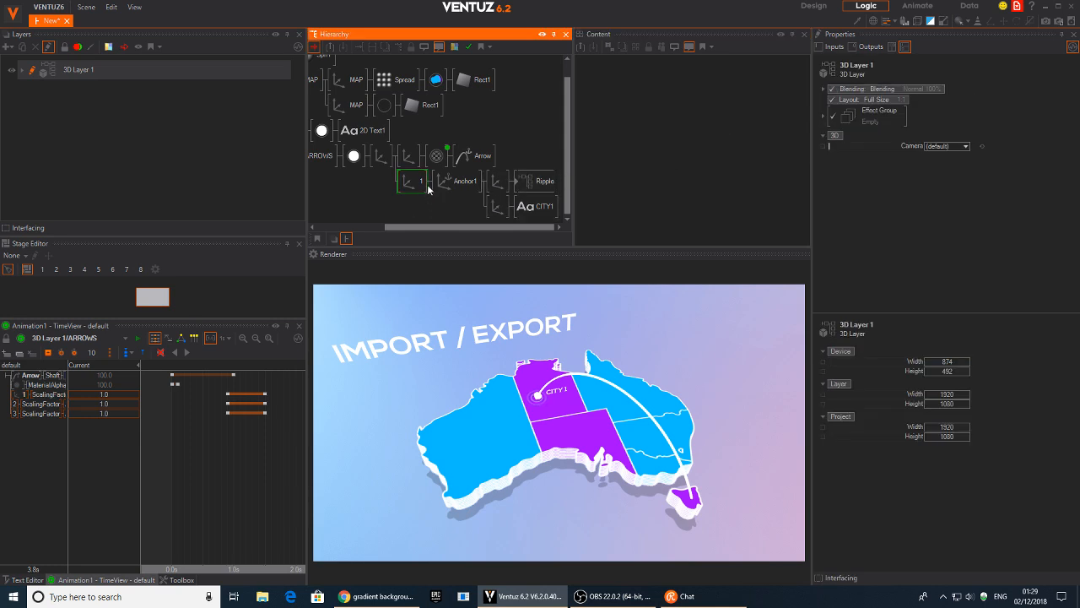
- Duplicate the axis 1 city branch twice to create axes 2 and 3 below it
{"action": "left_click", "coordinate": [414, 190]}
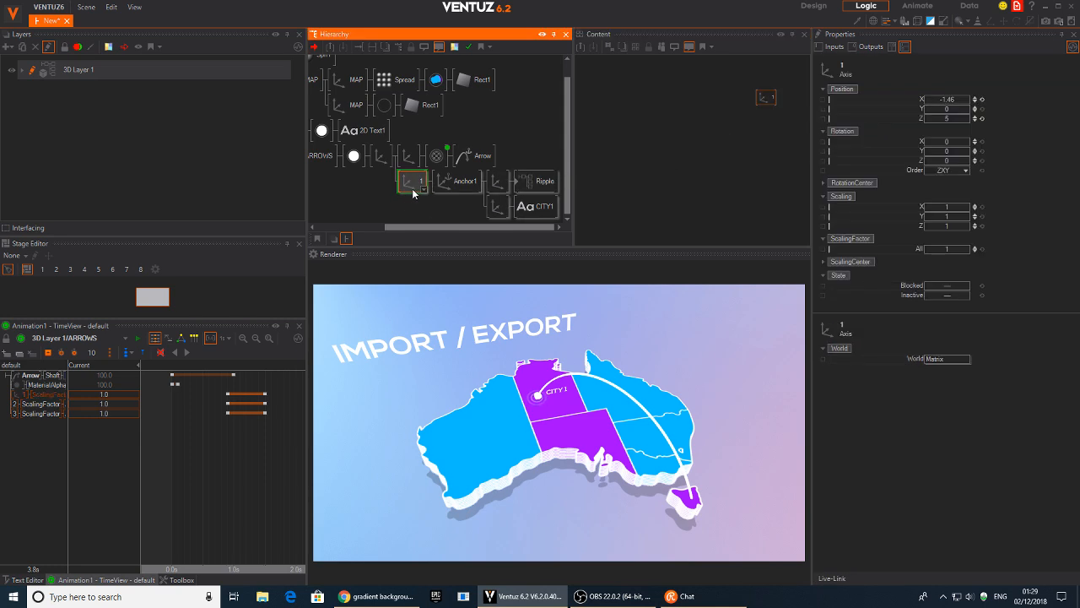
{"action": "scroll", "coordinate": [424, 178], "scroll_direction": "down", "scroll_amount": 1}
{"action": "left_click", "coordinate": [414, 182]}
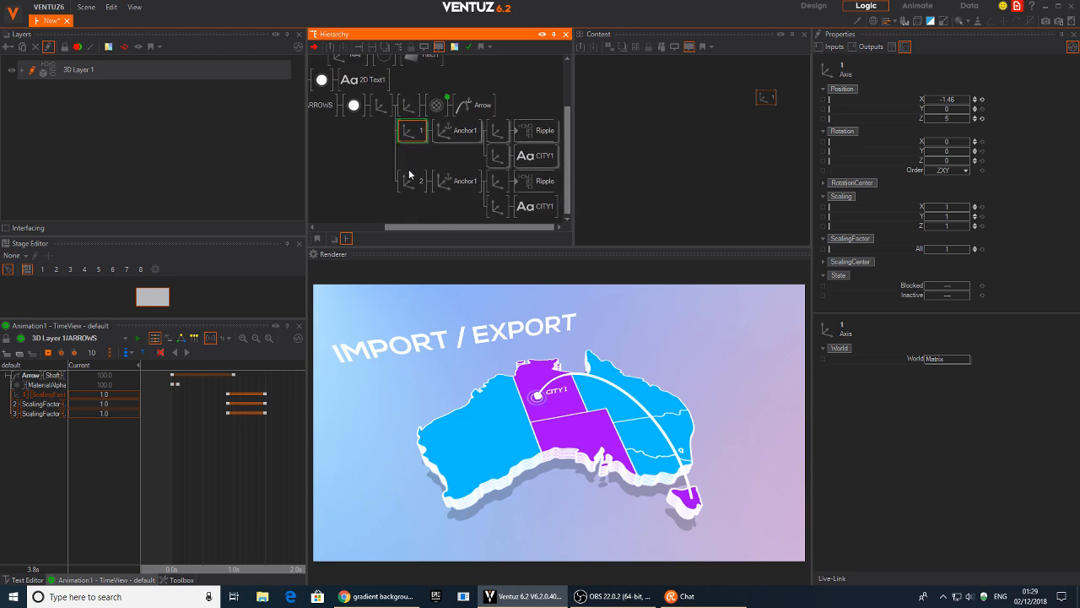
{"action": "left_click", "coordinate": [411, 191]}
{"action": "scroll", "coordinate": [426, 160], "scroll_direction": "down", "scroll_amount": 2}
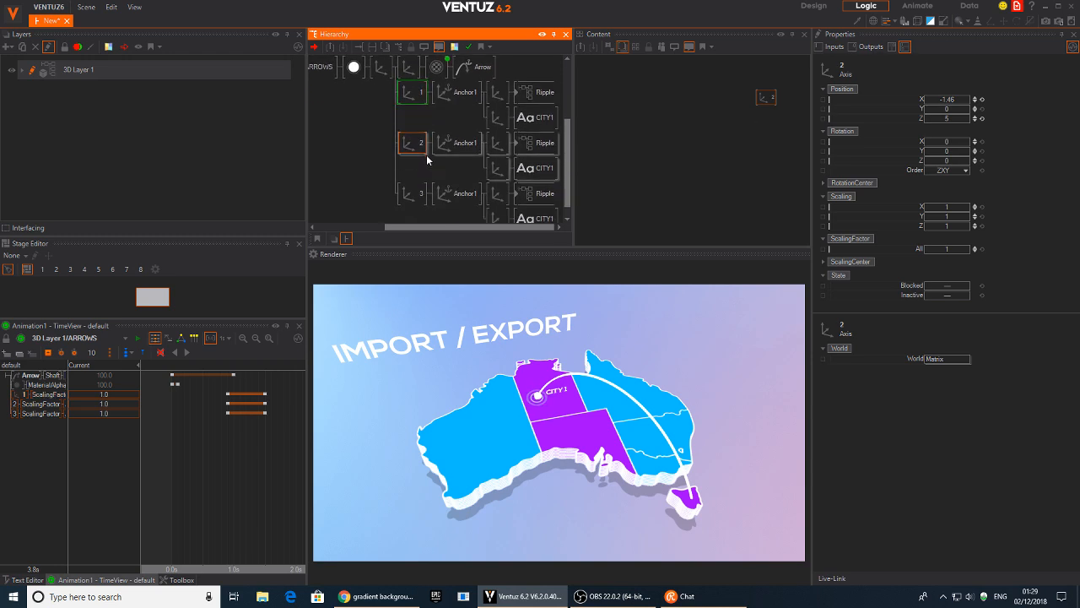
{"action": "left_click", "coordinate": [417, 182]}
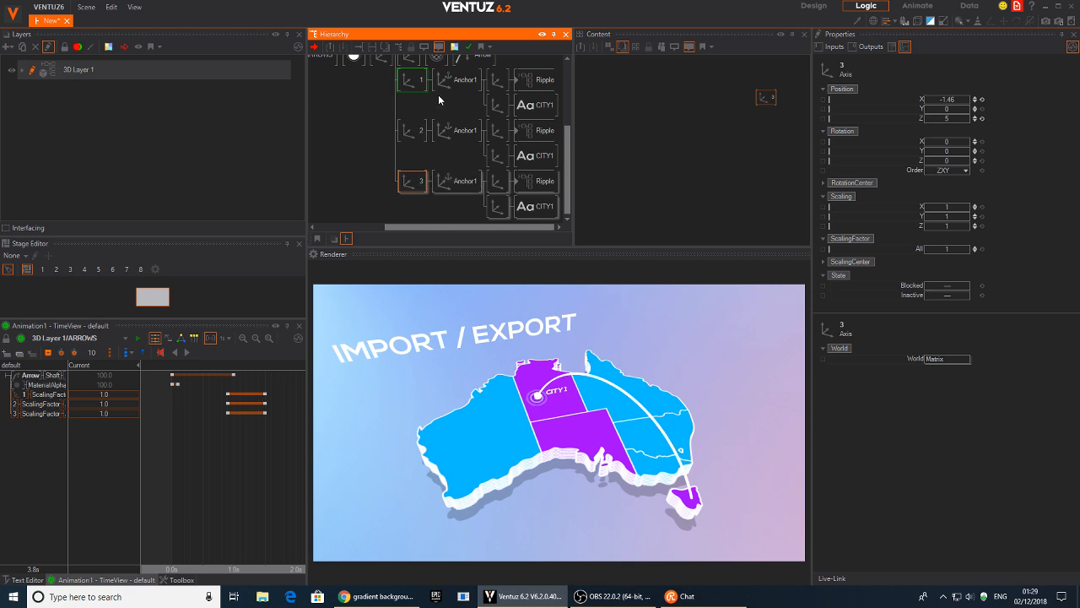
- Collapse the Anchor1 branches under axes 1, 2 and 3 in the Hierarchy
{"action": "scroll", "coordinate": [436, 105], "scroll_direction": "up", "scroll_amount": 1}
{"action": "mouse_move", "coordinate": [426, 124]}
{"action": "middle_mouse_down"}
{"action": "mouse_move", "coordinate": [422, 102]}
{"action": "mouse_move", "coordinate": [421, 116]}
{"action": "middle_mouse_up"}
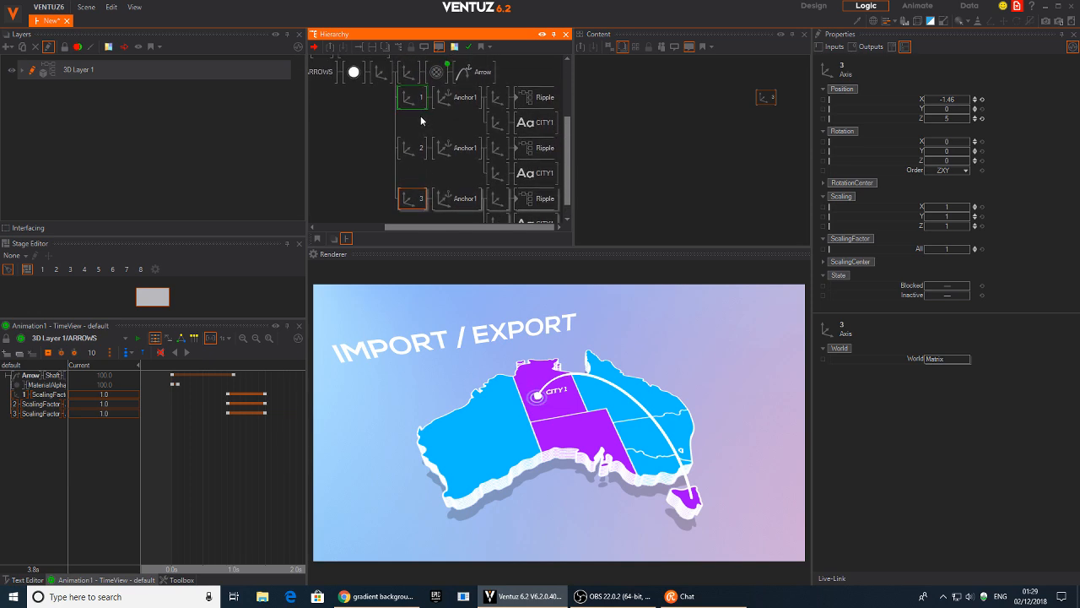
{"action": "middle_click", "coordinate": [449, 102]}
{"action": "middle_click", "coordinate": [449, 127]}
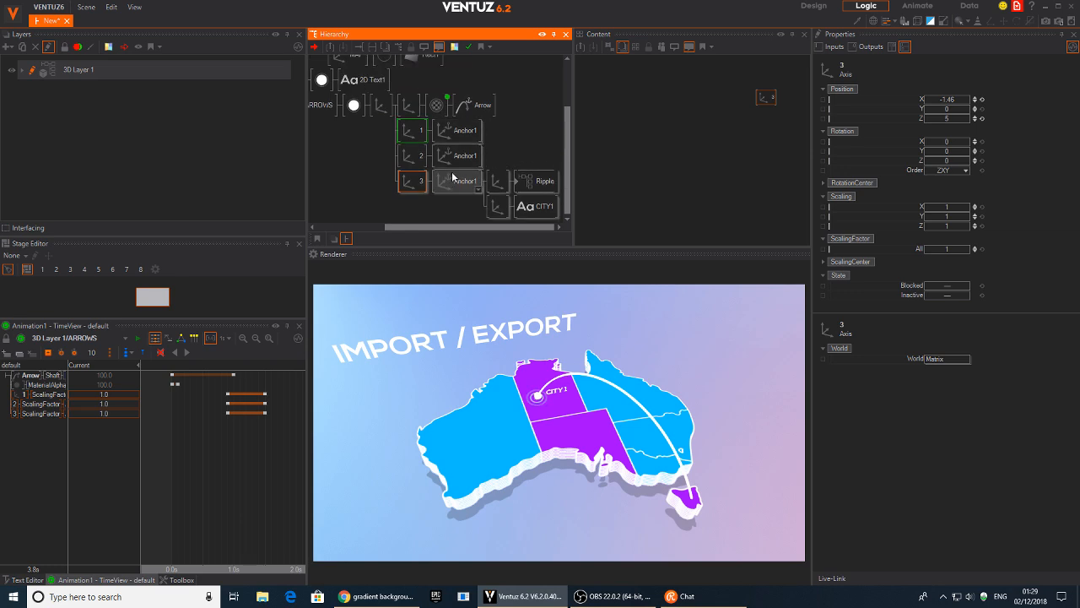
{"action": "middle_click", "coordinate": [453, 176]}
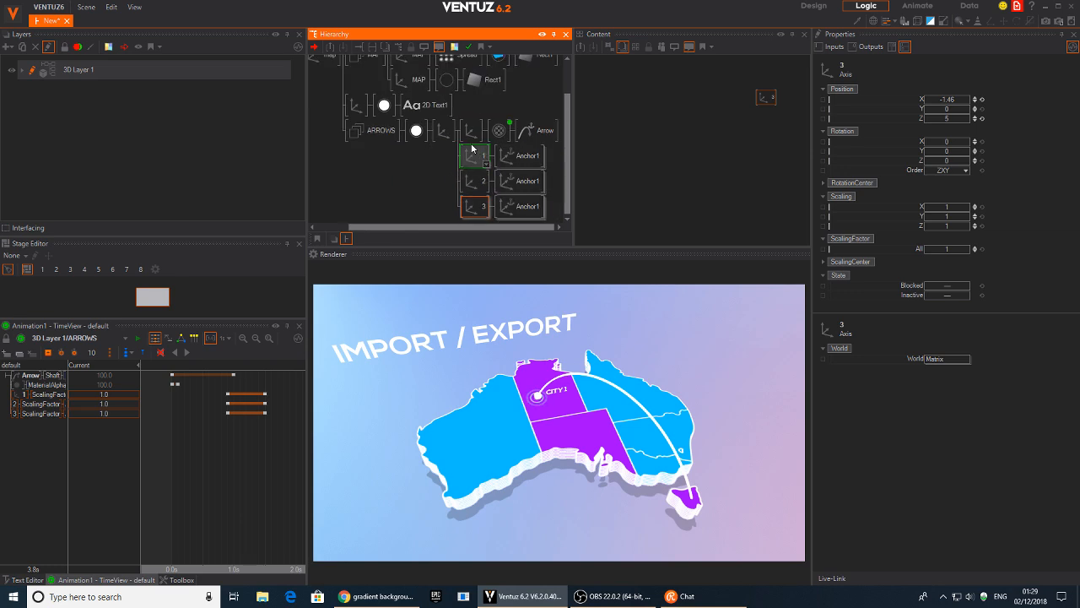
- Name the arrow's parent axis 1, duplicate it with its material and Arrow, and name the copy 2
{"action": "left_click", "coordinate": [468, 133]}
{"action": "key", "text": "ctrl+z"}
{"action": "left_click", "coordinate": [474, 135]}
{"action": "left_click_drag", "start_coordinate": [473, 136], "coordinate": [472, 150], "text": "ctrl"}
{"action": "left_click", "coordinate": [478, 159]}
{"action": "left_click", "coordinate": [479, 160]}
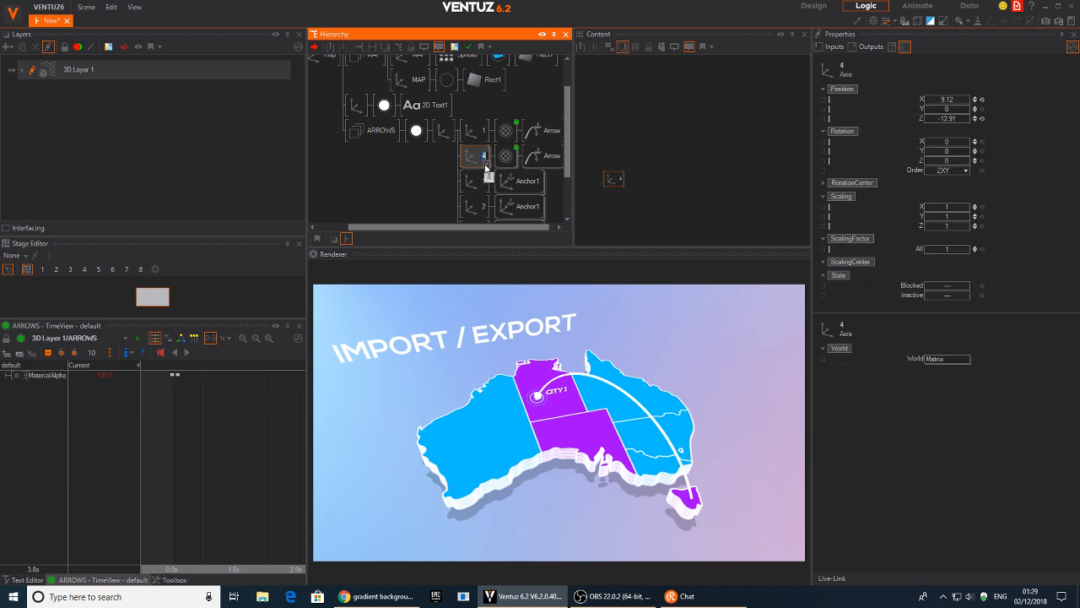
{"action": "type", "text": "1"}
{"action": "left_click", "coordinate": [438, 156]}
- Duplicate the axis 2 arrow branch under ARROWS and name the copy 3
{"action": "left_click", "coordinate": [478, 161]}
{"action": "left_click_drag", "start_coordinate": [477, 160], "coordinate": [481, 180], "text": "ctrl"}
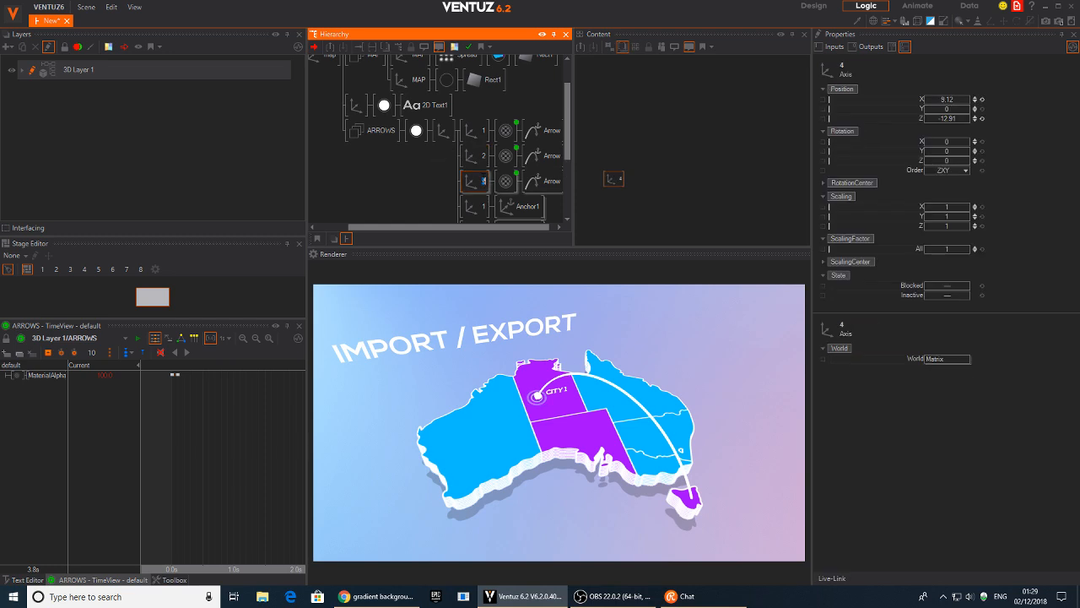
{"action": "left_click", "coordinate": [435, 177]}
- Delete the two unlinked Anchor1 nodes from the Hierarchy
{"action": "scroll", "coordinate": [443, 164], "scroll_direction": "down", "scroll_amount": 4}
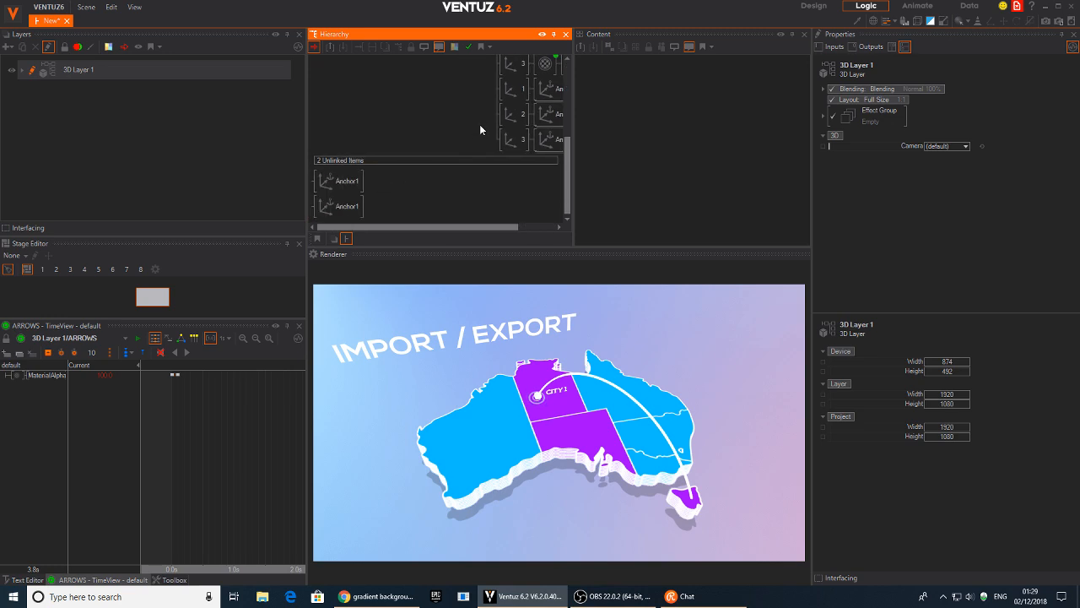
{"action": "left_click", "coordinate": [349, 183]}
{"action": "left_click", "coordinate": [349, 206], "text": "ctrl"}
{"action": "key", "text": "Delete"}
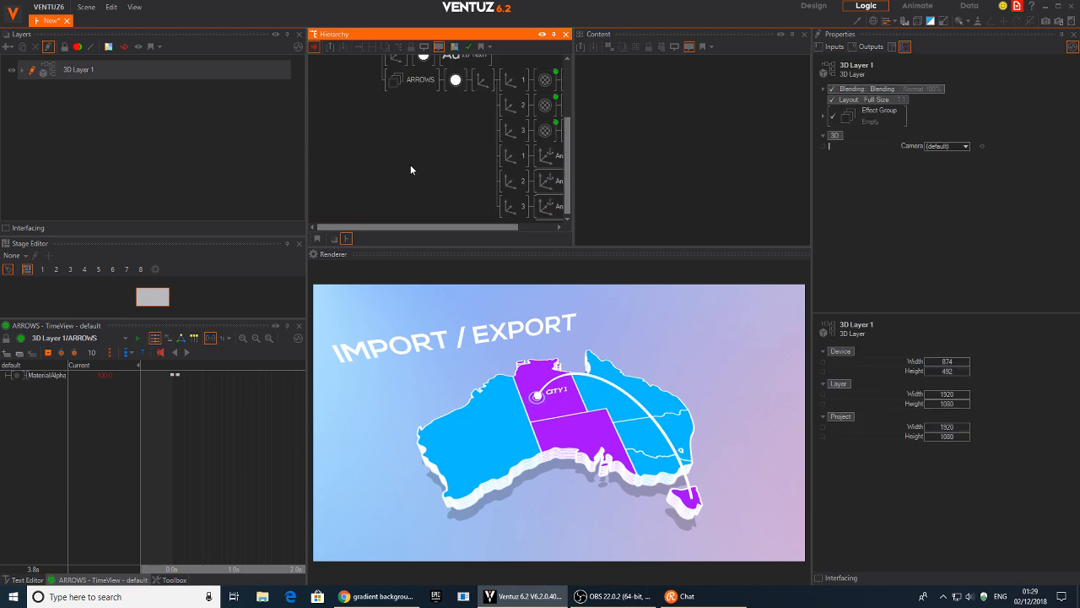
- Show axis 1's Anchor1 in the Content graph and move it to the side of its linked Arrow
{"action": "scroll", "coordinate": [403, 167], "scroll_direction": "right", "scroll_amount": 2}
{"action": "left_click", "coordinate": [533, 165]}
{"action": "middle_click_drag", "start_coordinate": [520, 171], "coordinate": [462, 160]}
{"action": "left_click", "coordinate": [478, 188]}
{"action": "key", "text": "space"}
{"action": "left_click", "coordinate": [478, 188]}
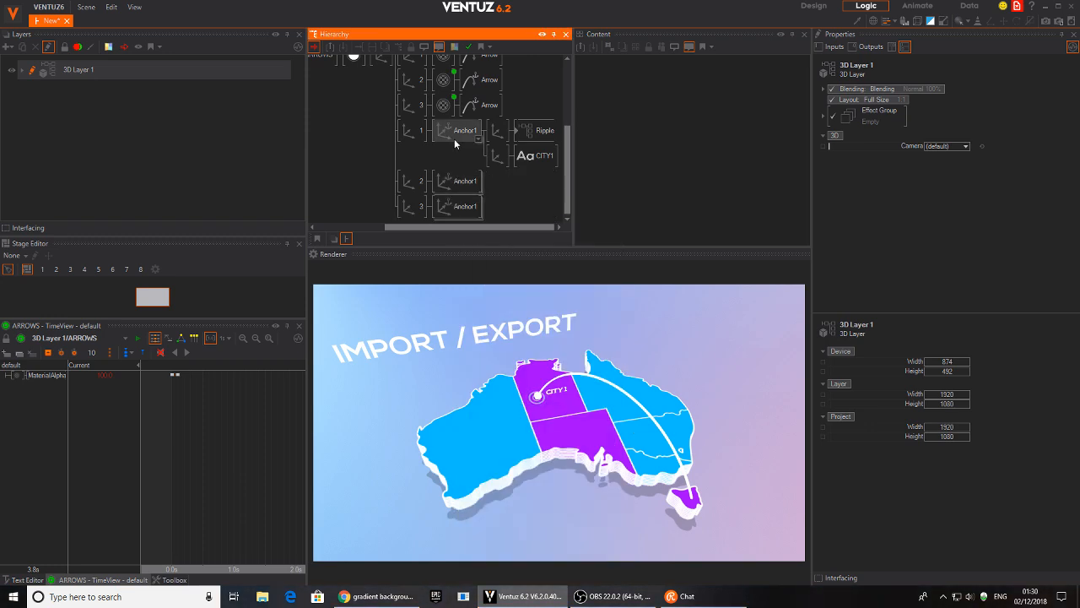
{"action": "left_click", "coordinate": [454, 135]}
{"action": "left_click", "coordinate": [531, 106], "text": "ctrl"}
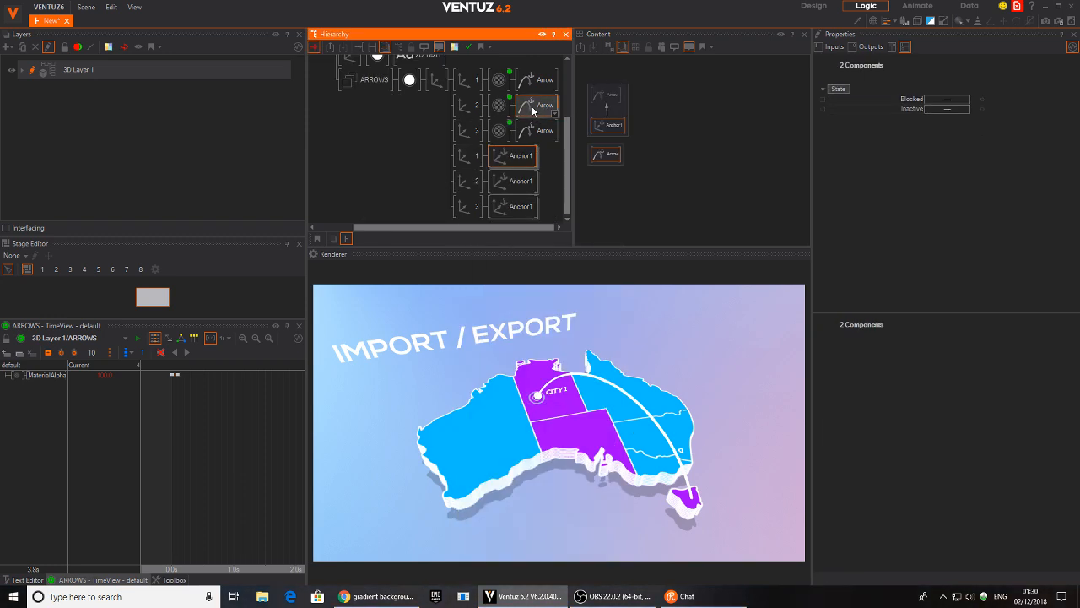
{"action": "left_click", "coordinate": [646, 150]}
{"action": "left_click_drag", "start_coordinate": [607, 130], "coordinate": [639, 134]}
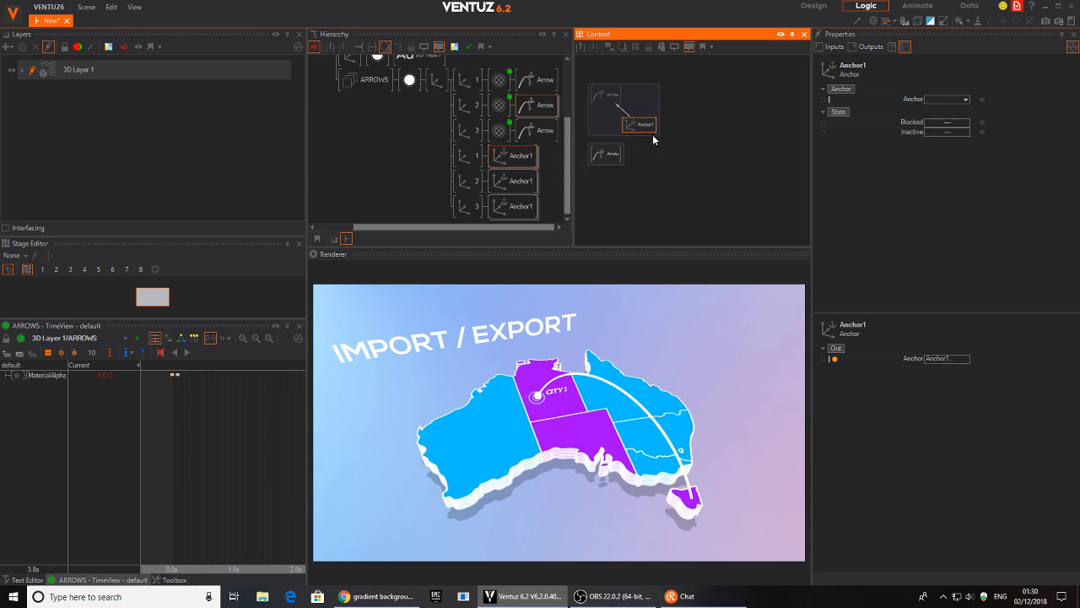
- Remove the existing link between the Arrow and axis 1's Anchor1 in the Content graph
{"action": "left_click", "coordinate": [544, 107]}
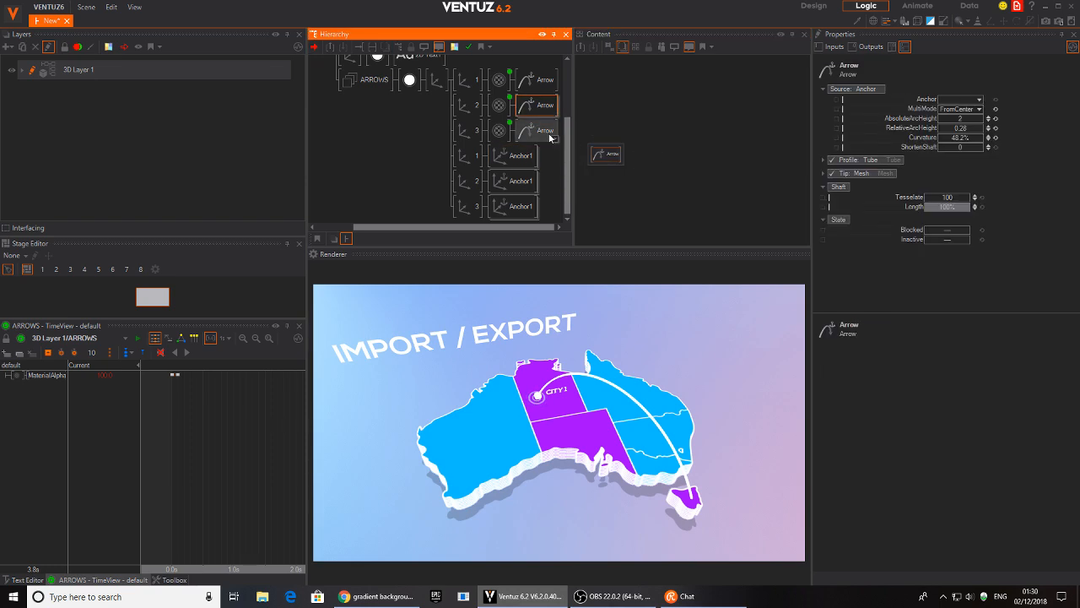
{"action": "left_click", "coordinate": [518, 155]}
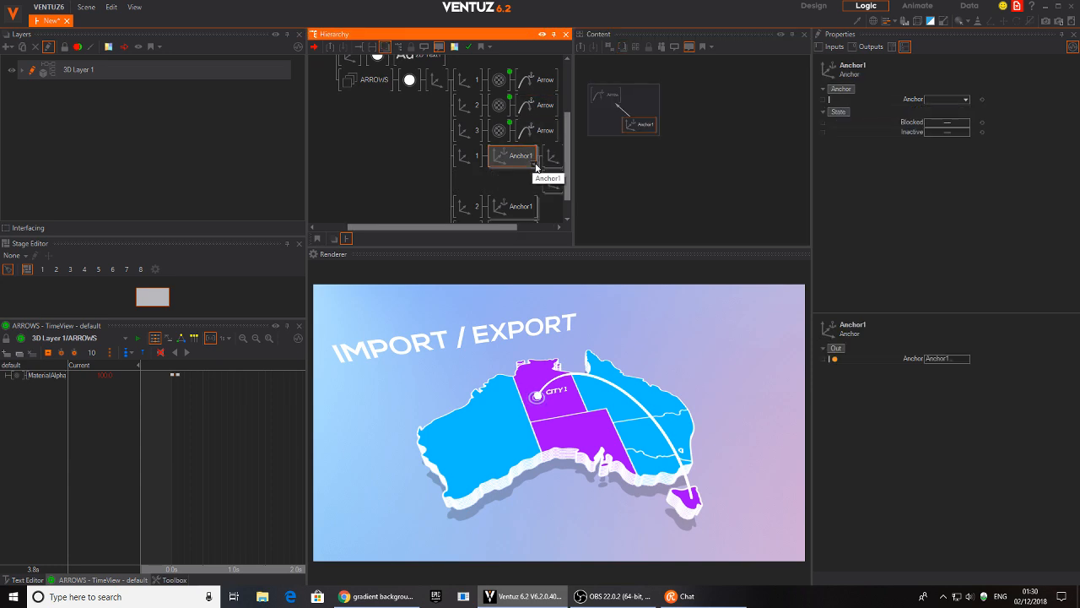
{"action": "middle_click_drag", "start_coordinate": [512, 154], "coordinate": [468, 134]}
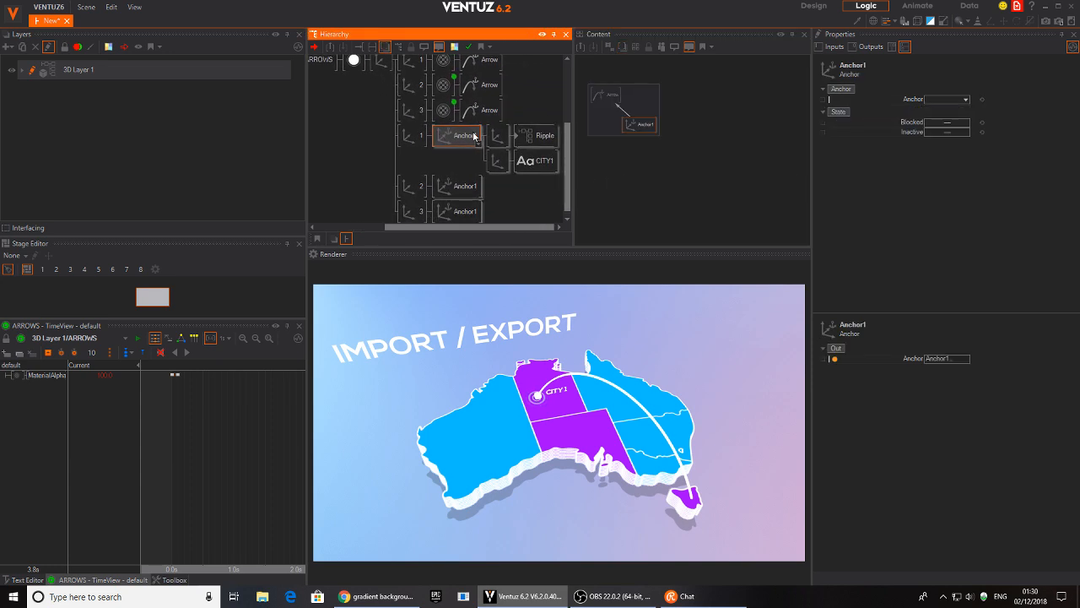
{"action": "middle_click_drag", "start_coordinate": [429, 187], "coordinate": [524, 188]}
{"action": "middle_click_drag", "start_coordinate": [498, 131], "coordinate": [487, 58]}
{"action": "right_click", "coordinate": [621, 109]}
{"action": "left_click", "coordinate": [662, 138]}
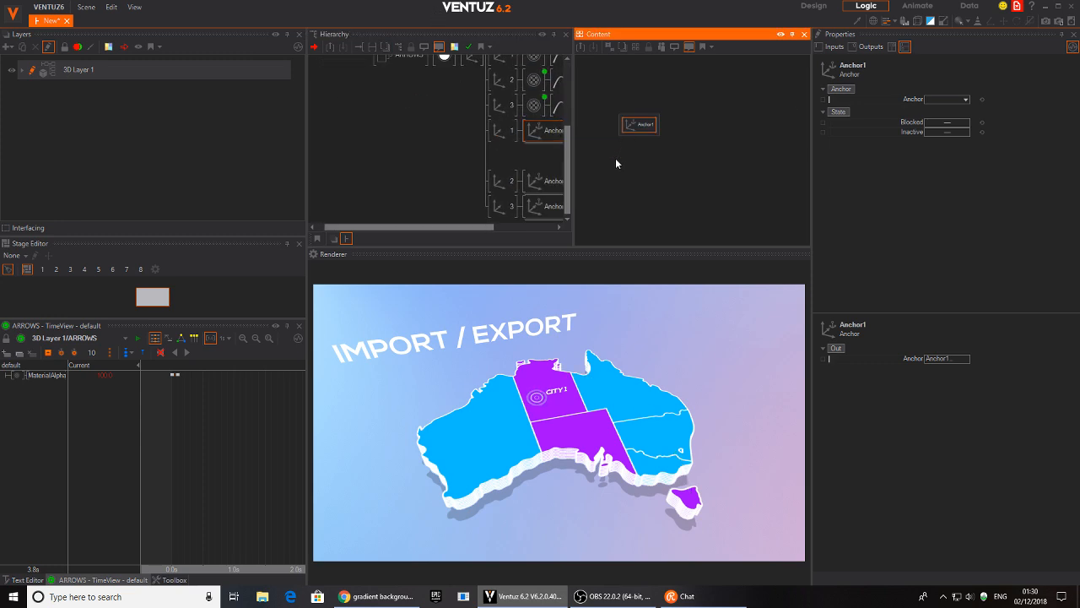
- Bind the Anchor property of axis 1's Arrow to the Anchor1 node of the first city axis
{"action": "left_click", "coordinate": [549, 137]}
{"action": "left_click", "coordinate": [548, 180]}
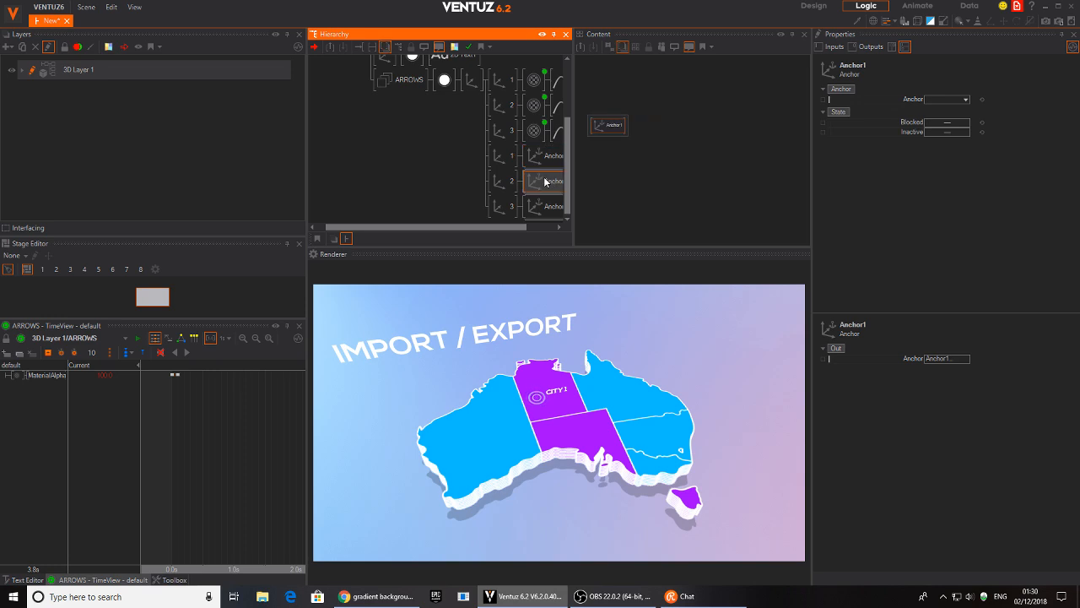
{"action": "left_click", "coordinate": [549, 161]}
{"action": "middle_click_drag", "start_coordinate": [535, 118], "coordinate": [500, 110]}
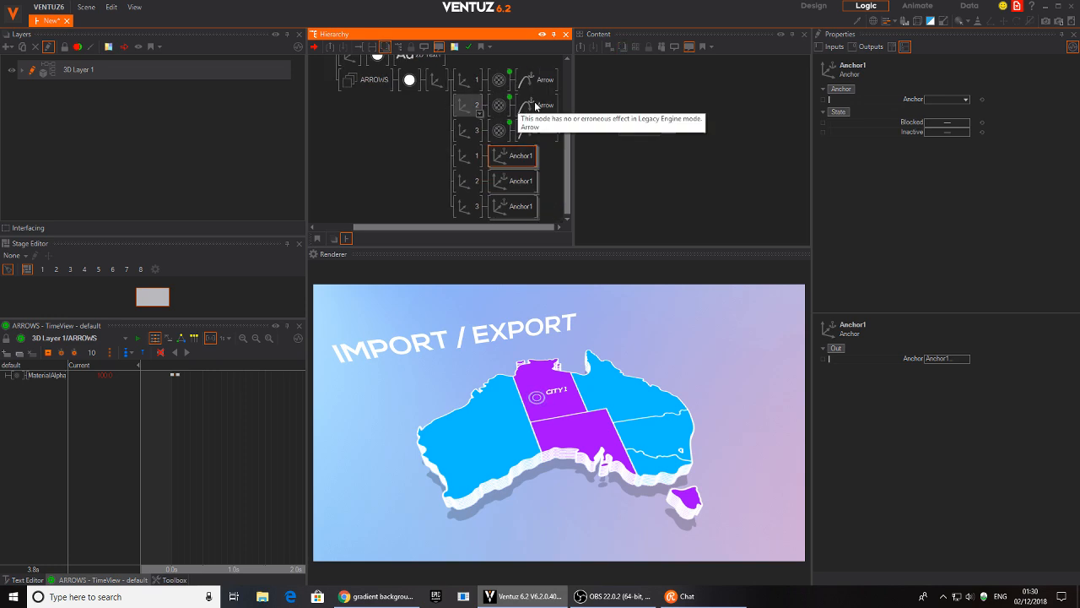
{"action": "left_click", "coordinate": [536, 79]}
{"action": "left_click", "coordinate": [515, 156], "text": "ctrl"}
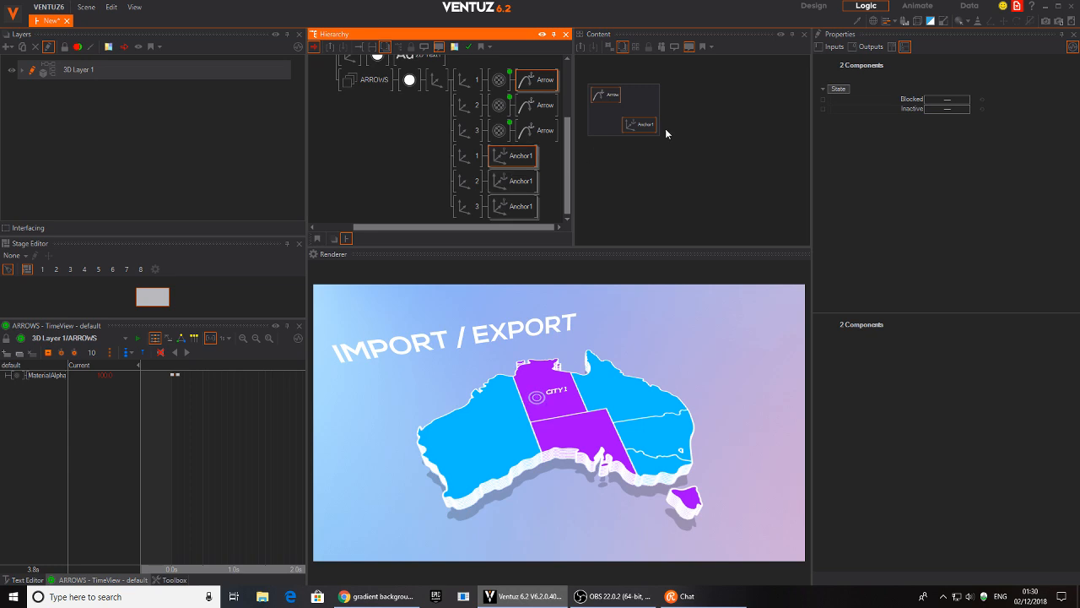
{"action": "left_click", "coordinate": [625, 117]}
{"action": "left_click", "coordinate": [611, 97]}
{"action": "left_click", "coordinate": [636, 126]}
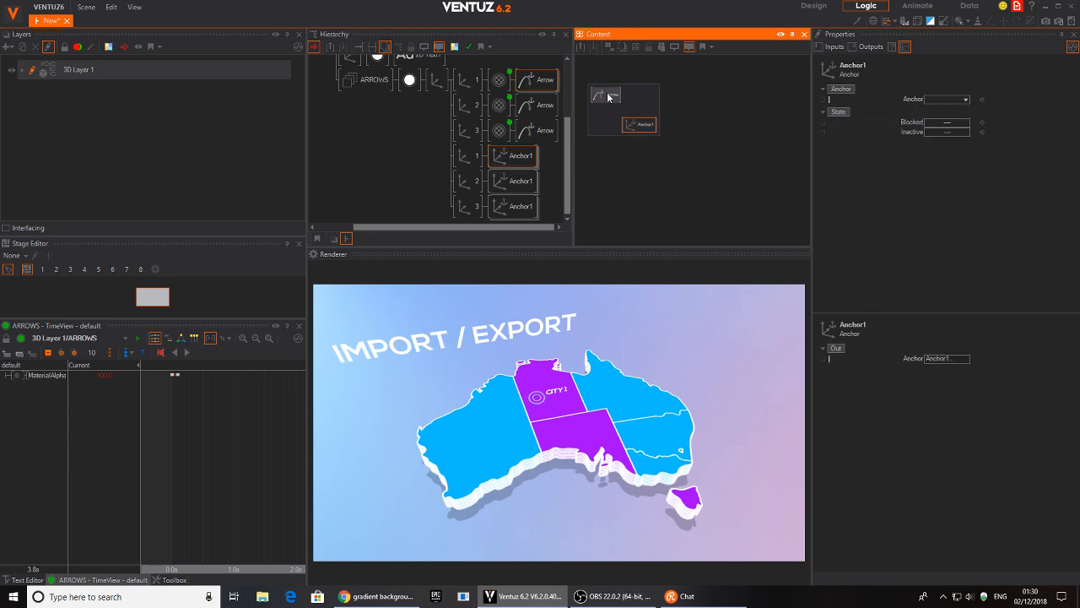
{"action": "left_click", "coordinate": [609, 97]}
{"action": "mouse_move", "coordinate": [884, 95]}
{"action": "left_mouse_down"}
{"action": "mouse_move", "coordinate": [667, 138]}
{"action": "mouse_move", "coordinate": [639, 125]}
{"action": "left_mouse_up"}
- Bind the Anchor property of axis 2's Arrow to the Anchor1 node of the second city axis
{"action": "left_click", "coordinate": [525, 111]}
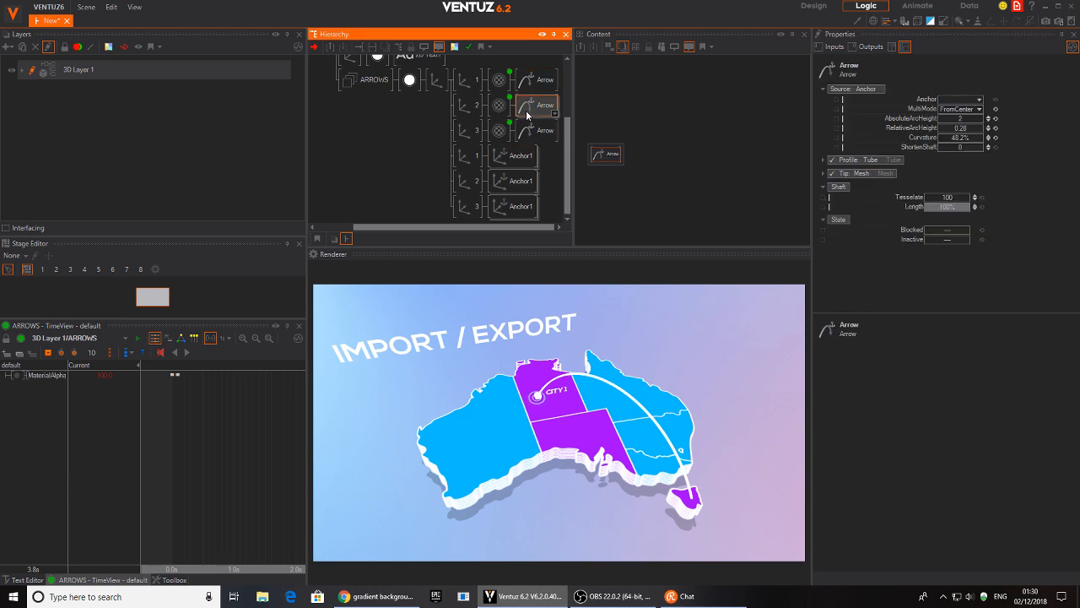
{"action": "left_click", "coordinate": [510, 186], "text": "ctrl"}
{"action": "left_click", "coordinate": [641, 187]}
{"action": "left_click", "coordinate": [611, 157]}
{"action": "left_click", "coordinate": [608, 125]}
{"action": "left_click", "coordinate": [614, 163]}
{"action": "left_click_drag", "start_coordinate": [897, 99], "coordinate": [602, 132]}
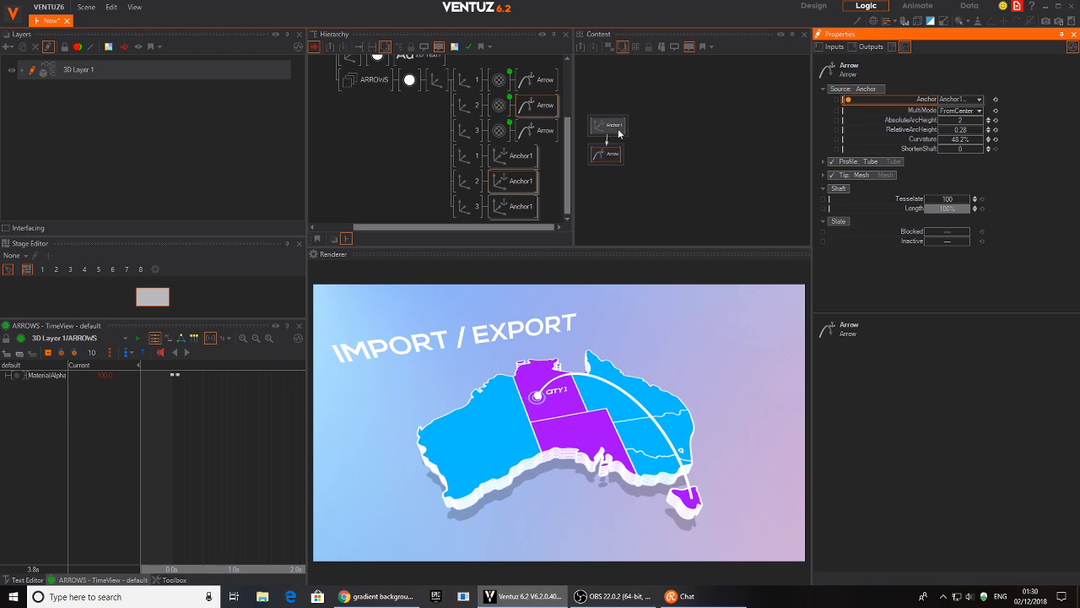
- Position the second city axis at about X -11.36 and Z -1.1 on the map
{"action": "left_click", "coordinate": [466, 180]}
{"action": "mouse_move", "coordinate": [946, 100]}
{"action": "left_mouse_down"}
{"action": "mouse_move", "coordinate": [971, 99]}
{"action": "mouse_move", "coordinate": [949, 118]}
{"action": "mouse_move", "coordinate": [929, 100]}
{"action": "left_mouse_up"}
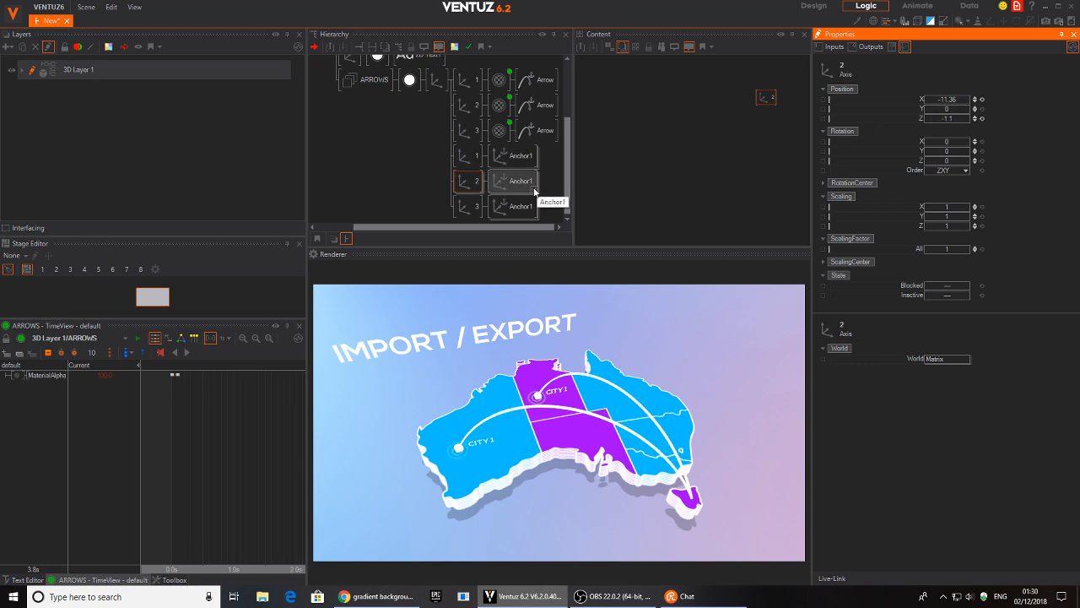
- Bind the Anchor property of axis 3's Arrow to the Anchor1 node of the third city axis
{"action": "left_click", "coordinate": [467, 206]}
{"action": "left_click", "coordinate": [512, 206]}
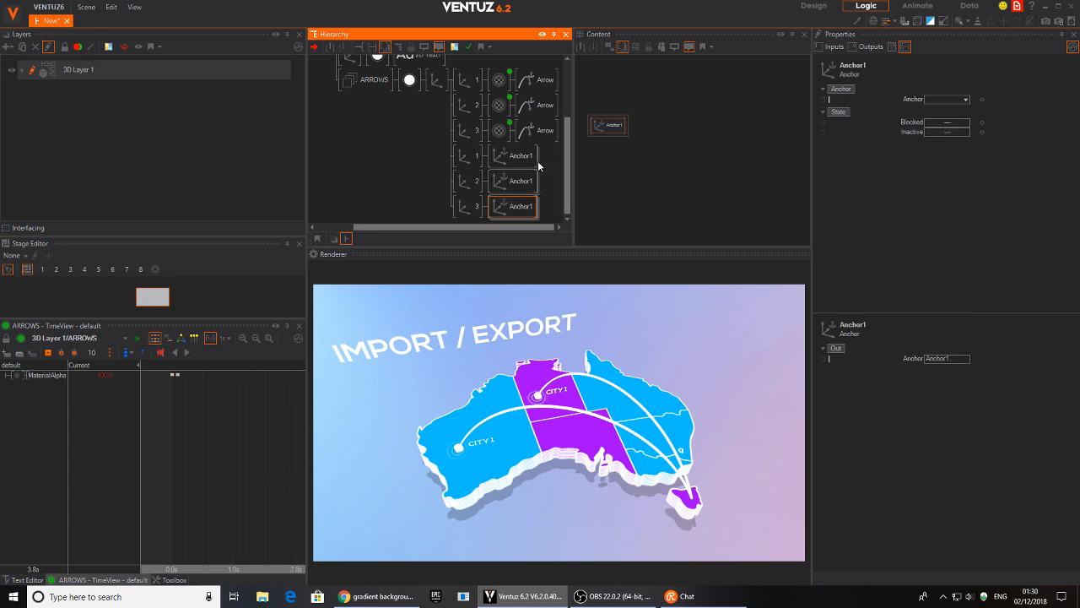
{"action": "left_click", "coordinate": [538, 132], "text": "ctrl"}
{"action": "left_click", "coordinate": [626, 160]}
{"action": "left_click", "coordinate": [614, 156]}
{"action": "left_click", "coordinate": [611, 129]}
{"action": "left_click", "coordinate": [615, 158]}
{"action": "left_click_drag", "start_coordinate": [927, 99], "coordinate": [611, 131]}
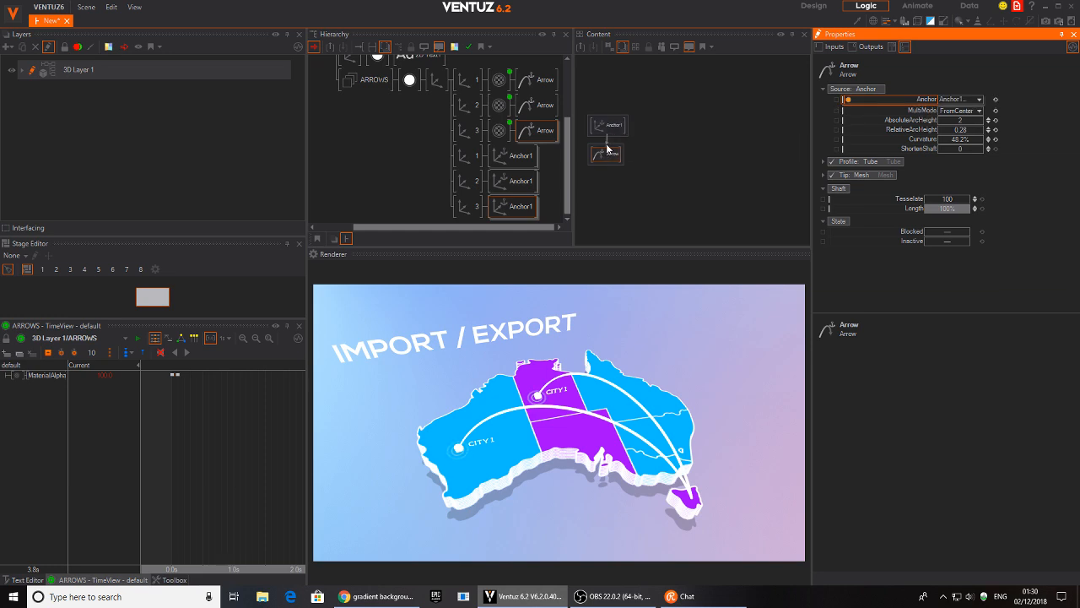
- Position the third city axis at about X -1.86 and Z -2.1, and set the first city axis's X to -0.16
{"action": "left_click", "coordinate": [465, 206]}
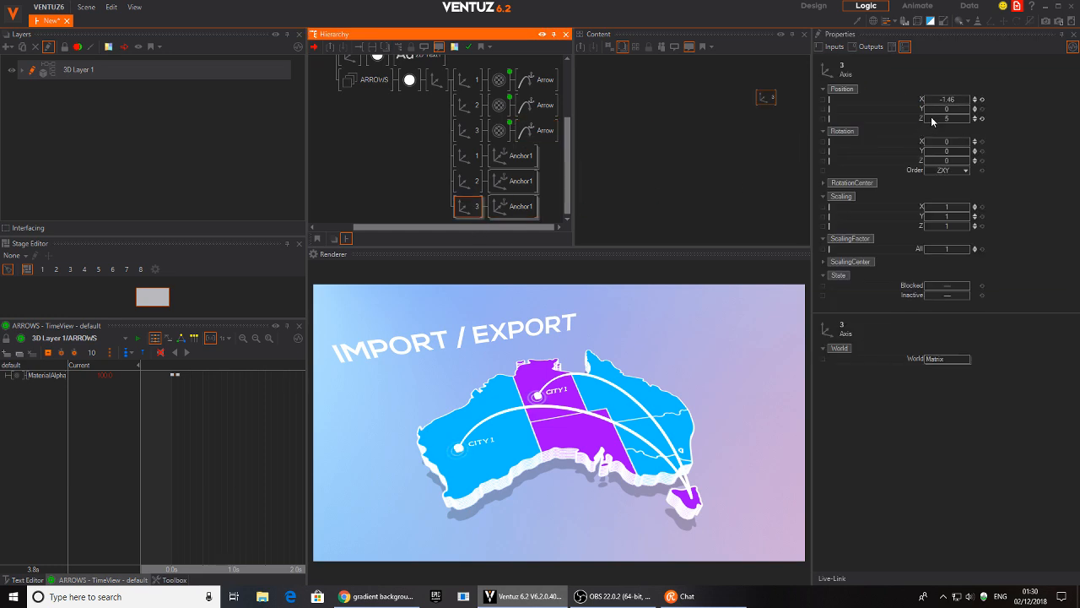
{"action": "mouse_move", "coordinate": [944, 99]}
{"action": "left_mouse_down"}
{"action": "mouse_move", "coordinate": [932, 99]}
{"action": "mouse_move", "coordinate": [938, 119]}
{"action": "mouse_move", "coordinate": [938, 102]}
{"action": "mouse_move", "coordinate": [926, 108]}
{"action": "mouse_move", "coordinate": [934, 120]}
{"action": "mouse_move", "coordinate": [933, 99]}
{"action": "left_mouse_up"}
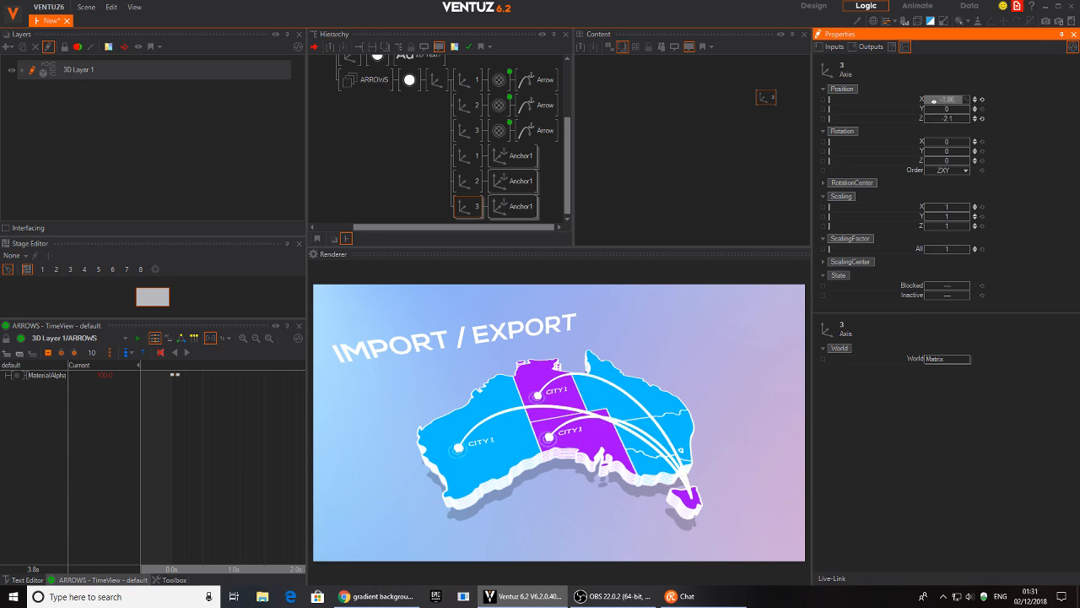
{"action": "left_click", "coordinate": [473, 157]}
{"action": "left_click_drag", "start_coordinate": [944, 103], "coordinate": [947, 99]}
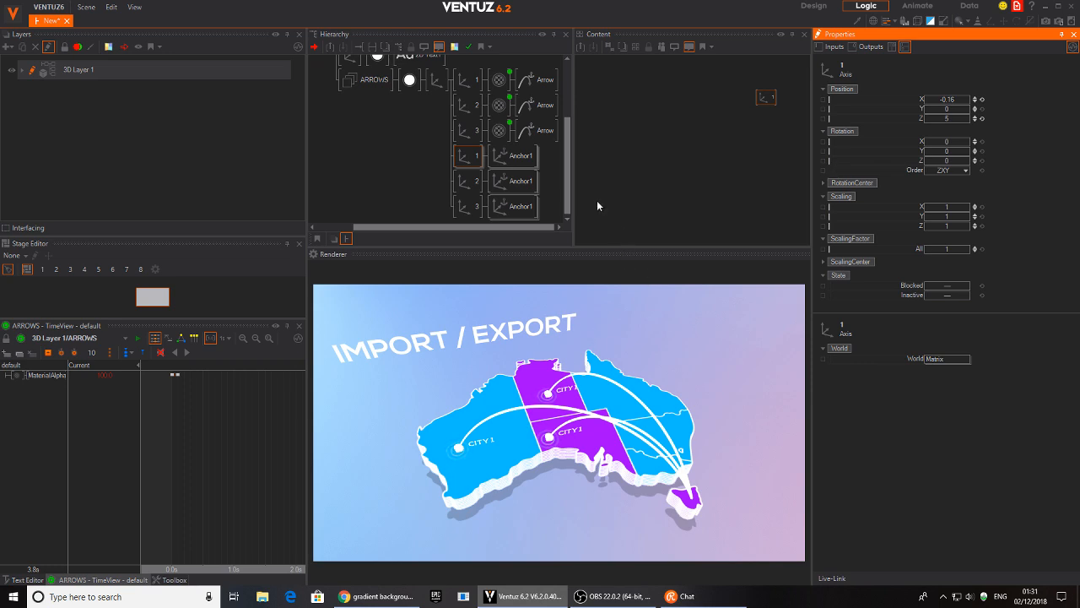
- Move the first arrow's Material ahead of its axis 1 and place the arrow axes 2 and 3 under that same Material
{"action": "left_click", "coordinate": [534, 80]}
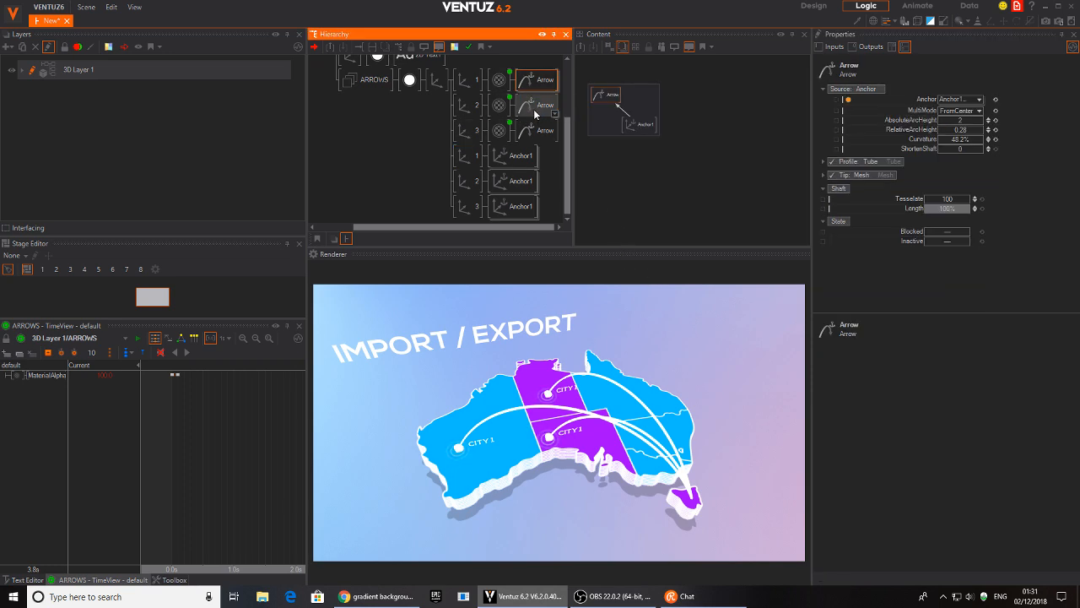
{"action": "left_click", "coordinate": [533, 114], "text": "ctrl"}
{"action": "left_click", "coordinate": [532, 131], "text": "ctrl"}
{"action": "left_click", "coordinate": [498, 108], "text": "ctrl"}
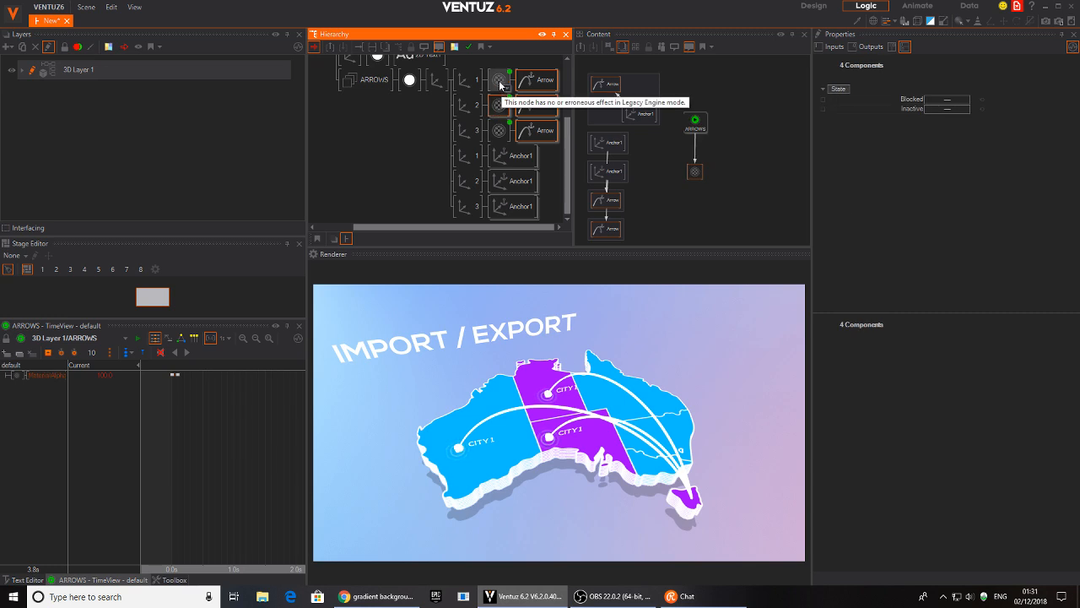
{"action": "left_click", "coordinate": [498, 105]}
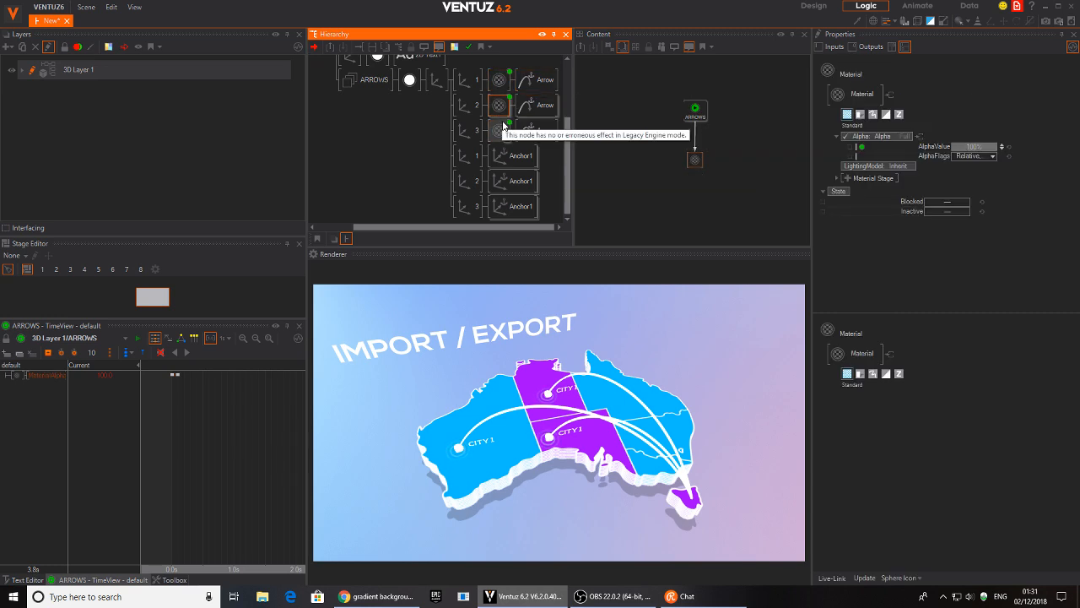
{"action": "left_click", "coordinate": [500, 86]}
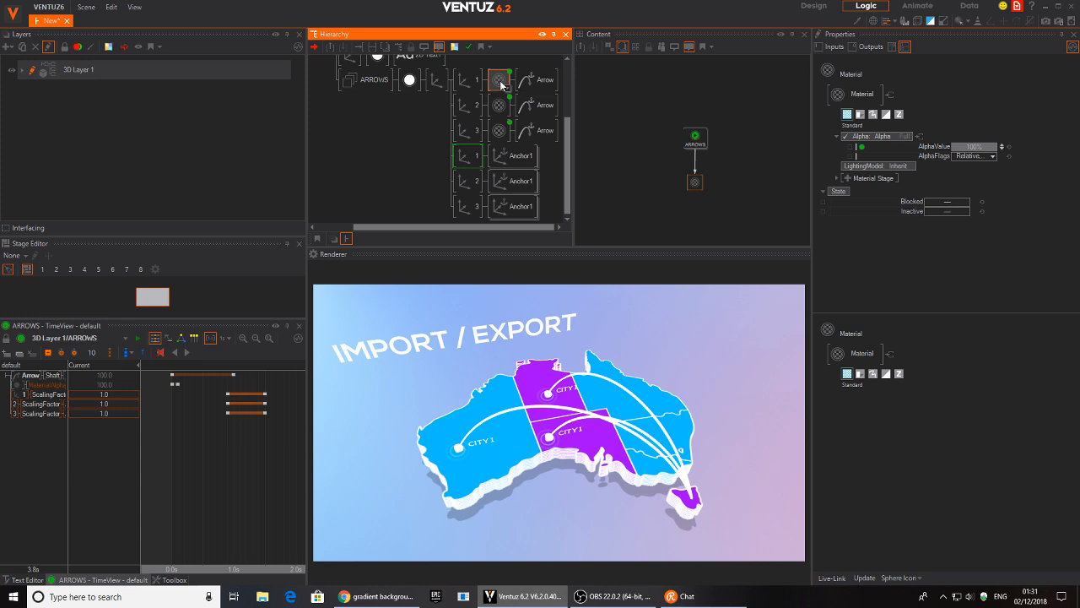
{"action": "left_click_drag", "start_coordinate": [462, 79], "coordinate": [460, 84]}
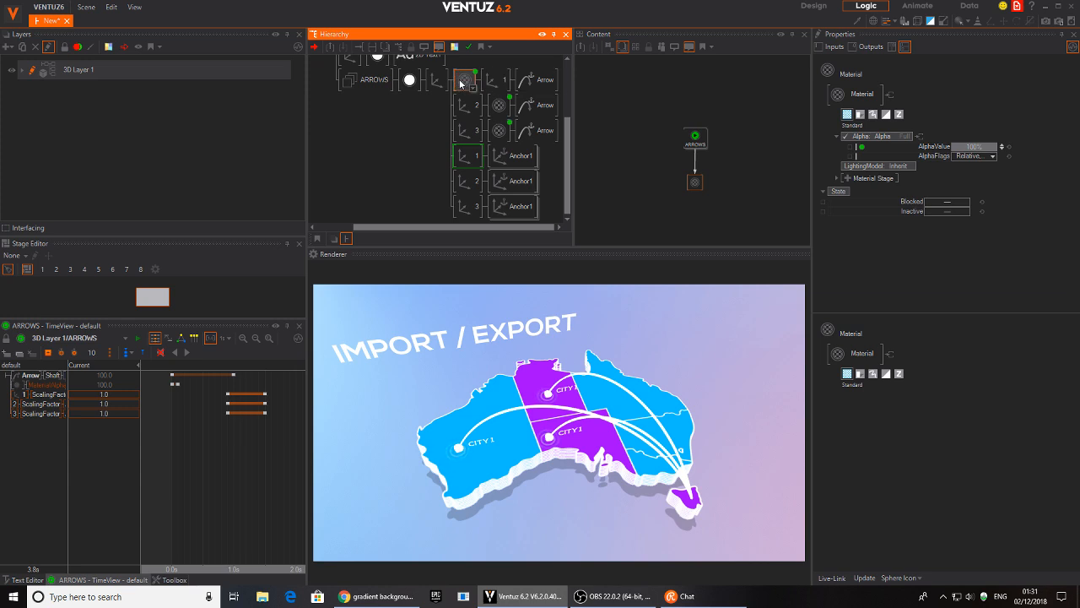
{"action": "left_click", "coordinate": [474, 108]}
{"action": "left_click", "coordinate": [474, 129], "text": "ctrl"}
{"action": "left_click_drag", "start_coordinate": [479, 127], "coordinate": [494, 87]}
- Delete the separate Material nodes of arrow axes 2 and 3, and reposition the ARROWS animation node above the shared Material in the Content graph
{"action": "left_click", "coordinate": [524, 106]}
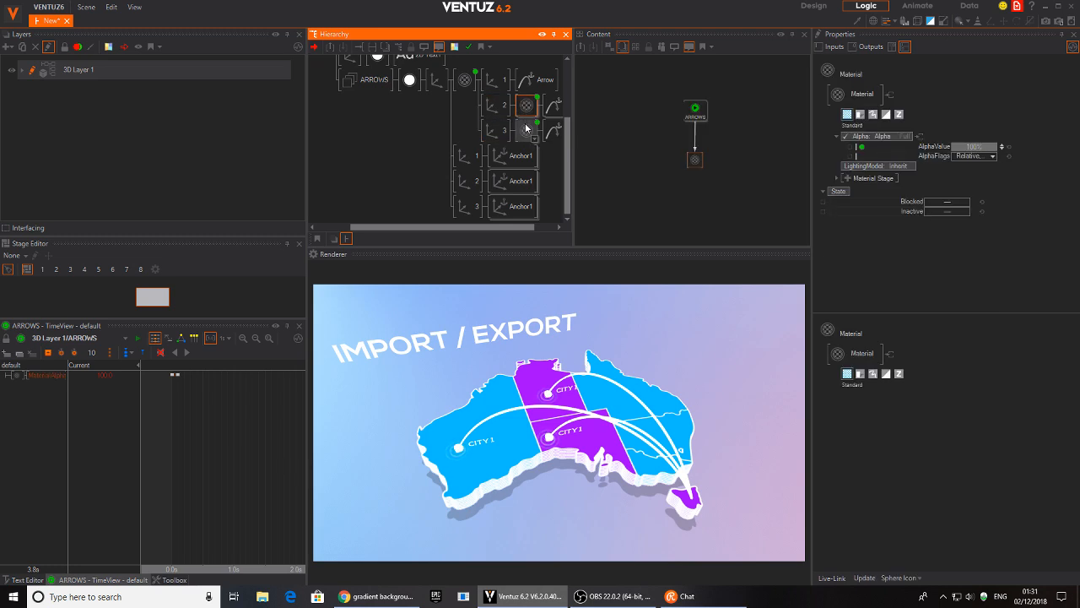
{"action": "left_click", "coordinate": [525, 128]}
{"action": "left_click", "coordinate": [526, 133], "text": "ctrl"}
{"action": "left_click", "coordinate": [527, 108], "text": "ctrl"}
{"action": "left_click", "coordinate": [525, 130], "text": "ctrl"}
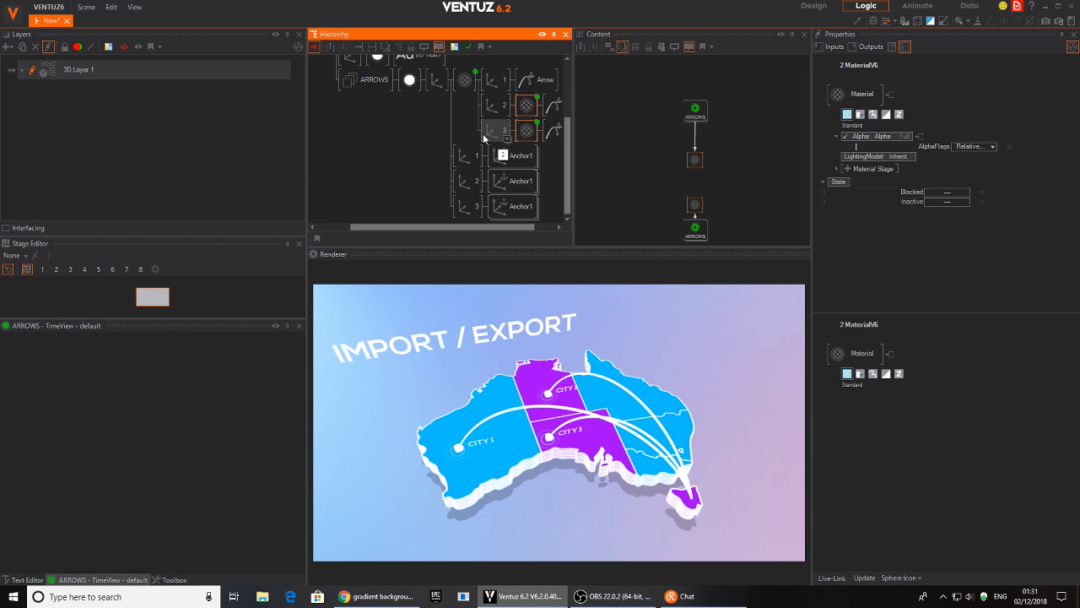
{"action": "key", "text": "Delete"}
{"action": "left_click", "coordinate": [468, 83]}
{"action": "left_click_drag", "start_coordinate": [707, 138], "coordinate": [685, 120]}
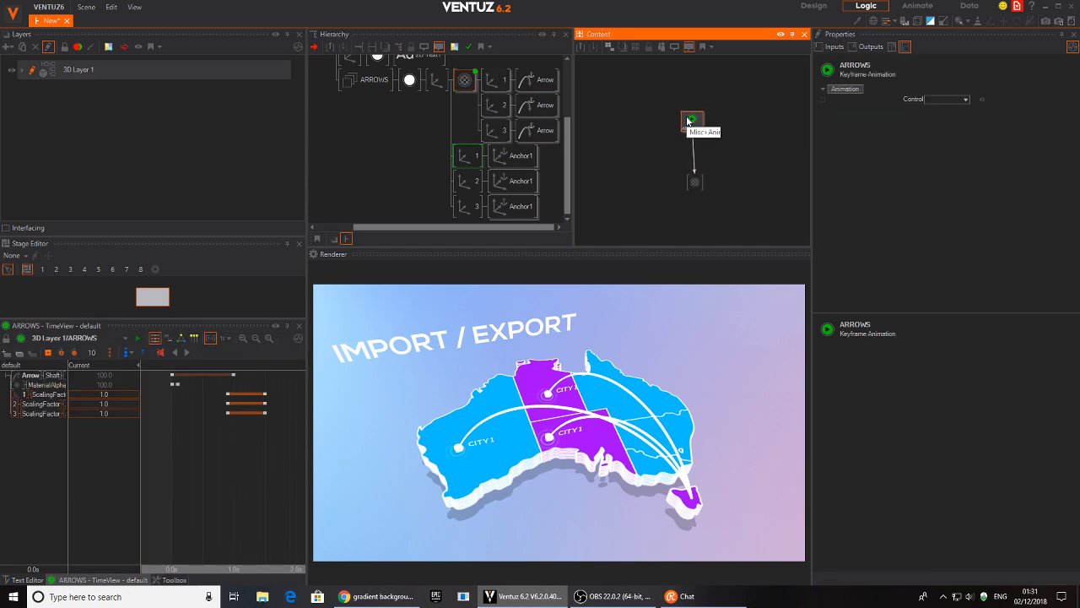
- Rename the three arrow nodes as Arrow1, Arrow2 and Arrow3
{"action": "left_click", "coordinate": [542, 80]}
{"action": "left_click", "coordinate": [537, 103]}
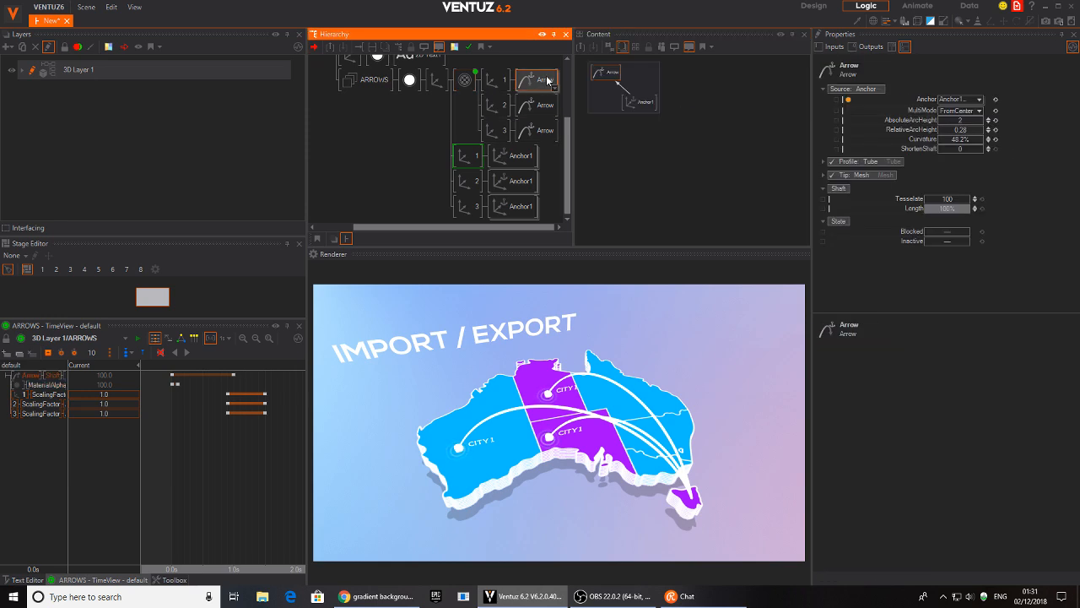
{"action": "left_click", "coordinate": [547, 106]}
{"action": "type", "text": "Arrow2"}
{"action": "key", "text": "Return"}
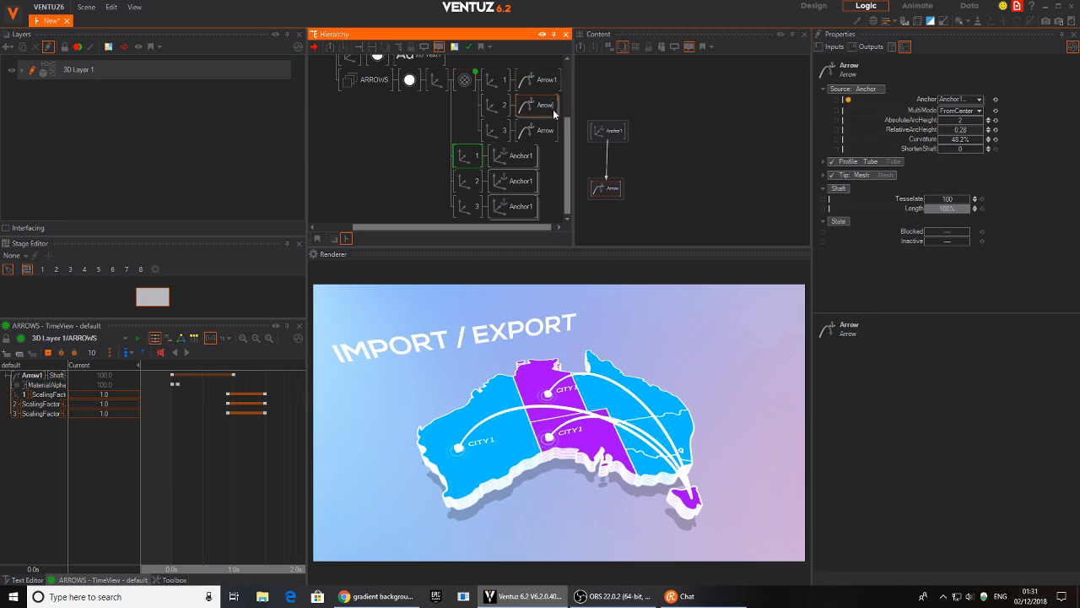
{"action": "left_click", "coordinate": [547, 131]}
{"action": "type", "text": "3"}
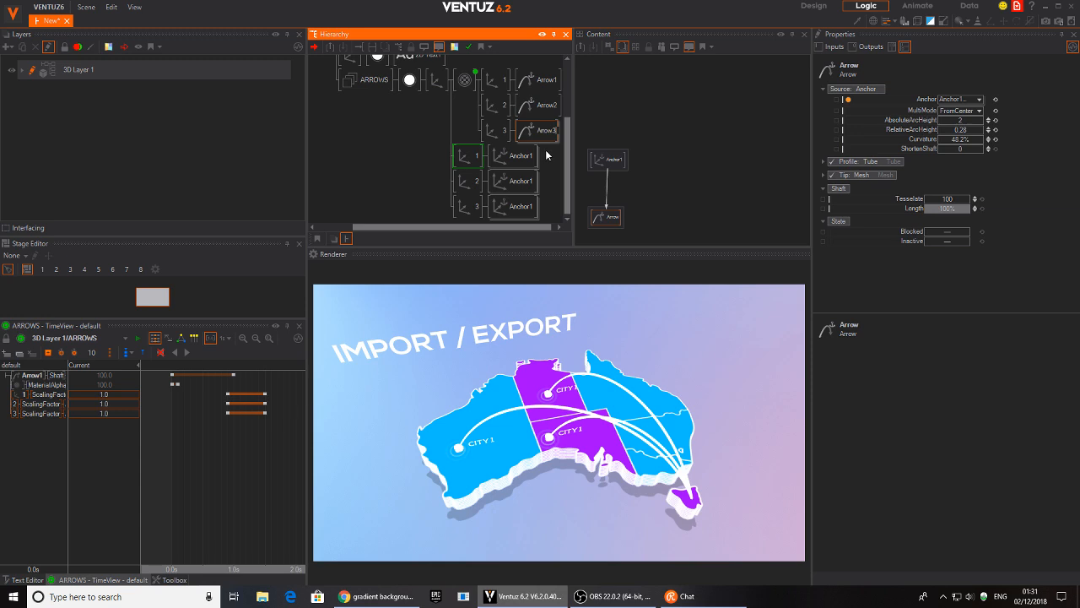
- Show the three arrows and their Material in the Content graph, place Anchor1 beneath Arrow1, and group the arrow and anchor nodes
{"action": "left_click", "coordinate": [544, 83]}
{"action": "left_click", "coordinate": [544, 103], "text": "ctrl"}
{"action": "left_click", "coordinate": [545, 131], "text": "ctrl"}
{"action": "left_click", "coordinate": [469, 82], "text": "ctrl"}
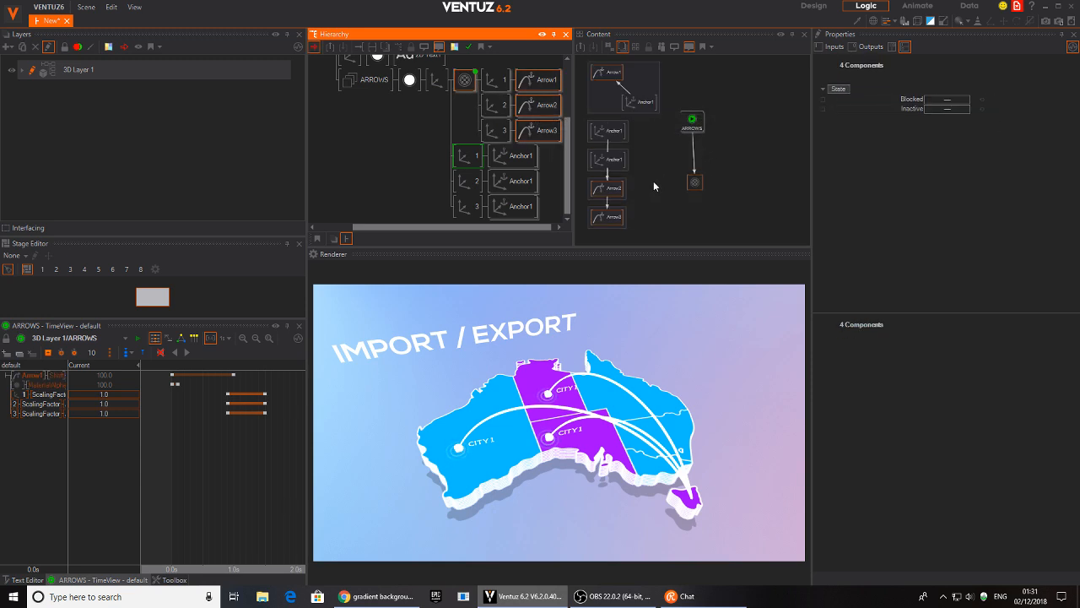
{"action": "left_click", "coordinate": [648, 147]}
{"action": "left_click", "coordinate": [639, 102]}
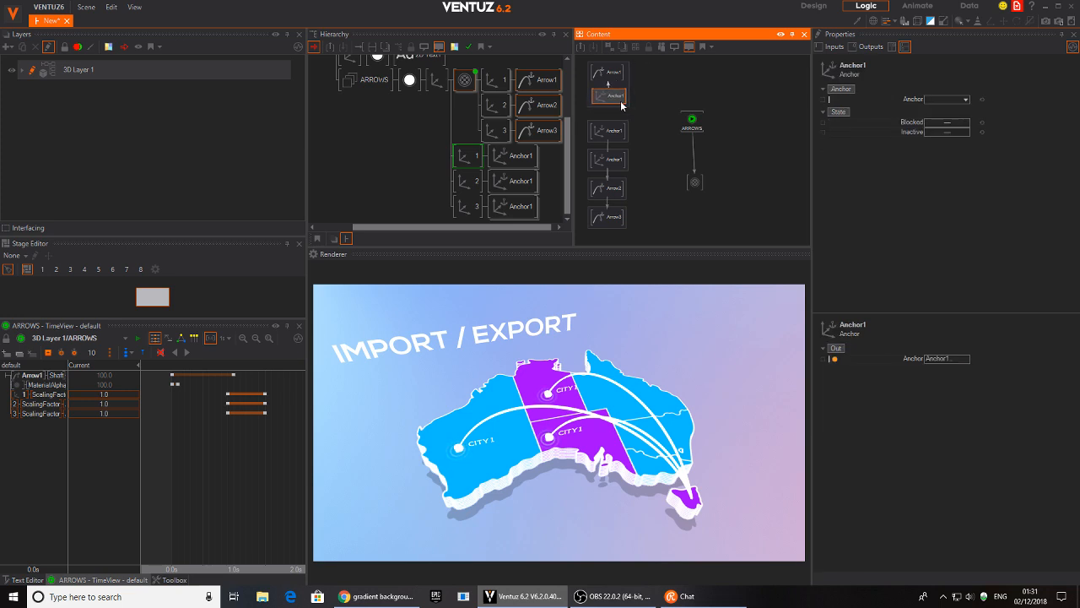
{"action": "left_click", "coordinate": [648, 75]}
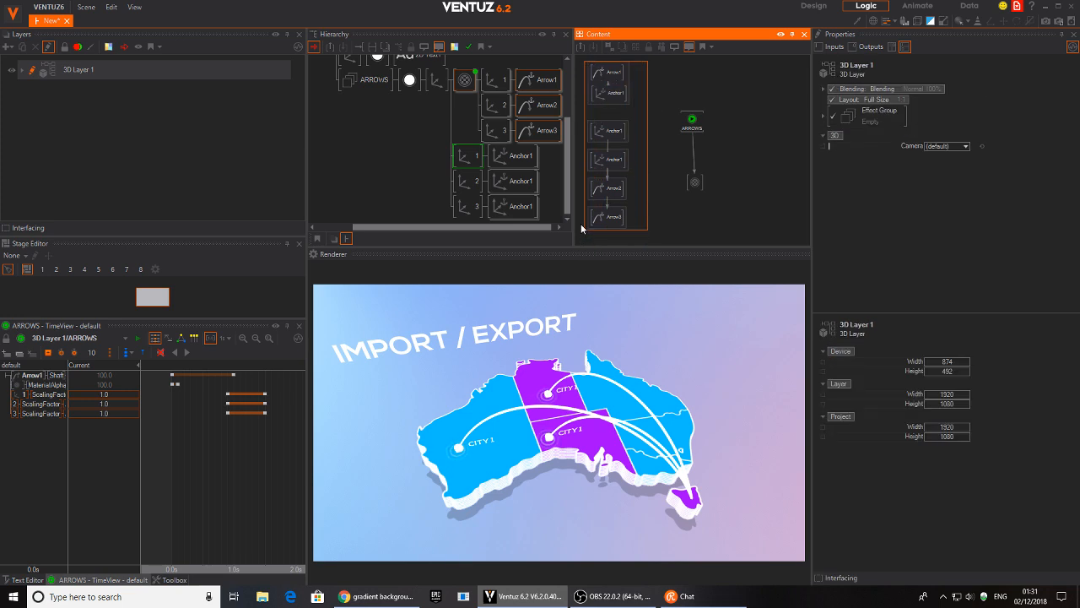
{"action": "left_click_drag", "start_coordinate": [583, 226], "coordinate": [590, 229]}
{"action": "key", "text": "ctrl+g"}
{"action": "left_click", "coordinate": [636, 126]}
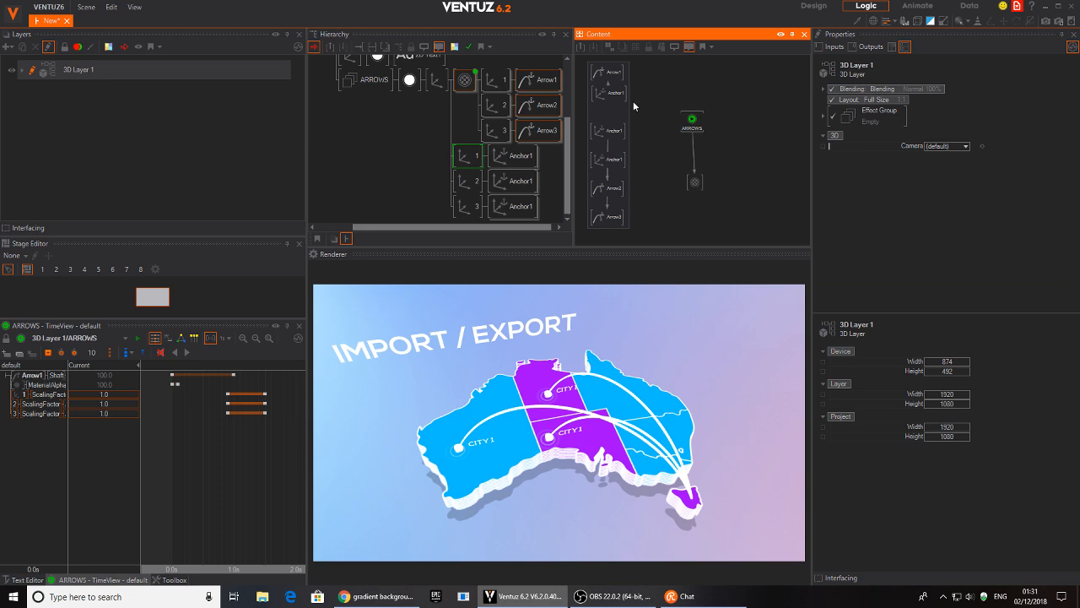
- Bind the Shaft Length of Arrow1, Arrow2 and Arrow3 together to the ARROWS keyframe animation
{"action": "left_click", "coordinate": [616, 78]}
{"action": "left_click", "coordinate": [619, 193], "text": "ctrl"}
{"action": "left_click", "coordinate": [612, 218], "text": "ctrl"}
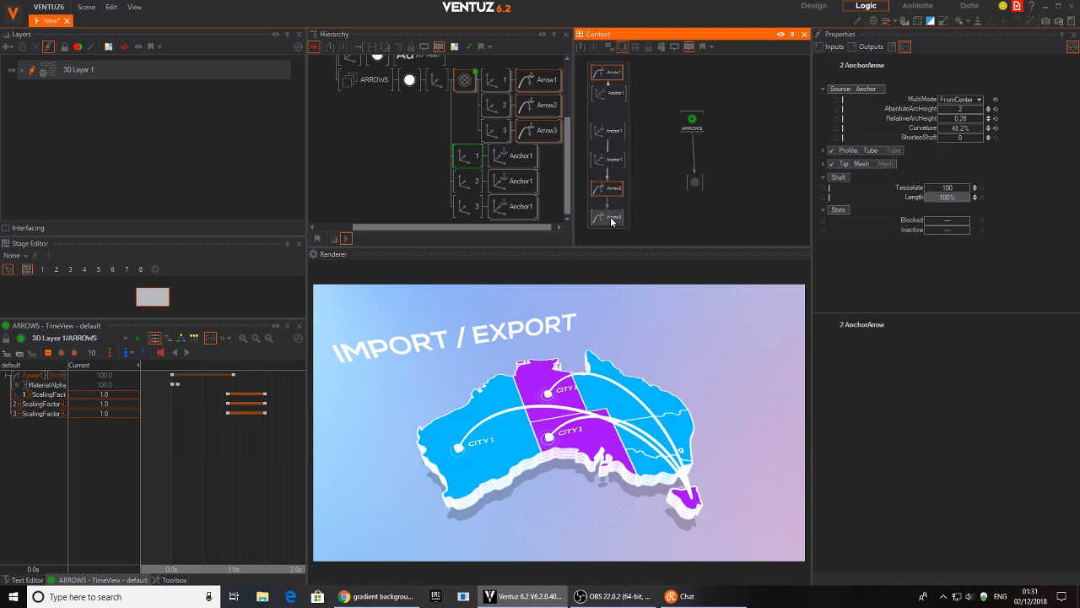
{"action": "left_click_drag", "start_coordinate": [889, 197], "coordinate": [698, 127]}
{"action": "left_click", "coordinate": [691, 124]}
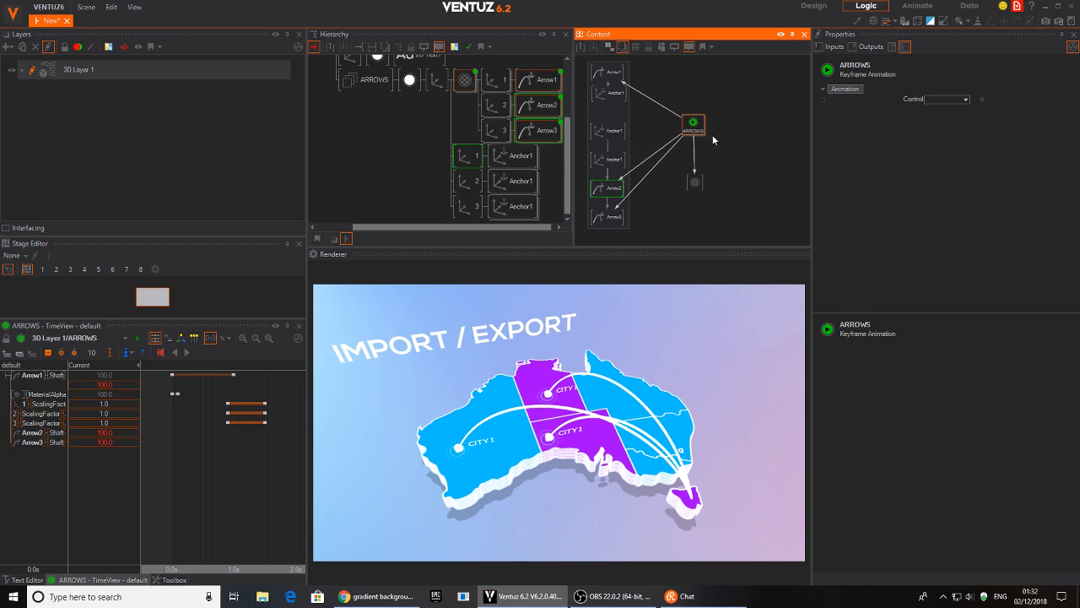
- Widen the channel names column in the ARROWS timeline and delete Arrow1's duplicate Length1 channel
{"action": "left_click", "coordinate": [424, 153]}
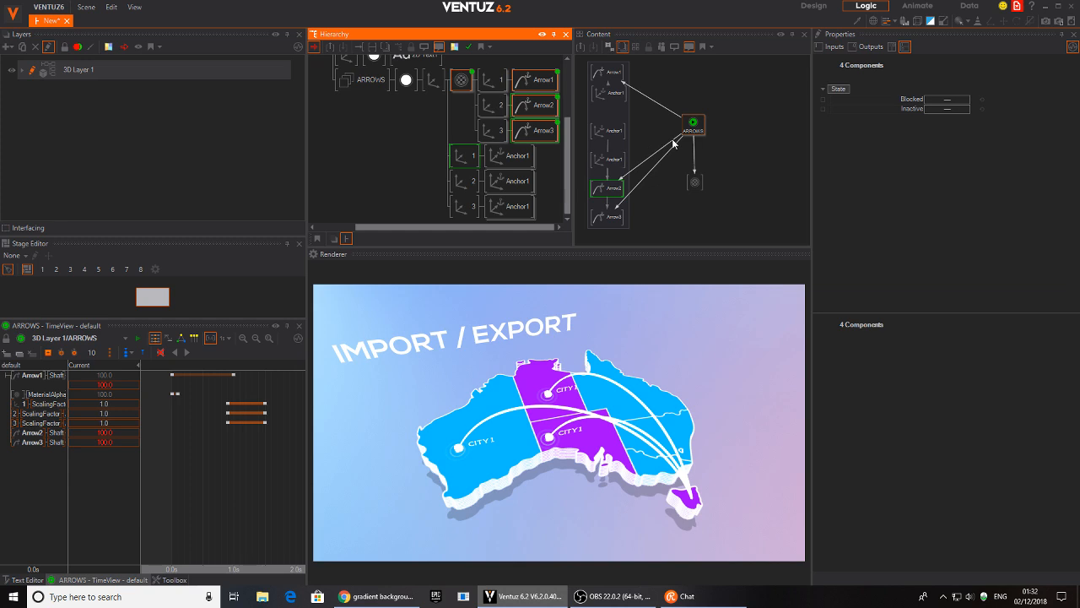
{"action": "left_click_drag", "start_coordinate": [193, 449], "coordinate": [233, 450]}
{"action": "left_click_drag", "start_coordinate": [69, 365], "coordinate": [116, 370]}
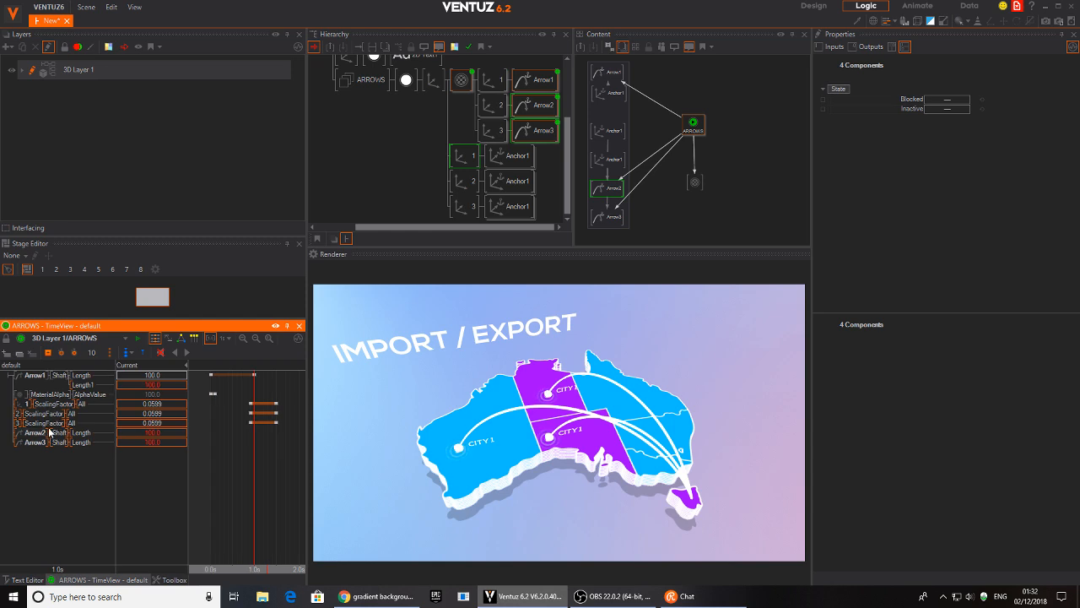
{"action": "left_click", "coordinate": [81, 386]}
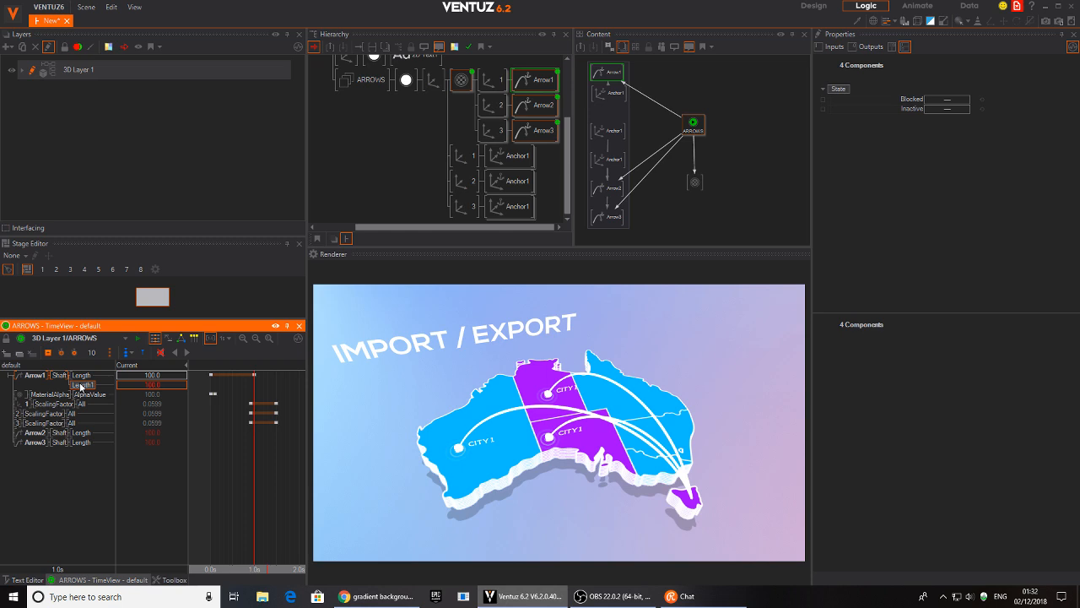
{"action": "key", "text": "Delete"}
{"action": "key", "text": "Return"}
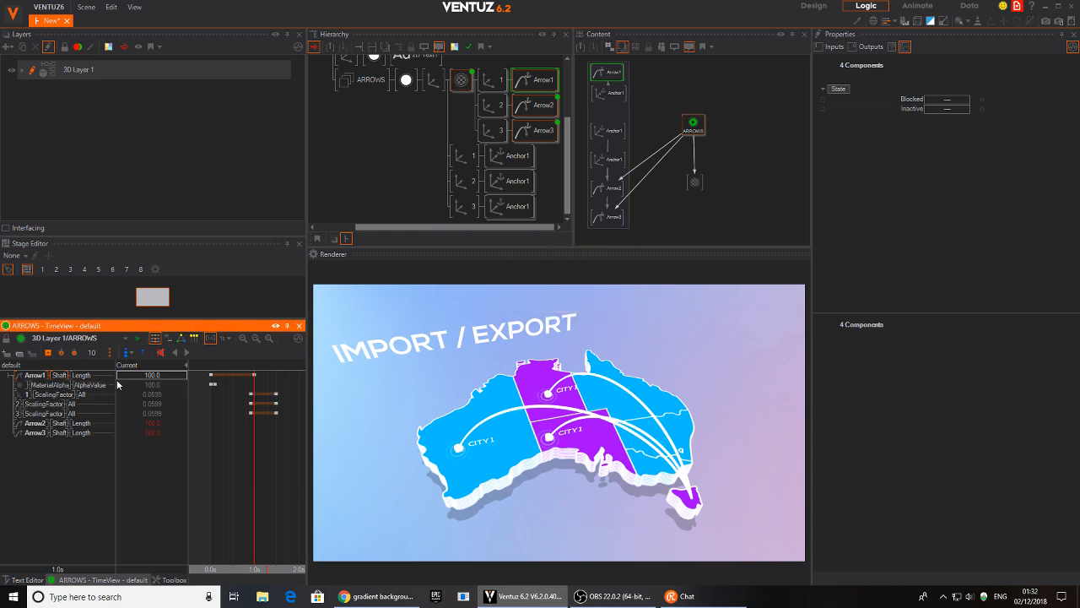
- Move the Arrow2 and Arrow3 Length channels directly below Arrow1's channel and return the timeline to 0.0 s
{"action": "left_click", "coordinate": [38, 423]}
{"action": "left_click", "coordinate": [36, 432], "text": "ctrl"}
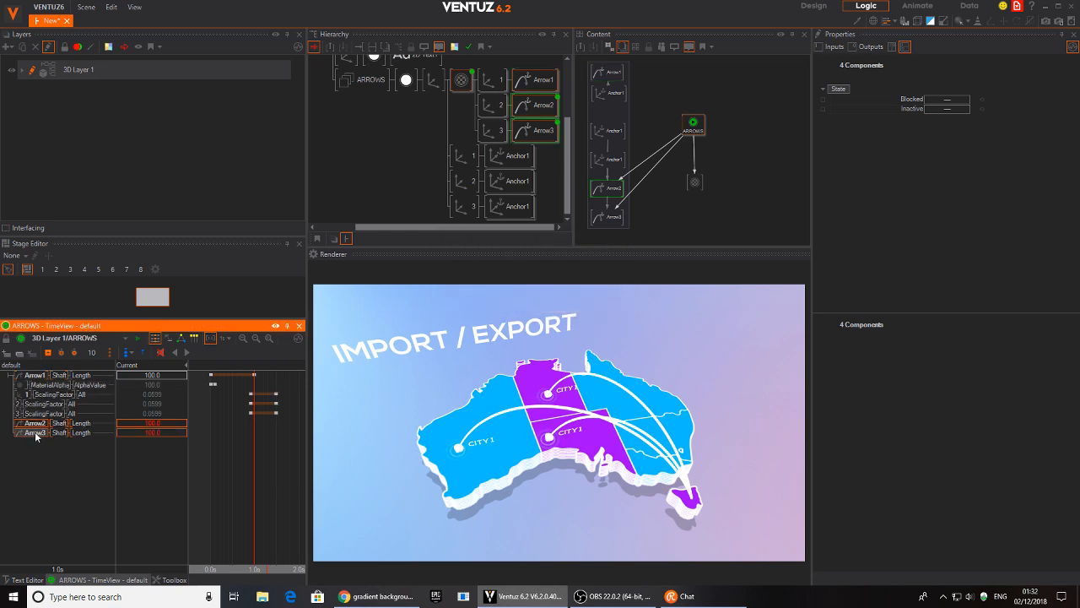
{"action": "left_click_drag", "start_coordinate": [34, 378], "coordinate": [37, 381]}
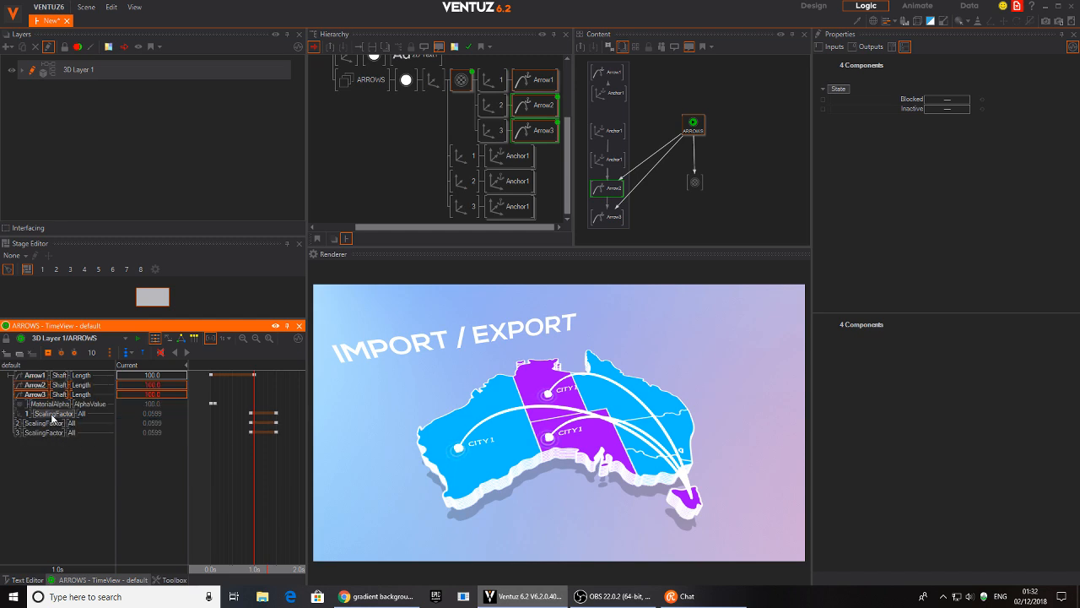
{"action": "left_click_drag", "start_coordinate": [260, 462], "coordinate": [215, 462]}
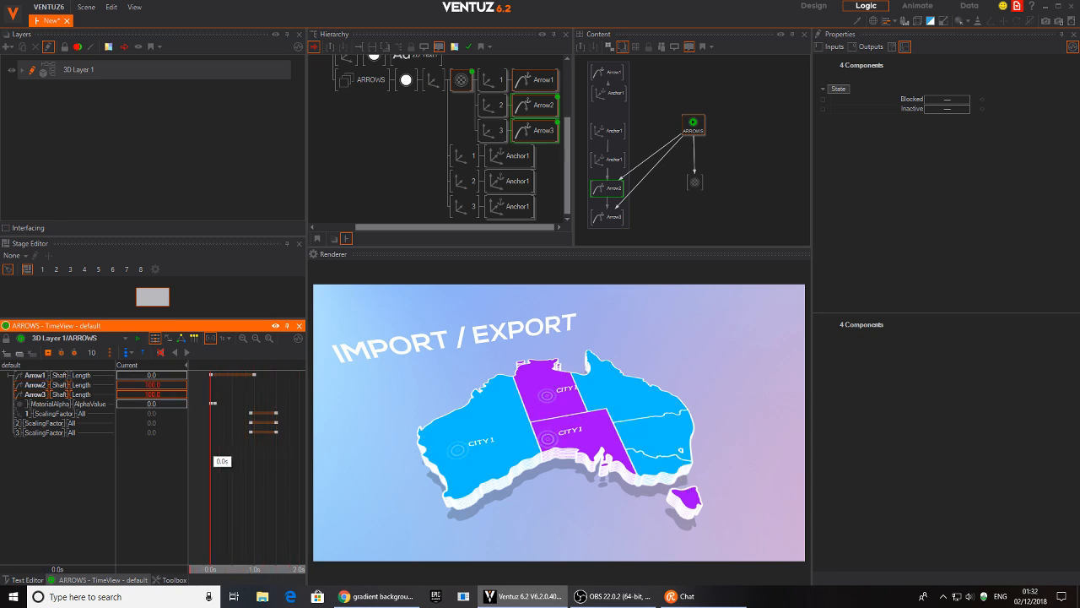
- Expand the Anchor1 nodes of the three city axes to reveal their Ripple and text children
{"action": "left_click", "coordinate": [529, 163]}
{"action": "left_click", "coordinate": [478, 189]}
{"action": "scroll", "coordinate": [471, 176], "scroll_direction": "down", "scroll_amount": 1}
{"action": "left_click", "coordinate": [478, 211]}
{"action": "scroll", "coordinate": [462, 177], "scroll_direction": "down", "scroll_amount": 1}
{"action": "scroll", "coordinate": [455, 150], "scroll_direction": "up", "scroll_amount": 1}
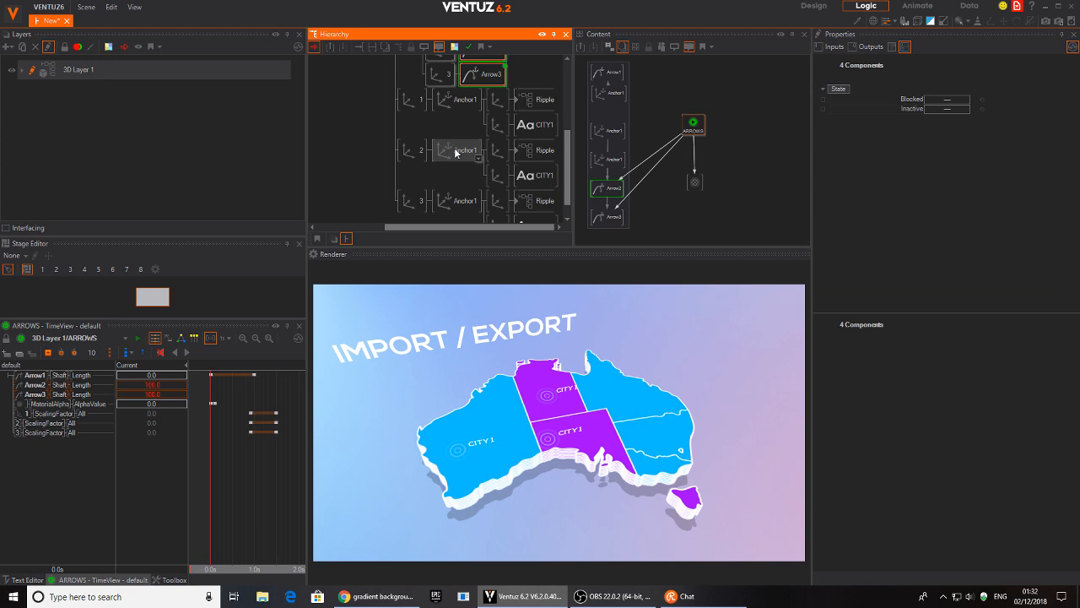
- Show city axes 1, 2 and 3 together with the ARROWS keyframe animation in the Content view
{"action": "left_click", "coordinate": [408, 103]}
{"action": "left_click", "coordinate": [406, 151], "text": "ctrl"}
{"action": "left_click", "coordinate": [410, 199], "text": "ctrl"}
{"action": "scroll", "coordinate": [396, 107], "scroll_direction": "up", "scroll_amount": 1}
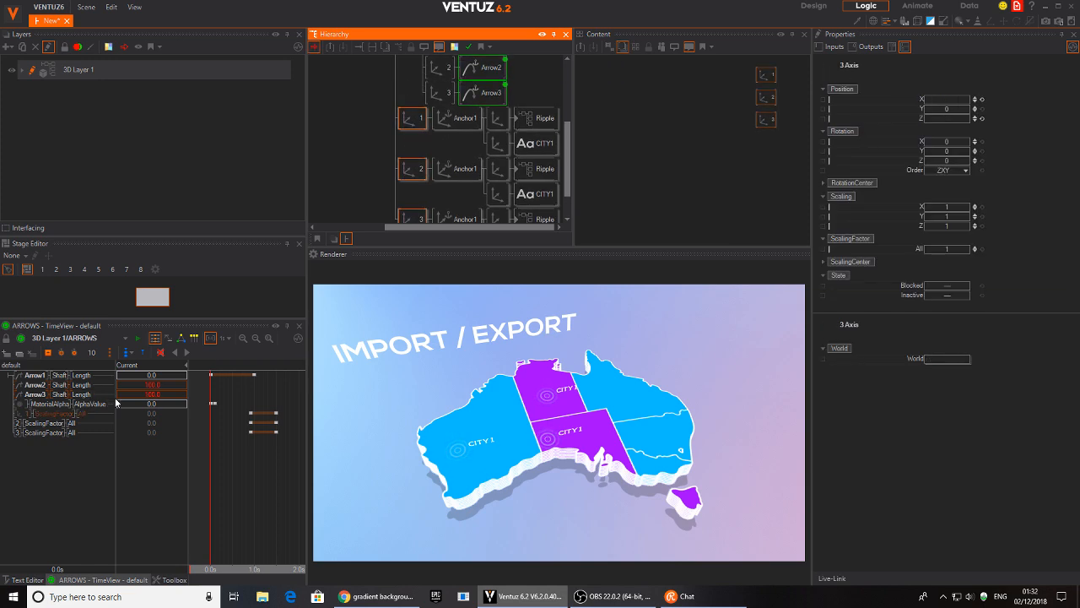
{"action": "middle_click_drag", "start_coordinate": [681, 110], "coordinate": [669, 127]}
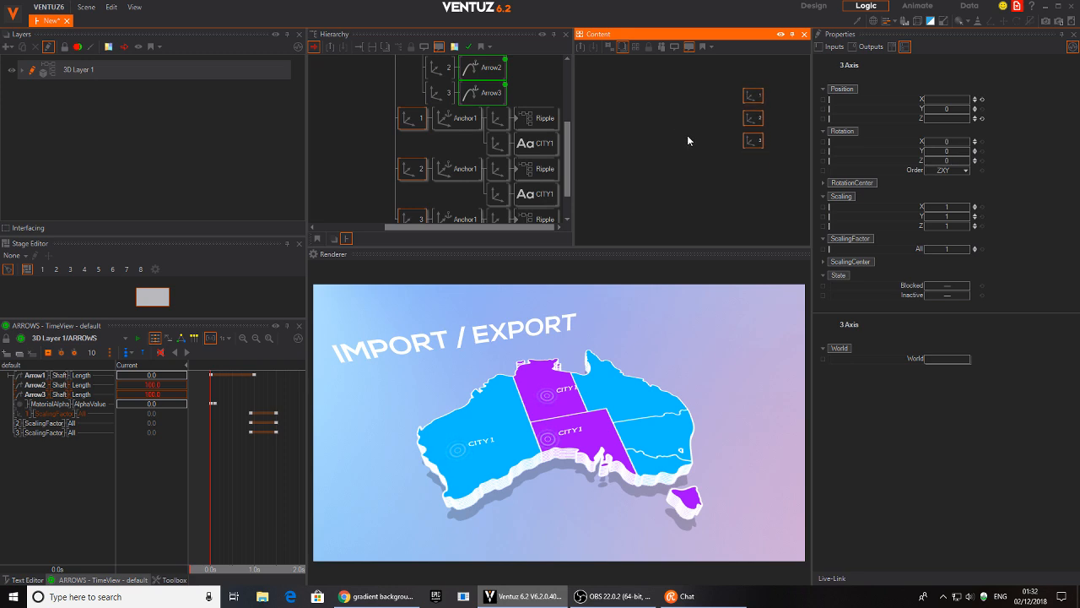
{"action": "left_click", "coordinate": [687, 135]}
{"action": "left_click_drag", "start_coordinate": [768, 154], "coordinate": [769, 156]}
{"action": "left_click", "coordinate": [487, 92]}
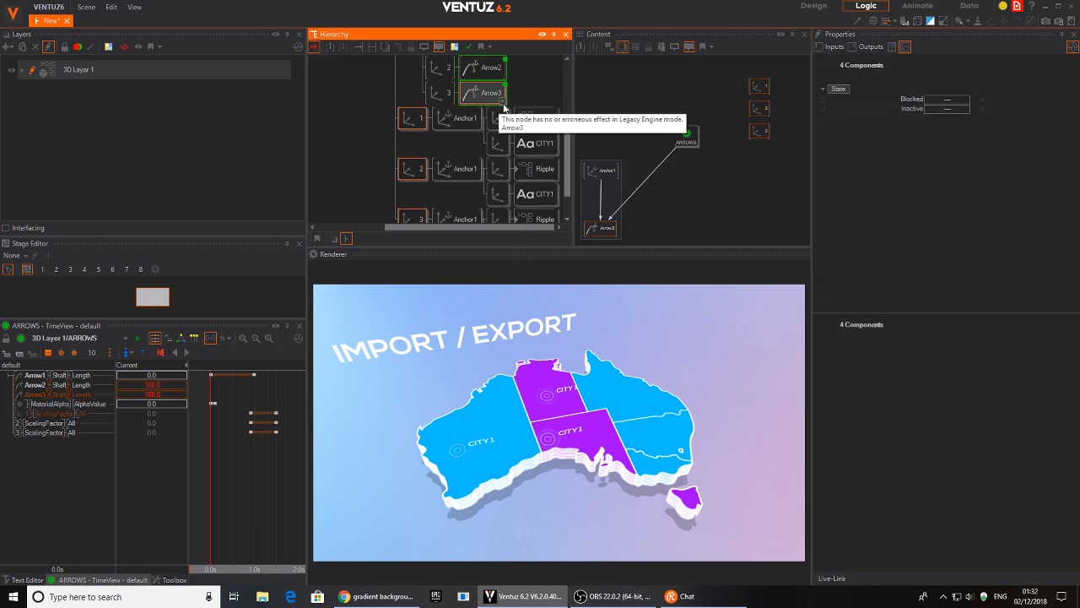
{"action": "left_click", "coordinate": [690, 136]}
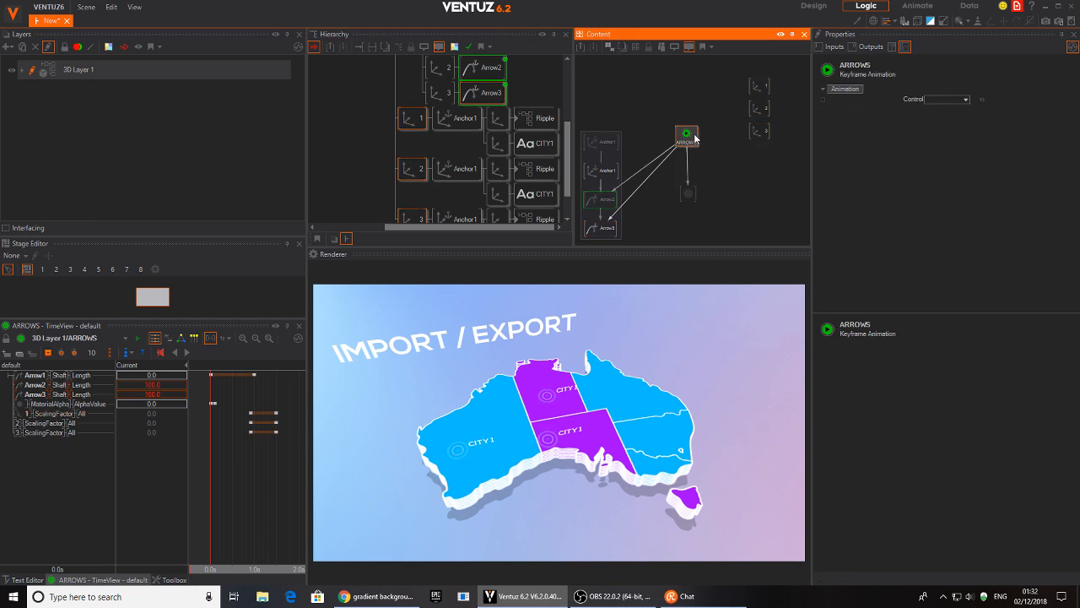
{"action": "left_click", "coordinate": [733, 180]}
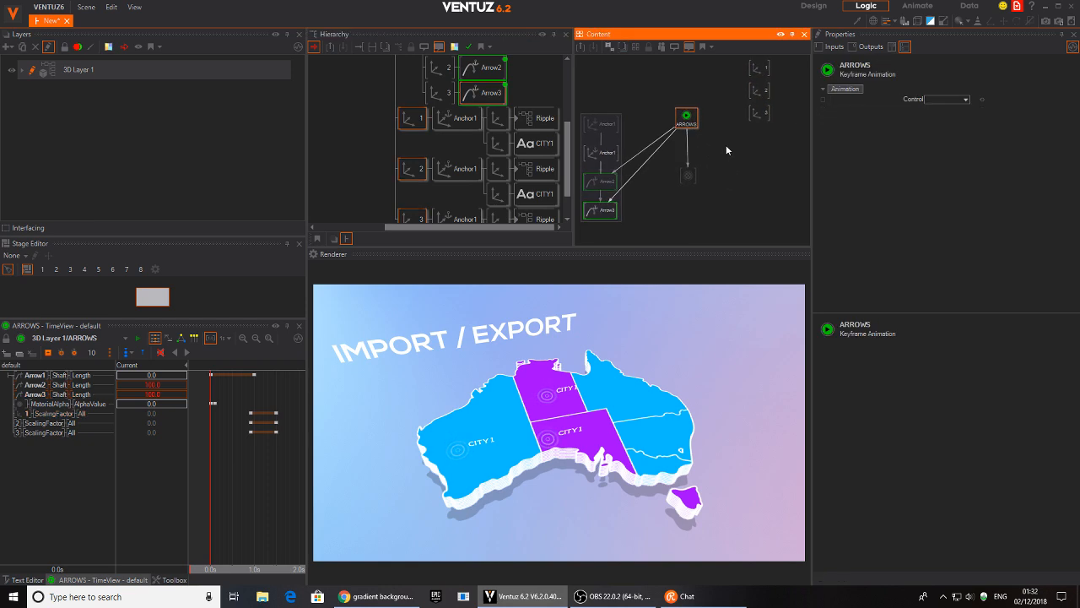
- Delete the old ScalingFactor channels of axes 3, 2 and 1 from the ARROWS timeline
{"action": "left_click", "coordinate": [39, 432]}
{"action": "key", "text": "Delete"}
{"action": "key", "text": "Return"}
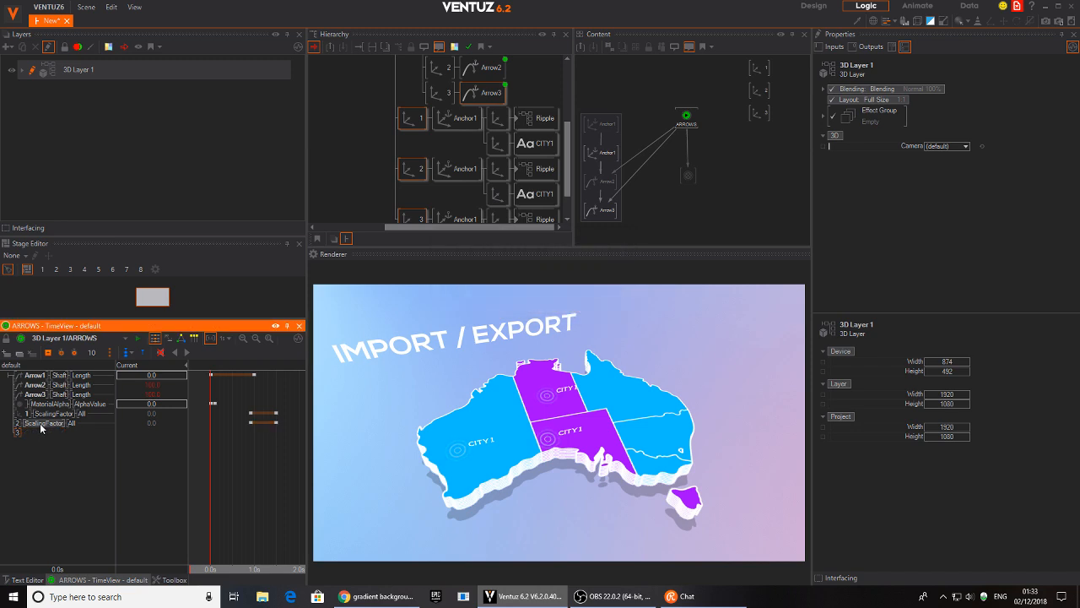
{"action": "left_click", "coordinate": [20, 423]}
{"action": "key", "text": "Delete"}
{"action": "key", "text": "Return"}
{"action": "key", "text": "Delete"}
{"action": "key", "text": "Return"}
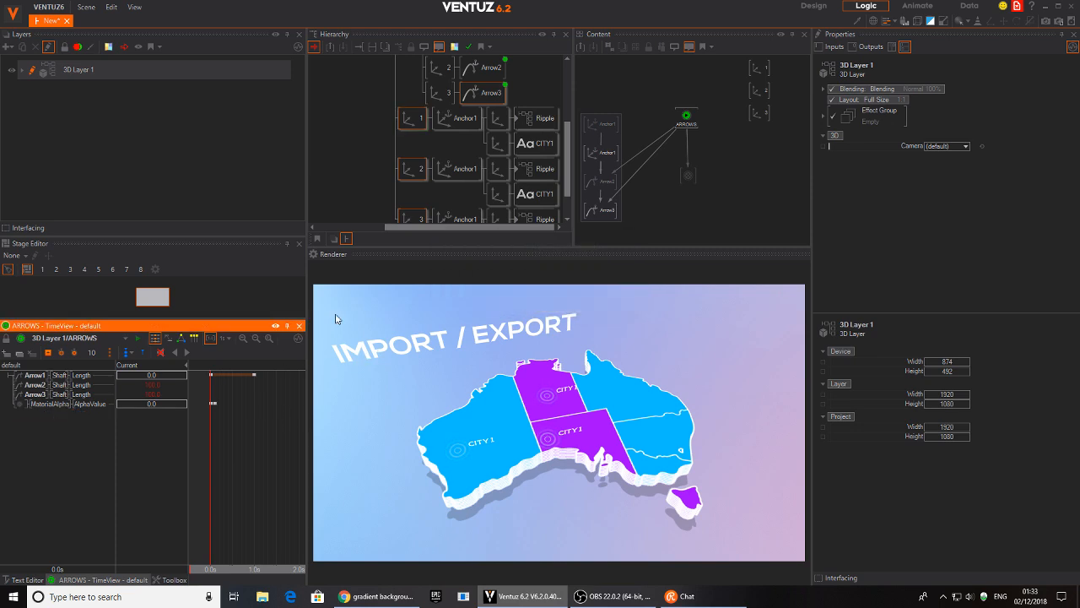
- Bind the ScalingFactor All property of the three city axes together to the ARROWS keyframe animation
{"action": "left_click", "coordinate": [732, 89]}
{"action": "left_click_drag", "start_coordinate": [783, 122], "coordinate": [783, 124]}
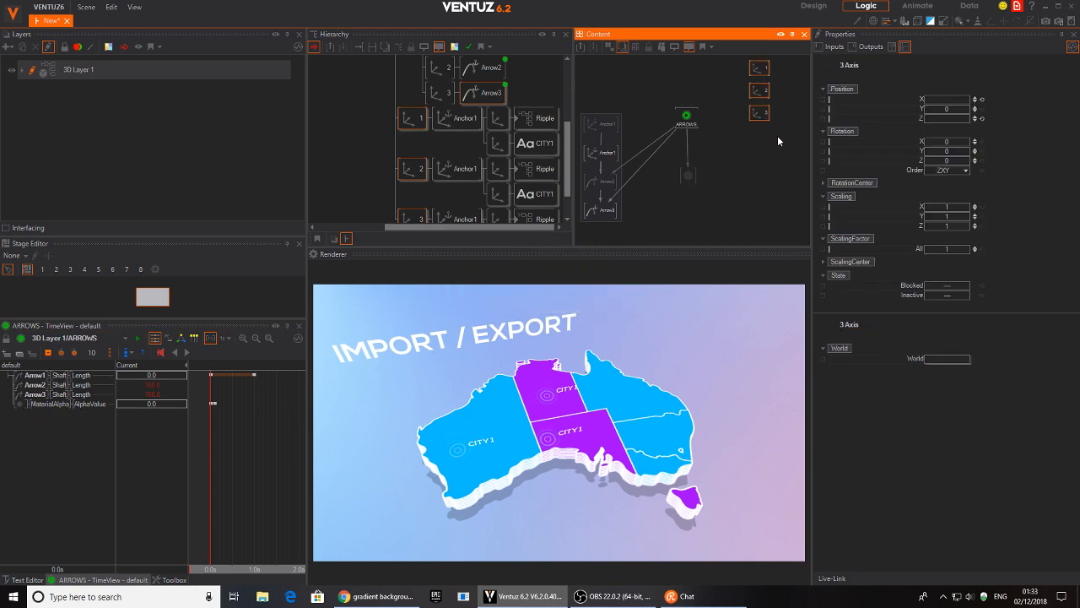
{"action": "left_click", "coordinate": [854, 246]}
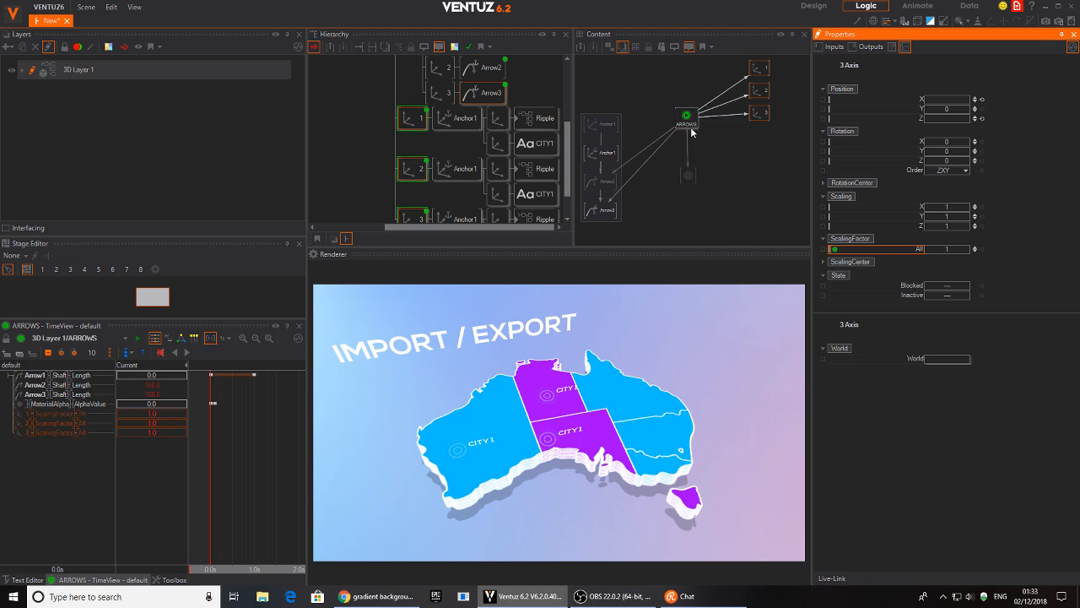
- Try to link Arrow1's Shaft Length to the ARROWS keyframe animation
{"action": "middle_click_drag", "start_coordinate": [456, 122], "coordinate": [444, 178]}
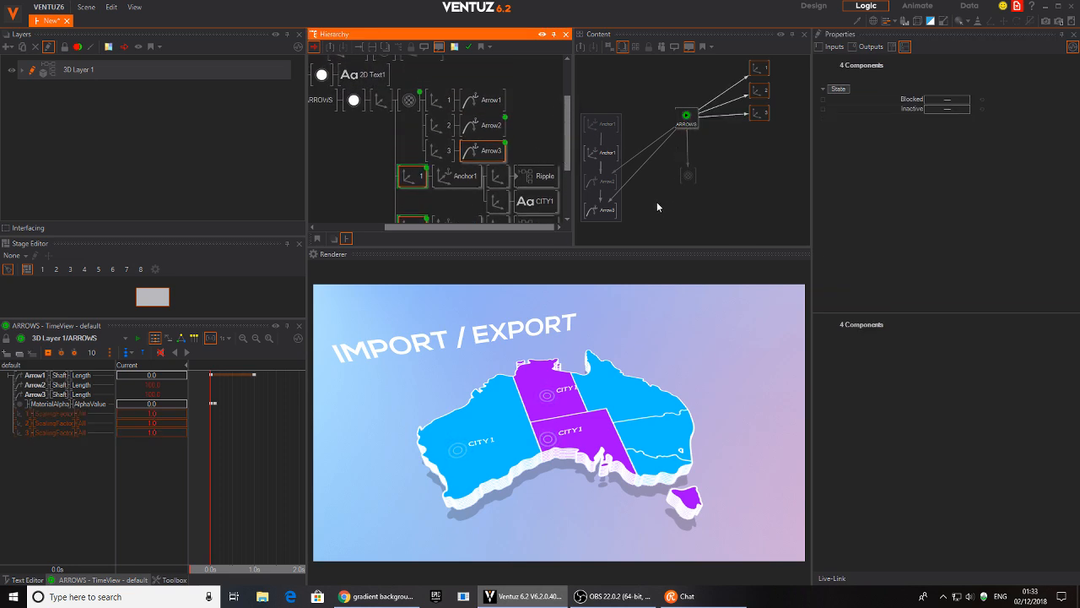
{"action": "left_click", "coordinate": [686, 118]}
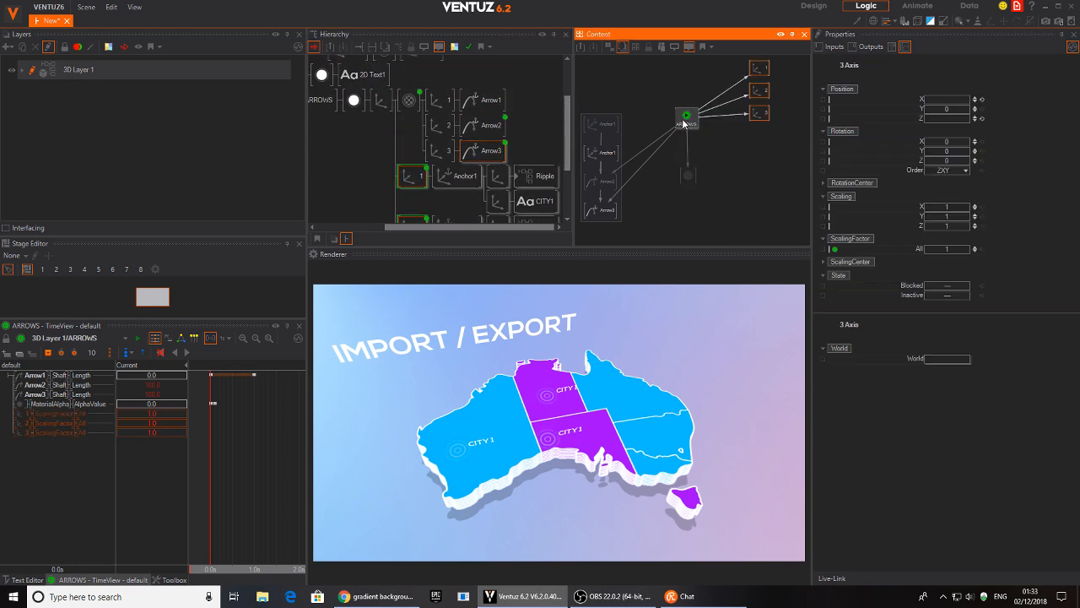
{"action": "left_click", "coordinate": [487, 102]}
{"action": "left_click", "coordinate": [485, 125], "text": "ctrl"}
{"action": "left_click", "coordinate": [504, 156], "text": "ctrl"}
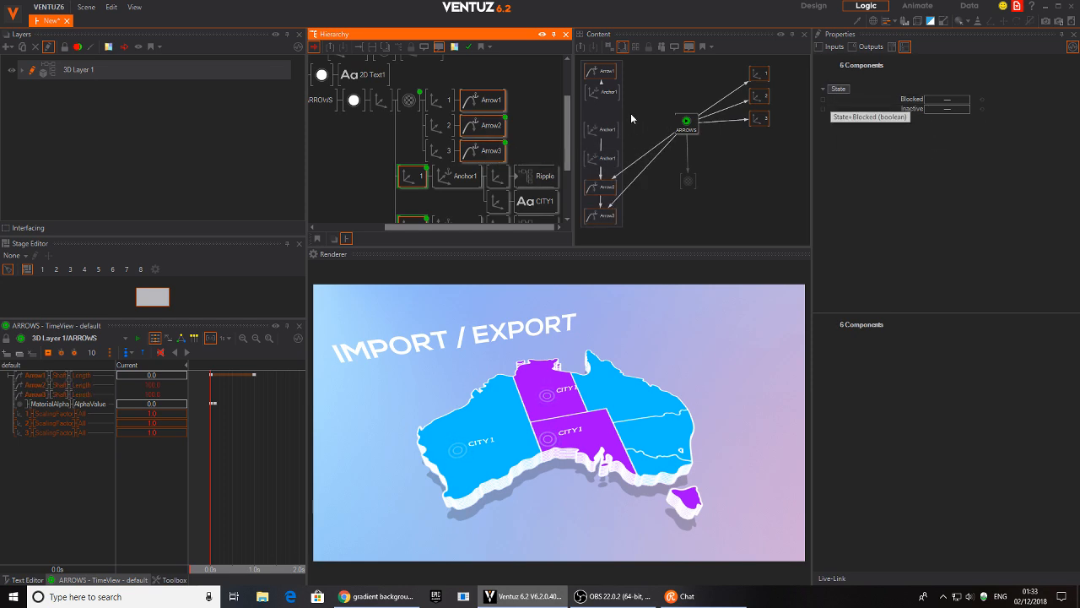
{"action": "left_click", "coordinate": [609, 74]}
{"action": "left_click", "coordinate": [607, 185], "text": "ctrl"}
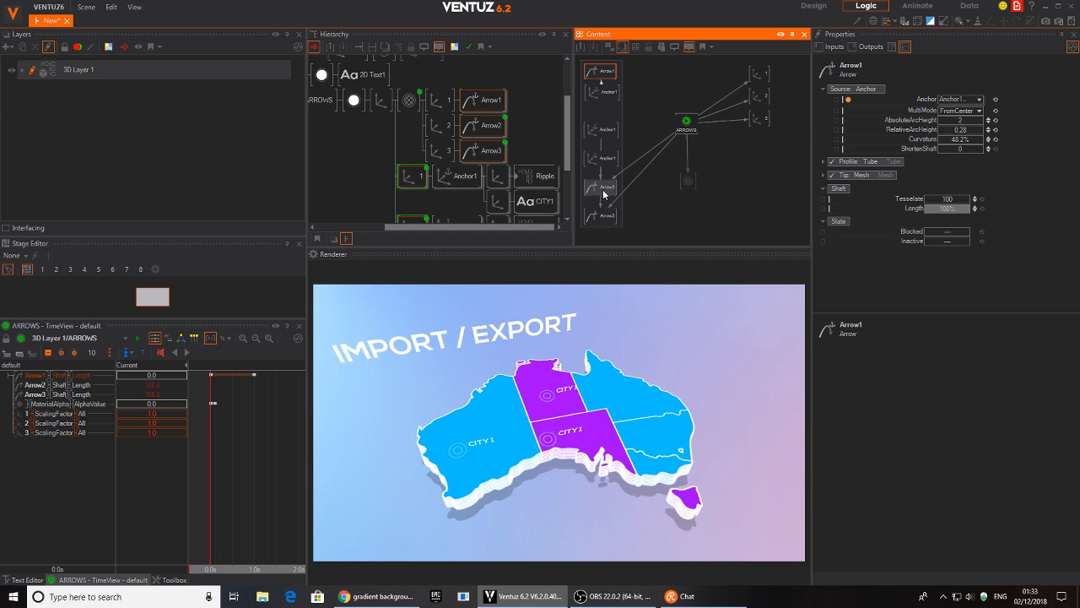
{"action": "left_click", "coordinate": [605, 215], "text": "ctrl"}
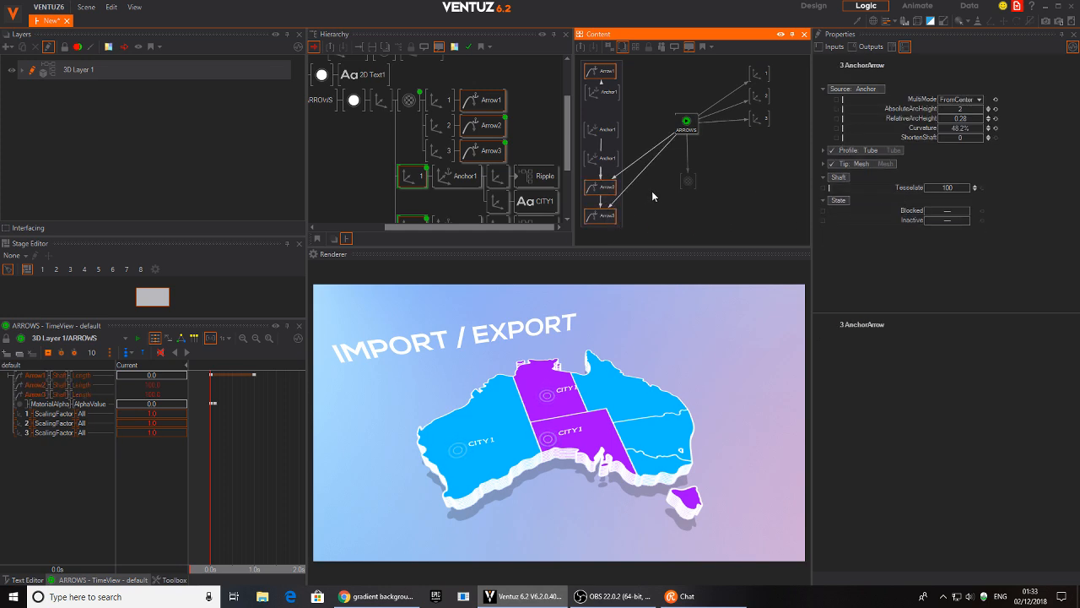
{"action": "left_click", "coordinate": [651, 191]}
{"action": "left_click", "coordinate": [612, 71]}
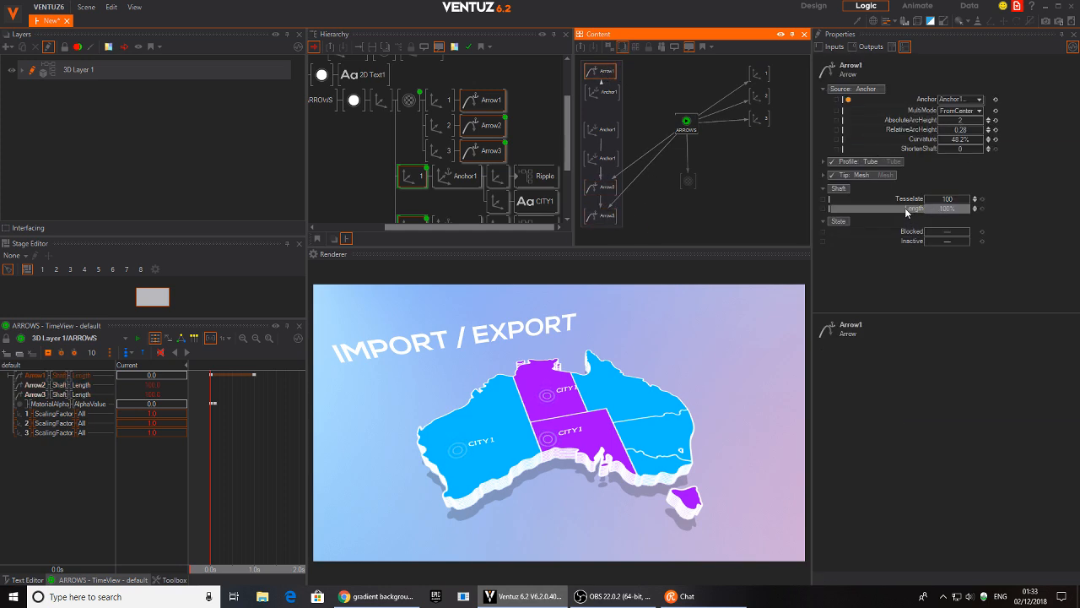
{"action": "left_click_drag", "start_coordinate": [908, 209], "coordinate": [684, 131]}
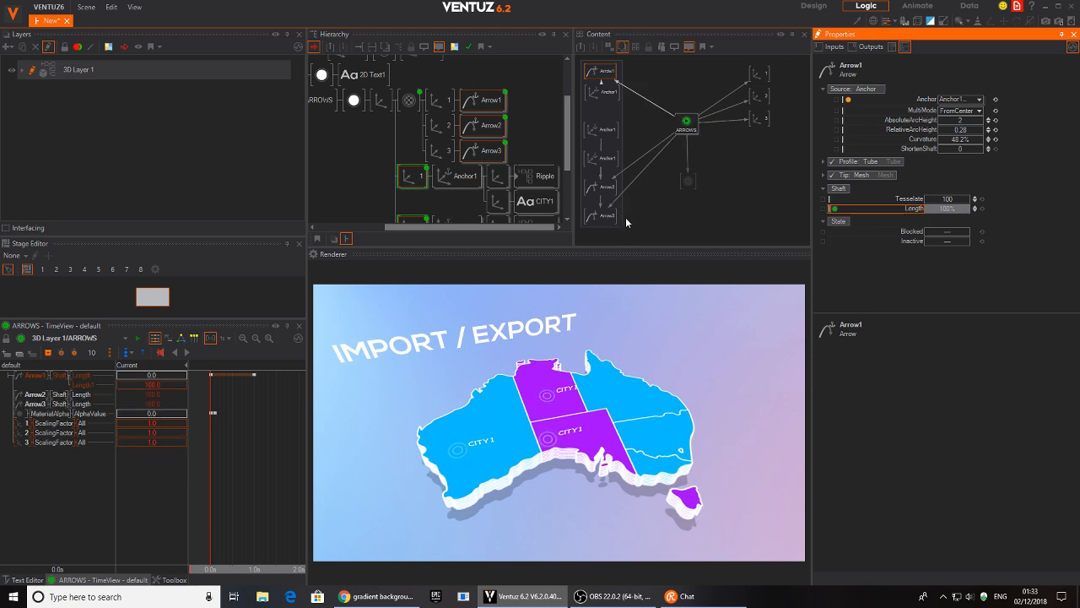
- Check the Length bindings of Arrow3 and Arrow2, and delete Arrow1's duplicate Length1 channel
{"action": "left_click", "coordinate": [597, 217]}
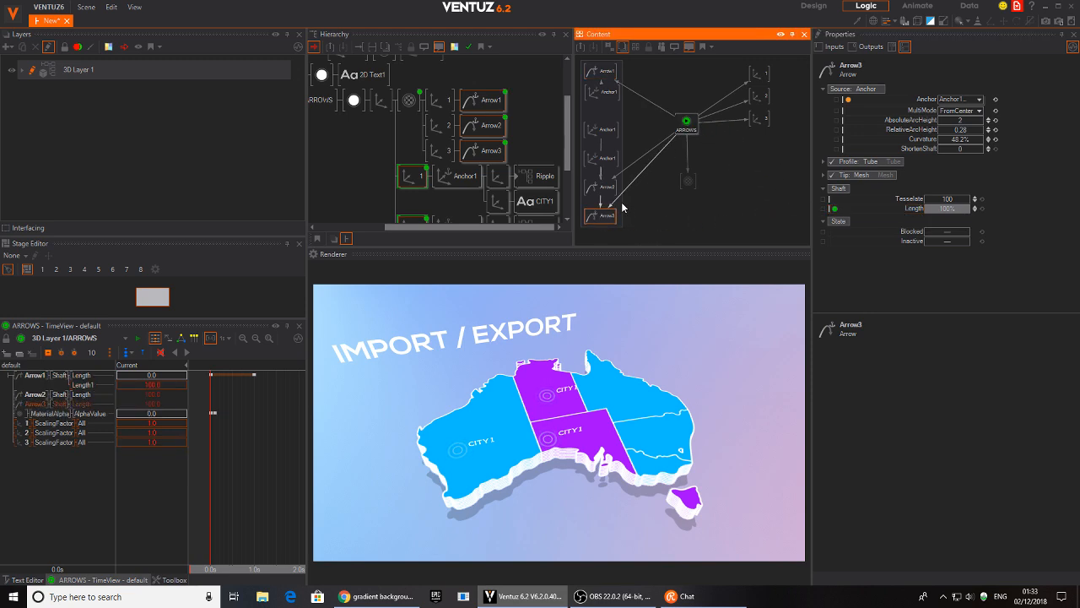
{"action": "left_click", "coordinate": [600, 188]}
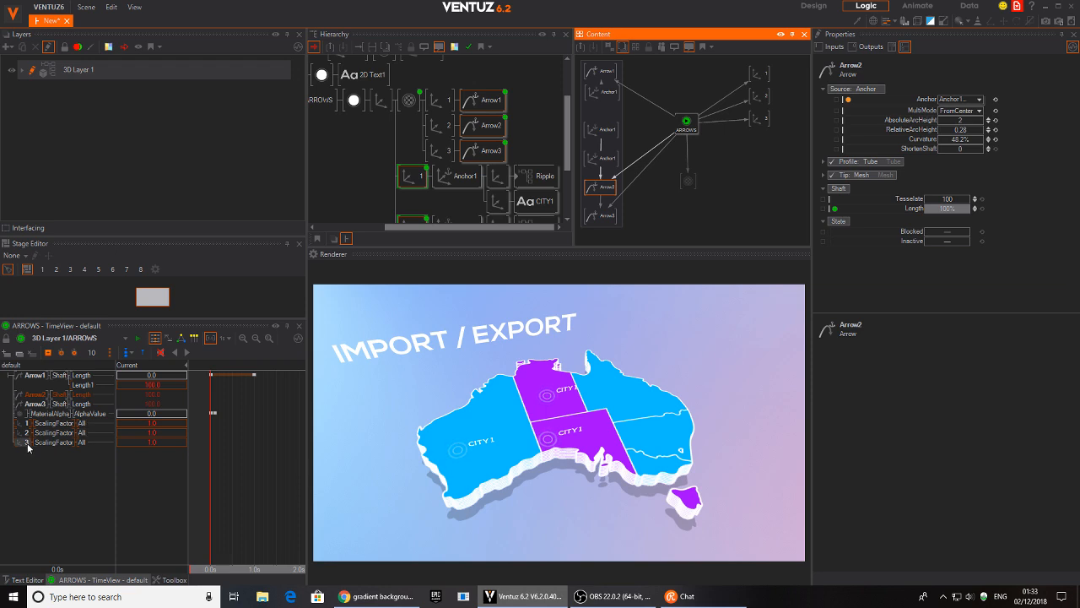
{"action": "left_click", "coordinate": [83, 394]}
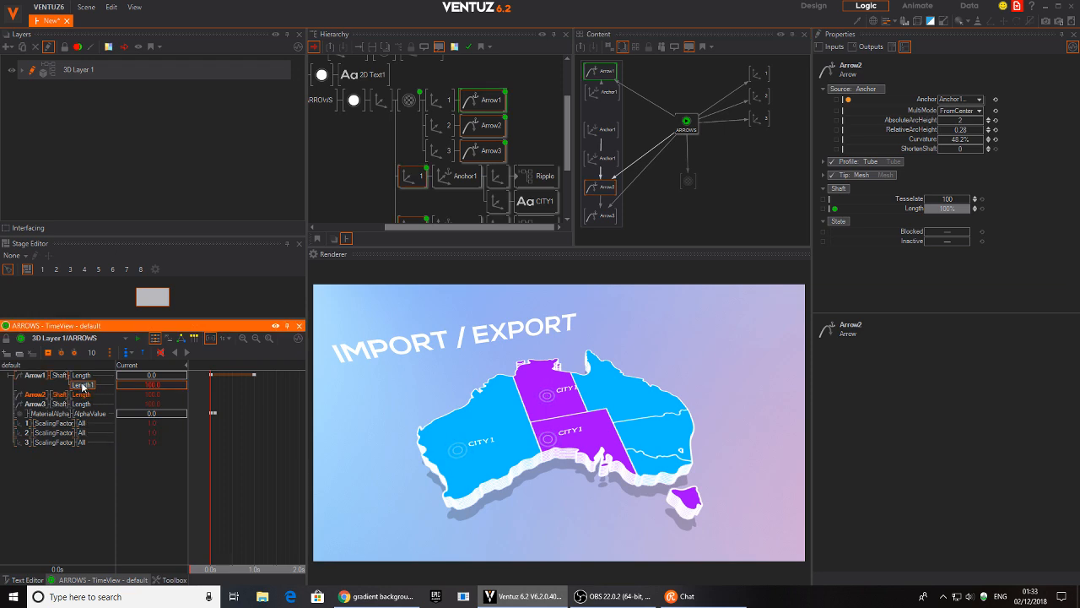
{"action": "key", "text": "Delete"}
{"action": "key", "text": "Return"}
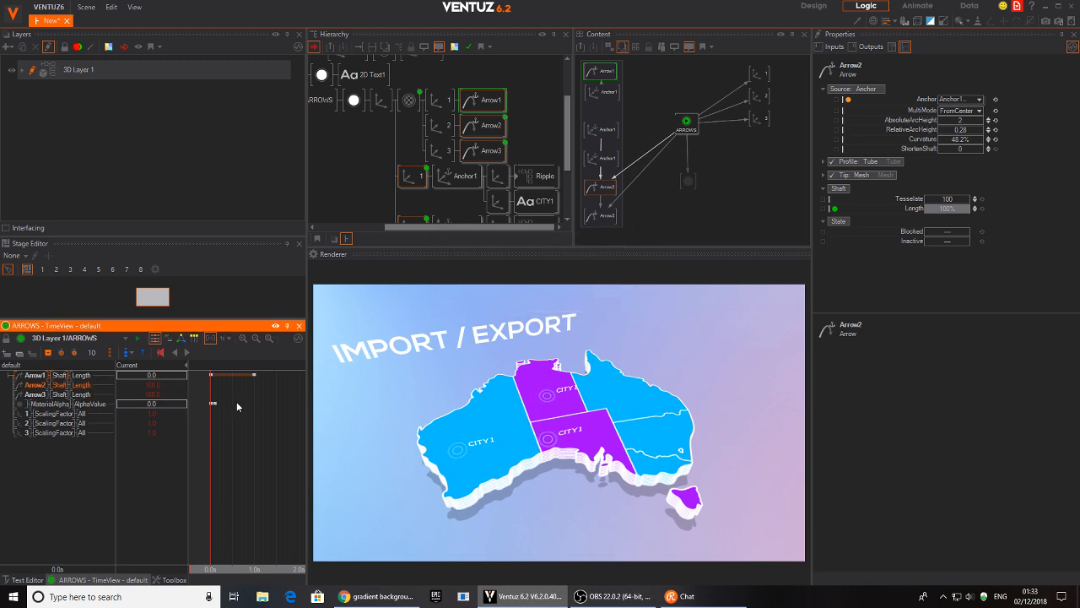
- Keyframe the Length channels of Arrow2 and Arrow3 at 100 at 1.0 s
{"action": "left_click", "coordinate": [254, 442]}
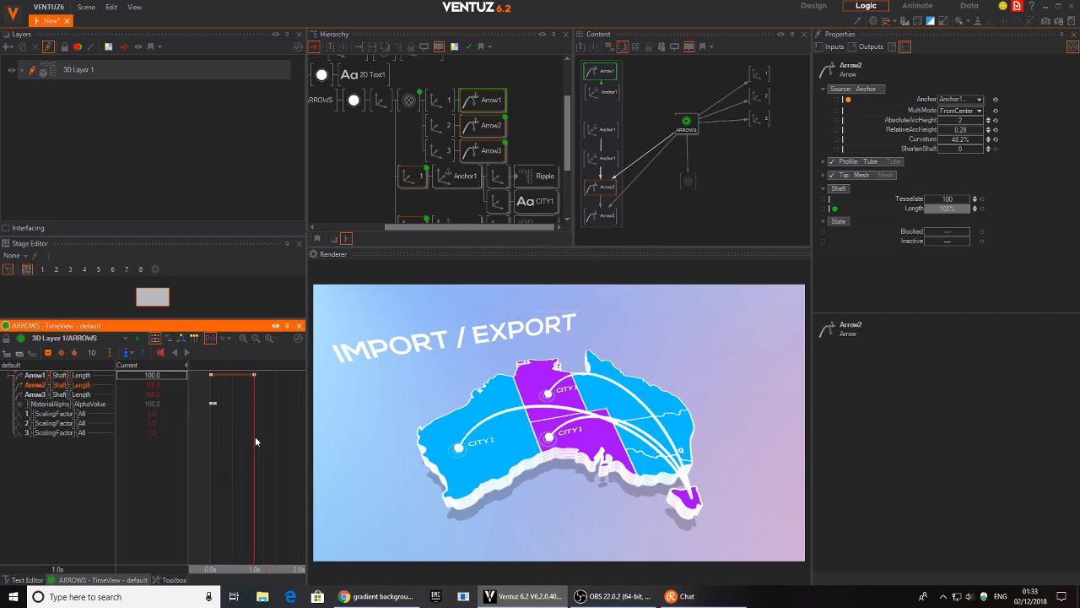
{"action": "left_click", "coordinate": [38, 385]}
{"action": "left_click", "coordinate": [38, 394], "text": "ctrl"}
{"action": "left_click", "coordinate": [48, 352]}
- Set the Arrow2 and Arrow3 Lengths to 0 at 0.0 s and keyframe both channels
{"action": "left_click", "coordinate": [214, 441]}
{"action": "left_click", "coordinate": [169, 384]}
{"action": "type", "text": "0"}
{"action": "key", "text": "Return"}
{"action": "left_click", "coordinate": [167, 394]}
{"action": "type", "text": "0"}
{"action": "key", "text": "Return"}
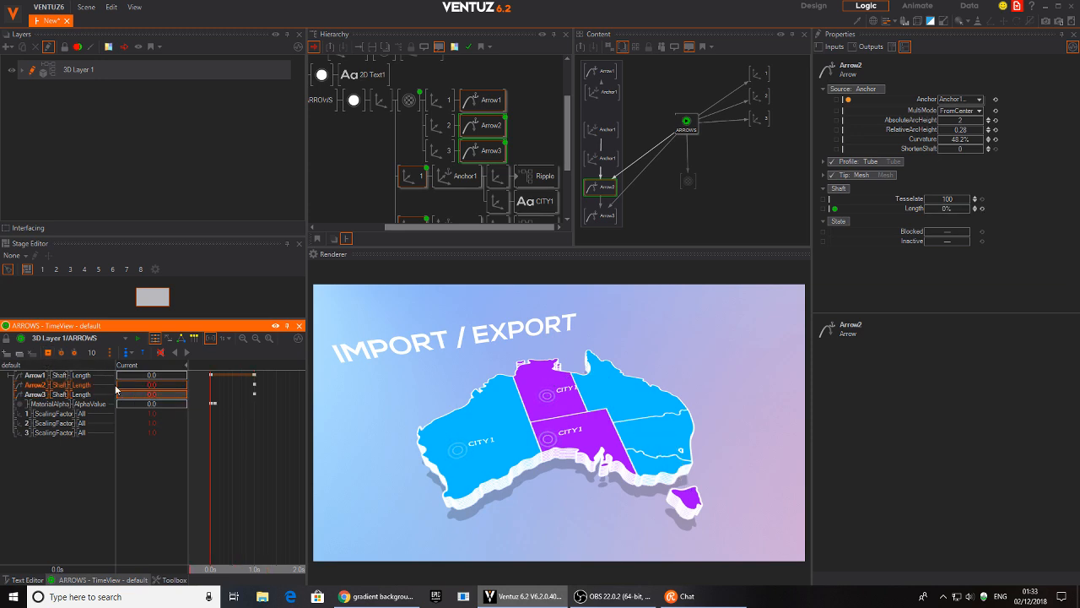
{"action": "left_click", "coordinate": [51, 354]}
{"action": "mouse_move", "coordinate": [210, 435]}
{"action": "left_mouse_down"}
{"action": "mouse_move", "coordinate": [254, 433]}
{"action": "mouse_move", "coordinate": [211, 439]}
{"action": "mouse_move", "coordinate": [251, 448]}
{"action": "mouse_move", "coordinate": [211, 448]}
{"action": "left_mouse_up"}
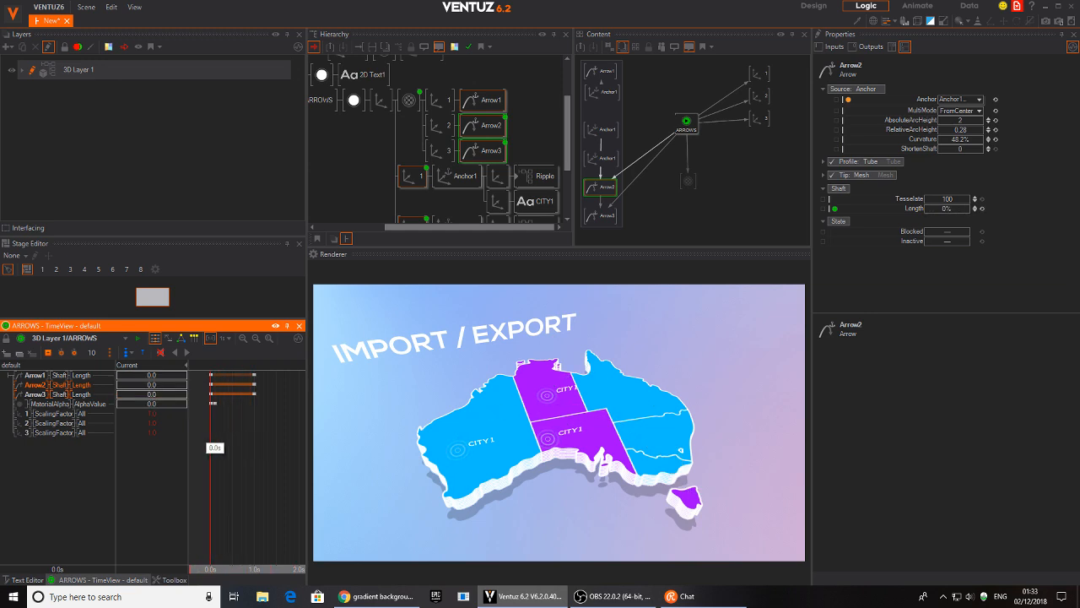
- Inspect Arrow1 and its anchor, and try changing Arrow1's Shaft Length
{"action": "left_click", "coordinate": [509, 103]}
{"action": "left_click", "coordinate": [599, 99]}
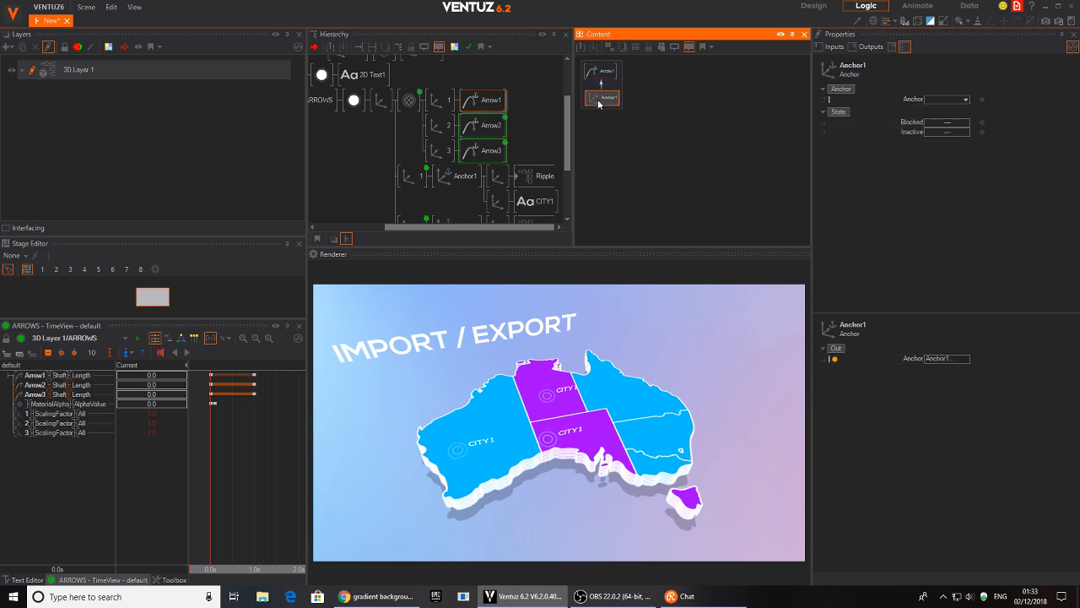
{"action": "left_click", "coordinate": [601, 71]}
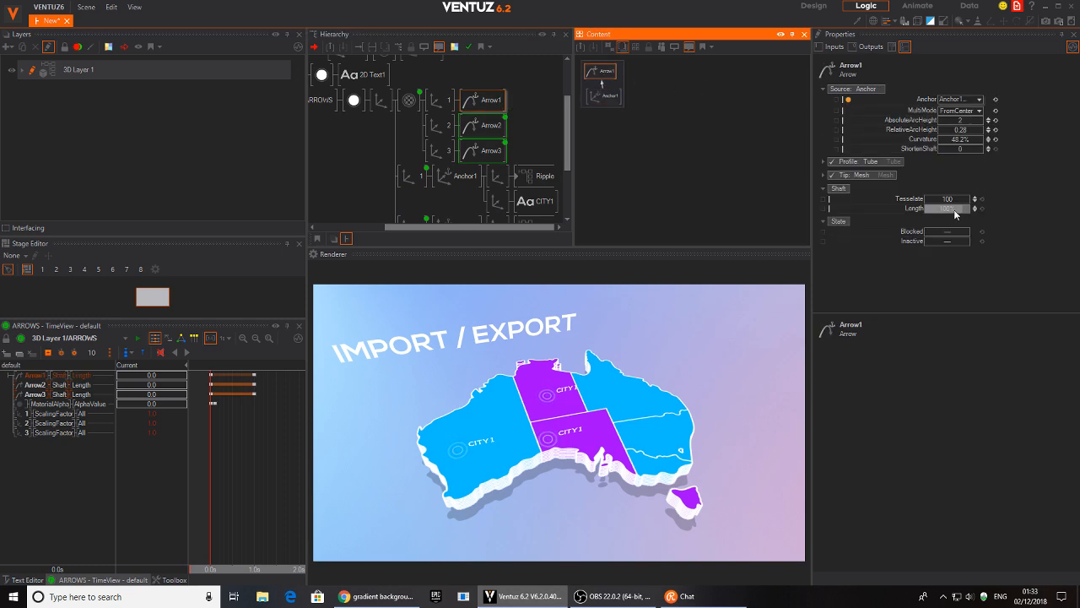
{"action": "left_click_drag", "start_coordinate": [956, 214], "coordinate": [968, 207]}
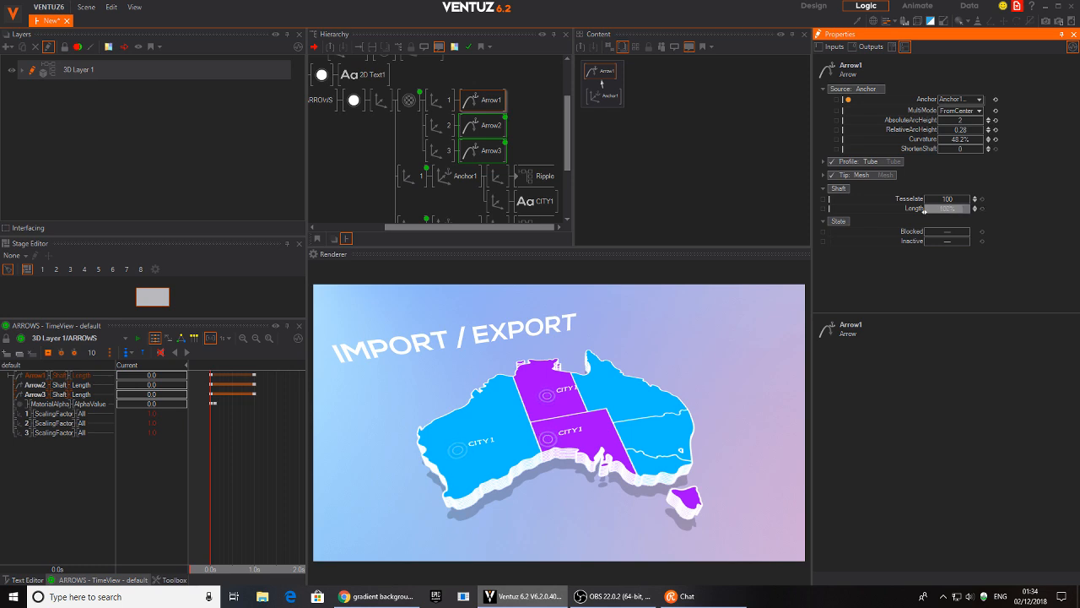
- Move the ARROWS timeline to 1.0 s and delete Arrow1's Length channel
{"action": "left_click", "coordinate": [254, 444]}
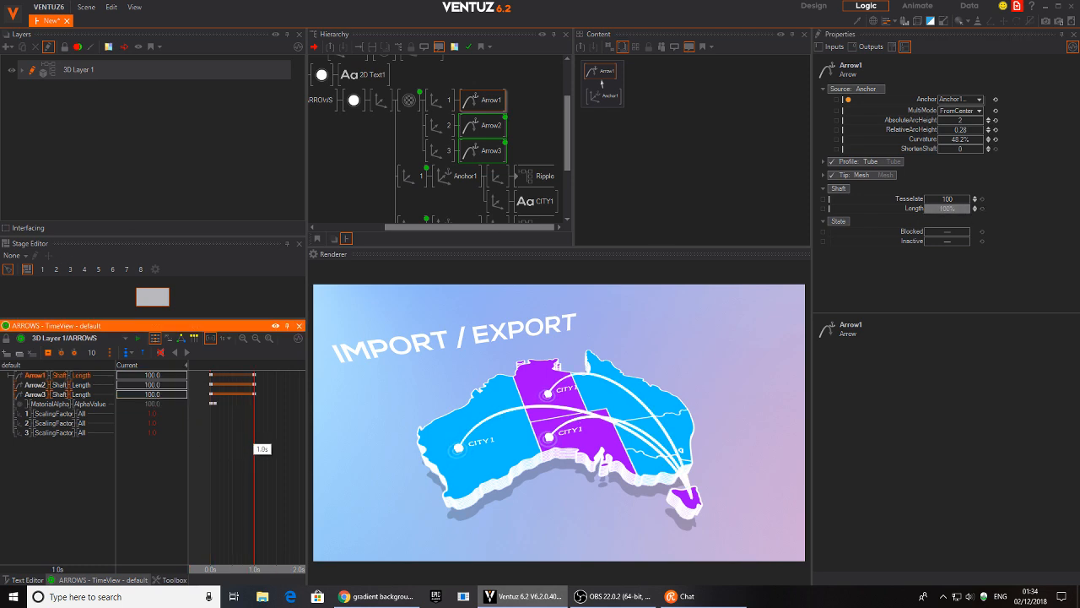
{"action": "left_click", "coordinate": [36, 379]}
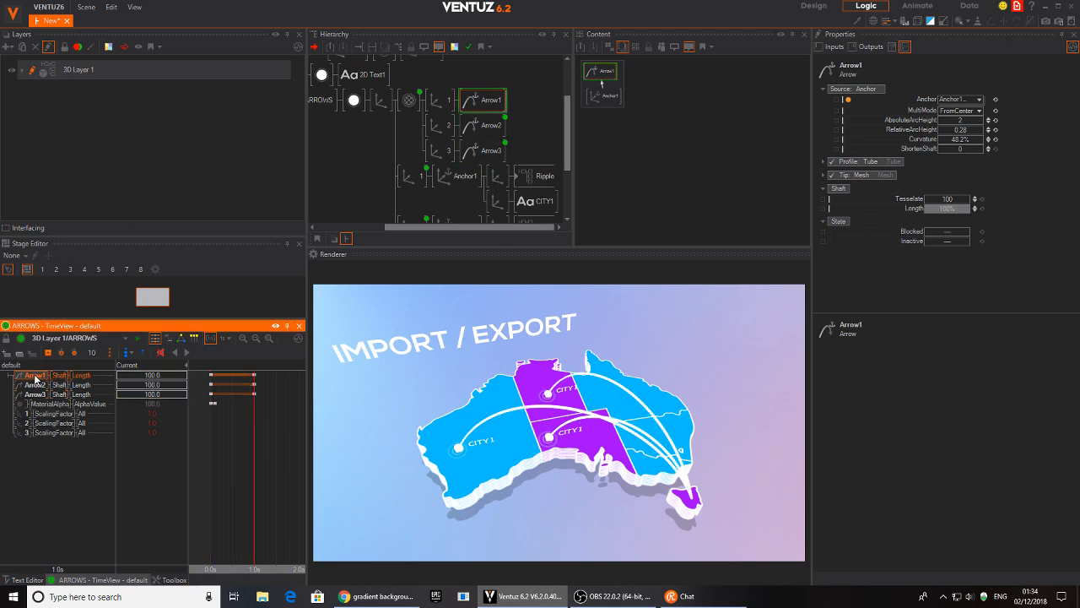
{"action": "key", "text": "Delete"}
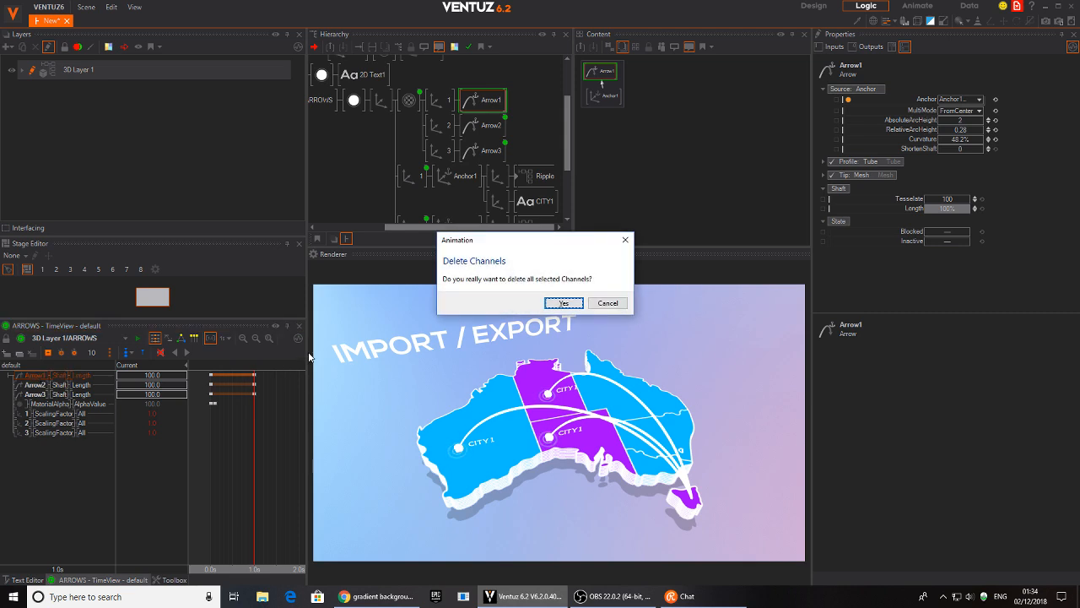
{"action": "left_click", "coordinate": [562, 304]}
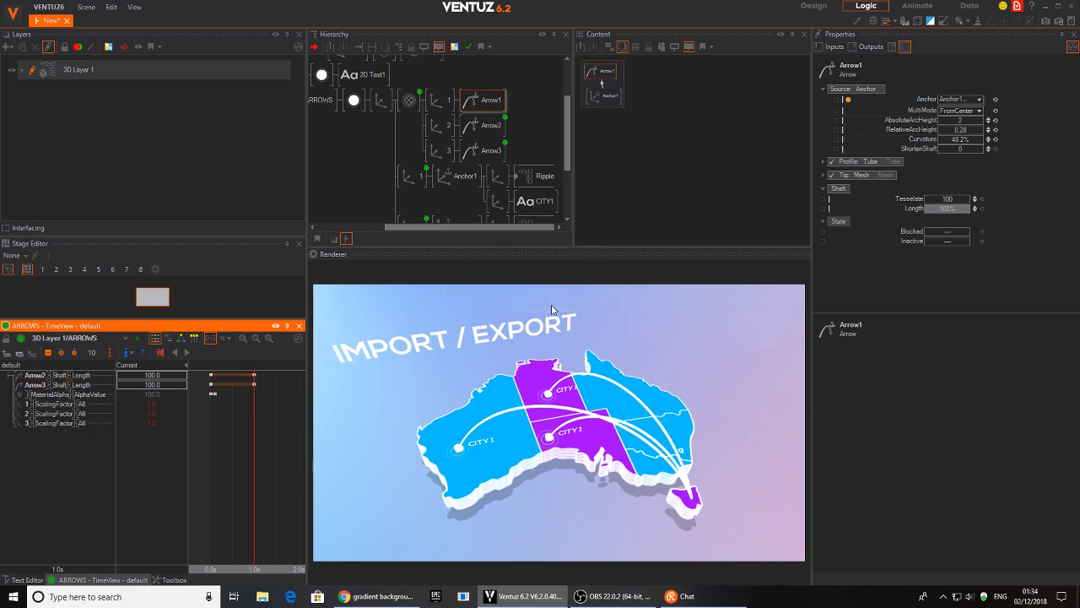
- Test Arrow1's Shaft Length by shortening it and returning it to 100%
{"action": "left_click", "coordinate": [488, 103]}
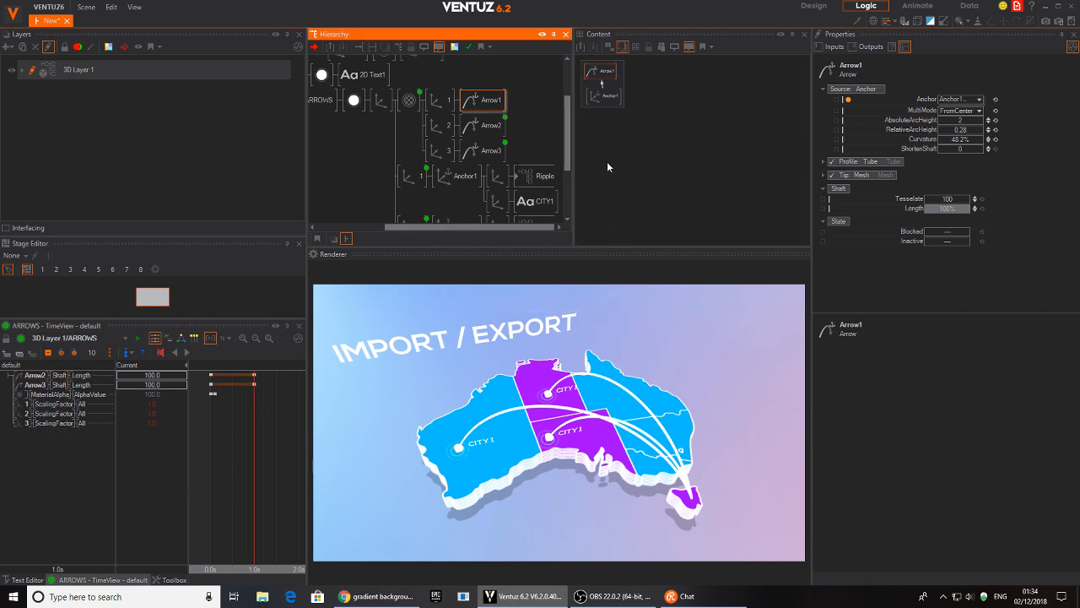
{"action": "left_click", "coordinate": [602, 72]}
{"action": "left_click", "coordinate": [948, 210]}
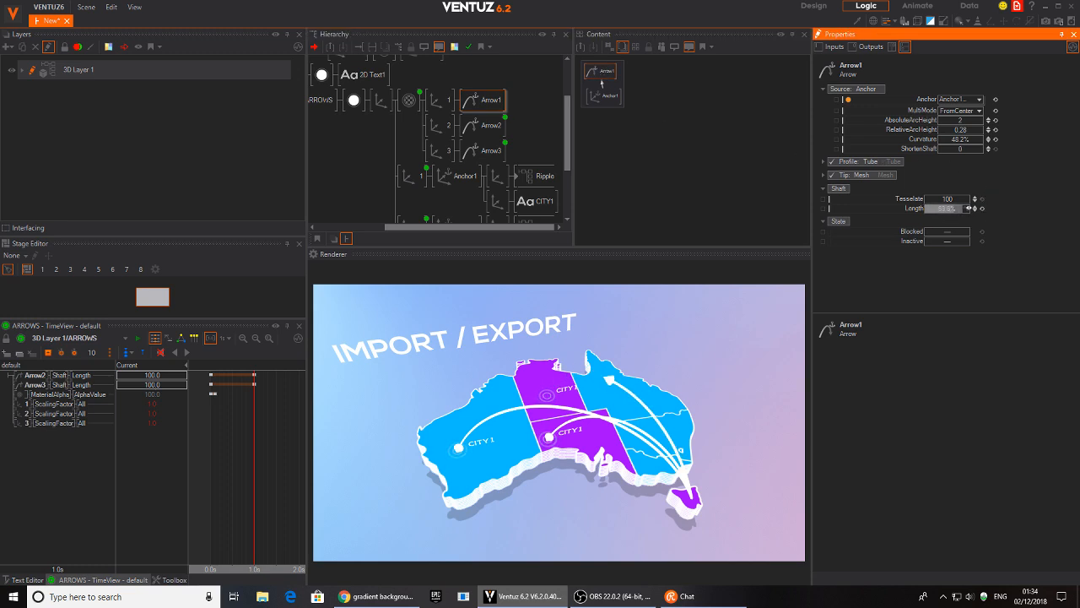
- Bind Arrow1's Shaft Length to the ARROWS keyframe animation and move its channel above Arrow2's
{"action": "left_click", "coordinate": [488, 130], "text": "ctrl"}
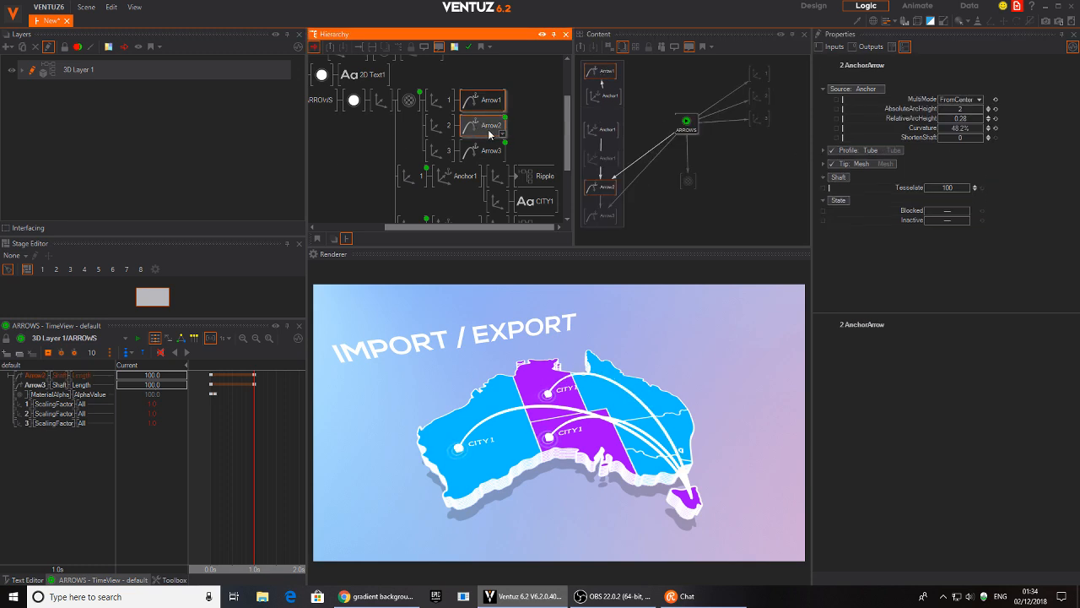
{"action": "left_click", "coordinate": [607, 75]}
{"action": "left_click_drag", "start_coordinate": [903, 209], "coordinate": [687, 125]}
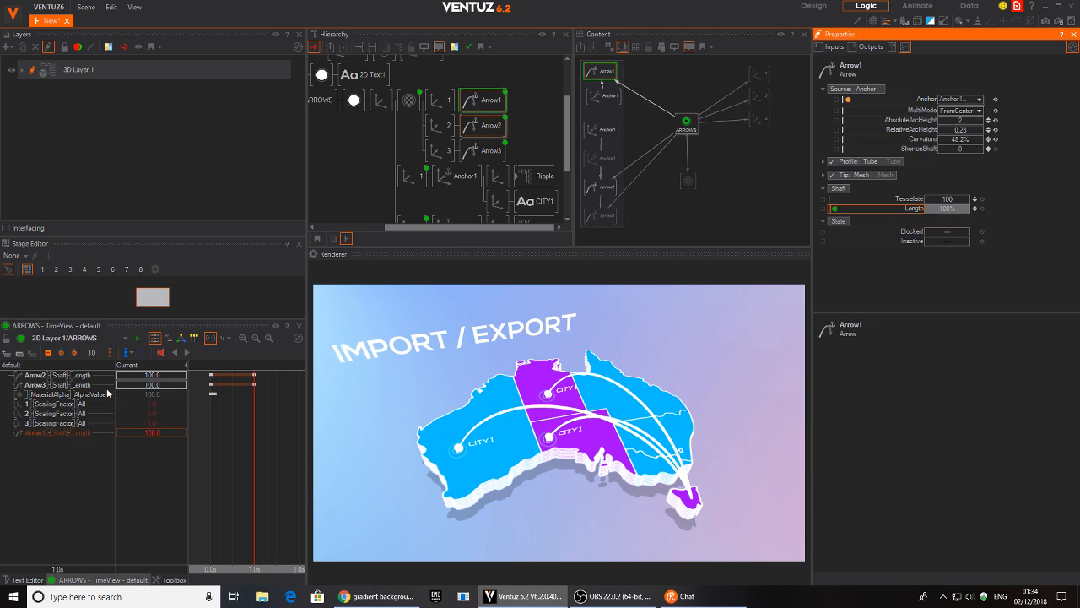
{"action": "left_click_drag", "start_coordinate": [33, 433], "coordinate": [34, 393]}
- Keyframe Arrow1's Shaft Length at 100 at 1.0 s and 0 at 0.0 s in the ARROWS timeline
{"action": "left_click", "coordinate": [50, 353]}
{"action": "left_click_drag", "start_coordinate": [251, 466], "coordinate": [210, 463]}
{"action": "double_click", "coordinate": [152, 393]}
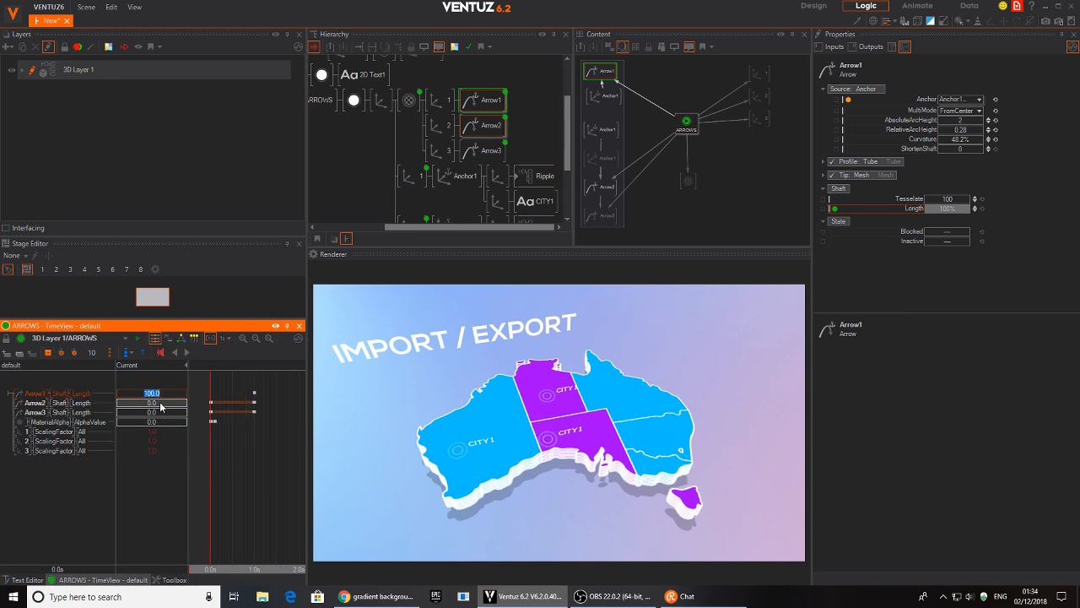
{"action": "key", "text": "Return"}
{"action": "left_click", "coordinate": [48, 353]}
{"action": "mouse_move", "coordinate": [213, 457]}
{"action": "left_mouse_down"}
{"action": "mouse_move", "coordinate": [254, 460]}
{"action": "mouse_move", "coordinate": [212, 444]}
{"action": "left_mouse_up"}
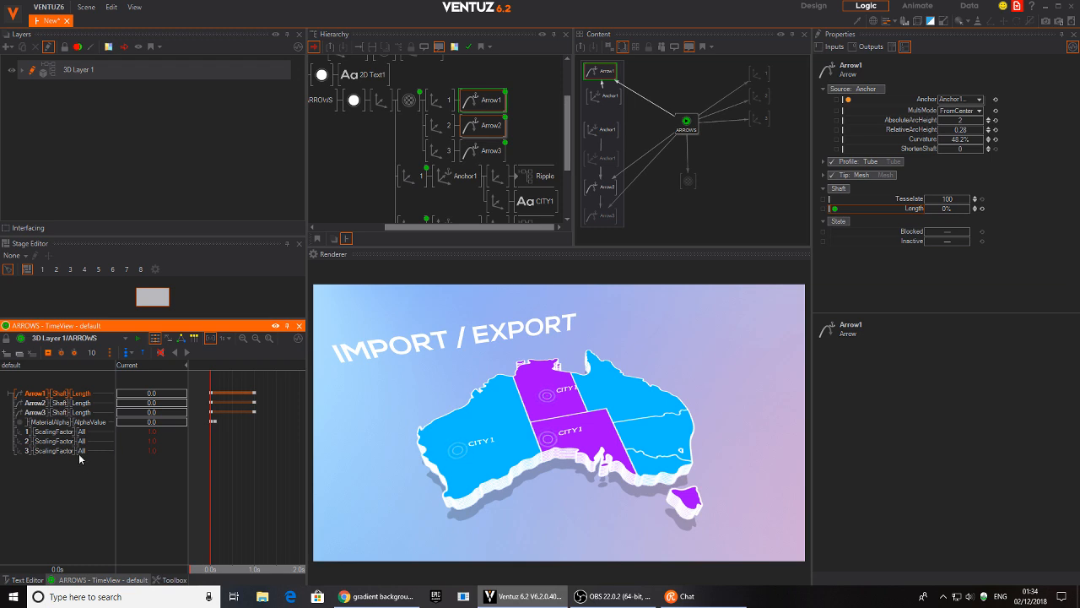
- Keyframe the ScalingFactor channels of axes 1, 2 and 3 at 1.0 at 1.0 s and 0 at 0.0 s
{"action": "left_click", "coordinate": [27, 432]}
{"action": "left_click", "coordinate": [25, 441], "text": "ctrl"}
{"action": "left_click", "coordinate": [24, 450], "text": "ctrl"}
{"action": "mouse_move", "coordinate": [231, 482]}
{"action": "left_mouse_down"}
{"action": "mouse_move", "coordinate": [259, 480]}
{"action": "mouse_move", "coordinate": [211, 481]}
{"action": "left_mouse_up"}
{"action": "left_click", "coordinate": [49, 354]}
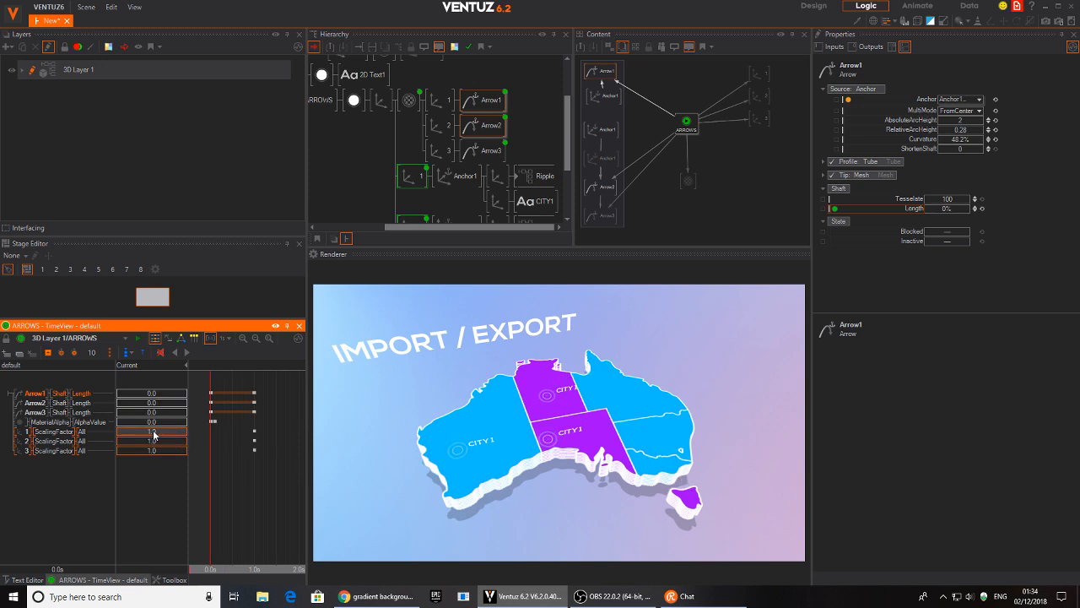
{"action": "left_click", "coordinate": [154, 432]}
{"action": "type", "text": "0"}
{"action": "key", "text": "Return"}
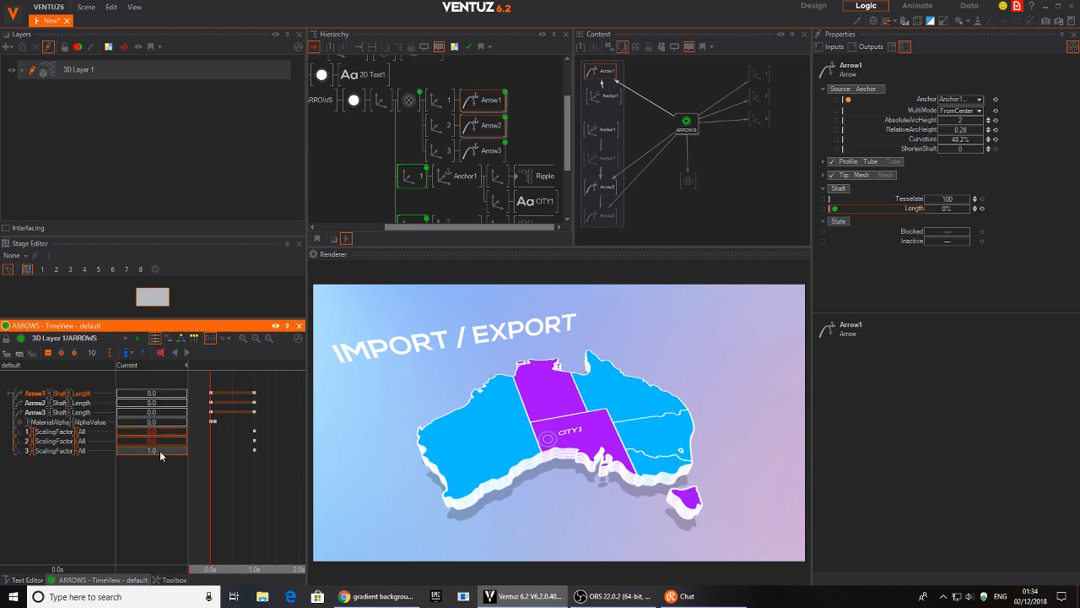
{"action": "left_click", "coordinate": [49, 353]}
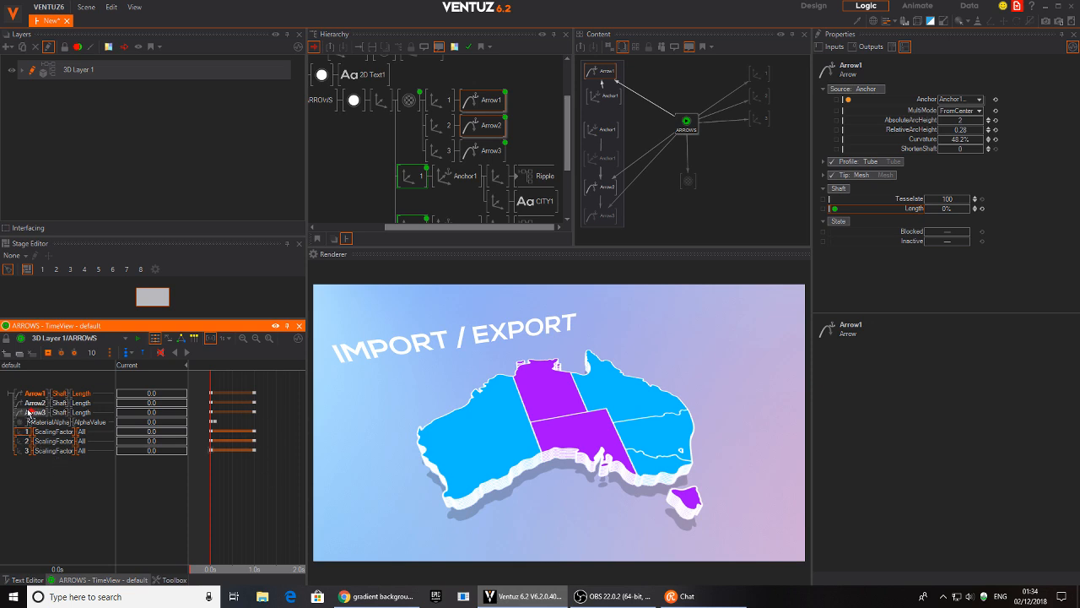
- Reorder the channels so each ScalingFactor sits beneath its matching arrow's Length, and play the animation
{"action": "left_click_drag", "start_coordinate": [29, 397], "coordinate": [31, 405]}
{"action": "mouse_move", "coordinate": [26, 442]}
{"action": "left_mouse_down"}
{"action": "mouse_move", "coordinate": [26, 420]}
{"action": "mouse_move", "coordinate": [27, 438]}
{"action": "left_mouse_up"}
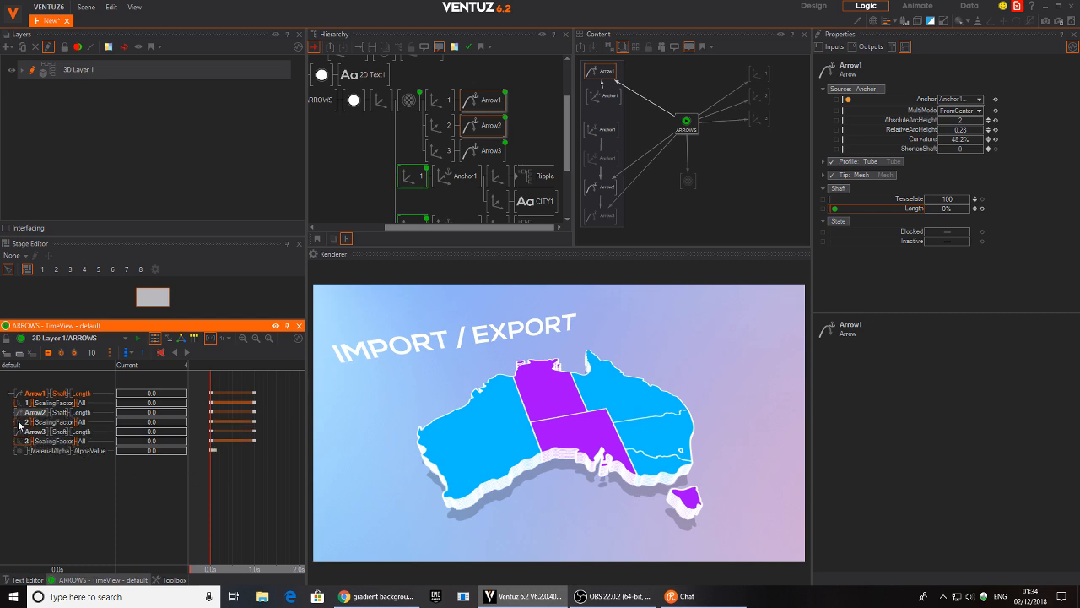
{"action": "left_click", "coordinate": [186, 352]}
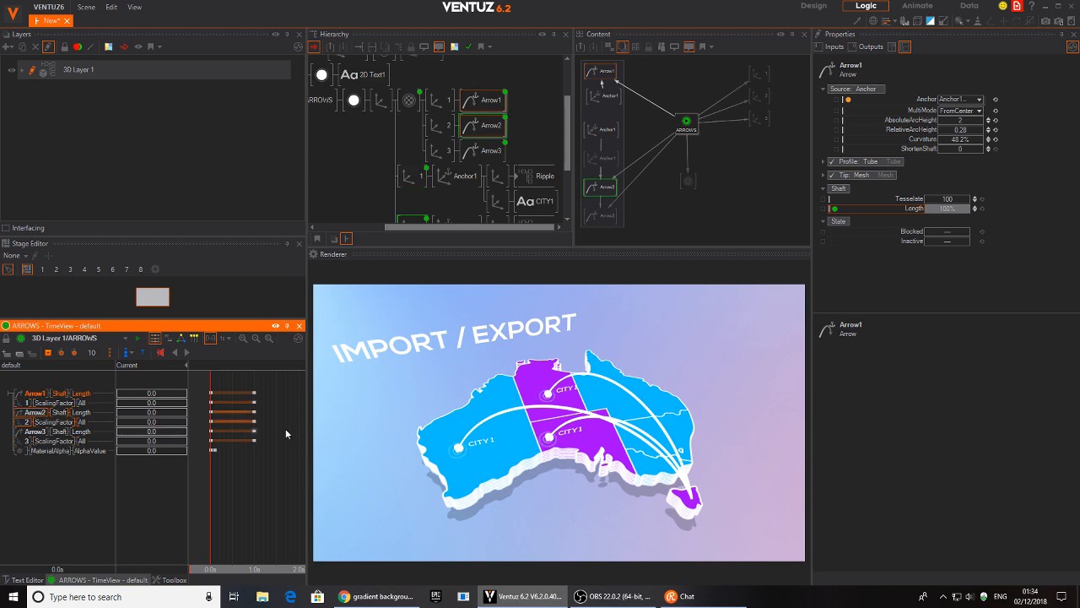
{"action": "key", "text": "space"}
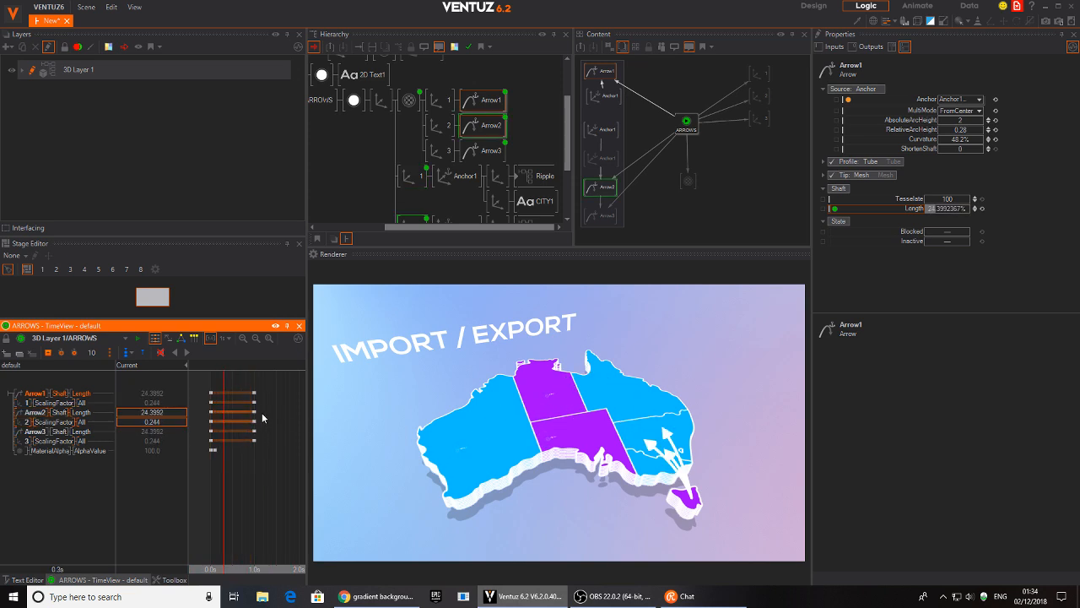
- Delay the Arrow2 and axis 2 keyframes by about 0.2 s and Arrow3 and axis 3 by about 0.4 s, and preview the animation
{"action": "mouse_move", "coordinate": [211, 428]}
{"action": "left_mouse_down"}
{"action": "mouse_move", "coordinate": [219, 422]}
{"action": "mouse_move", "coordinate": [210, 440]}
{"action": "mouse_move", "coordinate": [228, 441]}
{"action": "left_mouse_up"}
{"action": "left_click", "coordinate": [204, 361]}
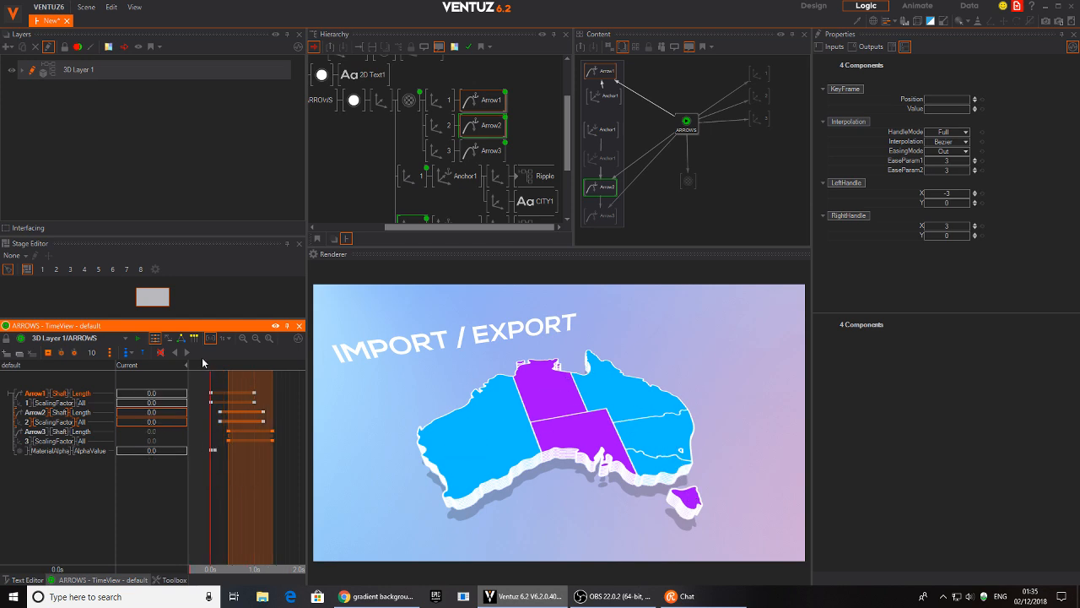
{"action": "left_click", "coordinate": [187, 351]}
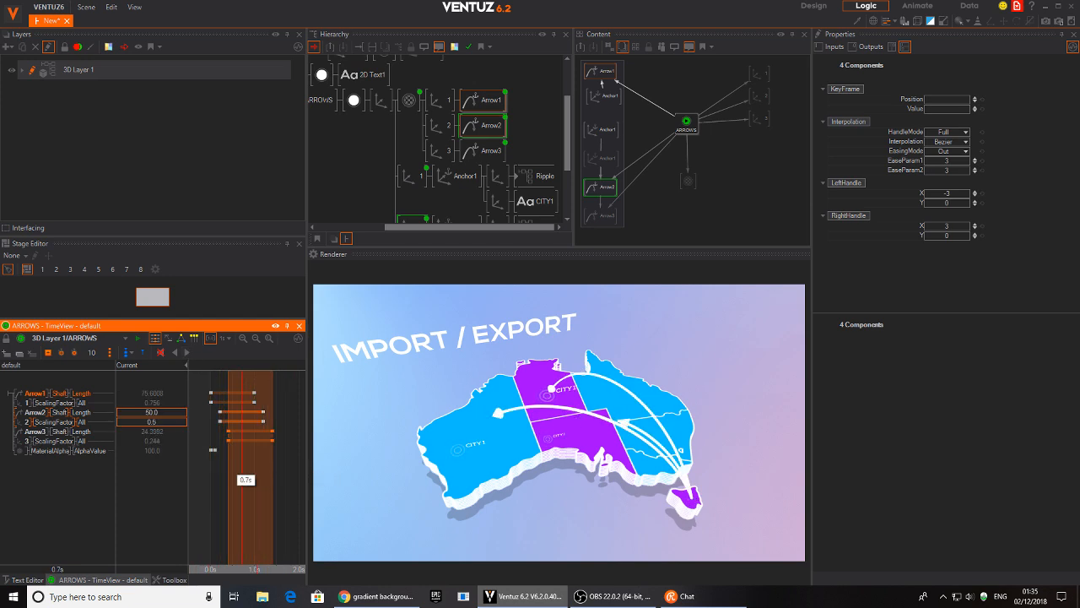
{"action": "left_click_drag", "start_coordinate": [224, 458], "coordinate": [201, 463]}
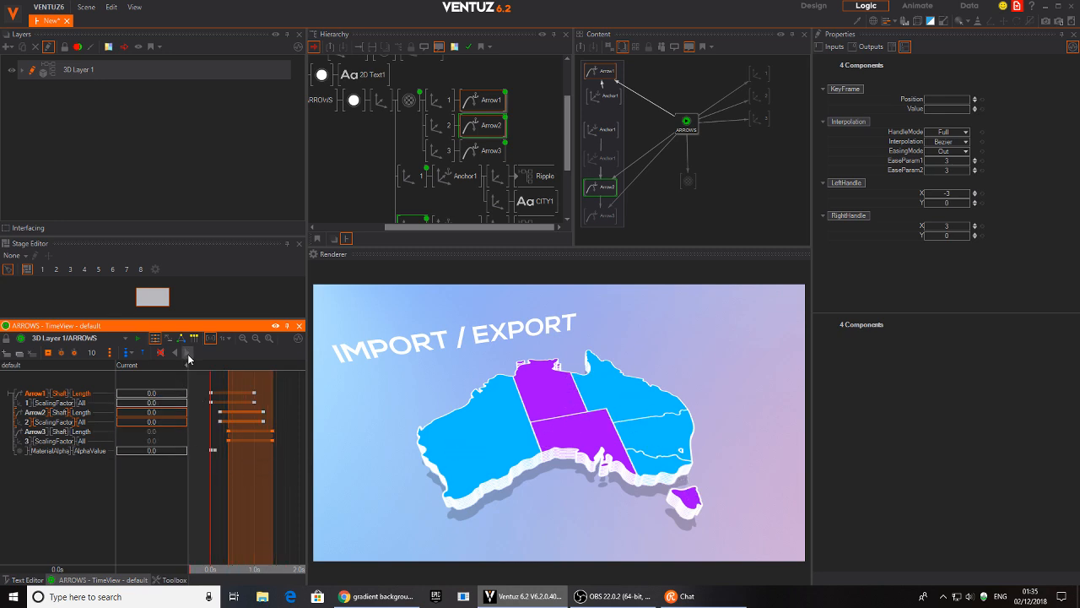
{"action": "left_click", "coordinate": [187, 353]}
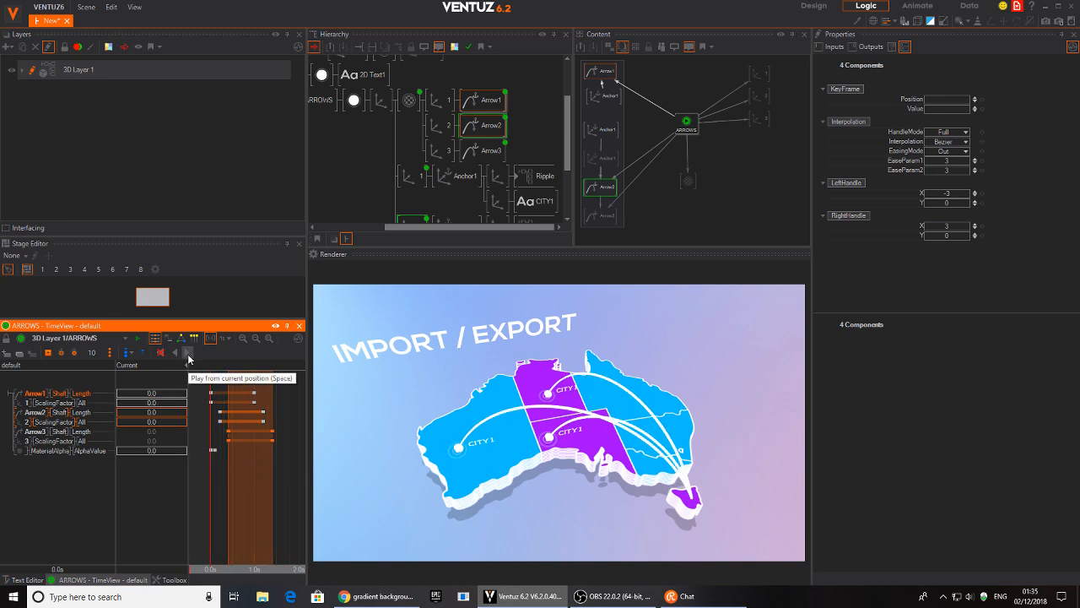
- Insert an Oscillator into each link from ARROWS to the scaling of axes 1 and 3
{"action": "left_click", "coordinate": [740, 158]}
{"action": "key", "text": "Tab"}
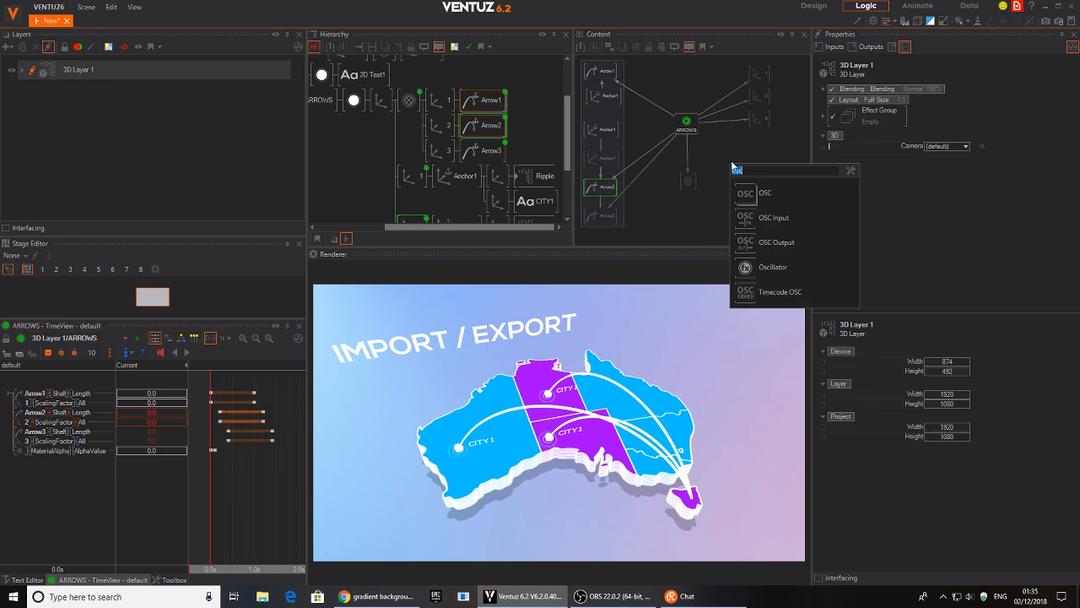
{"action": "type", "text": "osc"}
{"action": "left_click_drag", "start_coordinate": [739, 266], "coordinate": [719, 81]}
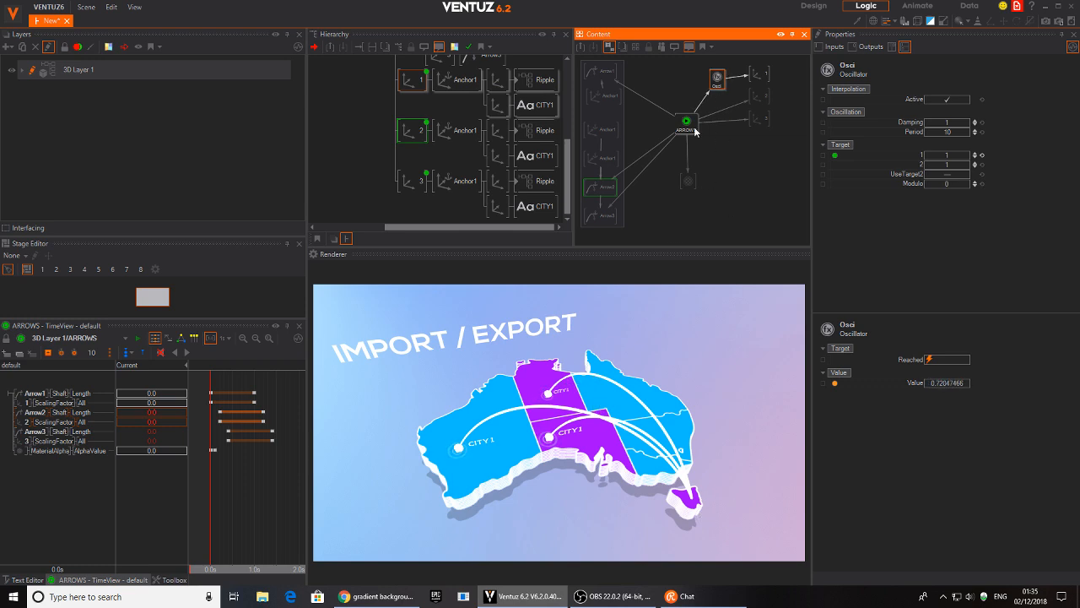
{"action": "key", "text": "space"}
{"action": "left_click_drag", "start_coordinate": [746, 215], "coordinate": [723, 144]}
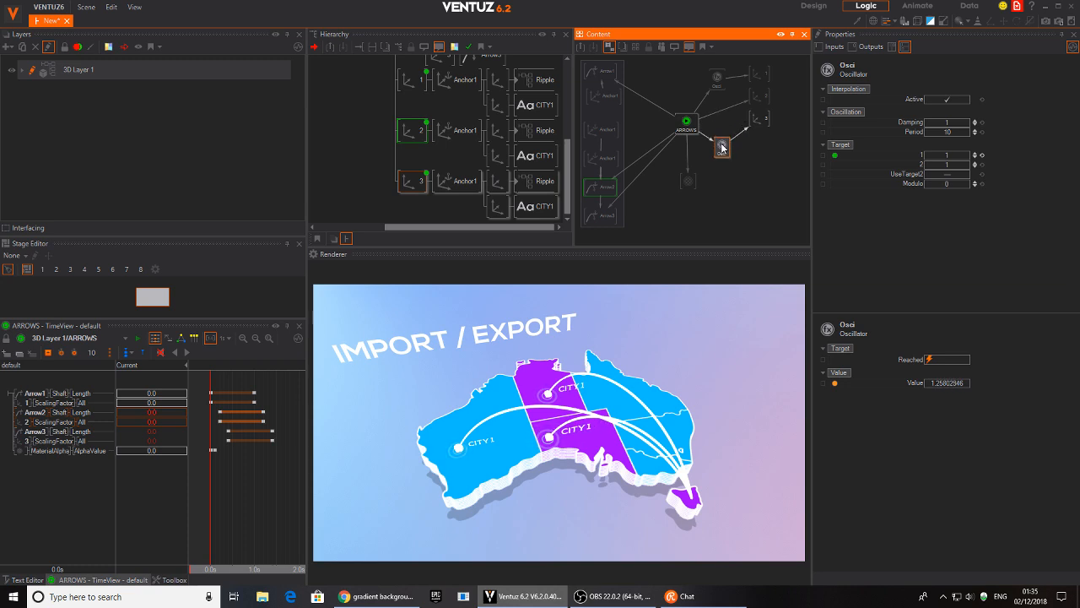
{"action": "key", "text": "space"}
{"action": "left_click_drag", "start_coordinate": [731, 251], "coordinate": [722, 118]}
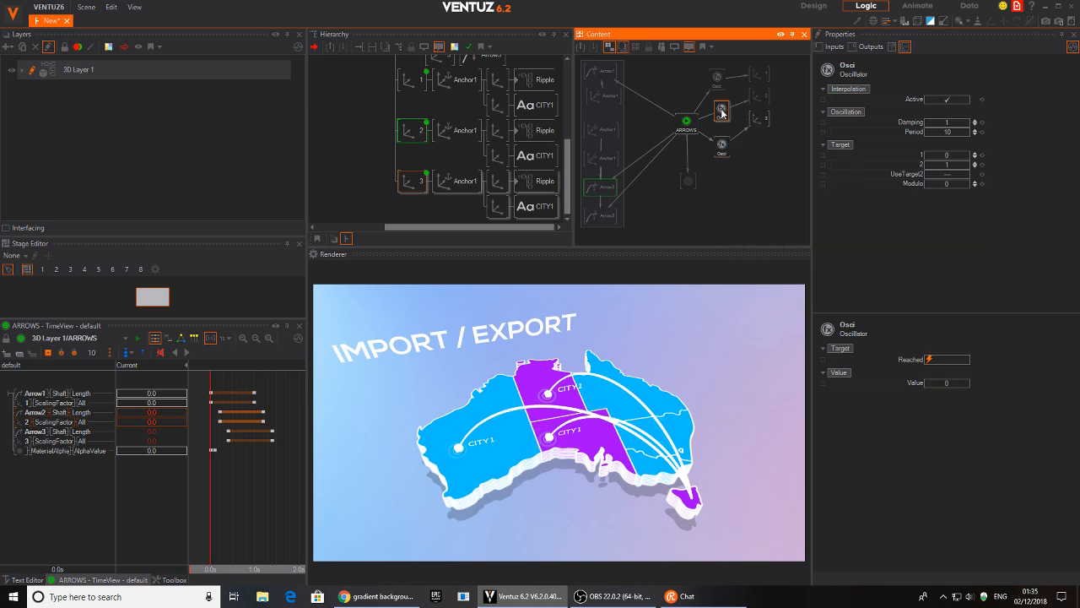
{"action": "key", "text": "Delete"}
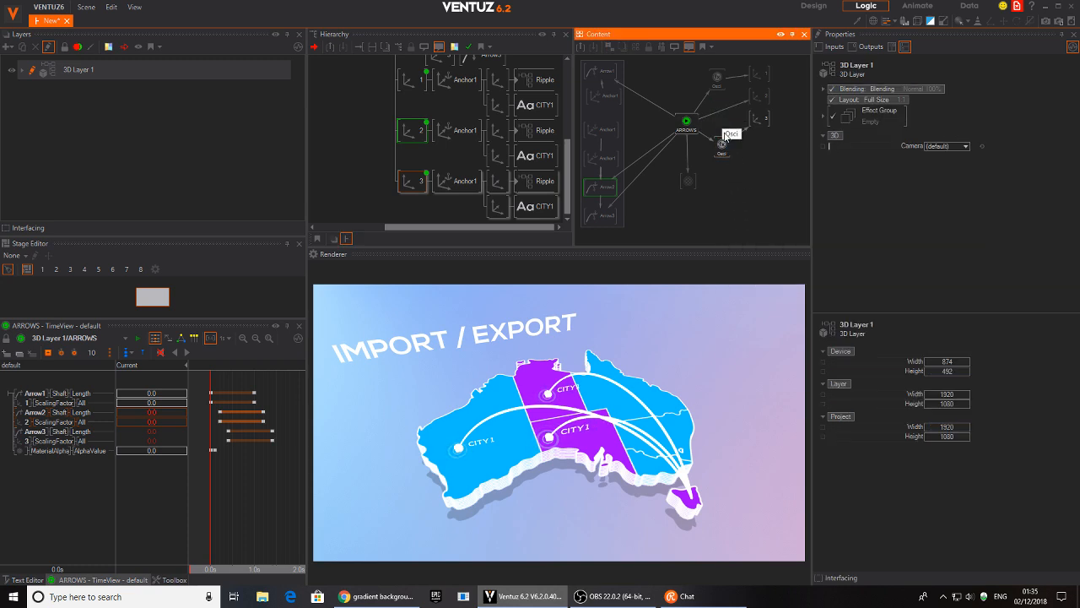
- Insert an Oscillator into the link from ARROWS to axis 2 and set the Damping of all three Oscillators to 12
{"action": "key", "text": "space"}
{"action": "left_click_drag", "start_coordinate": [743, 229], "coordinate": [723, 111]}
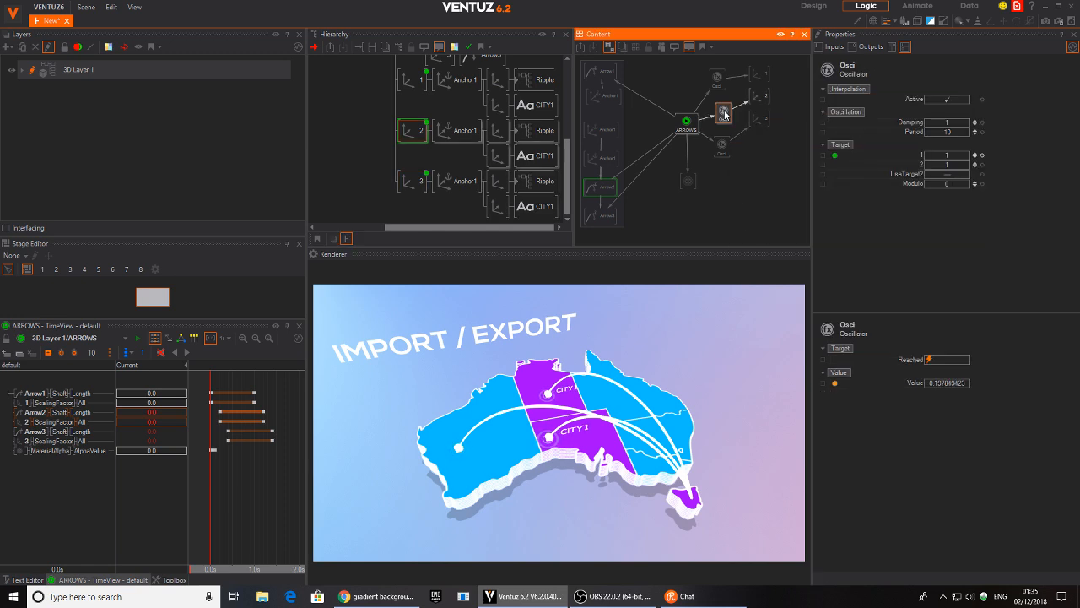
{"action": "left_click", "coordinate": [721, 108], "text": "ctrl"}
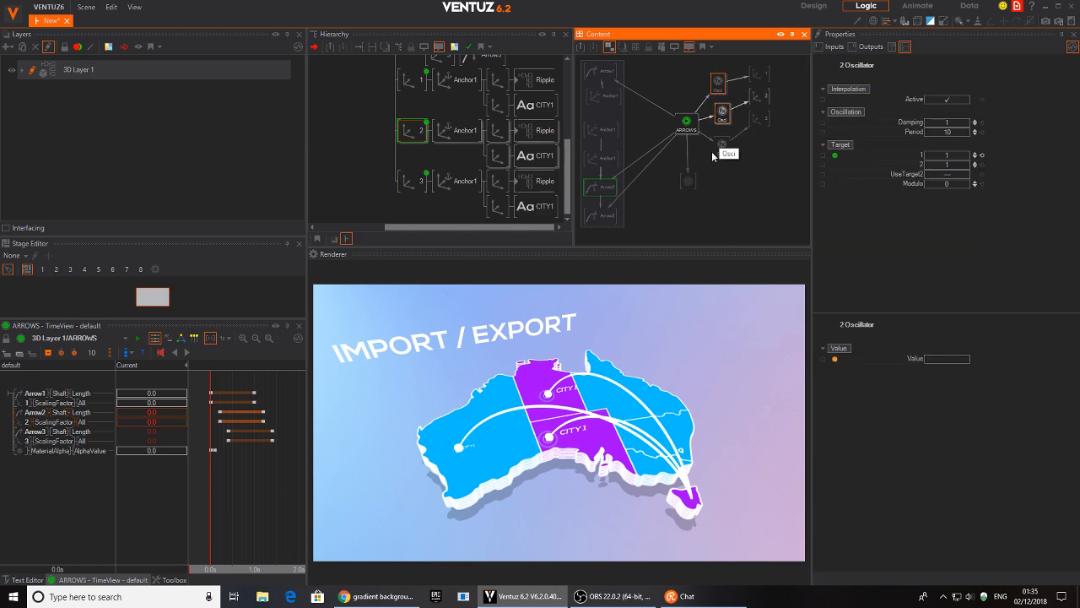
{"action": "left_click", "coordinate": [721, 148], "text": "ctrl"}
{"action": "left_click", "coordinate": [948, 127]}
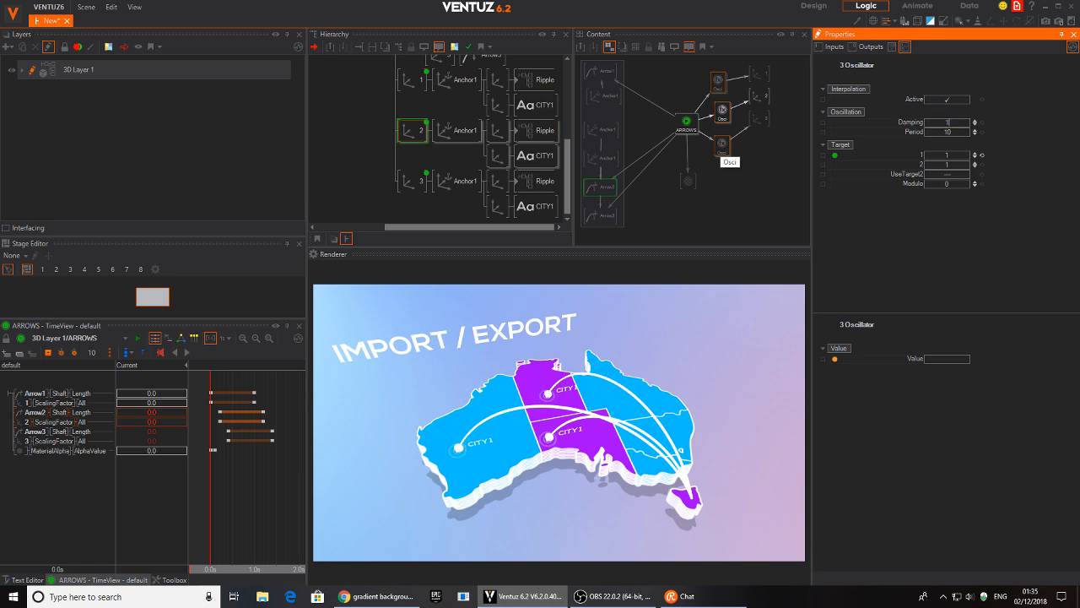
- Play the ARROWS animation from 0.0 s to check the oscillating city scaling
{"action": "left_click", "coordinate": [686, 123]}
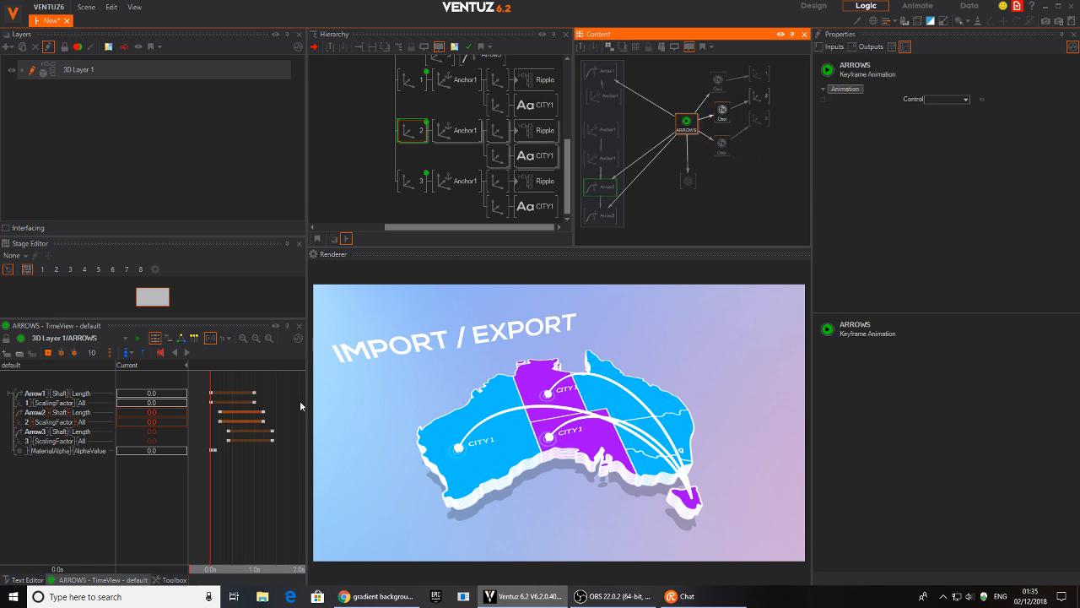
{"action": "left_click", "coordinate": [220, 365]}
{"action": "left_click", "coordinate": [188, 351]}
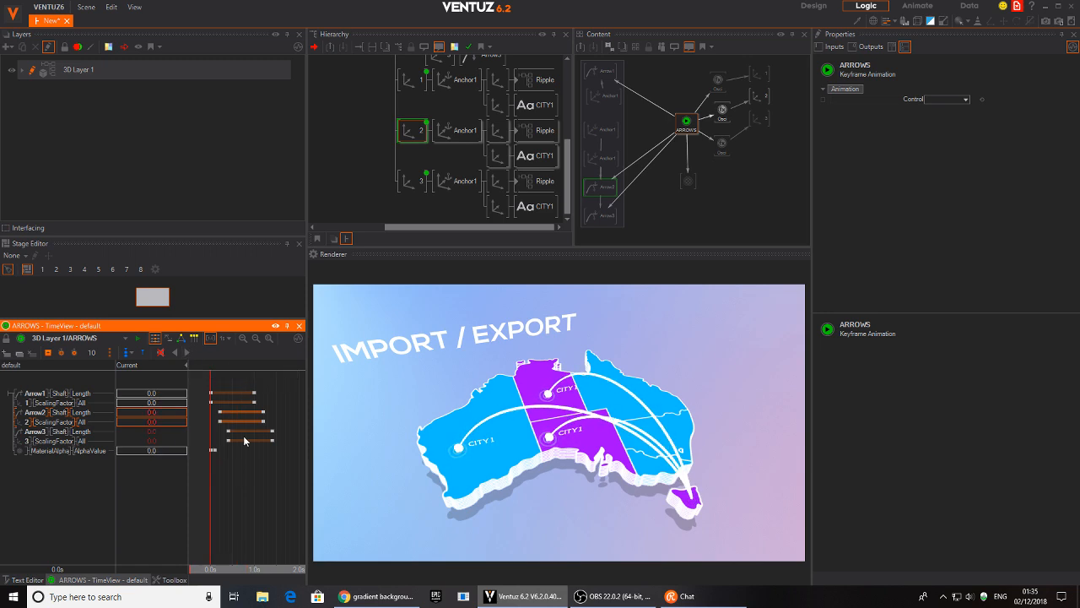
{"action": "left_click", "coordinate": [188, 351]}
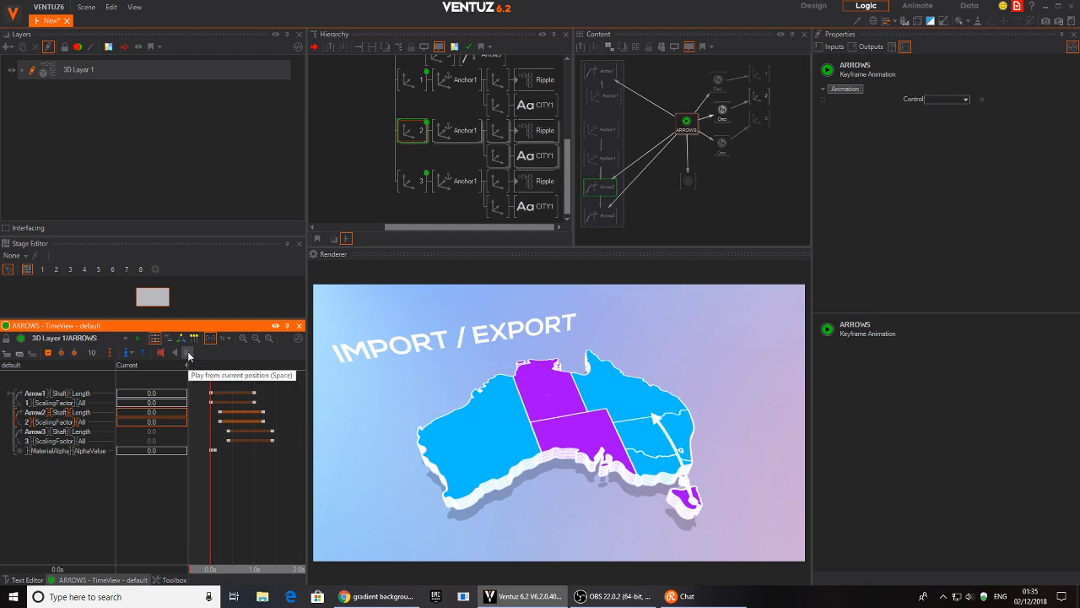
- Move the ARROWS animation node together with its Oscillators, axes and material node away from the grouped arrow nodes
{"action": "left_click", "coordinate": [669, 174]}
{"action": "left_click_drag", "start_coordinate": [687, 126], "coordinate": [678, 140]}
{"action": "left_click", "coordinate": [680, 66]}
{"action": "left_click_drag", "start_coordinate": [679, 64], "coordinate": [797, 228]}
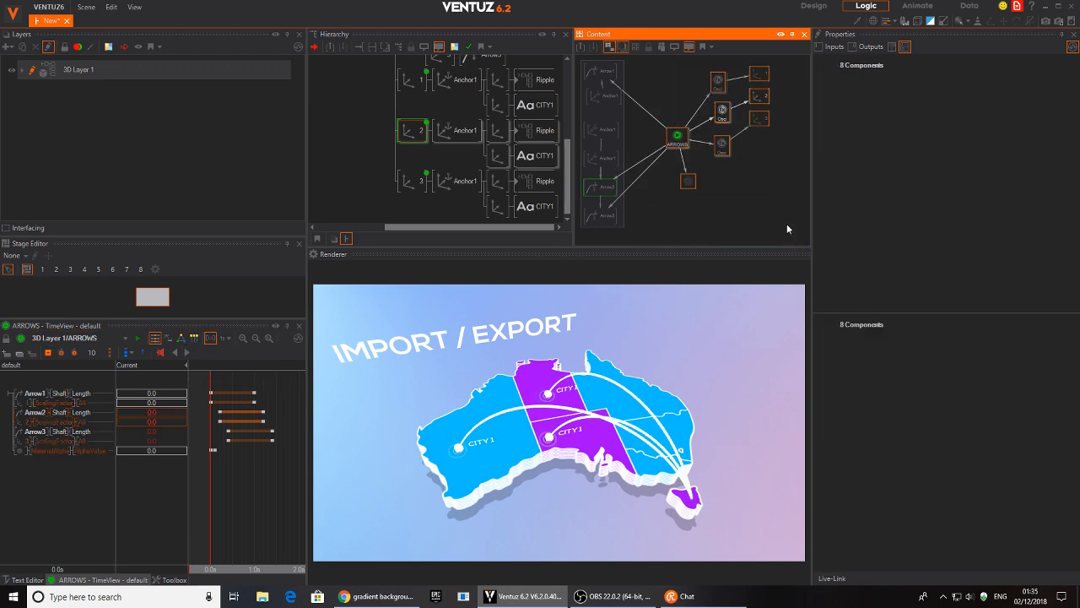
{"action": "left_click_drag", "start_coordinate": [676, 146], "coordinate": [745, 160]}
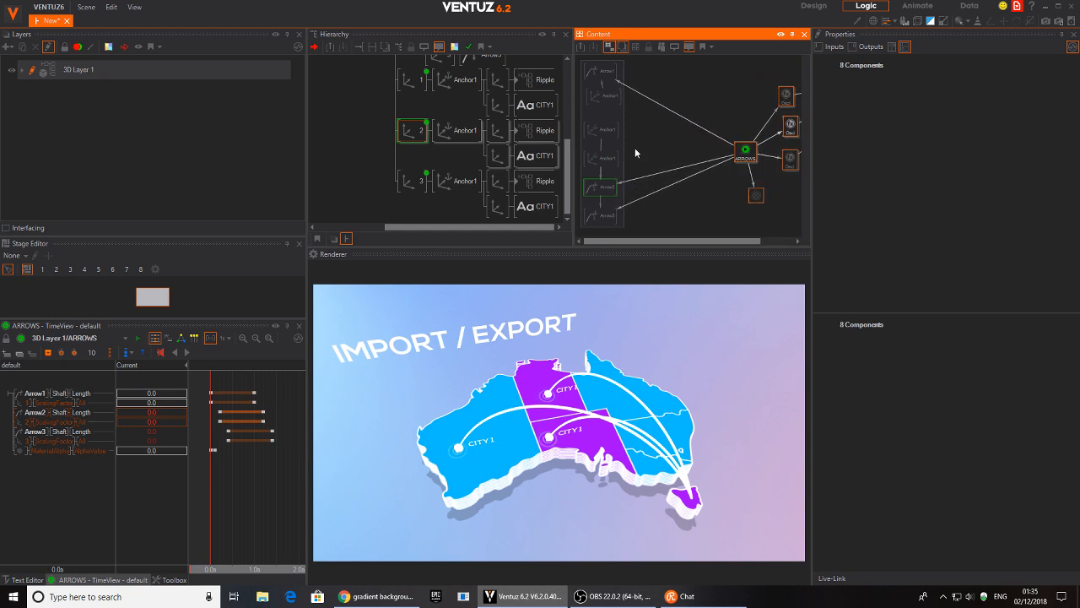
- Arrange Arrow1, Arrow2 and Arrow3 beside their own anchor nodes in the content graph
{"action": "left_click_drag", "start_coordinate": [604, 194], "coordinate": [648, 160]}
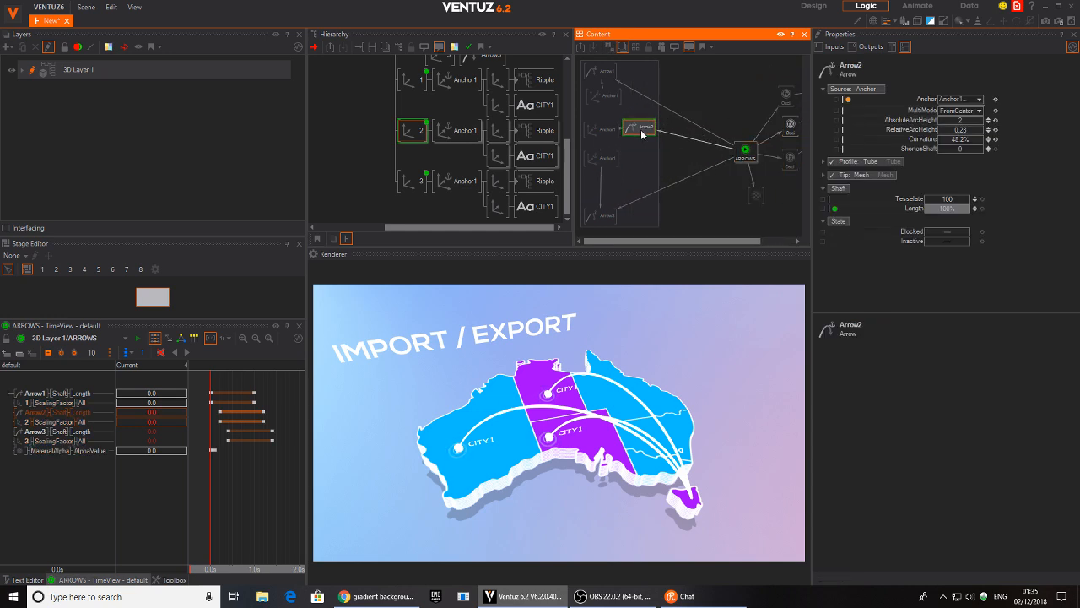
{"action": "left_click_drag", "start_coordinate": [605, 216], "coordinate": [642, 160]}
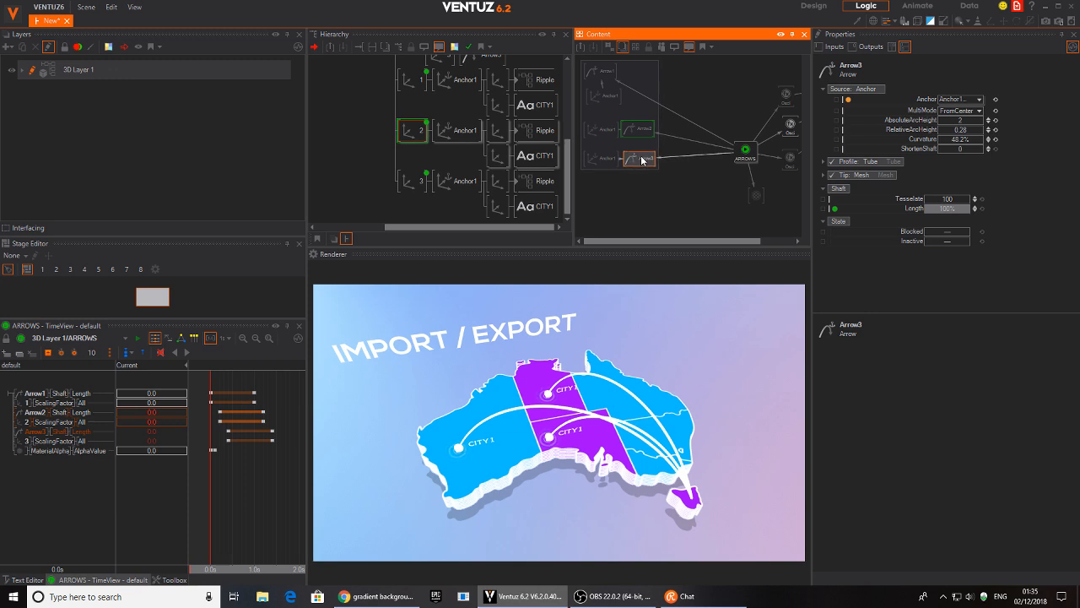
{"action": "left_click_drag", "start_coordinate": [599, 67], "coordinate": [638, 99]}
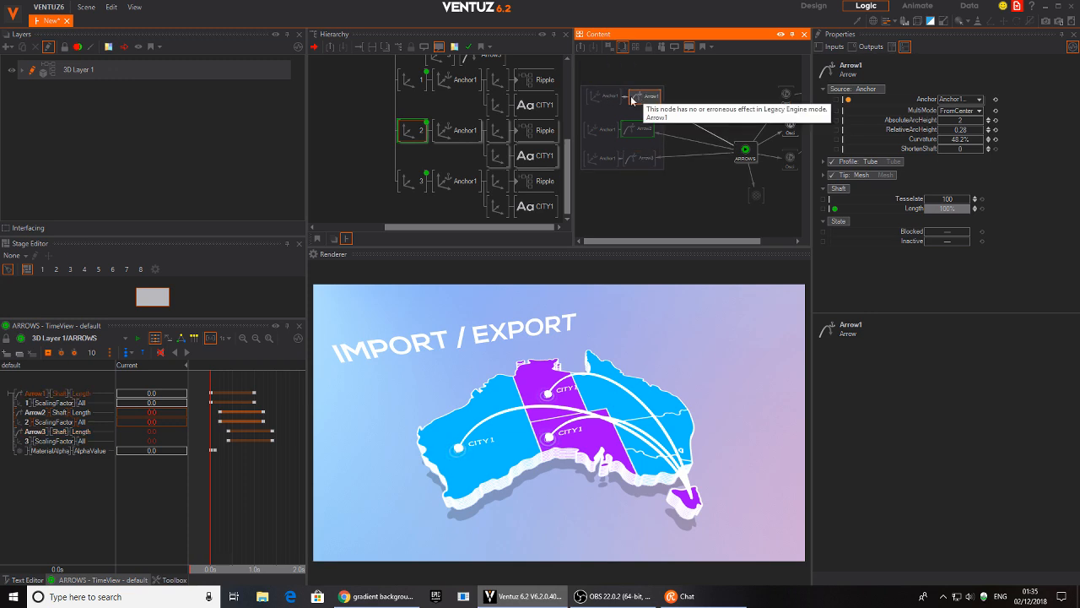
{"action": "left_click", "coordinate": [603, 99]}
{"action": "left_click", "coordinate": [639, 96]}
{"action": "middle_click_drag", "start_coordinate": [685, 108], "coordinate": [656, 92]}
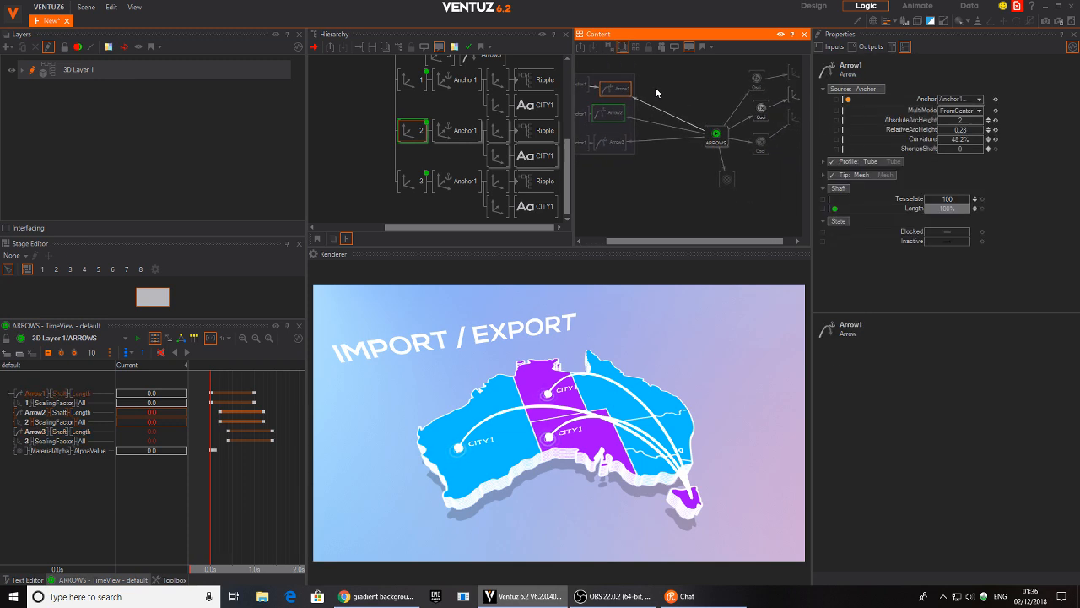
{"action": "left_click_drag", "start_coordinate": [616, 91], "coordinate": [610, 89]}
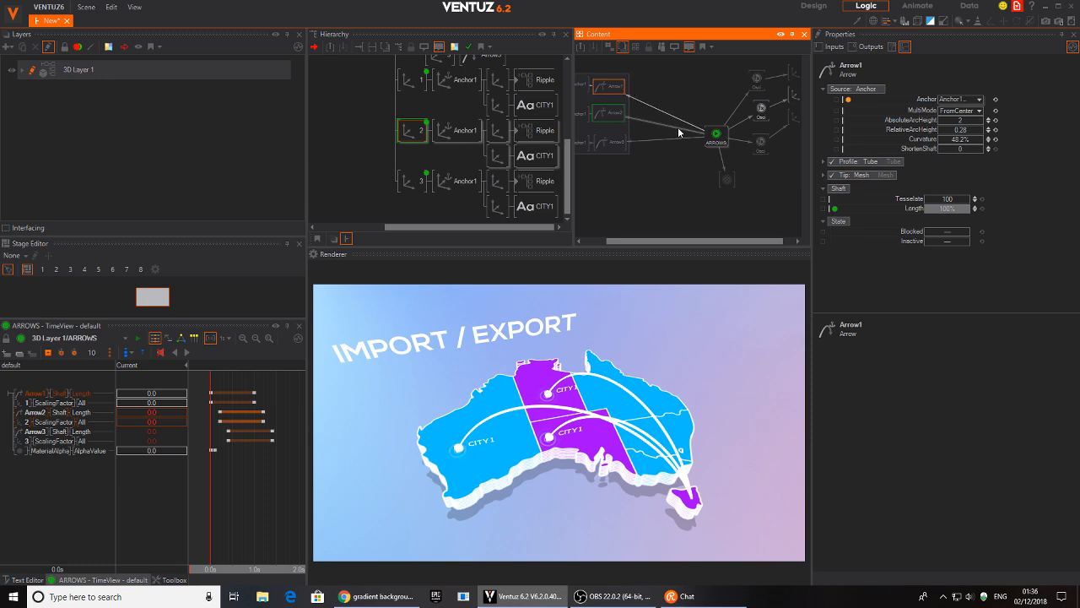
- Line up the axis nodes with their Oscillators, move the material node further below ARROWS, and group the three Oscillator and axis pairs
{"action": "scroll", "coordinate": [674, 166], "scroll_direction": "down", "scroll_amount": 3}
{"action": "left_click", "coordinate": [776, 173]}
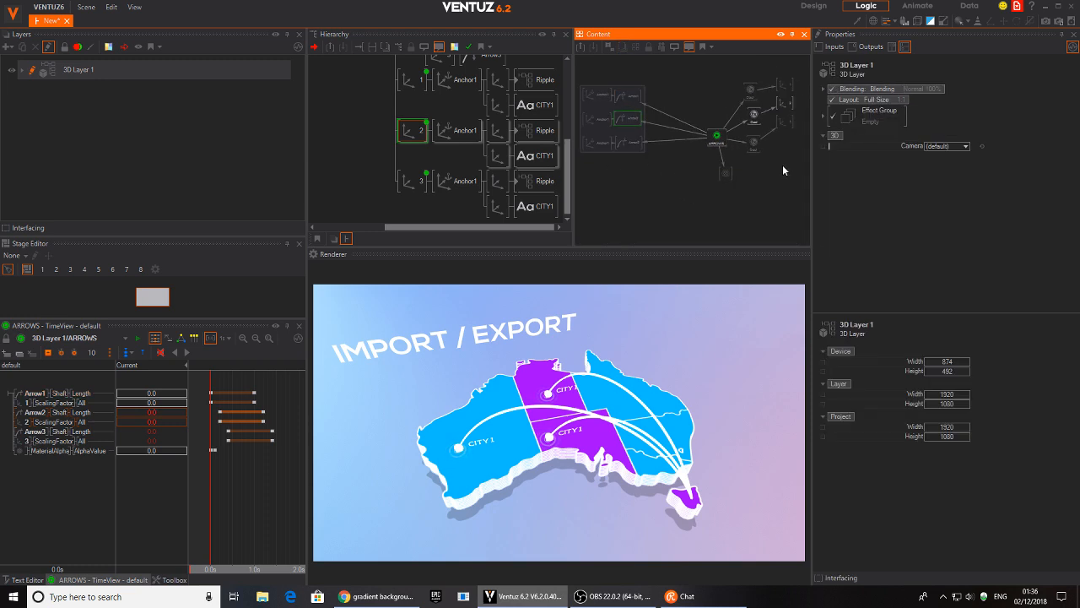
{"action": "left_click_drag", "start_coordinate": [787, 125], "coordinate": [785, 147]}
{"action": "mouse_move", "coordinate": [783, 102]}
{"action": "left_mouse_down"}
{"action": "mouse_move", "coordinate": [783, 120]}
{"action": "mouse_move", "coordinate": [783, 92]}
{"action": "left_mouse_up"}
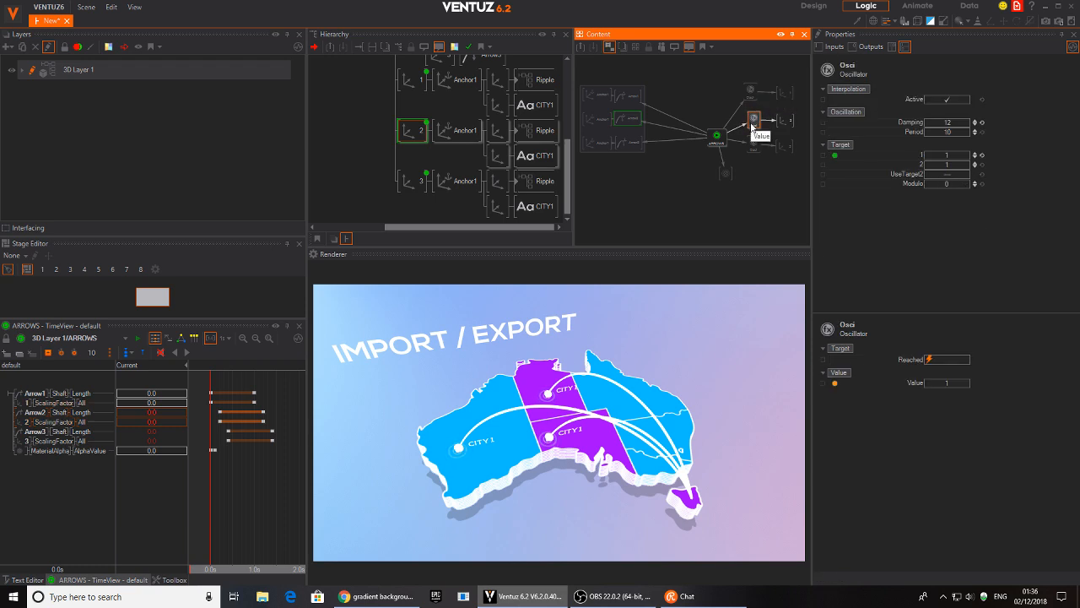
{"action": "left_click_drag", "start_coordinate": [723, 175], "coordinate": [708, 210]}
{"action": "left_click_drag", "start_coordinate": [776, 176], "coordinate": [743, 64]}
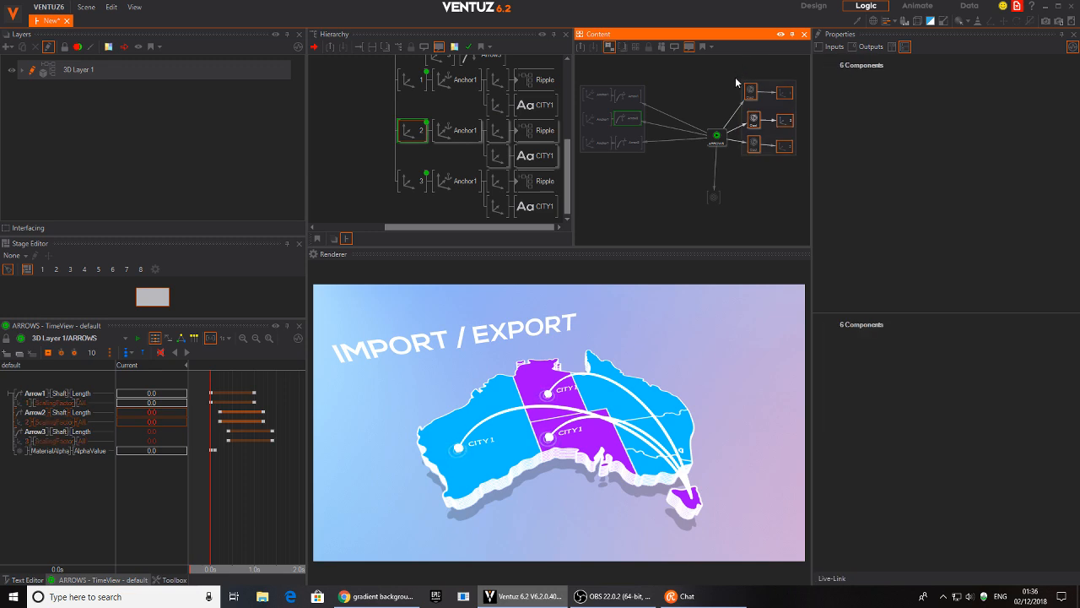
- Insert an Oscillator into the link from ARROWS to Arrow1's Shaft Length
{"action": "double_click", "coordinate": [662, 101]}
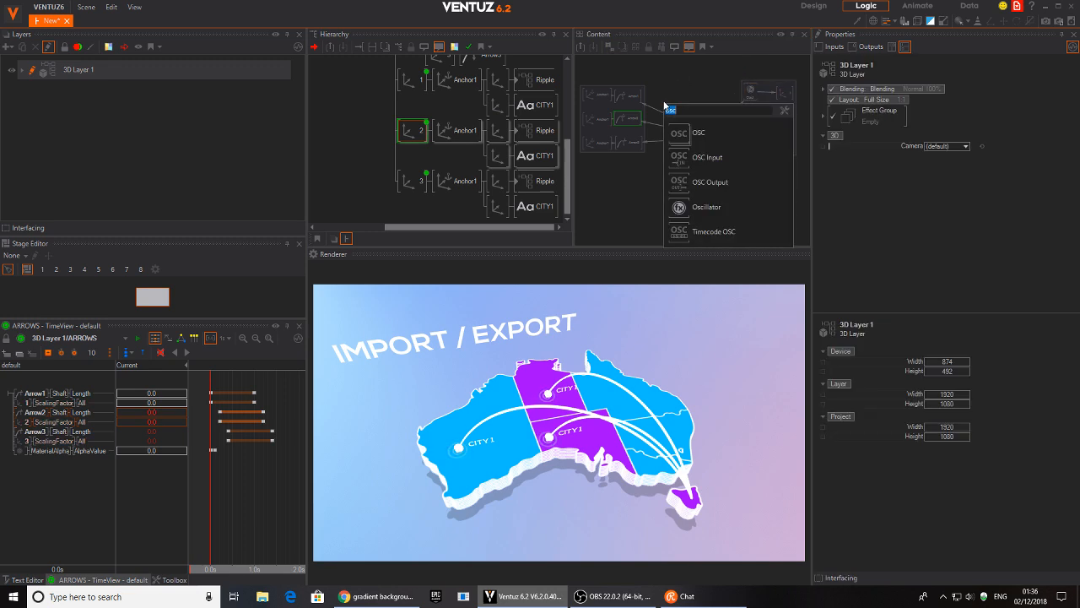
{"action": "left_click_drag", "start_coordinate": [682, 207], "coordinate": [657, 99]}
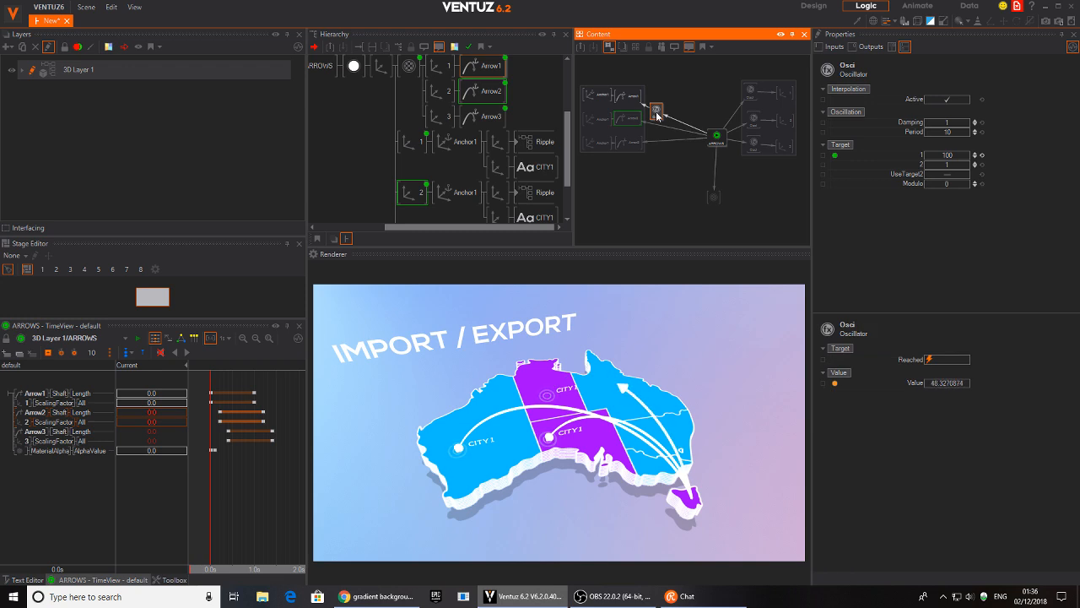
- Insert Oscillators into the links from ARROWS to Arrow2 and Arrow3, and line them up under the Arrow1 Oscillator
{"action": "double_click", "coordinate": [666, 147]}
{"action": "left_click_drag", "start_coordinate": [687, 251], "coordinate": [671, 187]}
{"action": "left_click_drag", "start_coordinate": [660, 130], "coordinate": [659, 118]}
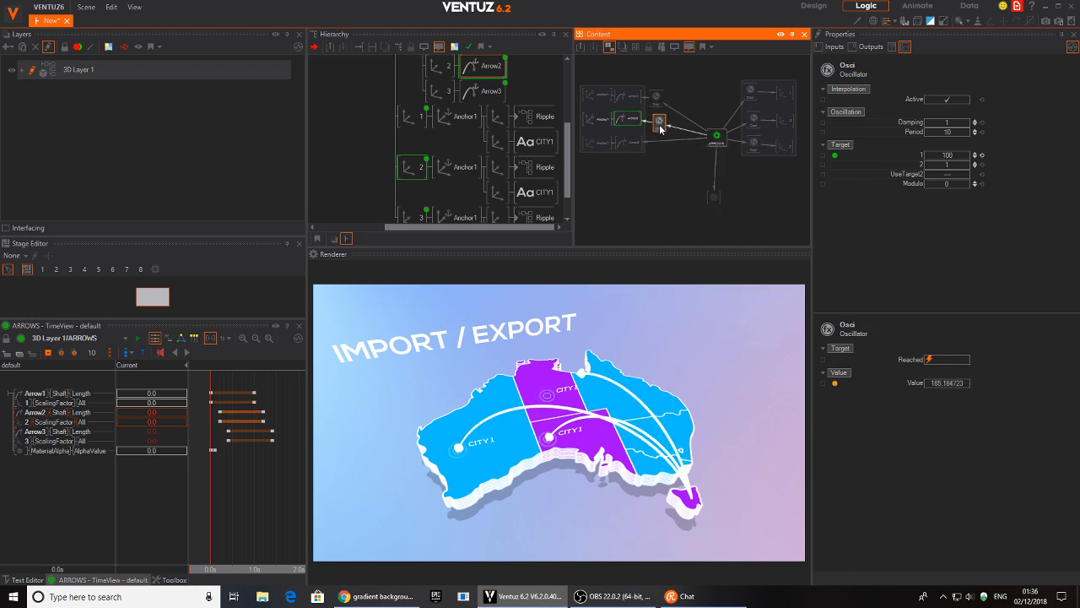
{"action": "double_click", "coordinate": [664, 134]}
{"action": "left_click_drag", "start_coordinate": [675, 233], "coordinate": [588, 82]}
{"action": "left_click", "coordinate": [664, 159]}
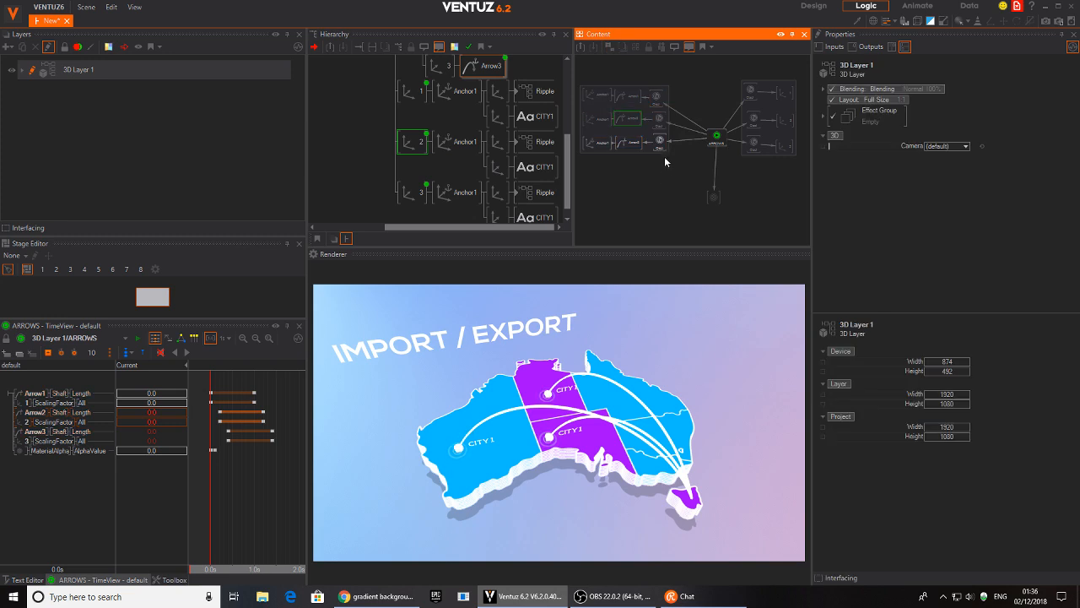
{"action": "left_click_drag", "start_coordinate": [659, 146], "coordinate": [656, 146]}
{"action": "left_click", "coordinate": [658, 157]}
- Select the three arrow Oscillators together and open their shared Damping value for editing
{"action": "left_click", "coordinate": [658, 140]}
{"action": "left_click", "coordinate": [659, 121], "text": "ctrl"}
{"action": "left_click", "coordinate": [950, 123]}
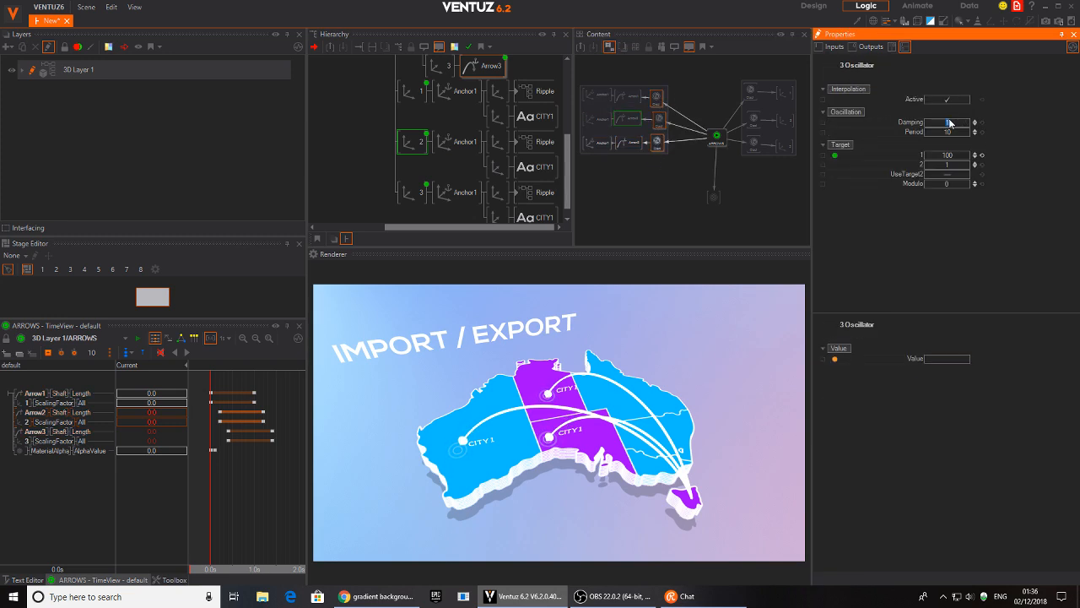
- Move the ARROWS animation node and the material node below it slightly closer to the grouped arrow nodes
{"action": "left_click_drag", "start_coordinate": [718, 139], "coordinate": [706, 137]}
{"action": "left_click_drag", "start_coordinate": [713, 198], "coordinate": [706, 197]}
{"action": "left_click", "coordinate": [705, 138]}
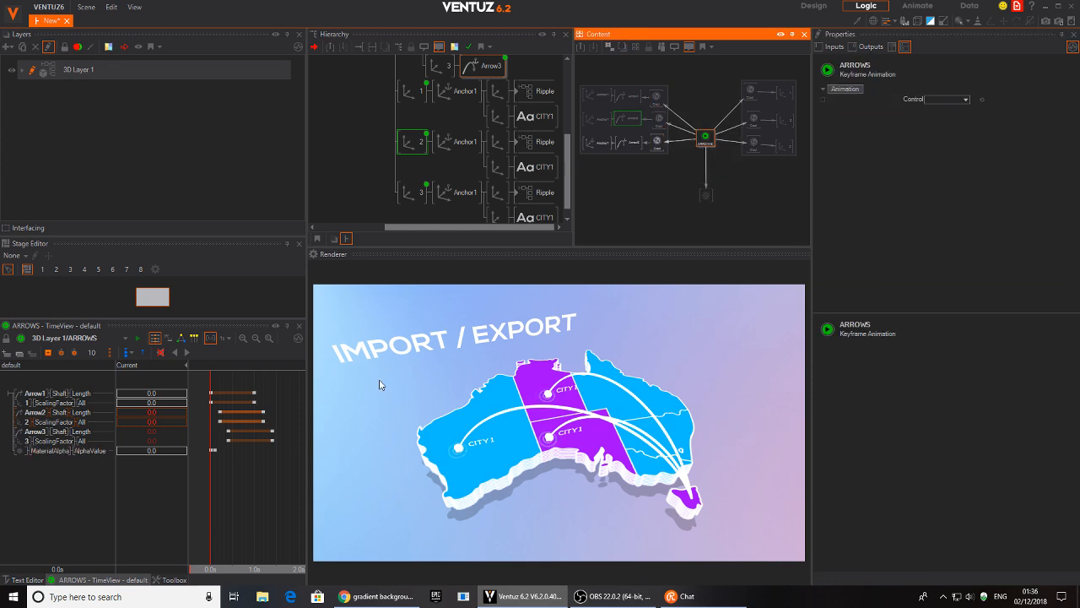
- Play the ARROWS animation, and shift all its existing keyframes about 0.8 s later on the timeline
{"action": "left_click", "coordinate": [268, 486]}
{"action": "left_click", "coordinate": [186, 354]}
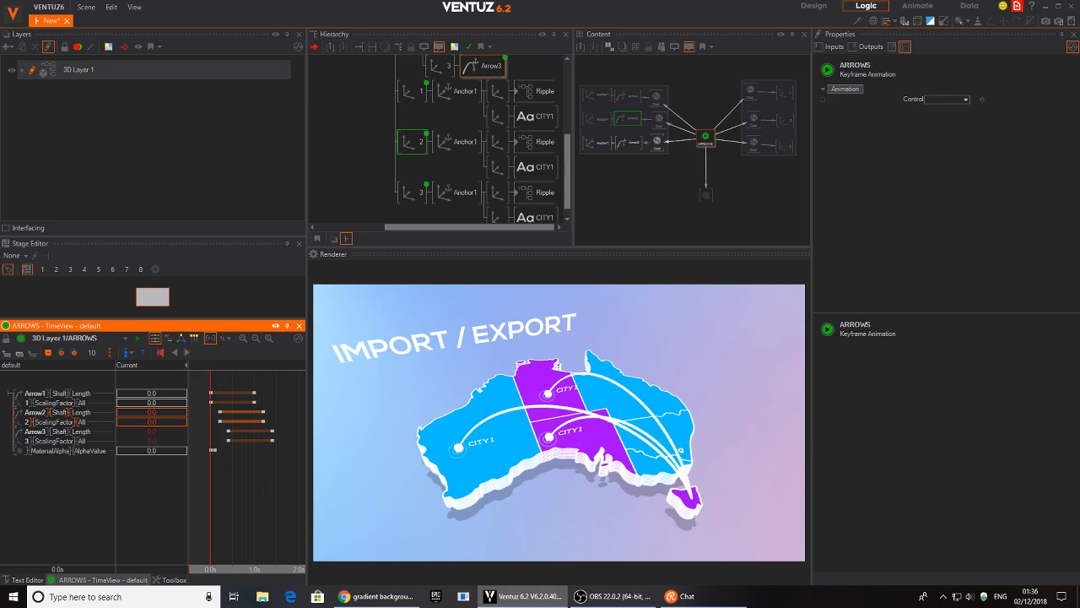
{"action": "left_click", "coordinate": [211, 487]}
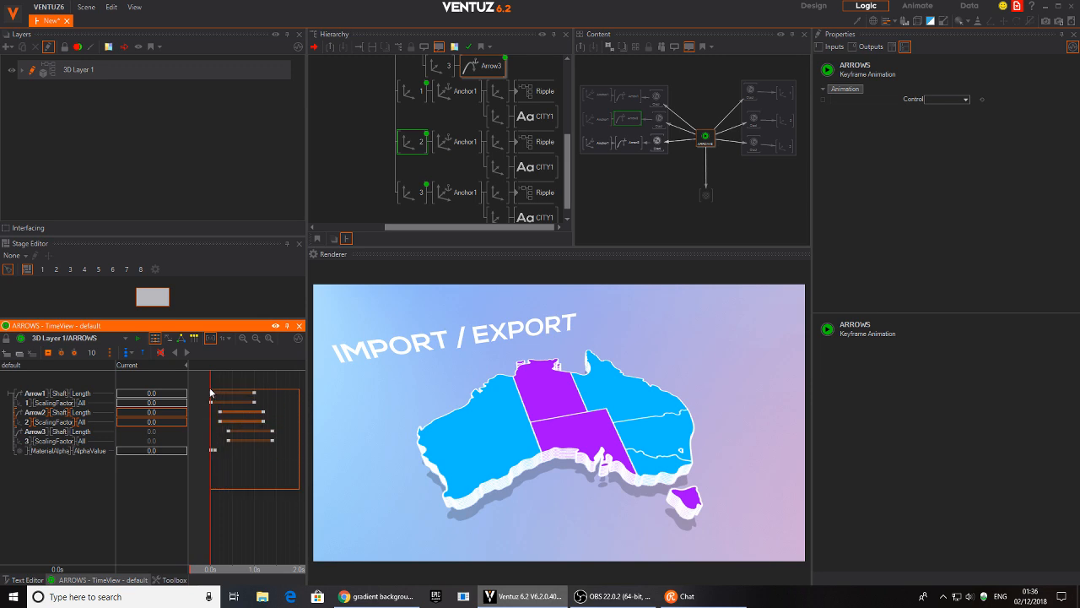
{"action": "left_click_drag", "start_coordinate": [210, 392], "coordinate": [211, 393]}
{"action": "left_click_drag", "start_coordinate": [272, 446], "coordinate": [305, 444]}
- Set the map Spread's Position Z to -0.005 and play the animation from the start
{"action": "middle_click_drag", "start_coordinate": [377, 110], "coordinate": [378, 216]}
{"action": "middle_click_drag", "start_coordinate": [393, 143], "coordinate": [469, 174]}
{"action": "middle_click_drag", "start_coordinate": [431, 111], "coordinate": [489, 181]}
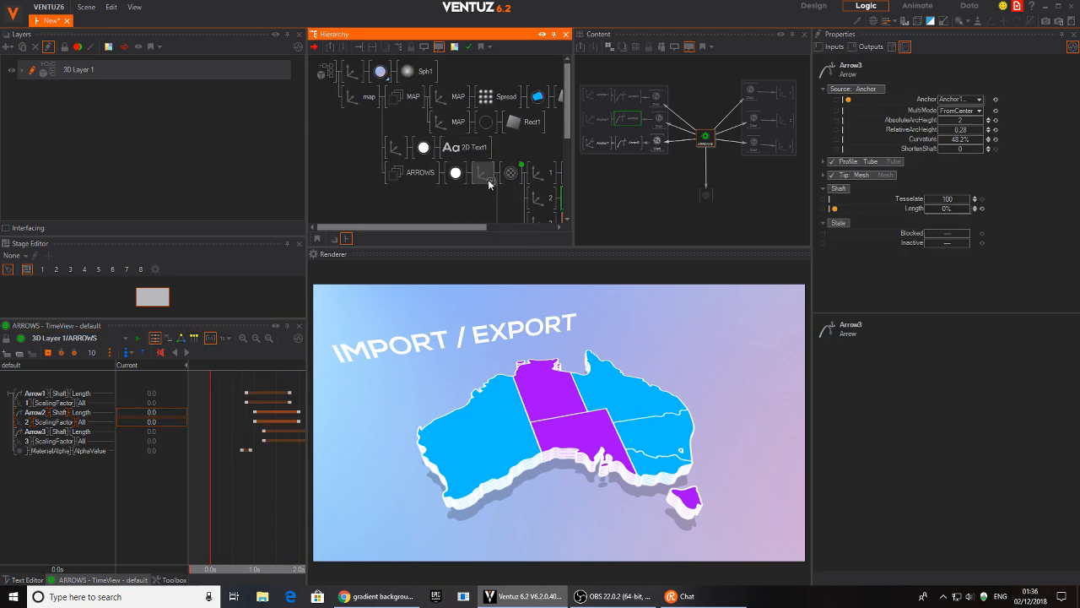
{"action": "left_click", "coordinate": [488, 97]}
{"action": "mouse_move", "coordinate": [951, 125]}
{"action": "left_mouse_down"}
{"action": "mouse_move", "coordinate": [967, 116]}
{"action": "mouse_move", "coordinate": [925, 115]}
{"action": "mouse_move", "coordinate": [937, 121]}
{"action": "left_mouse_up"}
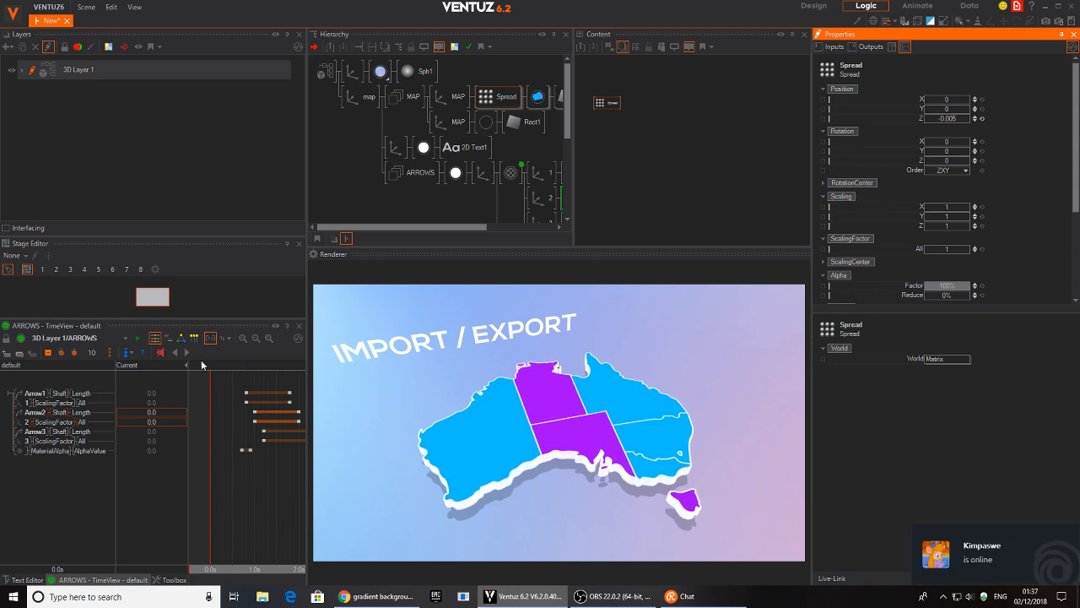
{"action": "left_click", "coordinate": [188, 352]}
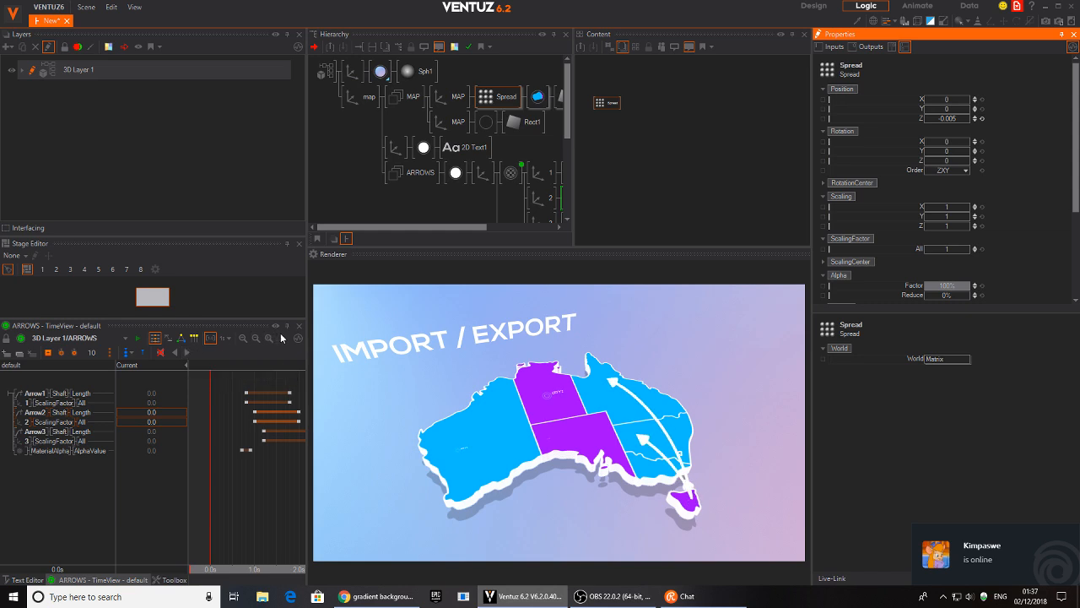
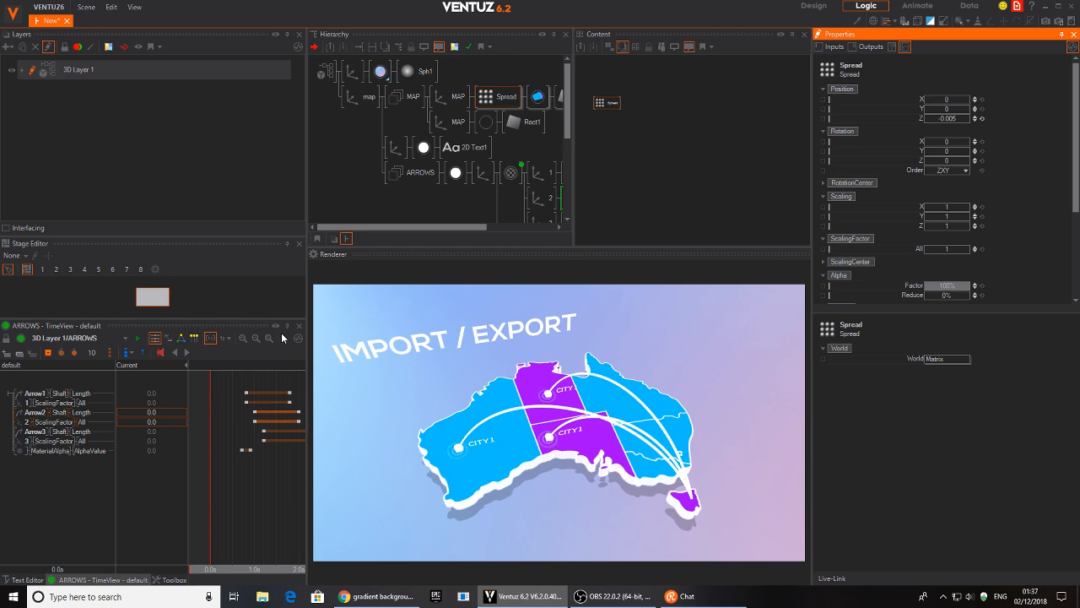
{"action": "left_click", "coordinate": [212, 495]}
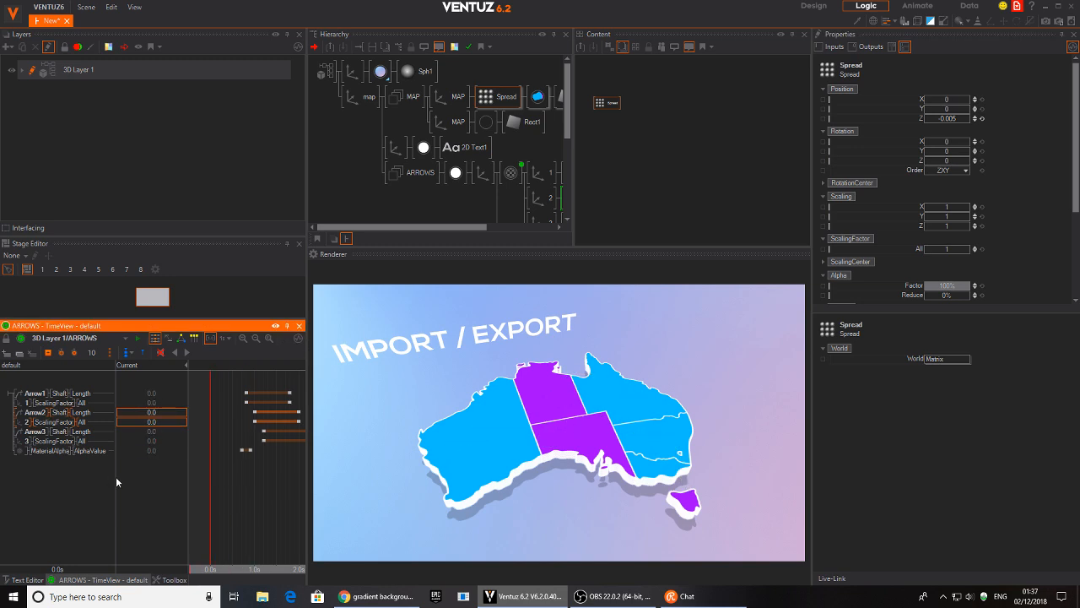
- Set the map axis position to Y 0.73 and Z -29.3
{"action": "left_click", "coordinate": [356, 97]}
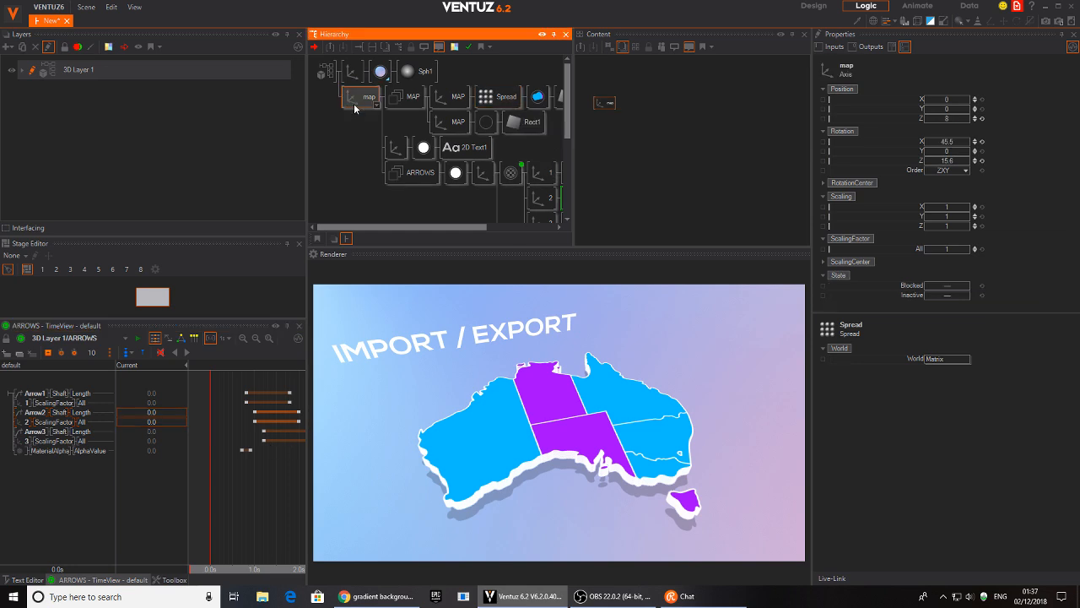
{"action": "mouse_move", "coordinate": [953, 118]}
{"action": "left_mouse_down"}
{"action": "mouse_move", "coordinate": [925, 118]}
{"action": "mouse_move", "coordinate": [968, 110]}
{"action": "left_mouse_up"}
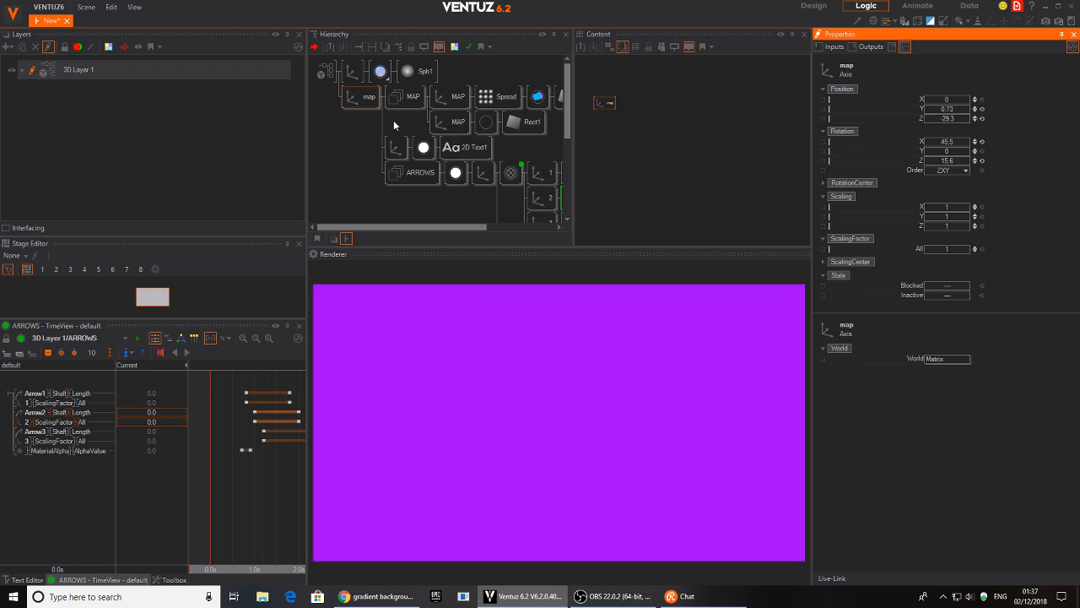
- Add the map axis node to the ARROWS content graph and bind its Position Z and Y to the ARROWS animation
{"action": "left_click", "coordinate": [365, 97]}
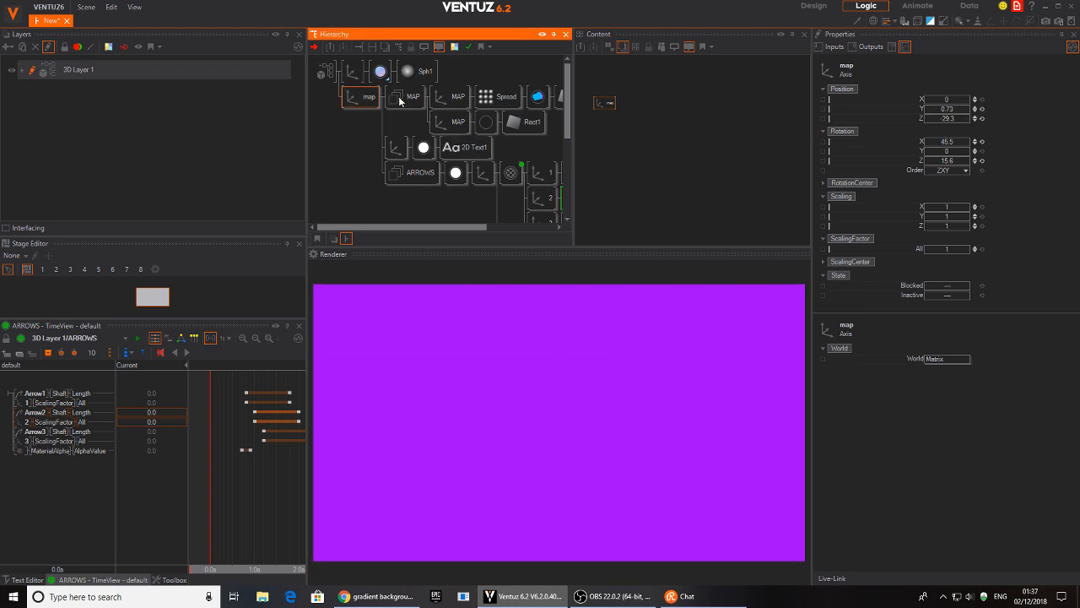
{"action": "left_click", "coordinate": [506, 172]}
{"action": "left_click", "coordinate": [672, 202]}
{"action": "left_click_drag", "start_coordinate": [606, 166], "coordinate": [600, 220]}
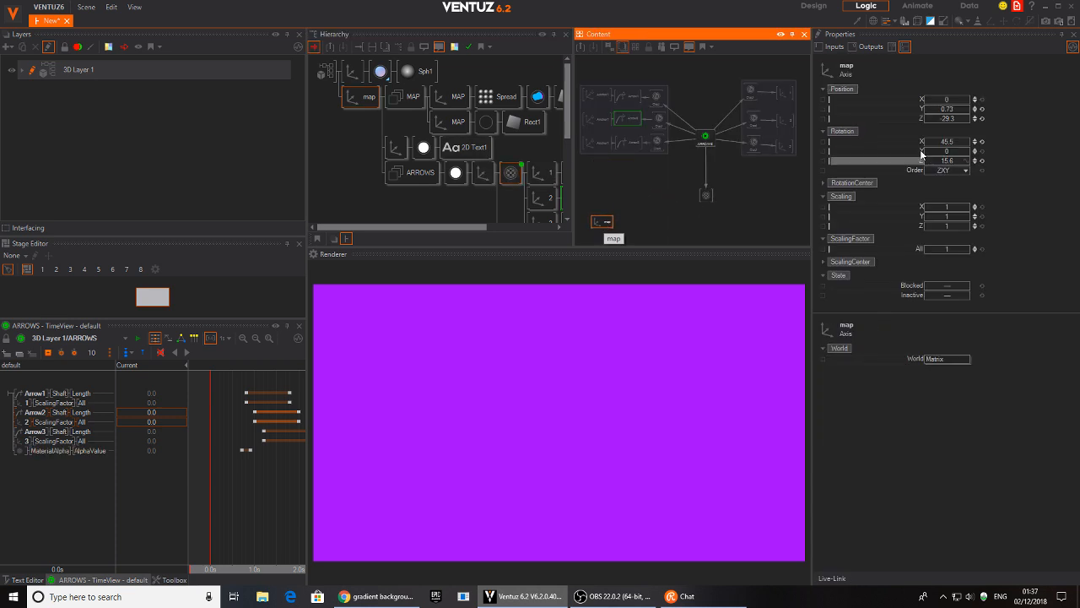
{"action": "left_click_drag", "start_coordinate": [903, 119], "coordinate": [706, 137]}
{"action": "left_click_drag", "start_coordinate": [898, 109], "coordinate": [705, 137]}
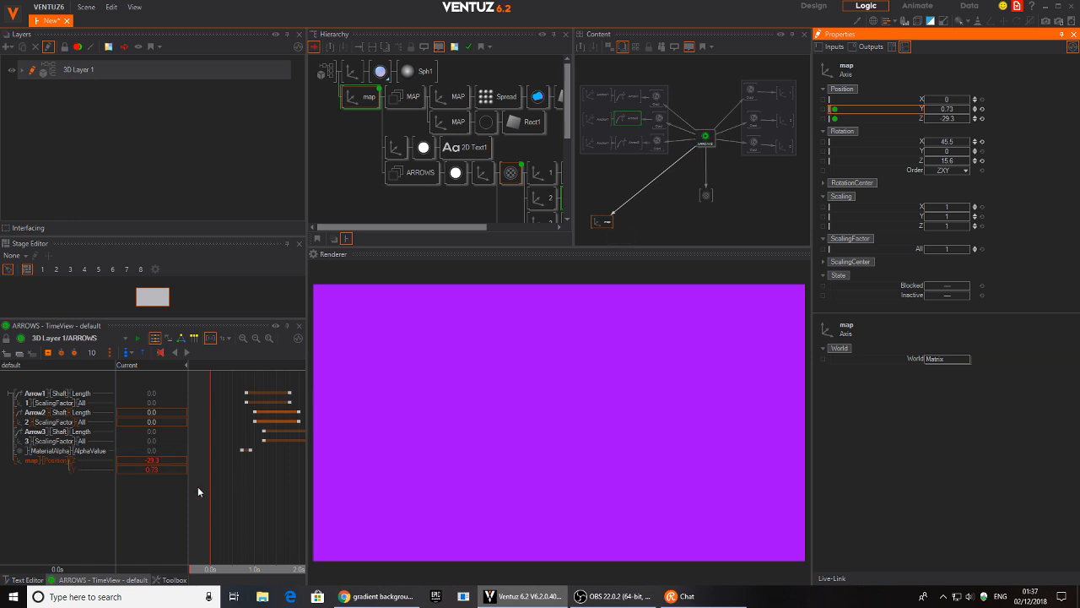
- Keyframe the map's current position at 0.0 s, and its position with Z 7.8 and Y 0.66 at 0.8 s
{"action": "left_click", "coordinate": [39, 458]}
{"action": "left_click", "coordinate": [251, 498]}
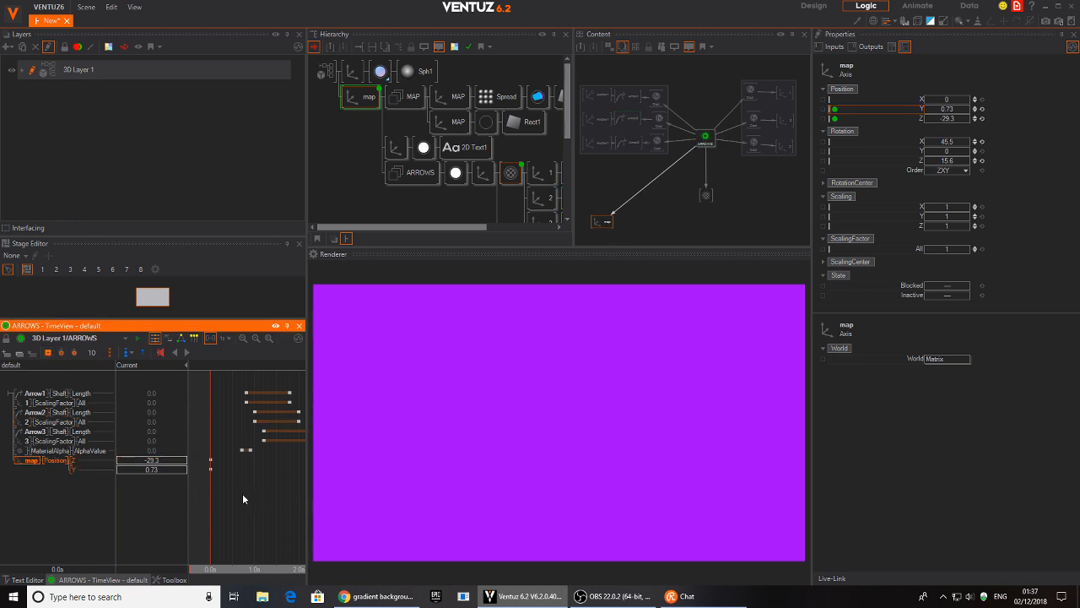
{"action": "left_click_drag", "start_coordinate": [251, 499], "coordinate": [245, 499]}
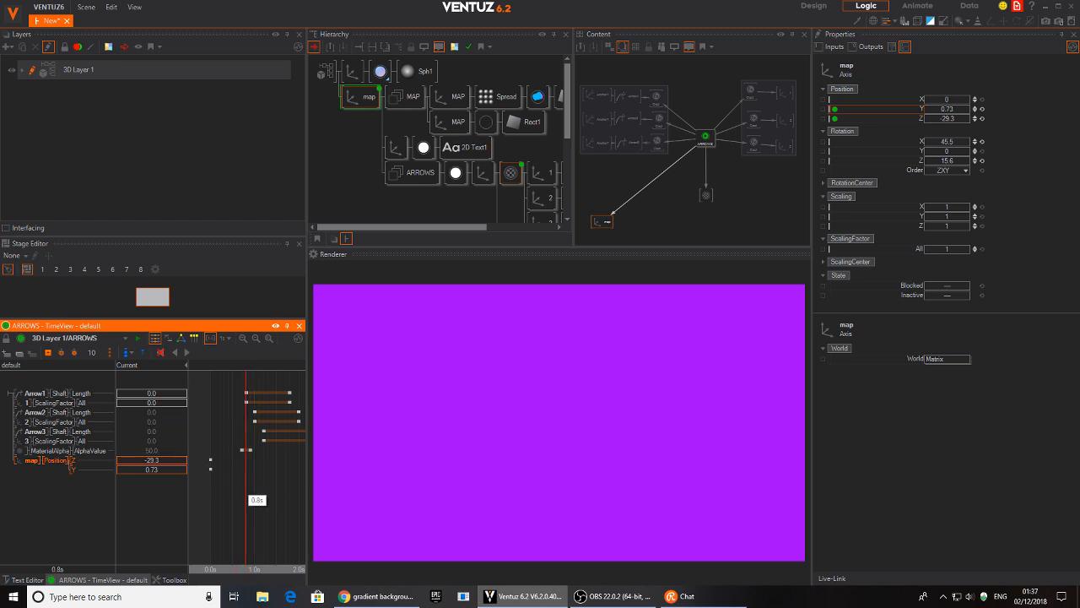
{"action": "double_click", "coordinate": [151, 460]}
{"action": "type", "text": "0"}
{"action": "key", "text": "Return"}
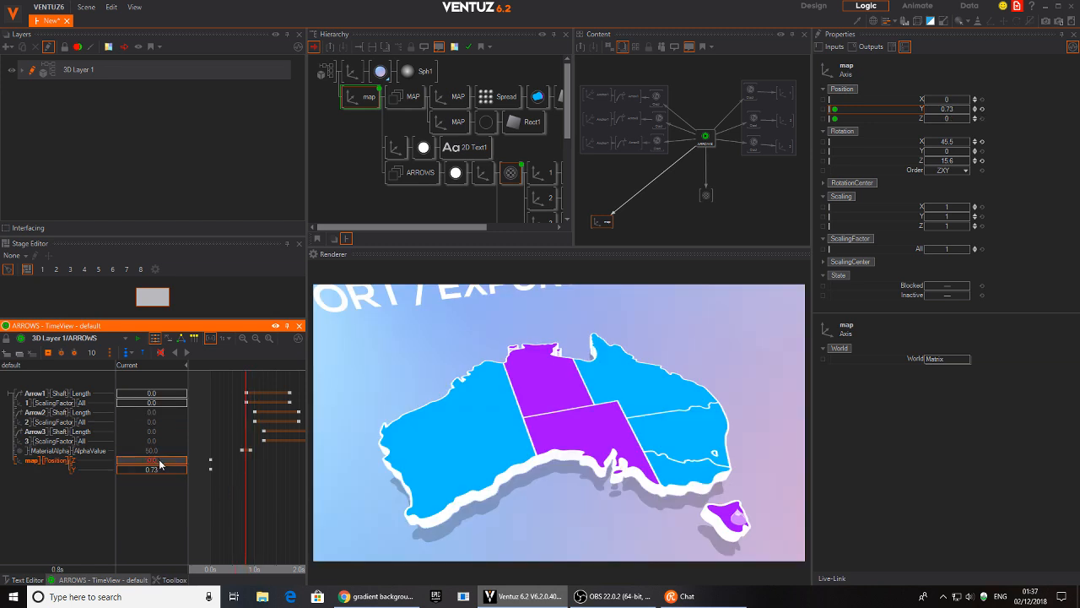
{"action": "left_click_drag", "start_coordinate": [162, 472], "coordinate": [153, 451]}
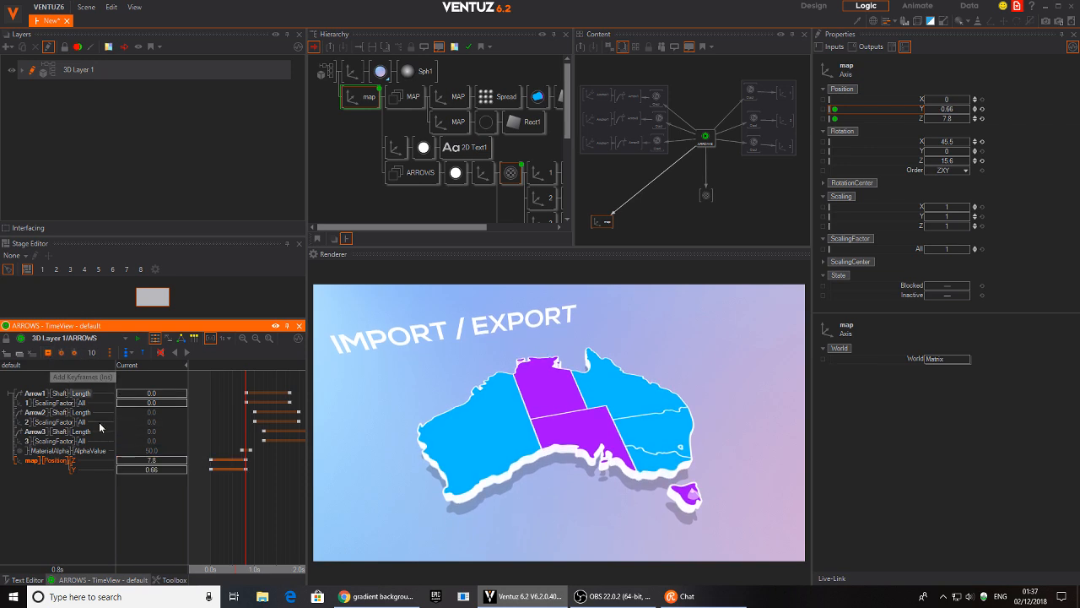
{"action": "left_click", "coordinate": [48, 353]}
- Play the animation from the start and return the playhead to 0.8 s
{"action": "left_click", "coordinate": [186, 353]}
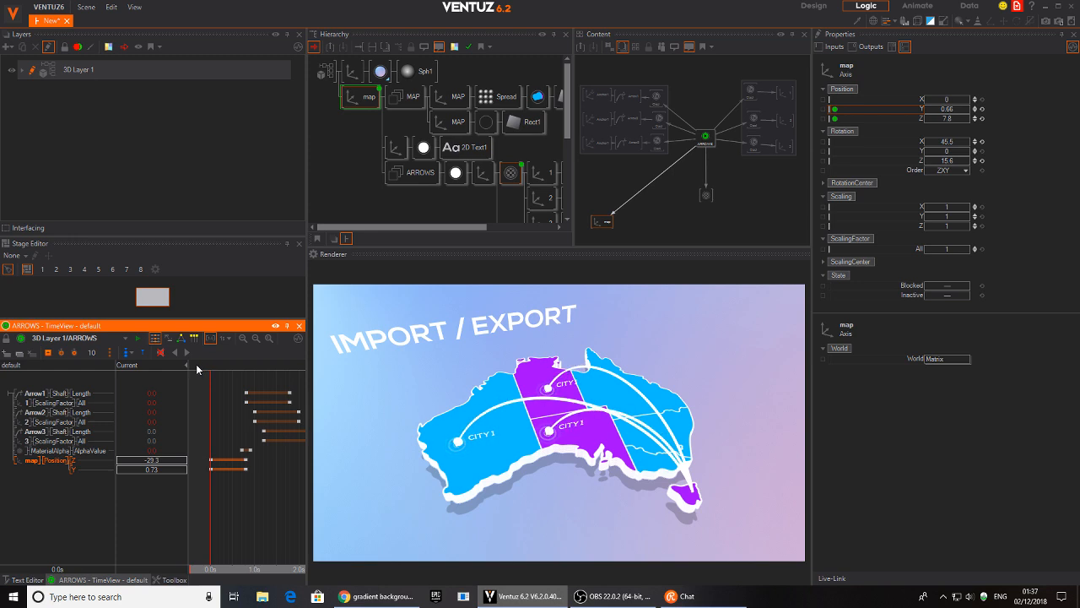
{"action": "left_click_drag", "start_coordinate": [211, 491], "coordinate": [247, 486]}
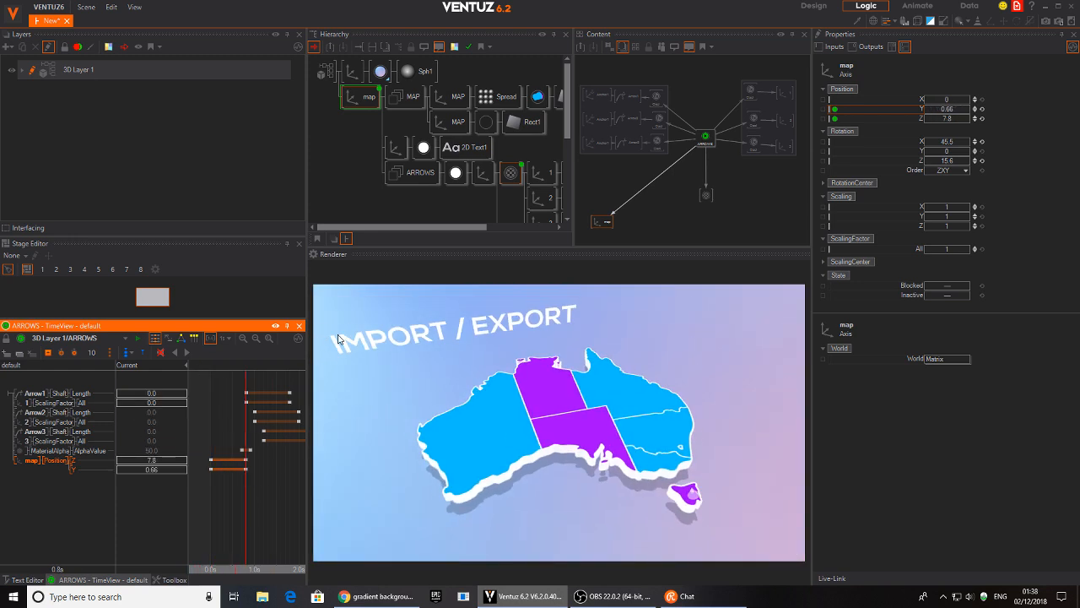
- Rename the 2D Text1 node as TITLE and move its Block Text node further below it in the content graph
{"action": "left_click", "coordinate": [468, 153]}
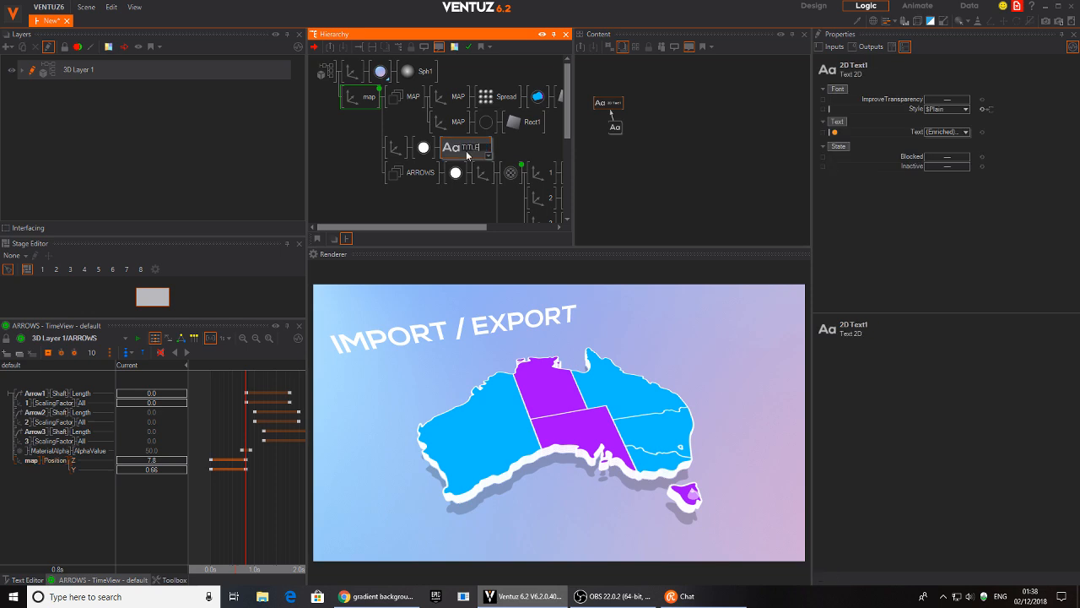
{"action": "left_click", "coordinate": [614, 132]}
{"action": "left_click_drag", "start_coordinate": [615, 135], "coordinate": [608, 173]}
- Insert an Alpha Effect into the link between the Block Text and the TITLE node
{"action": "double_click", "coordinate": [637, 132]}
{"action": "type", "text": "text"}
{"action": "left_click", "coordinate": [655, 286]}
{"action": "left_click", "coordinate": [608, 142]}
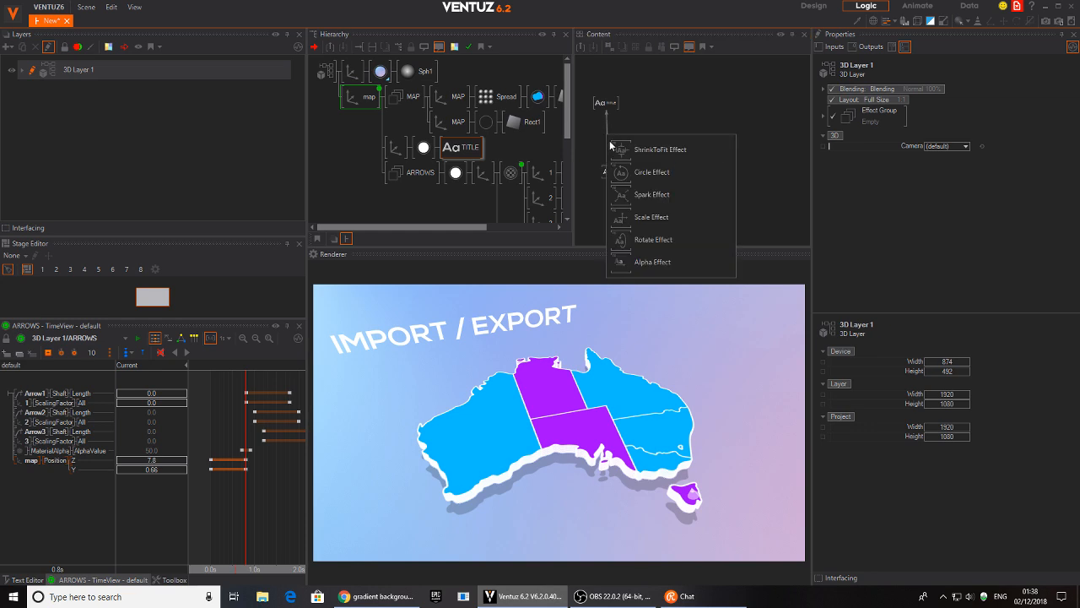
{"action": "left_click", "coordinate": [651, 262]}
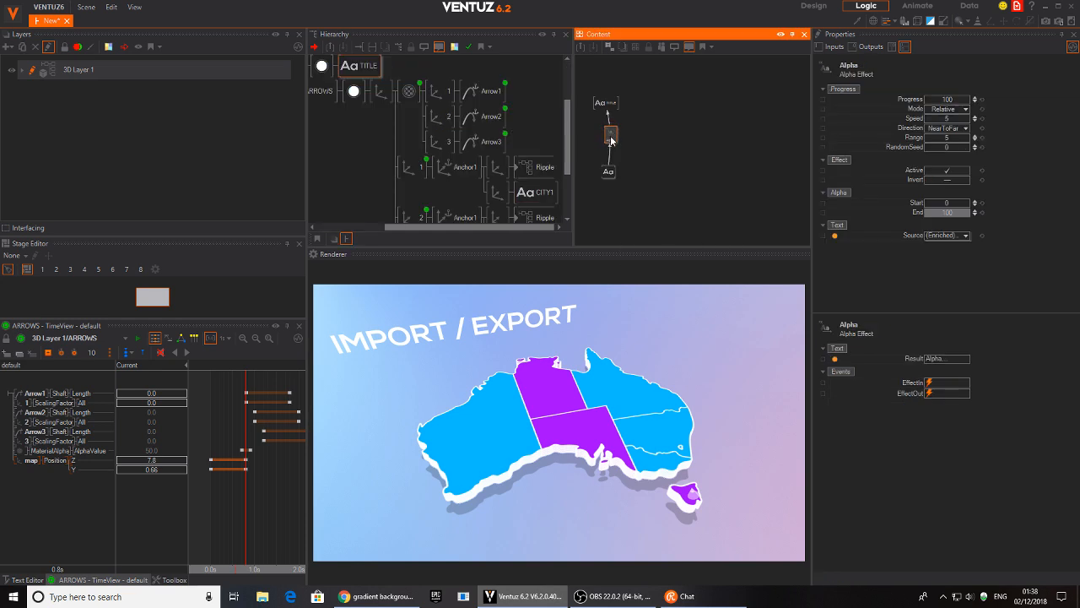
- Bring the TITLE, Alpha and Block Text nodes into the ARROWS content graph, stacked below the grouped Oscillator and axis pairs
{"action": "left_click", "coordinate": [609, 155]}
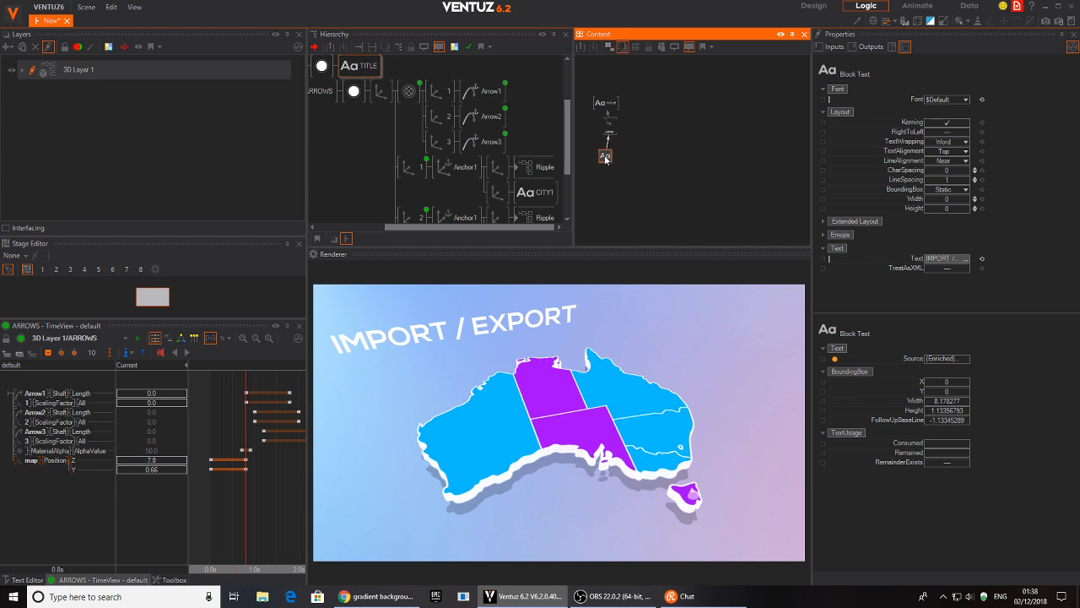
{"action": "left_click", "coordinate": [607, 130]}
{"action": "left_click", "coordinate": [412, 166]}
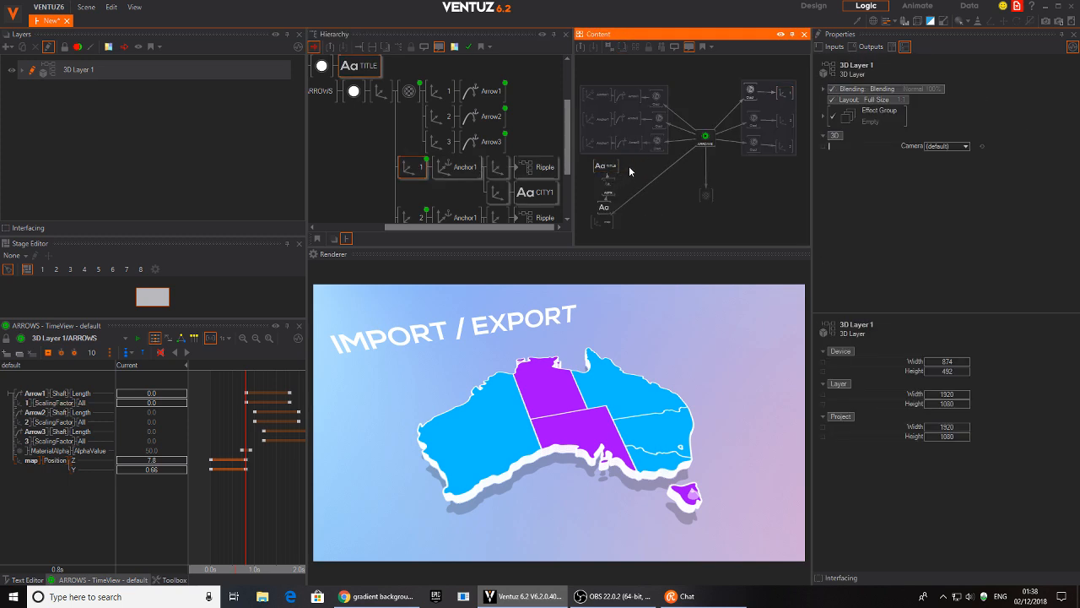
{"action": "left_click_drag", "start_coordinate": [599, 208], "coordinate": [598, 210]}
{"action": "left_click_drag", "start_coordinate": [605, 194], "coordinate": [749, 213]}
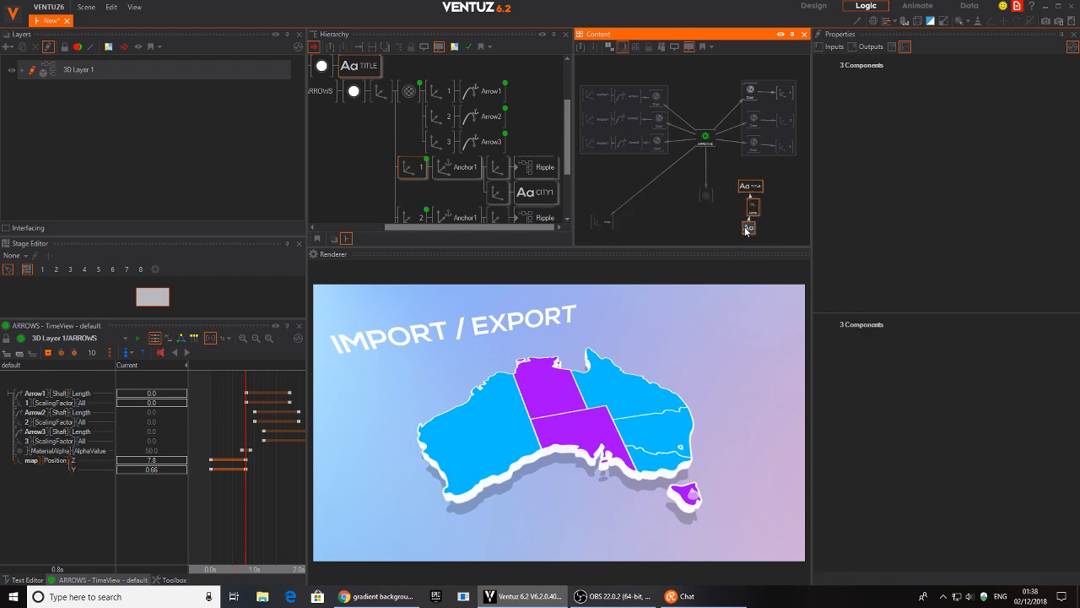
{"action": "left_click", "coordinate": [766, 221]}
- Bind the title Alpha effect's Progress to the ARROWS keyframe animation
{"action": "left_click", "coordinate": [752, 209]}
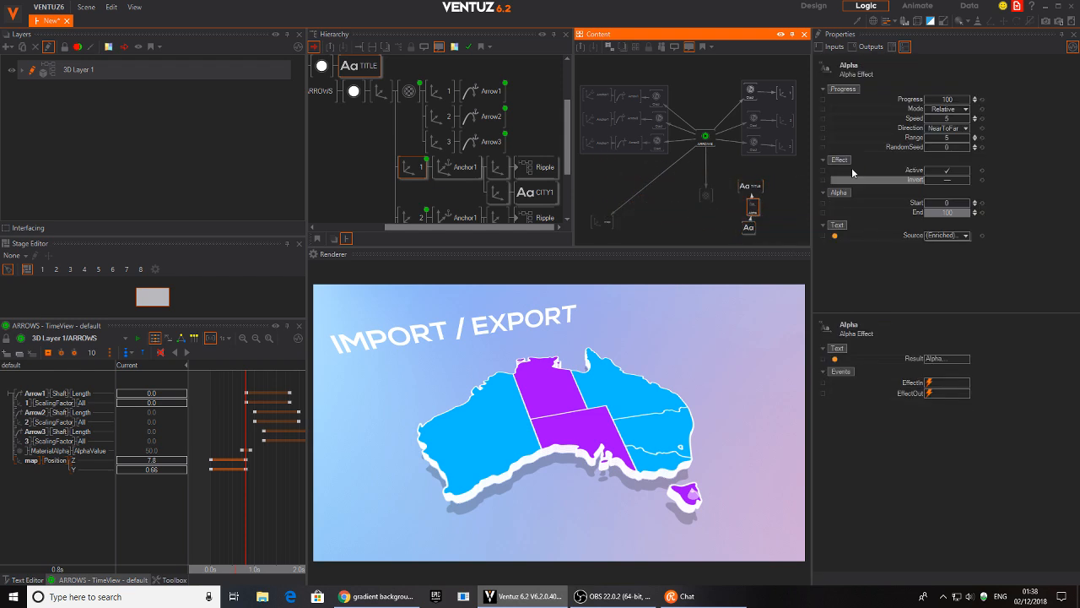
{"action": "left_click_drag", "start_coordinate": [904, 100], "coordinate": [705, 138]}
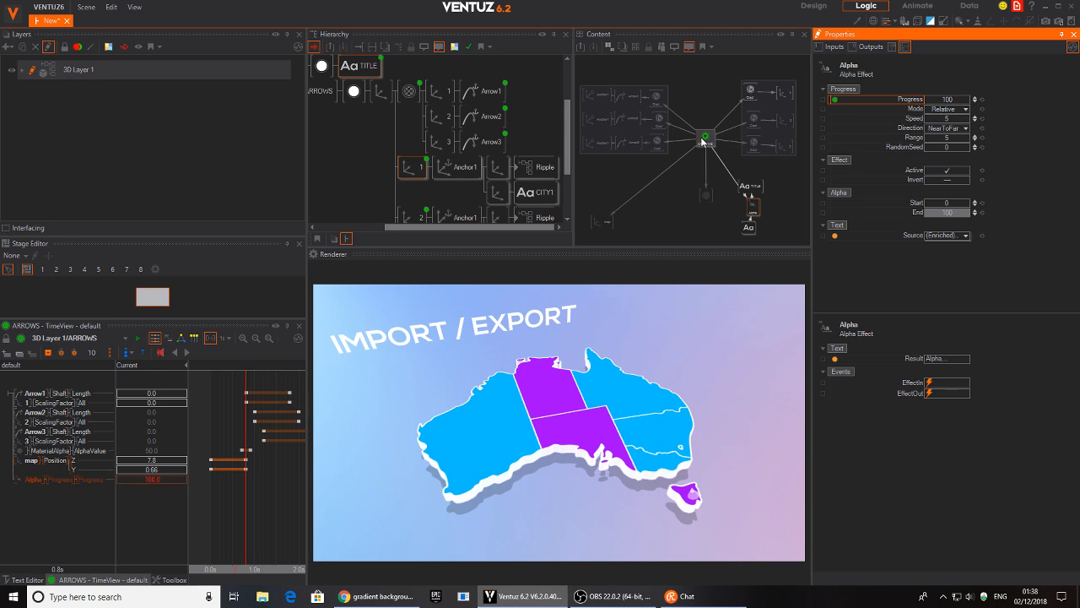
{"action": "left_click", "coordinate": [705, 137]}
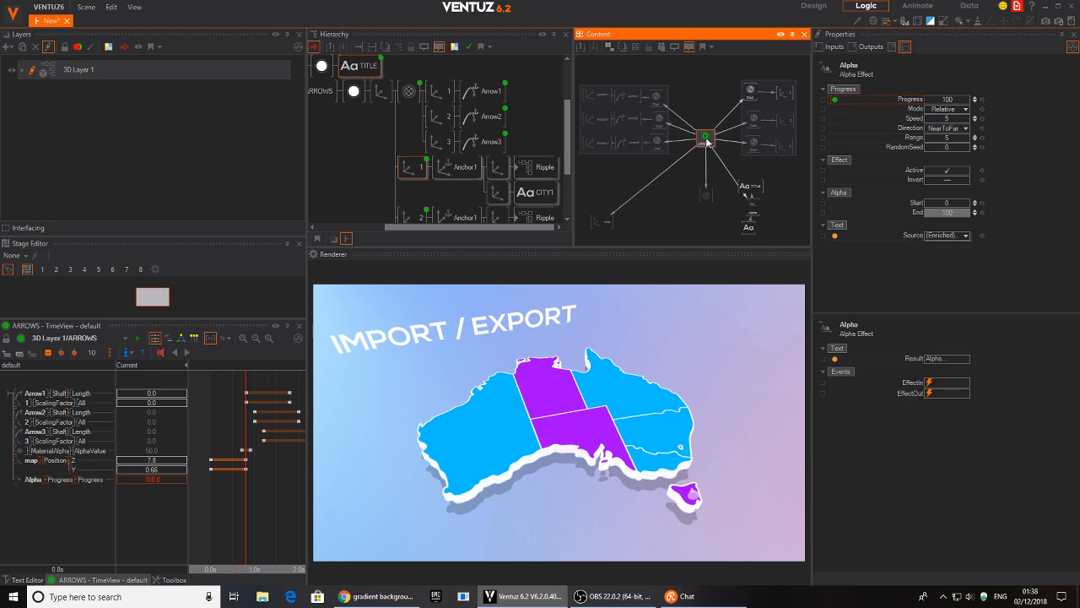
- Keyframe the Alpha Progress from 0 at 0.4 s to 100 at 1.3 s, and play the animation from the start
{"action": "left_click", "coordinate": [84, 481]}
{"action": "left_click_drag", "start_coordinate": [246, 509], "coordinate": [229, 509]}
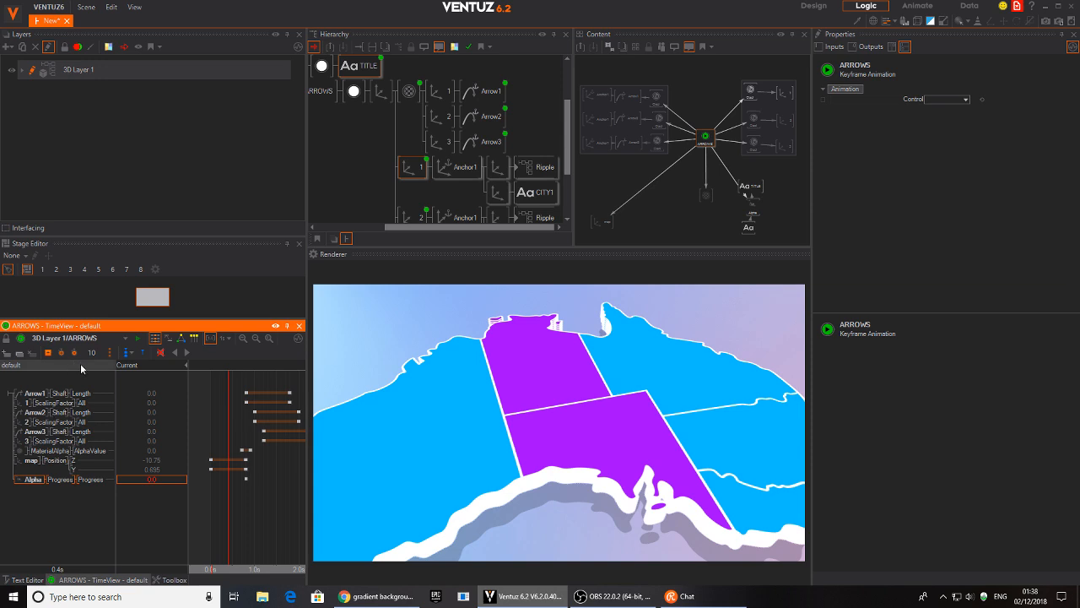
{"action": "left_click", "coordinate": [50, 353]}
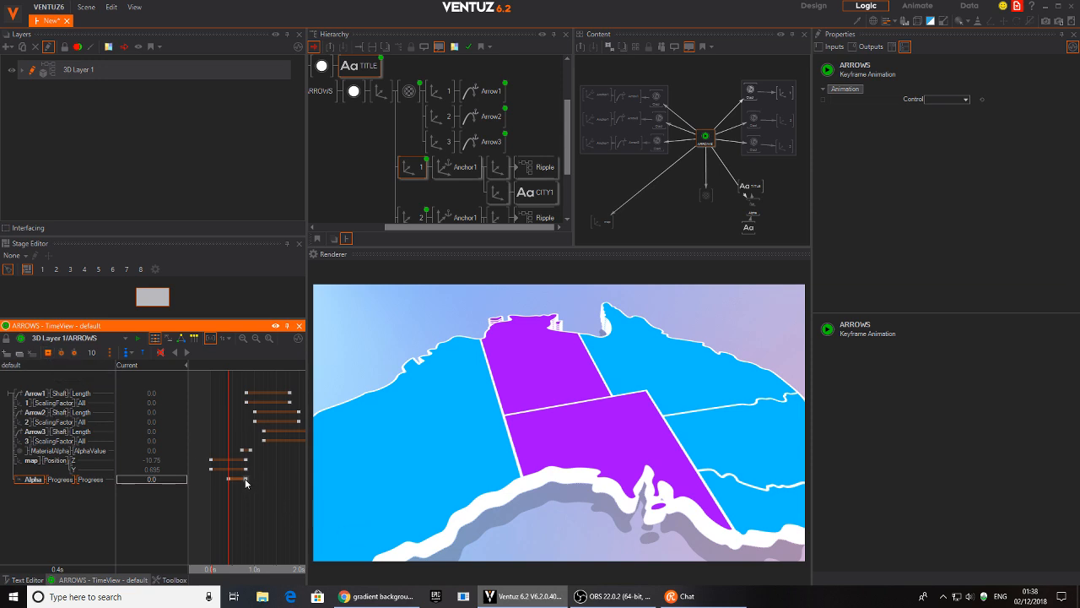
{"action": "left_click_drag", "start_coordinate": [245, 481], "coordinate": [267, 483]}
{"action": "left_click_drag", "start_coordinate": [284, 519], "coordinate": [210, 511]}
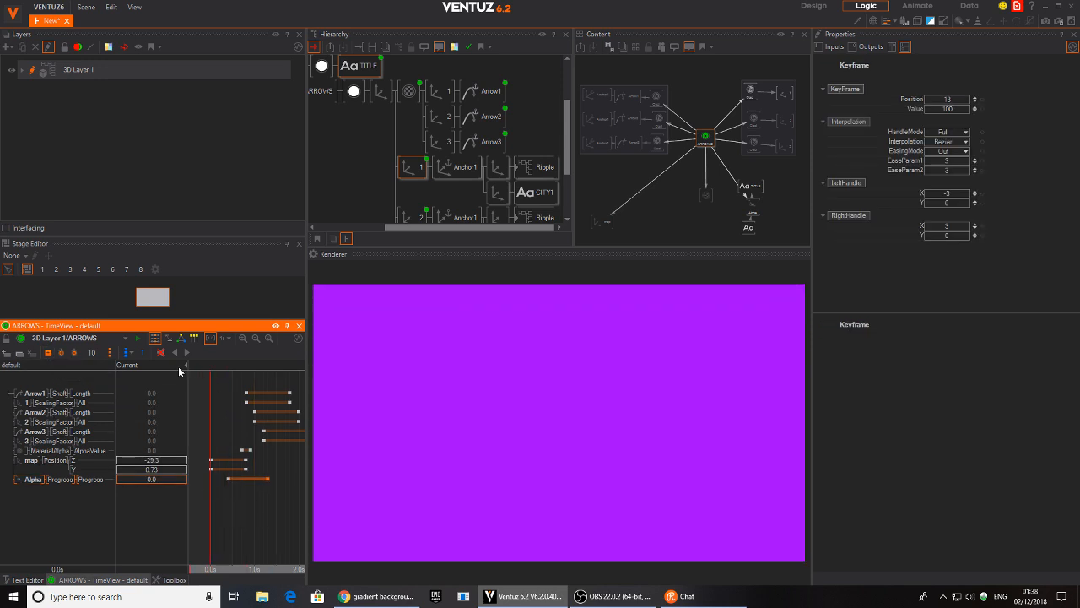
{"action": "left_click", "coordinate": [187, 352]}
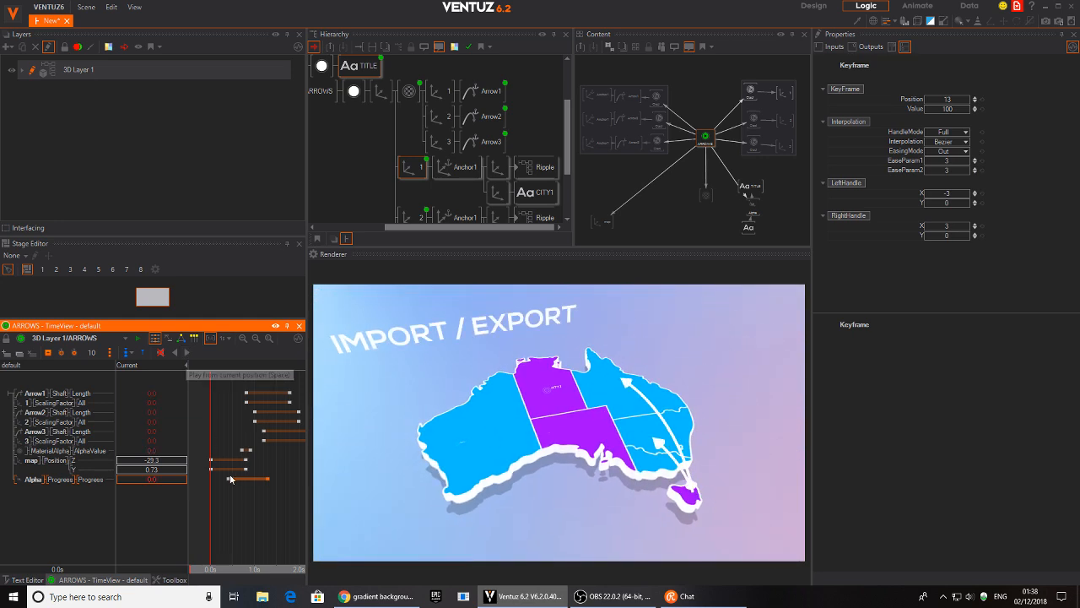
- Shift the title Alpha Progress keyframes so the first sits at position 7, and play the animation from the start
{"action": "left_click", "coordinate": [211, 522]}
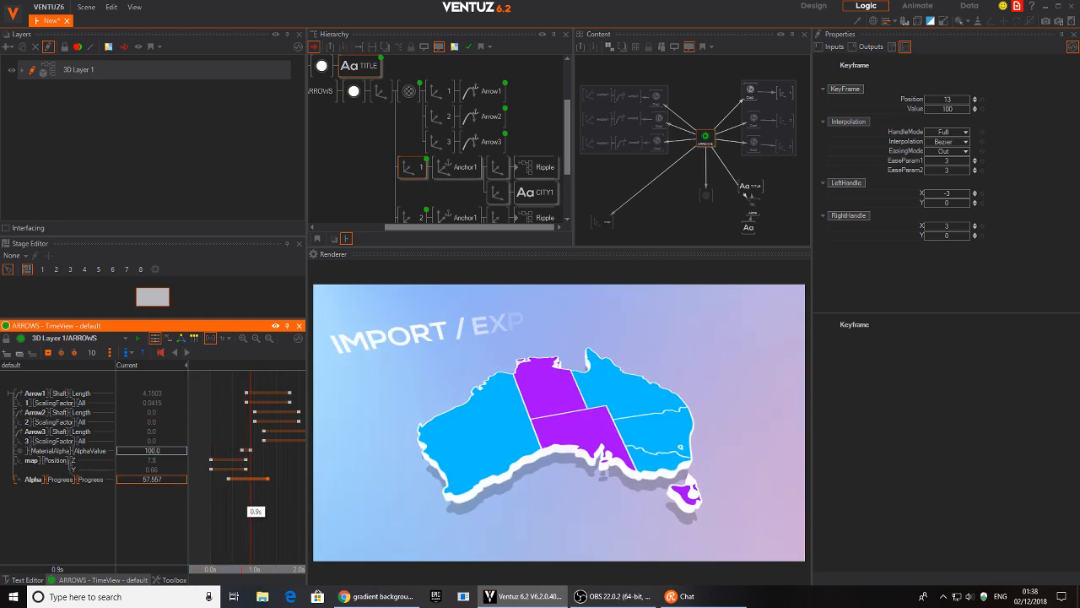
{"action": "left_click_drag", "start_coordinate": [229, 476], "coordinate": [210, 504]}
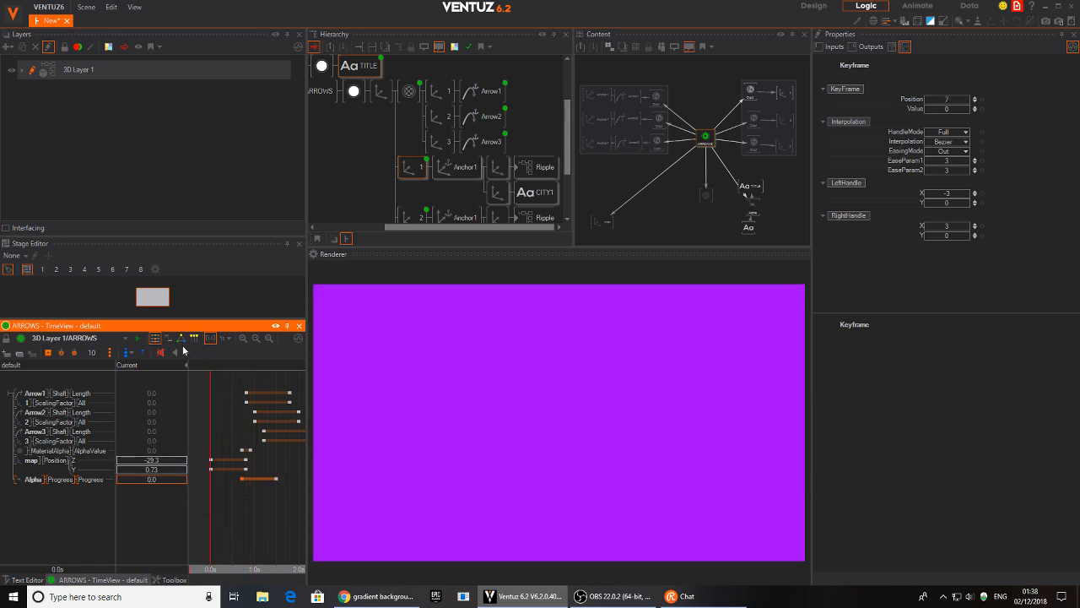
{"action": "left_click", "coordinate": [185, 353]}
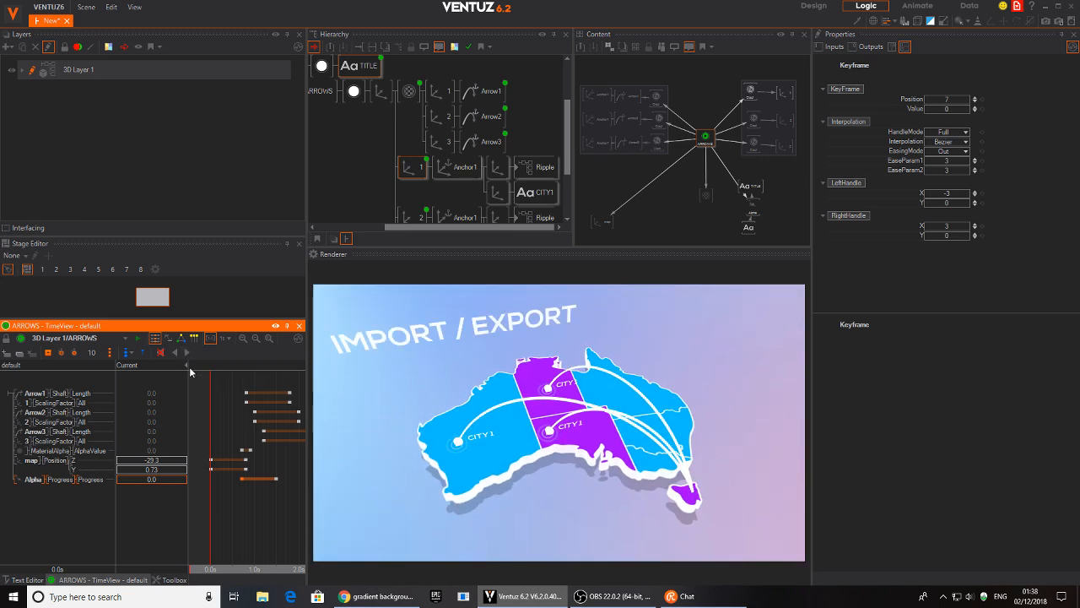
{"action": "mouse_move", "coordinate": [275, 500]}
{"action": "left_mouse_down"}
{"action": "mouse_move", "coordinate": [210, 500]}
{"action": "mouse_move", "coordinate": [259, 500]}
{"action": "left_mouse_up"}
{"action": "left_click_drag", "start_coordinate": [289, 568], "coordinate": [307, 568]}
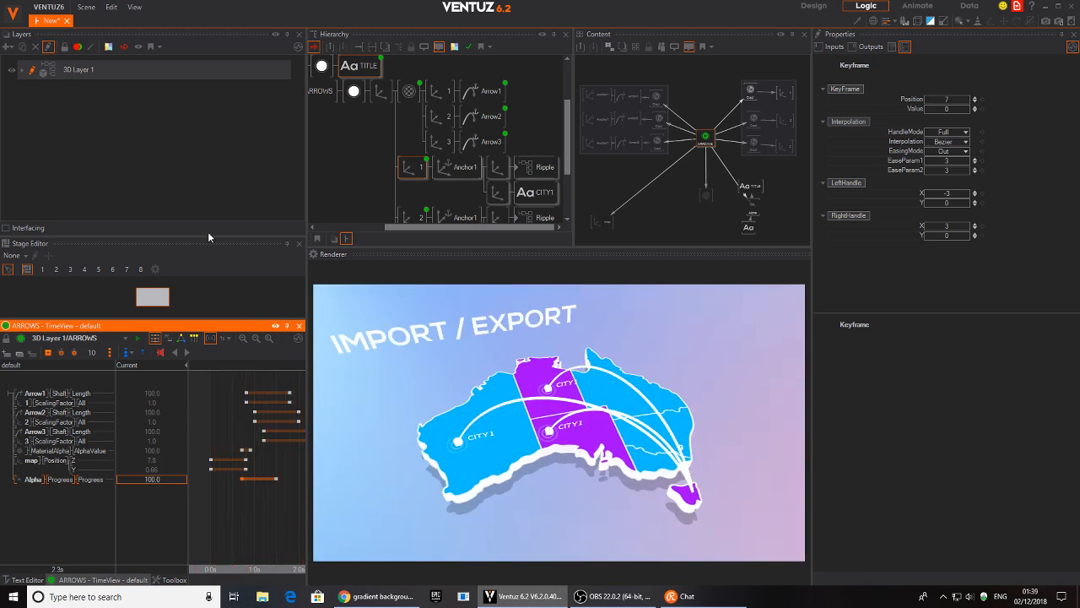
- Expand 3D Layer 1's Effect Group and add a Mask Vignette effect to it
{"action": "left_click", "coordinate": [11, 74]}
{"action": "left_click", "coordinate": [11, 73]}
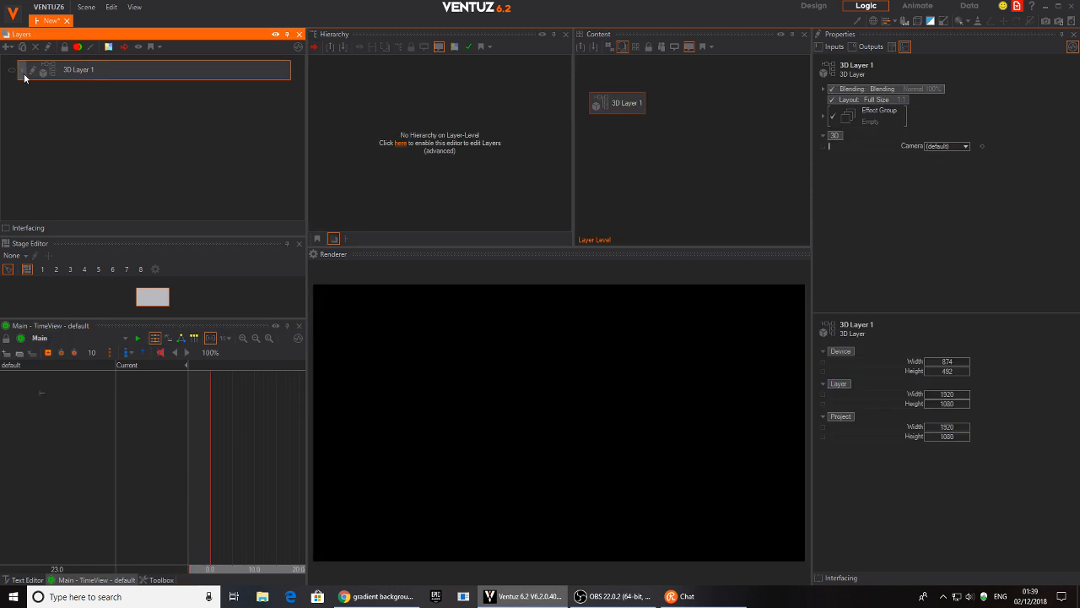
{"action": "left_click", "coordinate": [12, 71]}
{"action": "left_click", "coordinate": [24, 74]}
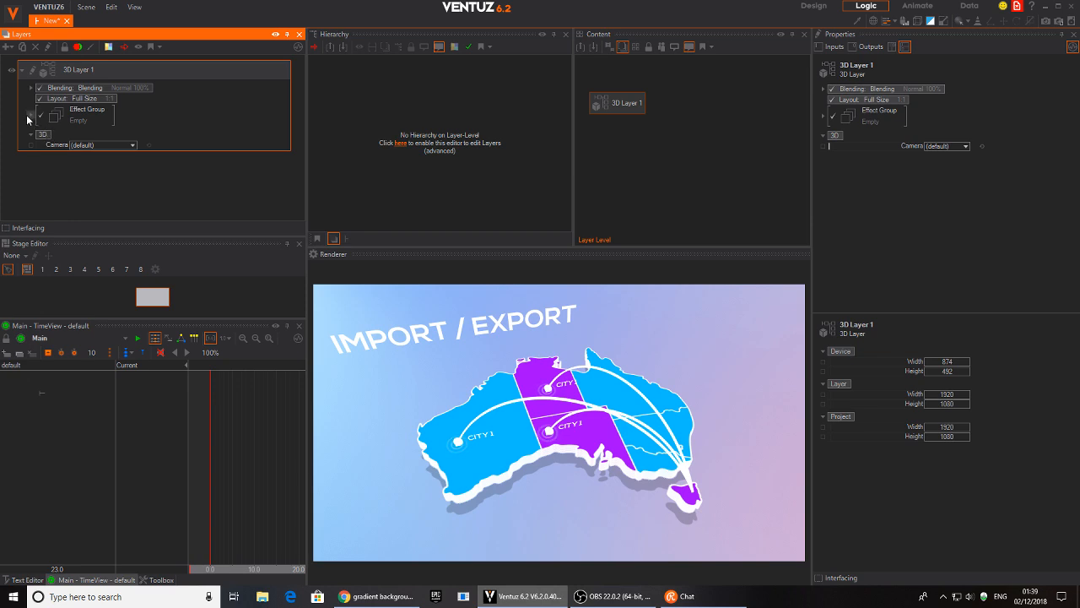
{"action": "left_click", "coordinate": [30, 114]}
{"action": "left_click", "coordinate": [56, 169]}
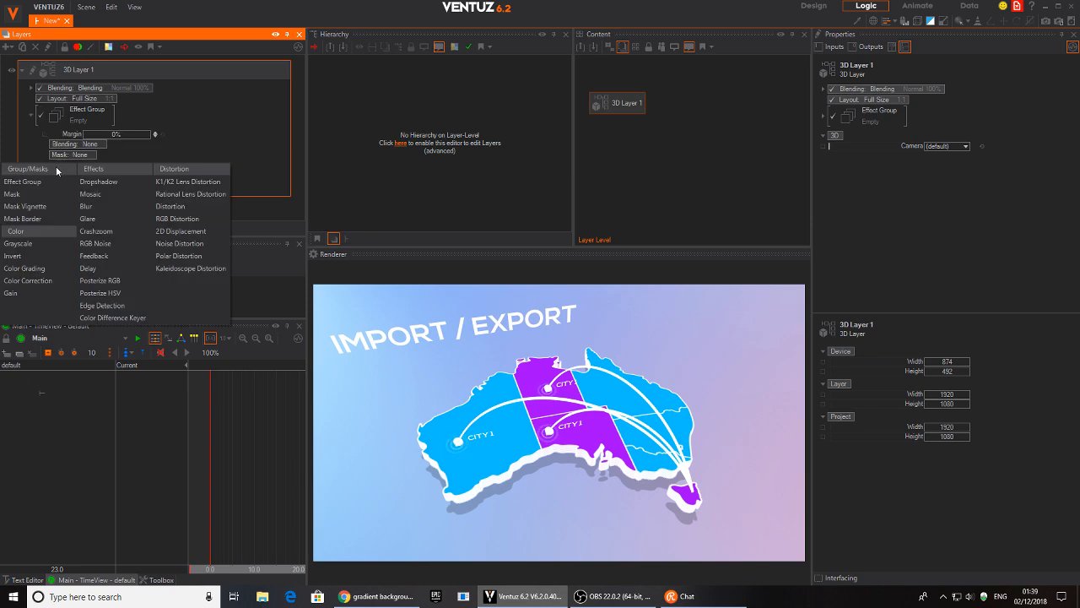
{"action": "mouse_move", "coordinate": [32, 210]}
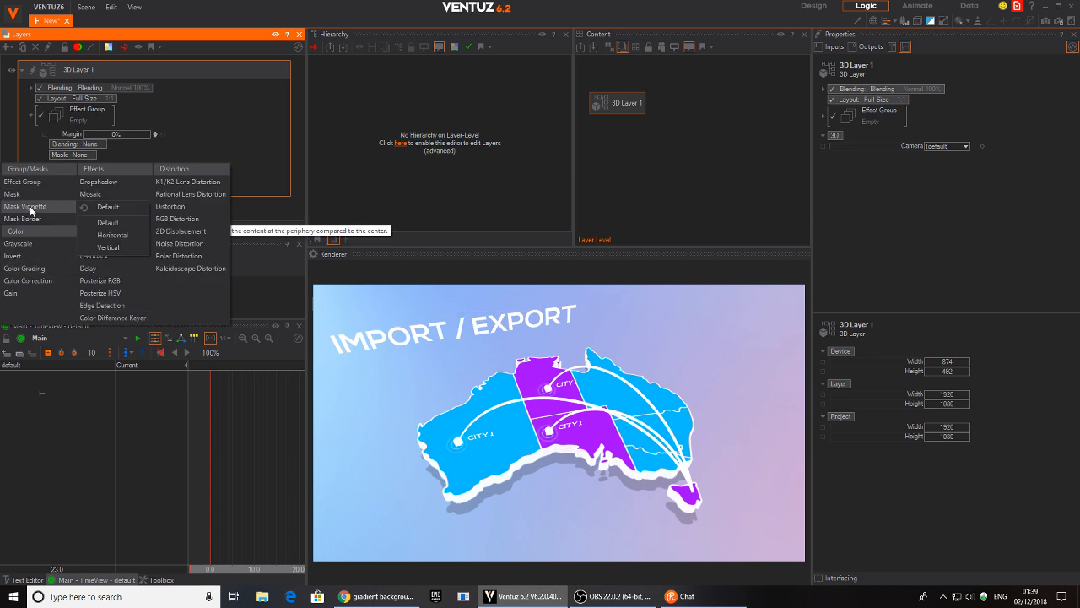
{"action": "left_click", "coordinate": [117, 235]}
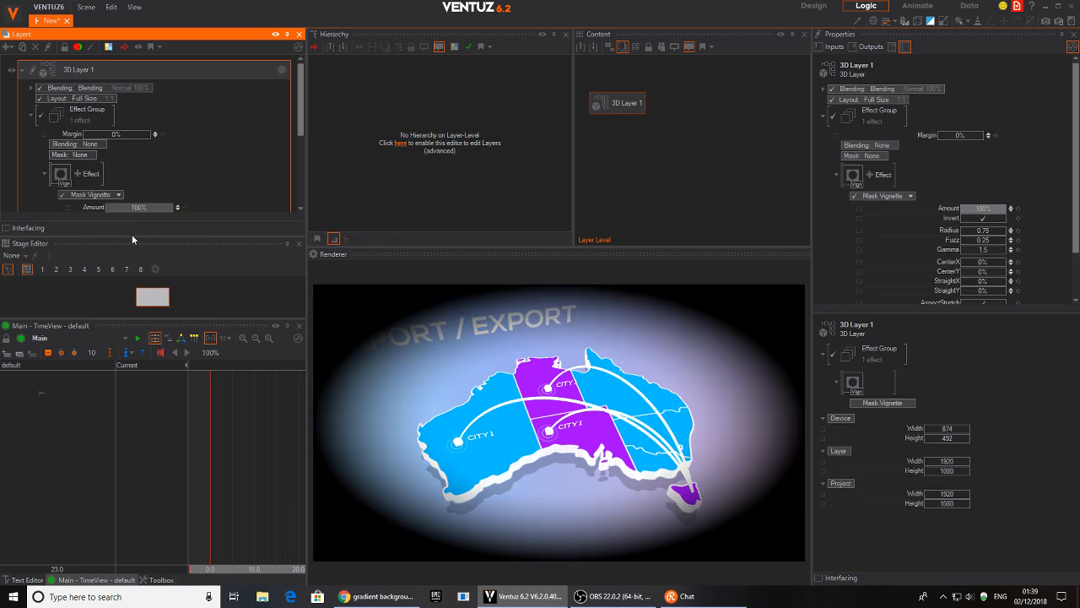
- Soften the Mask Vignette by setting Radius to 0.458, Fuzz to 1.052 and Gamma to 5.09
{"action": "scroll", "coordinate": [156, 161], "scroll_direction": "down", "scroll_amount": 3}
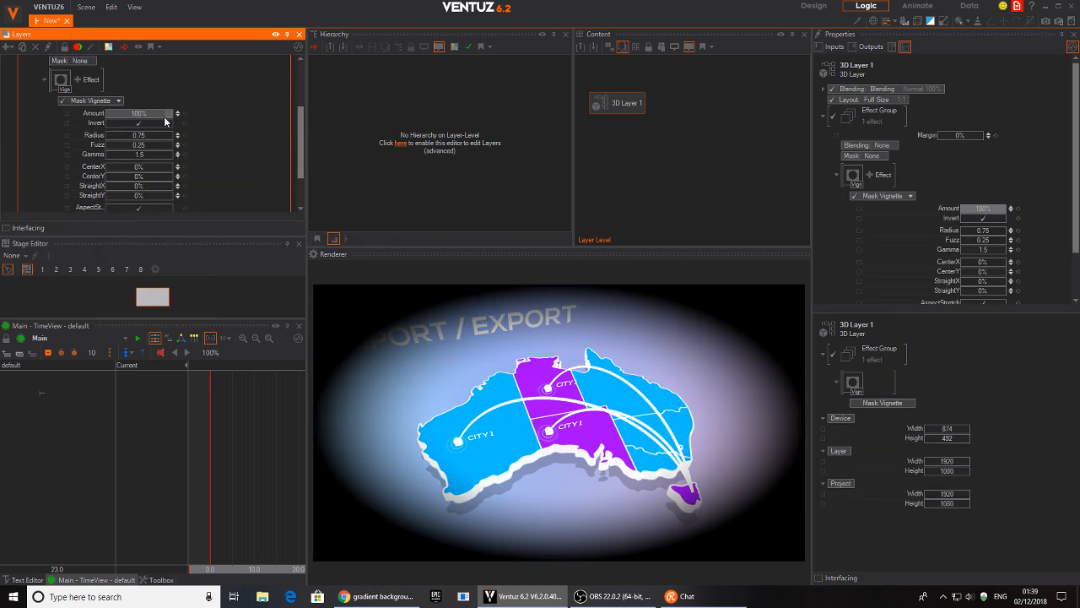
{"action": "left_click_drag", "start_coordinate": [165, 119], "coordinate": [112, 142]}
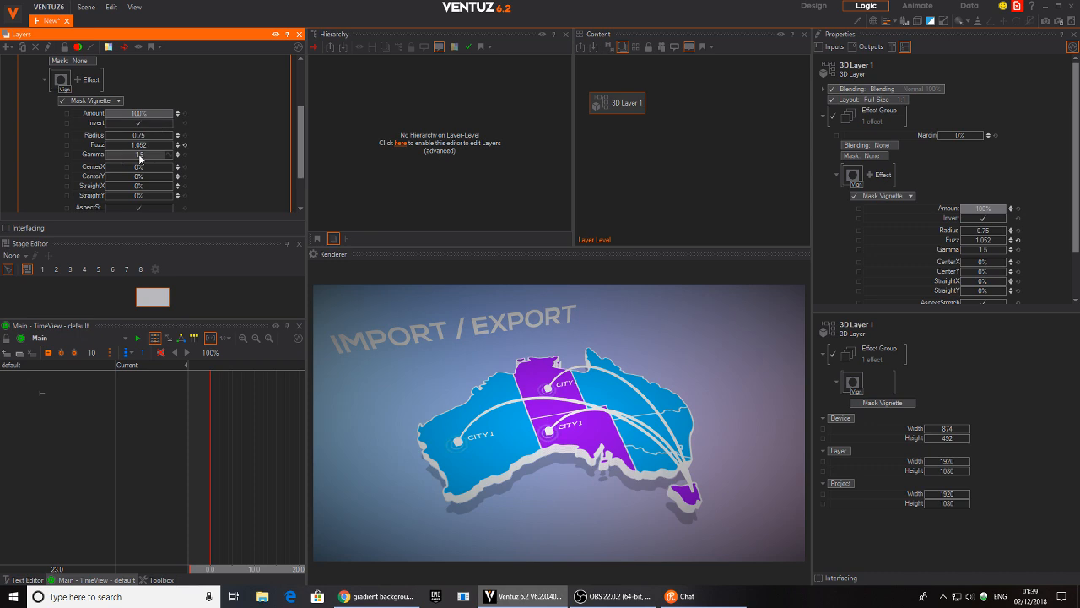
{"action": "left_click_drag", "start_coordinate": [142, 154], "coordinate": [159, 134]}
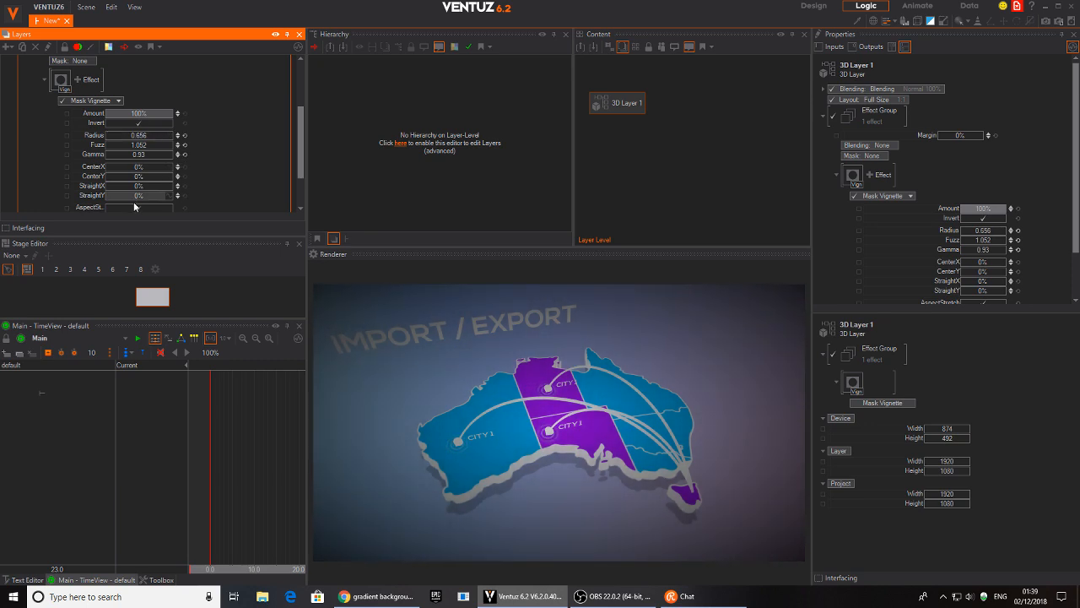
{"action": "scroll", "coordinate": [149, 111], "scroll_direction": "down", "scroll_amount": 1}
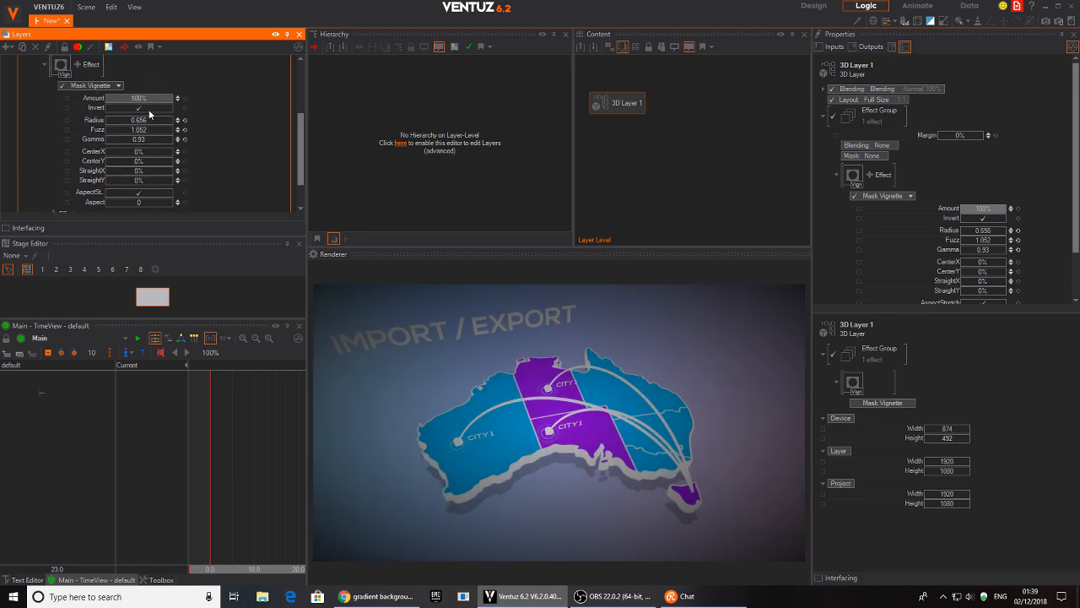
{"action": "left_click_drag", "start_coordinate": [139, 139], "coordinate": [159, 116]}
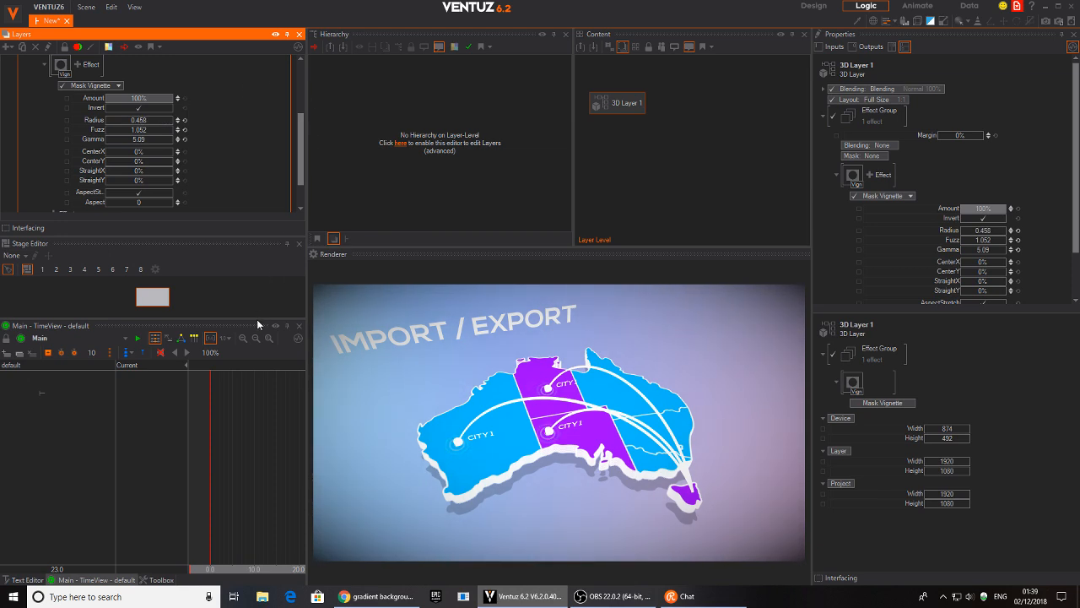
- Add a Glare effect alongside the Mask Vignette and raise its Threshold to about 0.98
{"action": "scroll", "coordinate": [97, 164], "scroll_direction": "up", "scroll_amount": 2}
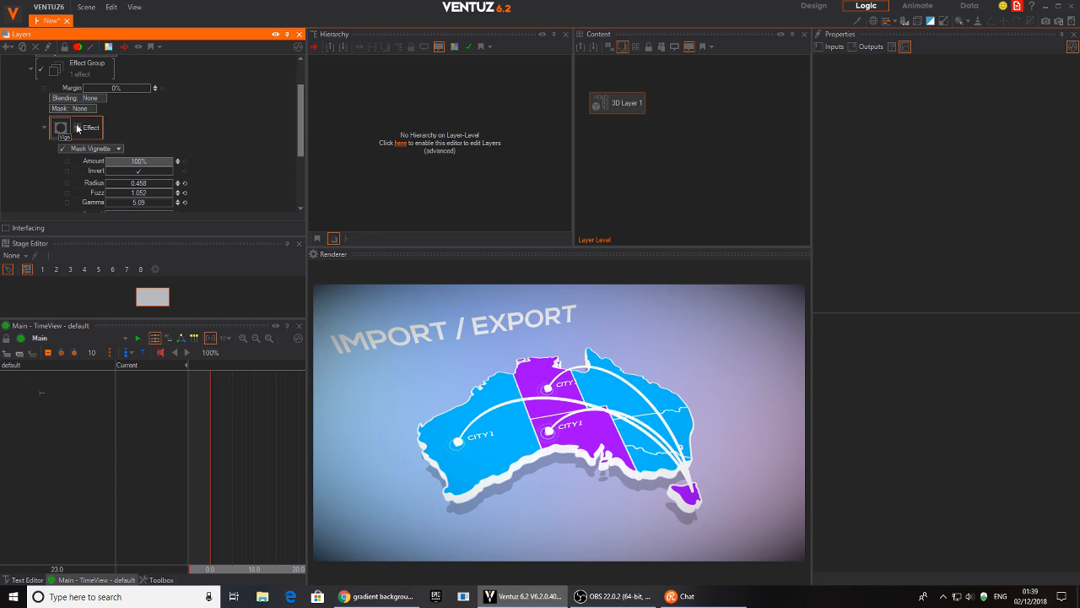
{"action": "left_click", "coordinate": [85, 128]}
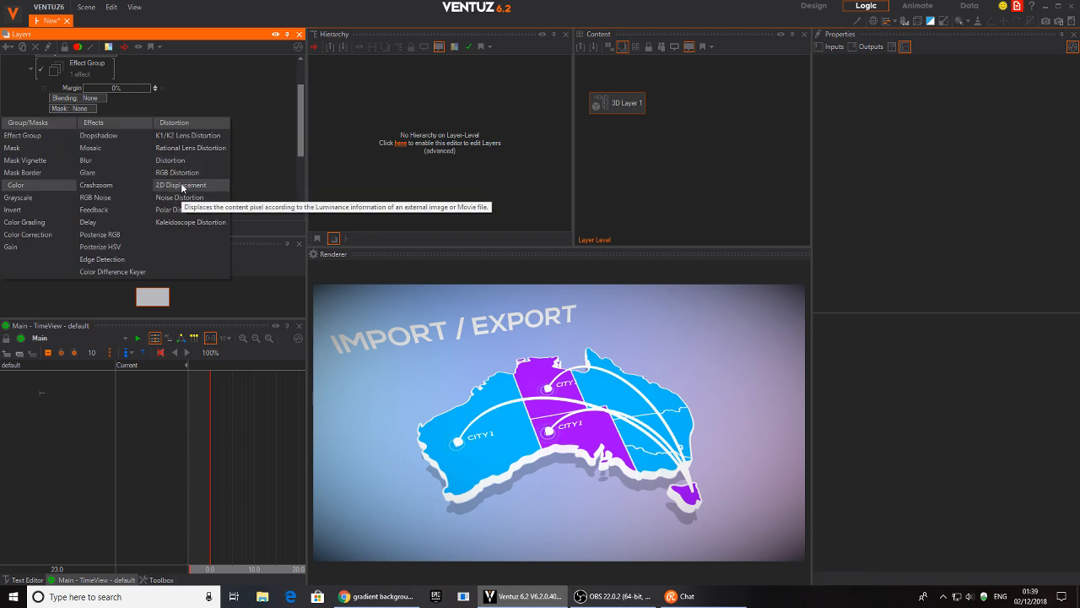
{"action": "left_click", "coordinate": [95, 175]}
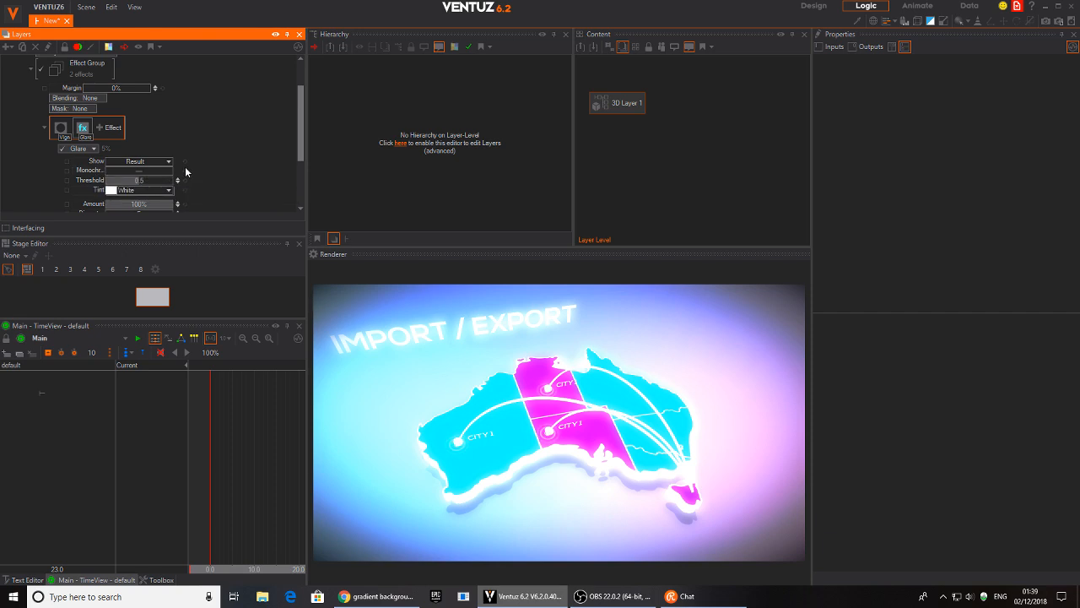
{"action": "scroll", "coordinate": [199, 169], "scroll_direction": "down", "scroll_amount": 1}
{"action": "mouse_move", "coordinate": [138, 140]}
{"action": "left_mouse_down"}
{"action": "mouse_move", "coordinate": [169, 134]}
{"action": "mouse_move", "coordinate": [158, 130]}
{"action": "left_mouse_up"}
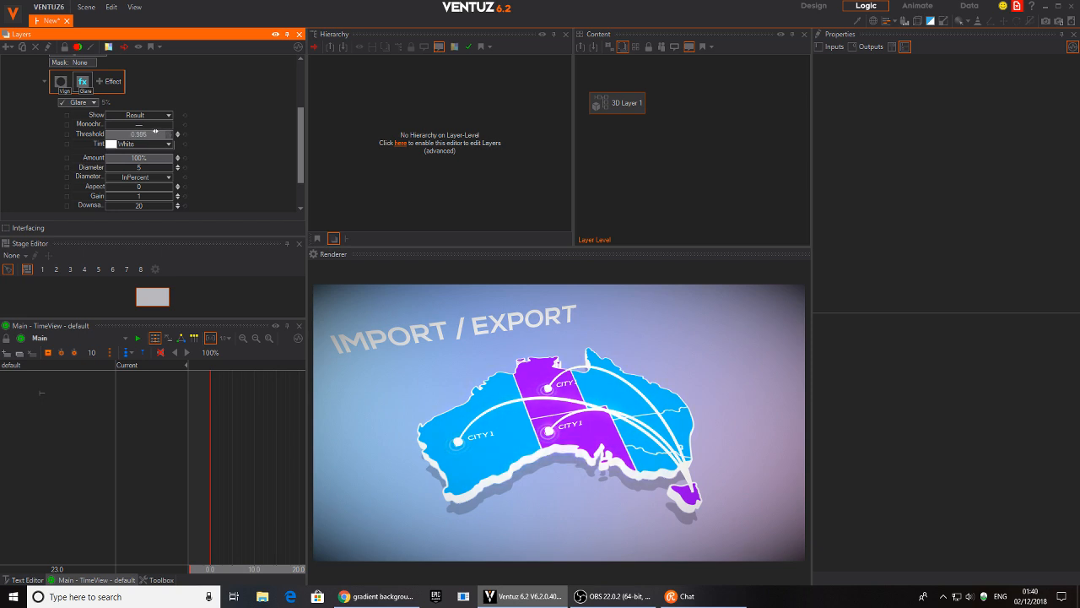
{"action": "mouse_move", "coordinate": [129, 131]}
{"action": "left_mouse_down"}
{"action": "mouse_move", "coordinate": [106, 131]}
{"action": "mouse_move", "coordinate": [139, 131]}
{"action": "left_mouse_up"}
{"action": "scroll", "coordinate": [201, 156], "scroll_direction": "up", "scroll_amount": 3}
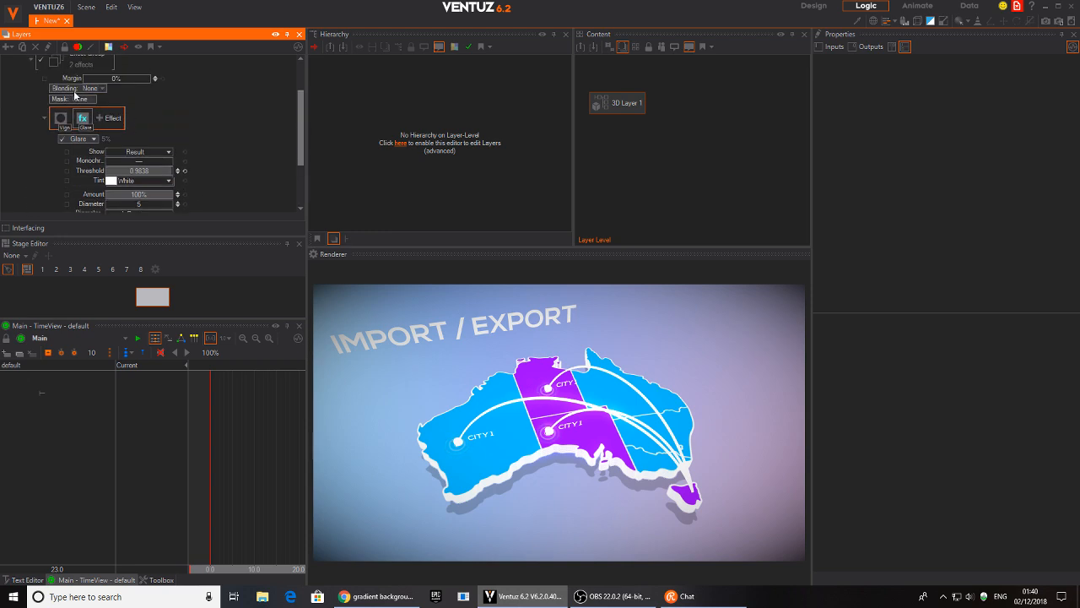
- Return to the 3D Layer 1 scene, open the ARROWS keyframe animation and play it from the start
{"action": "scroll", "coordinate": [36, 124], "scroll_direction": "up", "scroll_amount": 1}
{"action": "double_click", "coordinate": [36, 72]}
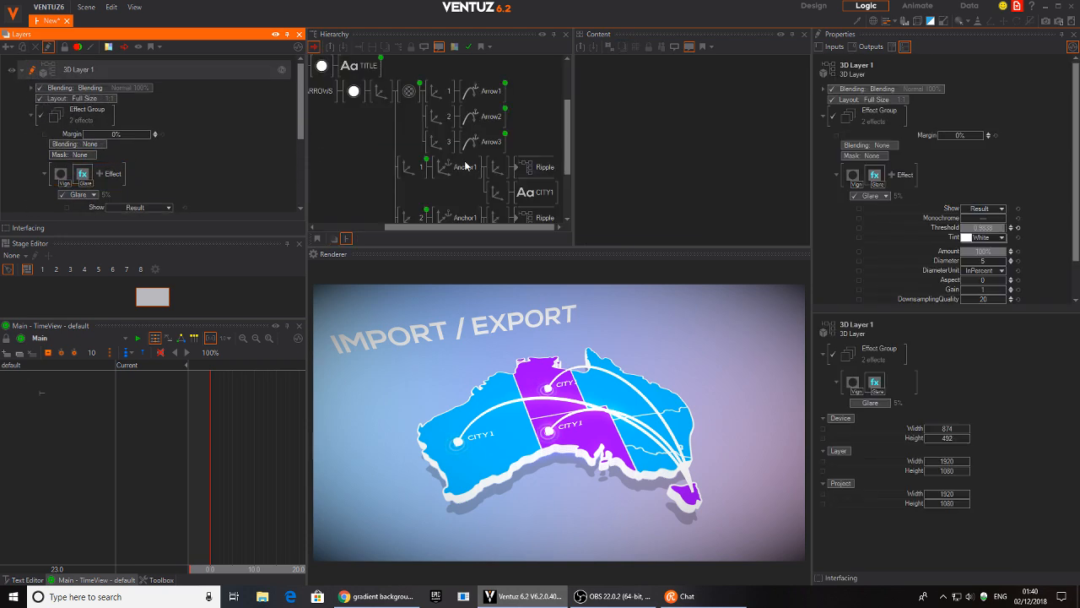
{"action": "left_click", "coordinate": [469, 91]}
{"action": "left_click", "coordinate": [703, 137]}
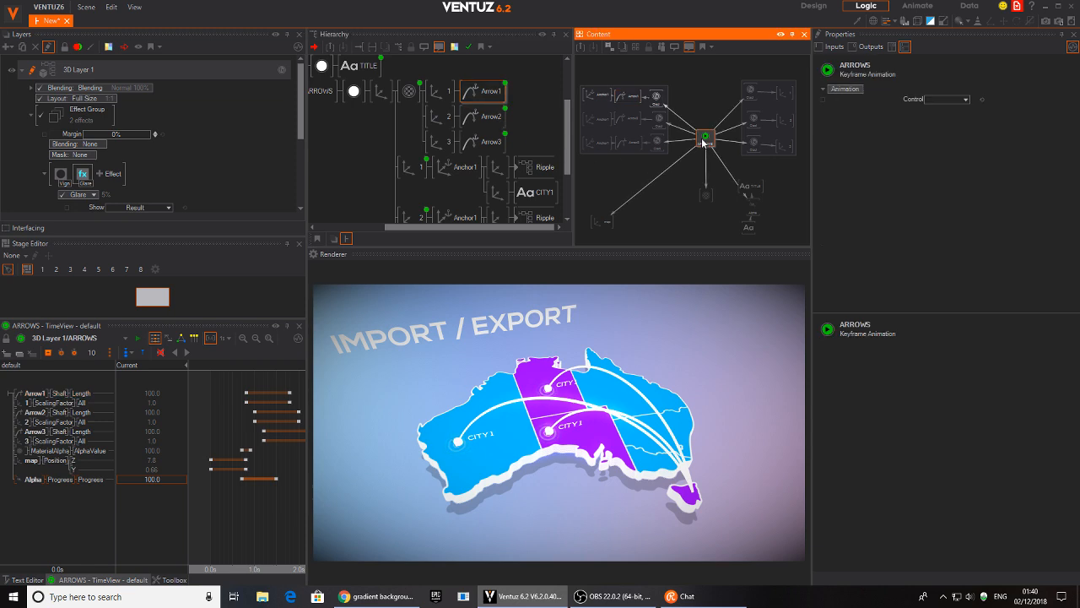
{"action": "left_click", "coordinate": [210, 530]}
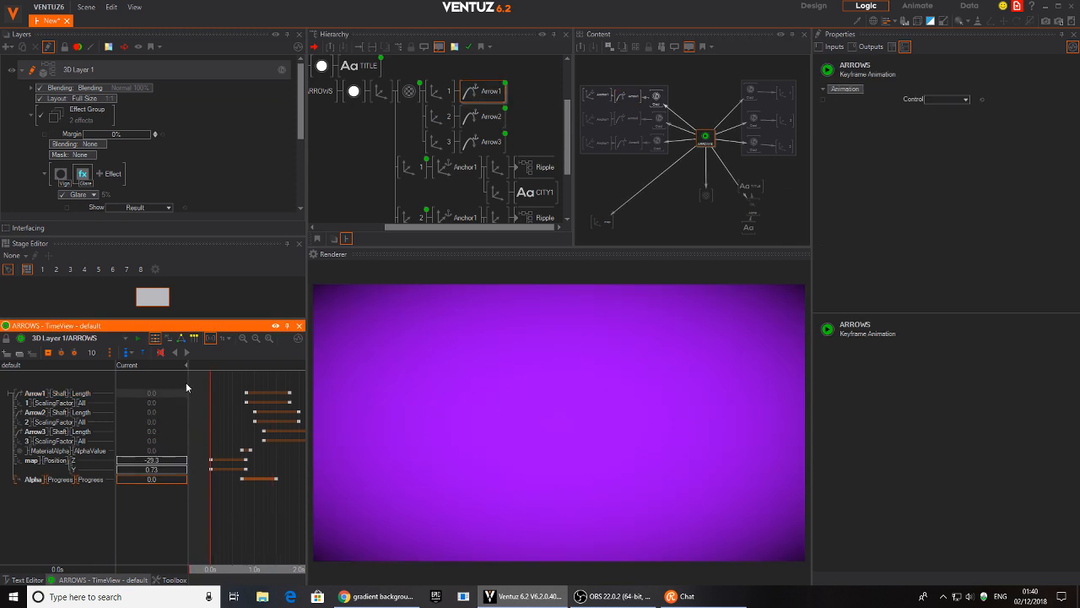
{"action": "left_click", "coordinate": [188, 352]}
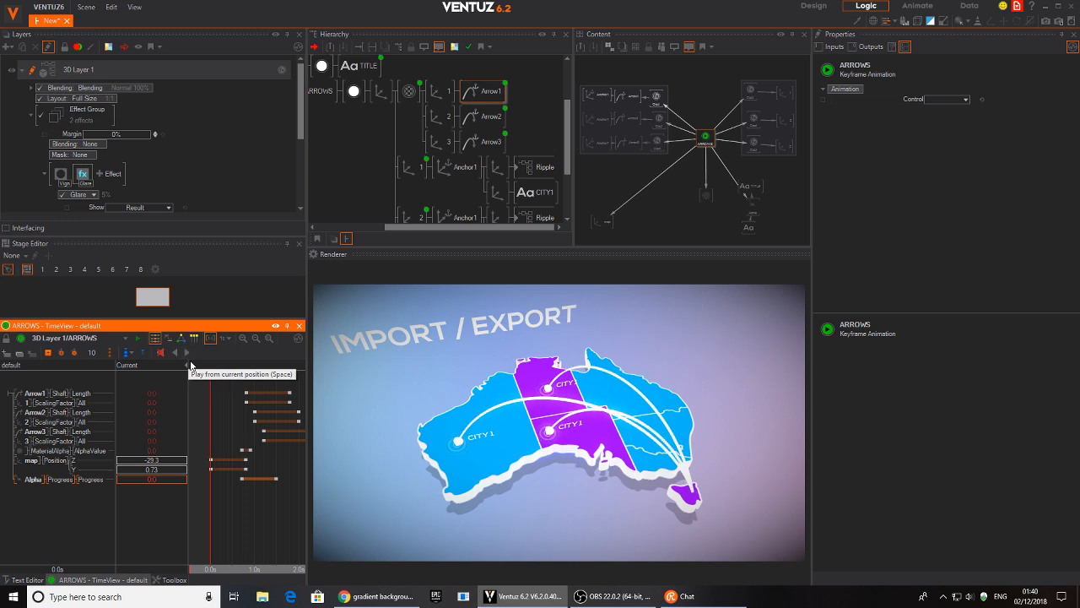
- Drive the map axis's Z rotation with a HalfSine oscillator, setting Min to -31, Max to 39.3 and Duration to 30.1 s
{"action": "left_click", "coordinate": [346, 240]}
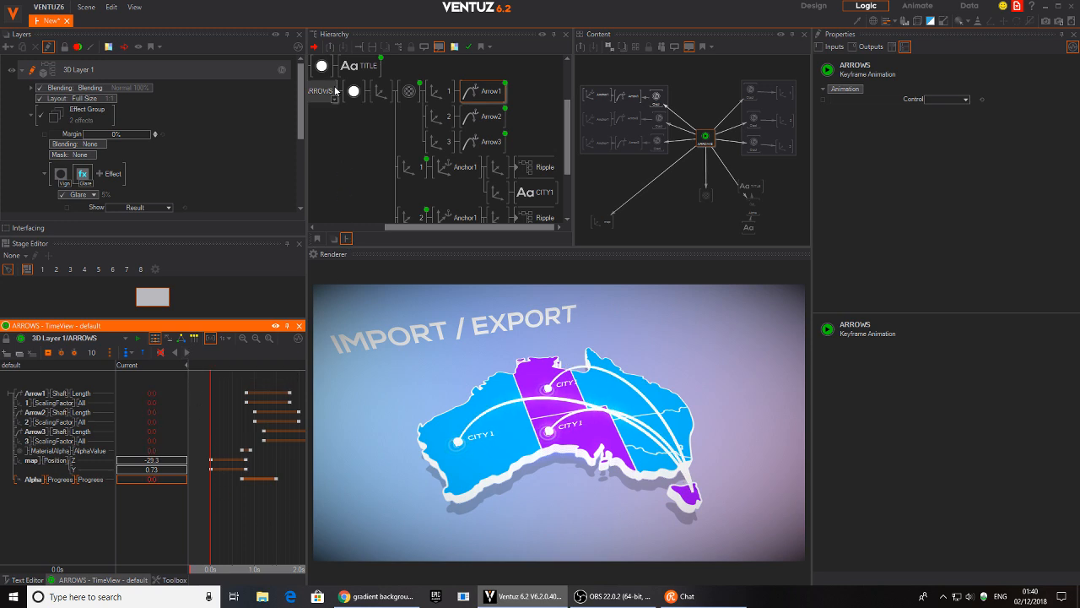
{"action": "left_click", "coordinate": [359, 98]}
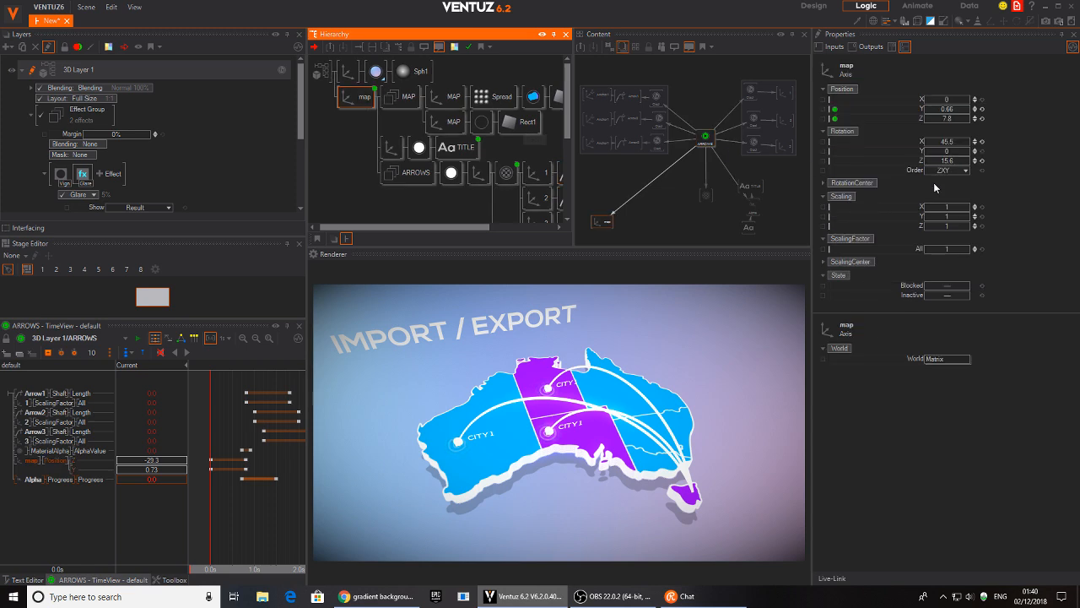
{"action": "left_click", "coordinate": [947, 159]}
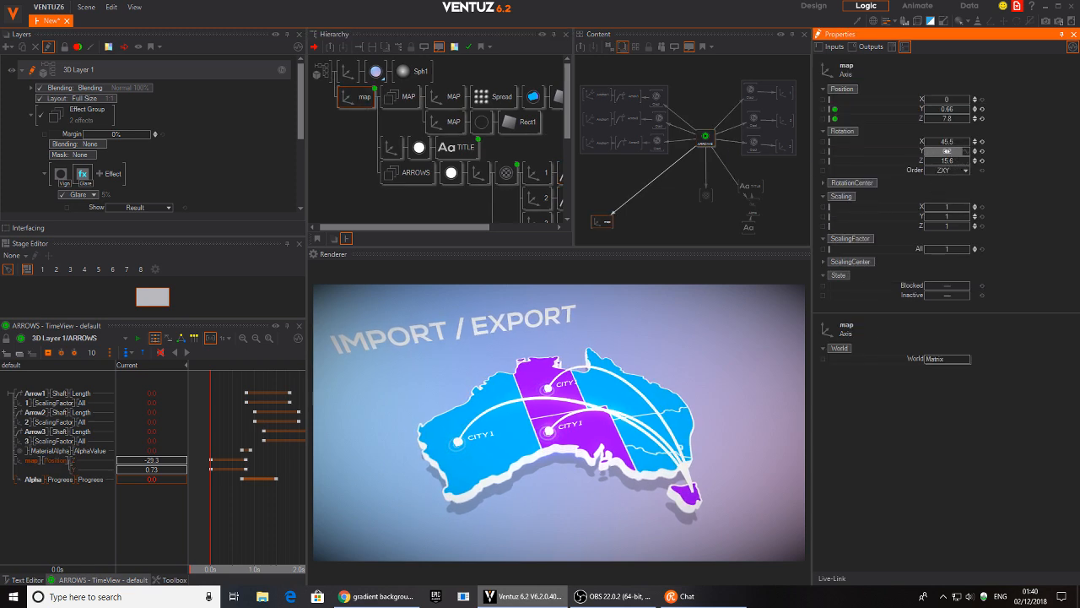
{"action": "mouse_move", "coordinate": [954, 166]}
{"action": "left_mouse_down"}
{"action": "mouse_move", "coordinate": [925, 158]}
{"action": "mouse_move", "coordinate": [959, 160]}
{"action": "left_mouse_up"}
{"action": "left_click", "coordinate": [971, 162]}
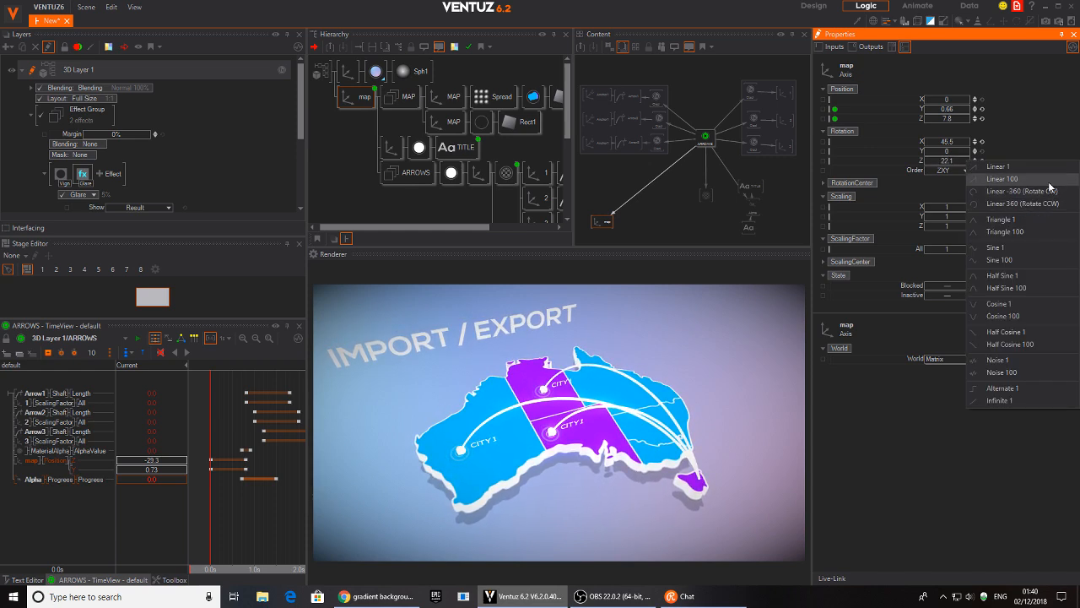
{"action": "left_click", "coordinate": [1026, 288]}
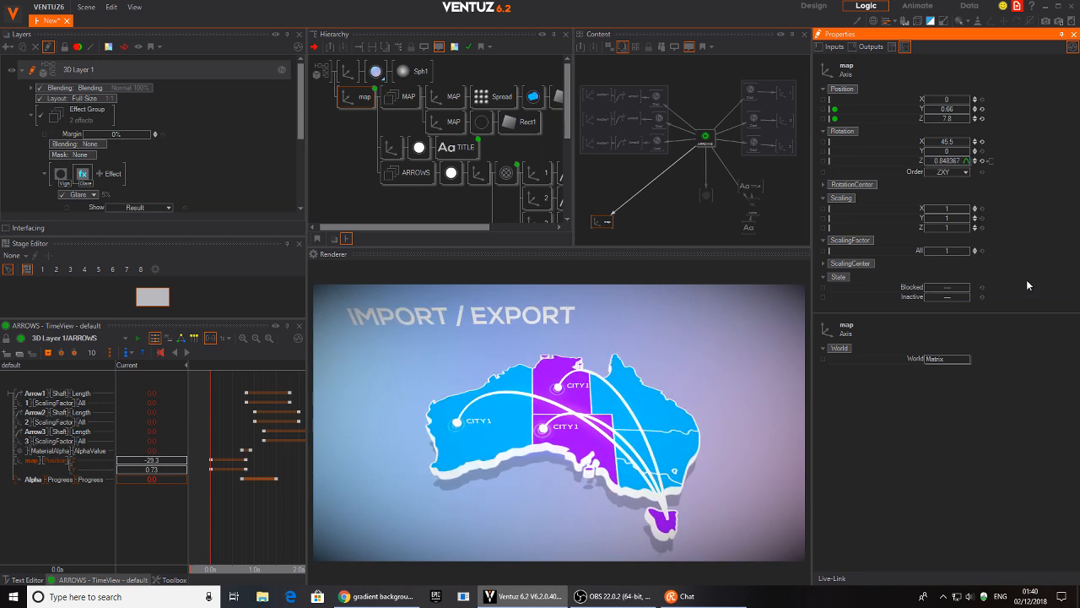
{"action": "left_click", "coordinate": [966, 162]}
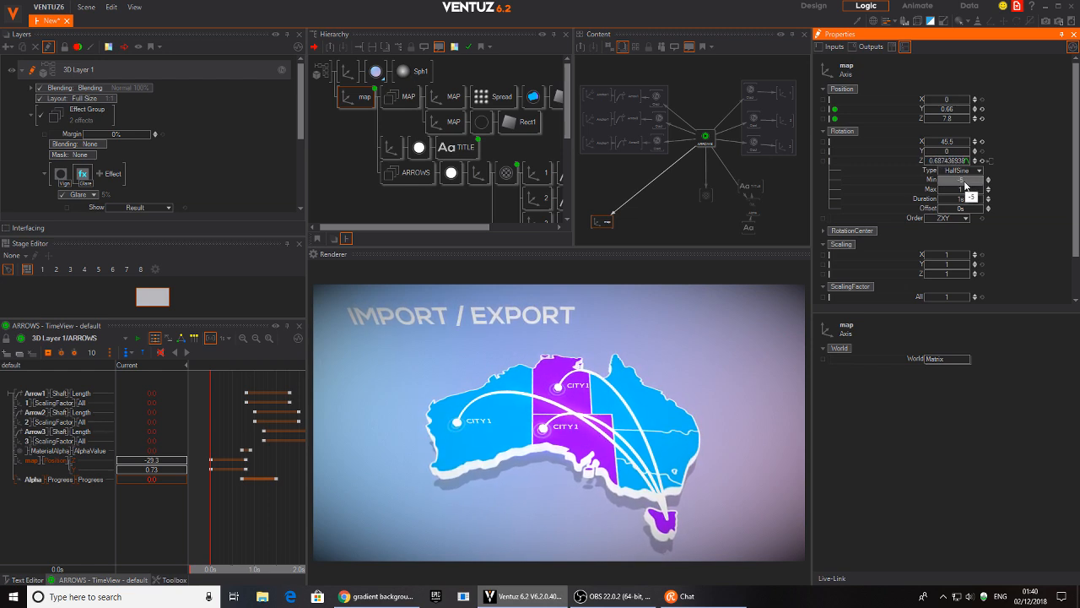
{"action": "left_click_drag", "start_coordinate": [952, 194], "coordinate": [983, 202]}
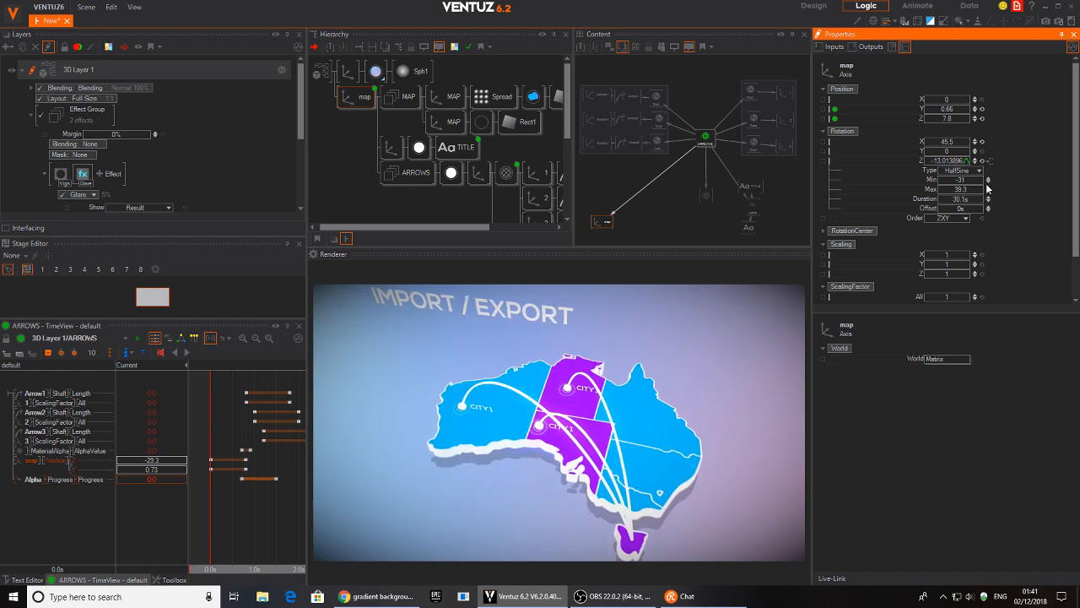
- Insert a Billboard node into the title branch, between the title's axis and its material
{"action": "left_click", "coordinate": [387, 150]}
{"action": "type", "text": "b"}
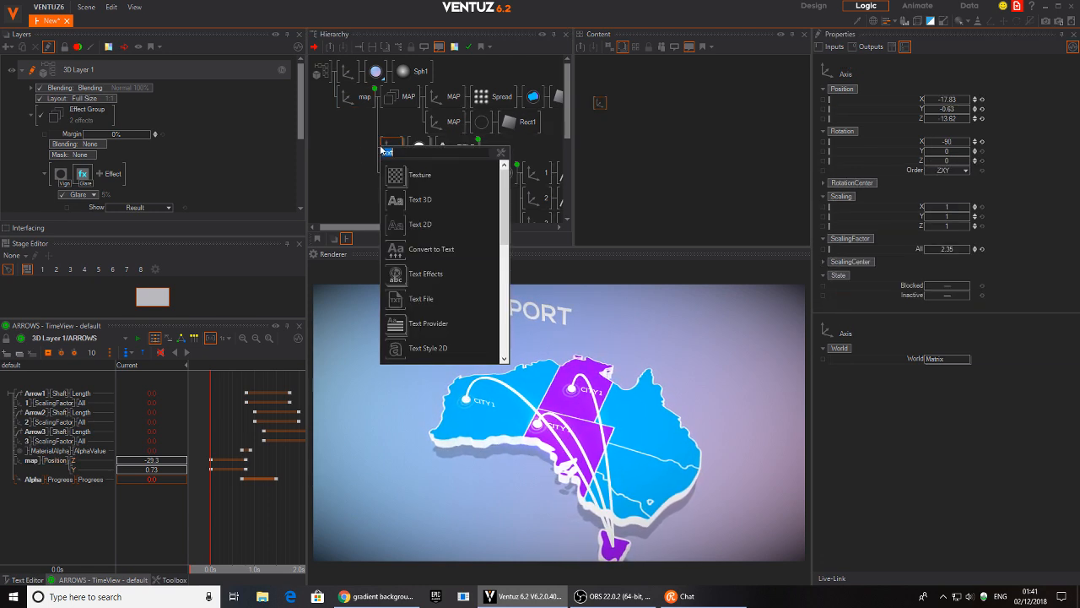
{"action": "type", "text": "il"}
{"action": "left_click_drag", "start_coordinate": [422, 181], "coordinate": [390, 152]}
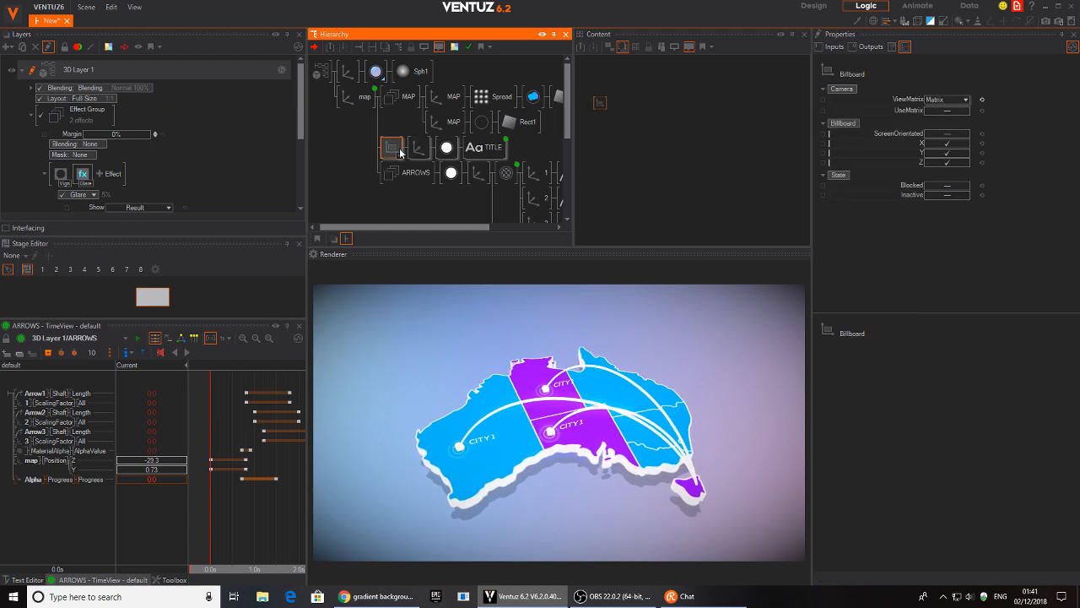
{"action": "left_click_drag", "start_coordinate": [445, 154], "coordinate": [429, 162]}
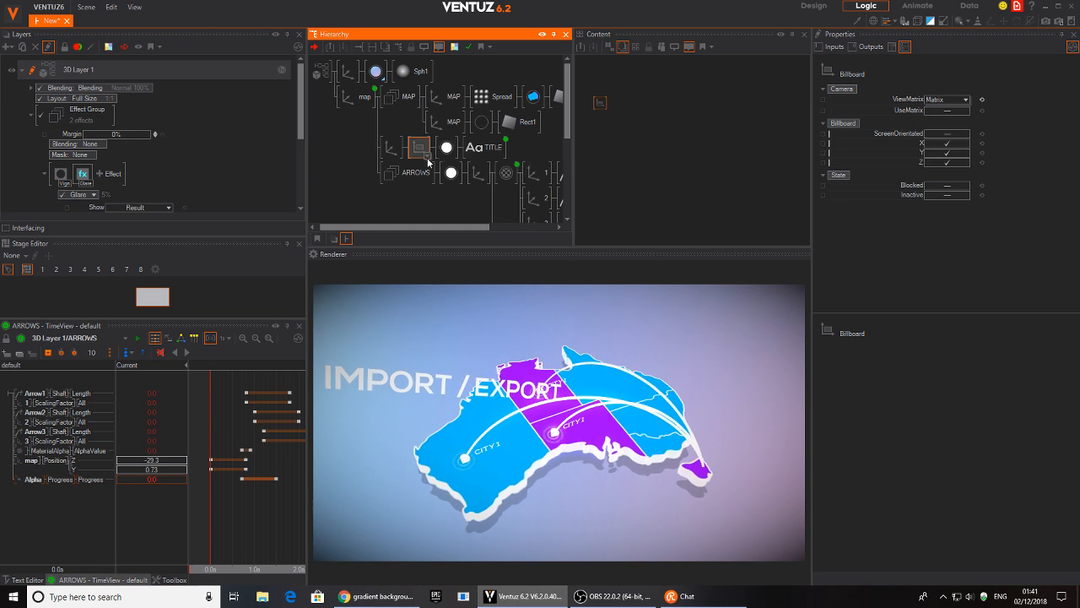
- Try switching the Billboard's X, Y and Z axis options on and off to correct the title's orientation
{"action": "left_click", "coordinate": [949, 153]}
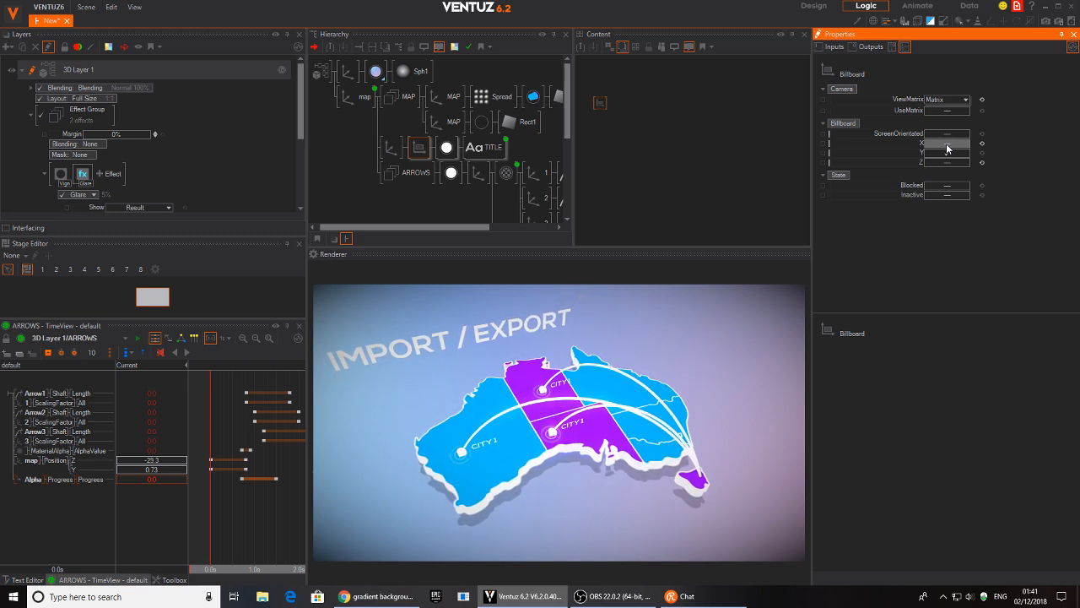
{"action": "left_click", "coordinate": [946, 144]}
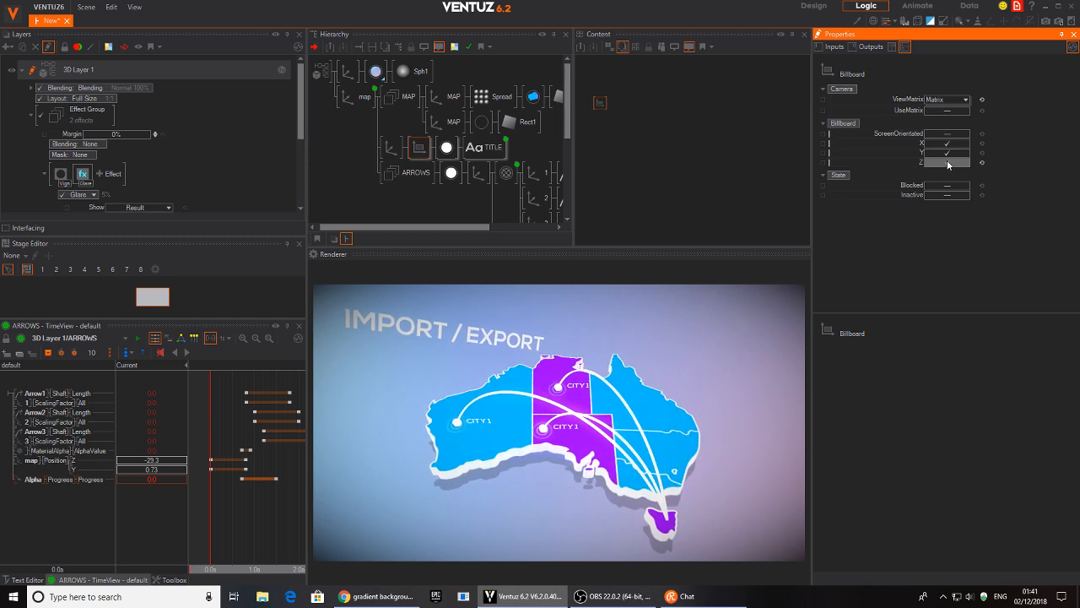
{"action": "left_click", "coordinate": [947, 154]}
{"action": "left_click", "coordinate": [949, 144]}
- Delete the Billboard node from the title branch and select the title's axis
{"action": "left_click", "coordinate": [425, 145]}
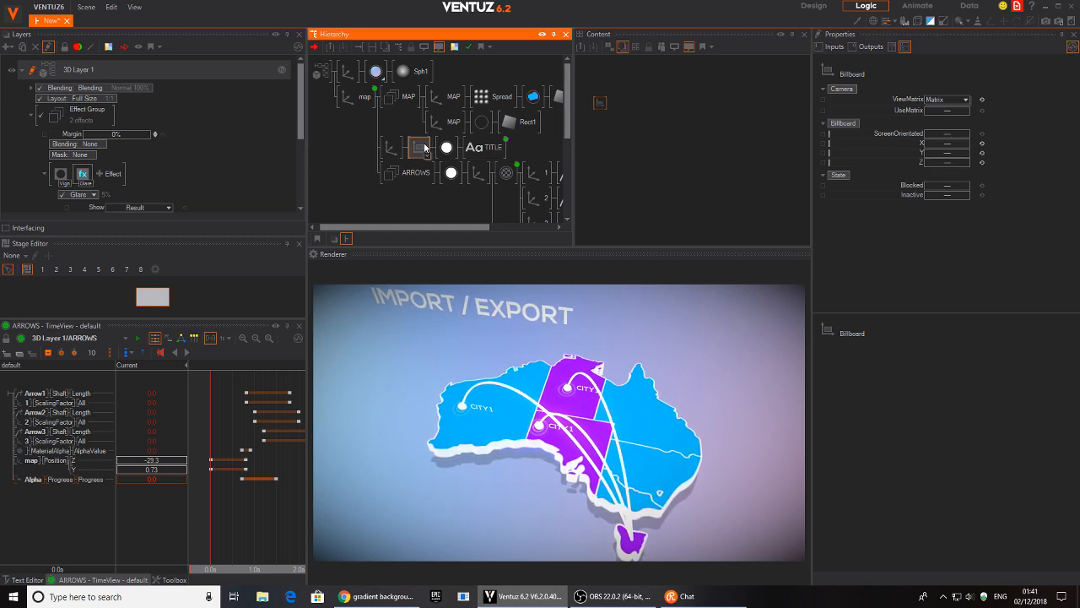
{"action": "key", "text": "Delete"}
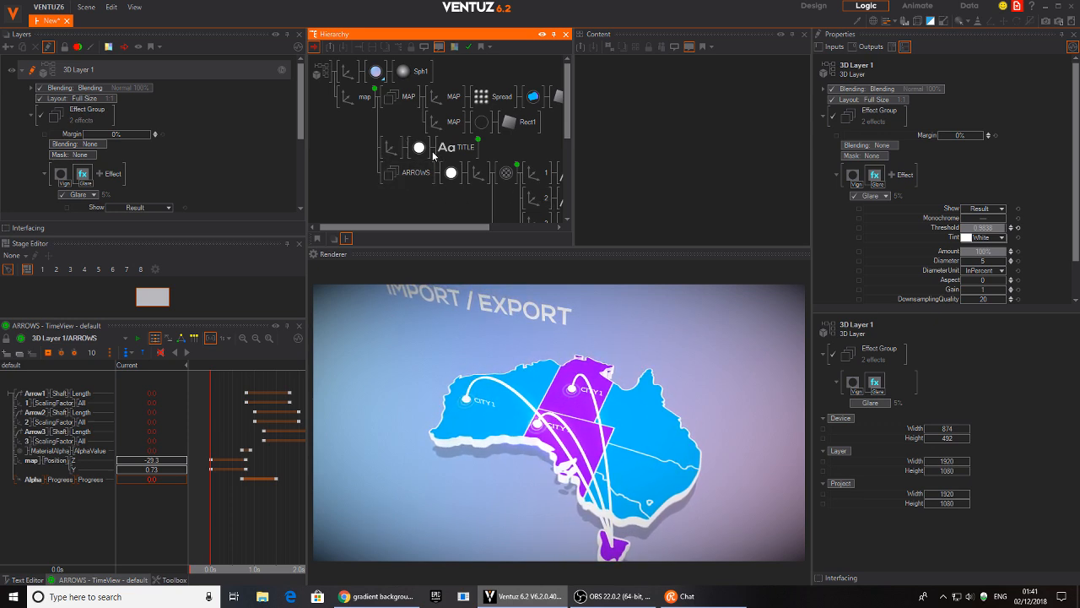
{"action": "left_click", "coordinate": [387, 146]}
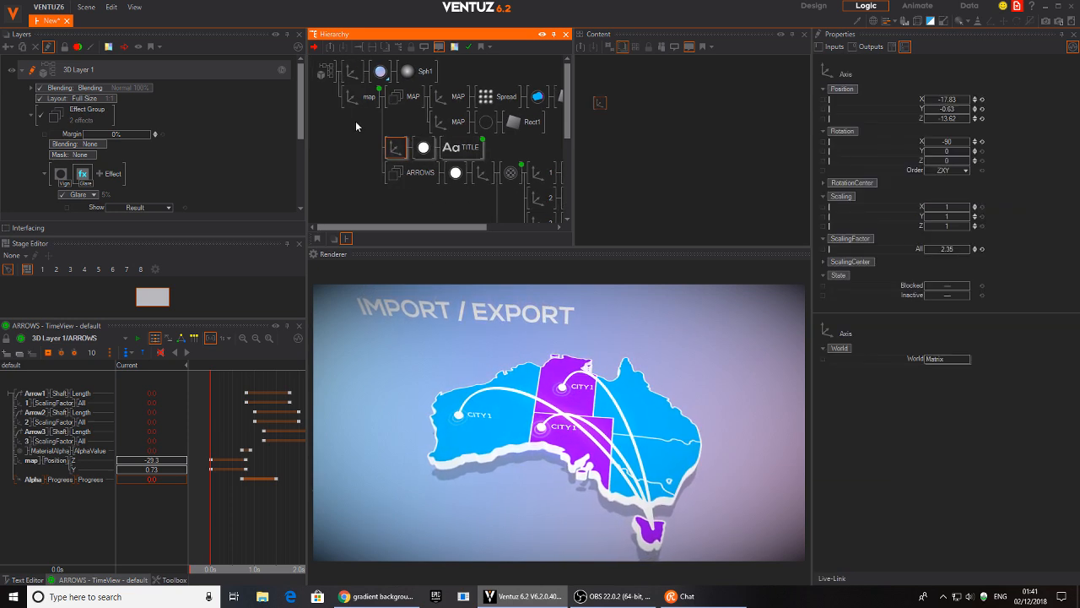
- Set the map axis's X position to 0.94 and lengthen its Z rotation oscillator Duration to about 51.8 s
{"action": "left_click", "coordinate": [361, 97]}
{"action": "left_click_drag", "start_coordinate": [947, 99], "coordinate": [926, 99]}
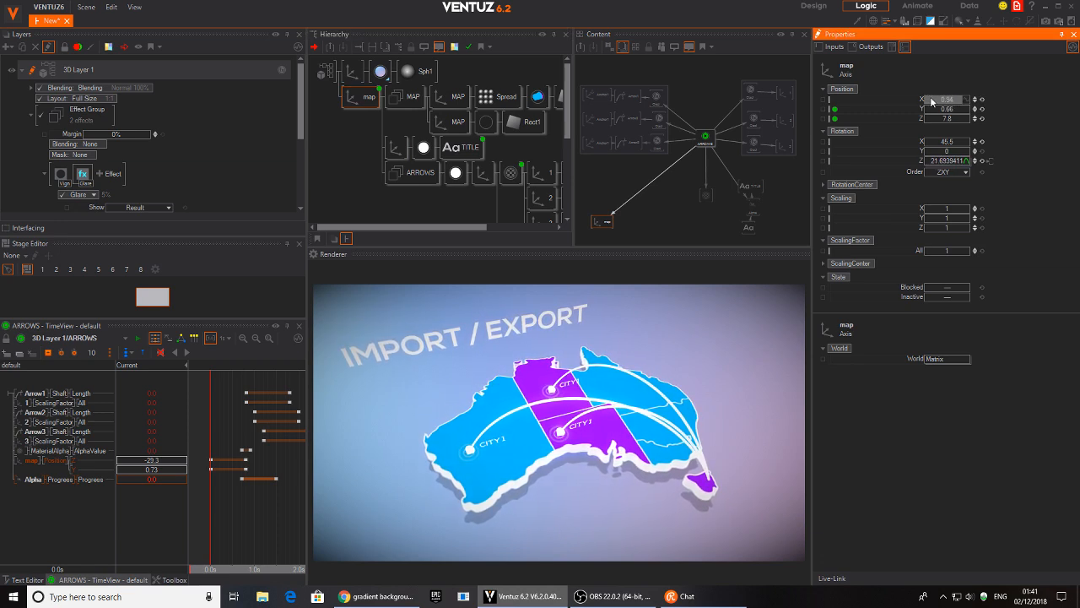
{"action": "left_click", "coordinate": [363, 94]}
{"action": "left_click", "coordinate": [966, 162]}
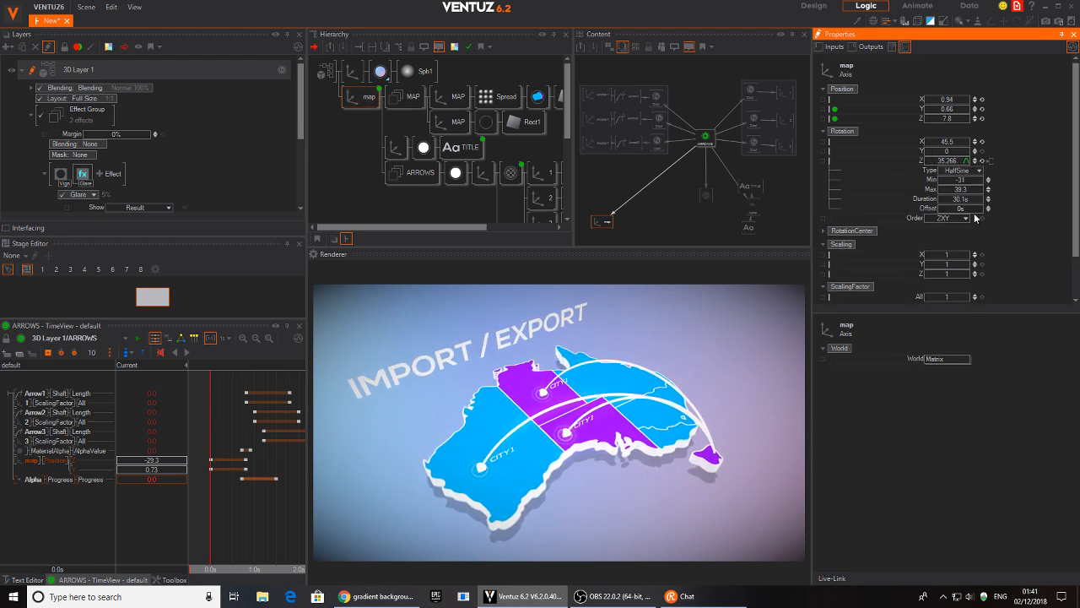
{"action": "left_click_drag", "start_coordinate": [967, 203], "coordinate": [983, 196]}
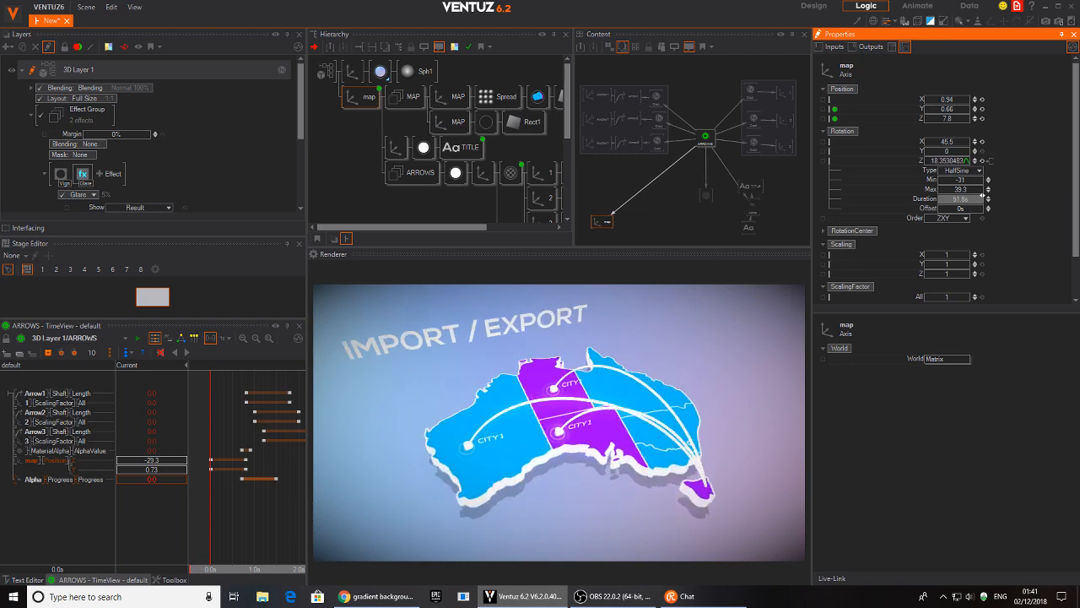
- Select the ARROWS keyframe animation and check it in its timeline
{"action": "left_click", "coordinate": [704, 136]}
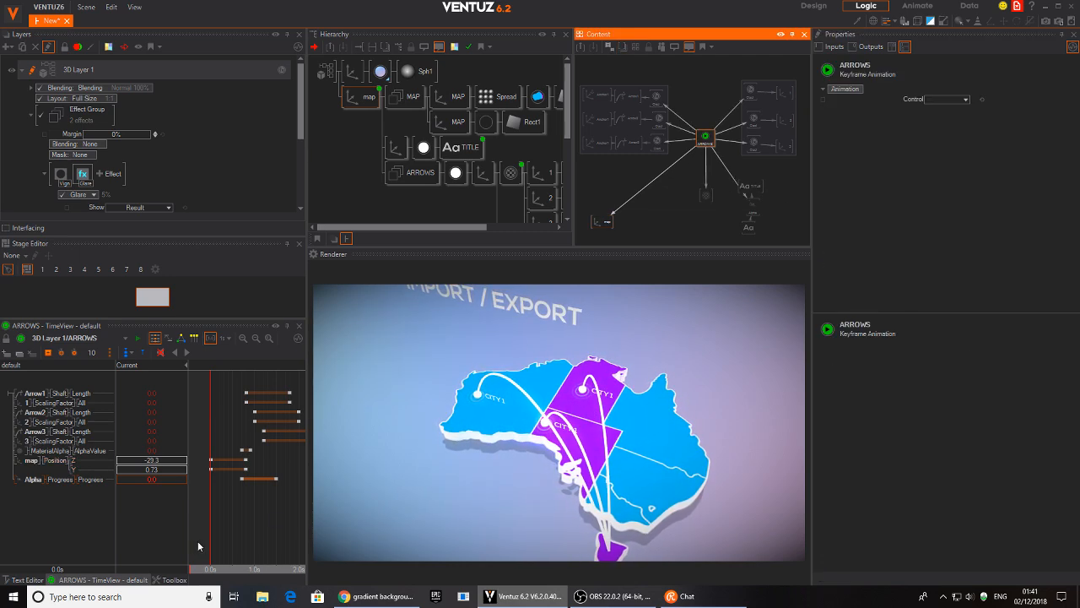
{"action": "left_click", "coordinate": [225, 537]}
{"action": "left_click", "coordinate": [186, 353]}
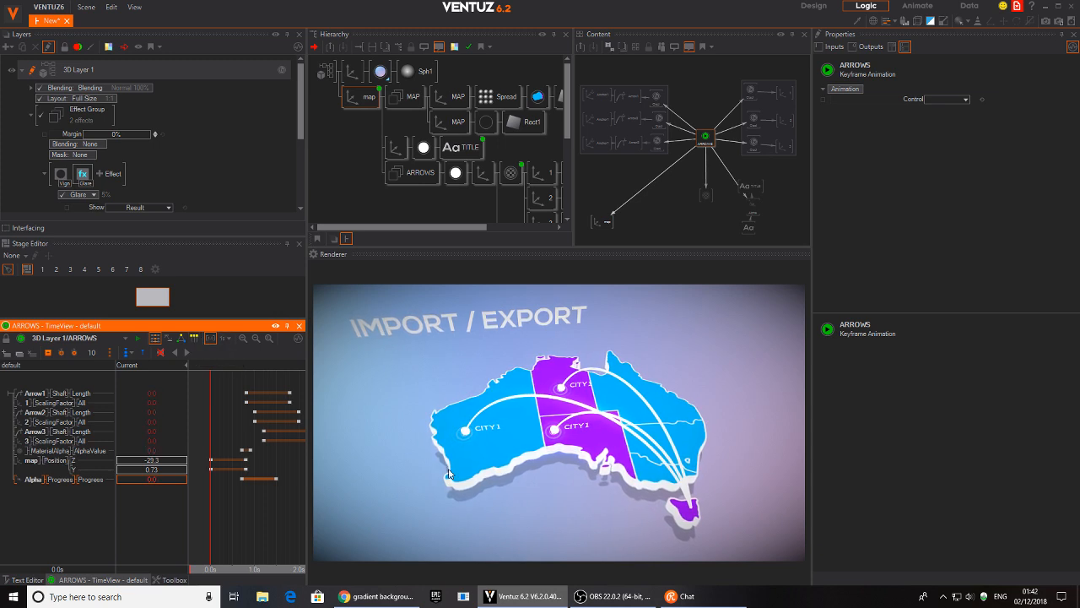
- Rotate the background sphere's axis to X -8, Y -23 and Z -88
{"action": "left_click", "coordinate": [353, 71]}
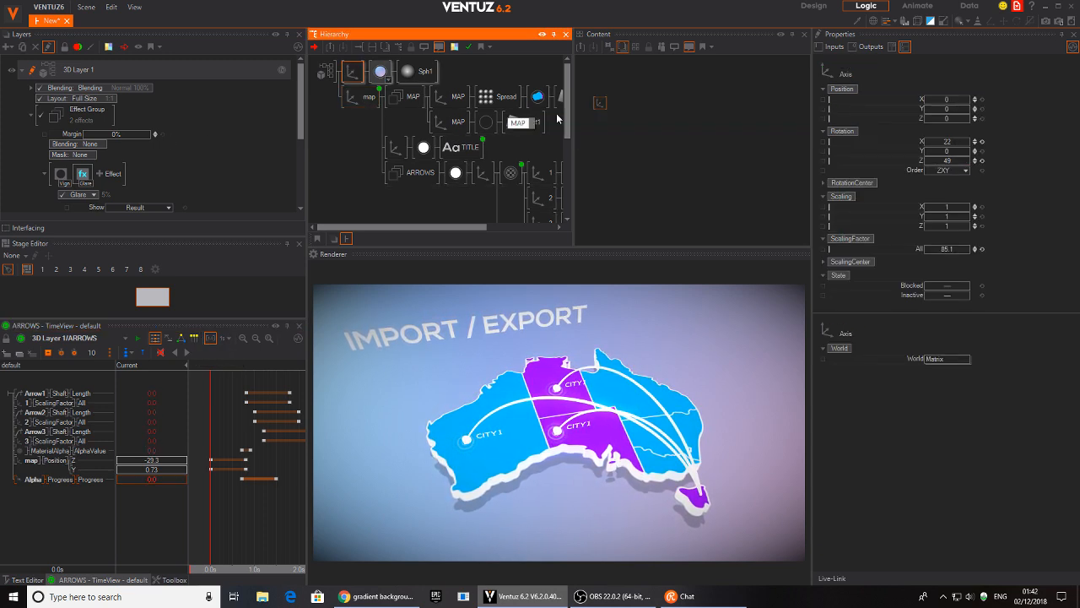
{"action": "left_click", "coordinate": [944, 142]}
{"action": "mouse_move", "coordinate": [944, 143]}
{"action": "left_mouse_down"}
{"action": "mouse_move", "coordinate": [928, 141]}
{"action": "mouse_move", "coordinate": [957, 141]}
{"action": "mouse_move", "coordinate": [924, 148]}
{"action": "mouse_move", "coordinate": [968, 154]}
{"action": "mouse_move", "coordinate": [923, 159]}
{"action": "mouse_move", "coordinate": [946, 160]}
{"action": "mouse_move", "coordinate": [949, 142]}
{"action": "mouse_move", "coordinate": [927, 141]}
{"action": "mouse_move", "coordinate": [946, 147]}
{"action": "left_mouse_up"}
{"action": "mouse_move", "coordinate": [931, 142]}
{"action": "left_mouse_down"}
{"action": "mouse_move", "coordinate": [947, 140]}
{"action": "mouse_move", "coordinate": [935, 138]}
{"action": "left_mouse_up"}
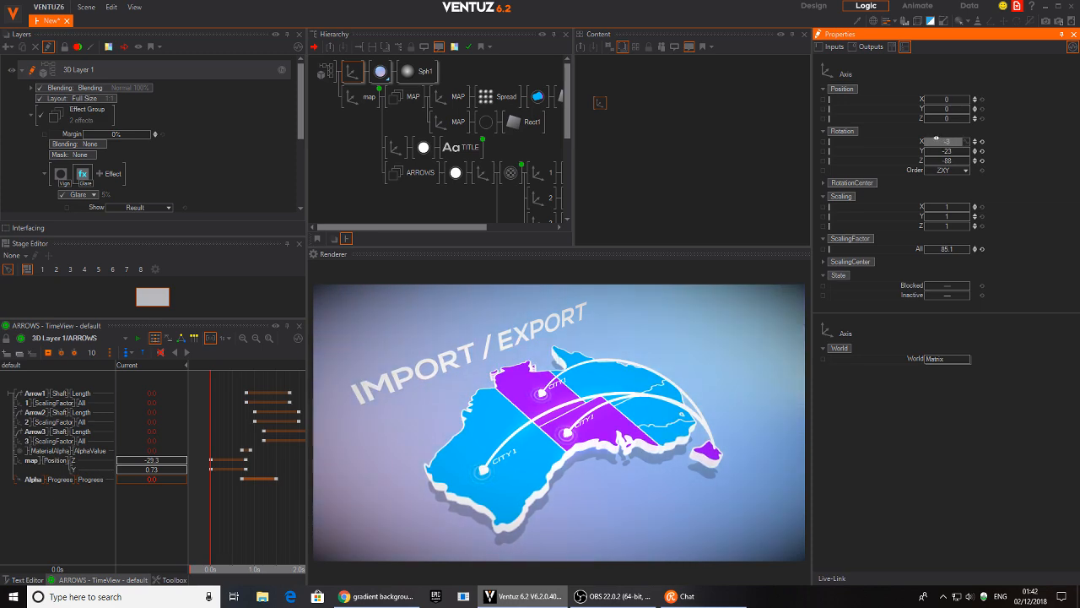
- Save the scene as MAP_test in the Scenes folder and close it
{"action": "left_click", "coordinate": [86, 7]}
{"action": "left_click", "coordinate": [106, 83]}
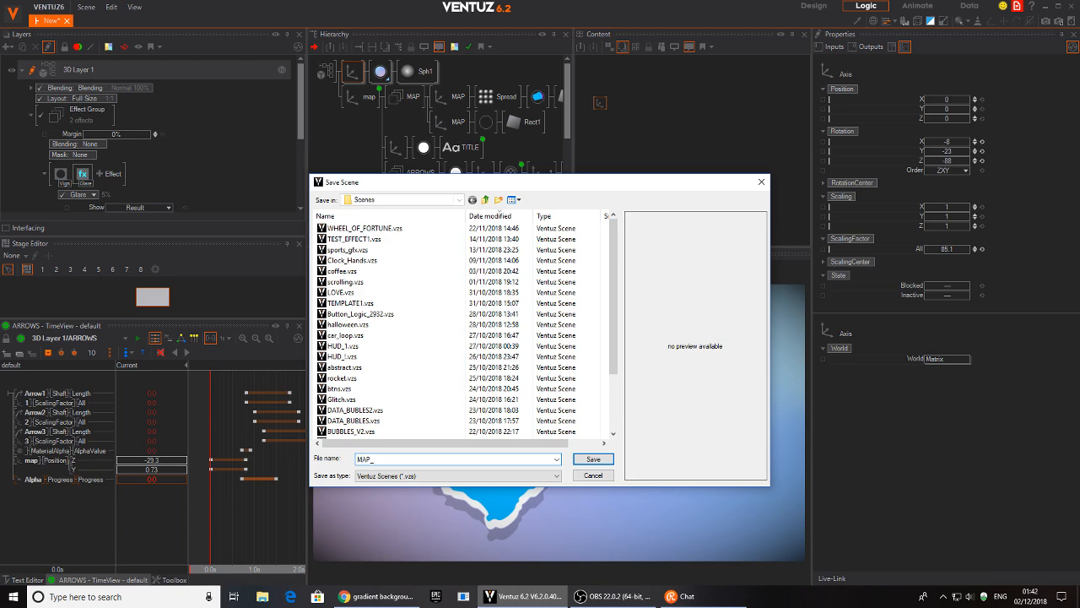
{"action": "key", "text": "Return"}
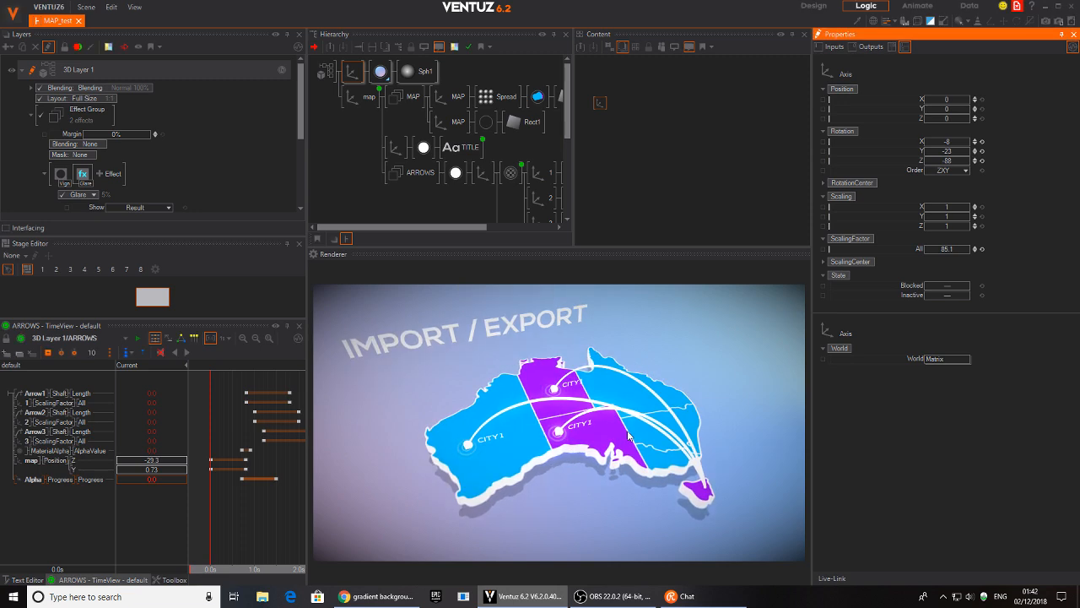
{"action": "left_click", "coordinate": [78, 20]}
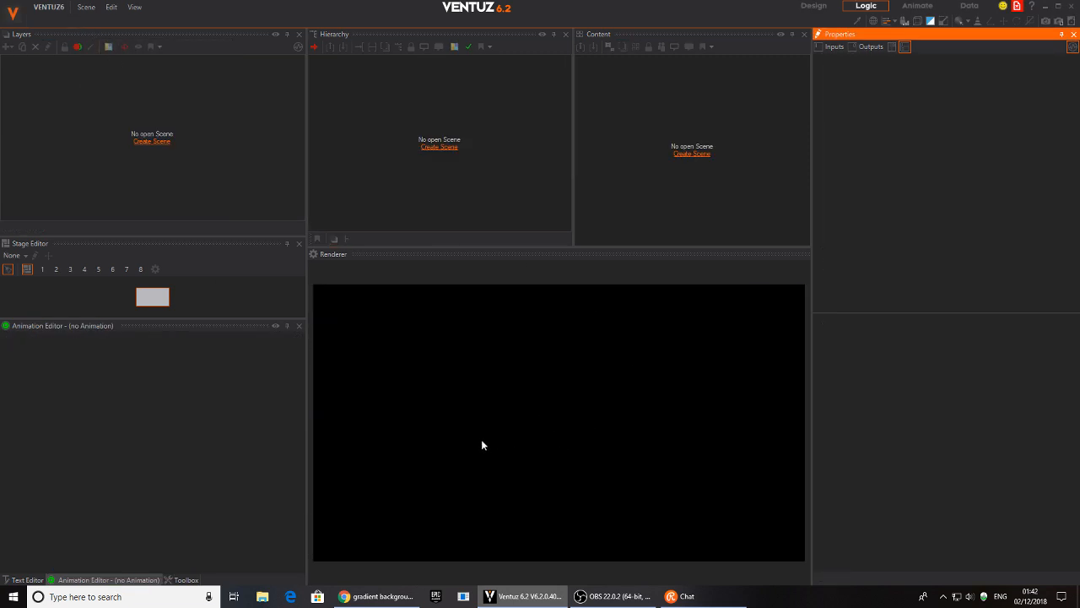
- Look through the Toolbox's World and VR/AR nodes, including the Draw Tracked Device variants
{"action": "left_click", "coordinate": [185, 579]}
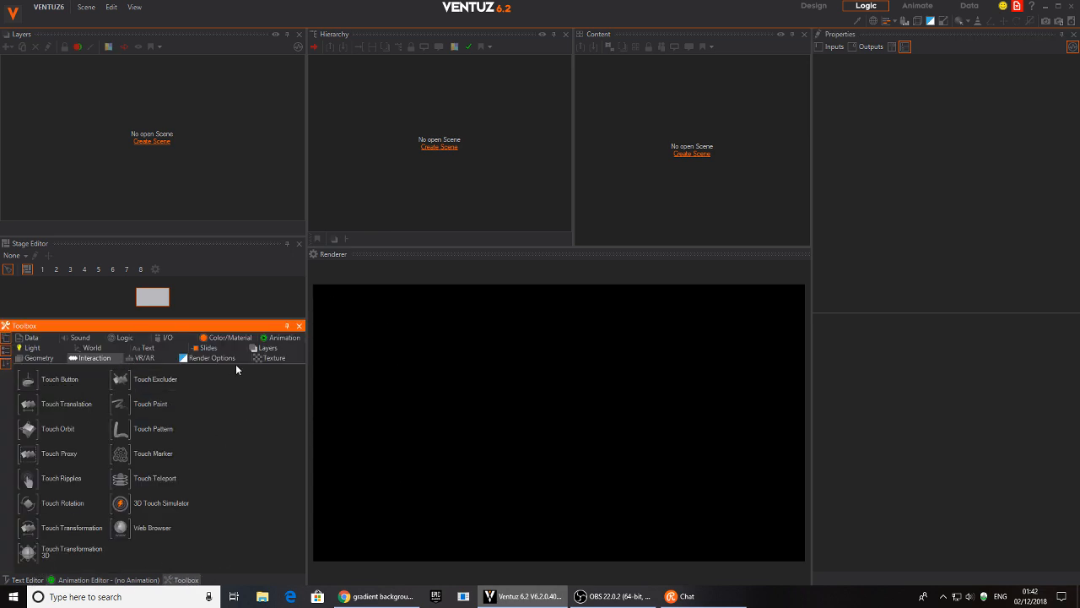
{"action": "left_click", "coordinate": [84, 348]}
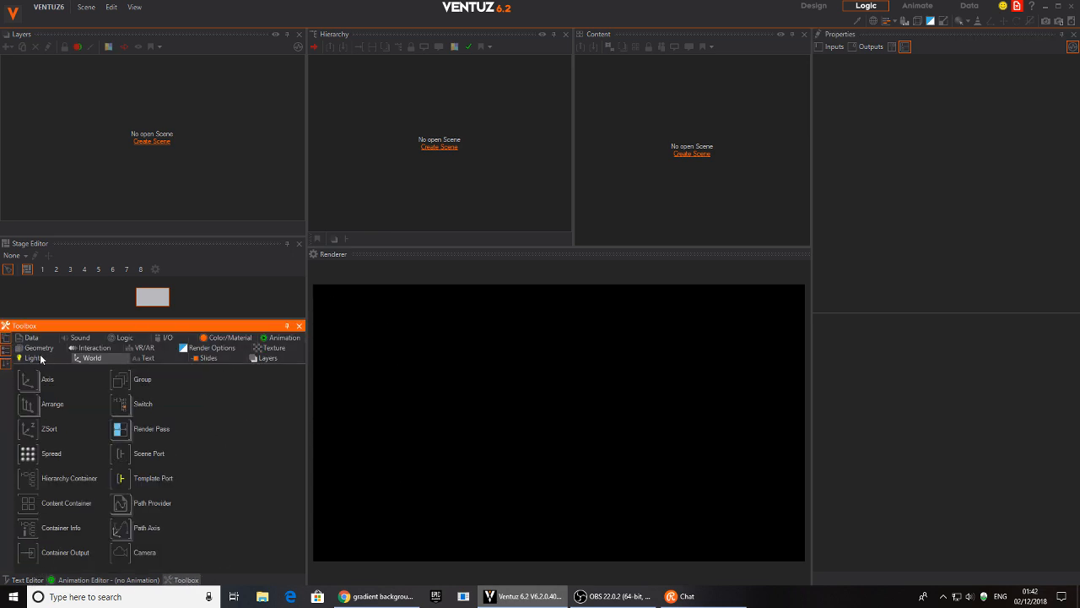
{"action": "left_click", "coordinate": [138, 349]}
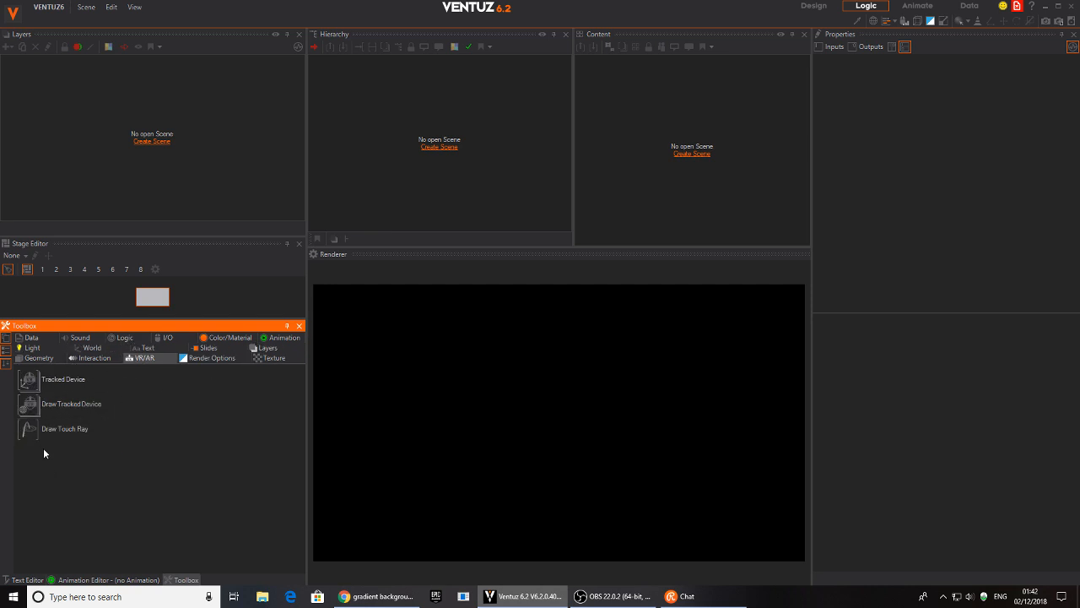
{"action": "left_click", "coordinate": [29, 409]}
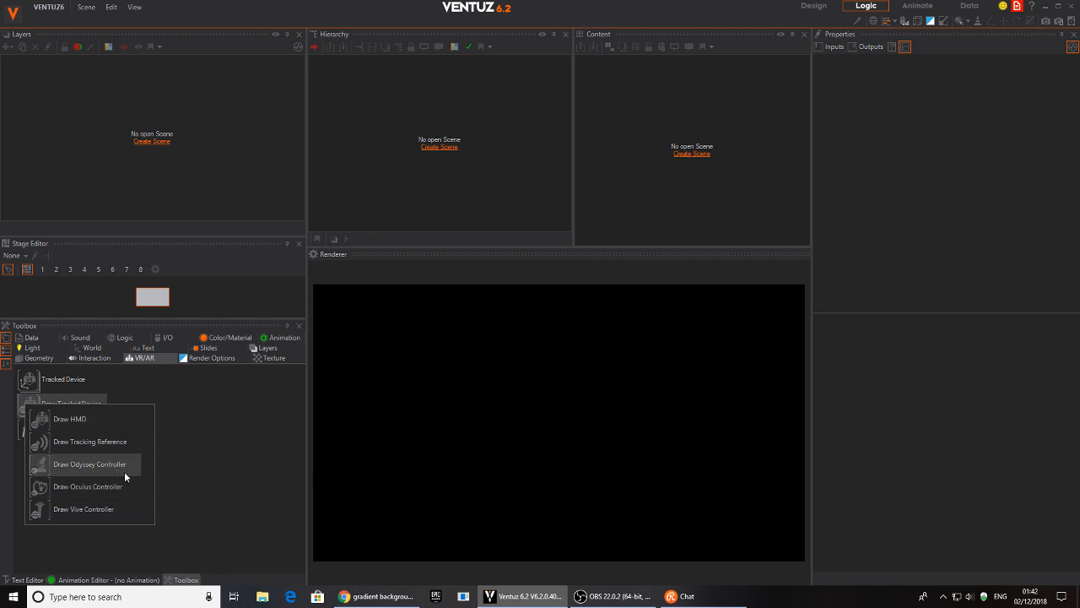
{"action": "left_click", "coordinate": [182, 401]}
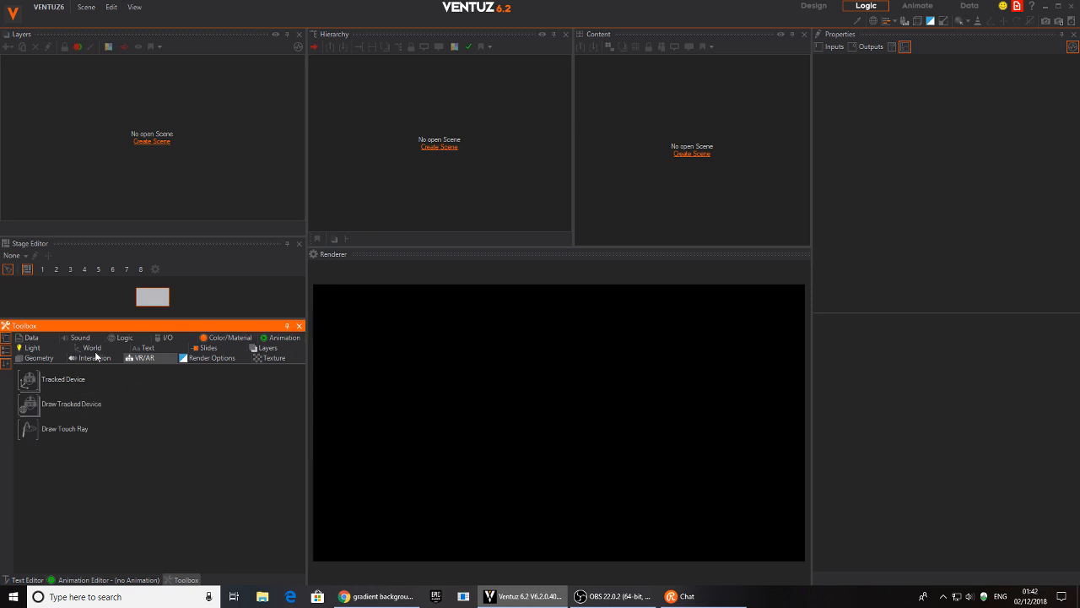
{"action": "left_click", "coordinate": [91, 348]}
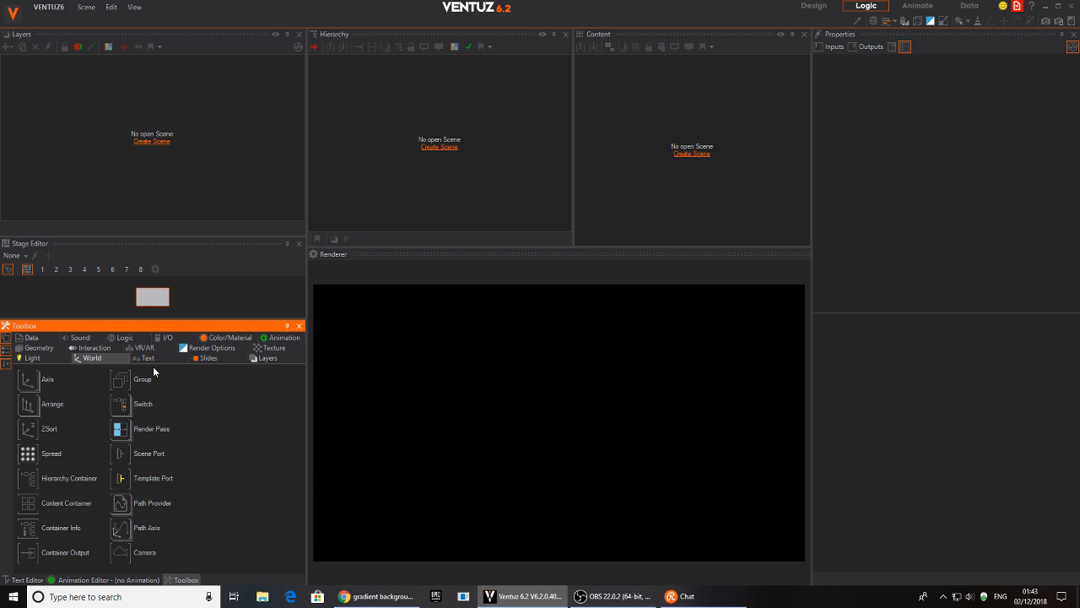
- Switch to Chrome, open VideoHive's After Effects Broadcast Packages page and maximize the browser window
{"action": "left_click", "coordinate": [359, 601]}
{"action": "left_click", "coordinate": [521, 48]}
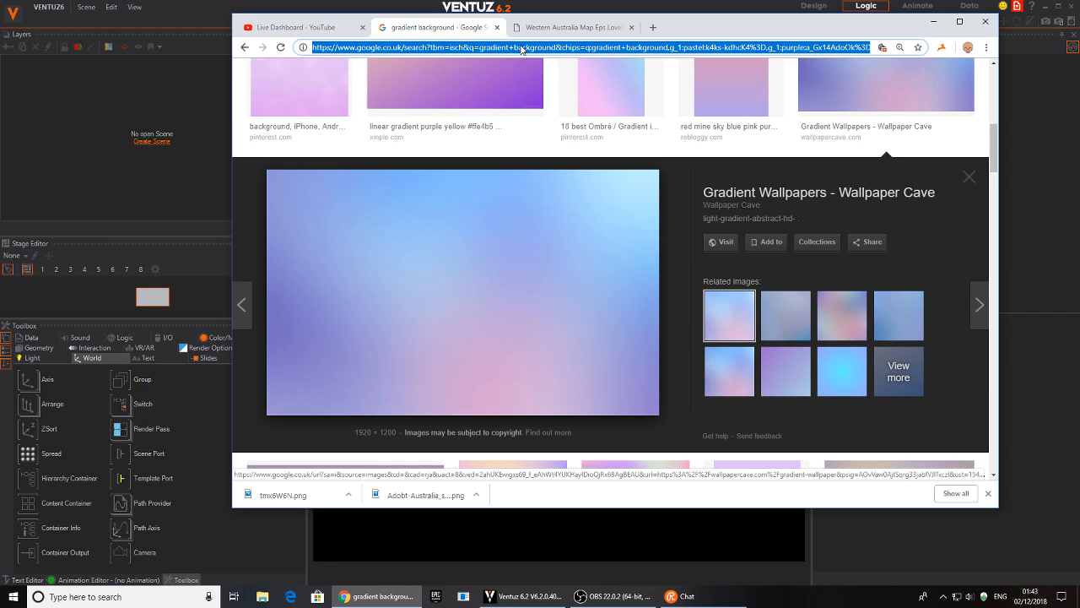
{"action": "type", "text": "after"}
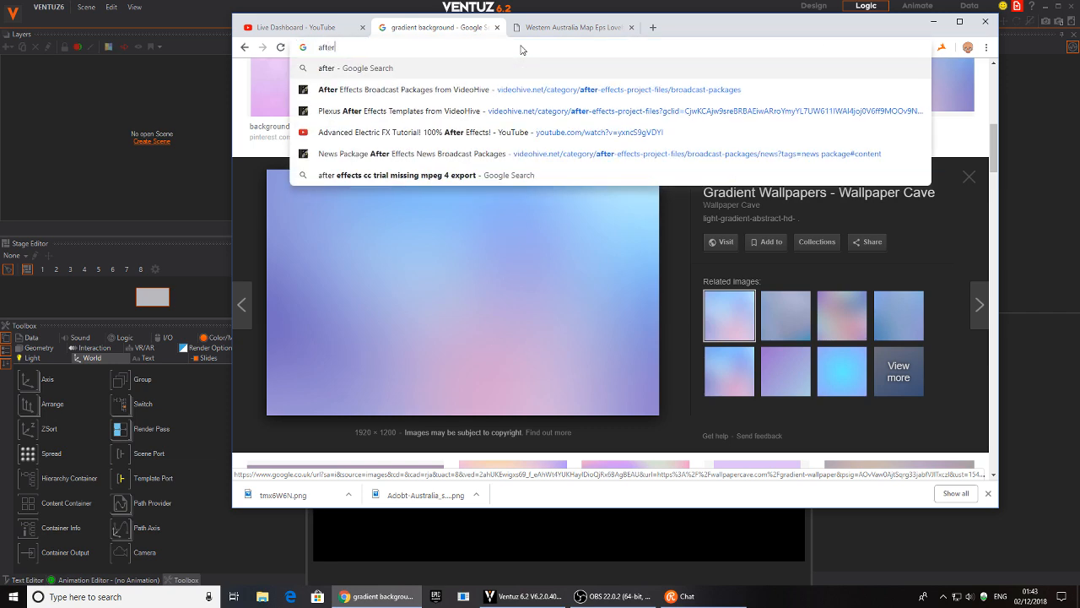
{"action": "key", "text": "Down"}
{"action": "key", "text": "Return"}
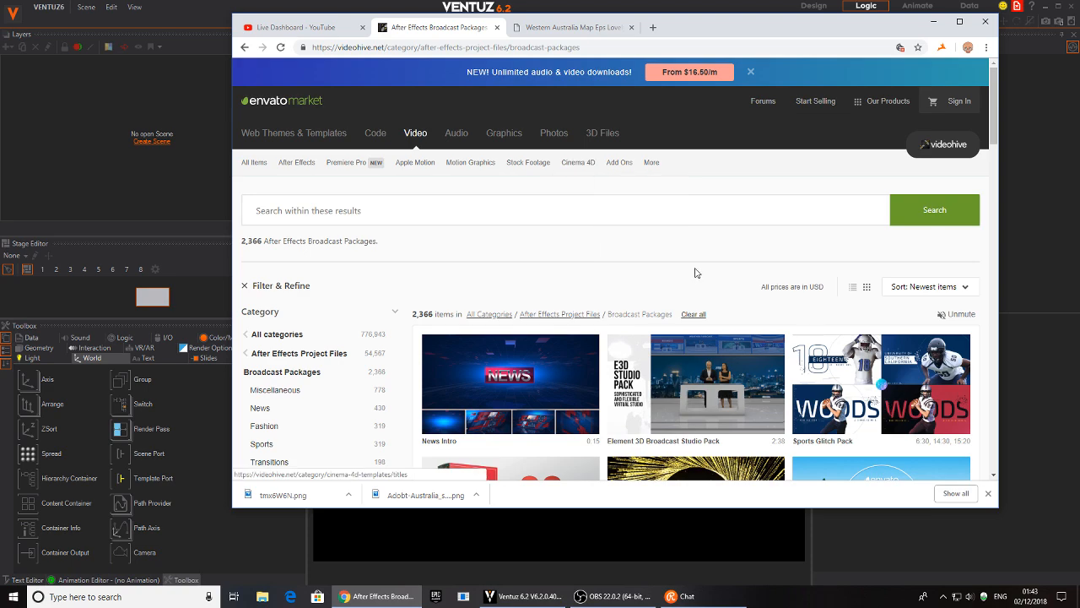
{"action": "double_click", "coordinate": [727, 30]}
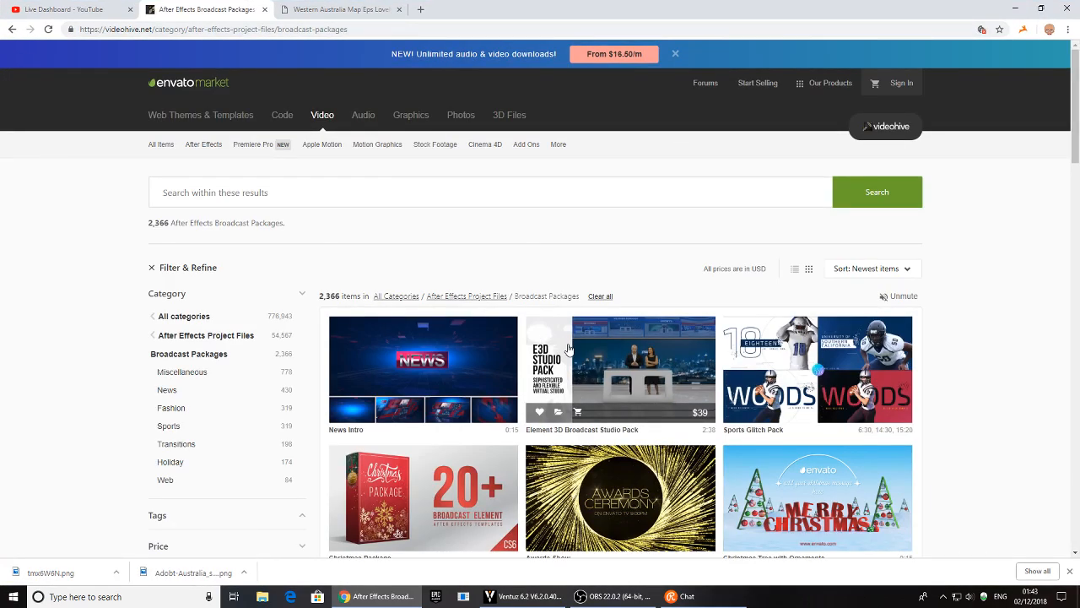
- Narrow the broadcast packages to the News category and browse its first page of templates
{"action": "scroll", "coordinate": [614, 354], "scroll_direction": "down", "scroll_amount": 3}
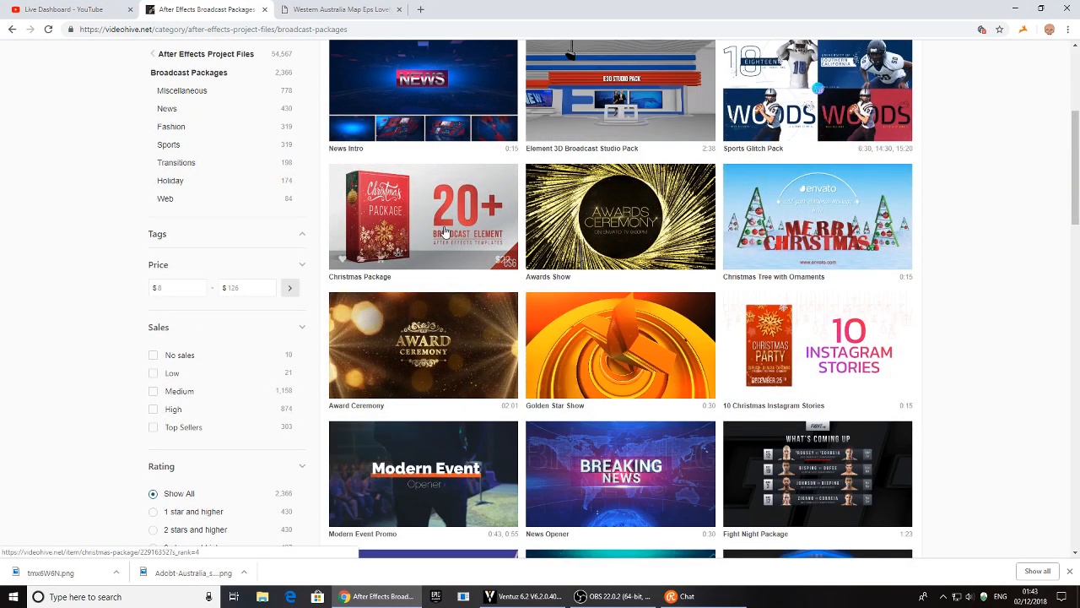
{"action": "left_click", "coordinate": [167, 110]}
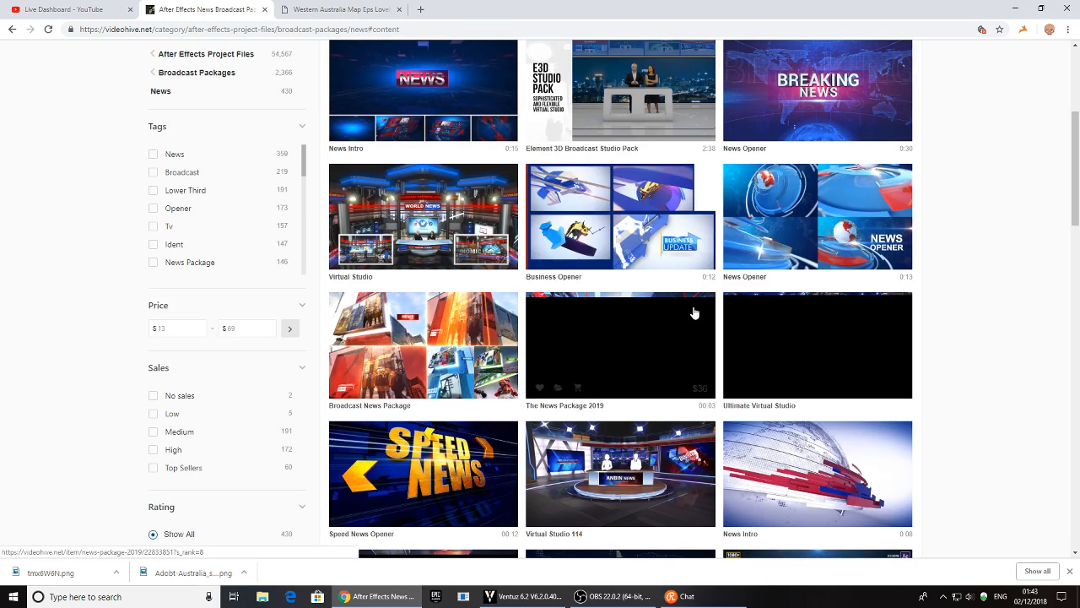
{"action": "scroll", "coordinate": [694, 312], "scroll_direction": "down", "scroll_amount": 6}
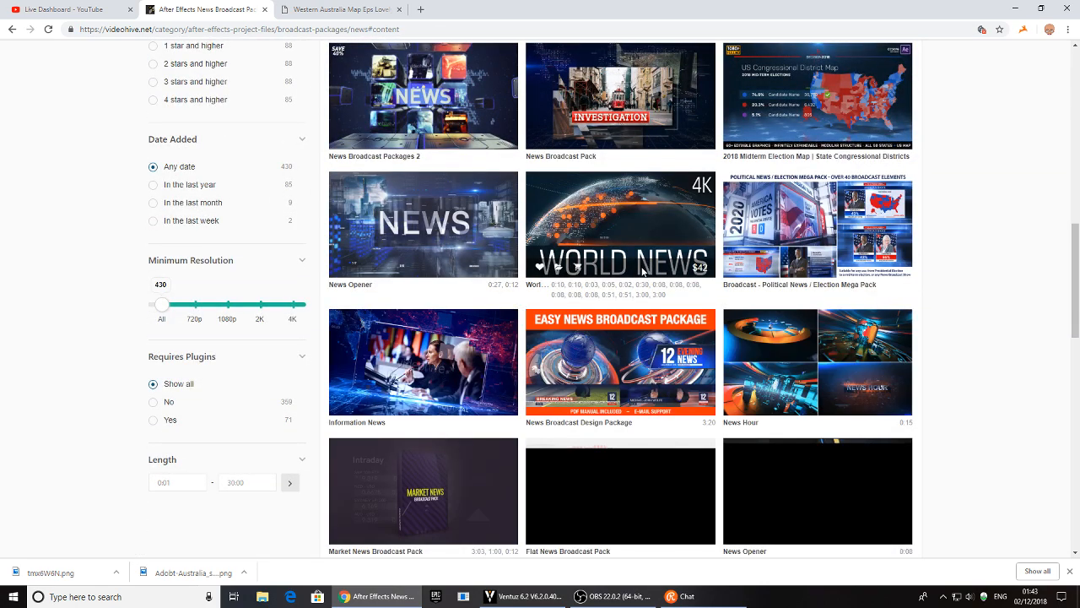
{"action": "scroll", "coordinate": [648, 278], "scroll_direction": "down", "scroll_amount": 3}
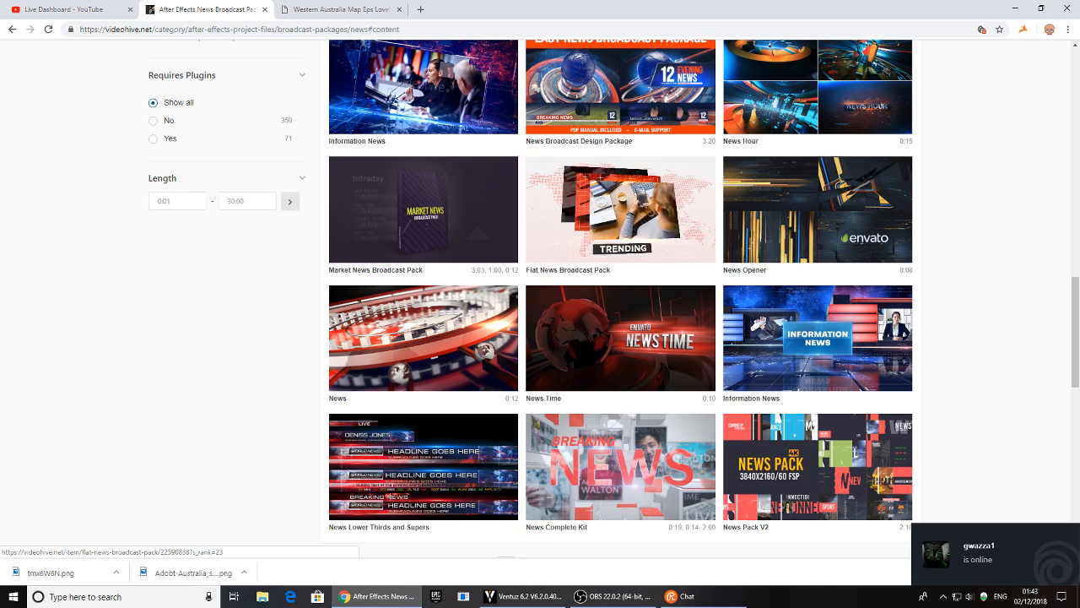
{"action": "scroll", "coordinate": [661, 326], "scroll_direction": "down", "scroll_amount": 4}
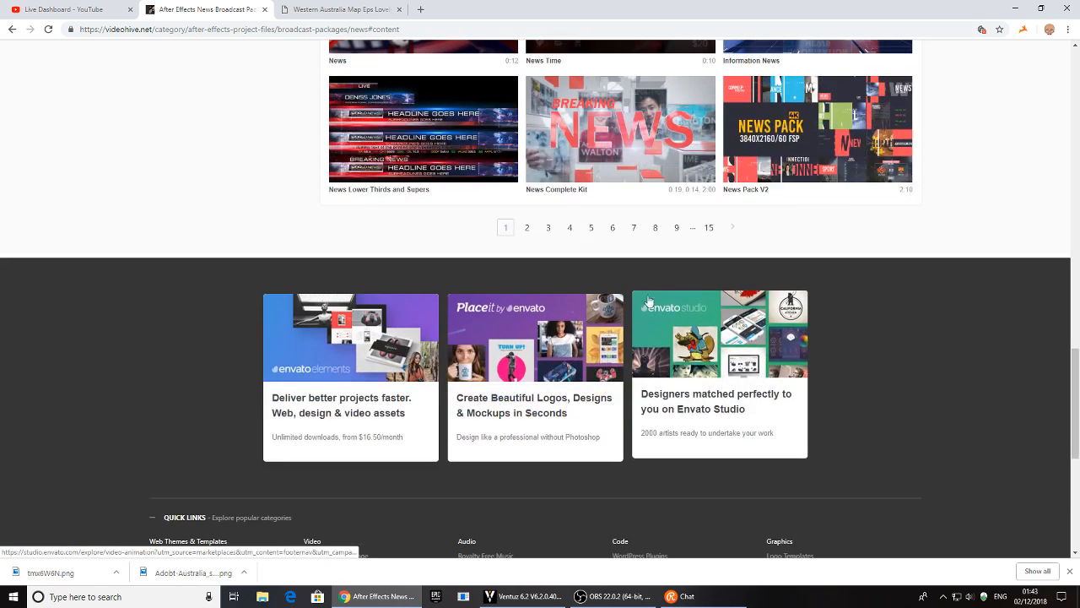
- Go to page 2 of the News packages, open the Broadcast News item and play its preview video
{"action": "left_click", "coordinate": [526, 227]}
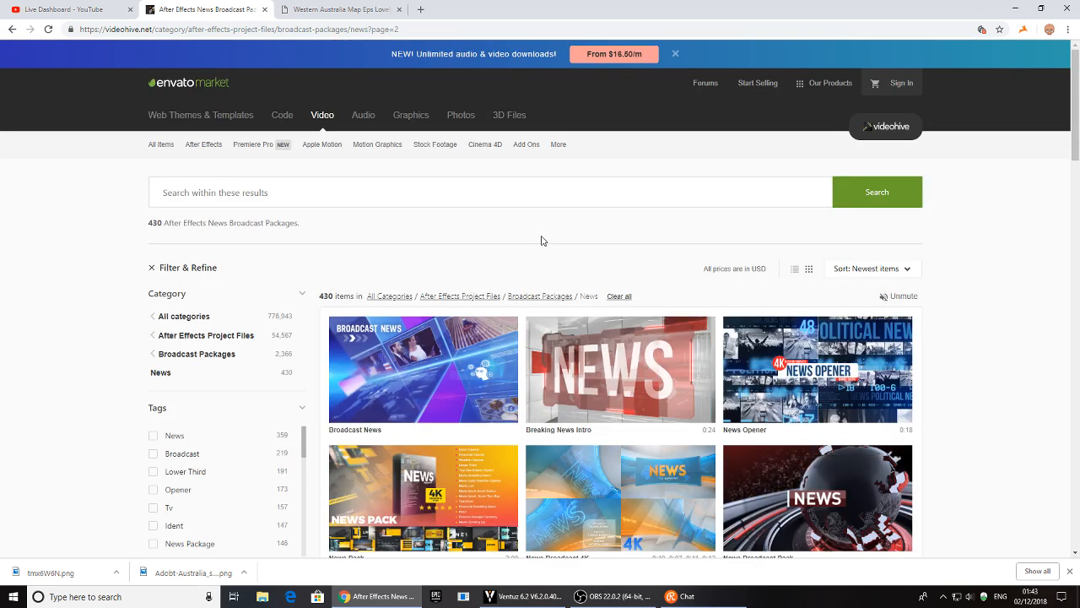
{"action": "left_click", "coordinate": [431, 384]}
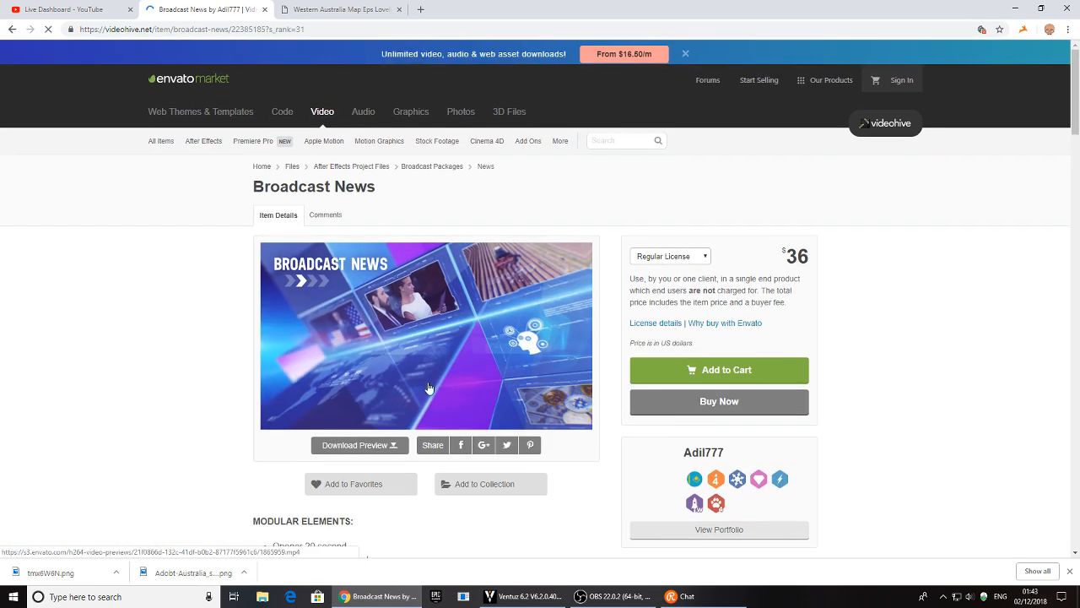
{"action": "left_click", "coordinate": [422, 343]}
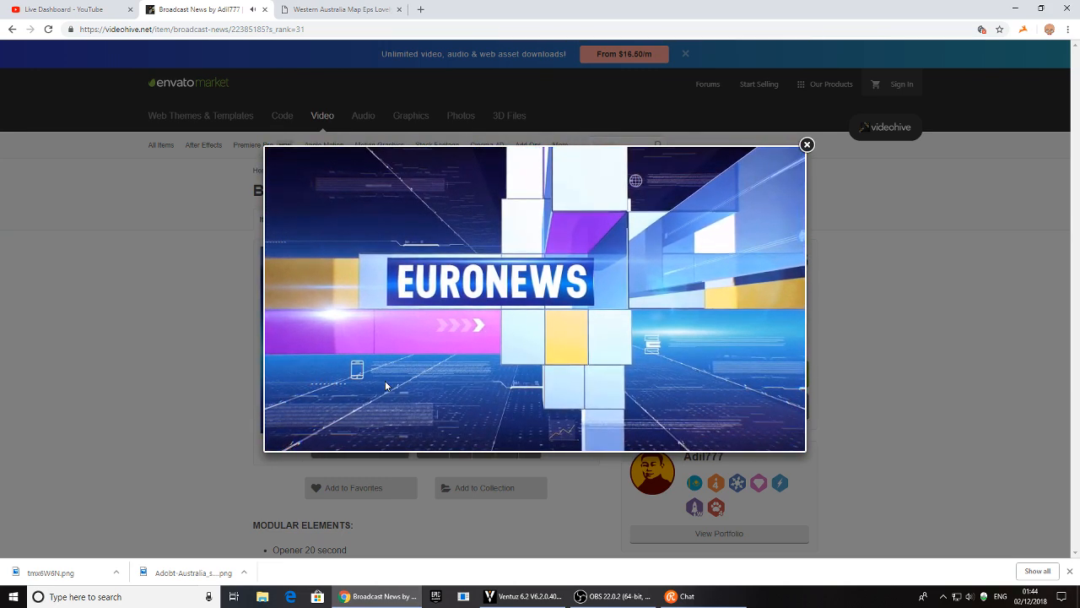
{"action": "mouse_move", "coordinate": [417, 393]}
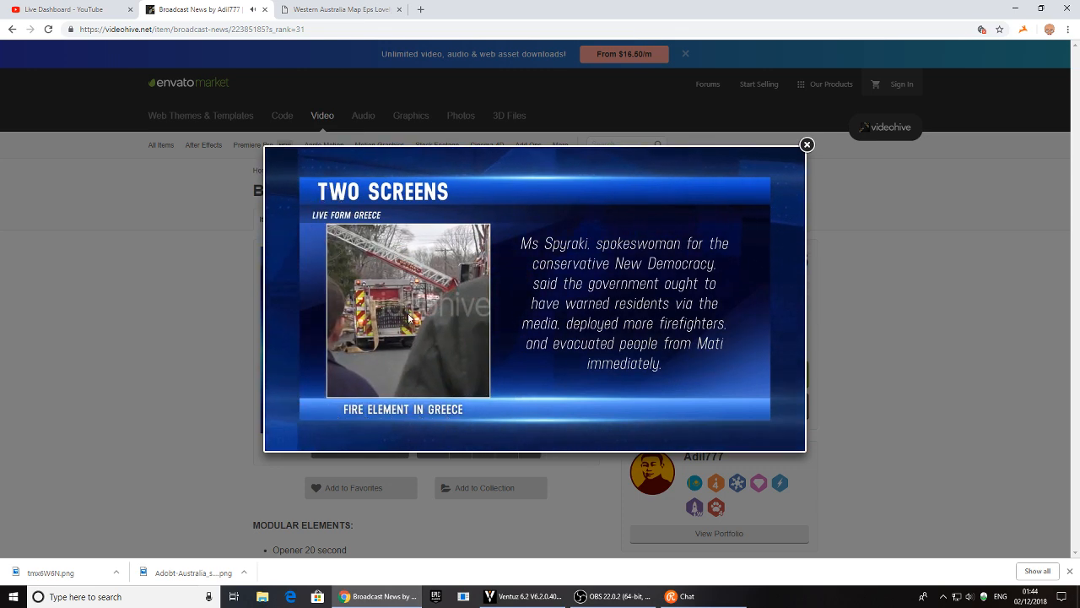
- Leave the Broadcast News item and browse VideoHive's After Effects Infographics category
{"action": "left_click", "coordinate": [12, 30]}
{"action": "mouse_move", "coordinate": [204, 147]}
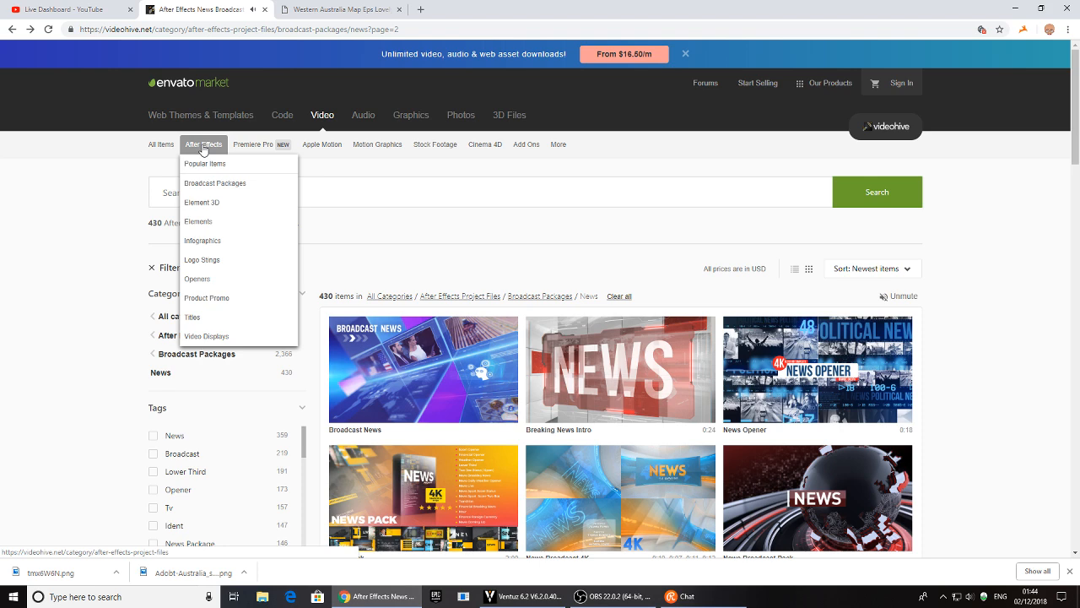
{"action": "left_click", "coordinate": [204, 242]}
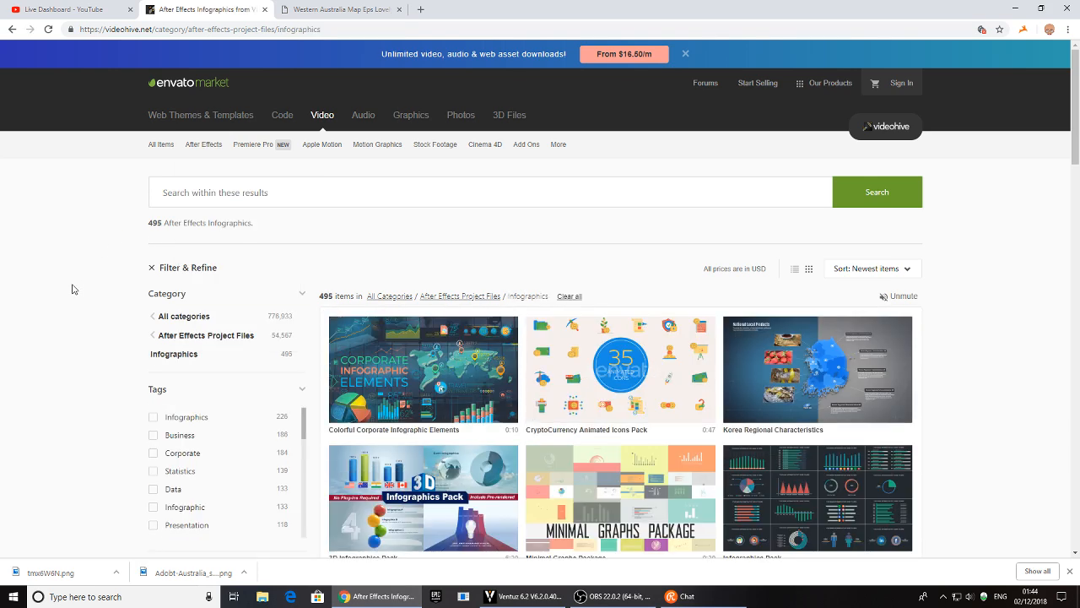
{"action": "scroll", "coordinate": [566, 368], "scroll_direction": "down", "scroll_amount": 3}
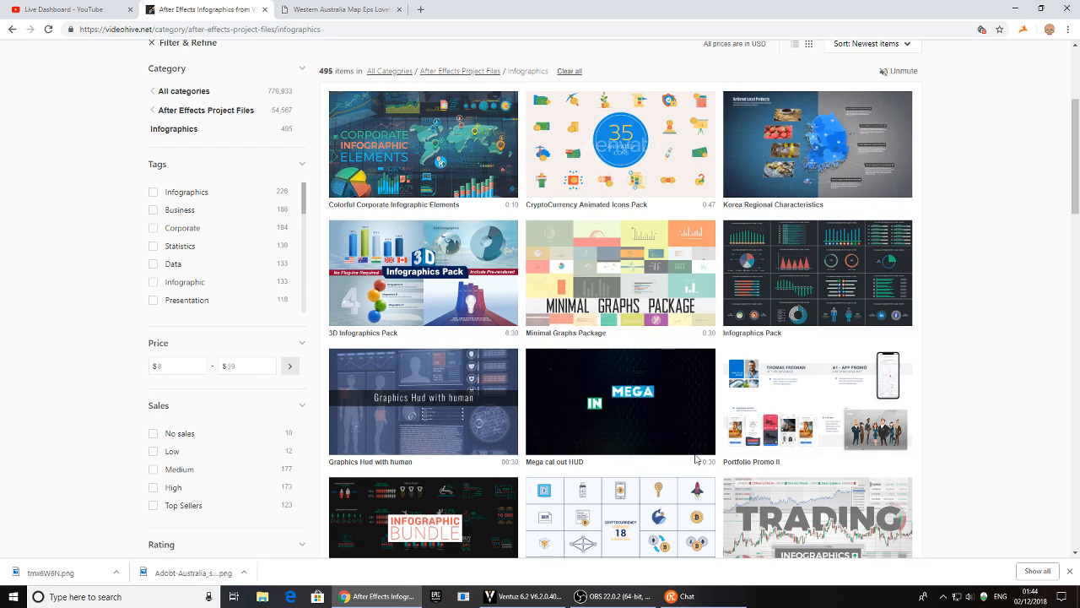
- Open the Mega cal out HUD item, play its preview and skip to the Cal Out section
{"action": "left_click", "coordinate": [654, 428]}
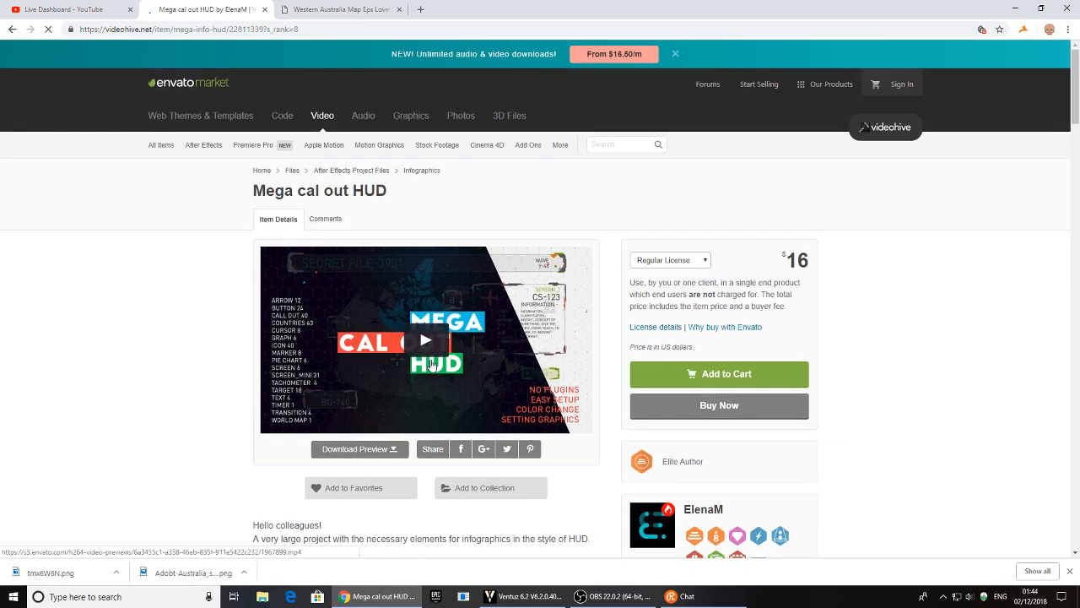
{"action": "left_click", "coordinate": [438, 352]}
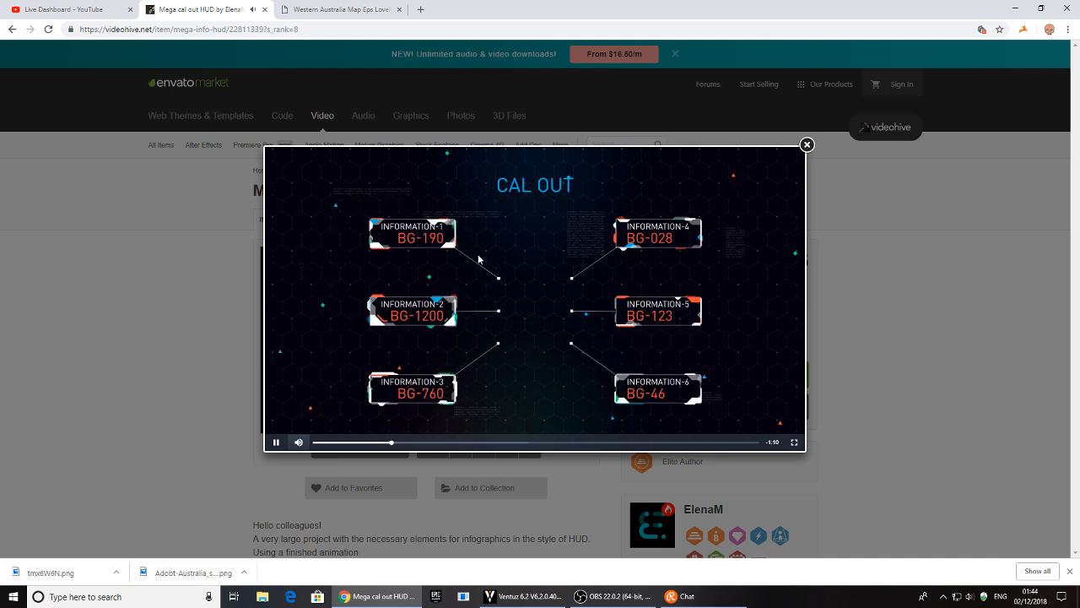
{"action": "left_click", "coordinate": [367, 443]}
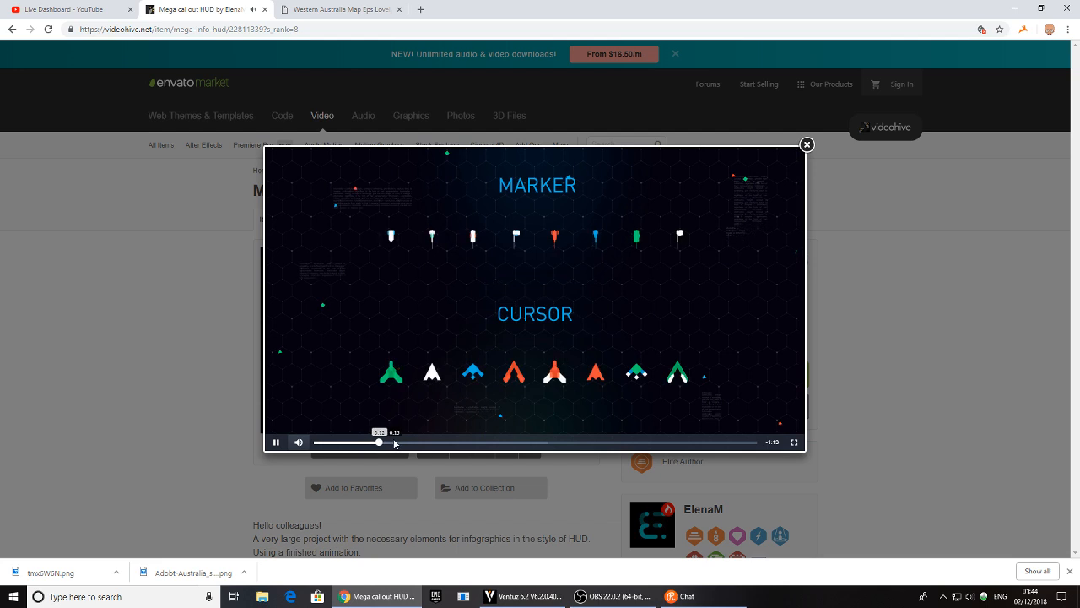
{"action": "left_click", "coordinate": [393, 443]}
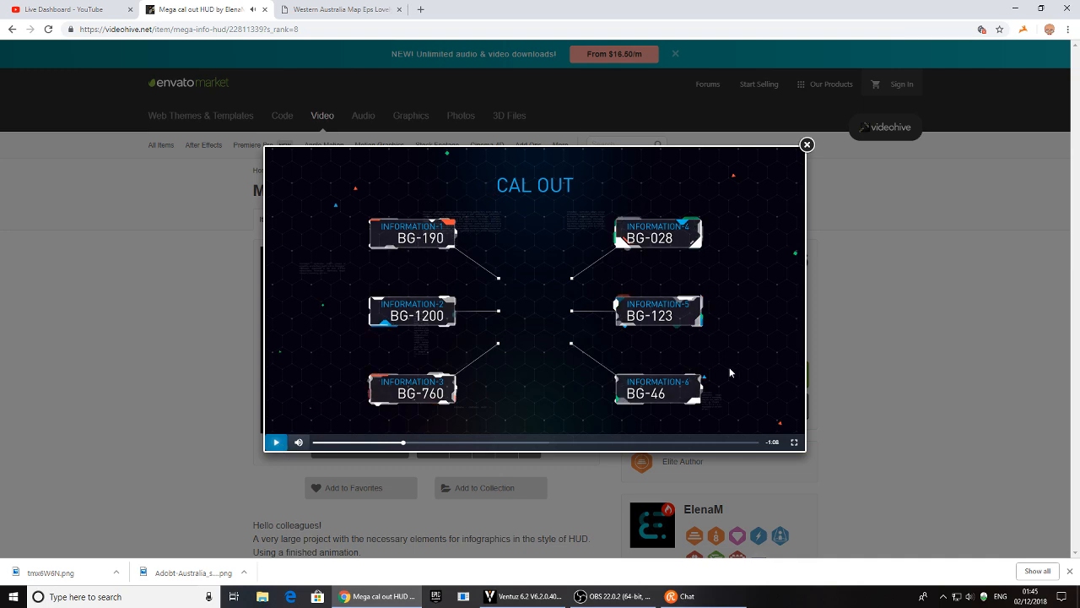
- Switch to Ventuz and create a new scene with a 3D layer
{"action": "left_click", "coordinate": [510, 600]}
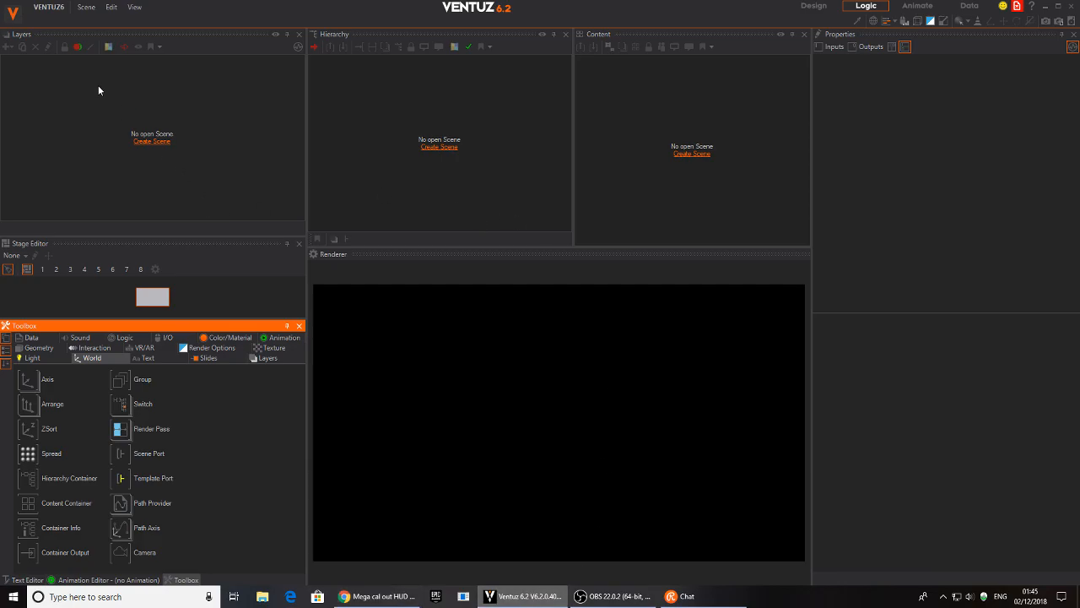
{"action": "left_click", "coordinate": [86, 8]}
{"action": "left_click", "coordinate": [90, 8]}
{"action": "left_click", "coordinate": [450, 148]}
{"action": "left_click", "coordinate": [461, 165]}
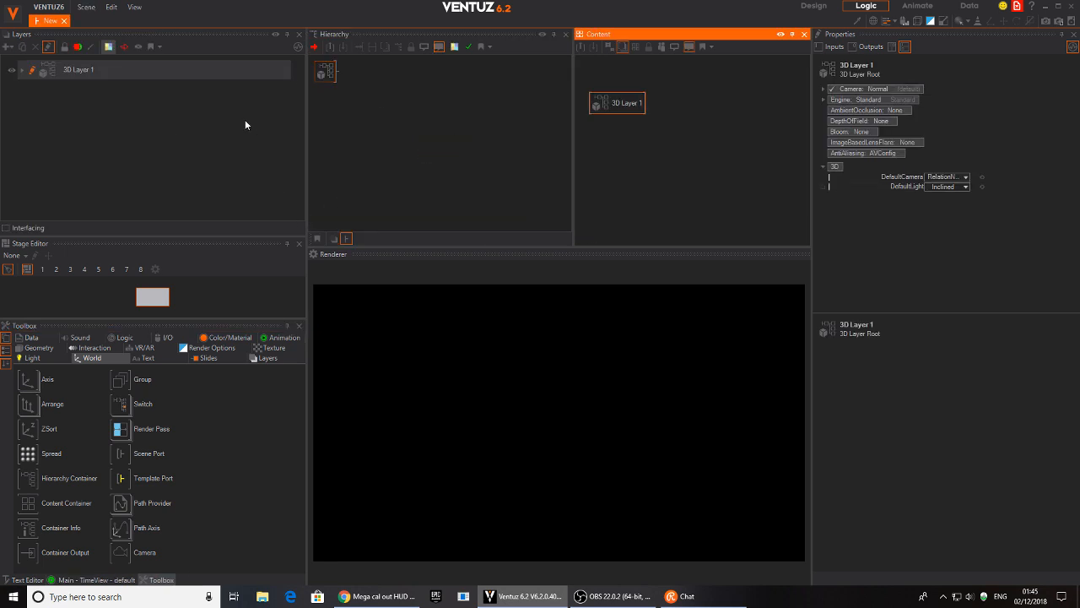
- Add an Anchor node from the Axis variants under the 3D layer in the hierarchy
{"action": "left_click", "coordinate": [28, 382]}
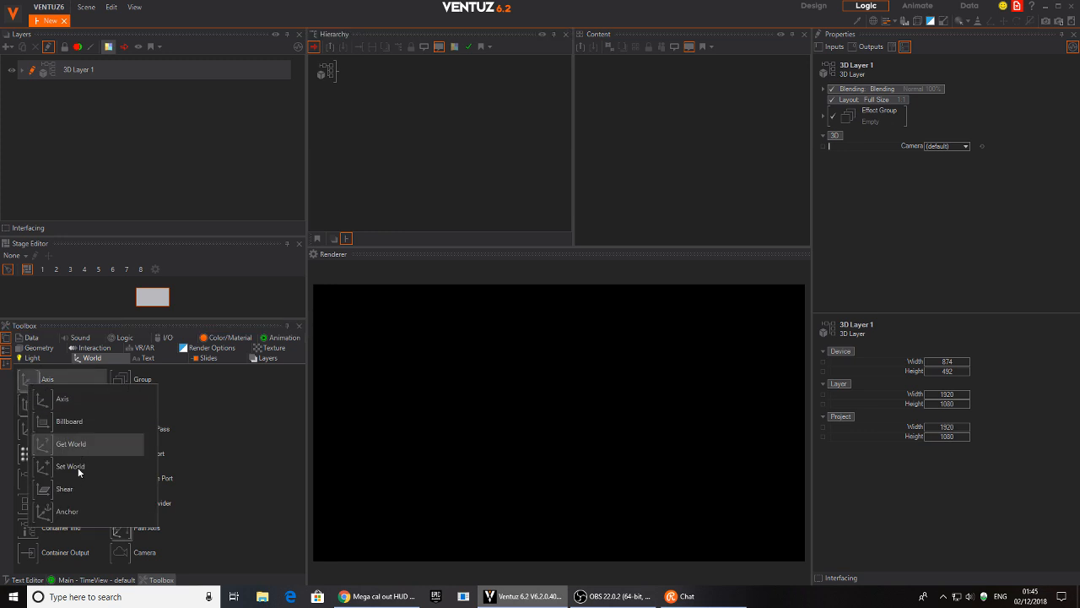
{"action": "left_click_drag", "start_coordinate": [51, 511], "coordinate": [380, 40]}
{"action": "left_click_drag", "start_coordinate": [332, 71], "coordinate": [342, 72]}
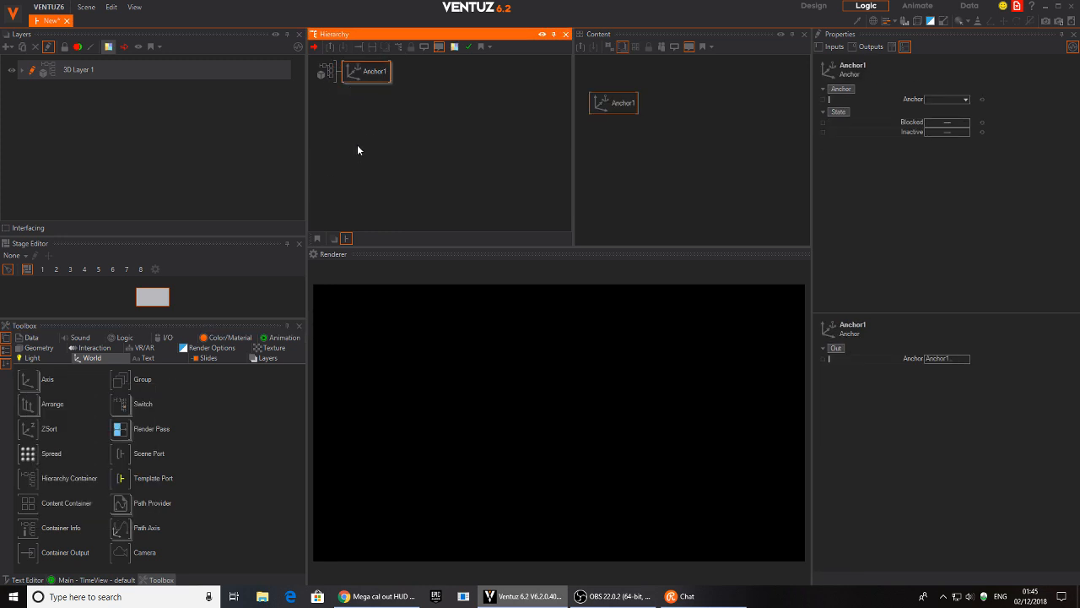
- Find the Arrow node by searching for "arro" and add it to the hierarchy below the anchor
{"action": "right_click", "coordinate": [390, 110]}
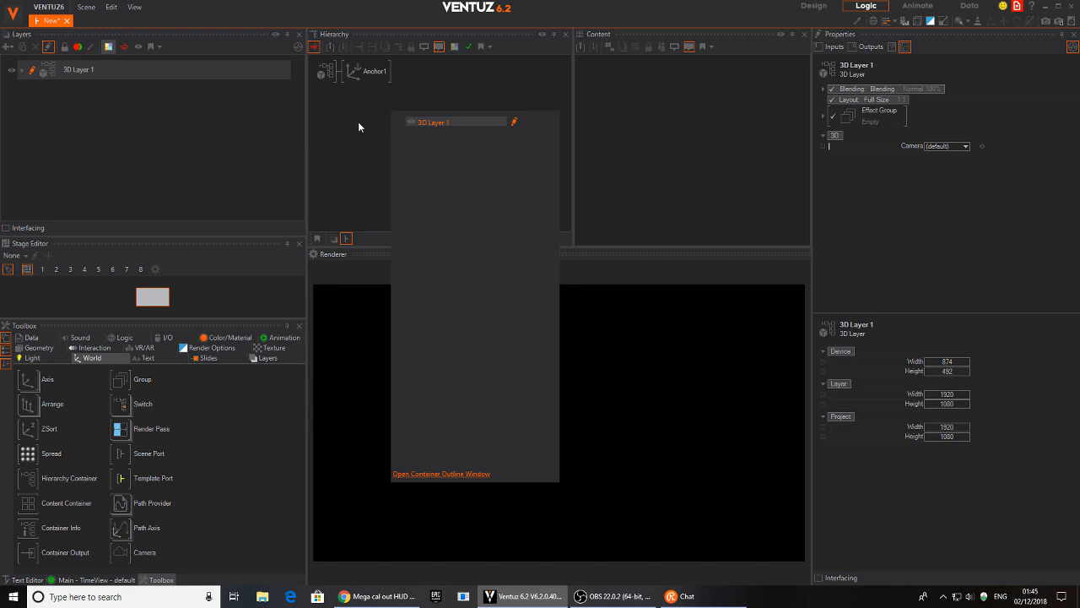
{"action": "left_click", "coordinate": [358, 121]}
{"action": "key", "text": "Tab"}
{"action": "type", "text": "arr"}
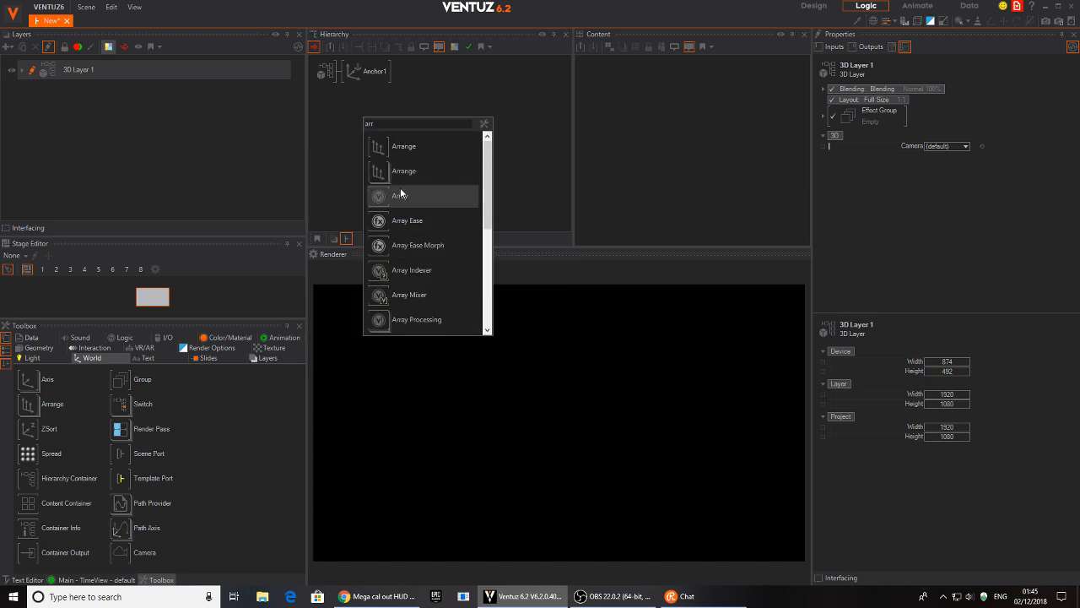
{"action": "type", "text": "o"}
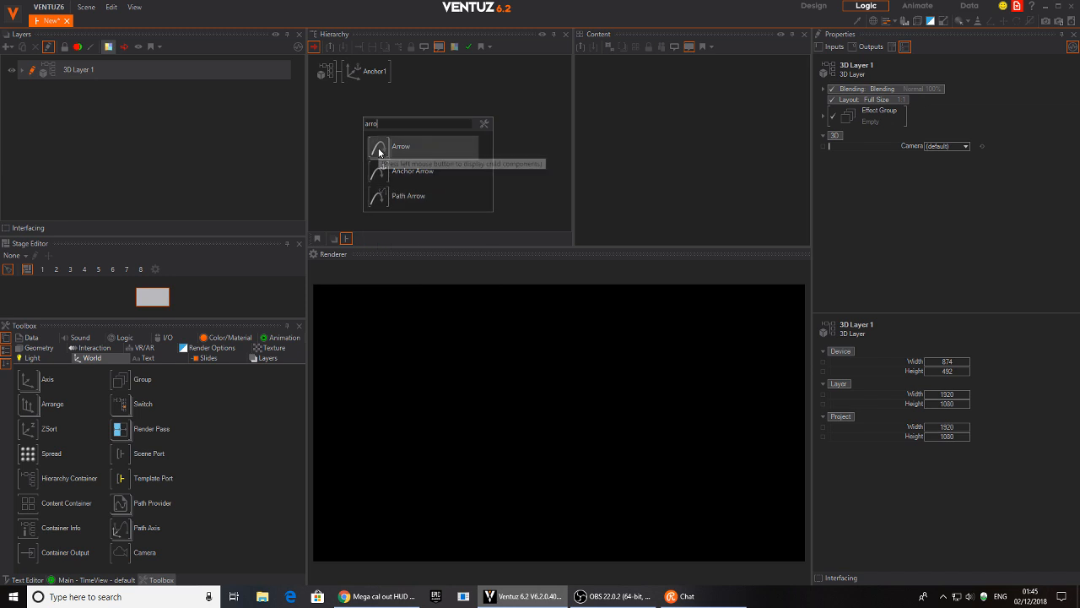
{"action": "left_click_drag", "start_coordinate": [381, 143], "coordinate": [359, 110]}
{"action": "double_click", "coordinate": [363, 108]}
{"action": "left_click", "coordinate": [358, 104]}
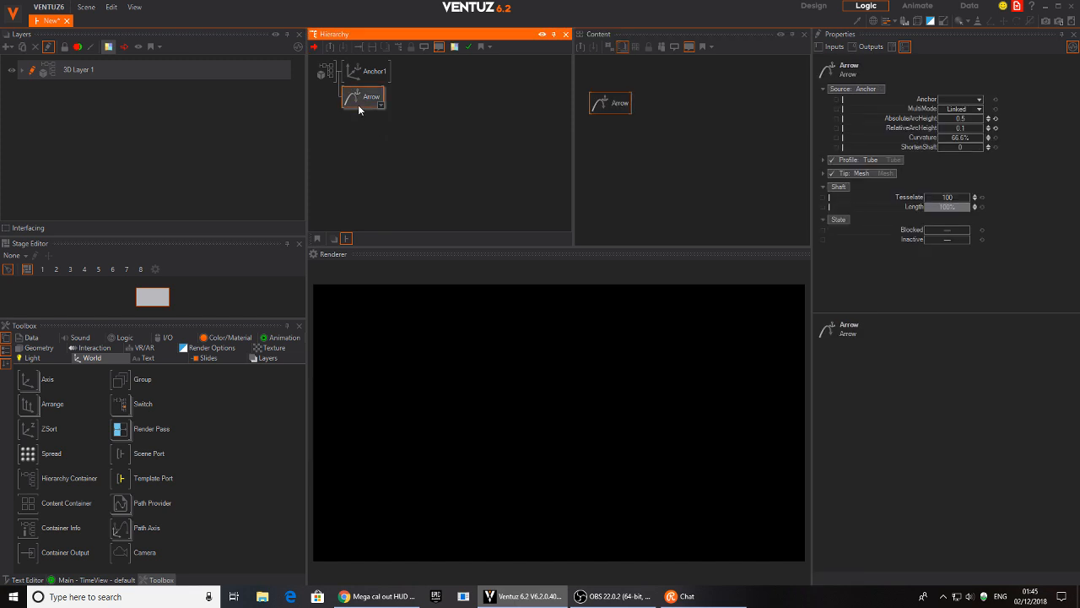
- Bring Anchor1 into the arrow's content and bind the arrow's Anchor property to it
{"action": "left_click_drag", "start_coordinate": [365, 74], "coordinate": [637, 150]}
{"action": "left_click", "coordinate": [624, 101]}
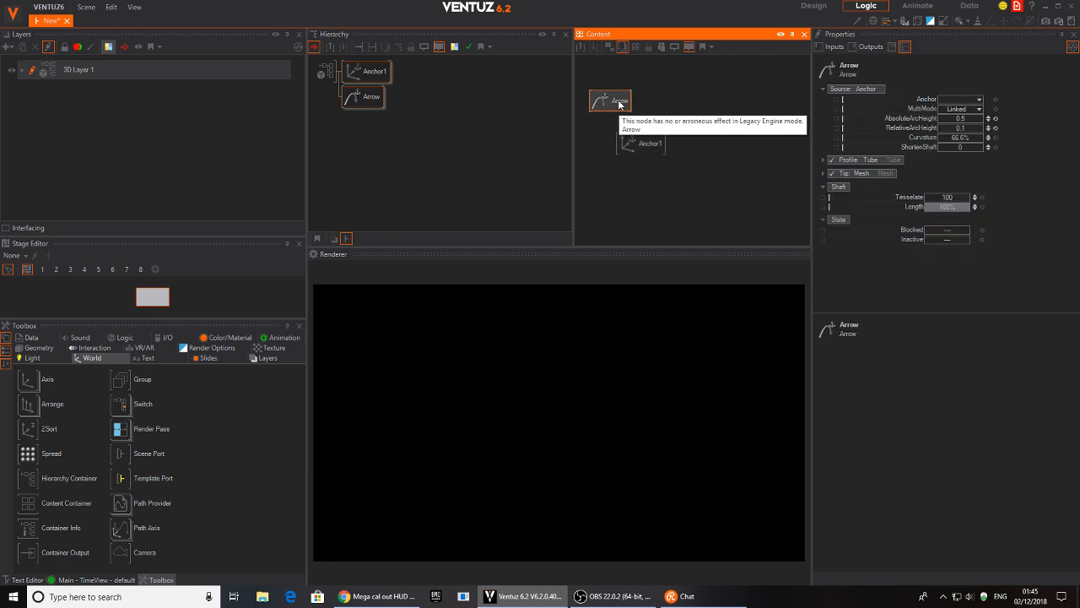
{"action": "left_click_drag", "start_coordinate": [879, 101], "coordinate": [623, 149]}
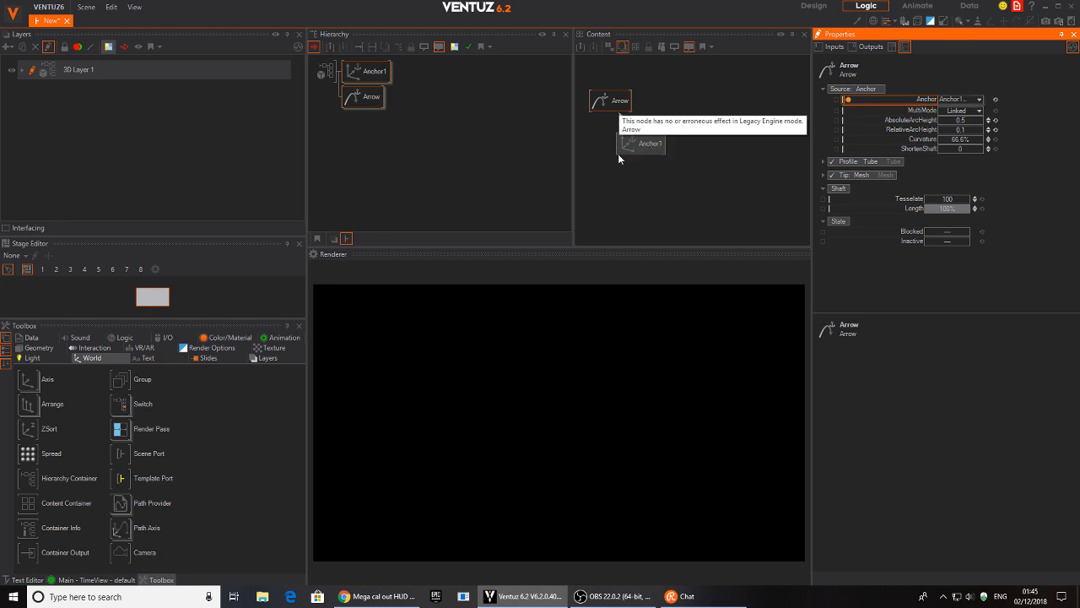
- Insert an Axis before both the anchor and the arrow, and set the anchor axis's X position to about 8.4
{"action": "double_click", "coordinate": [361, 121]}
{"action": "type", "text": "ax"}
{"action": "left_click", "coordinate": [365, 73]}
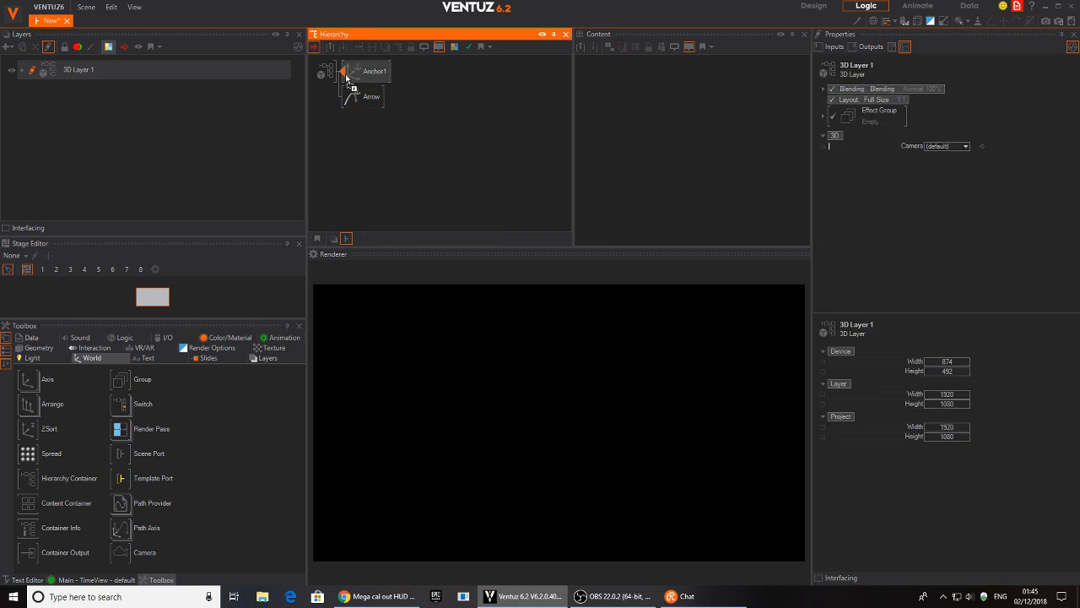
{"action": "left_click", "coordinate": [346, 79]}
{"action": "double_click", "coordinate": [363, 116]}
{"action": "left_click_drag", "start_coordinate": [346, 100], "coordinate": [357, 105]}
{"action": "left_click_drag", "start_coordinate": [939, 103], "coordinate": [966, 99]}
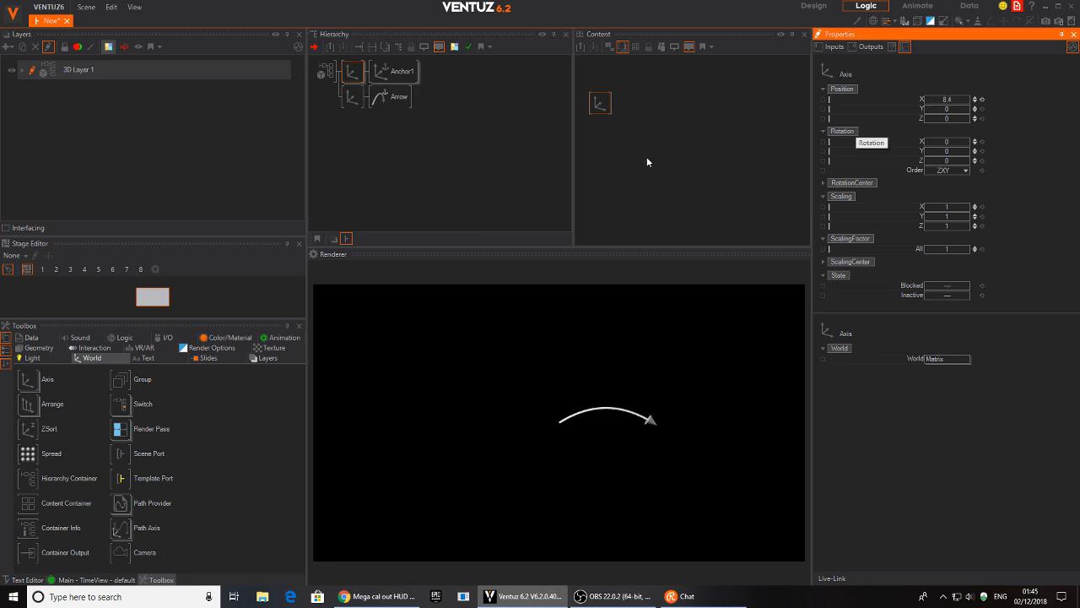
- Expand the arrow's tip settings, change its mesh type to Geometry Property and review the other mesh types
{"action": "left_click", "coordinate": [391, 74]}
{"action": "left_click", "coordinate": [391, 100]}
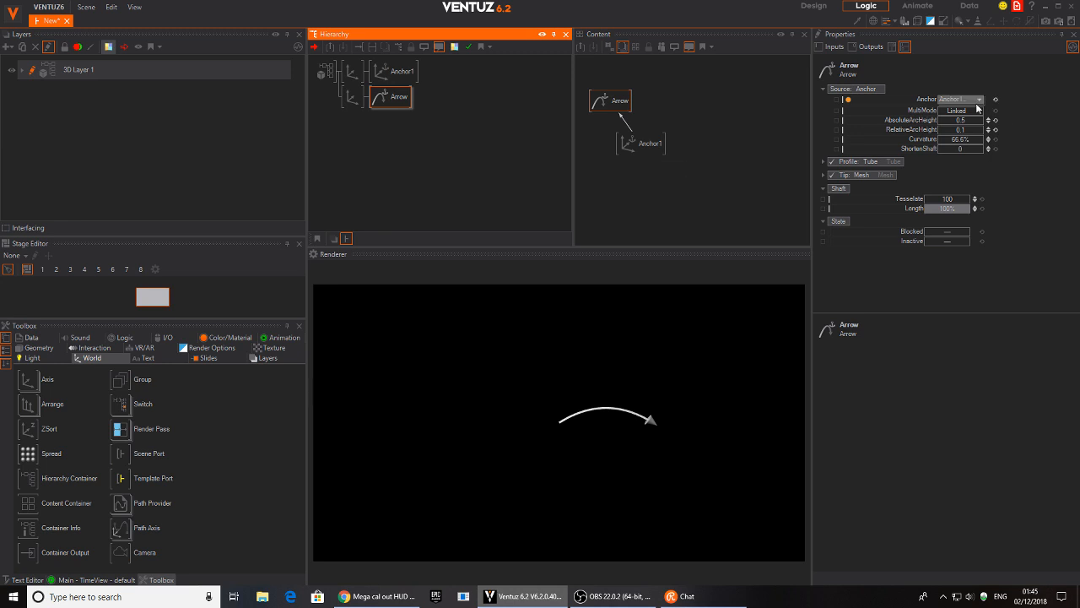
{"action": "left_click", "coordinate": [867, 174]}
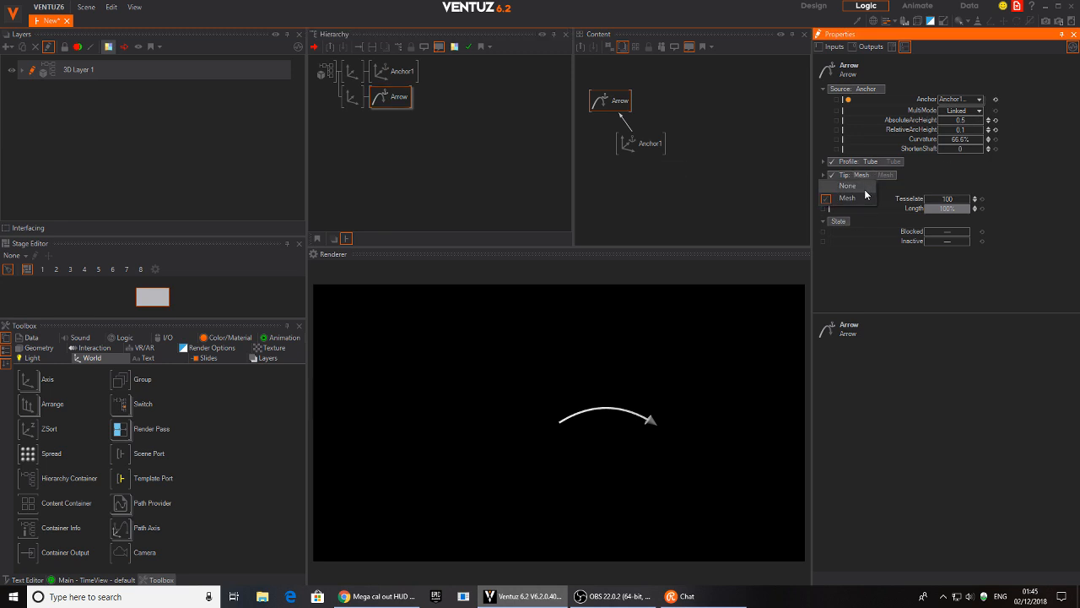
{"action": "left_click", "coordinate": [820, 176]}
{"action": "left_click", "coordinate": [822, 174]}
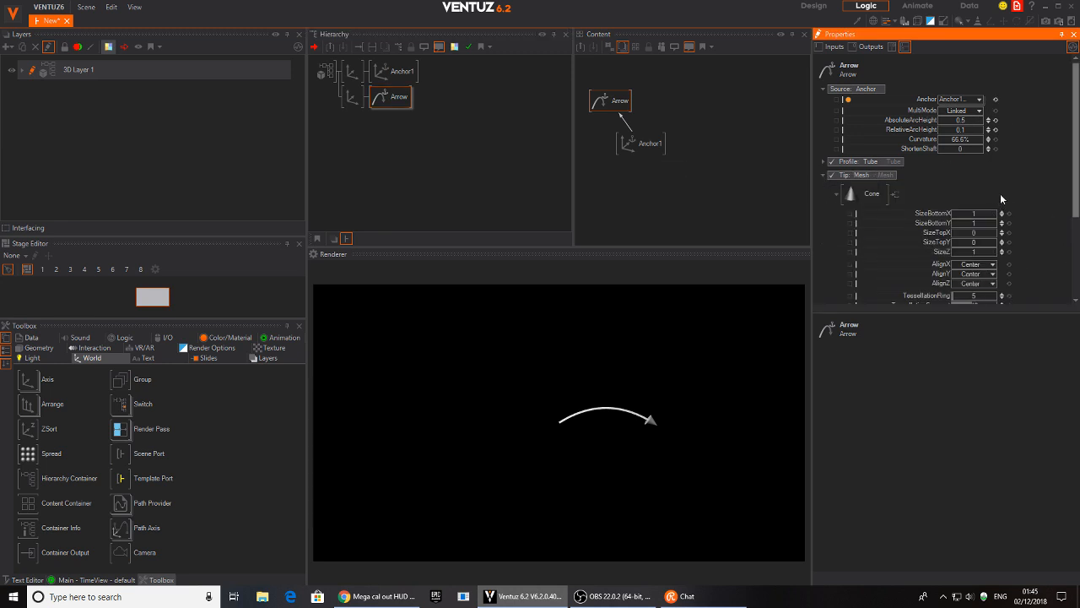
{"action": "scroll", "coordinate": [912, 162], "scroll_direction": "down", "scroll_amount": 2}
{"action": "left_click", "coordinate": [873, 151]}
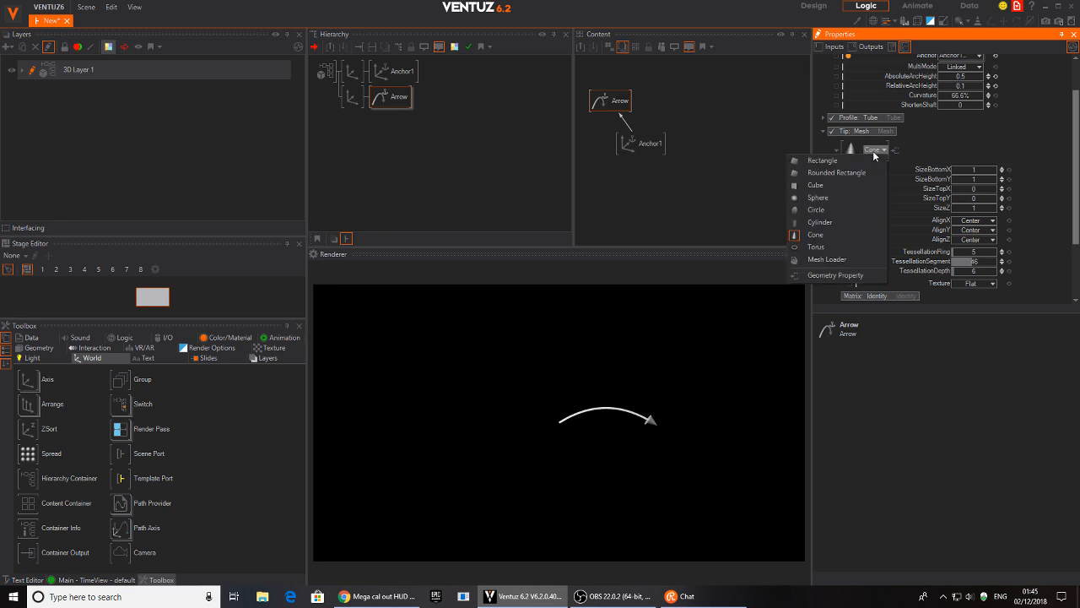
{"action": "left_click", "coordinate": [817, 276]}
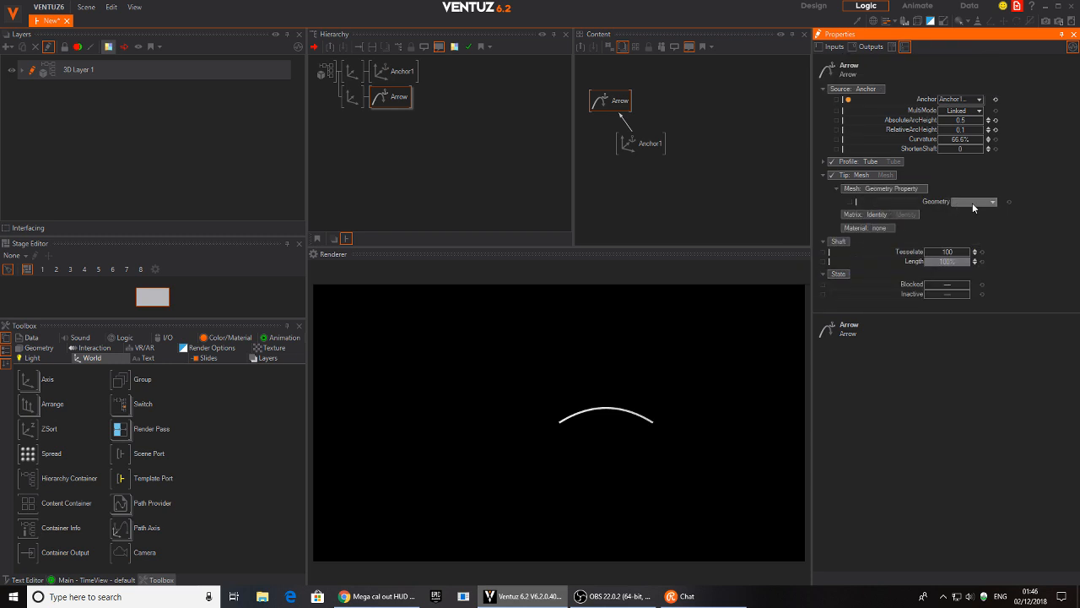
{"action": "left_click", "coordinate": [919, 194]}
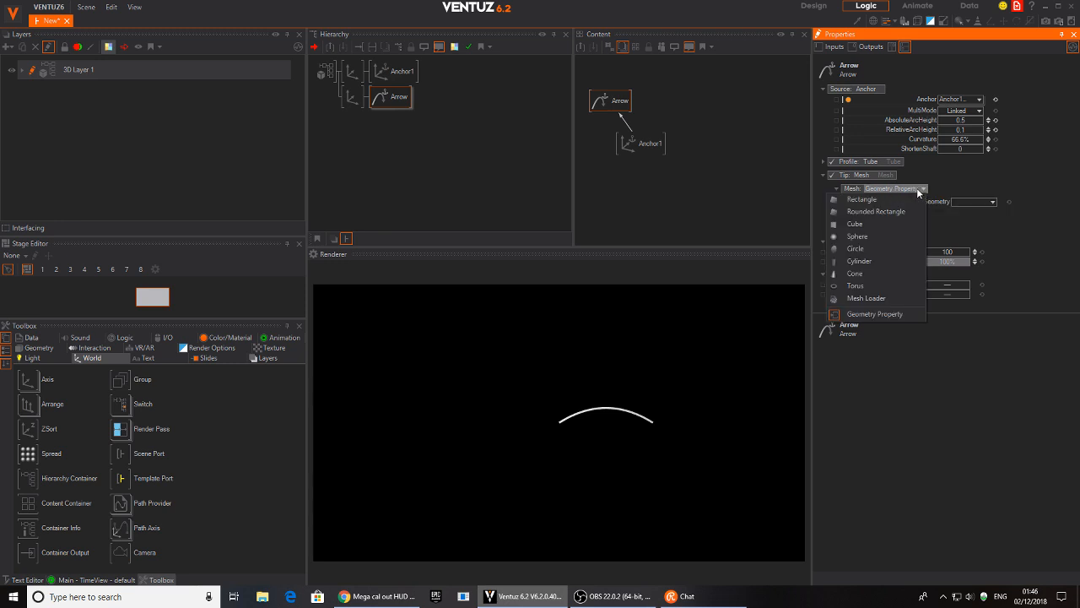
{"action": "left_click", "coordinate": [970, 180]}
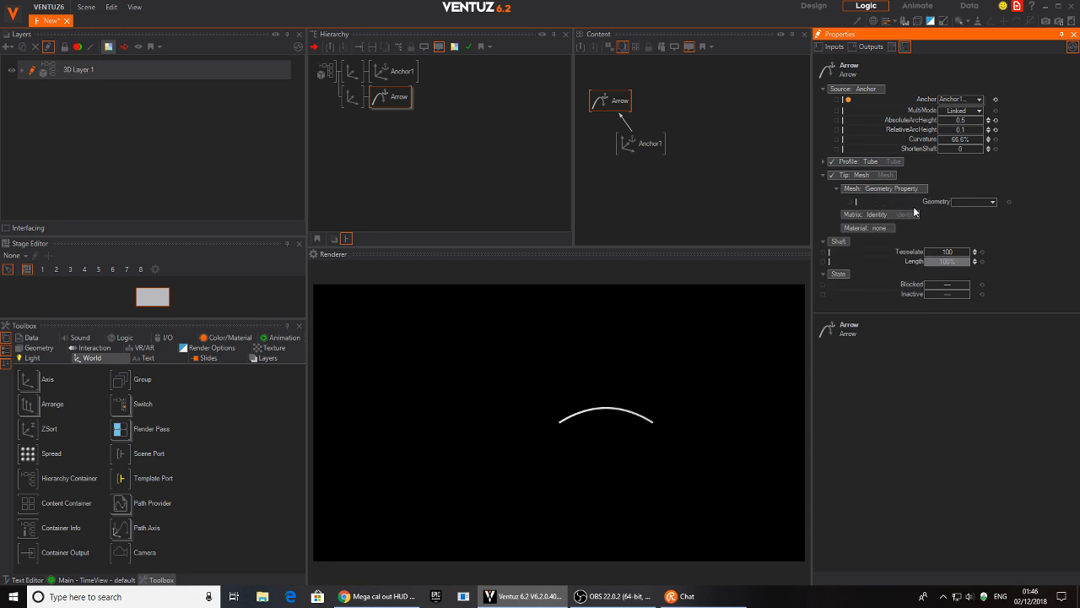
- Try the Transform matrix with a Manual transform on the arrow tip, and return the matrix to Identity
{"action": "left_click", "coordinate": [909, 214]}
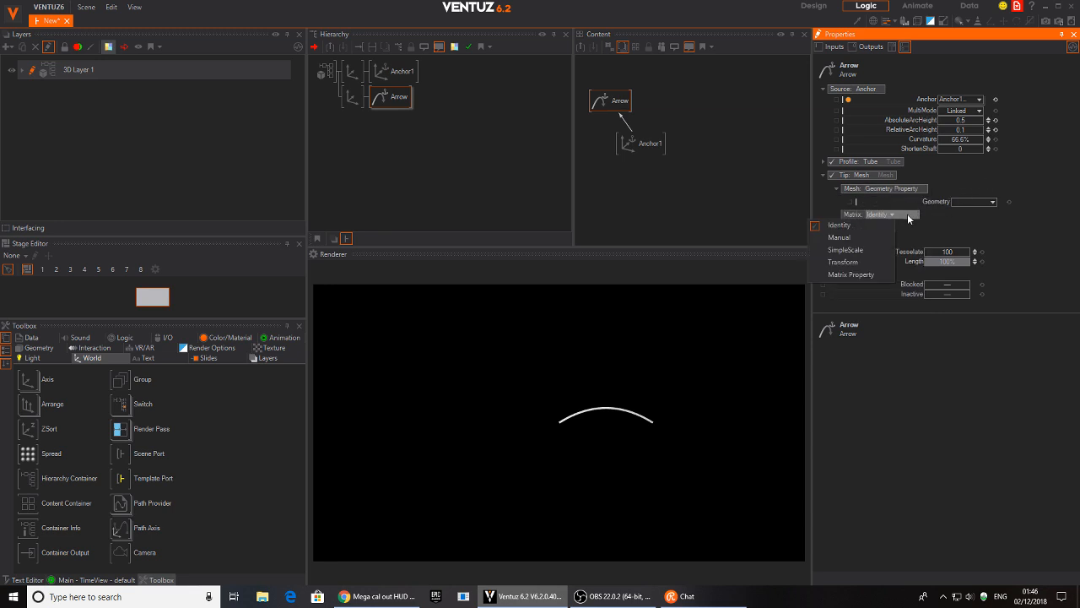
{"action": "left_click", "coordinate": [844, 261]}
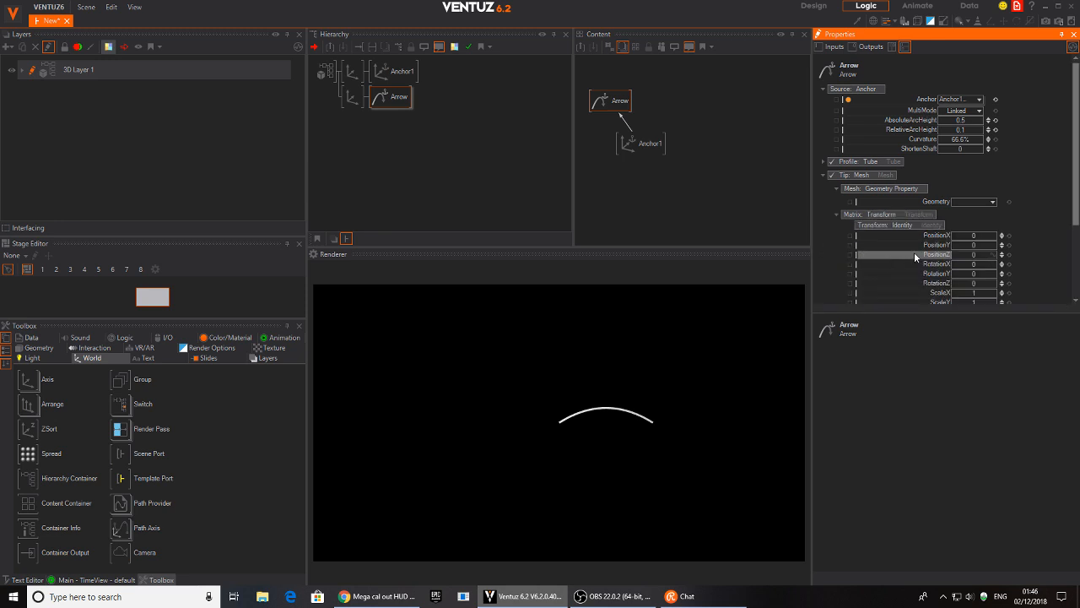
{"action": "middle_click_drag", "start_coordinate": [1041, 243], "coordinate": [996, 187]}
{"action": "left_click", "coordinate": [909, 175]}
{"action": "left_click", "coordinate": [877, 199]}
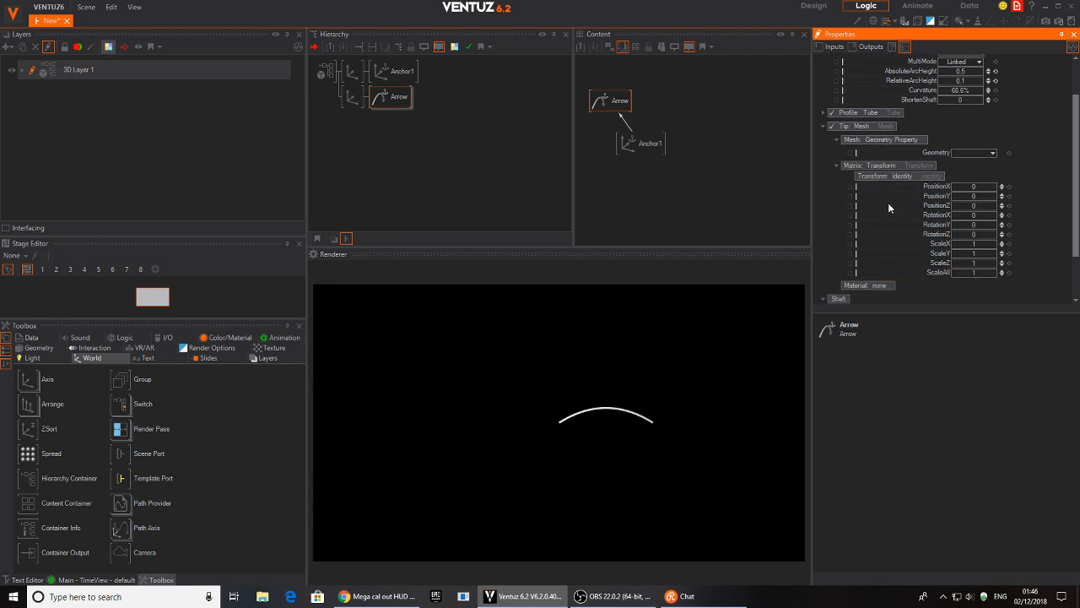
{"action": "left_click", "coordinate": [912, 176]}
{"action": "left_click", "coordinate": [890, 162]}
{"action": "left_click", "coordinate": [892, 167]}
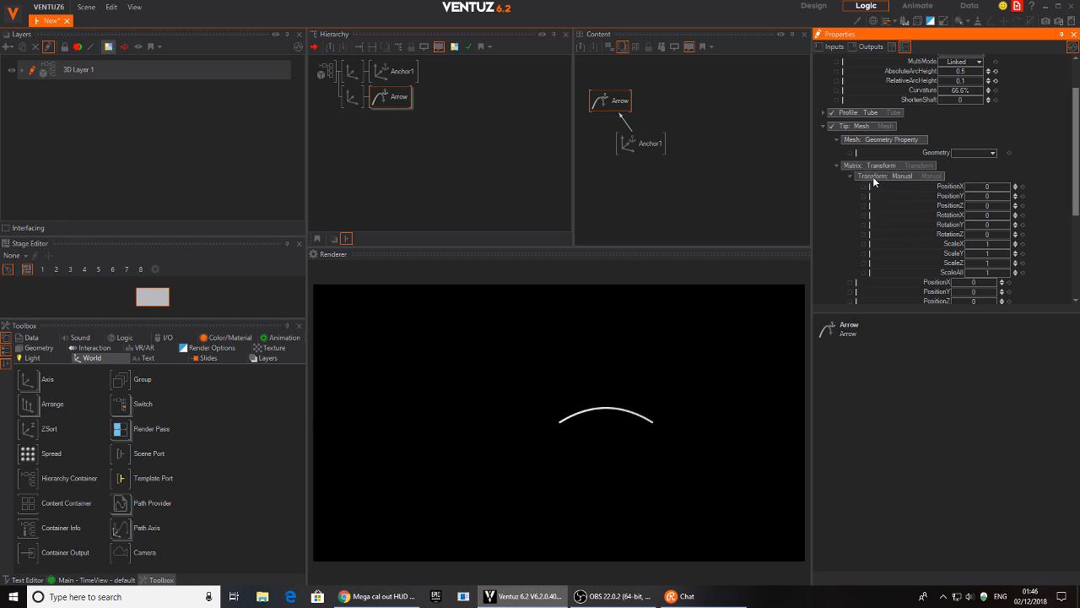
{"action": "left_click", "coordinate": [872, 176]}
{"action": "left_click", "coordinate": [889, 228]}
{"action": "left_click", "coordinate": [976, 204]}
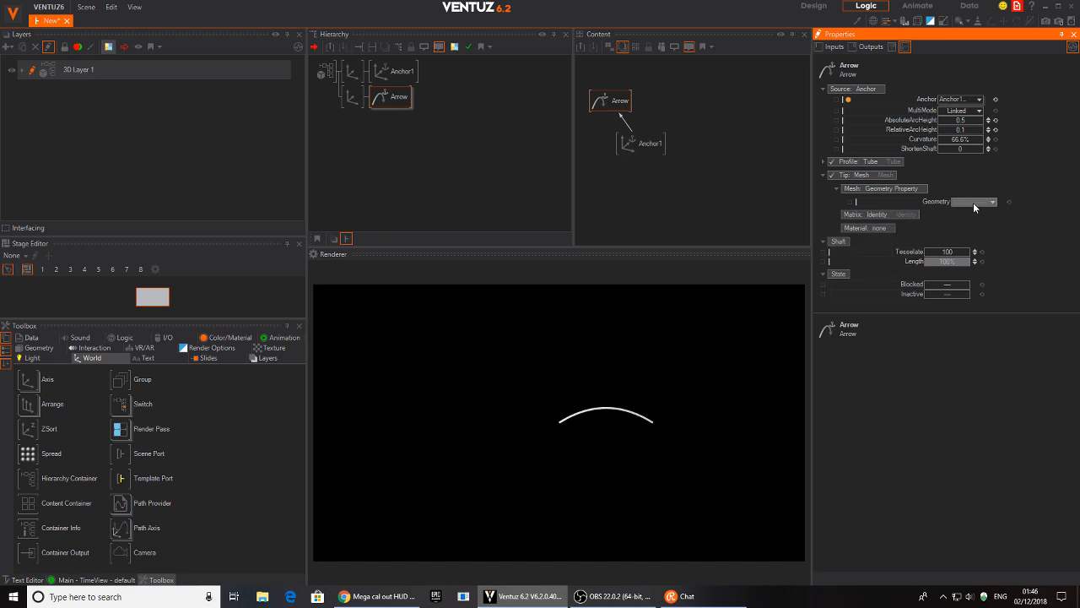
- Change the arrow tip's mesh to a Rounded Rectangle with SizeX 2.4 and RoundedSize 0.183
{"action": "left_click", "coordinate": [903, 190]}
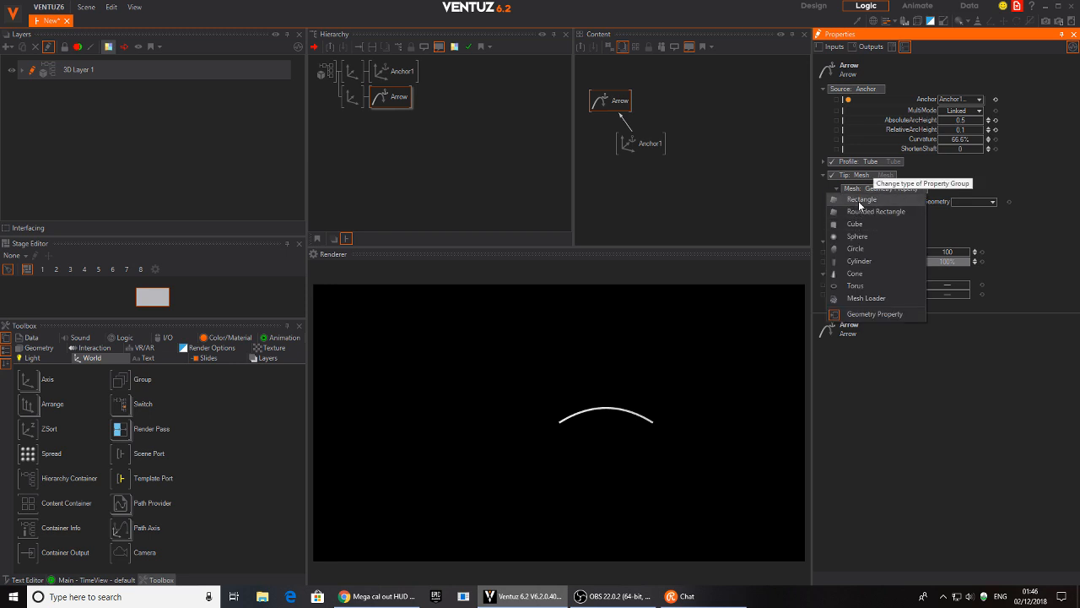
{"action": "left_click", "coordinate": [859, 210]}
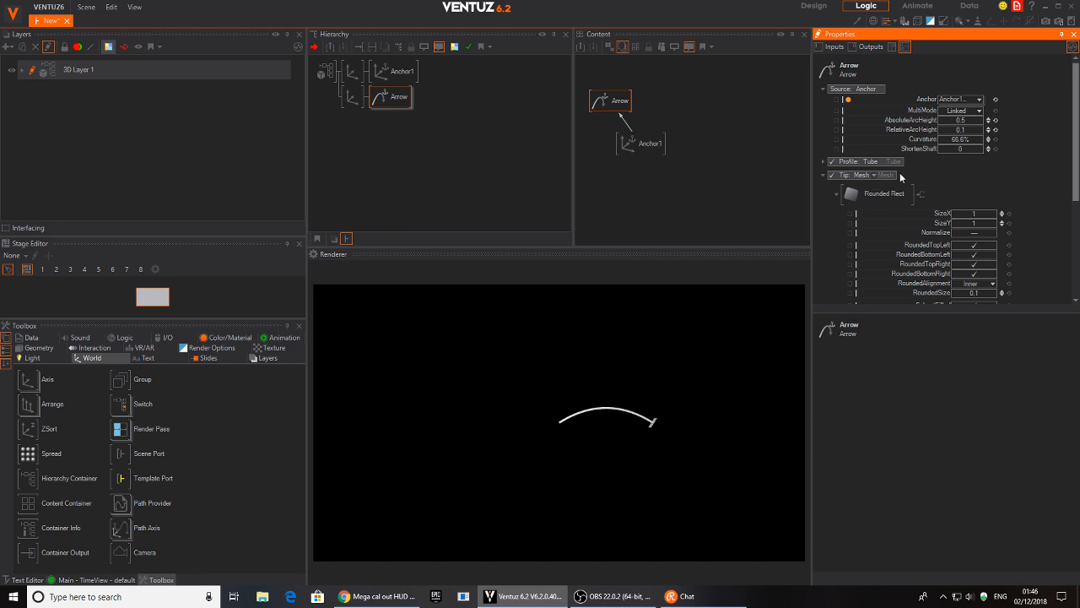
{"action": "scroll", "coordinate": [986, 169], "scroll_direction": "down", "scroll_amount": 3}
{"action": "mouse_move", "coordinate": [990, 136]}
{"action": "middle_mouse_down"}
{"action": "mouse_move", "coordinate": [989, 86]}
{"action": "mouse_move", "coordinate": [979, 132]}
{"action": "middle_mouse_up"}
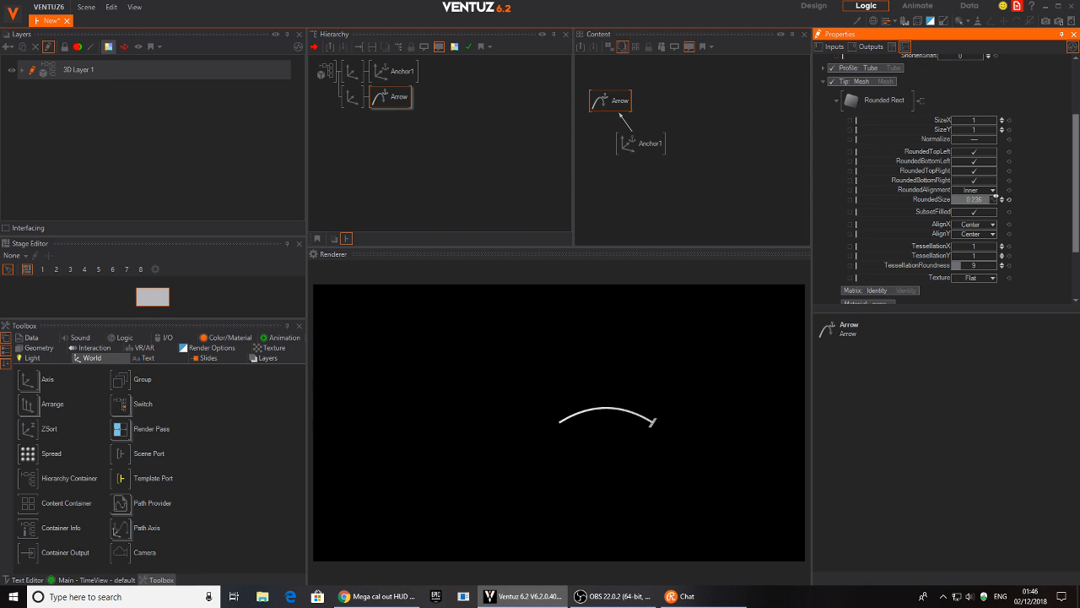
{"action": "left_click_drag", "start_coordinate": [973, 120], "coordinate": [952, 119]}
{"action": "scroll", "coordinate": [952, 140], "scroll_direction": "up", "scroll_amount": 3}
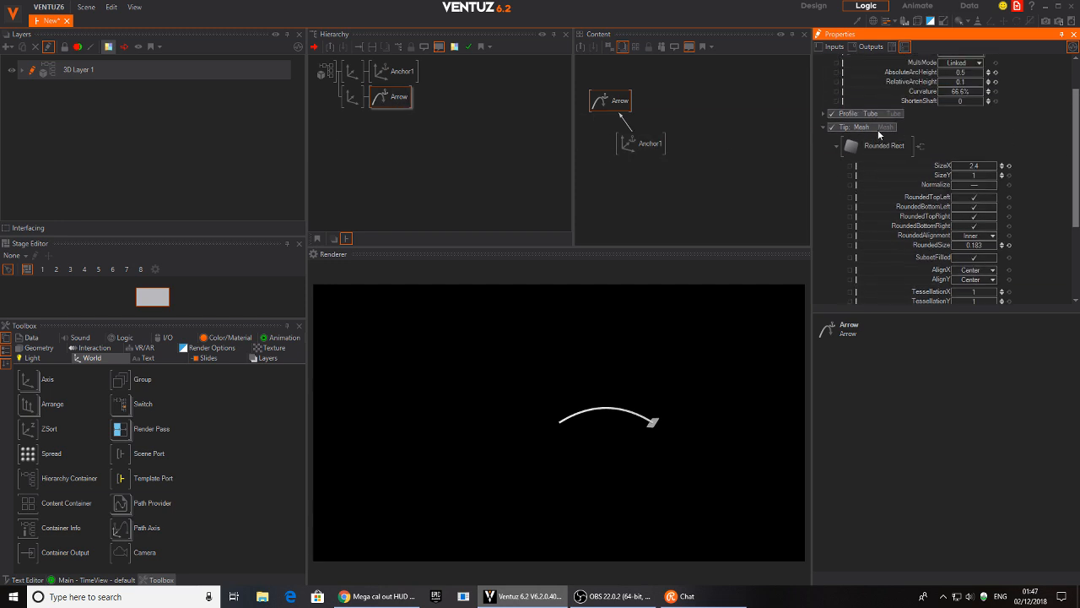
- Set the arrow's tip to None and append an Axis followed by a Rectangle after the Arrow node
{"action": "left_click", "coordinate": [880, 128]}
{"action": "left_click", "coordinate": [862, 140]}
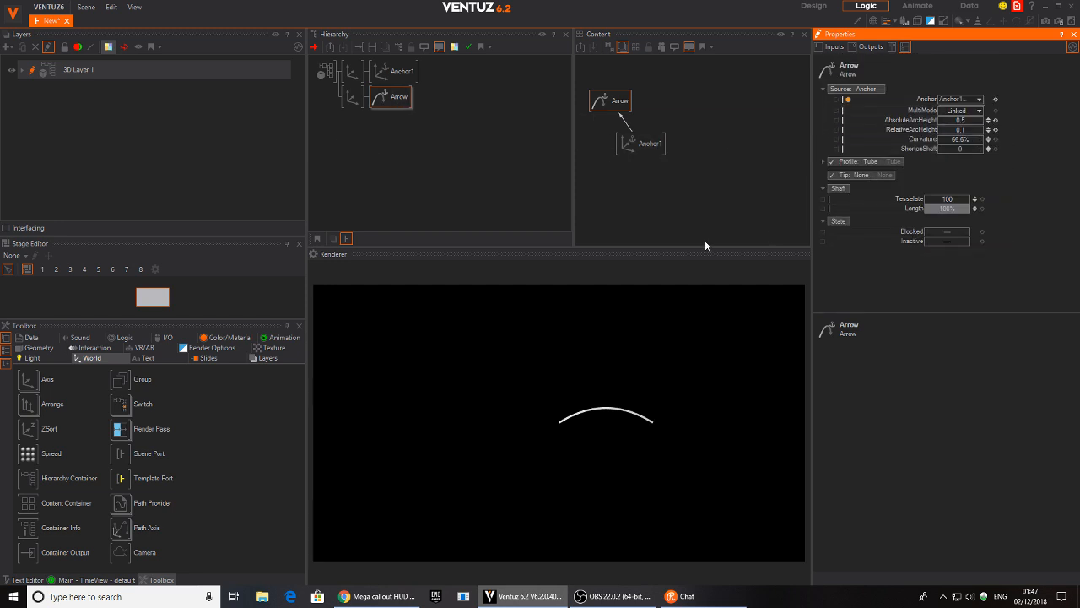
{"action": "left_click", "coordinate": [425, 136]}
{"action": "type", "text": "ax"}
{"action": "left_click_drag", "start_coordinate": [436, 159], "coordinate": [408, 100]}
{"action": "type", "text": "ax"}
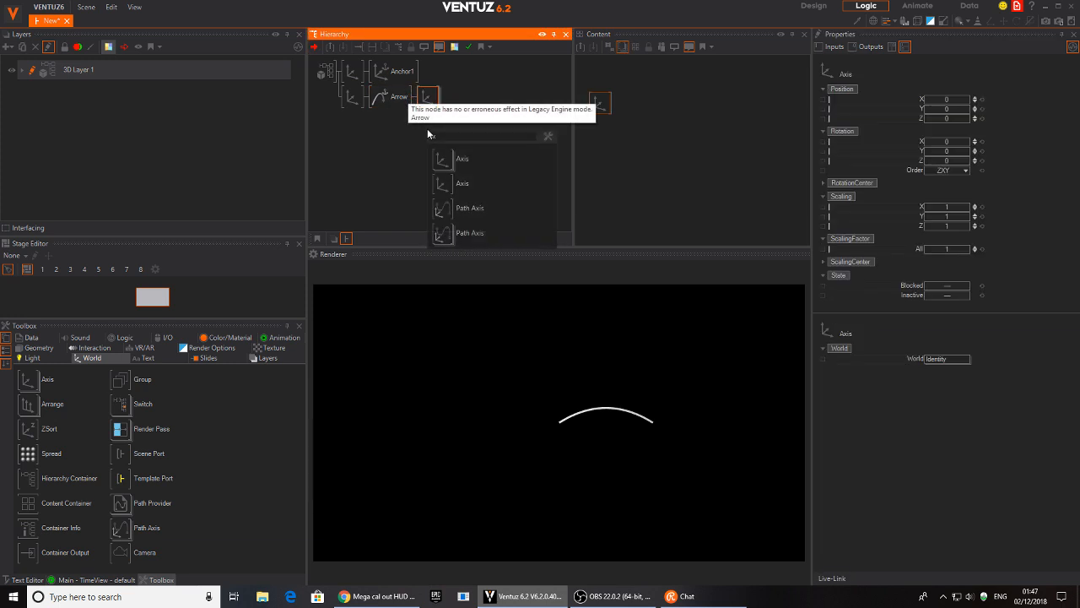
{"action": "type", "text": "re"}
{"action": "left_click_drag", "start_coordinate": [449, 178], "coordinate": [436, 100]}
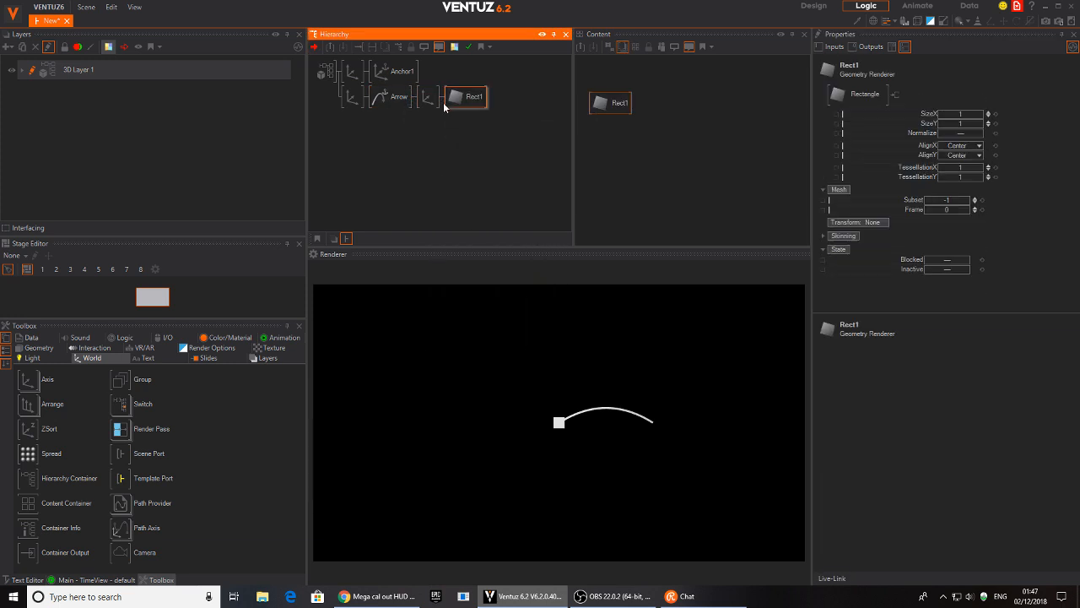
- Scale the rectangle's axis uniformly to about 2.6 and shift the arrow's axis in the negative X direction
{"action": "left_click", "coordinate": [432, 101]}
{"action": "left_click_drag", "start_coordinate": [952, 248], "coordinate": [954, 248]}
{"action": "left_click", "coordinate": [353, 98]}
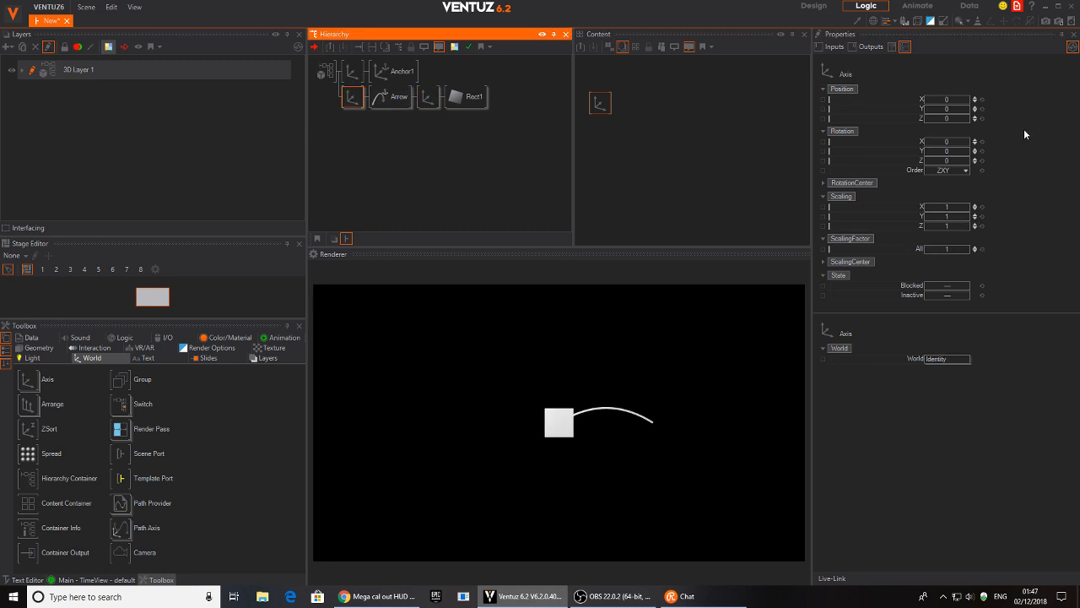
{"action": "mouse_move", "coordinate": [944, 99]}
{"action": "left_mouse_down"}
{"action": "mouse_move", "coordinate": [966, 98]}
{"action": "mouse_move", "coordinate": [927, 98]}
{"action": "left_mouse_up"}
- Copy the scaled axis and its rectangle after Anchor1, and set the anchor axis's Y position to -1
{"action": "left_click_drag", "start_coordinate": [429, 96], "coordinate": [427, 74], "text": "ctrl"}
{"action": "left_click", "coordinate": [353, 99]}
{"action": "mouse_move", "coordinate": [947, 99]}
{"action": "left_mouse_down"}
{"action": "mouse_move", "coordinate": [894, 109]}
{"action": "mouse_move", "coordinate": [936, 109]}
{"action": "left_mouse_up"}
{"action": "left_click", "coordinate": [353, 71]}
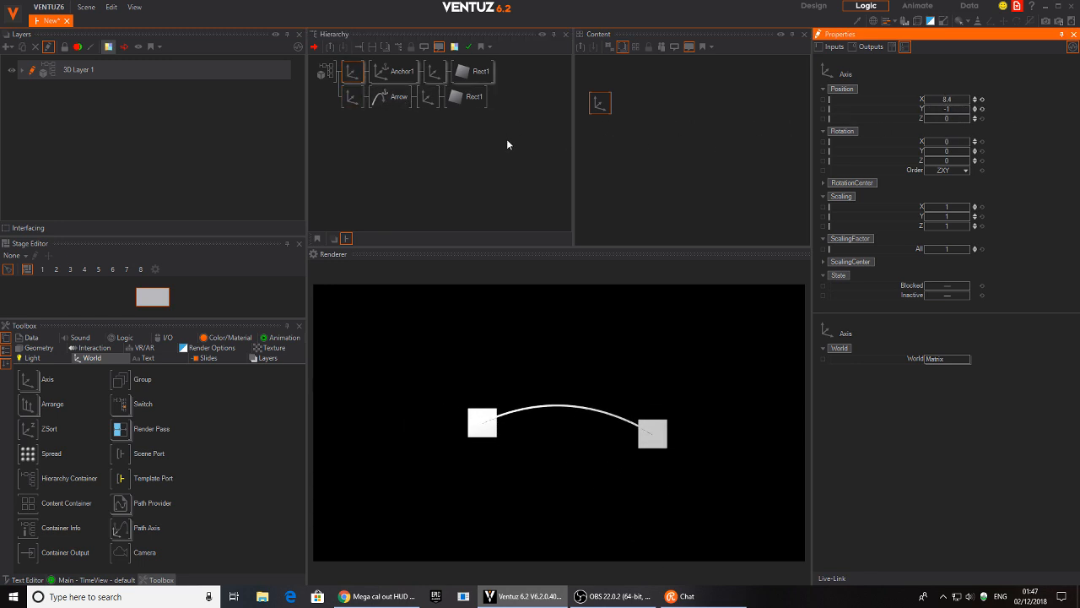
- Straighten the arrow by setting its Curvature, RelativeArcHeight and AbsoluteArcHeight to 0
{"action": "left_click", "coordinate": [381, 99]}
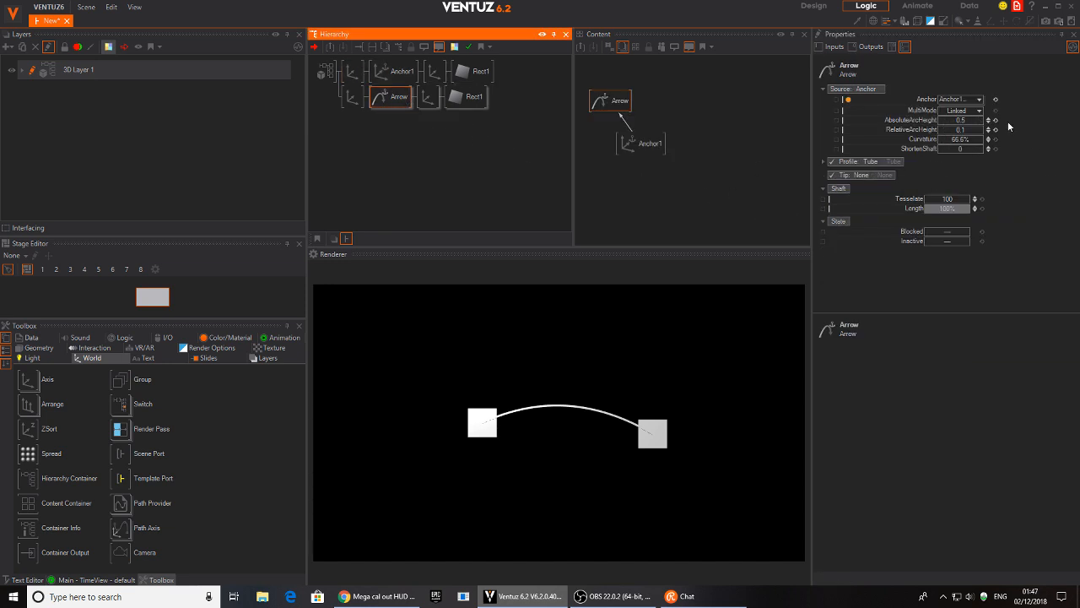
{"action": "mouse_move", "coordinate": [960, 139]}
{"action": "left_mouse_down"}
{"action": "mouse_move", "coordinate": [937, 135]}
{"action": "mouse_move", "coordinate": [981, 136]}
{"action": "mouse_move", "coordinate": [949, 140]}
{"action": "left_mouse_up"}
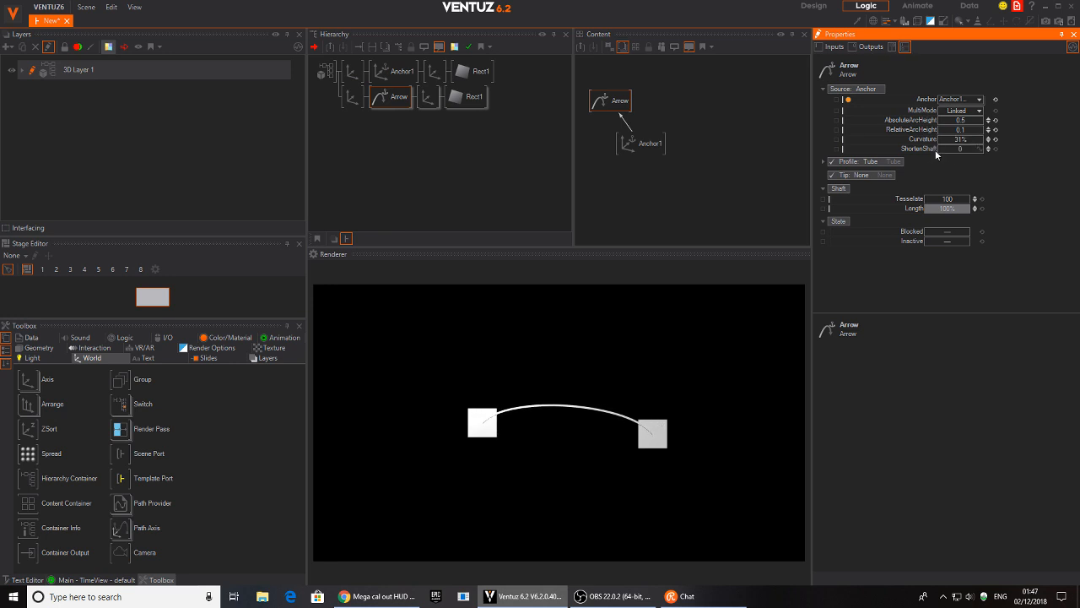
{"action": "type", "text": "0"}
{"action": "key", "text": "Return"}
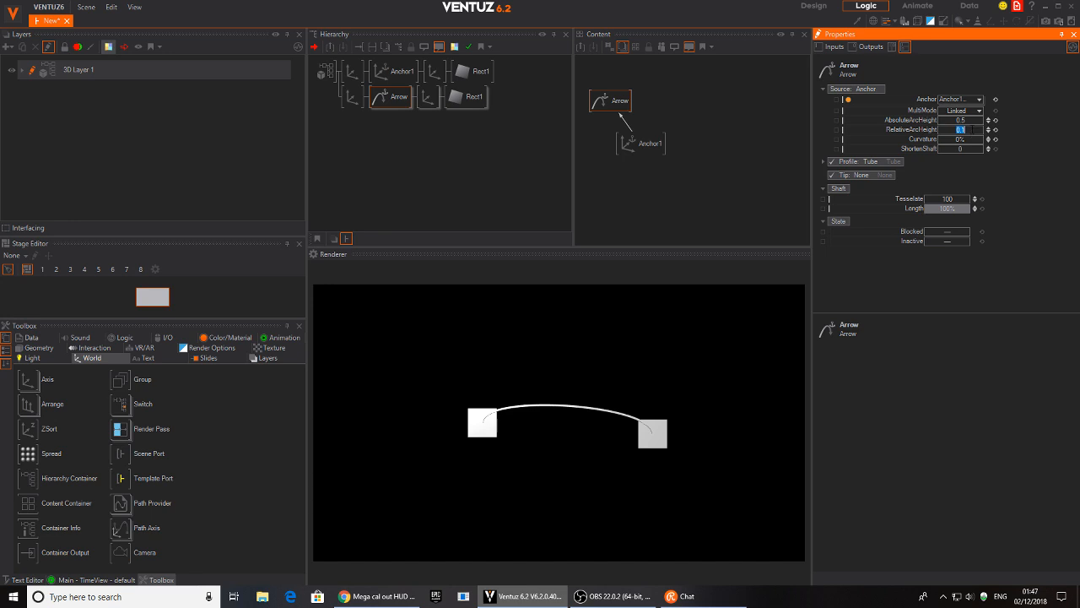
{"action": "type", "text": "0"}
{"action": "key", "text": "Return"}
{"action": "type", "text": "0"}
{"action": "key", "text": "Return"}
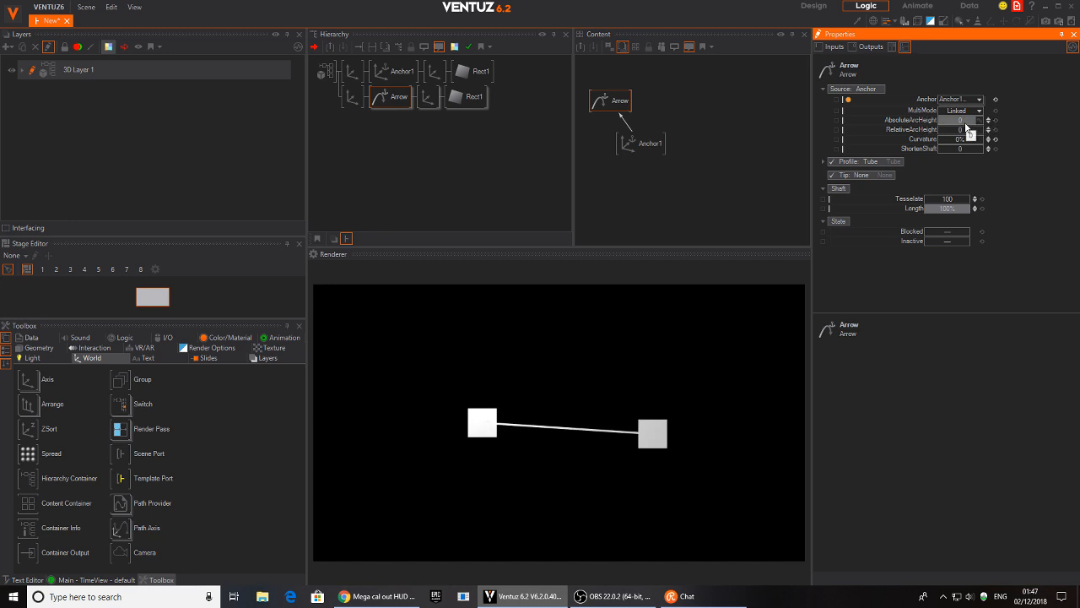
- Compare the straight connector with the Mega cal out HUD preview in Chrome, and return to Ventuz
{"action": "left_click", "coordinate": [390, 135]}
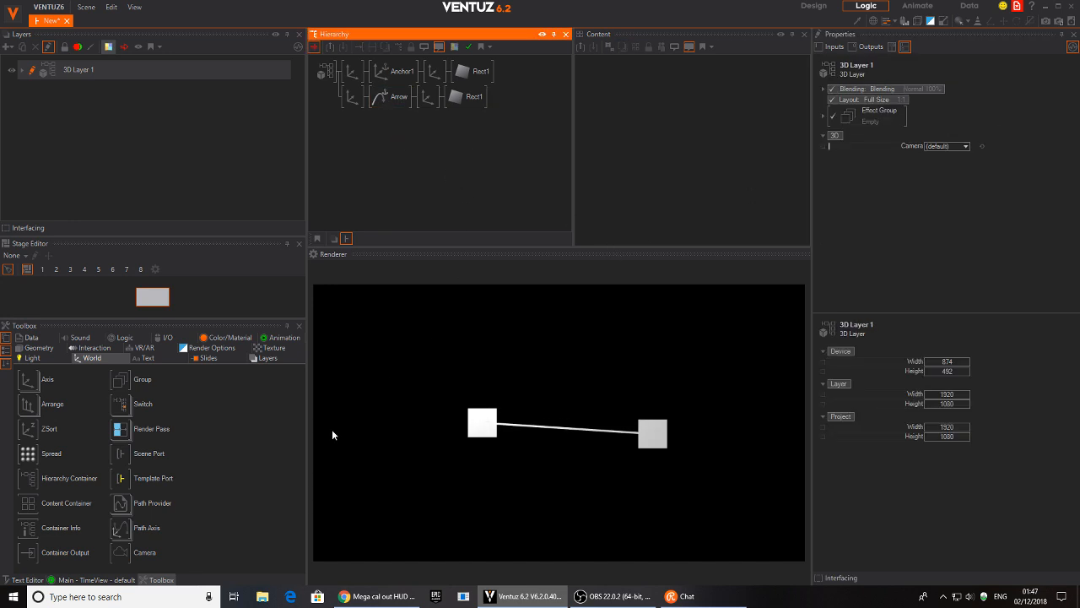
{"action": "left_click", "coordinate": [376, 596]}
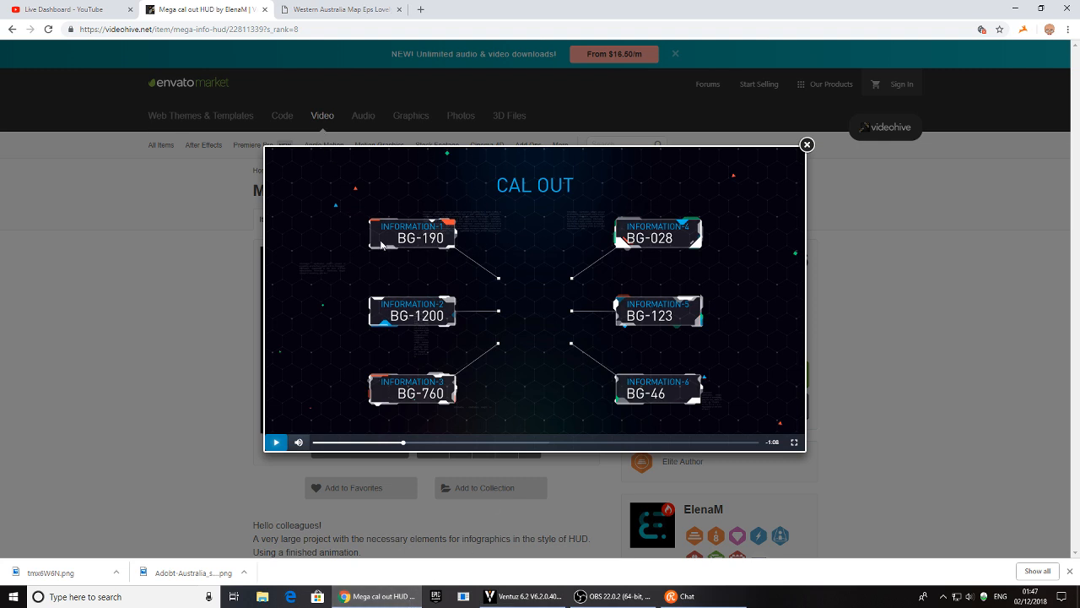
{"action": "left_click", "coordinate": [521, 599]}
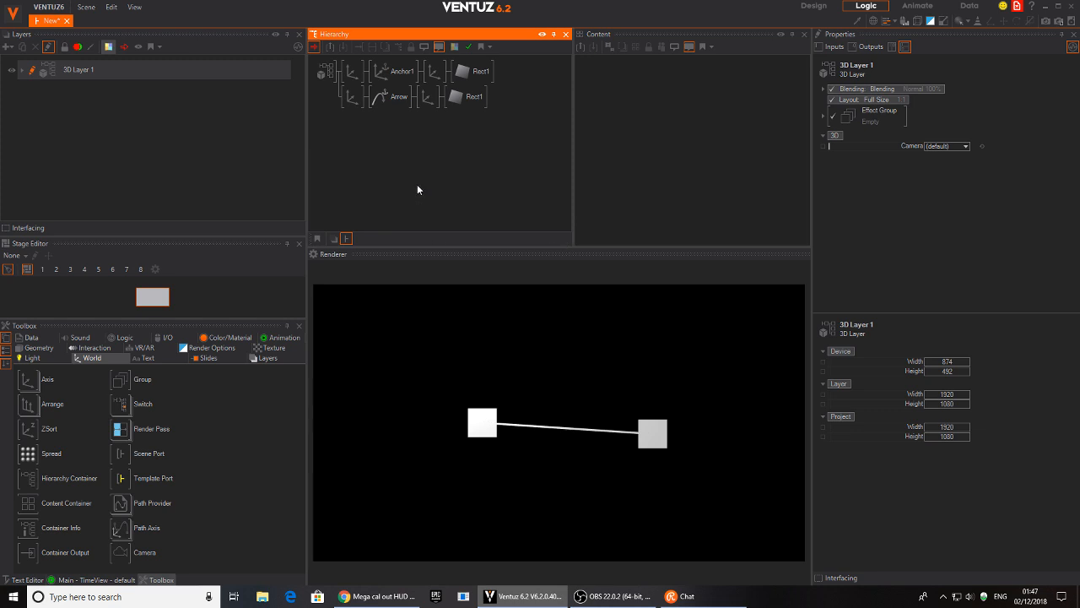
- Raise the arrow's axis along Y and set the anchor axis's X position to 2.5 for a diagonal call-out line
{"action": "left_click", "coordinate": [430, 101]}
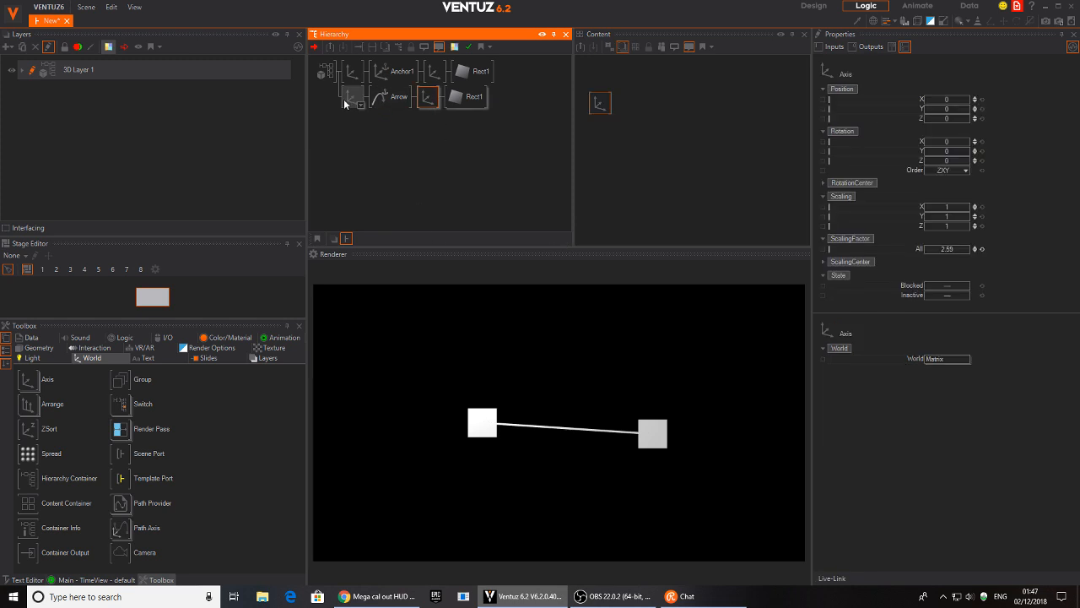
{"action": "left_click_drag", "start_coordinate": [949, 110], "coordinate": [800, 214]}
{"action": "left_click", "coordinate": [352, 71]}
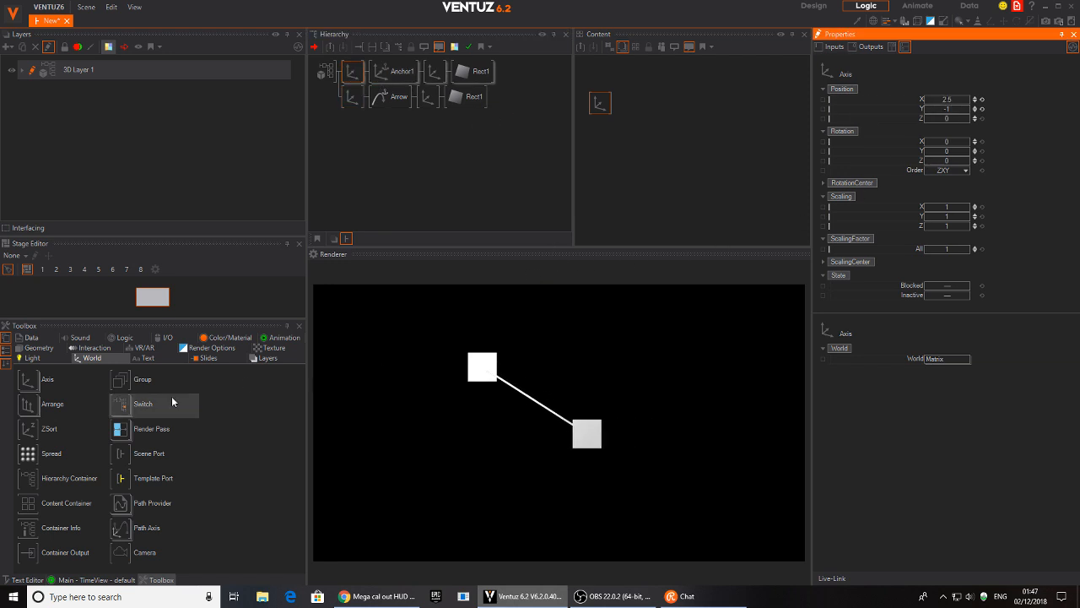
{"action": "right_click", "coordinate": [386, 152]}
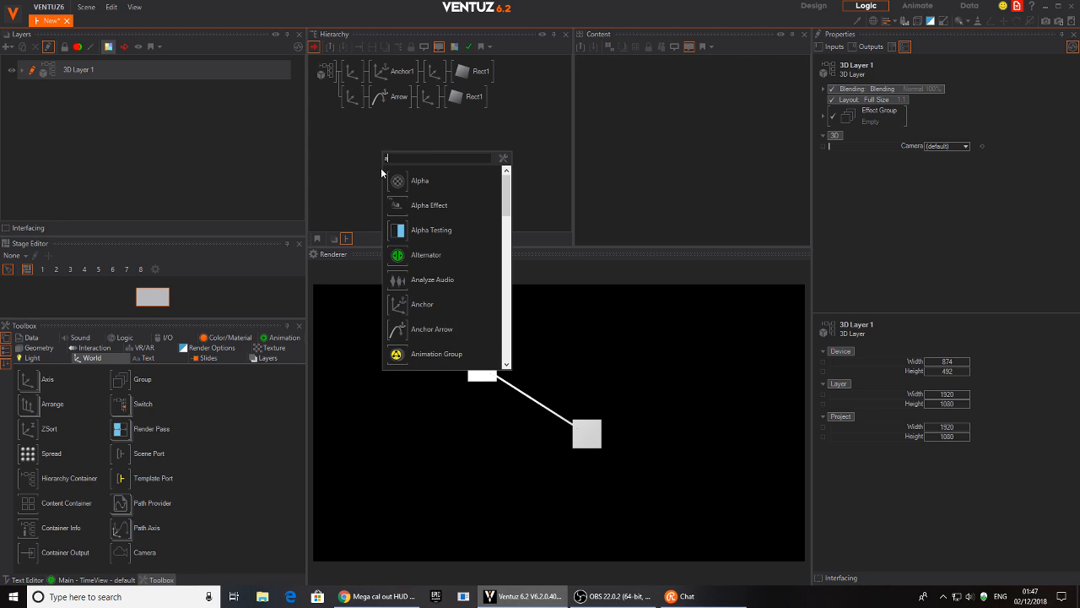
- Switch to Chrome and open Sketchfab's downloadable models in a new tab
{"action": "left_click", "coordinate": [372, 597]}
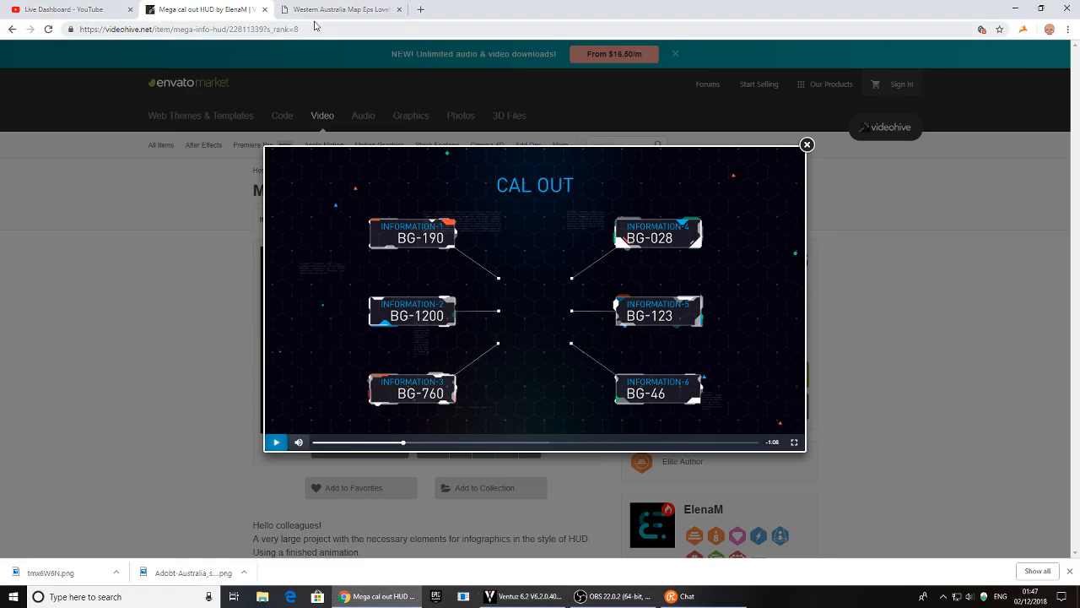
{"action": "left_click", "coordinate": [378, 9]}
{"action": "left_click", "coordinate": [421, 12]}
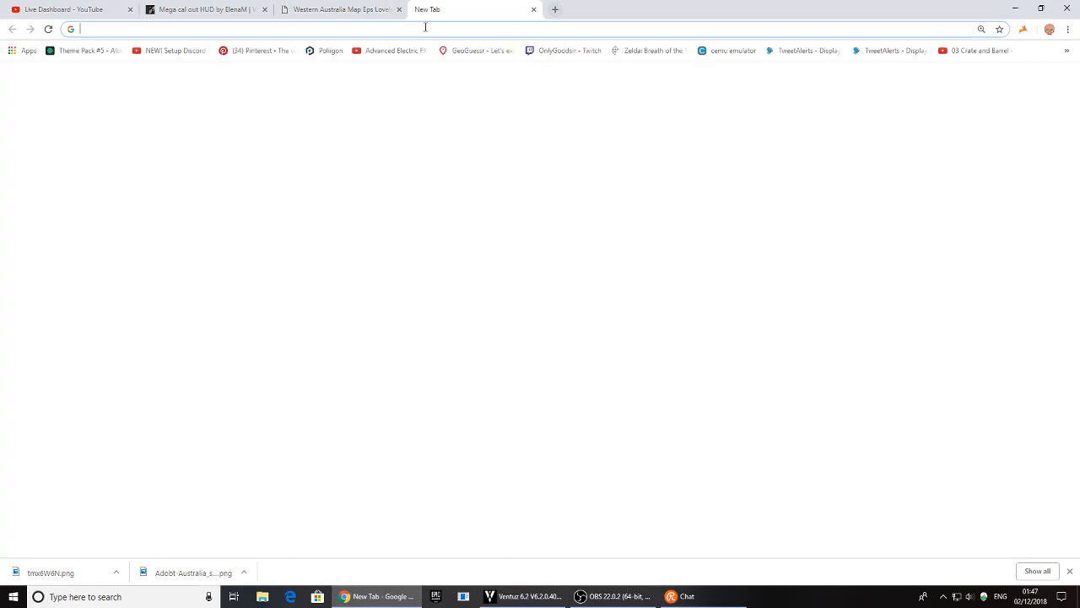
{"action": "type", "text": "ske"}
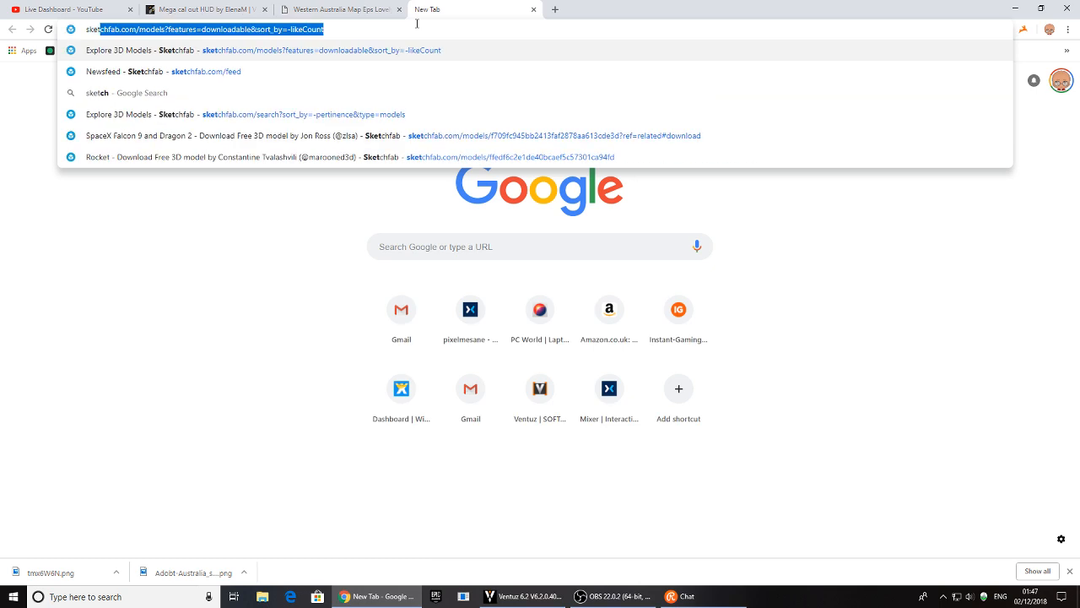
{"action": "key", "text": "Return"}
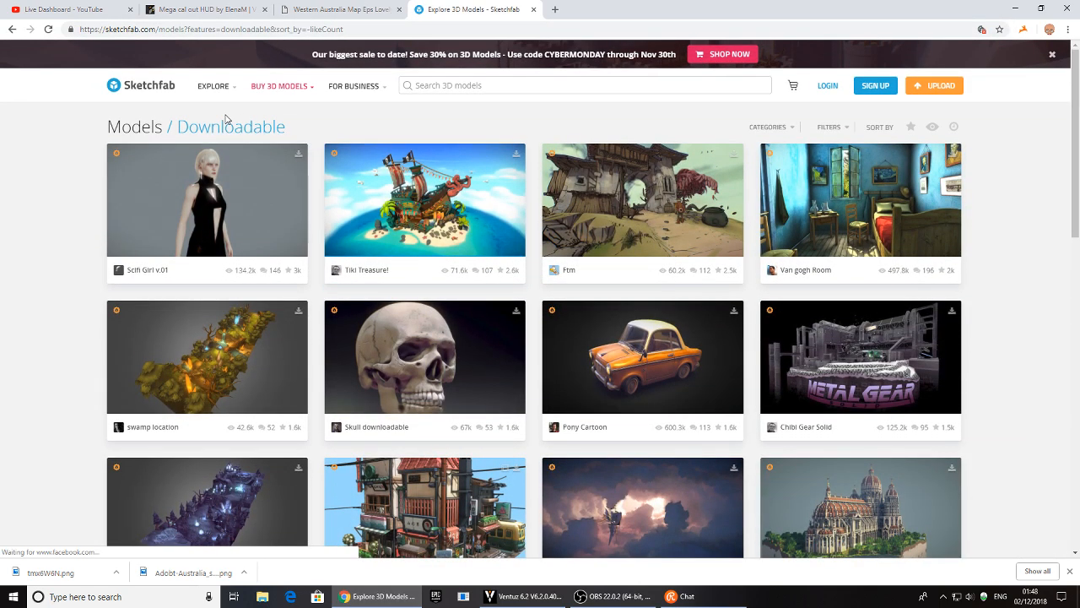
{"action": "mouse_move", "coordinate": [268, 90]}
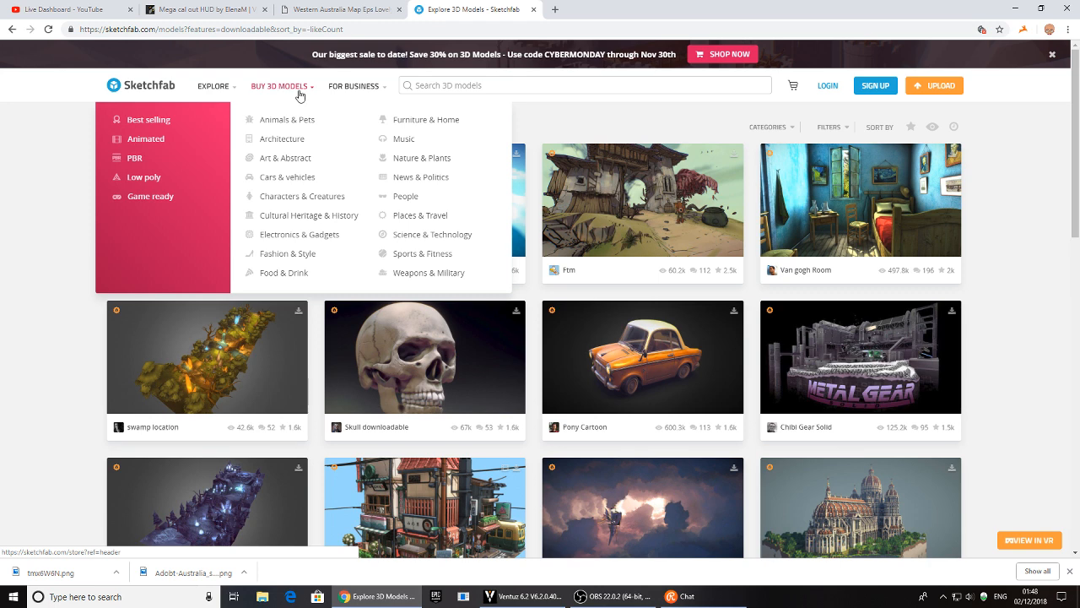
{"action": "mouse_move", "coordinate": [224, 91]}
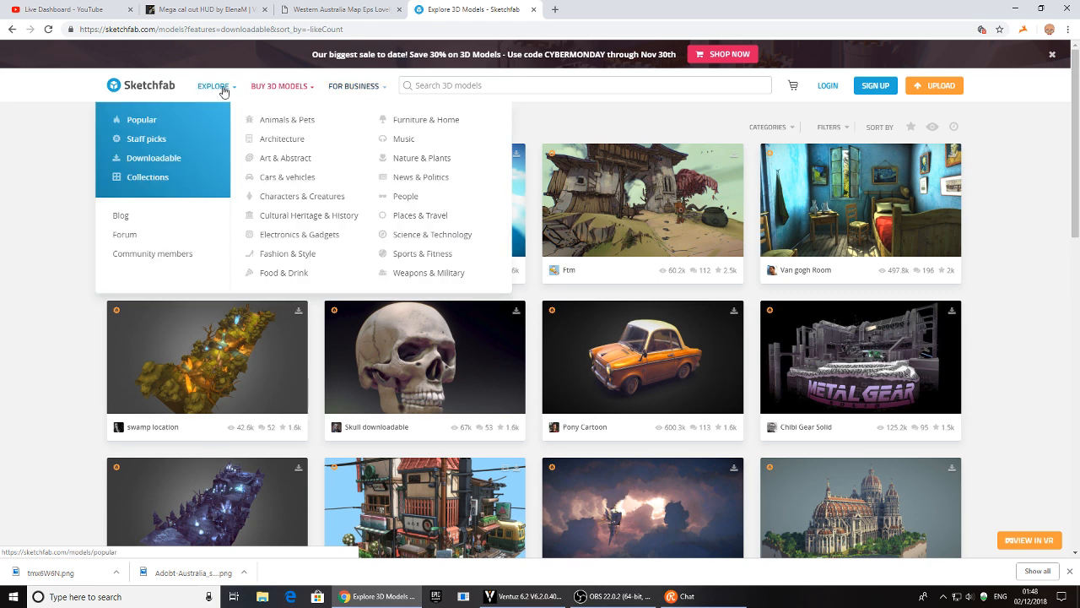
{"action": "left_click", "coordinate": [137, 161]}
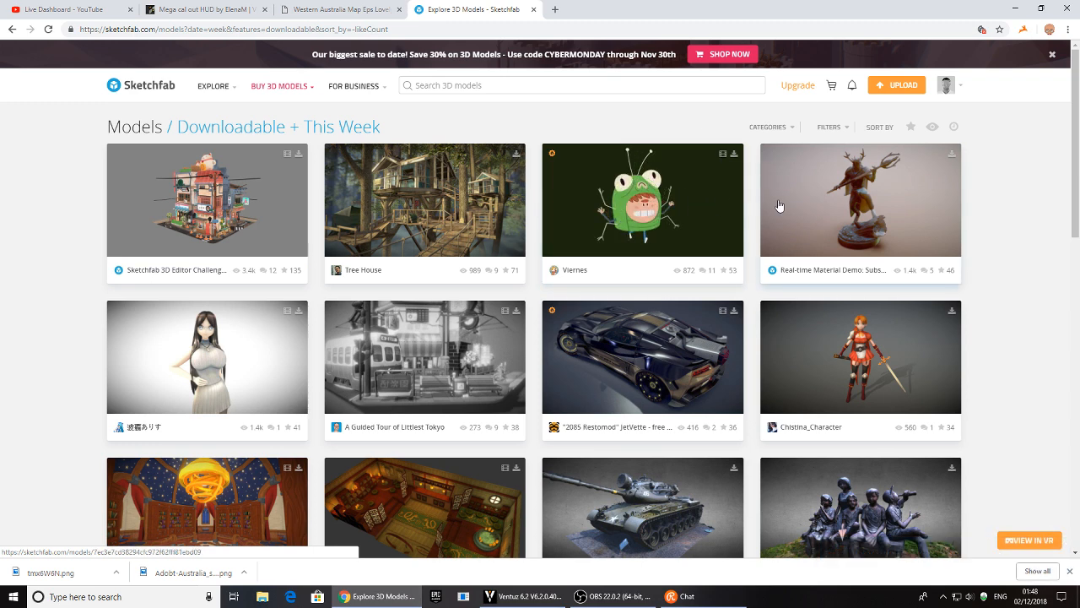
- Filter the downloadable models to Animated and remove the This Week date restriction
{"action": "left_click", "coordinate": [757, 127]}
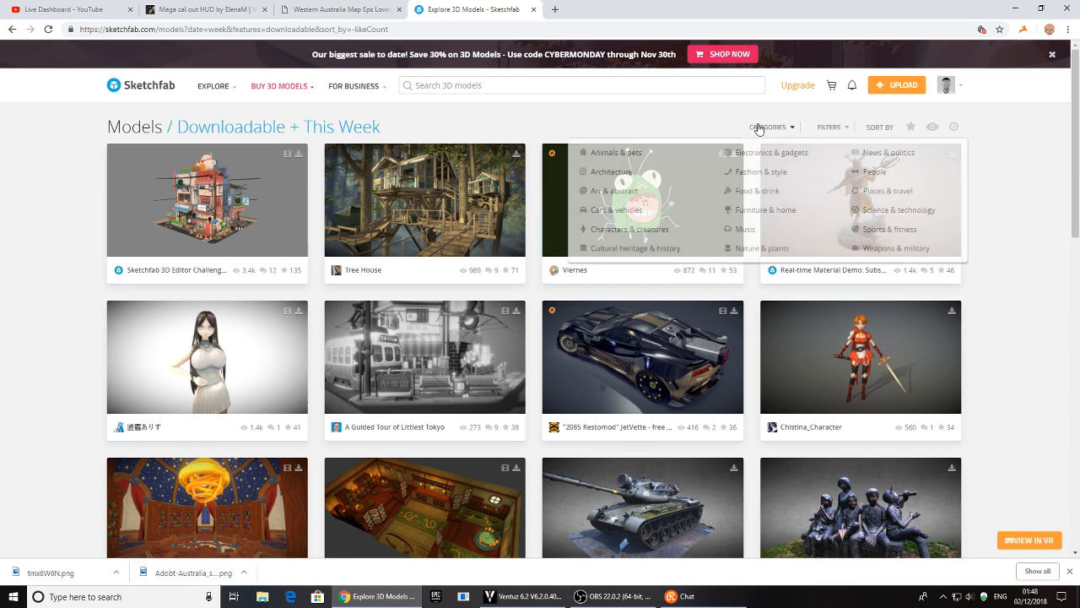
{"action": "left_click", "coordinate": [751, 128]}
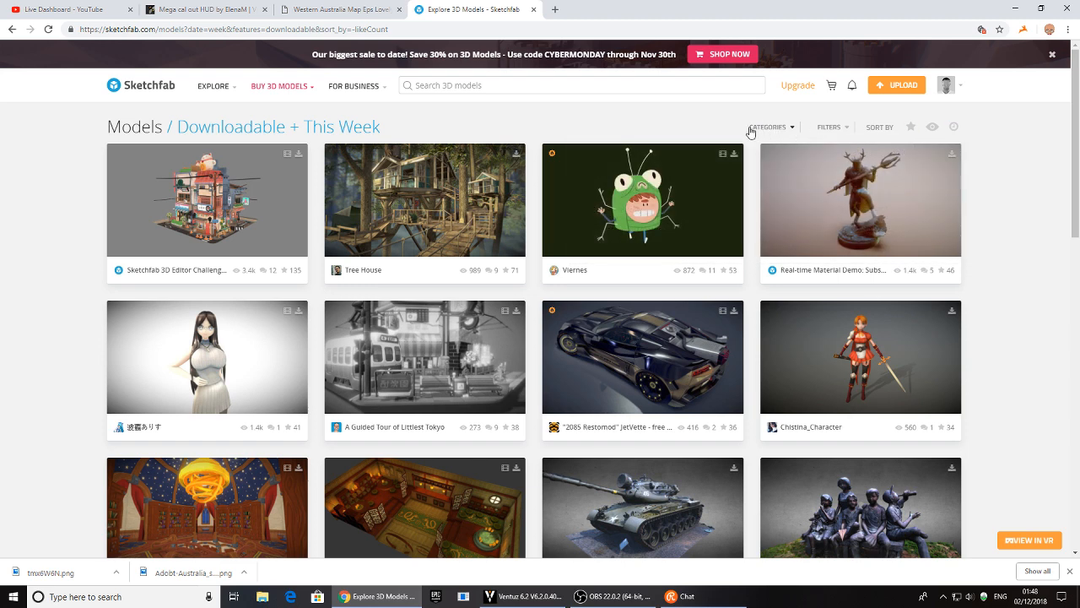
{"action": "left_click", "coordinate": [828, 126]}
{"action": "left_click", "coordinate": [752, 185]}
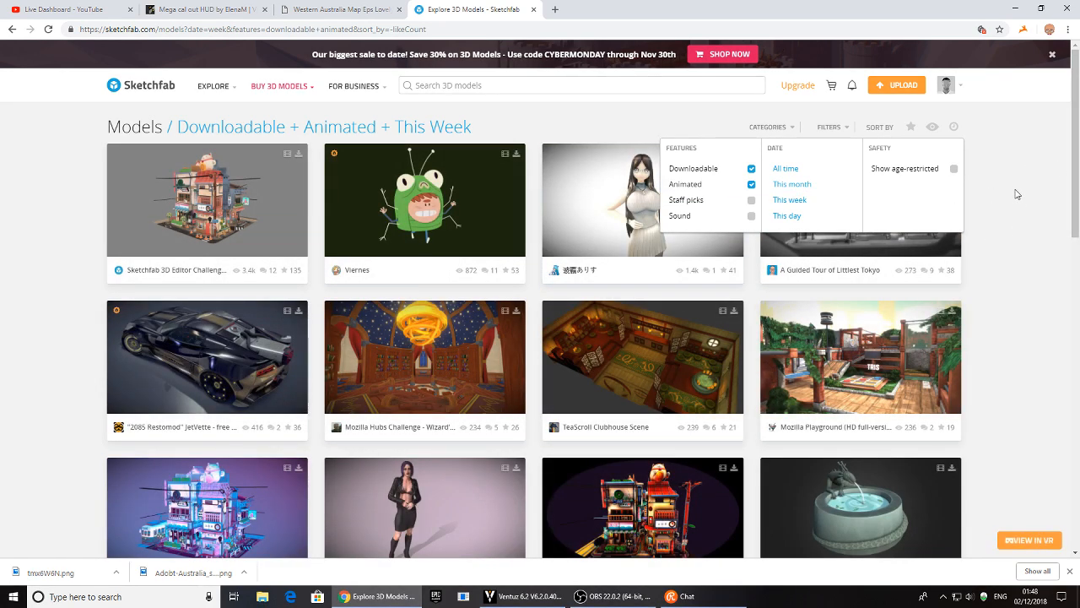
{"action": "left_click", "coordinate": [408, 129]}
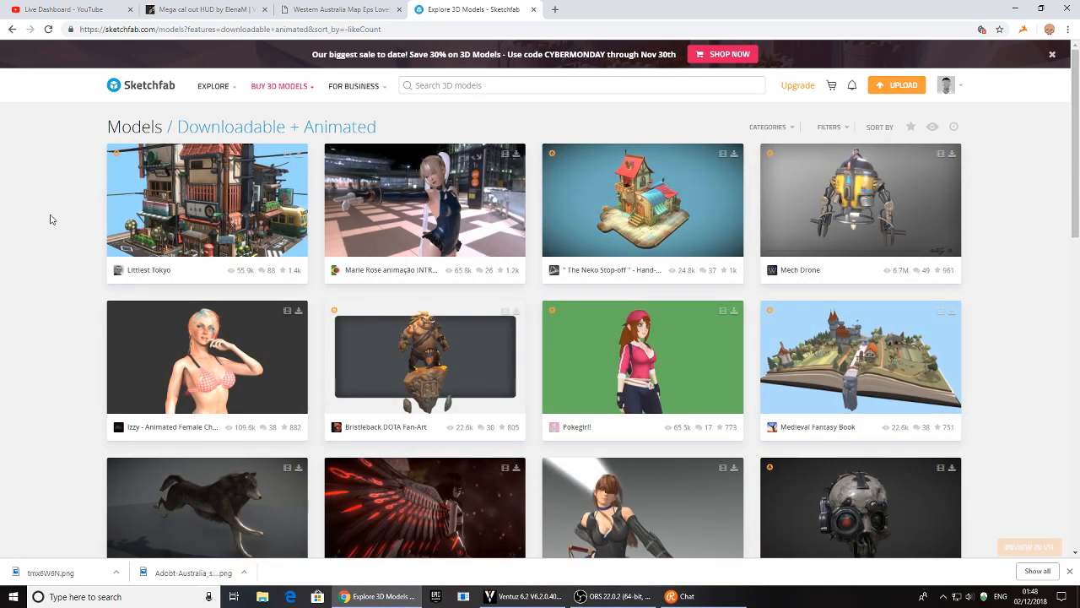
- Browse the animated downloadable models and open the Tesla vs Lovecraft - Tesla Mech page
{"action": "scroll", "coordinate": [51, 218], "scroll_direction": "down", "scroll_amount": 2}
{"action": "scroll", "coordinate": [51, 214], "scroll_direction": "down", "scroll_amount": 3}
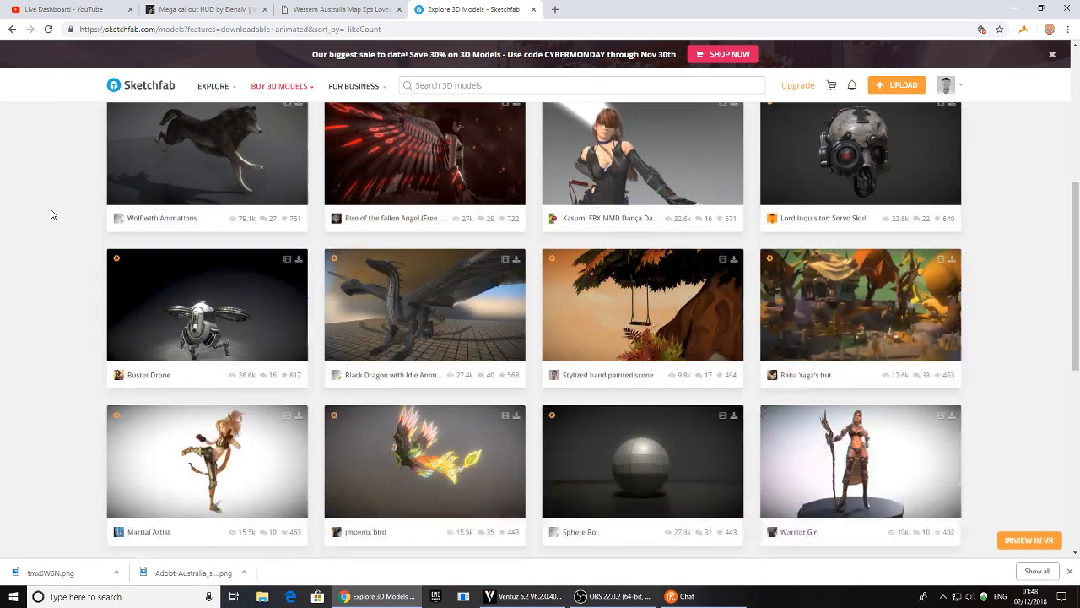
{"action": "scroll", "coordinate": [52, 218], "scroll_direction": "down", "scroll_amount": 3}
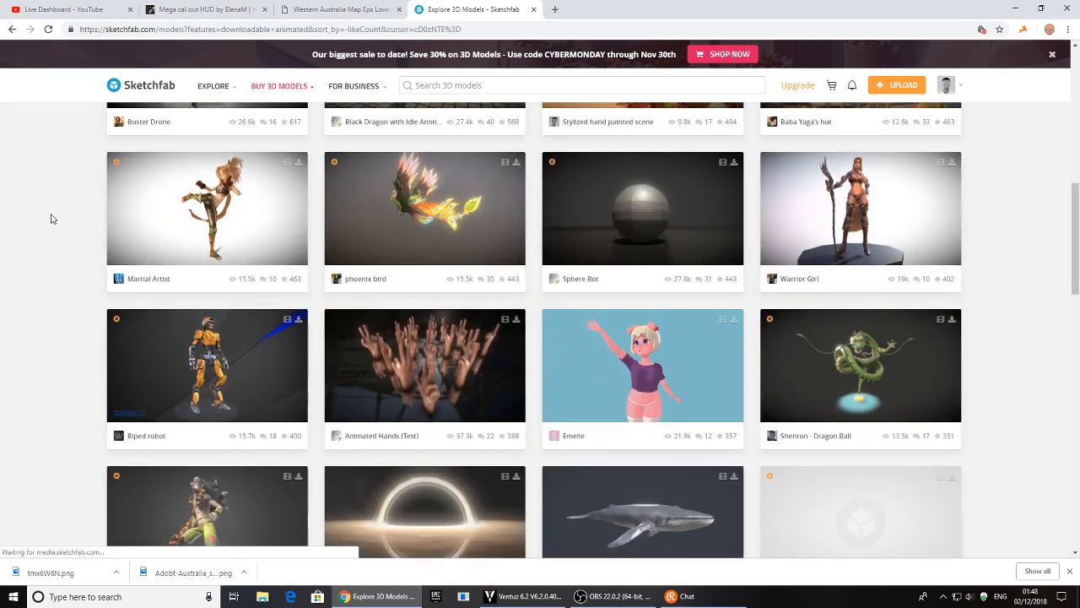
{"action": "scroll", "coordinate": [43, 221], "scroll_direction": "down", "scroll_amount": 3}
{"action": "scroll", "coordinate": [43, 217], "scroll_direction": "down", "scroll_amount": 2}
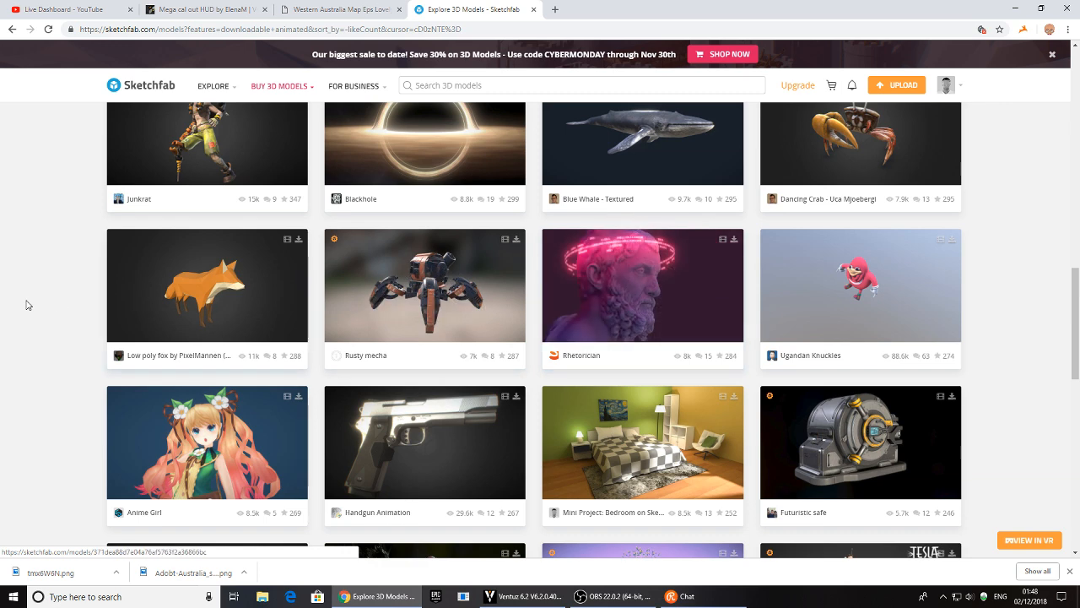
{"action": "scroll", "coordinate": [72, 301], "scroll_direction": "down", "scroll_amount": 3}
{"action": "scroll", "coordinate": [72, 302], "scroll_direction": "down", "scroll_amount": 1}
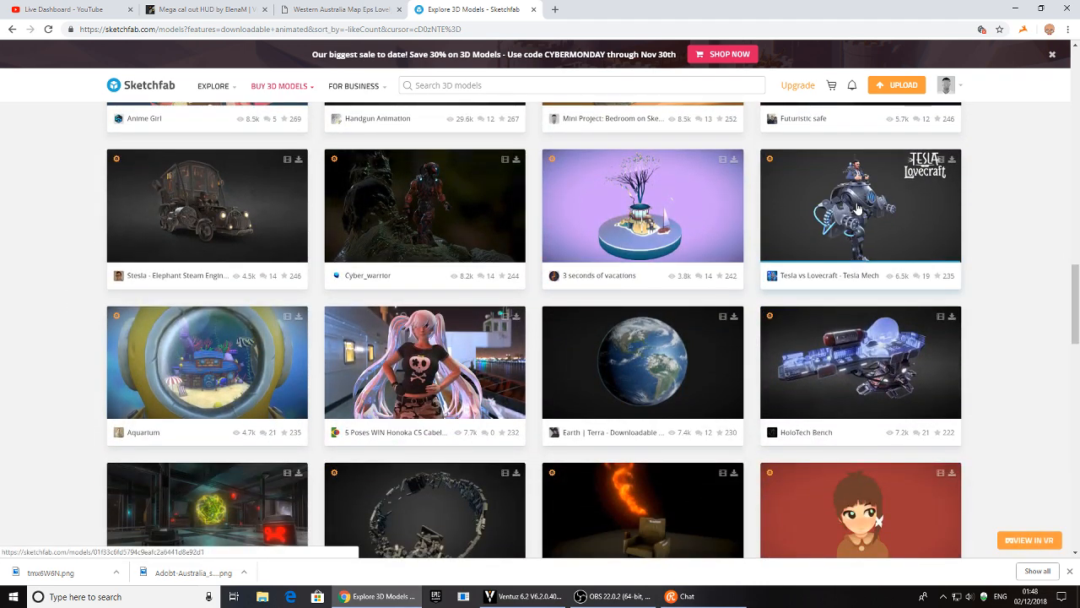
{"action": "left_click", "coordinate": [835, 222]}
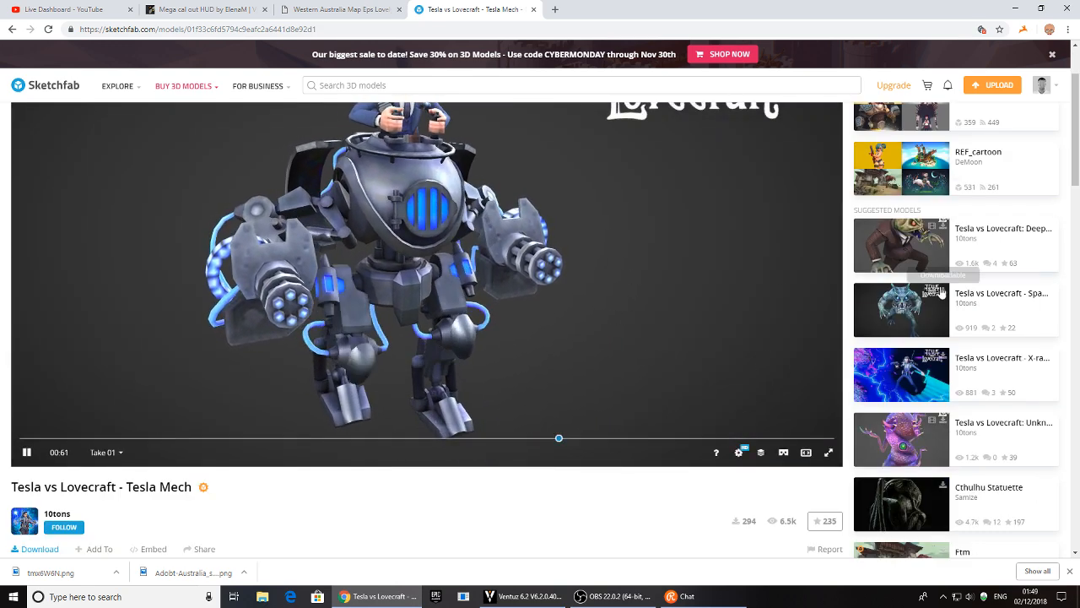
{"action": "scroll", "coordinate": [735, 273], "scroll_direction": "up", "scroll_amount": 2}
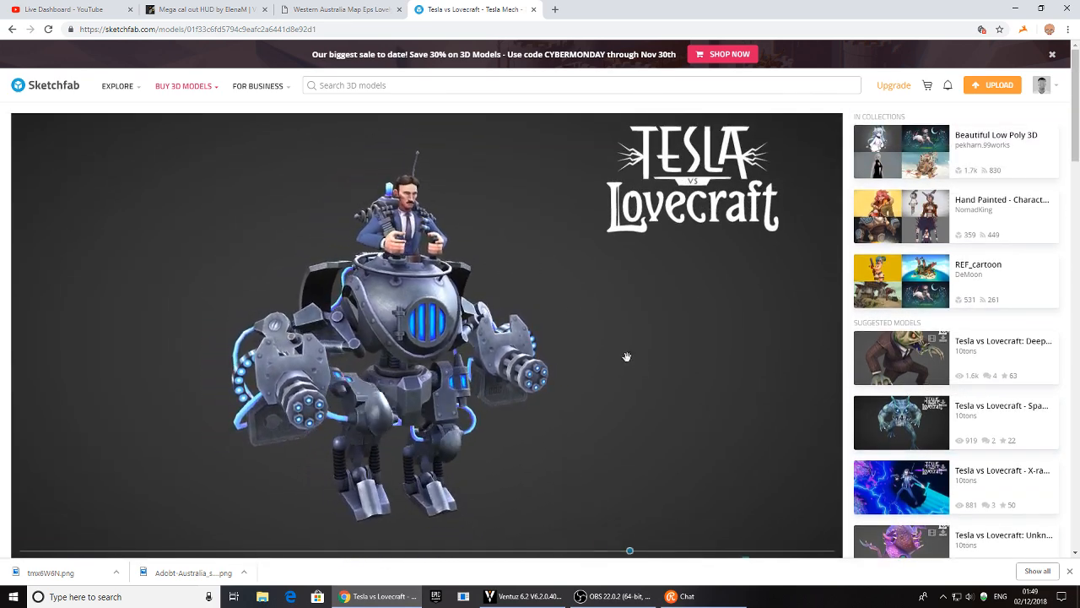
- Look over the Tesla vs Lovecraft - Tesla Mech model page and bookmark it
{"action": "scroll", "coordinate": [701, 381], "scroll_direction": "down", "scroll_amount": 2}
{"action": "scroll", "coordinate": [354, 503], "scroll_direction": "down", "scroll_amount": 2}
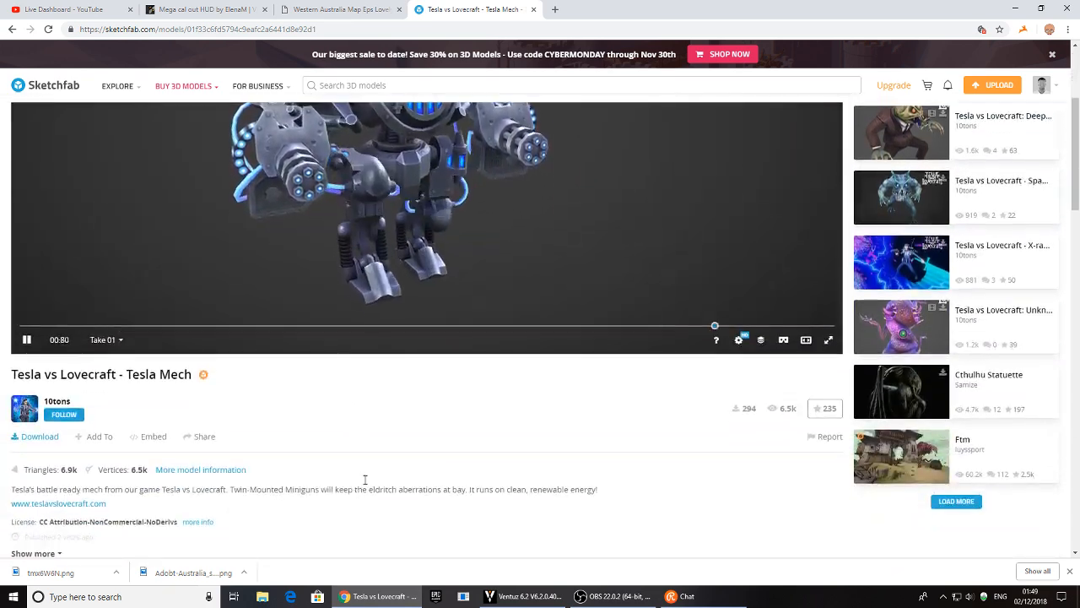
{"action": "scroll", "coordinate": [154, 501], "scroll_direction": "down", "scroll_amount": 1}
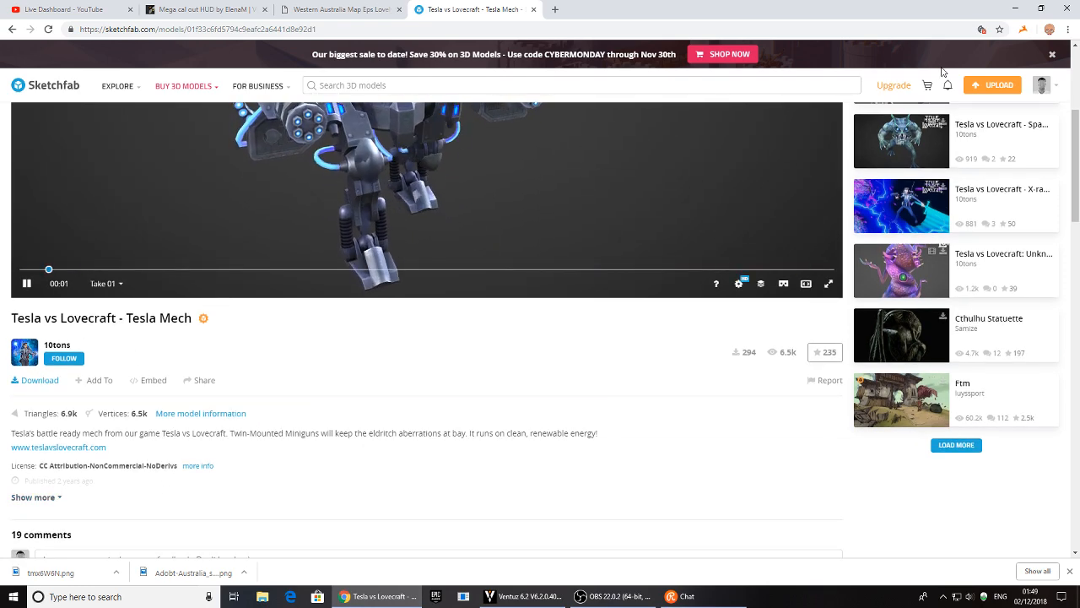
{"action": "scroll", "coordinate": [958, 123], "scroll_direction": "up", "scroll_amount": 3}
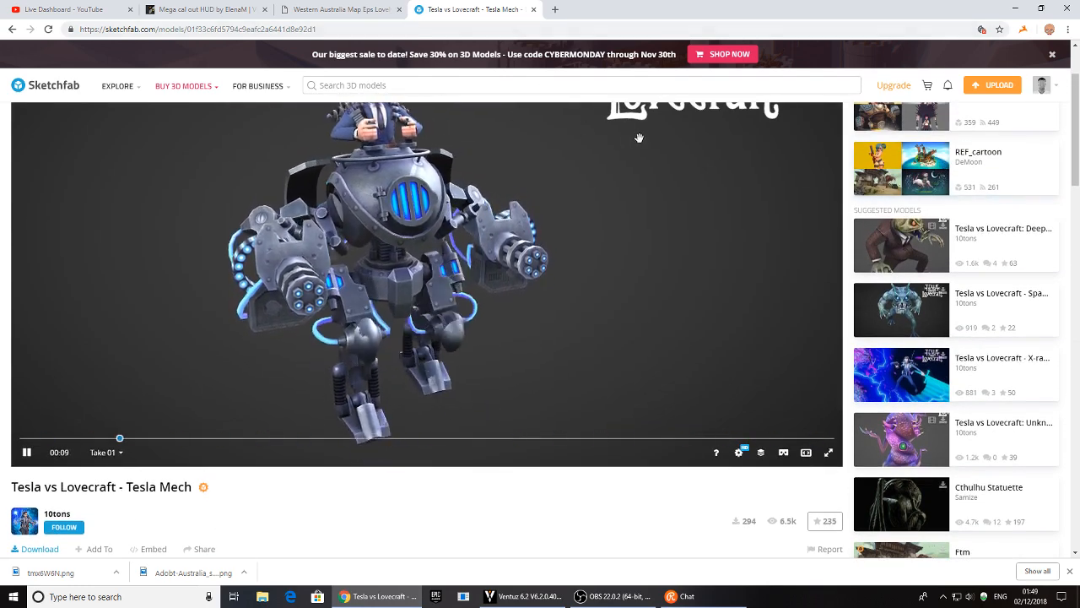
{"action": "scroll", "coordinate": [770, 145], "scroll_direction": "up", "scroll_amount": 3}
{"action": "left_click", "coordinate": [1000, 28]}
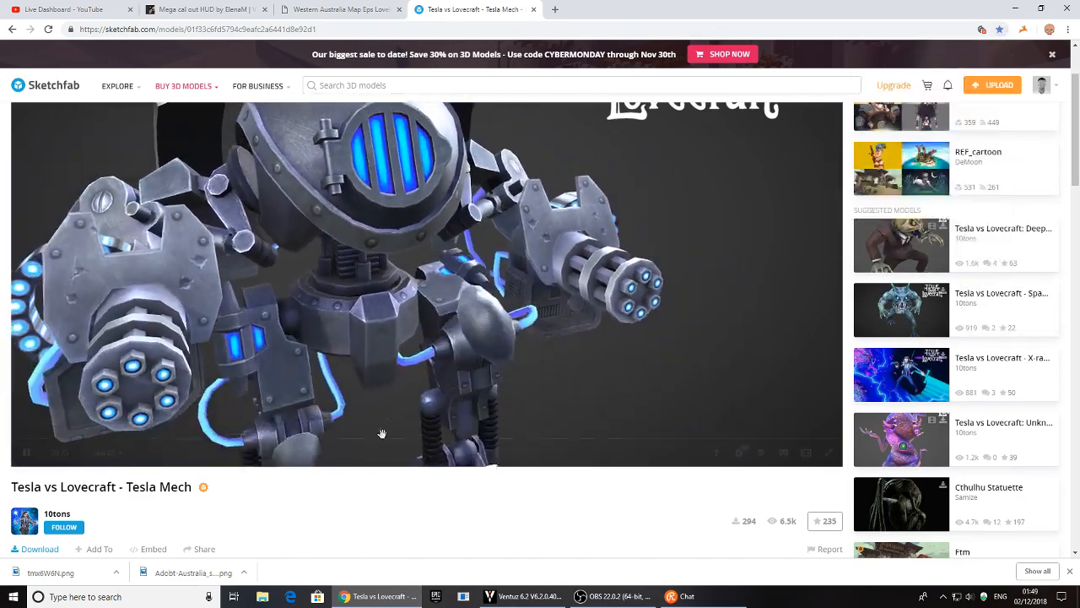
- Download the Tesla Mech model in the autoconverted glTF format and dismiss the download dialog
{"action": "scroll", "coordinate": [359, 494], "scroll_direction": "down", "scroll_amount": 2}
{"action": "left_click", "coordinate": [37, 386]}
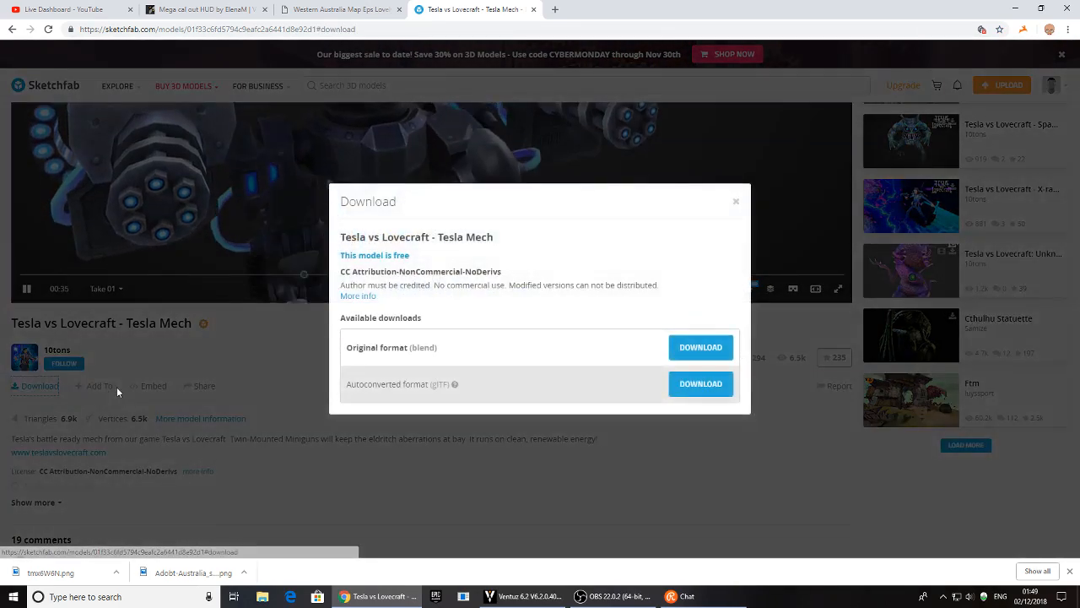
{"action": "left_click", "coordinate": [699, 384]}
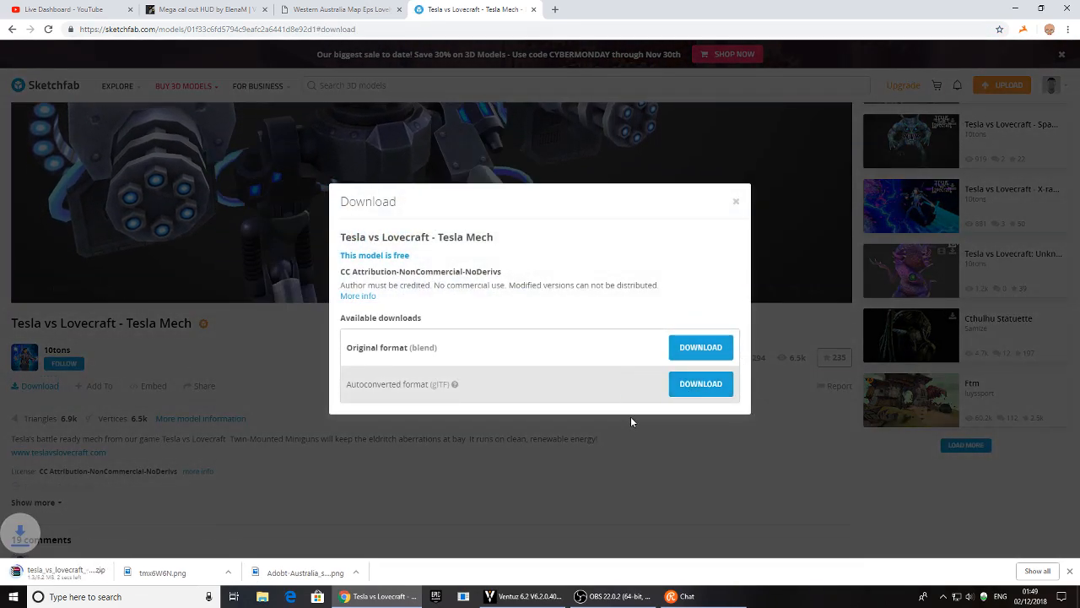
{"action": "left_click", "coordinate": [421, 477]}
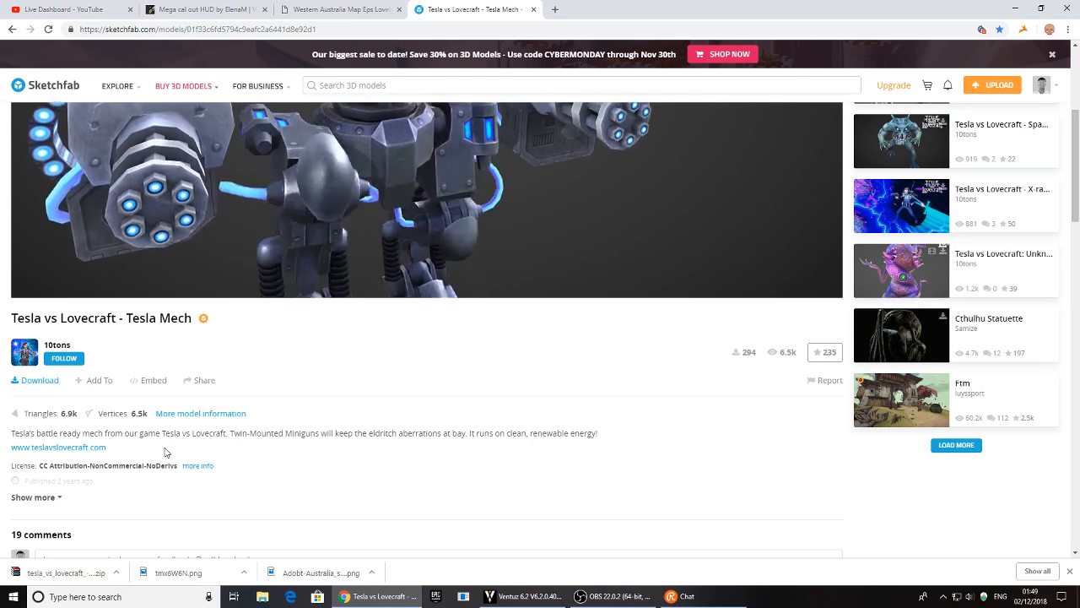
- Open the downloaded Tesla Mech zip archive and browse File Explorer to New folder on the Desktop
{"action": "left_click", "coordinate": [50, 573]}
{"action": "left_click", "coordinate": [262, 597]}
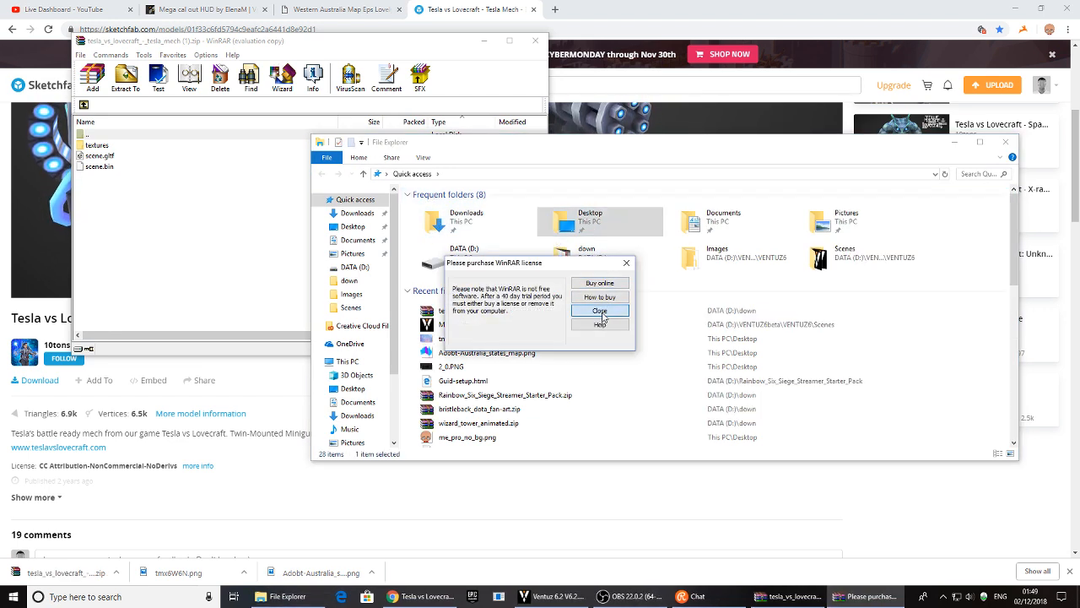
{"action": "left_click", "coordinate": [584, 224]}
{"action": "double_click", "coordinate": [584, 224]}
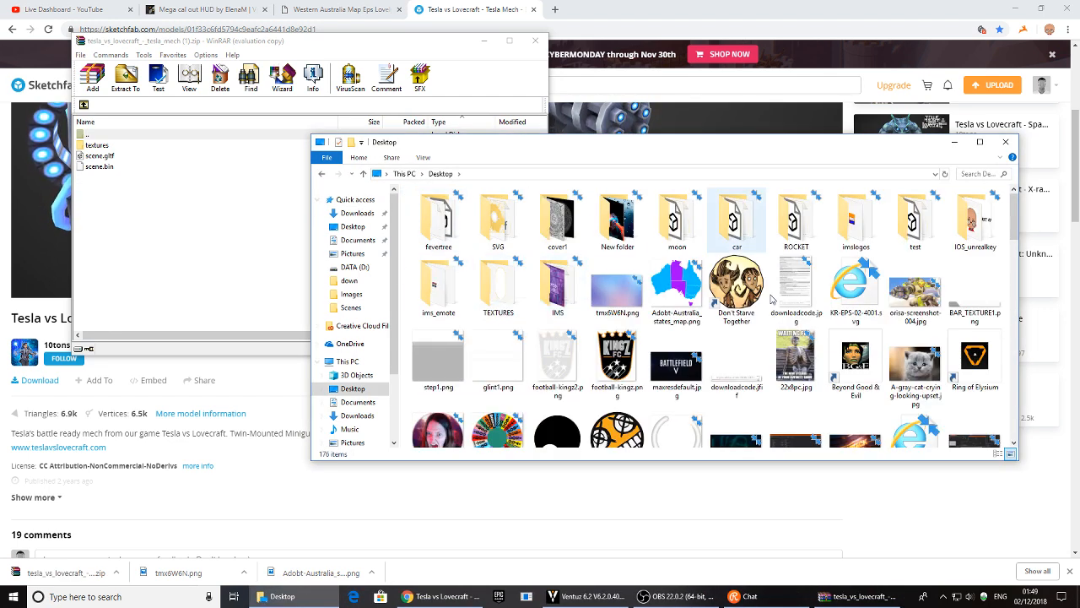
{"action": "double_click", "coordinate": [597, 226]}
- Create a subfolder in New folder, extract textures, scene.bin and scene.gltf into it, and close the archive
{"action": "right_click", "coordinate": [453, 301]}
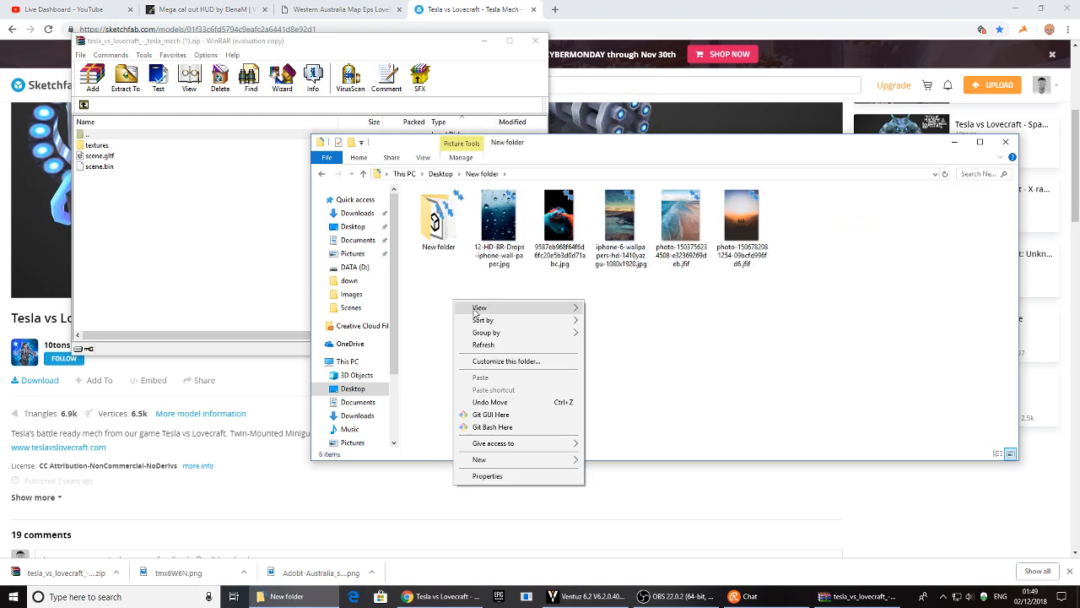
{"action": "mouse_move", "coordinate": [511, 459]}
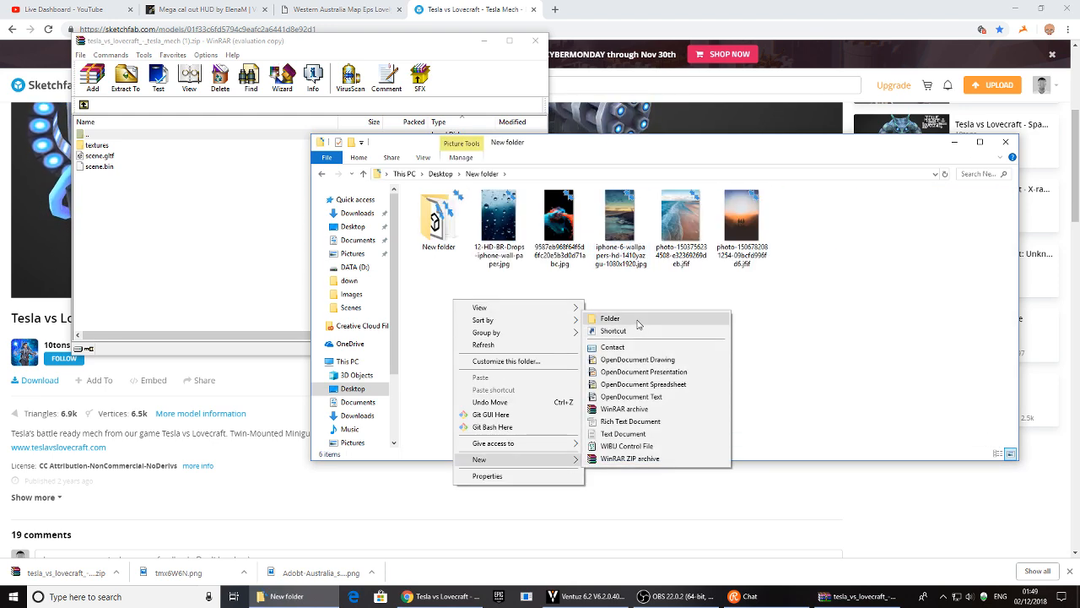
{"action": "left_click", "coordinate": [638, 323]}
{"action": "double_click", "coordinate": [501, 230]}
{"action": "left_click_drag", "start_coordinate": [146, 206], "coordinate": [710, 305]}
{"action": "left_click", "coordinate": [535, 41]}
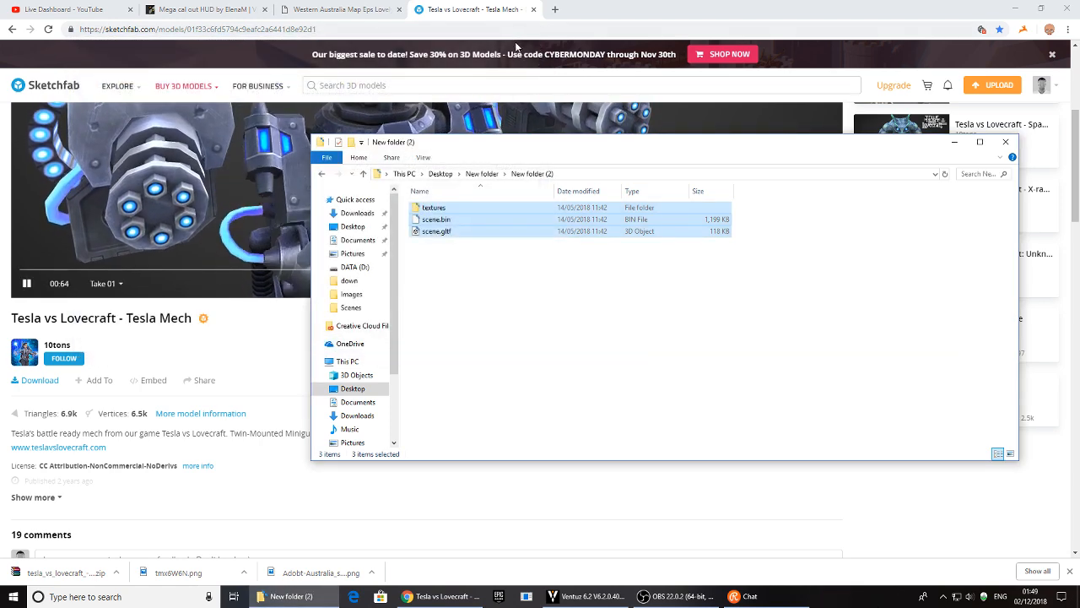
- Switch to Ventuz and import scene.gltf from the extracted folder into the scene hierarchy
{"action": "left_click", "coordinate": [1015, 8]}
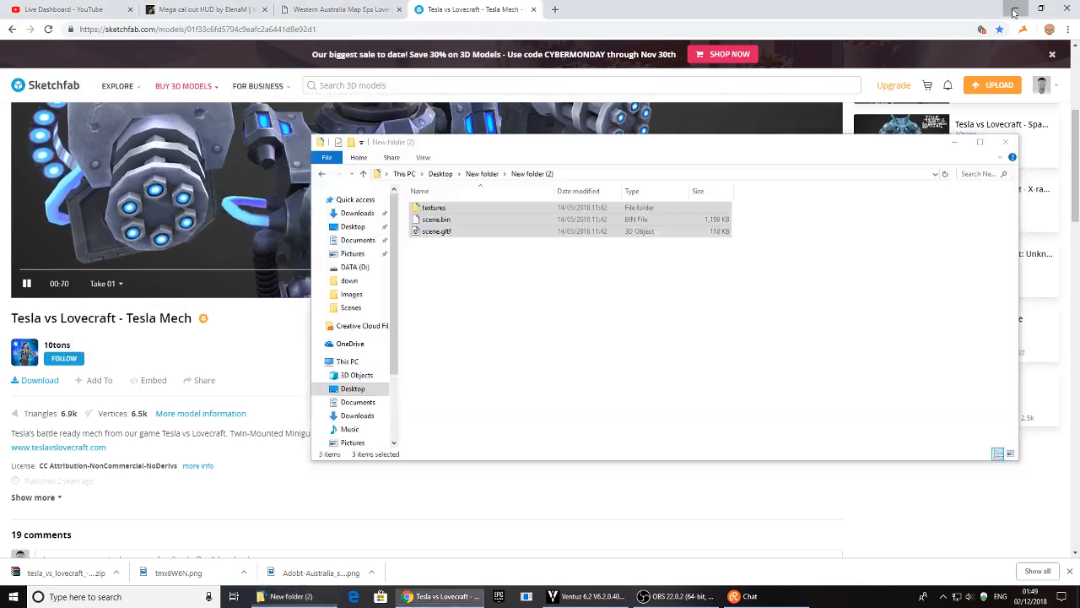
{"action": "left_click_drag", "start_coordinate": [568, 146], "coordinate": [869, 135]}
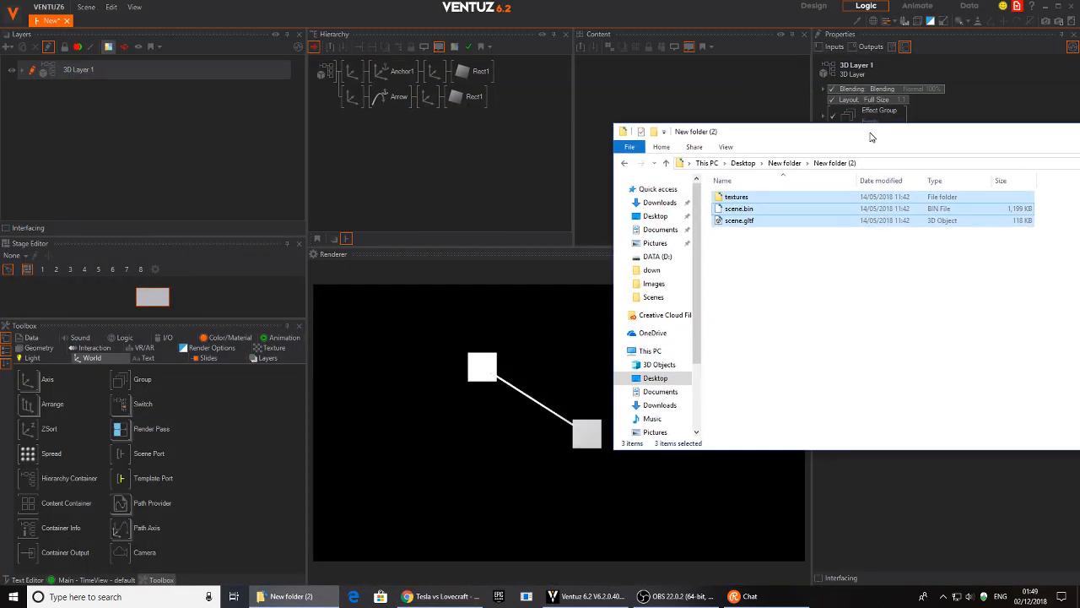
{"action": "left_click", "coordinate": [773, 272]}
{"action": "left_click_drag", "start_coordinate": [737, 221], "coordinate": [353, 114]}
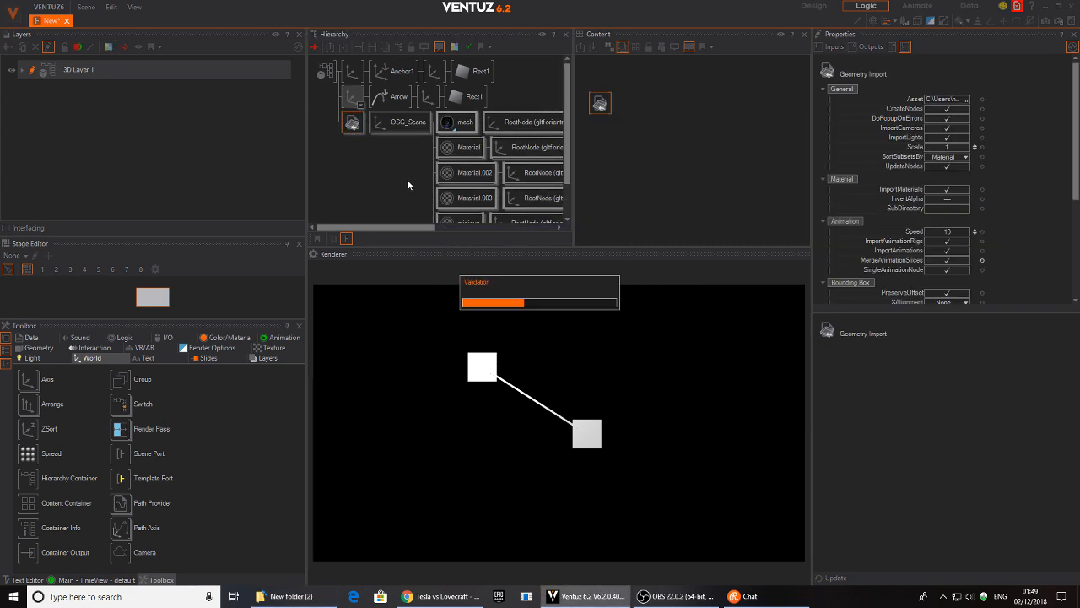
- Give the OSG_Scene axis a scaling factor of 7.81 and Y rotation of -7, and lower its Y position to fit the mech in frame
{"action": "left_click", "coordinate": [398, 123]}
{"action": "left_click_drag", "start_coordinate": [948, 250], "coordinate": [952, 190]}
{"action": "left_click_drag", "start_coordinate": [947, 112], "coordinate": [935, 107]}
{"action": "left_click_drag", "start_coordinate": [947, 155], "coordinate": [968, 191]}
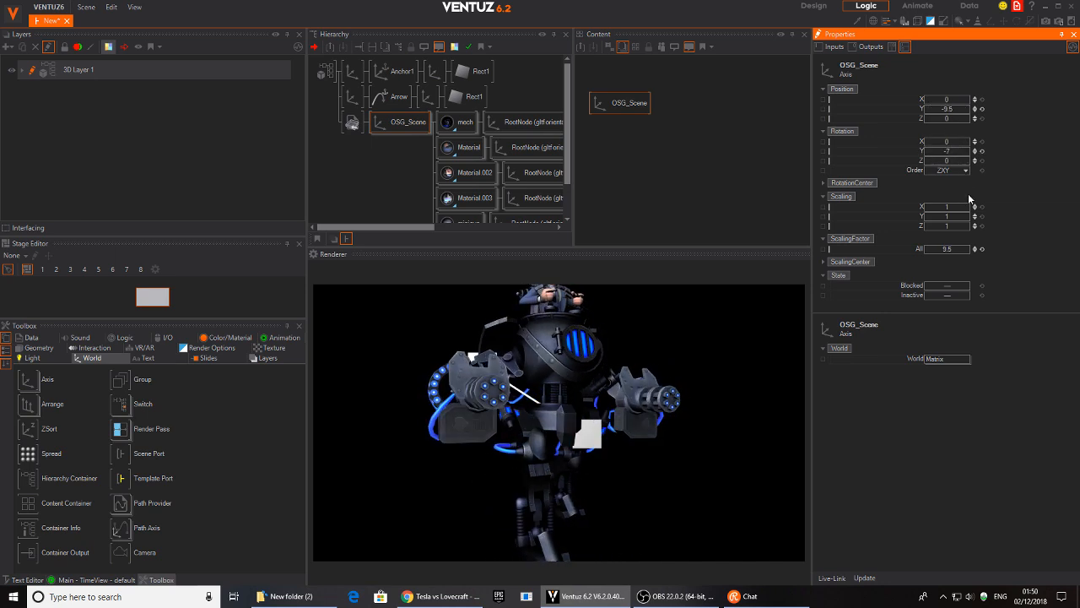
{"action": "left_click_drag", "start_coordinate": [953, 254], "coordinate": [958, 246]}
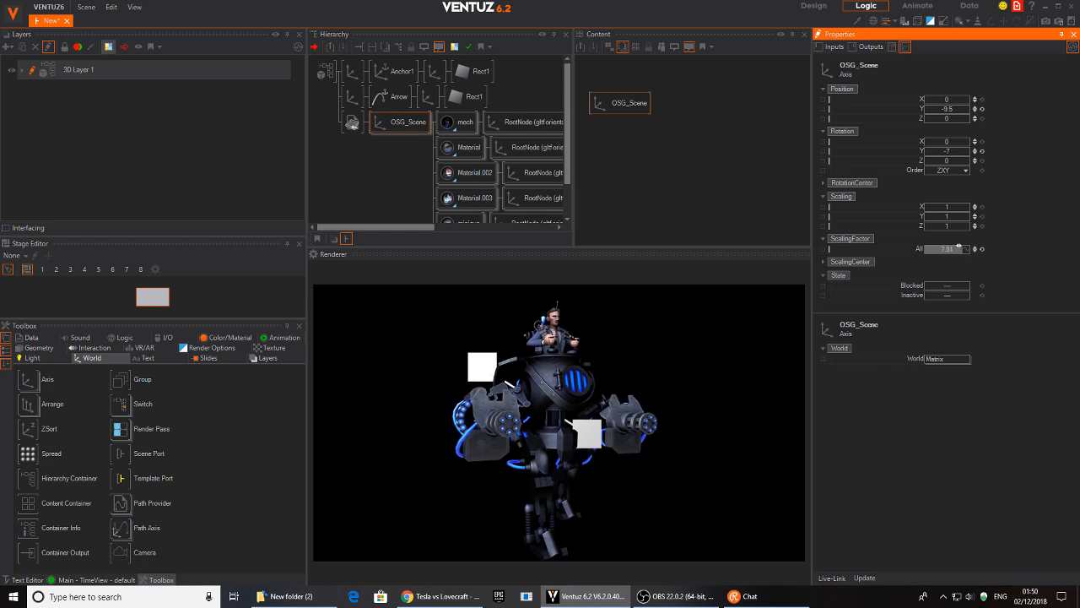
{"action": "left_click_drag", "start_coordinate": [949, 114], "coordinate": [947, 111]}
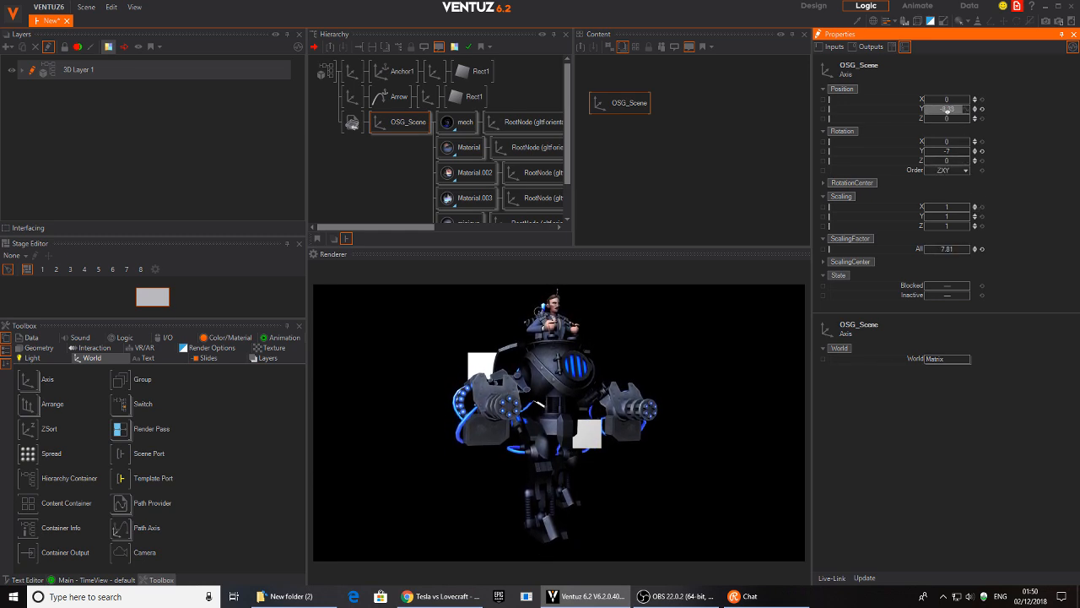
- Add an Axis node as the first branch of the hierarchy
{"action": "double_click", "coordinate": [357, 168]}
{"action": "type", "text": "ax"}
{"action": "left_click_drag", "start_coordinate": [365, 193], "coordinate": [372, 109]}
{"action": "left_click_drag", "start_coordinate": [351, 65], "coordinate": [353, 68]}
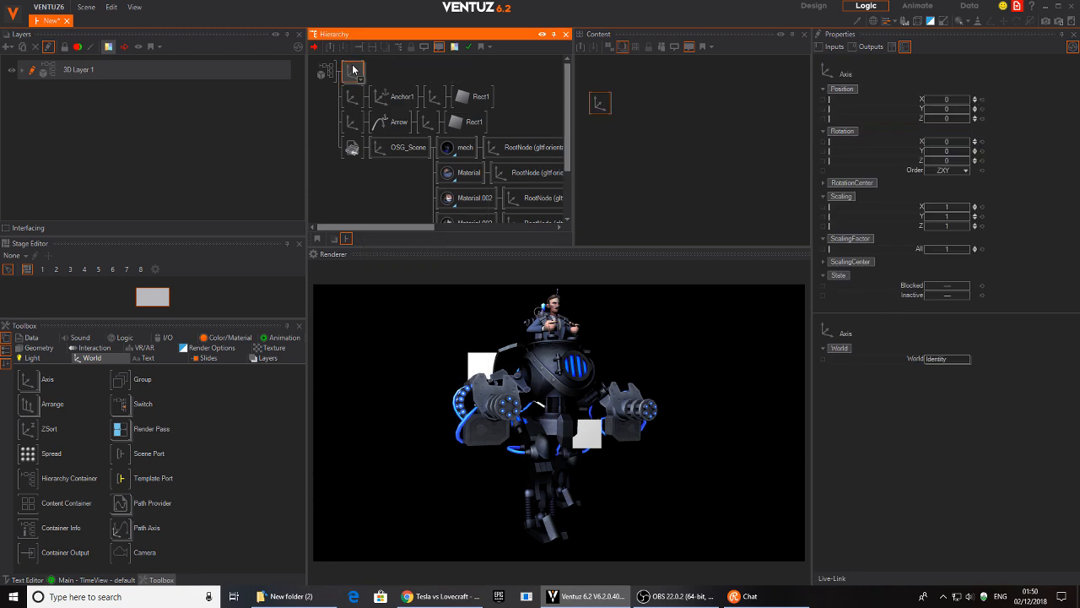
- Attach a Color Solid material to the new axis and add a Sphere after it
{"action": "key", "text": "space"}
{"action": "type", "text": "c"}
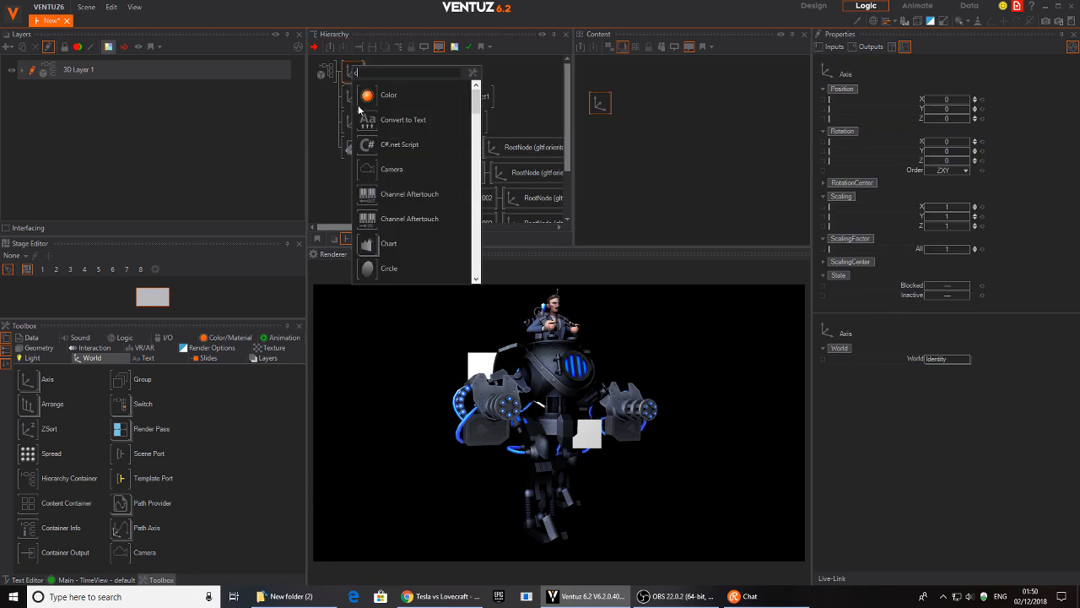
{"action": "type", "text": "ol"}
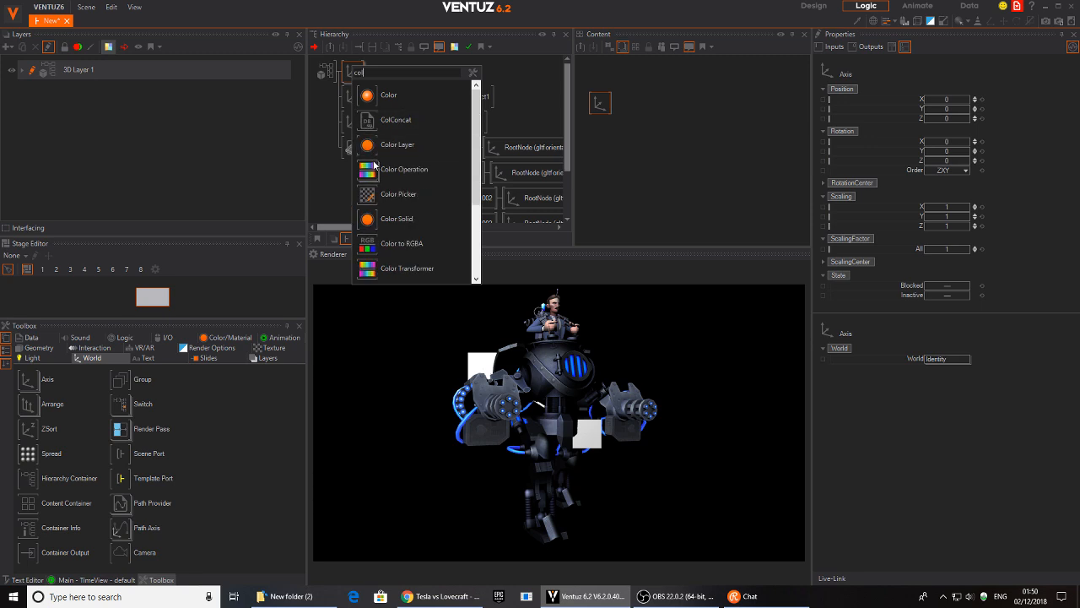
{"action": "left_click", "coordinate": [368, 215]}
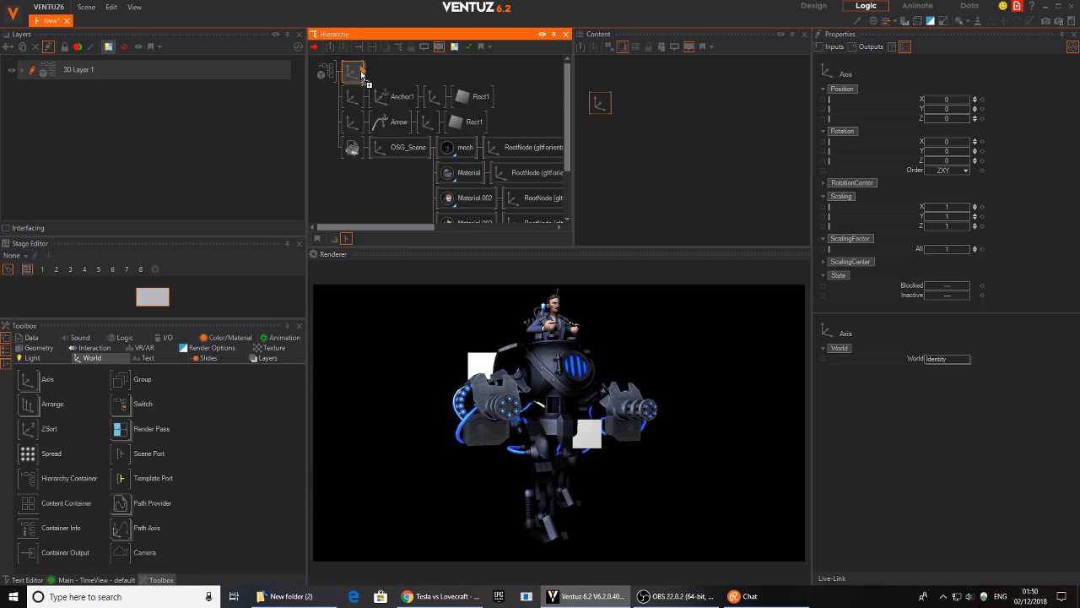
{"action": "key", "text": "space"}
{"action": "type", "text": "sp"}
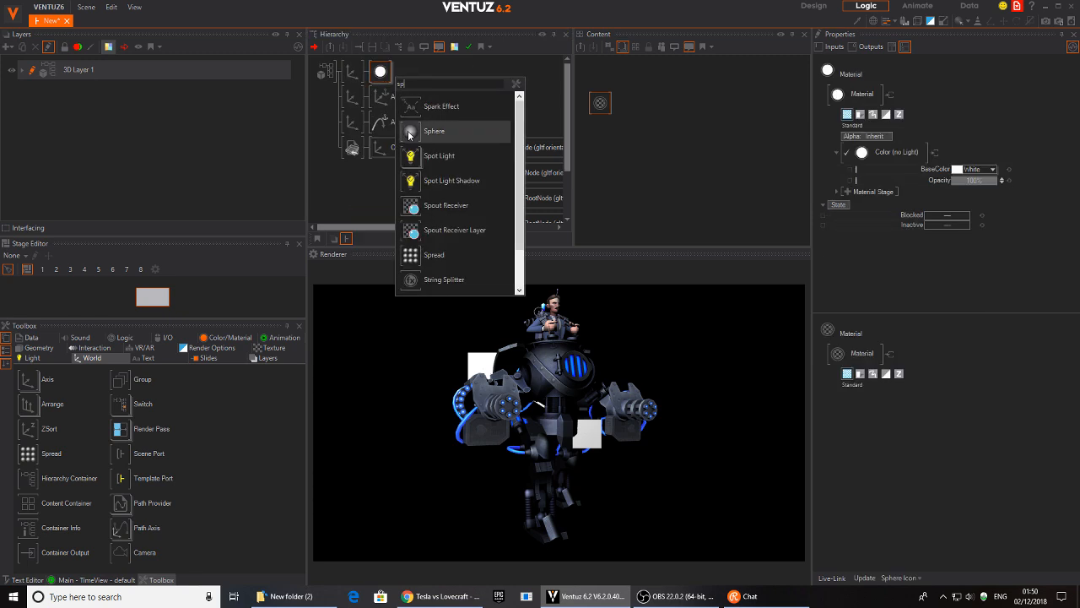
{"action": "left_click_drag", "start_coordinate": [403, 135], "coordinate": [379, 73]}
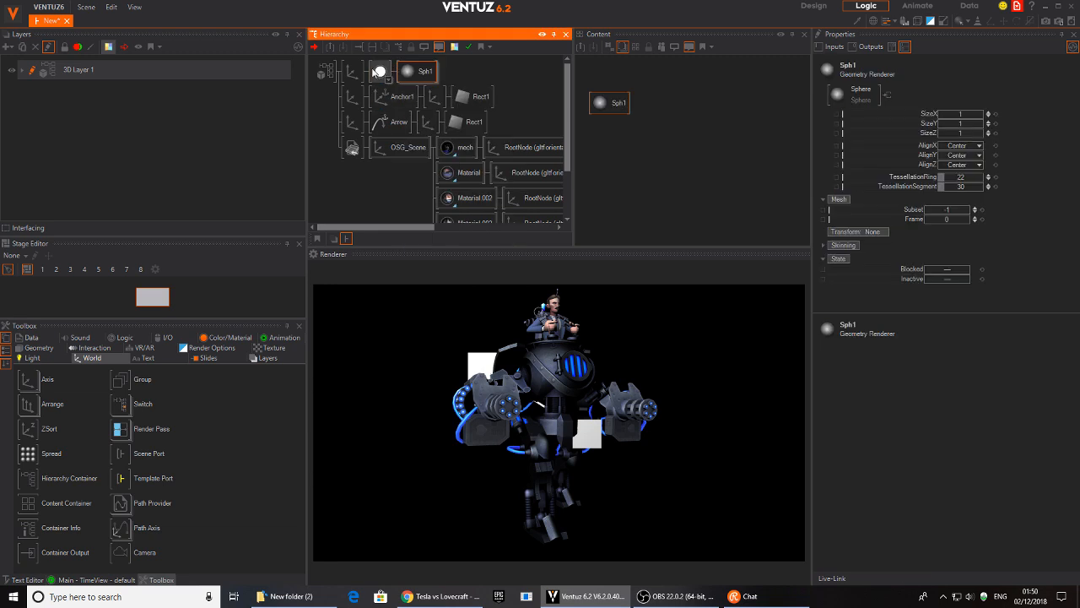
- Give the sphere's material a Solid draw mode with Frontfaces culling
{"action": "left_click", "coordinate": [380, 71]}
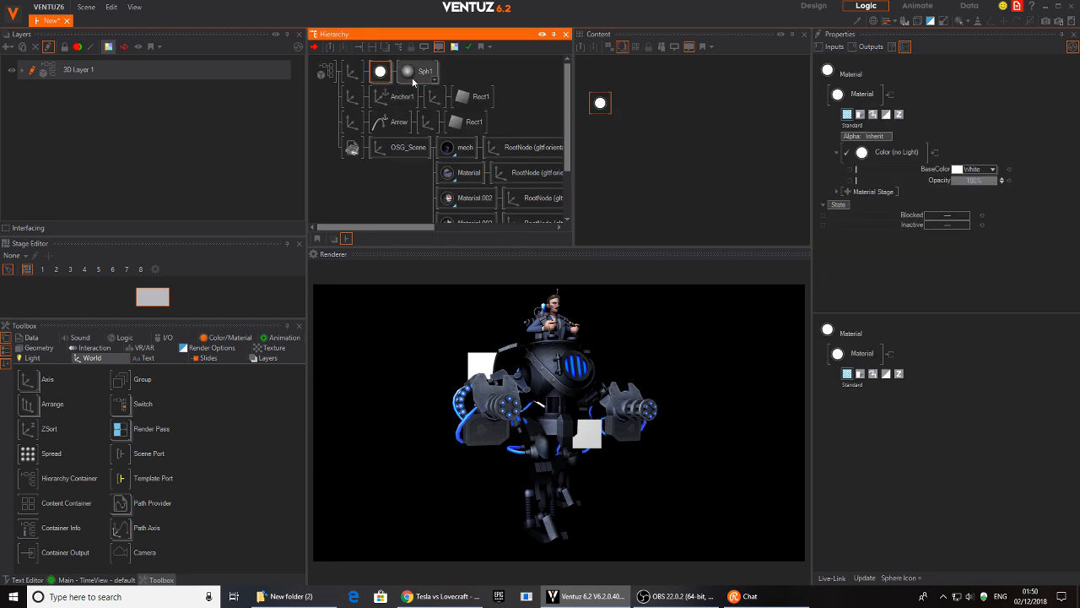
{"action": "left_click", "coordinate": [870, 116]}
{"action": "left_click", "coordinate": [880, 135]}
{"action": "left_click", "coordinate": [857, 162]}
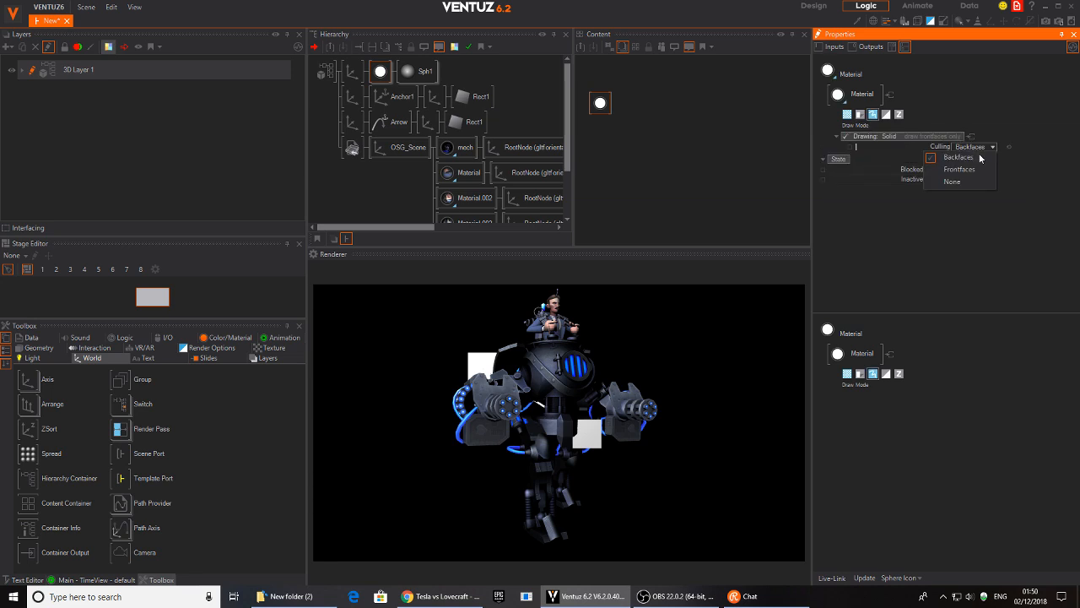
{"action": "left_click", "coordinate": [959, 169]}
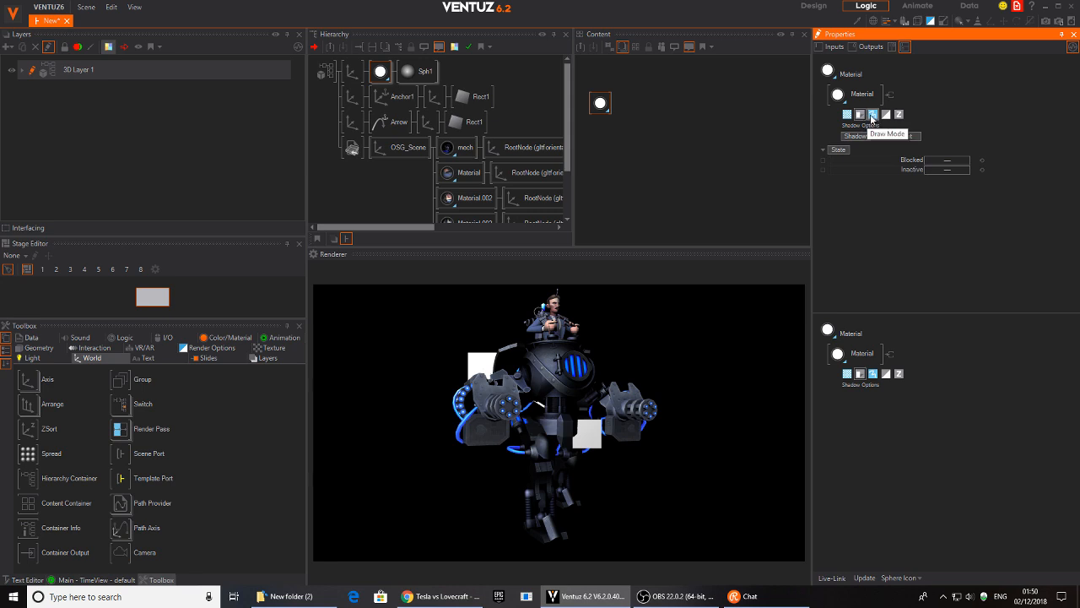
{"action": "left_click", "coordinate": [903, 137]}
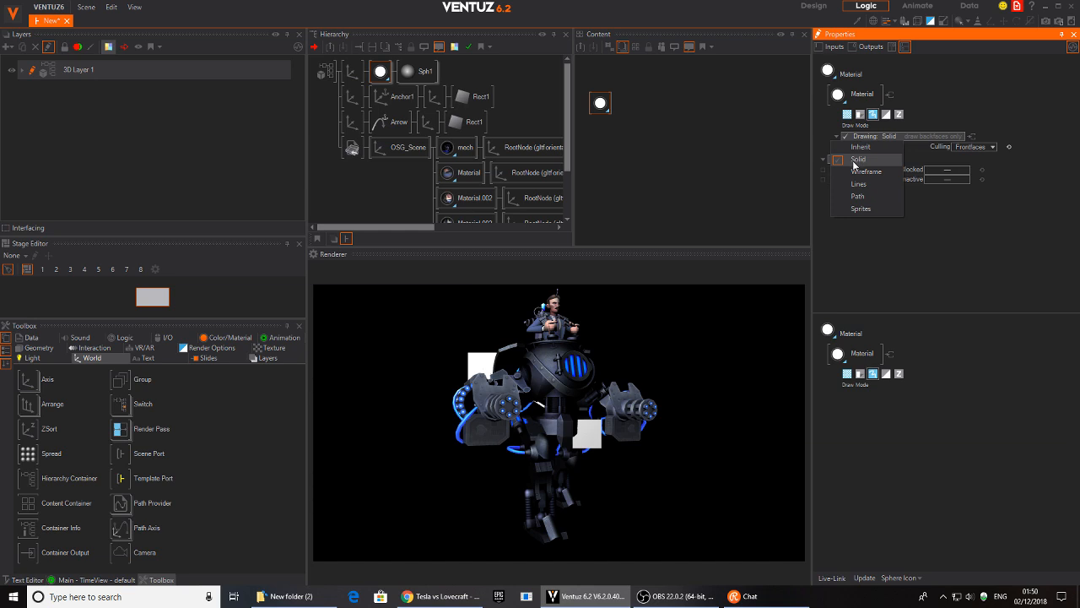
{"action": "left_click", "coordinate": [982, 160]}
{"action": "left_click", "coordinate": [982, 150]}
{"action": "left_click", "coordinate": [1013, 112]}
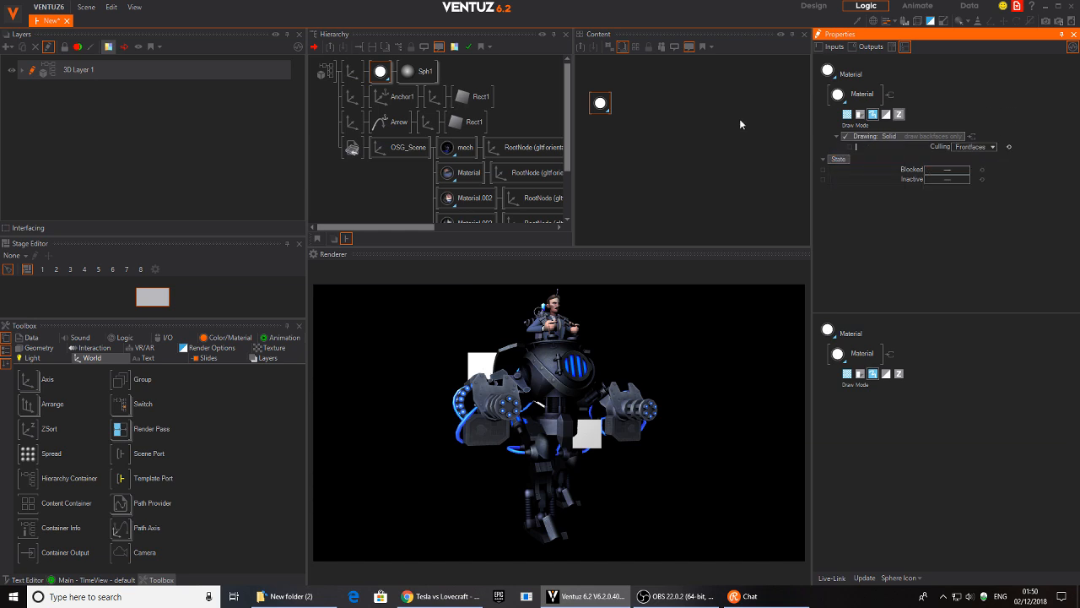
- Set the sphere axis's overall scaling factor to 88.1 so the sphere encloses the scene
{"action": "left_click", "coordinate": [361, 75]}
{"action": "left_click_drag", "start_coordinate": [947, 249], "coordinate": [966, 248]}
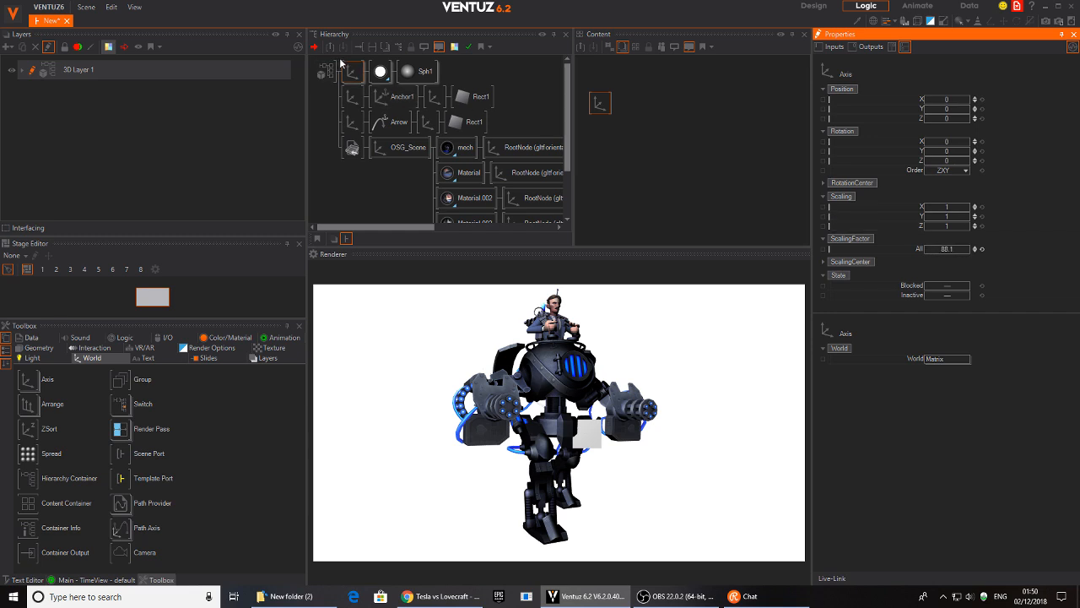
- Add a Base texture stage to the sphere's material
{"action": "left_click", "coordinate": [385, 71]}
{"action": "left_click", "coordinate": [600, 103]}
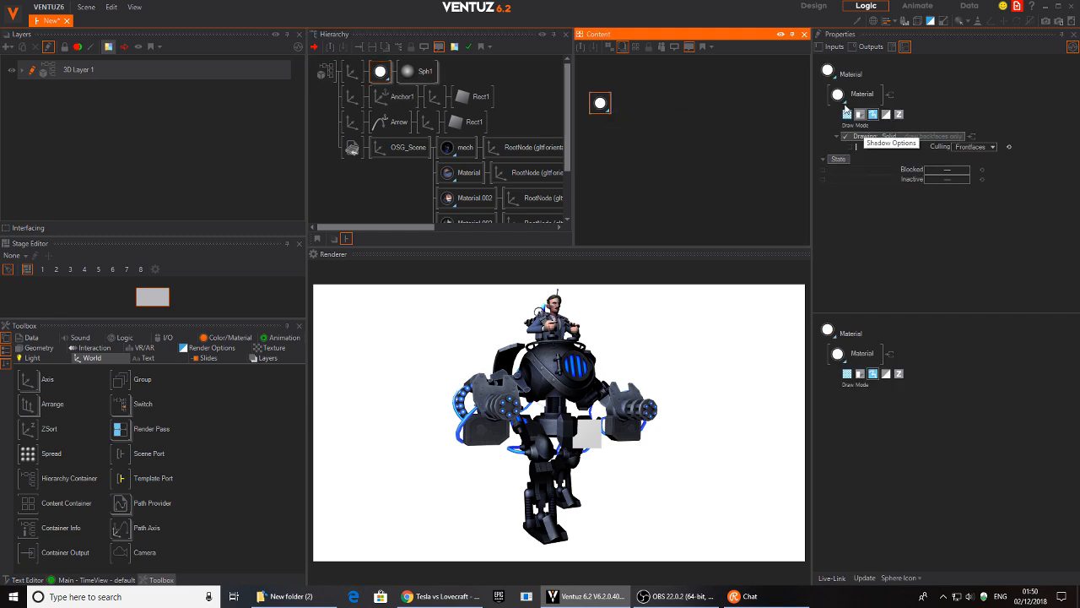
{"action": "left_click", "coordinate": [848, 114]}
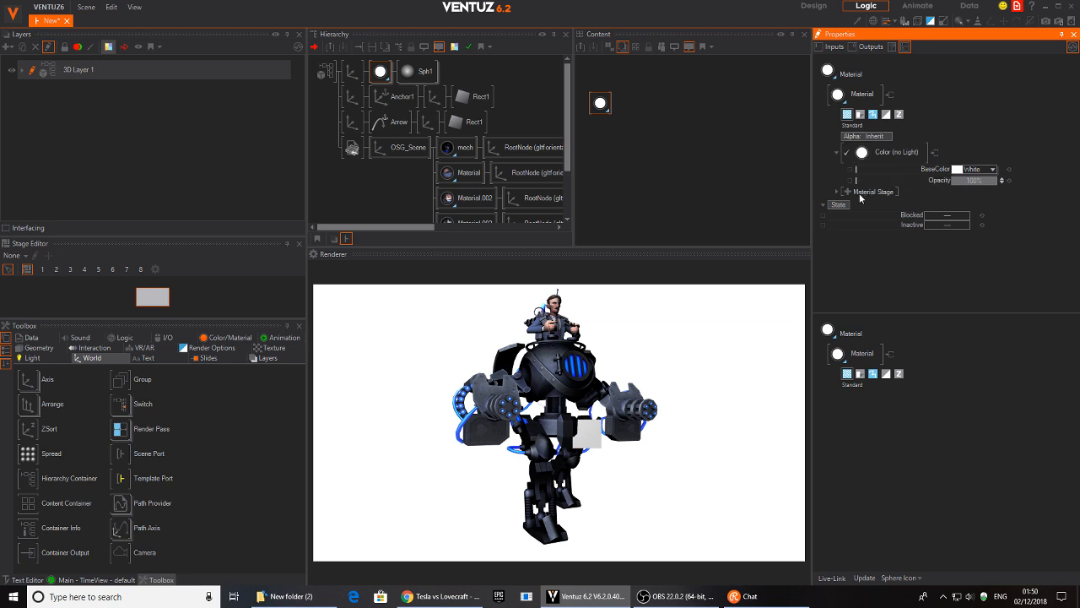
{"action": "left_click", "coordinate": [847, 194]}
{"action": "mouse_move", "coordinate": [848, 195]}
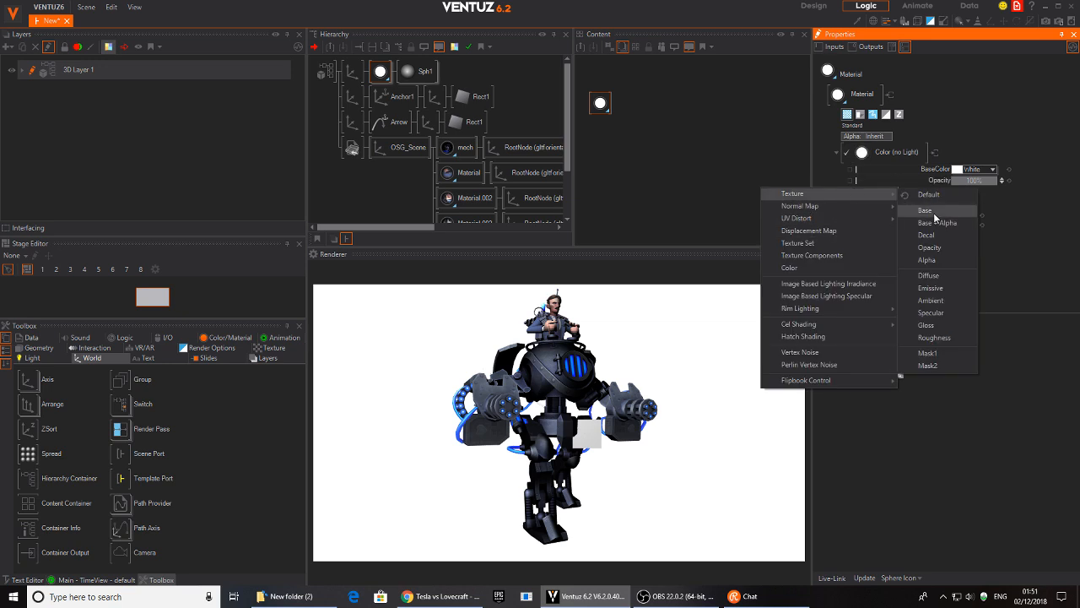
{"action": "left_click", "coordinate": [937, 213]}
- Load tmx6W6N.png from the Desktop as the base texture of the sphere's material
{"action": "left_click", "coordinate": [874, 241]}
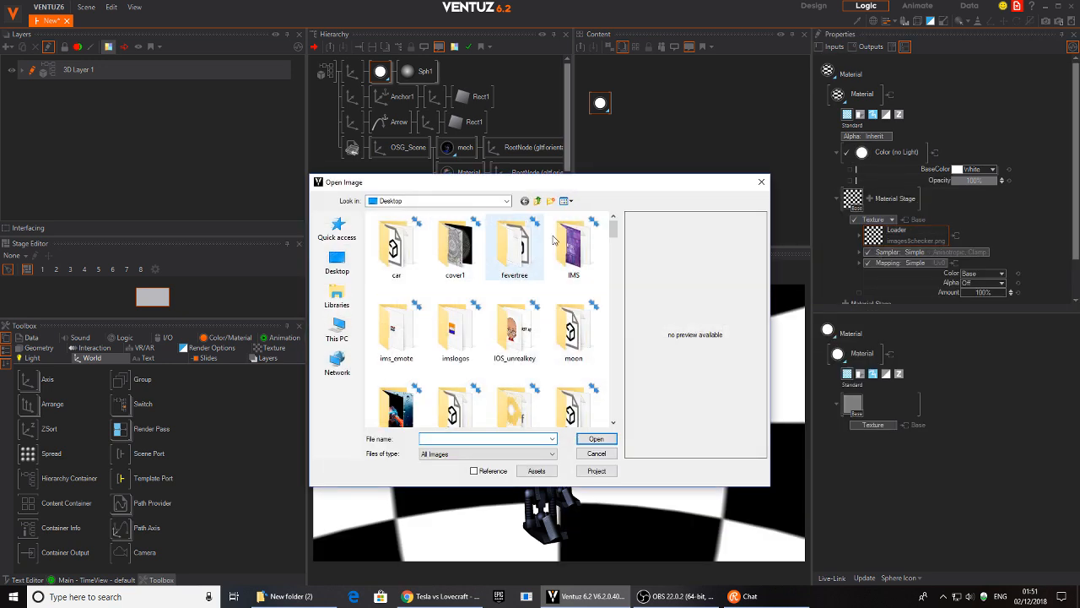
{"action": "left_click_drag", "start_coordinate": [612, 237], "coordinate": [614, 398]}
{"action": "left_click", "coordinate": [565, 321]}
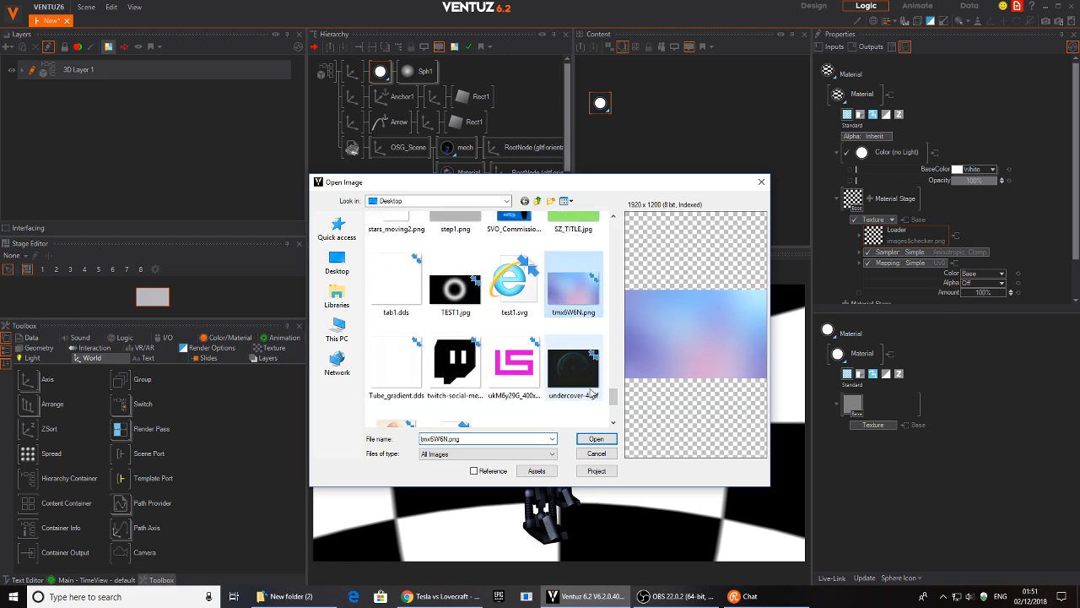
{"action": "left_click", "coordinate": [596, 439]}
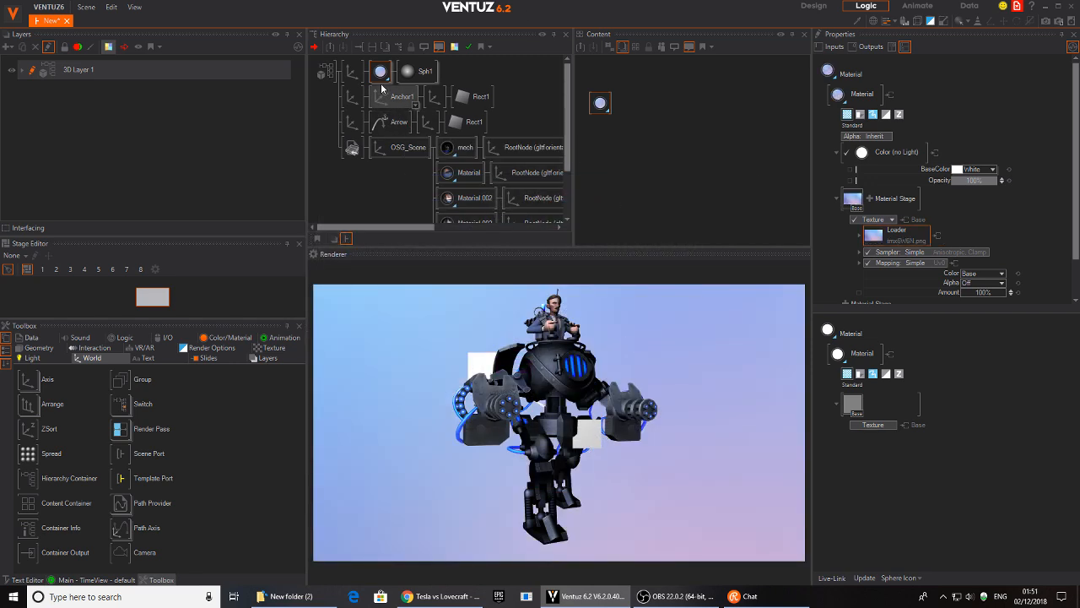
- Insert a Directional Light directly under the 3D layer, ahead of all the existing scene branches
{"action": "left_click", "coordinate": [362, 182]}
{"action": "double_click", "coordinate": [370, 178]}
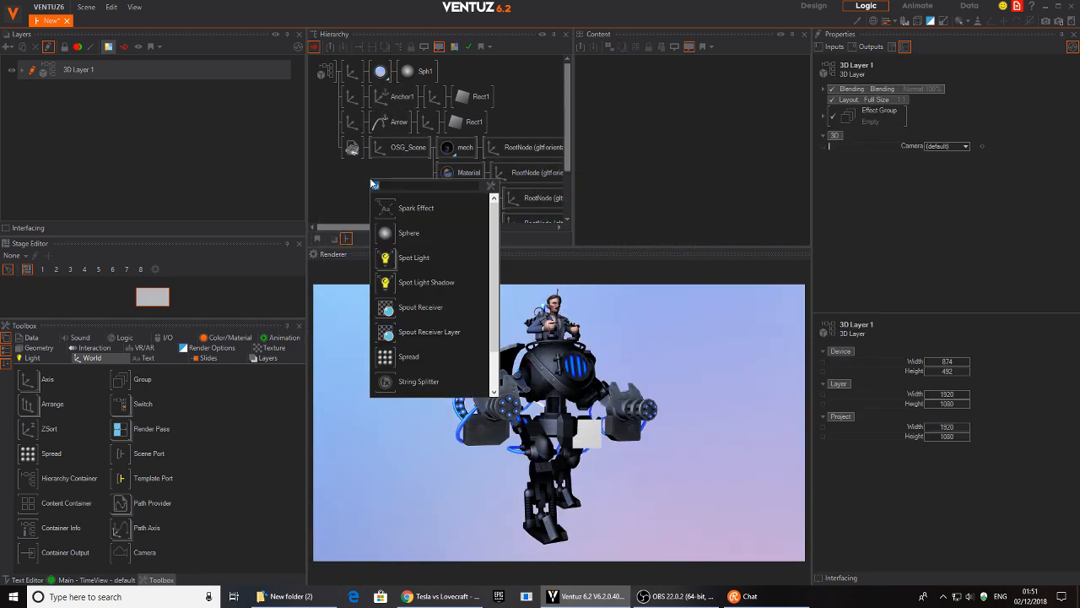
{"action": "type", "text": "di"}
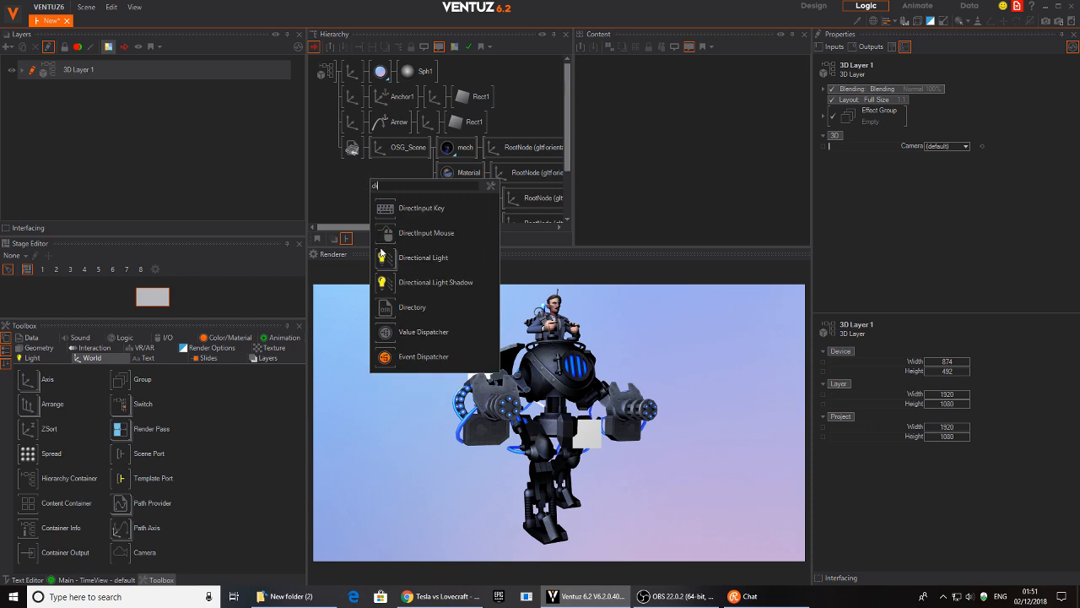
{"action": "left_click_drag", "start_coordinate": [385, 258], "coordinate": [365, 108]}
{"action": "left_click_drag", "start_coordinate": [339, 71], "coordinate": [347, 72]}
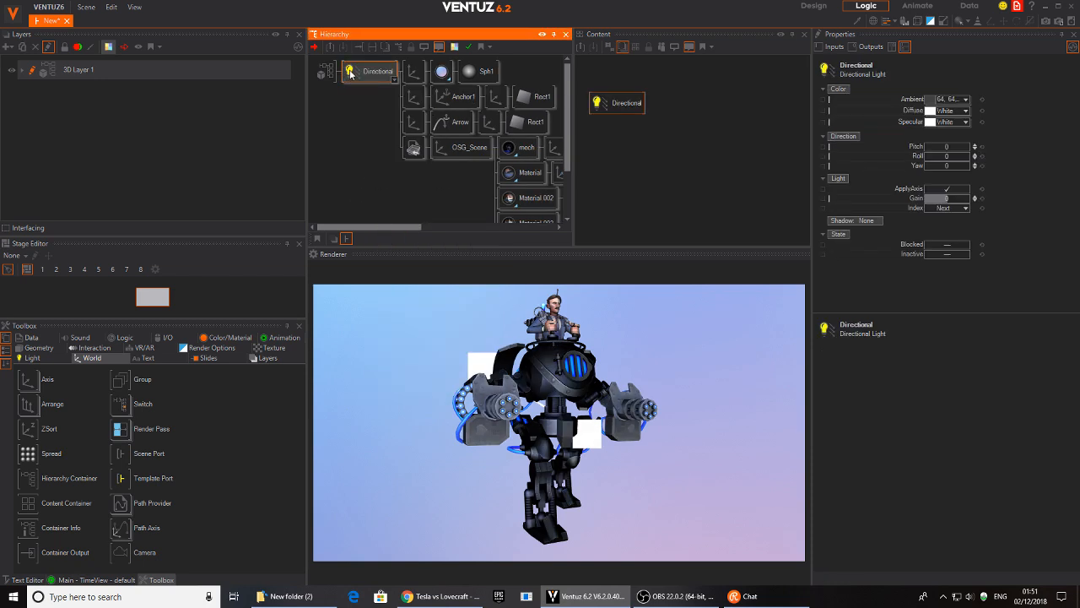
- Enable ShadowMap shadows on the directional light and aim it with pitch 68 and yaw -51
{"action": "mouse_move", "coordinate": [947, 146]}
{"action": "left_mouse_down"}
{"action": "mouse_move", "coordinate": [970, 147]}
{"action": "mouse_move", "coordinate": [942, 146]}
{"action": "mouse_move", "coordinate": [958, 147]}
{"action": "left_mouse_up"}
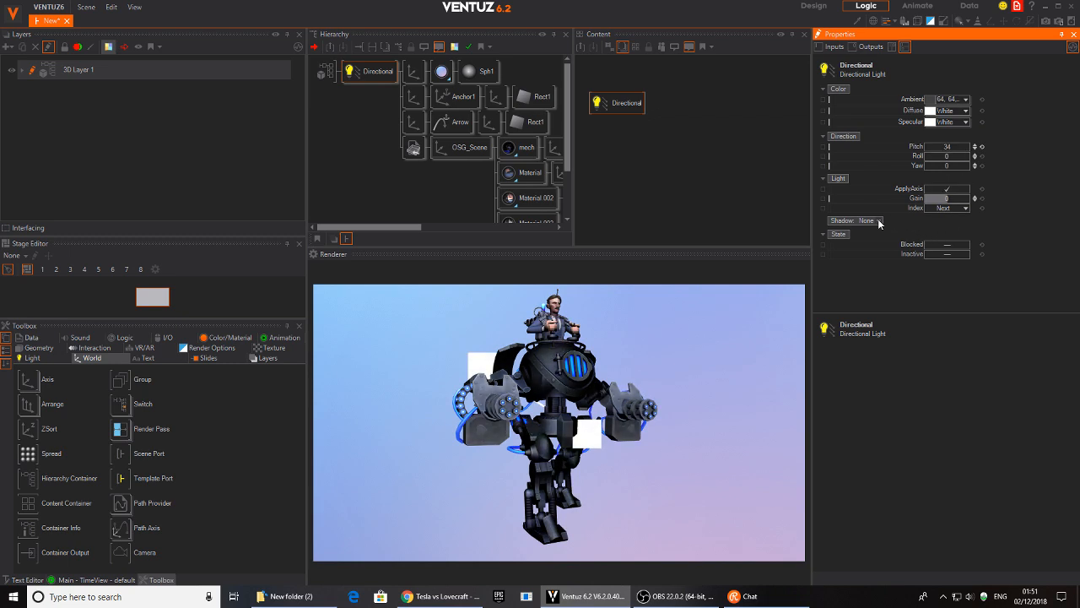
{"action": "left_click", "coordinate": [843, 243]}
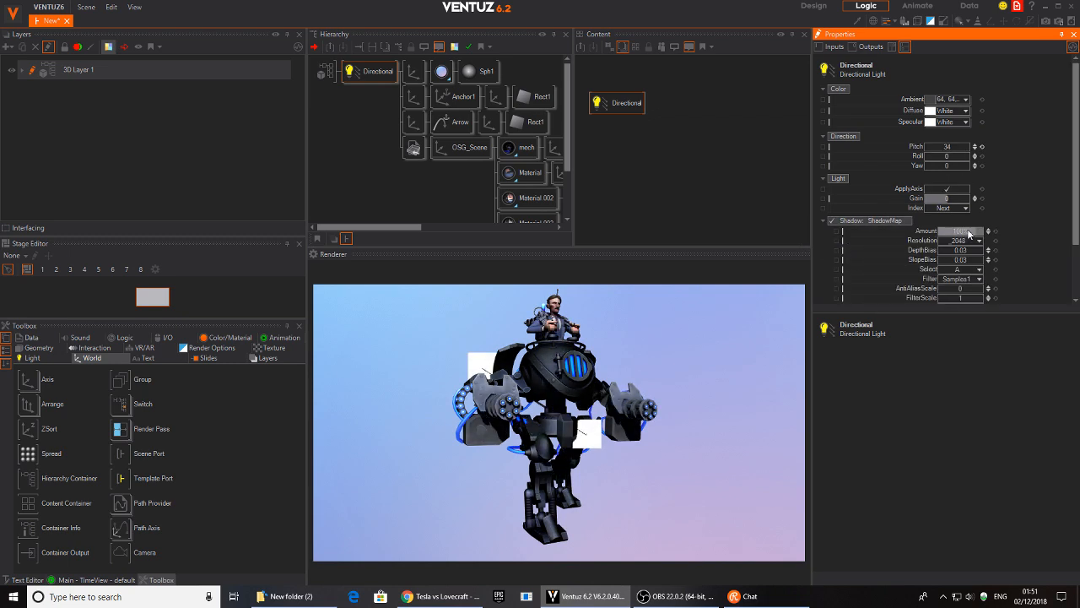
{"action": "mouse_move", "coordinate": [948, 151]}
{"action": "left_mouse_down"}
{"action": "mouse_move", "coordinate": [939, 146]}
{"action": "mouse_move", "coordinate": [950, 165]}
{"action": "mouse_move", "coordinate": [968, 164]}
{"action": "mouse_move", "coordinate": [940, 164]}
{"action": "left_mouse_up"}
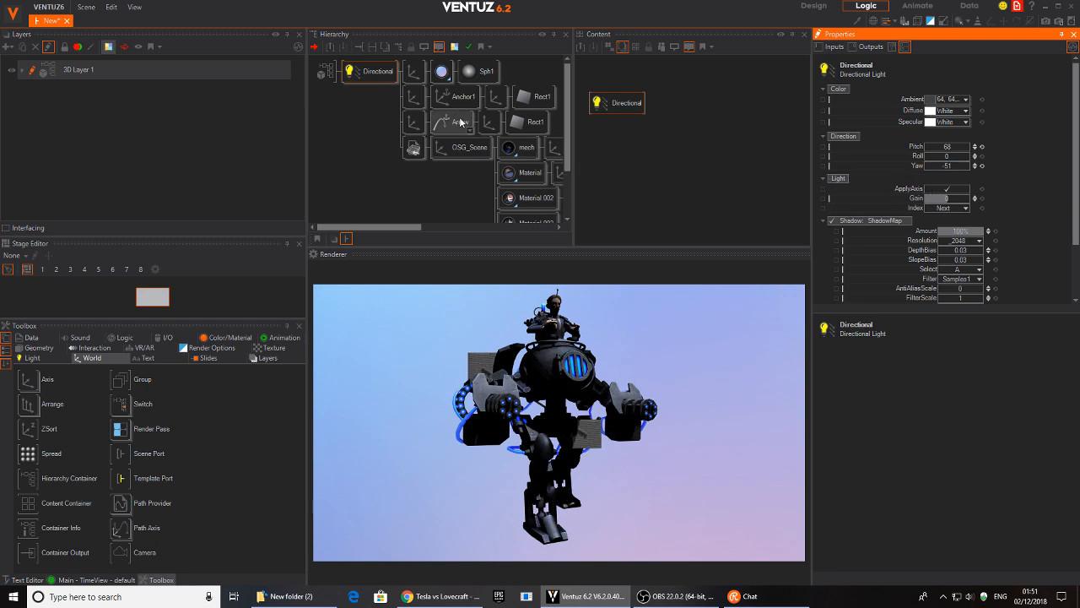
- Set the sphere axis's Y position to 30.54 and switch the sphere material's lighting to Phong
{"action": "left_click", "coordinate": [413, 73]}
{"action": "mouse_move", "coordinate": [937, 109]}
{"action": "left_mouse_down"}
{"action": "mouse_move", "coordinate": [924, 111]}
{"action": "mouse_move", "coordinate": [967, 110]}
{"action": "mouse_move", "coordinate": [930, 110]}
{"action": "mouse_move", "coordinate": [924, 100]}
{"action": "left_mouse_up"}
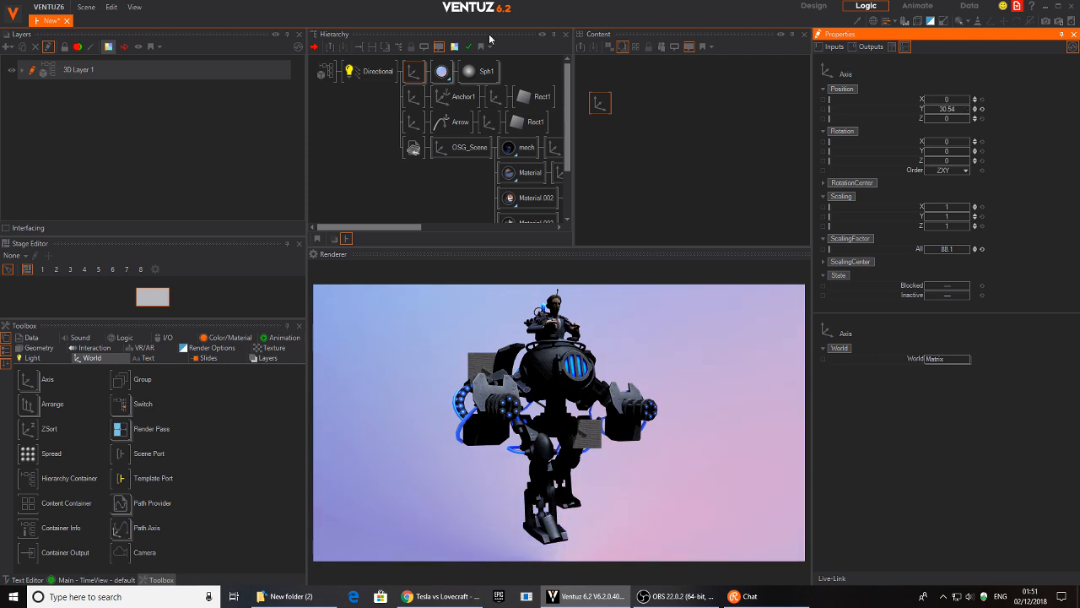
{"action": "left_click", "coordinate": [441, 71]}
{"action": "left_click", "coordinate": [901, 154]}
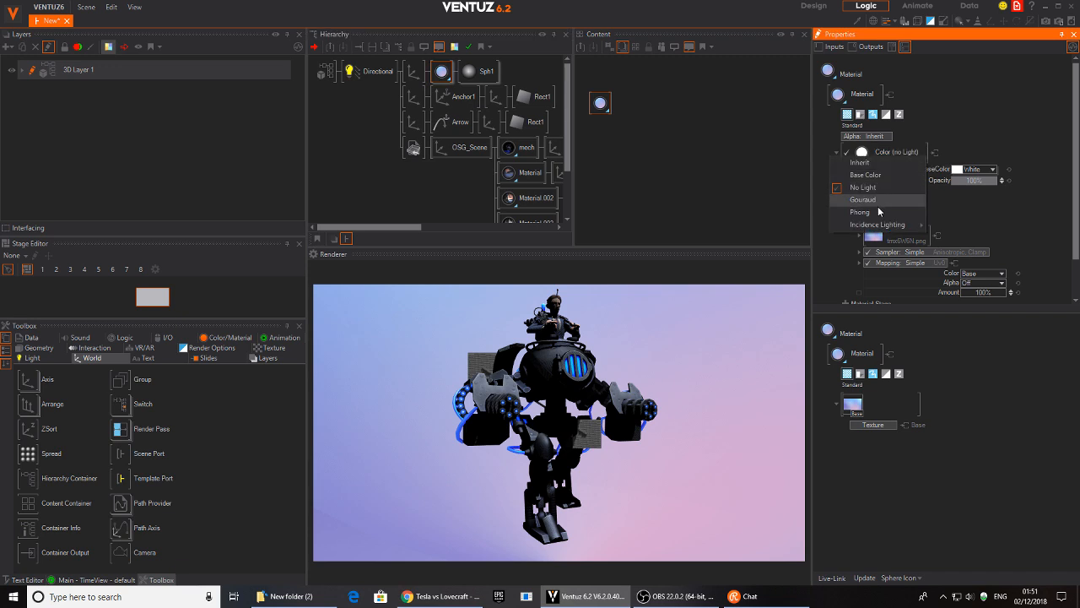
{"action": "left_click", "coordinate": [876, 212]}
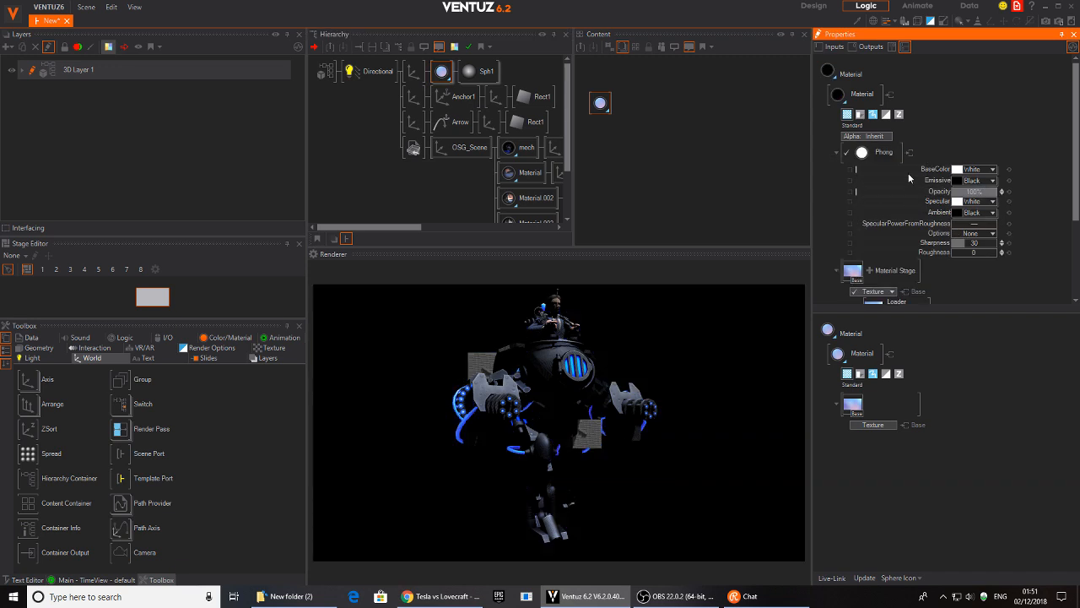
{"action": "left_click", "coordinate": [884, 155]}
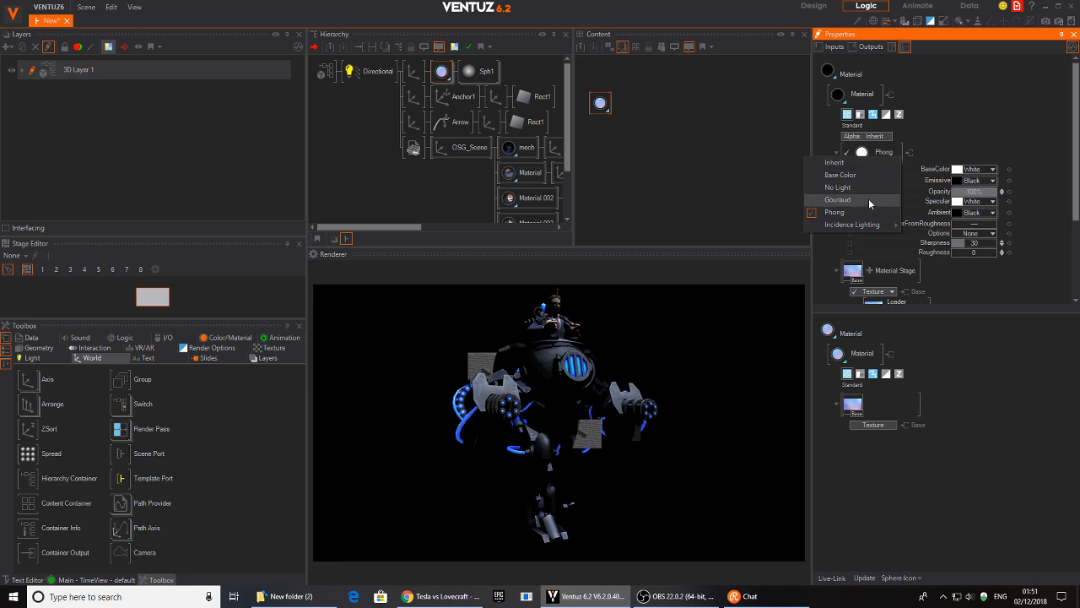
{"action": "left_click", "coordinate": [1021, 134]}
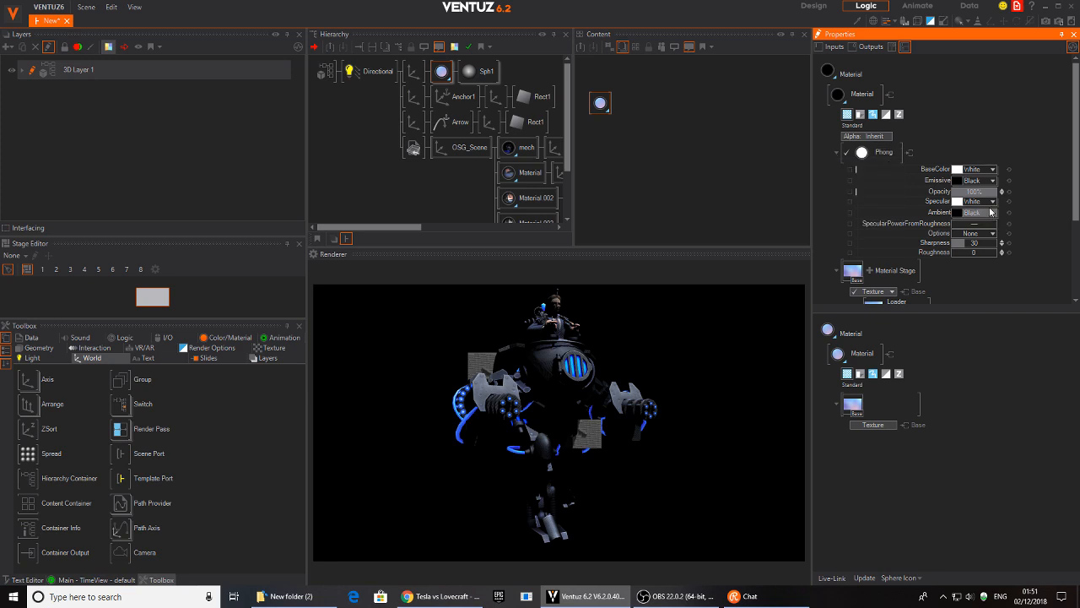
- Try a white emissive color on the sphere's Phong material and reset it to its default
{"action": "left_click", "coordinate": [991, 181]}
{"action": "left_click_drag", "start_coordinate": [955, 211], "coordinate": [905, 182]}
{"action": "left_click", "coordinate": [1020, 195]}
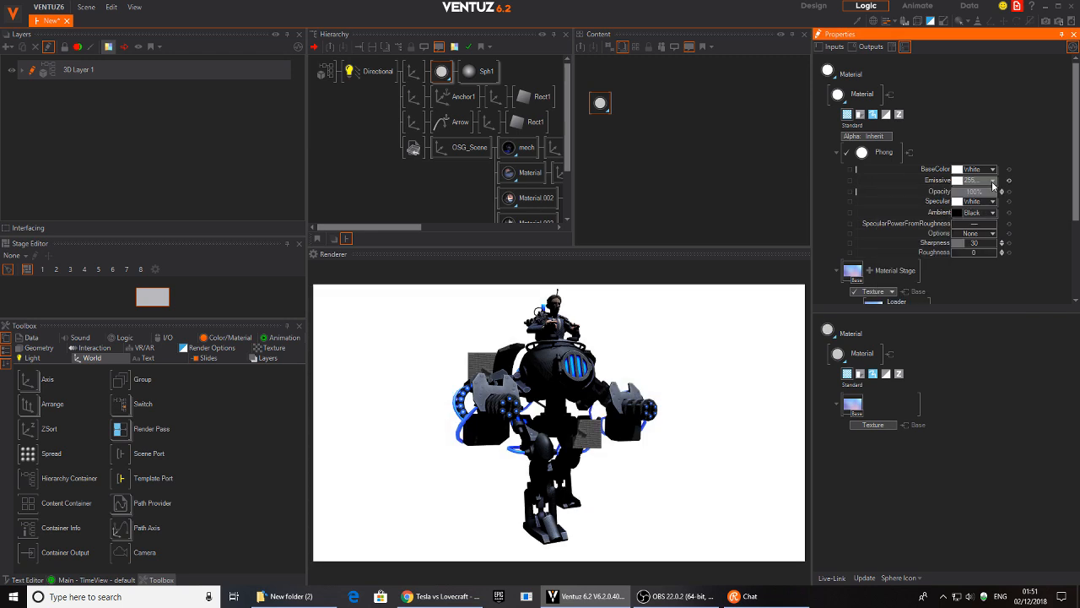
{"action": "left_click", "coordinate": [1008, 181]}
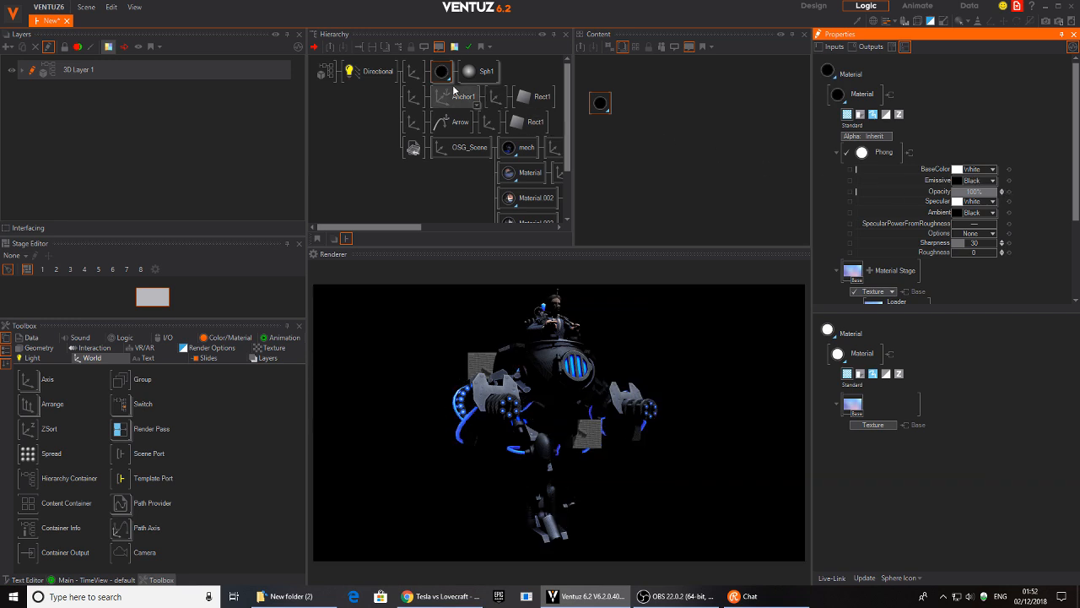
- Delete the background sphere's axis branch and replace it with a new axis holding a Rectangle under the directional light
{"action": "left_click", "coordinate": [419, 76]}
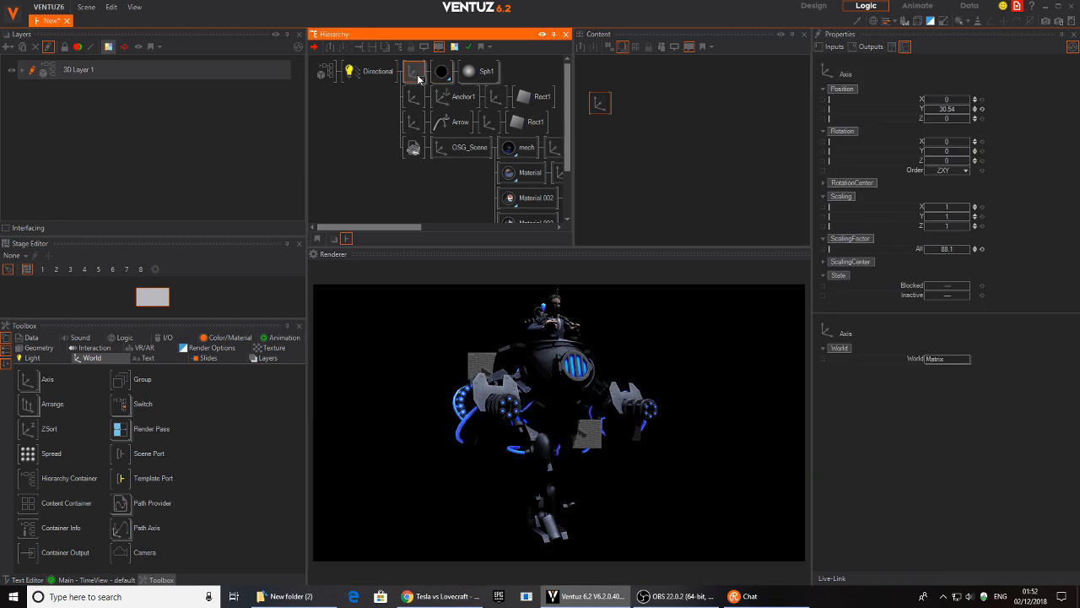
{"action": "key", "text": "Delete"}
{"action": "type", "text": "di"}
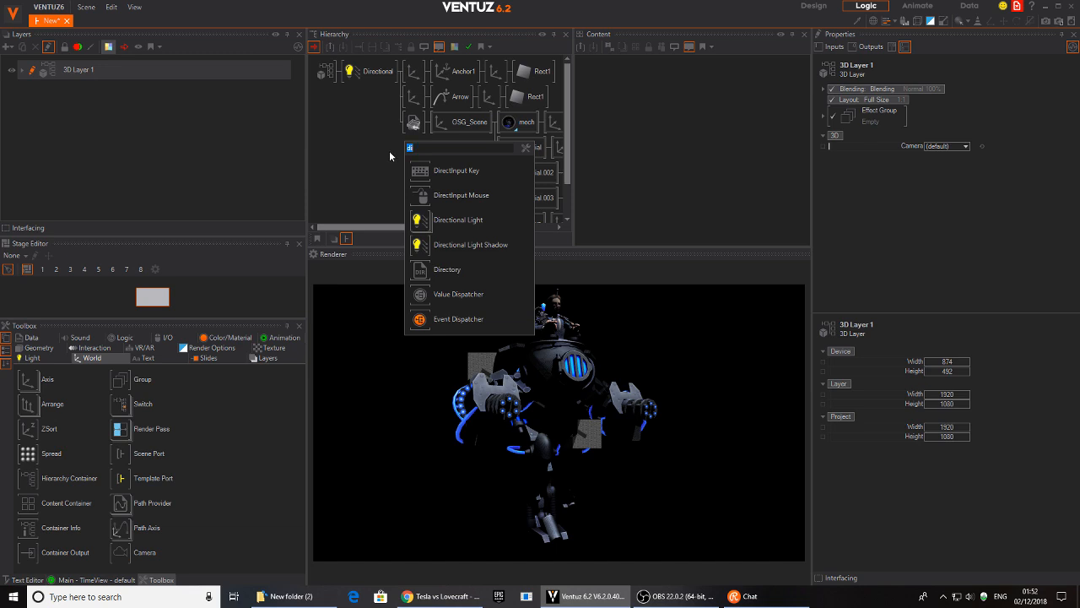
{"action": "type", "text": "ax"}
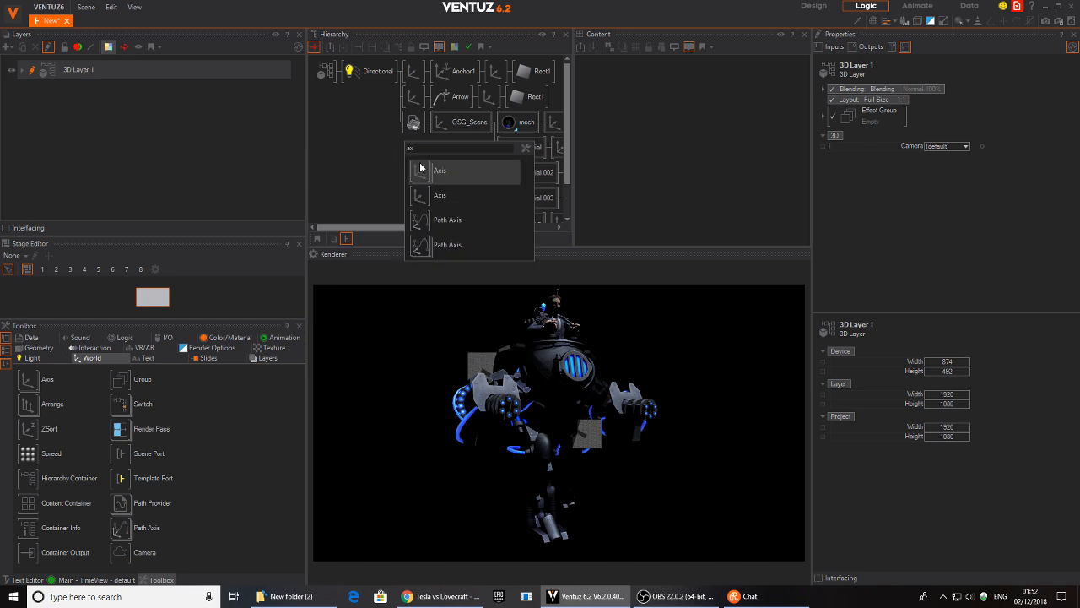
{"action": "left_click_drag", "start_coordinate": [421, 170], "coordinate": [418, 71]}
{"action": "type", "text": "re"}
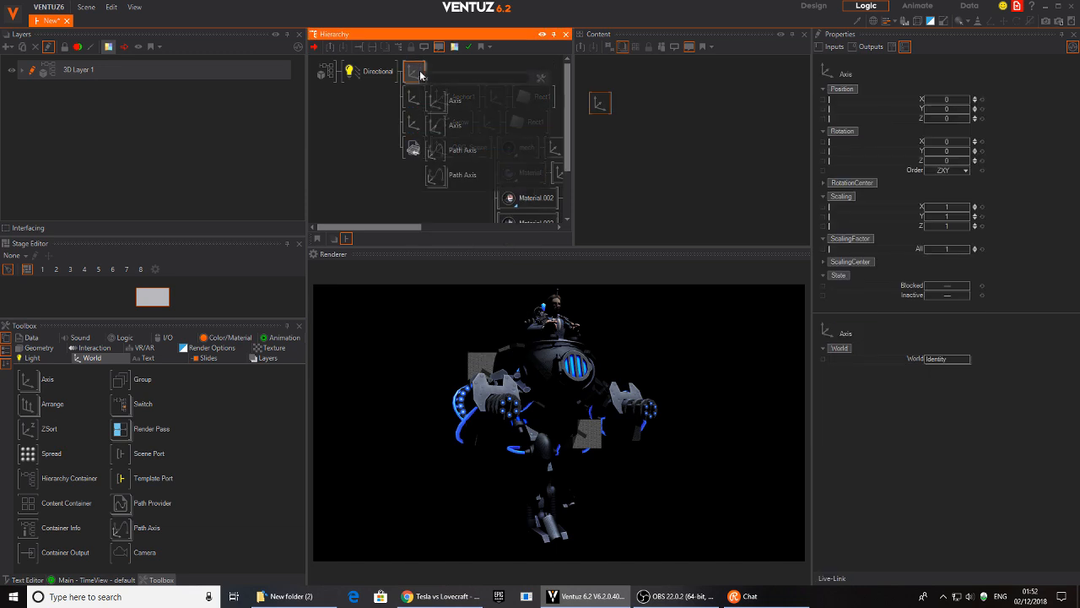
{"action": "left_click", "coordinate": [437, 129]}
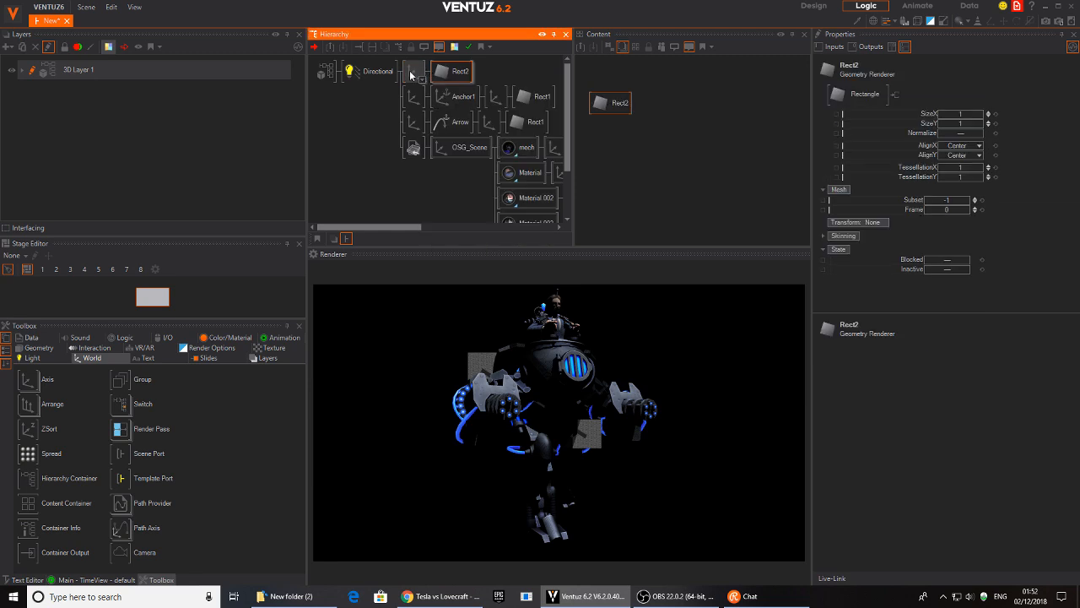
- Turn the new rectangle into a floor by setting its axis to scaling factor 56.8, X rotation 83.1 and Y position -8.1
{"action": "left_click_drag", "start_coordinate": [958, 253], "coordinate": [969, 247]}
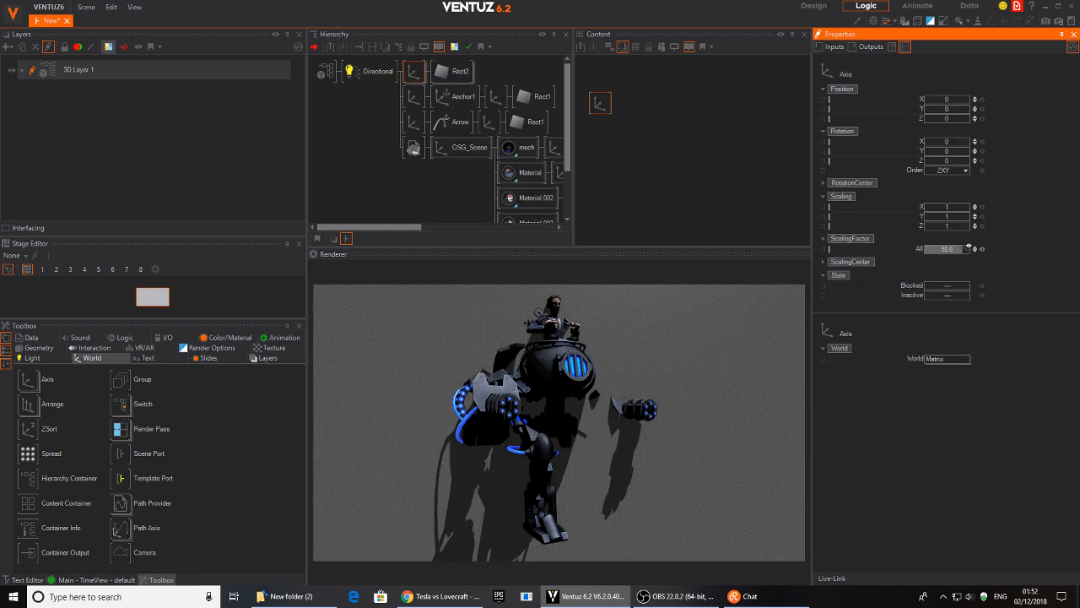
{"action": "left_click_drag", "start_coordinate": [945, 145], "coordinate": [935, 113]}
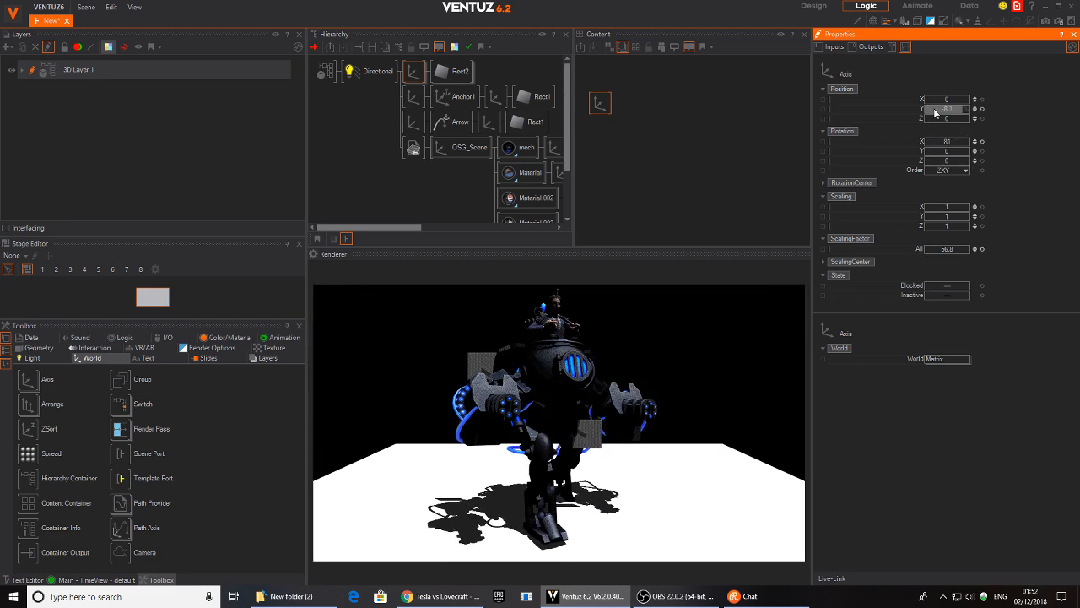
{"action": "left_click_drag", "start_coordinate": [963, 141], "coordinate": [955, 141]}
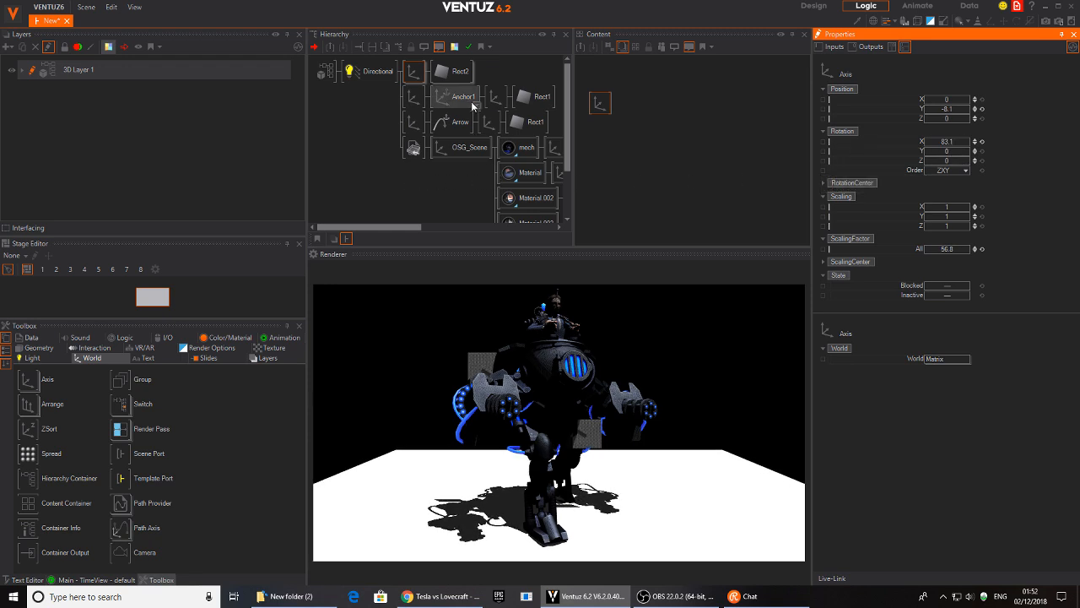
- Set the directional light's pitch to 24 to lengthen the mech's shadow on the floor
{"action": "left_click", "coordinate": [371, 71]}
{"action": "left_click_drag", "start_coordinate": [939, 147], "coordinate": [931, 151]}
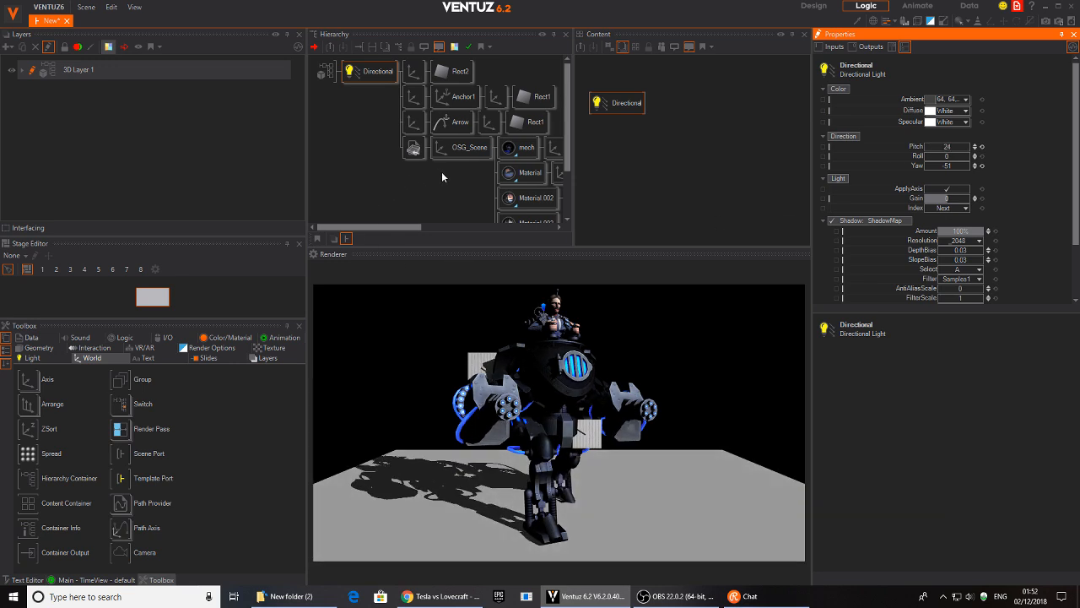
- Enlarge the floor's axis to scaling factor 5978.9 and move it to Y -22.1 and Z -97.8
{"action": "left_click", "coordinate": [413, 71]}
{"action": "left_click_drag", "start_coordinate": [939, 255], "coordinate": [969, 251]}
{"action": "left_click_drag", "start_coordinate": [949, 114], "coordinate": [924, 114]}
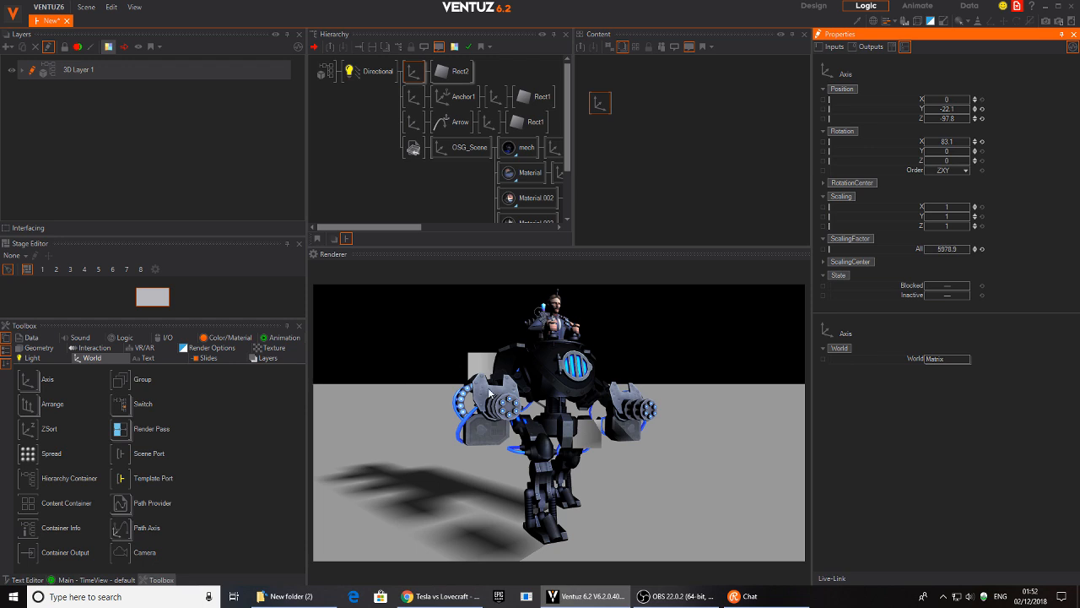
- Raise the floor rectangle's tessellation, with X at 150, and set its axis's overall scaling factor to 1222.4
{"action": "left_click", "coordinate": [456, 71]}
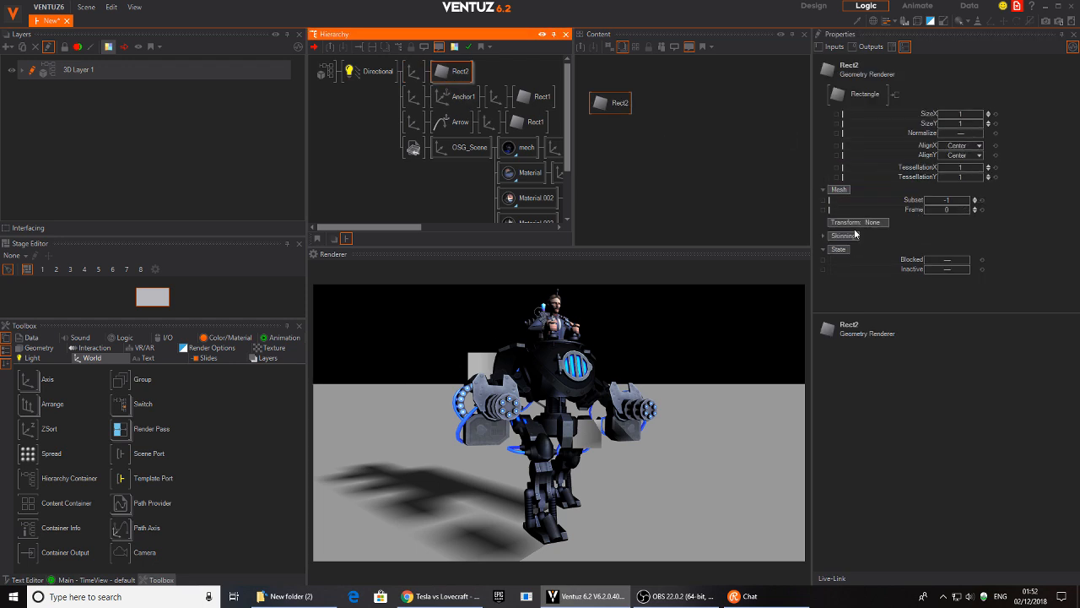
{"action": "left_click_drag", "start_coordinate": [952, 171], "coordinate": [966, 171]}
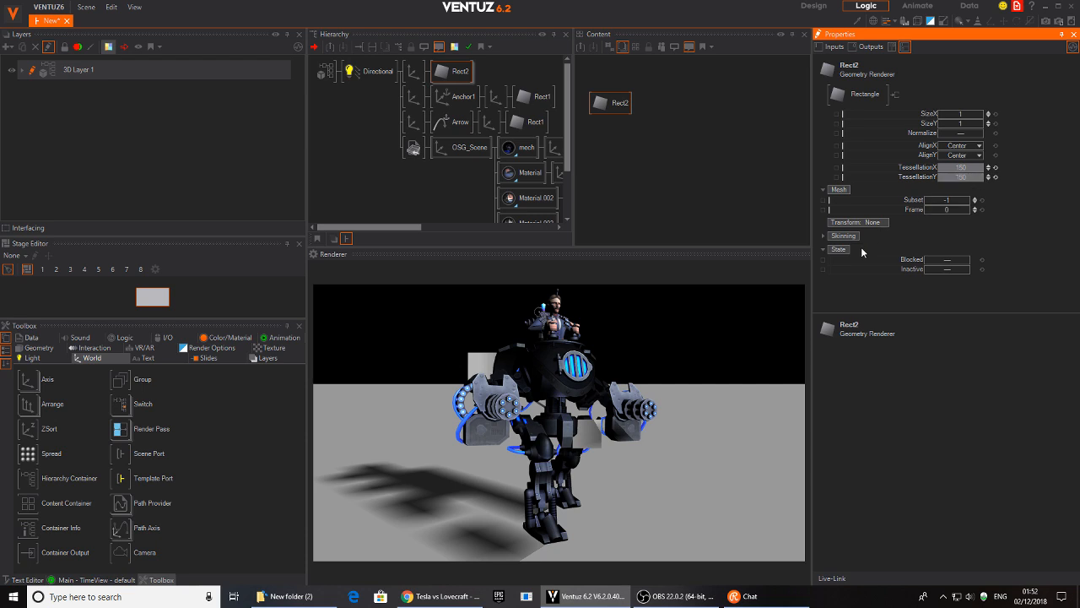
{"action": "left_click", "coordinate": [414, 71]}
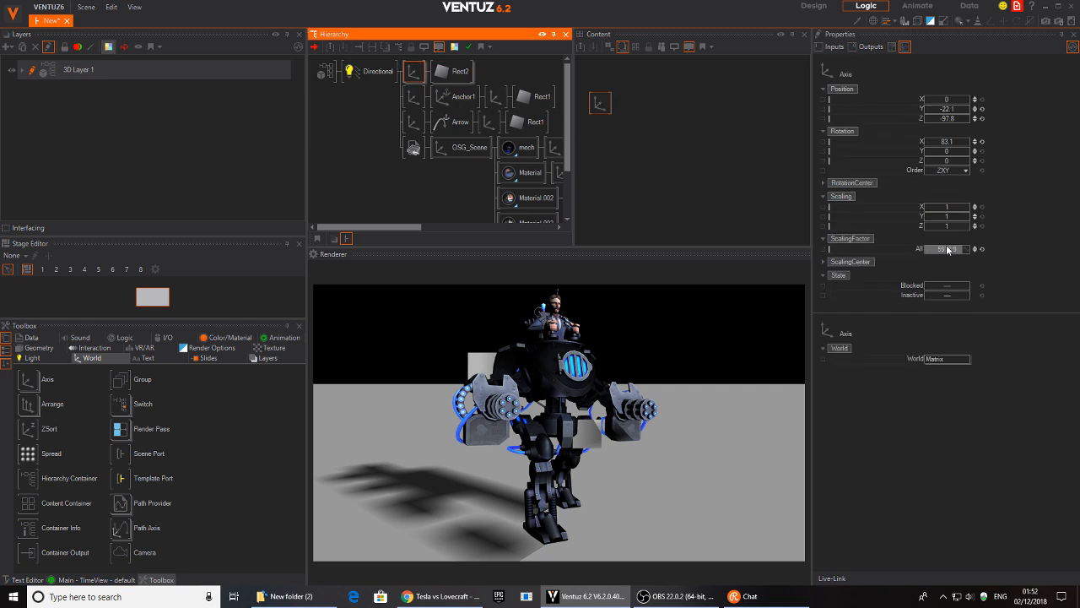
{"action": "left_click", "coordinate": [981, 249]}
{"action": "mouse_move", "coordinate": [968, 249]}
{"action": "left_mouse_down"}
{"action": "mouse_move", "coordinate": [924, 247]}
{"action": "mouse_move", "coordinate": [979, 247]}
{"action": "left_mouse_up"}
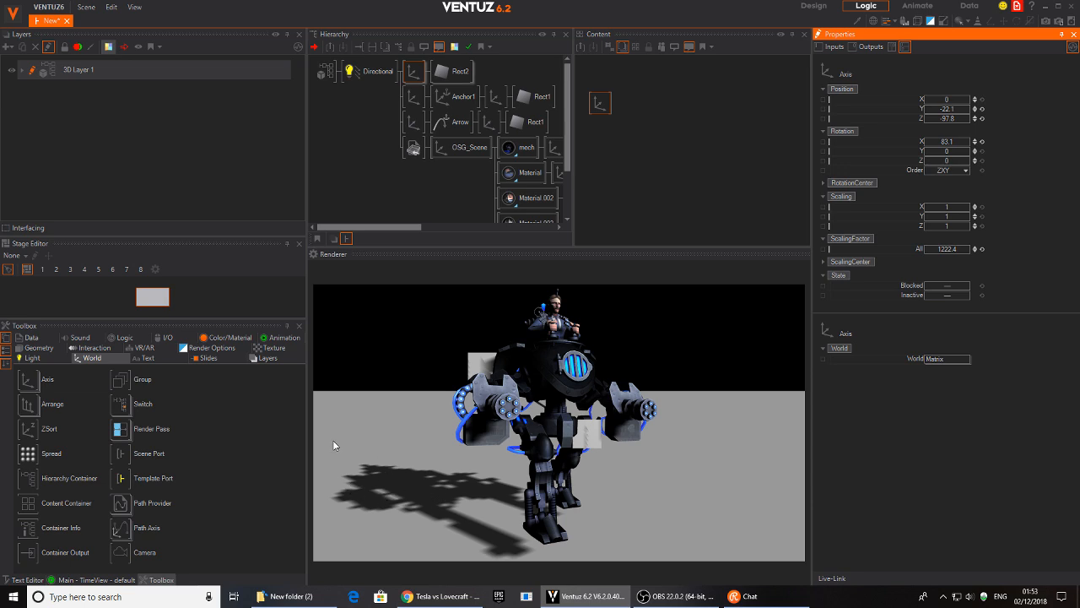
- Set the directional light's shadow map resolution to 8192
{"action": "left_click", "coordinate": [372, 72]}
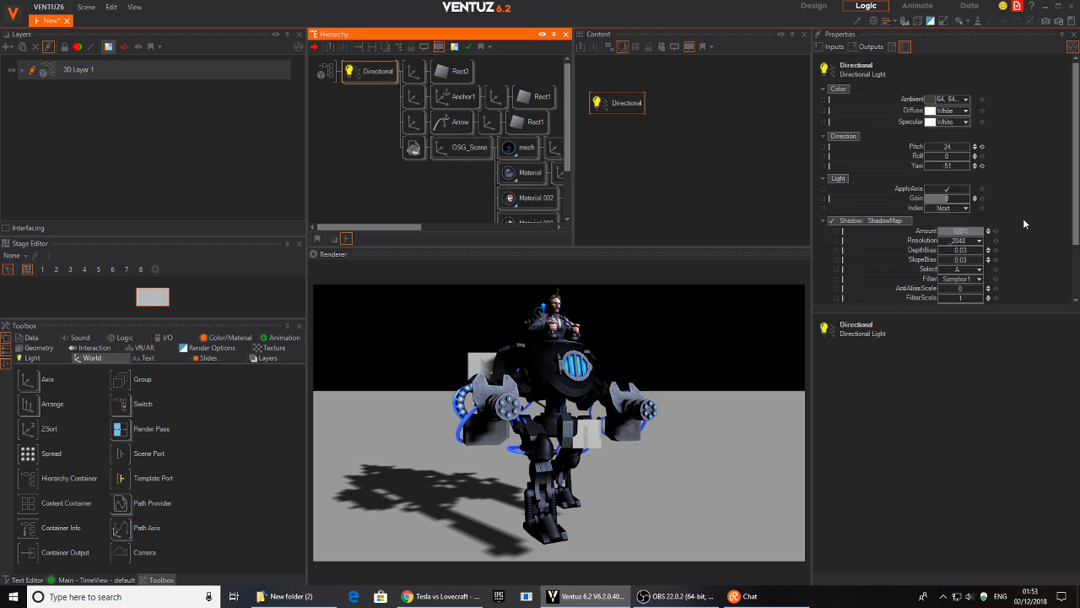
{"action": "left_click", "coordinate": [968, 240]}
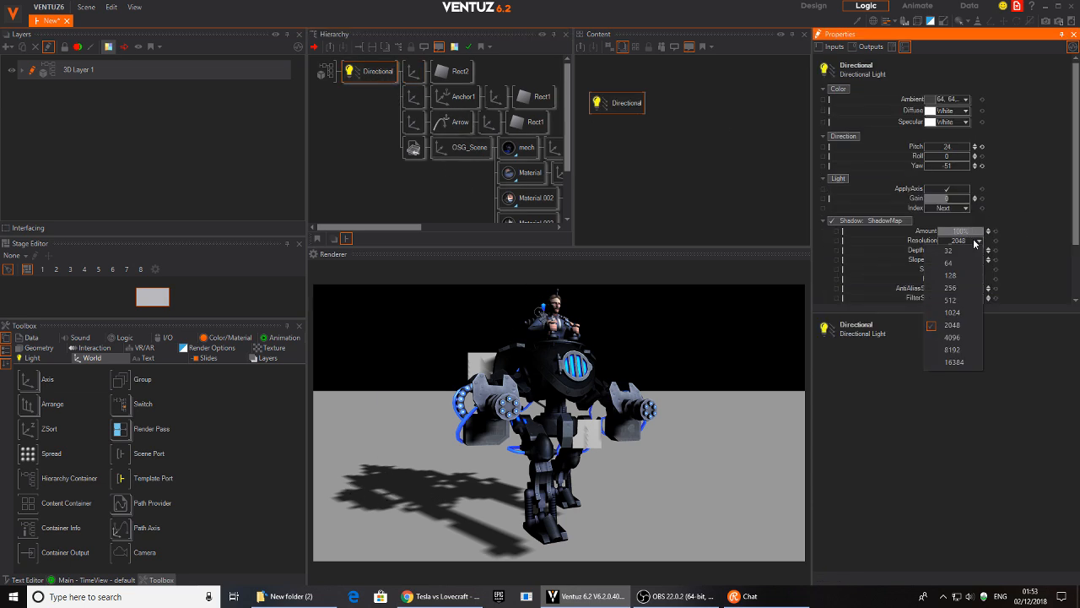
{"action": "left_click", "coordinate": [959, 337]}
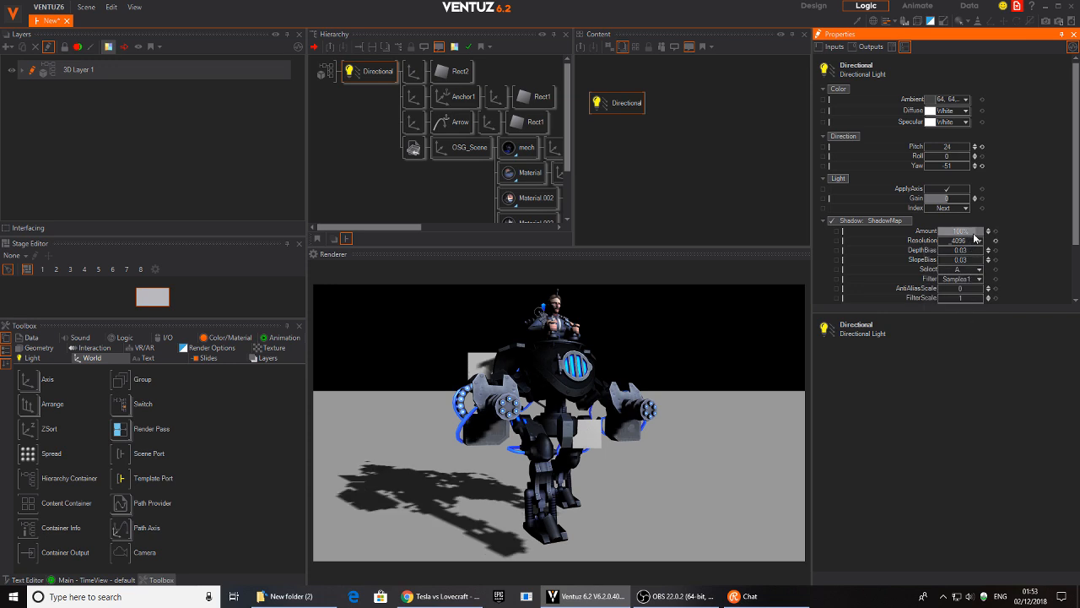
{"action": "left_click", "coordinate": [971, 241]}
{"action": "left_click", "coordinate": [950, 350]}
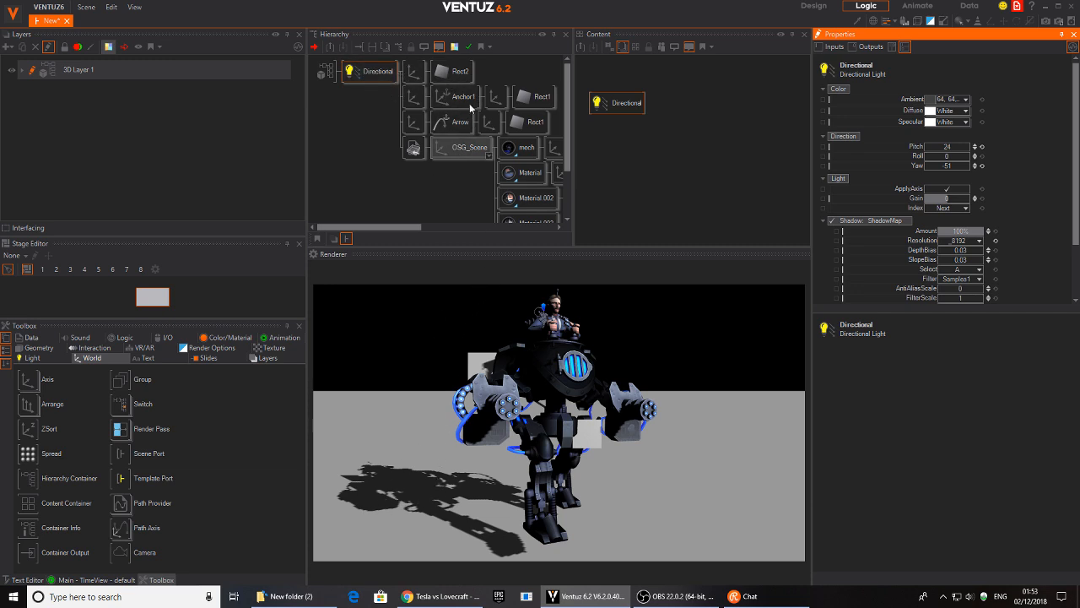
- Animate the Progress of the tesla-cockpit's Skin 2 rig with a Linear 100 animation
{"action": "middle_click_drag", "start_coordinate": [470, 193], "coordinate": [393, 208]}
{"action": "middle_click_drag", "start_coordinate": [557, 168], "coordinate": [354, 132]}
{"action": "left_click", "coordinate": [518, 145]}
{"action": "middle_click_drag", "start_coordinate": [513, 202], "coordinate": [513, 164]}
{"action": "left_click", "coordinate": [602, 145]}
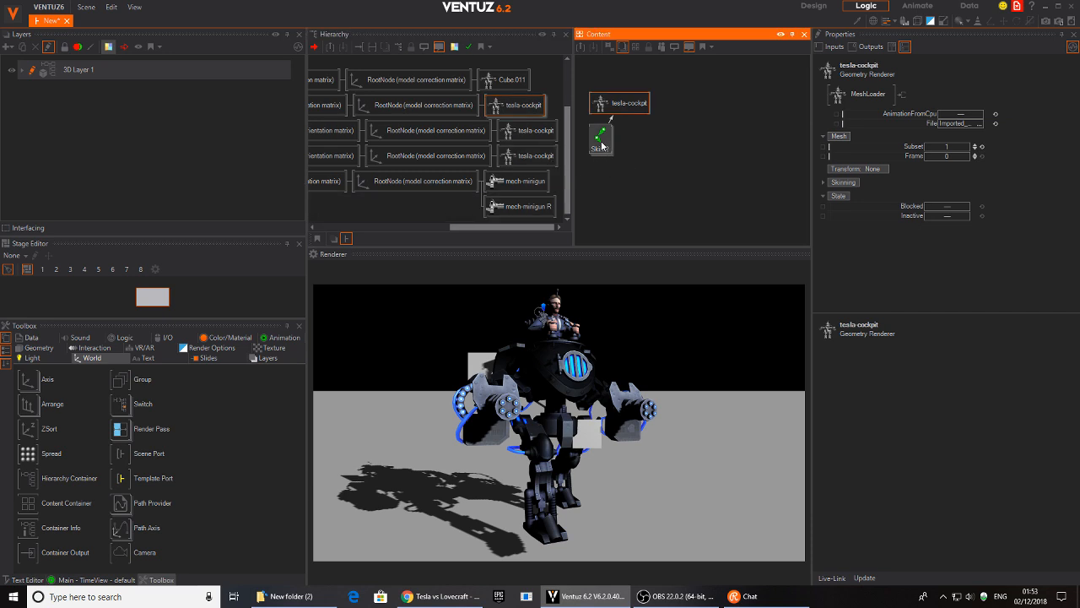
{"action": "mouse_move", "coordinate": [953, 152]}
{"action": "left_mouse_down"}
{"action": "mouse_move", "coordinate": [969, 148]}
{"action": "mouse_move", "coordinate": [967, 161]}
{"action": "left_mouse_up"}
{"action": "left_click", "coordinate": [974, 151]}
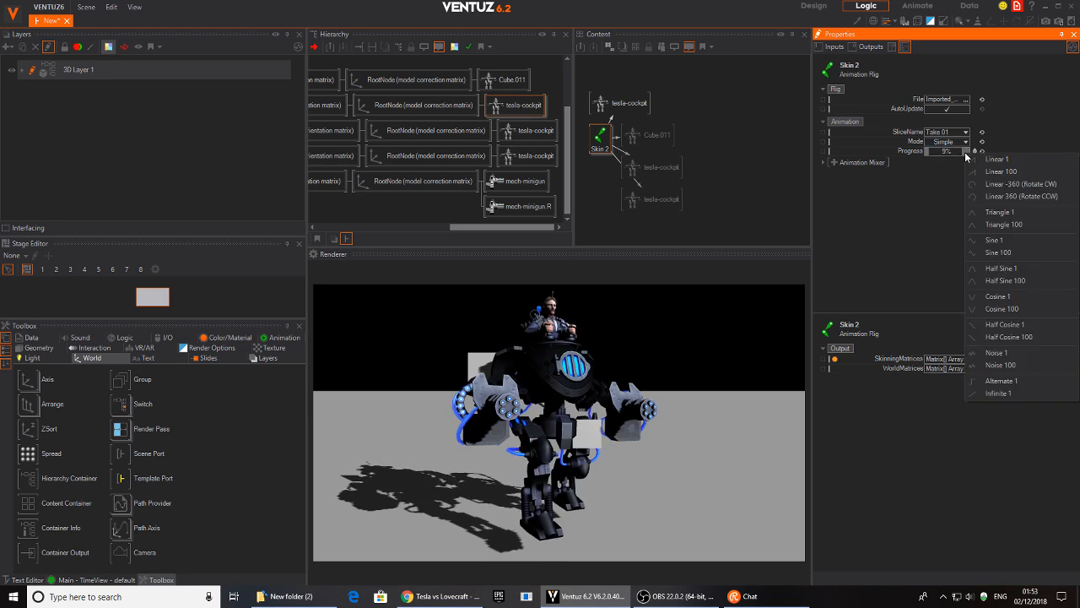
{"action": "left_click", "coordinate": [1018, 172]}
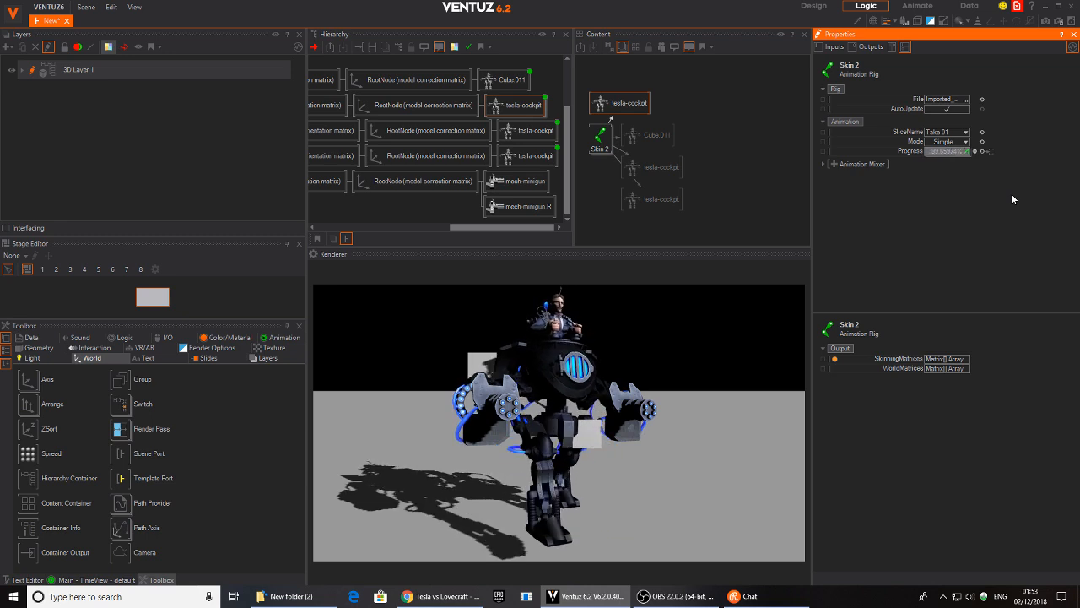
- Reduce the floor axis's overall scaling factor to 315.6
{"action": "middle_click_drag", "start_coordinate": [404, 118], "coordinate": [488, 118]}
{"action": "left_click", "coordinate": [415, 73]}
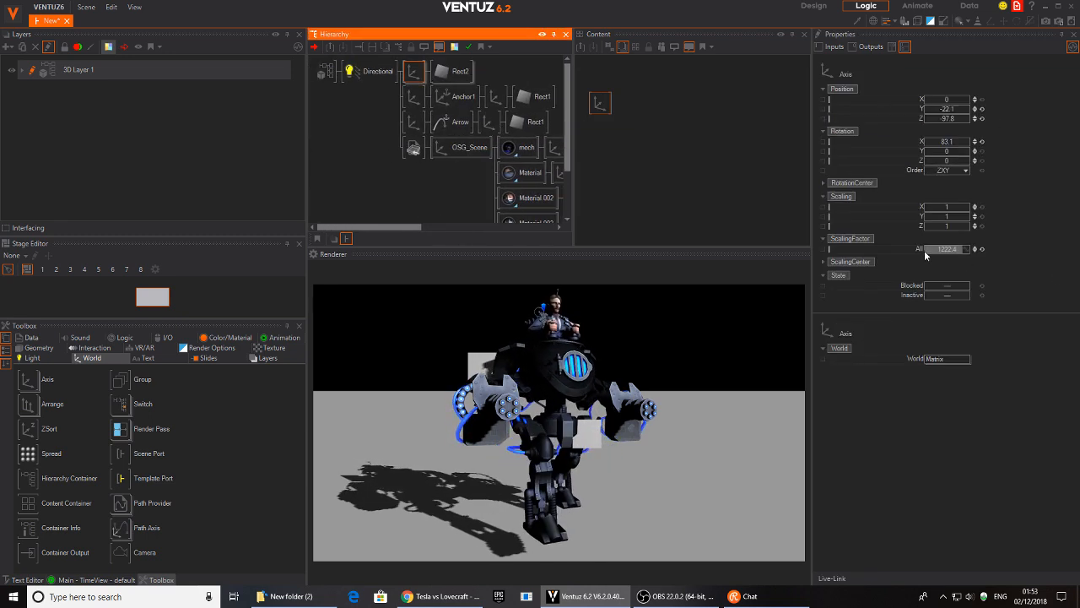
{"action": "left_click", "coordinate": [976, 250]}
{"action": "mouse_move", "coordinate": [969, 251]}
{"action": "left_mouse_down"}
{"action": "mouse_move", "coordinate": [923, 248]}
{"action": "mouse_move", "coordinate": [967, 248]}
{"action": "left_mouse_up"}
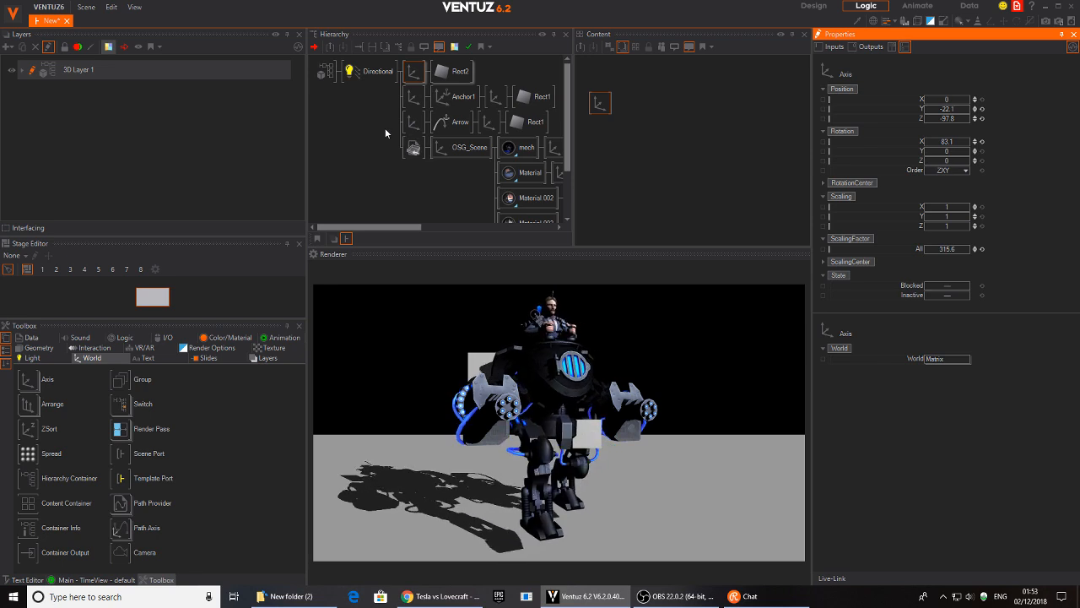
- Insert an Axis above the directional light, and set the floor's axis to X rotation 90 and Y position -8.3
{"action": "left_click", "coordinate": [369, 94]}
{"action": "type", "text": "ax"}
{"action": "left_click_drag", "start_coordinate": [398, 149], "coordinate": [350, 79]}
{"action": "left_click_drag", "start_coordinate": [950, 155], "coordinate": [924, 108]}
{"action": "left_click", "coordinate": [441, 71]}
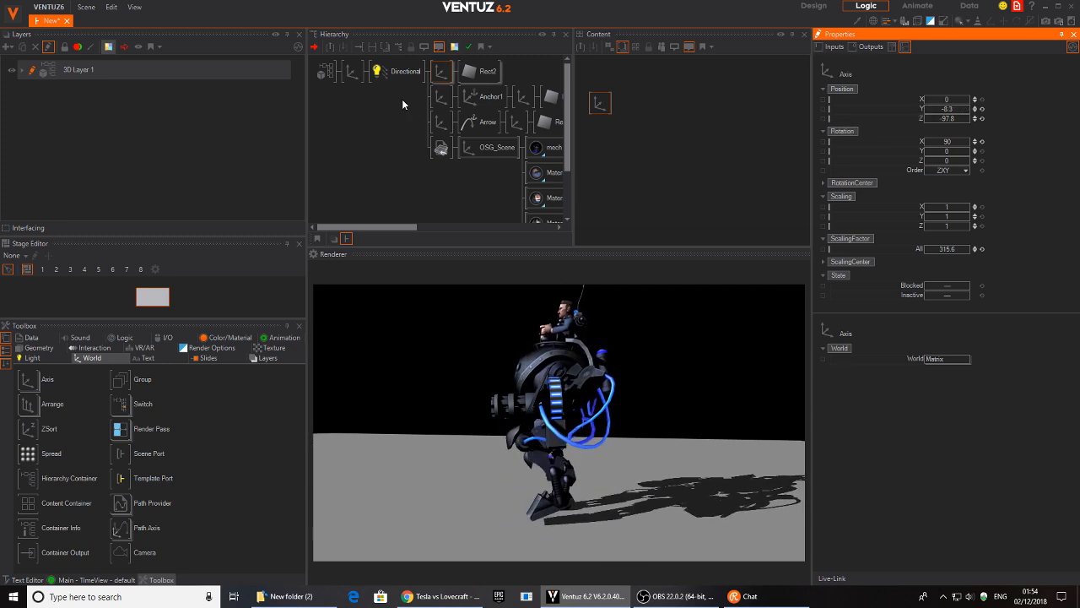
- Rotate the new axis above the light about Y to show the mech from the side, and set its X position to 5.2
{"action": "left_click", "coordinate": [353, 70]}
{"action": "left_click_drag", "start_coordinate": [945, 151], "coordinate": [968, 153]}
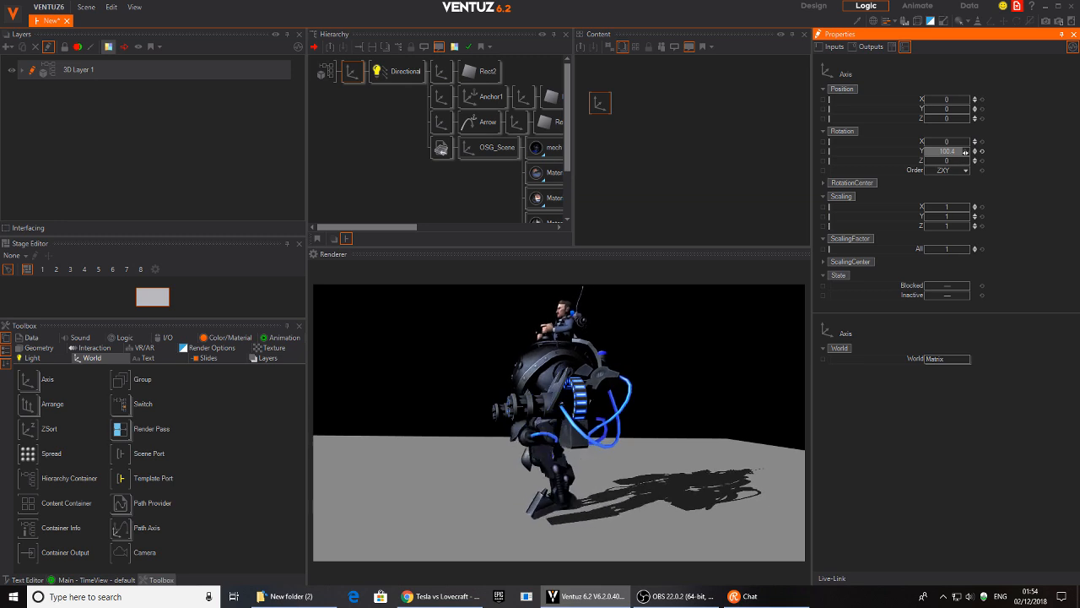
{"action": "left_click_drag", "start_coordinate": [968, 152], "coordinate": [958, 152]}
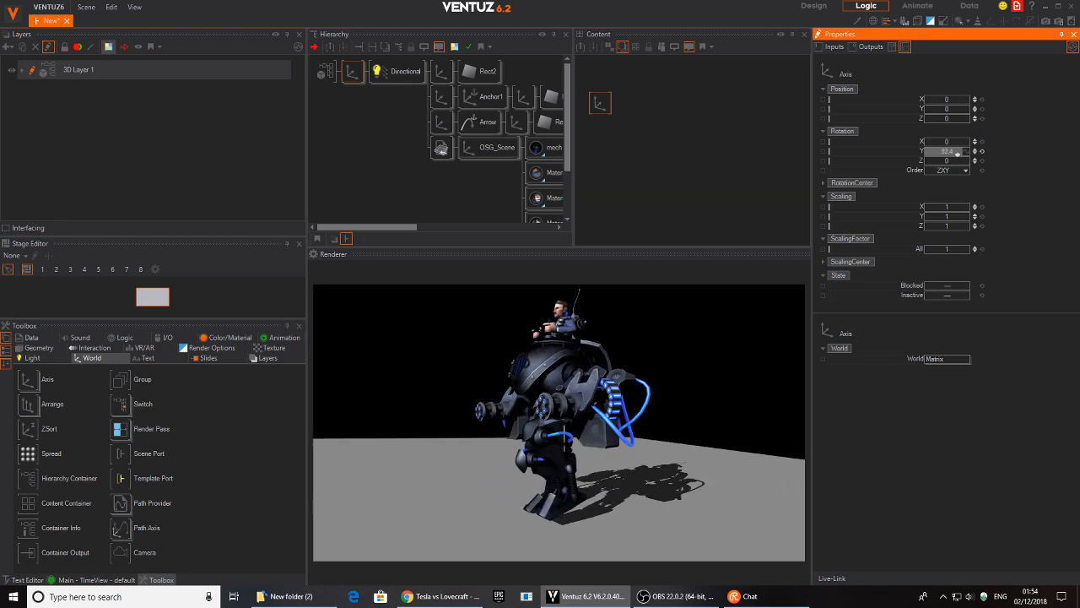
{"action": "mouse_move", "coordinate": [960, 101]}
{"action": "left_mouse_down"}
{"action": "mouse_move", "coordinate": [951, 101]}
{"action": "mouse_move", "coordinate": [969, 101]}
{"action": "left_mouse_up"}
{"action": "mouse_move", "coordinate": [953, 152]}
{"action": "left_mouse_down"}
{"action": "mouse_move", "coordinate": [968, 152]}
{"action": "mouse_move", "coordinate": [922, 149]}
{"action": "mouse_move", "coordinate": [963, 151]}
{"action": "left_mouse_up"}
- Move the floor's axis to Z -14.72 and fine-tune its Y position under the mech's feet
{"action": "left_click", "coordinate": [438, 74]}
{"action": "left_click_drag", "start_coordinate": [930, 118], "coordinate": [925, 118]}
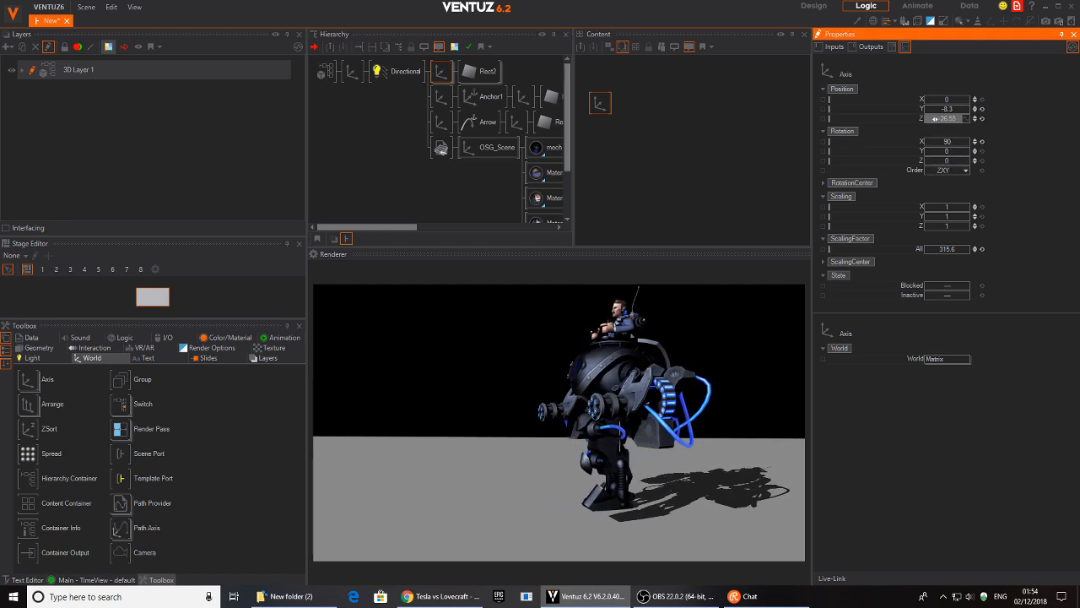
{"action": "left_click_drag", "start_coordinate": [929, 117], "coordinate": [950, 110]}
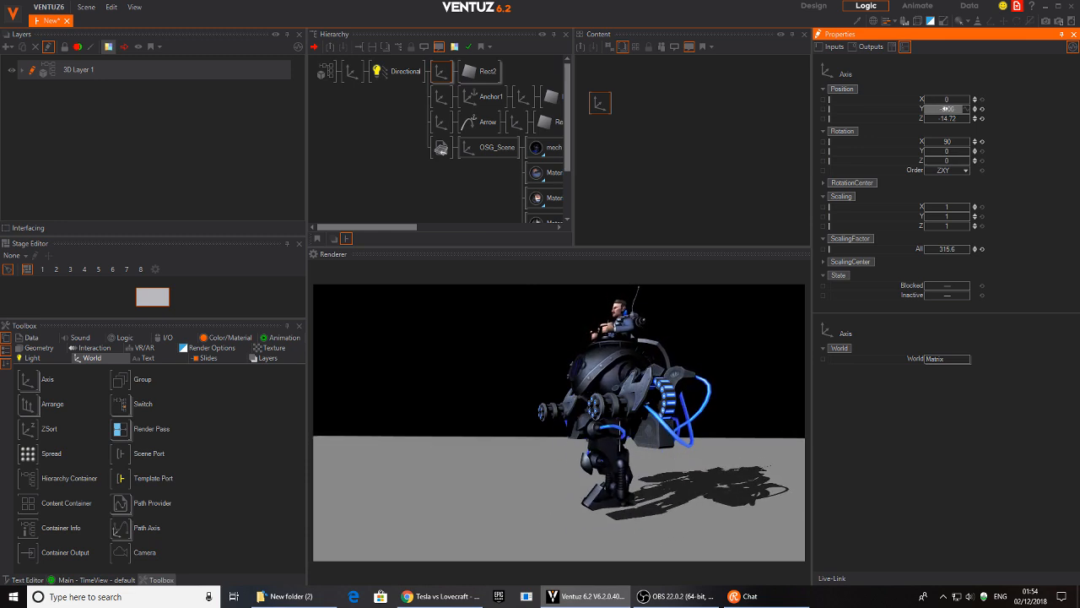
- Set the axis above the light to Y rotation 90 and Y position -1.58
{"action": "left_click", "coordinate": [362, 76]}
{"action": "left_click", "coordinate": [944, 151]}
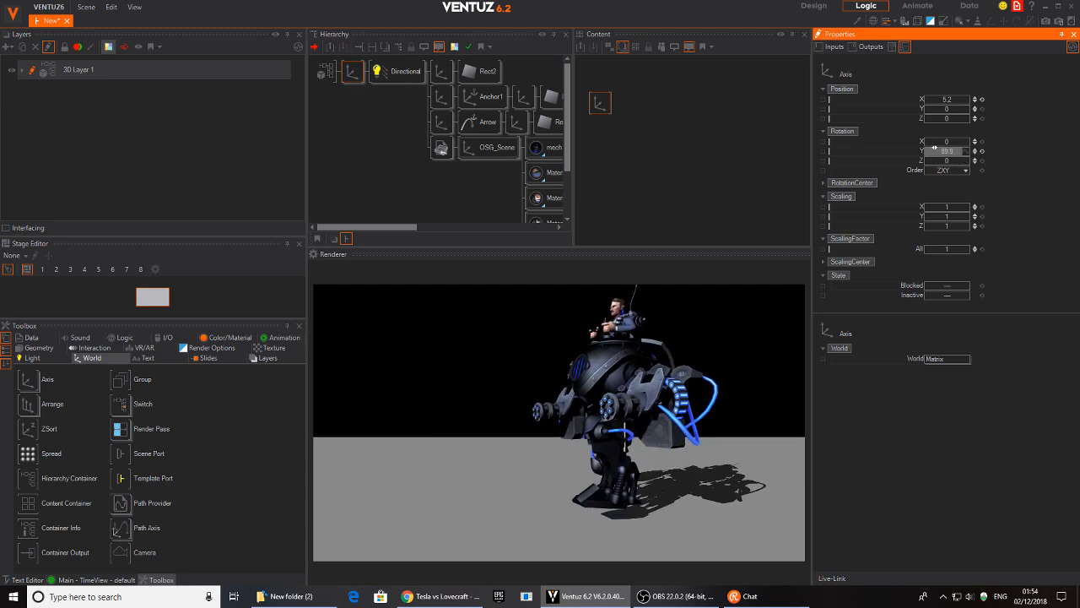
{"action": "left_click_drag", "start_coordinate": [946, 109], "coordinate": [967, 109]}
- Examine the Skin 2 animation rig attached to the Cube.011 mesh
{"action": "middle_click_drag", "start_coordinate": [496, 156], "coordinate": [355, 106]}
{"action": "middle_click_drag", "start_coordinate": [478, 109], "coordinate": [449, 112]}
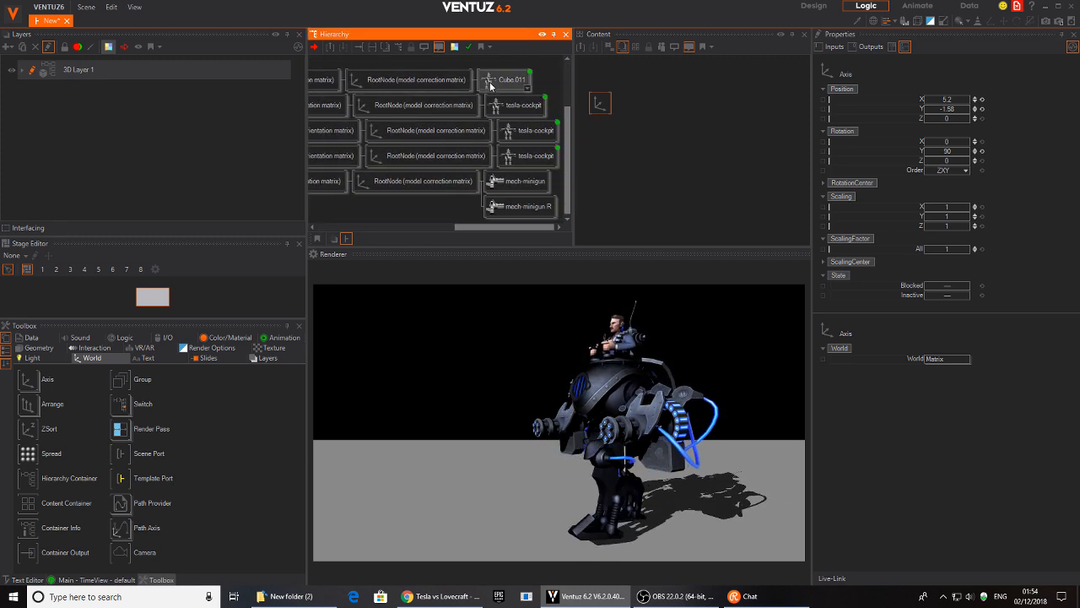
{"action": "left_click", "coordinate": [492, 82]}
{"action": "left_click", "coordinate": [601, 143]}
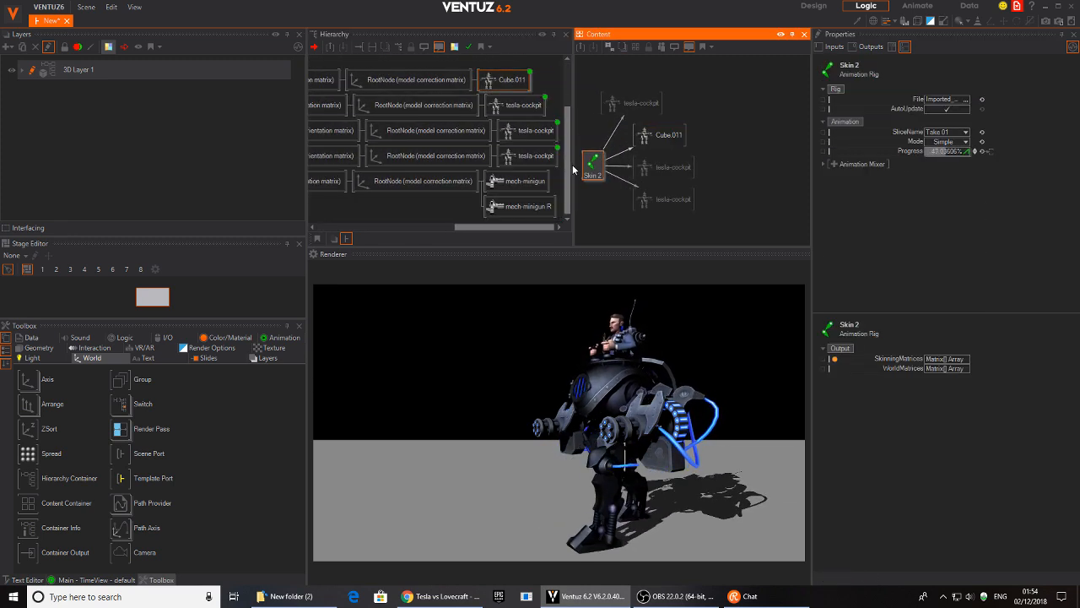
{"action": "left_click_drag", "start_coordinate": [595, 169], "coordinate": [602, 164]}
{"action": "middle_click_drag", "start_coordinate": [605, 205], "coordinate": [664, 188]}
- Move the Anchor1 and Arrow axis branches out of the directional light to the root of the 3D layer
{"action": "middle_click_drag", "start_coordinate": [395, 151], "coordinate": [481, 139]}
{"action": "middle_click_drag", "start_coordinate": [298, 132], "coordinate": [597, 155]}
{"action": "middle_click_drag", "start_coordinate": [427, 121], "coordinate": [487, 161]}
{"action": "mouse_move", "coordinate": [392, 139]}
{"action": "middle_mouse_down"}
{"action": "mouse_move", "coordinate": [535, 193]}
{"action": "mouse_move", "coordinate": [424, 155]}
{"action": "mouse_move", "coordinate": [393, 155]}
{"action": "middle_mouse_up"}
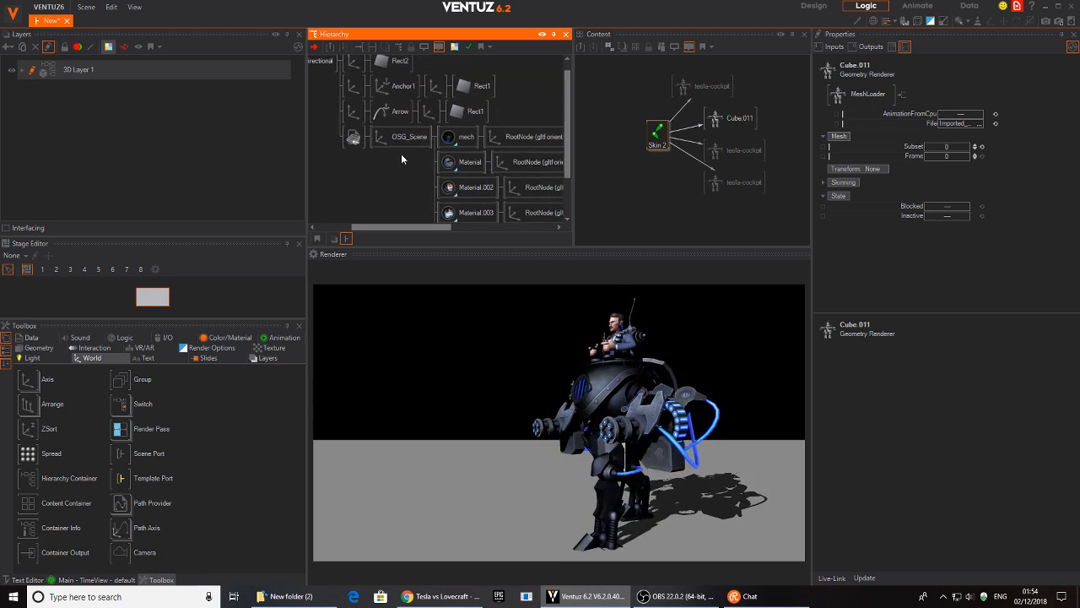
{"action": "left_click", "coordinate": [354, 113]}
{"action": "middle_click_drag", "start_coordinate": [360, 112], "coordinate": [439, 123]}
{"action": "left_click", "coordinate": [431, 96], "text": "ctrl"}
{"action": "left_click_drag", "start_coordinate": [371, 74], "coordinate": [351, 85]}
{"action": "left_click", "coordinate": [412, 79]}
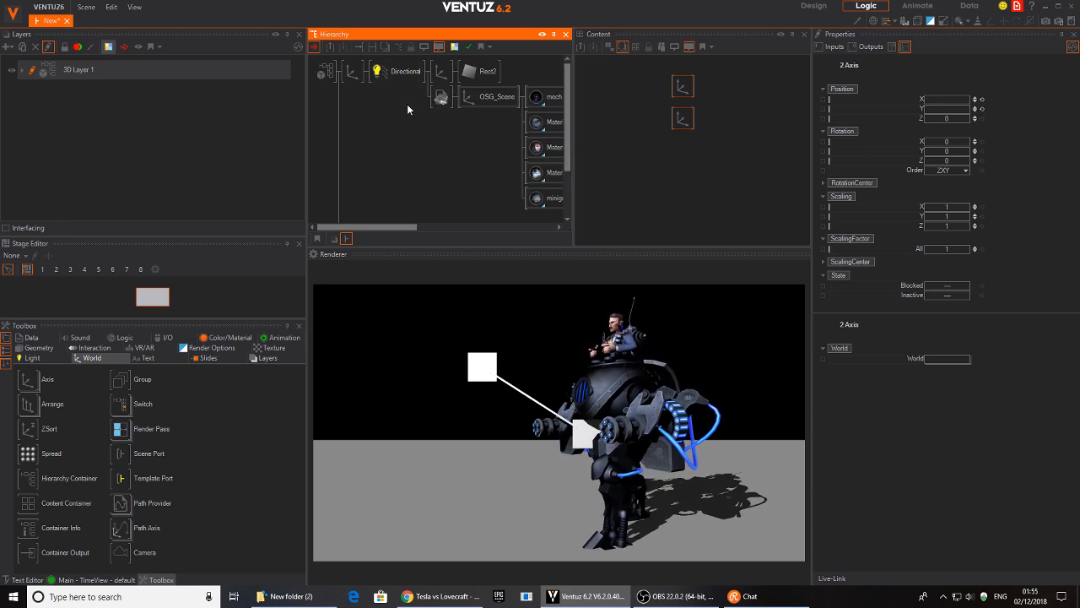
- Move Anchor1's parent axis to Y 4.1 and Z -4.5, and give its rectangle's axis scaling factor 0.48 and Z rotation 45
{"action": "left_click", "coordinate": [354, 125], "text": "ctrl"}
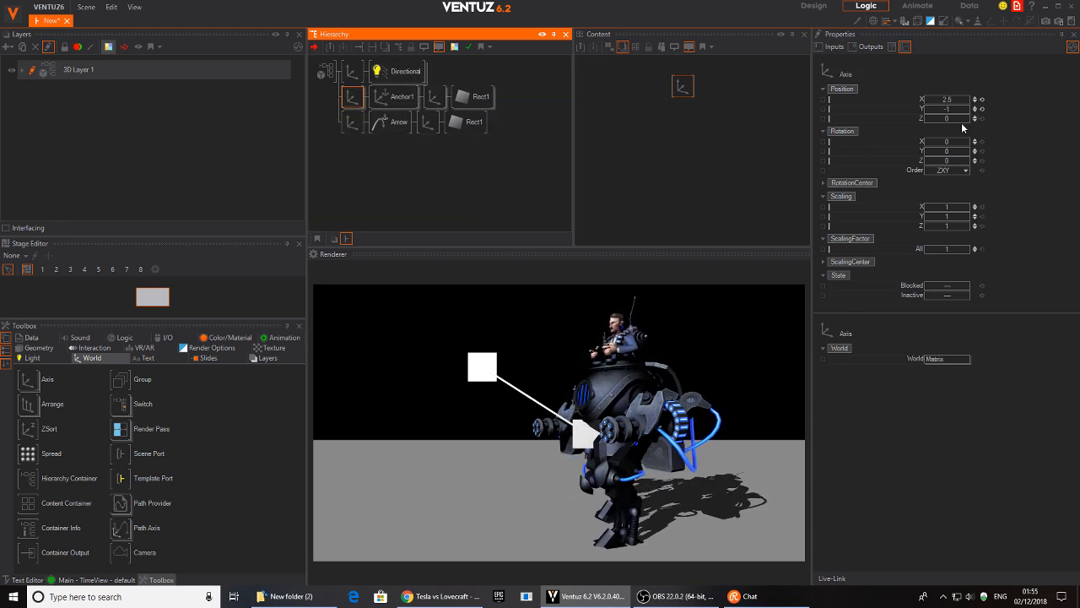
{"action": "mouse_move", "coordinate": [949, 110]}
{"action": "left_mouse_down"}
{"action": "mouse_move", "coordinate": [963, 109]}
{"action": "mouse_move", "coordinate": [940, 116]}
{"action": "left_mouse_up"}
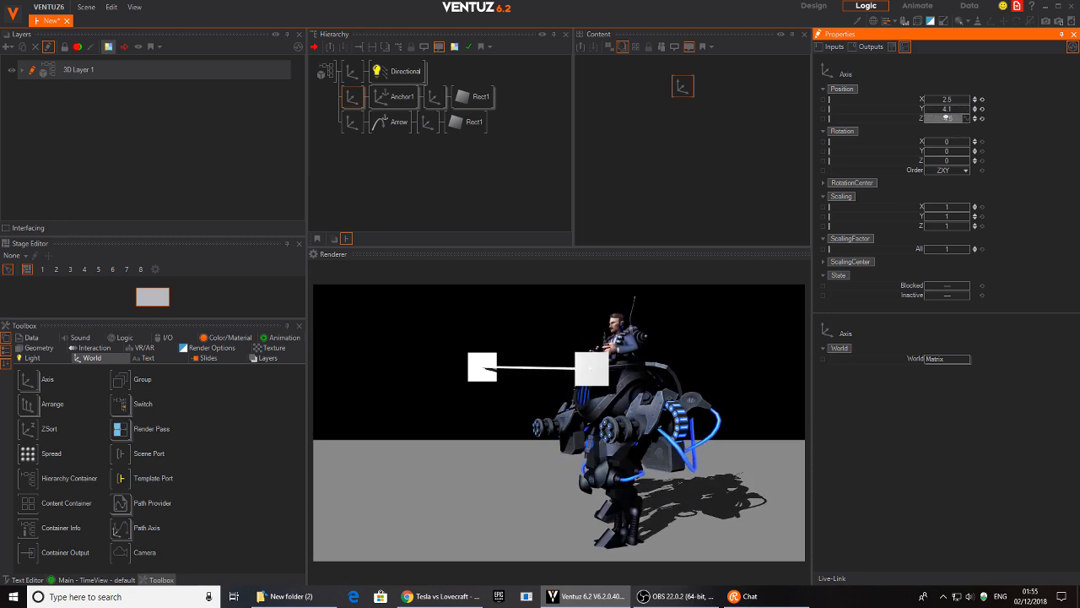
{"action": "left_click", "coordinate": [433, 97]}
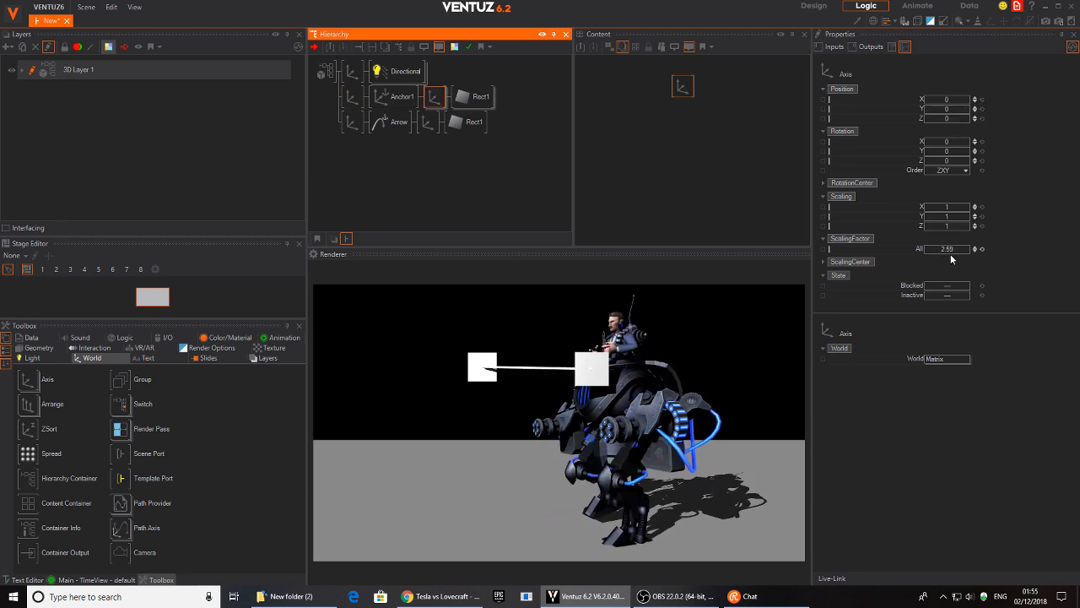
{"action": "left_click_drag", "start_coordinate": [950, 251], "coordinate": [938, 251]}
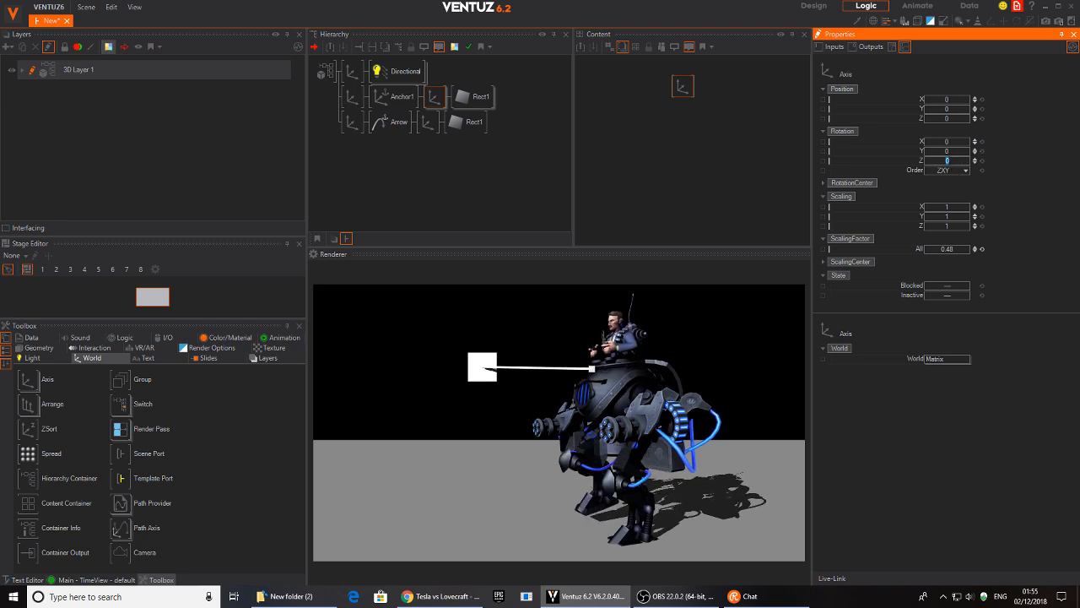
{"action": "key", "text": "Return"}
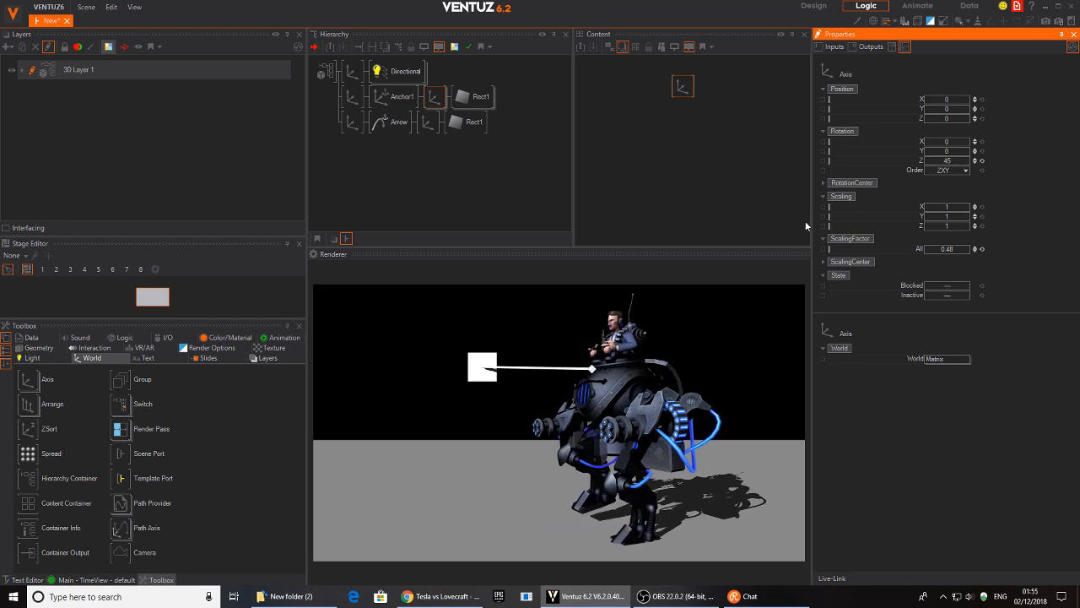
- Replace Anchor1's rectangle with a Circle that has segment tessellation 2 and a hole in its centre
{"action": "left_click", "coordinate": [458, 100]}
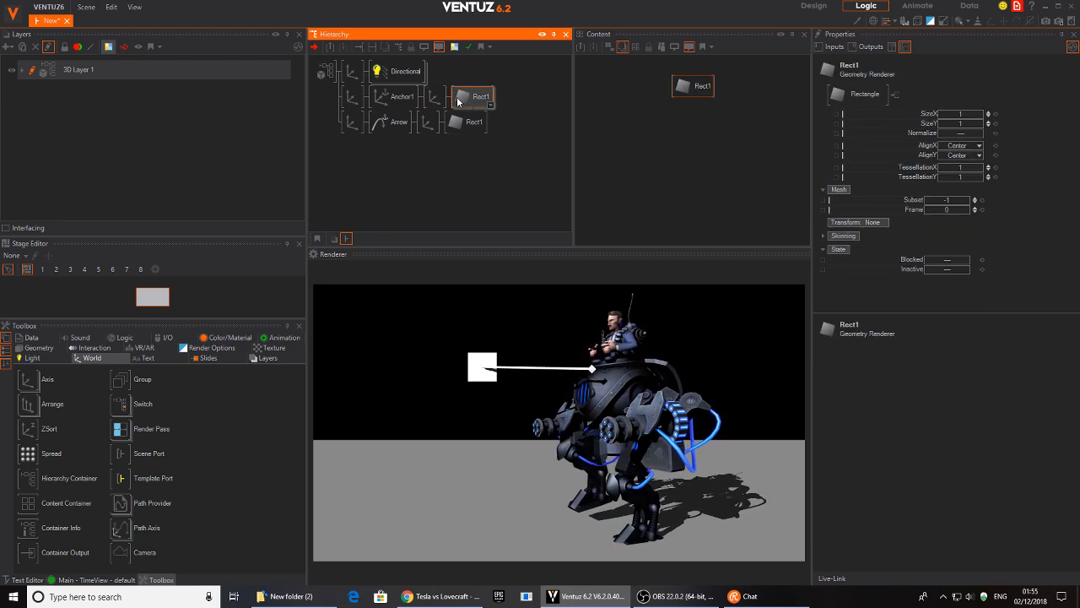
{"action": "key", "text": "Delete"}
{"action": "double_click", "coordinate": [458, 100]}
{"action": "type", "text": "cou"}
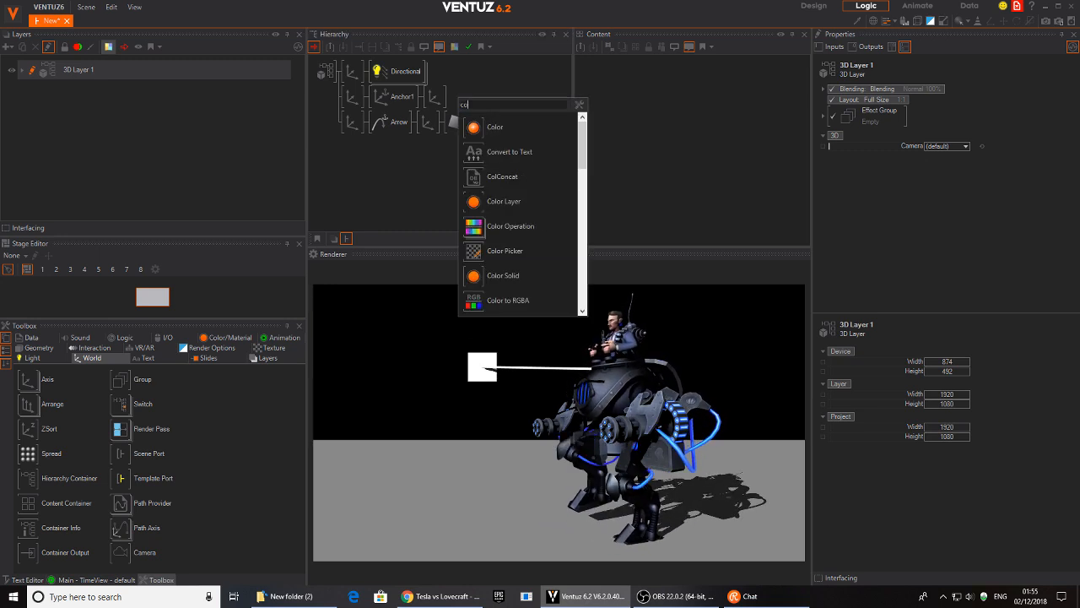
{"action": "key", "text": "BackSpace"}
{"action": "key", "text": "BackSpace"}
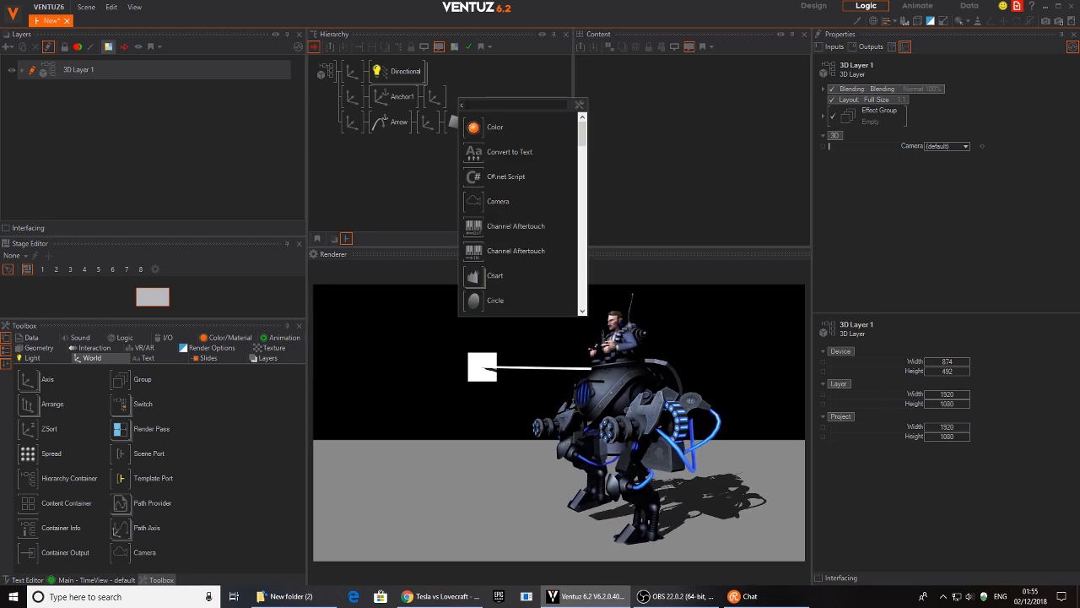
{"action": "type", "text": "irc"}
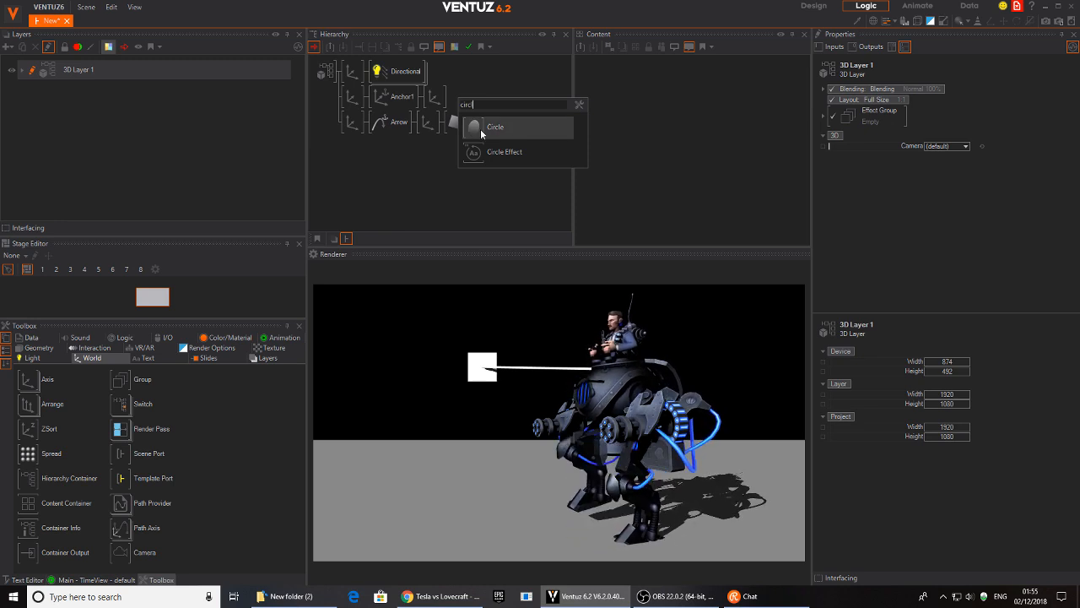
{"action": "left_click", "coordinate": [478, 126]}
{"action": "left_click", "coordinate": [462, 100]}
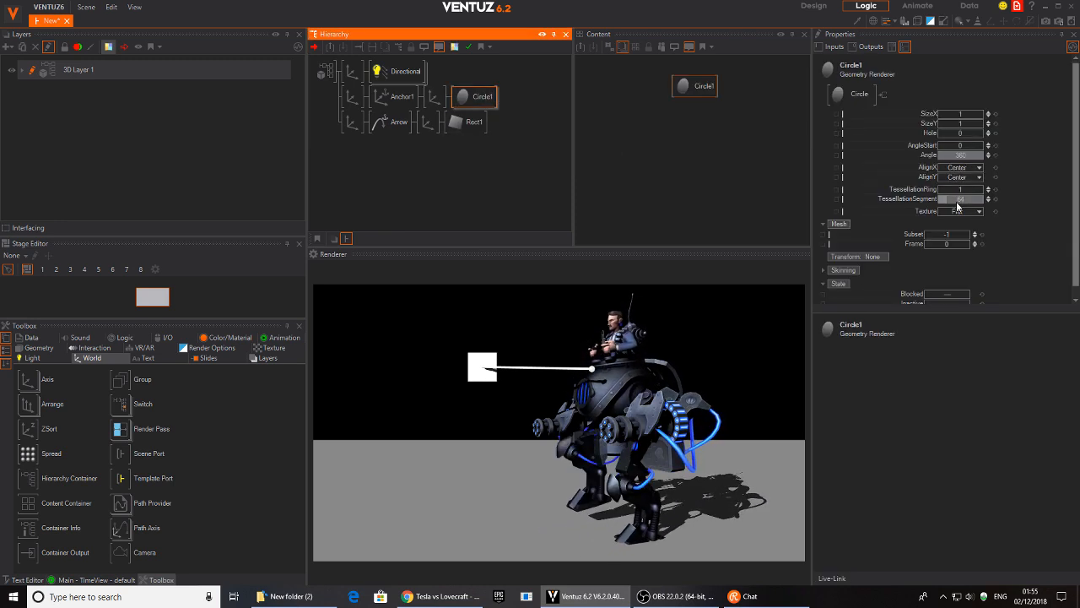
{"action": "left_click", "coordinate": [955, 199]}
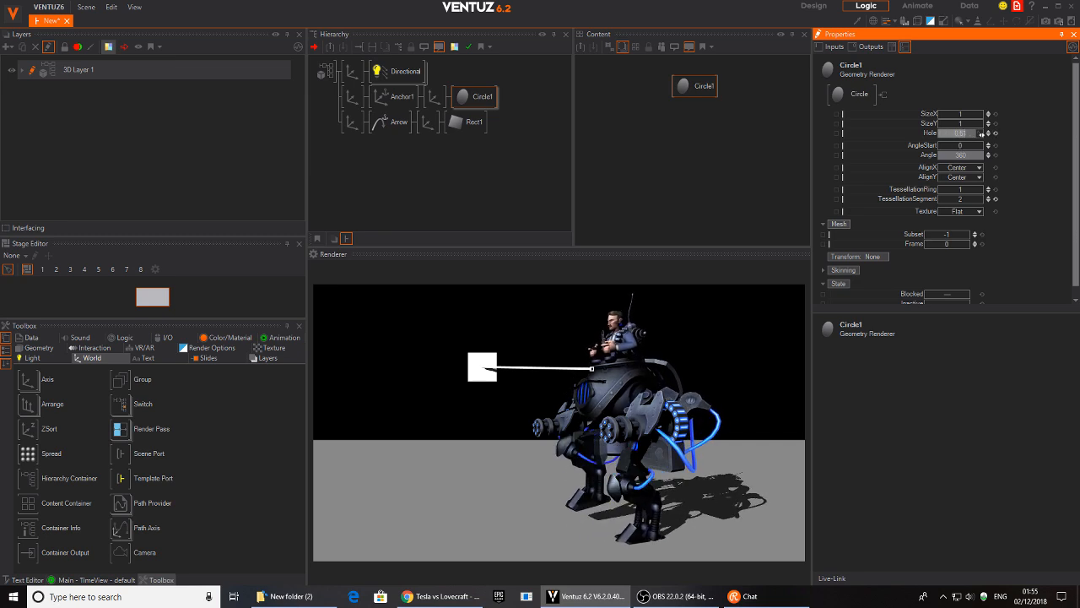
{"action": "left_click", "coordinate": [428, 123]}
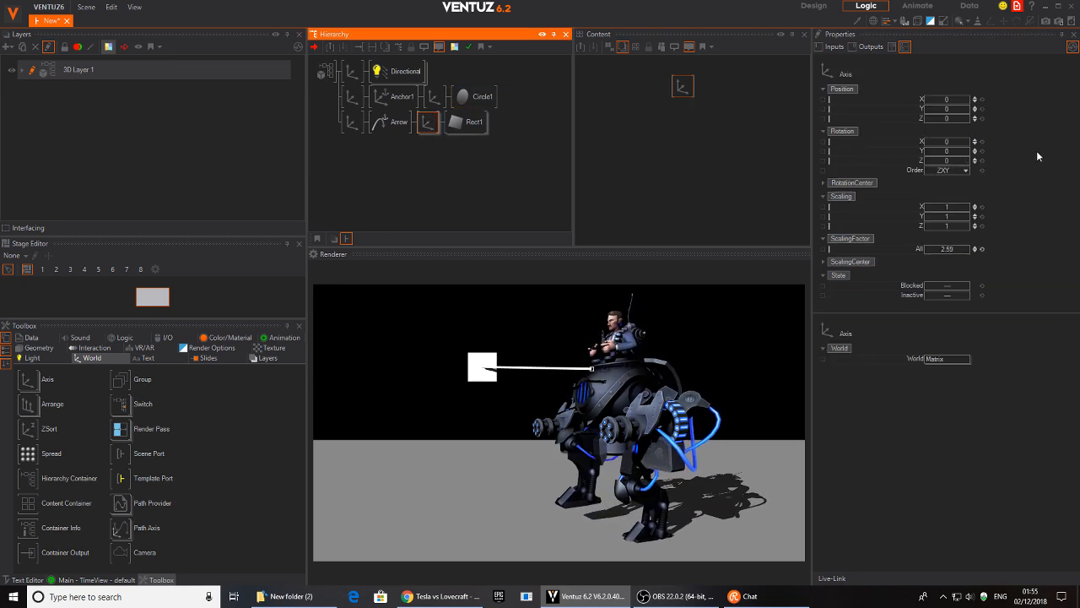
{"action": "left_click", "coordinate": [346, 120]}
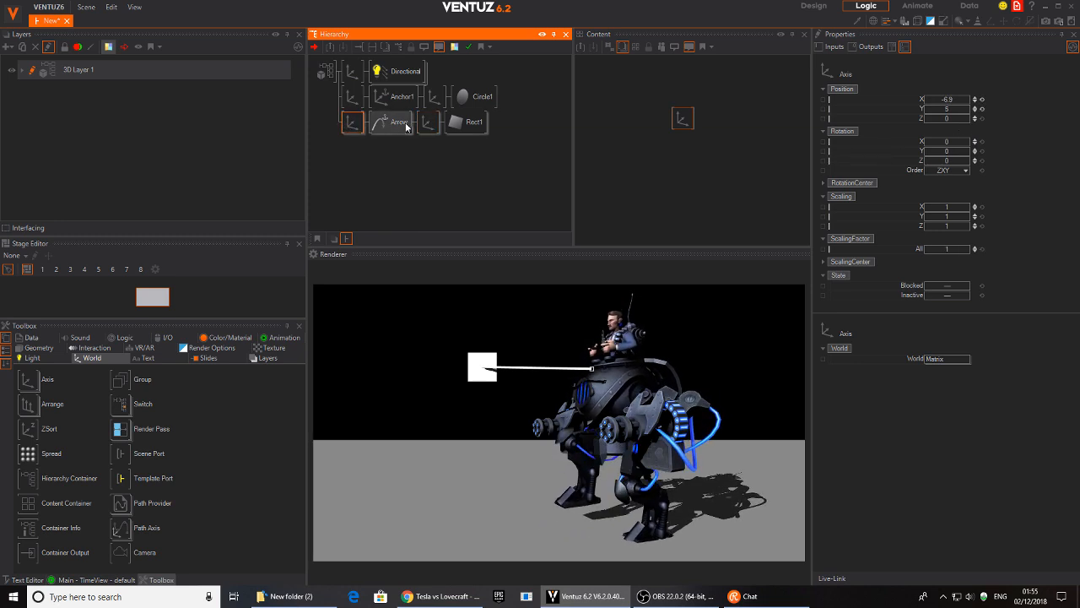
{"action": "left_click", "coordinate": [431, 124]}
{"action": "left_click_drag", "start_coordinate": [936, 160], "coordinate": [928, 159]}
{"action": "left_click", "coordinate": [982, 161]}
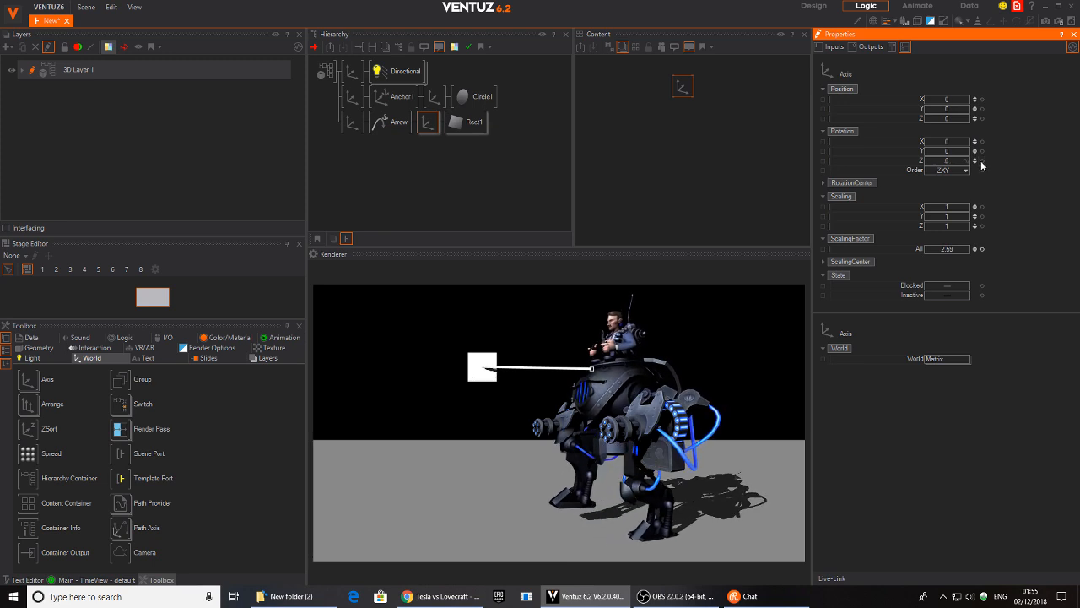
- Reset the circle axis's Z rotation to 0, and set its X position to 0.17 and scaling factor to 0.53
{"action": "left_click", "coordinate": [437, 101]}
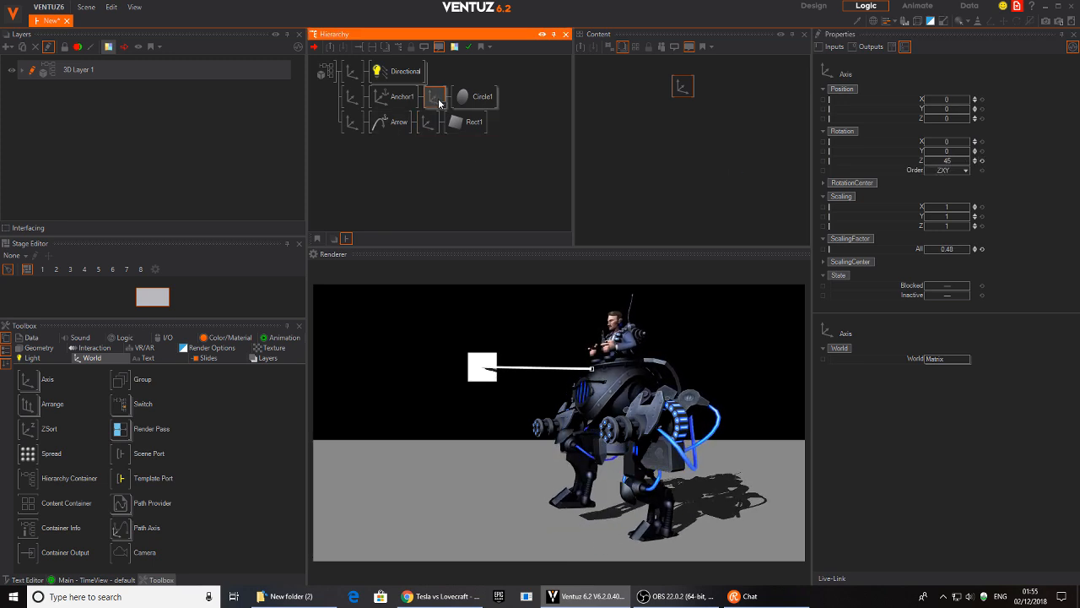
{"action": "left_click", "coordinate": [981, 160]}
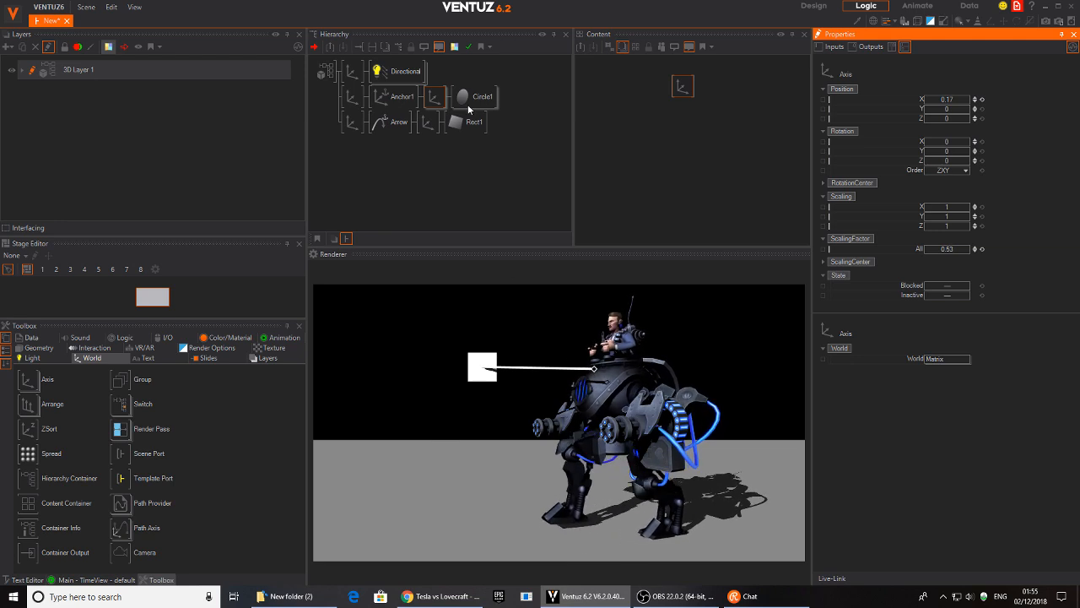
- Move Anchor1's parent axis to about X 4.2, Y -0.58 and Z -9.9, placing the marker at the mech's minigun
{"action": "left_click", "coordinate": [352, 96]}
{"action": "left_click", "coordinate": [925, 108]}
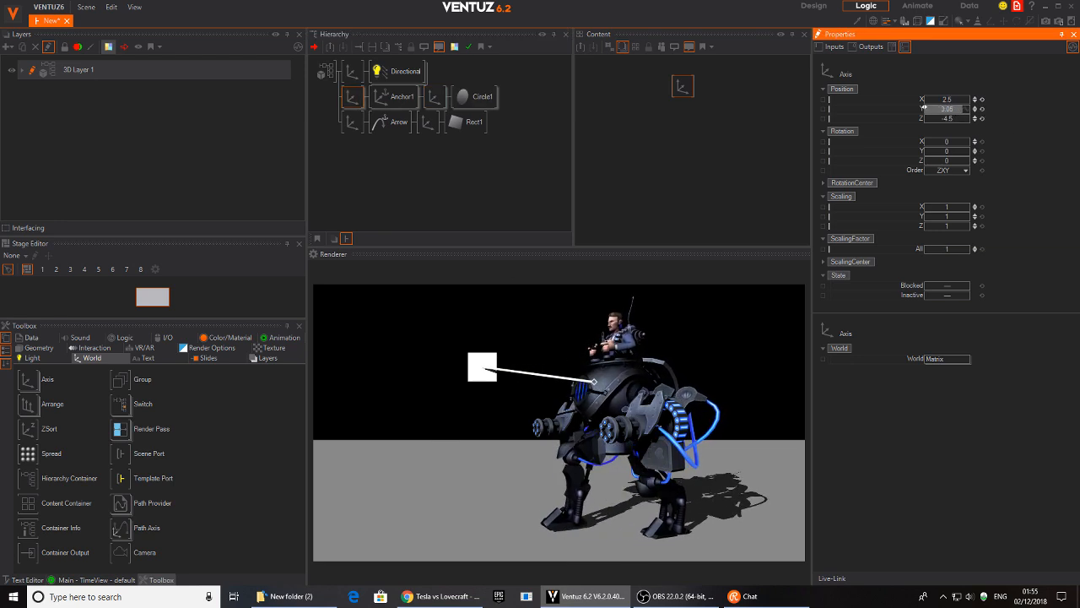
{"action": "left_click_drag", "start_coordinate": [968, 109], "coordinate": [934, 107]}
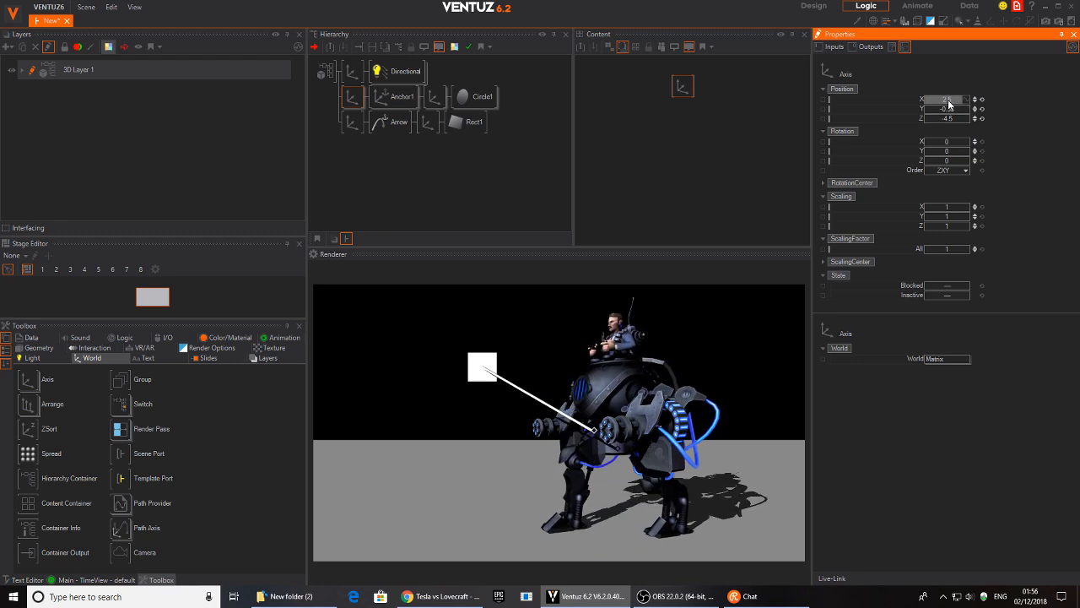
{"action": "left_click_drag", "start_coordinate": [927, 118], "coordinate": [948, 118]}
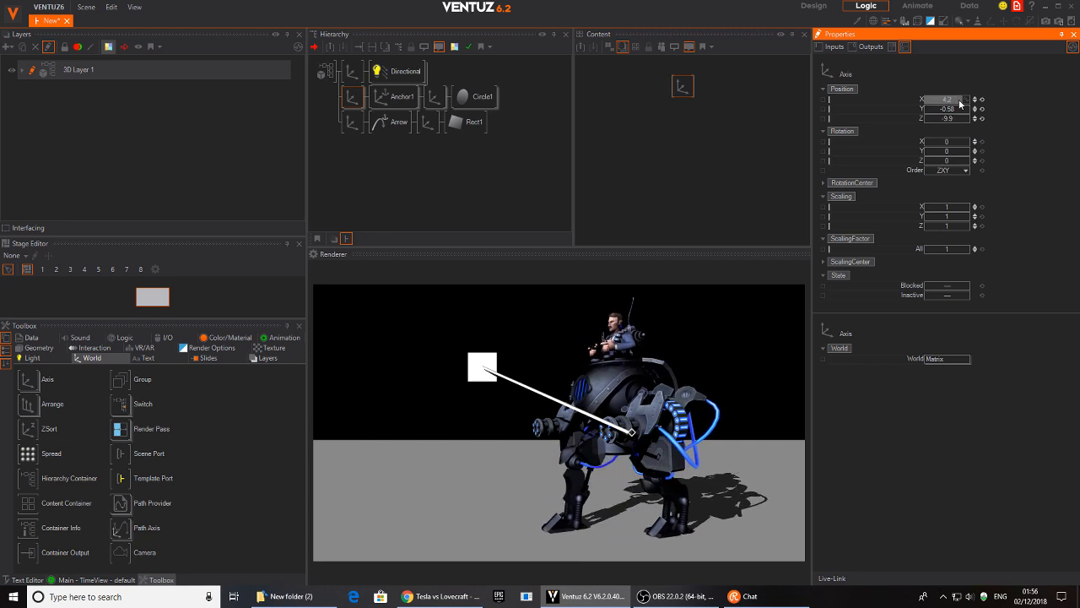
- Shift the Arrow's parent axis along X, away from the mech
{"action": "left_click", "coordinate": [354, 123]}
{"action": "left_click", "coordinate": [945, 100]}
{"action": "mouse_move", "coordinate": [945, 99]}
{"action": "left_mouse_down"}
{"action": "mouse_move", "coordinate": [971, 101]}
{"action": "mouse_move", "coordinate": [937, 117]}
{"action": "mouse_move", "coordinate": [960, 97]}
{"action": "mouse_move", "coordinate": [983, 114]}
{"action": "mouse_move", "coordinate": [954, 128]}
{"action": "mouse_move", "coordinate": [927, 98]}
{"action": "left_mouse_up"}
- Widen the Arrow's rectangle into a label panel and offset its axis to X -1.3 and Z -0.26
{"action": "left_click", "coordinate": [456, 122]}
{"action": "left_click", "coordinate": [430, 125]}
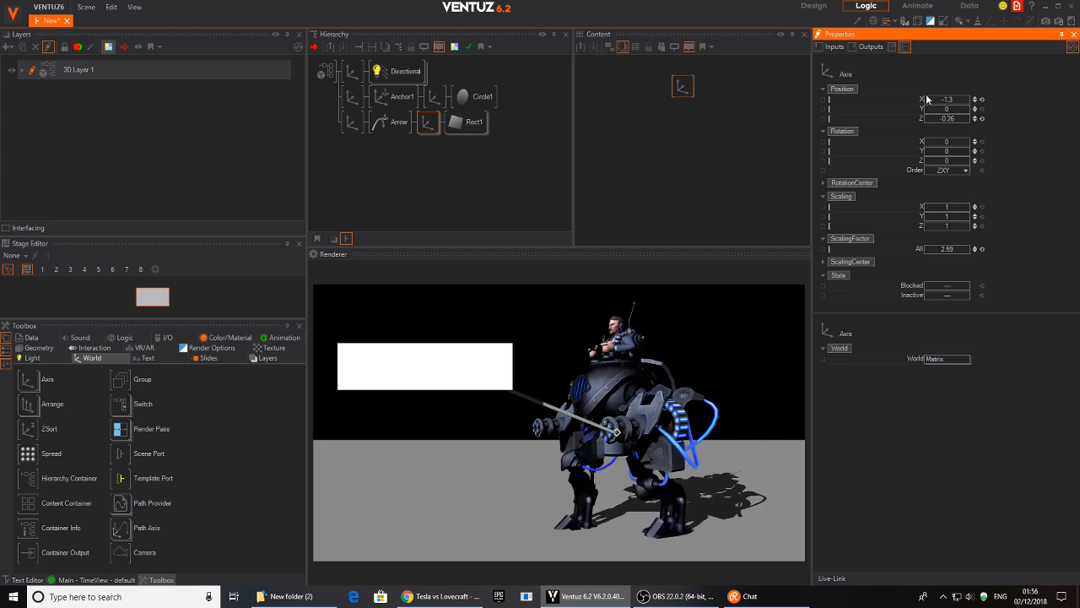
- Add a second Axis node under the Arrow, beneath the axis that carries Rect1
{"action": "left_click", "coordinate": [453, 122]}
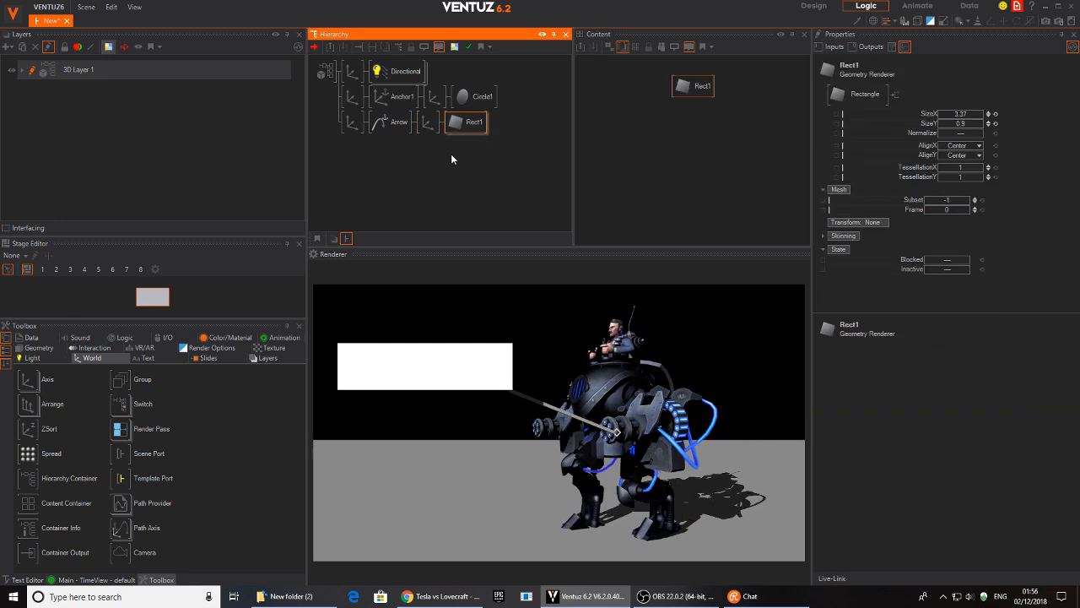
{"action": "key", "text": "Tab"}
{"action": "type", "text": "ax"}
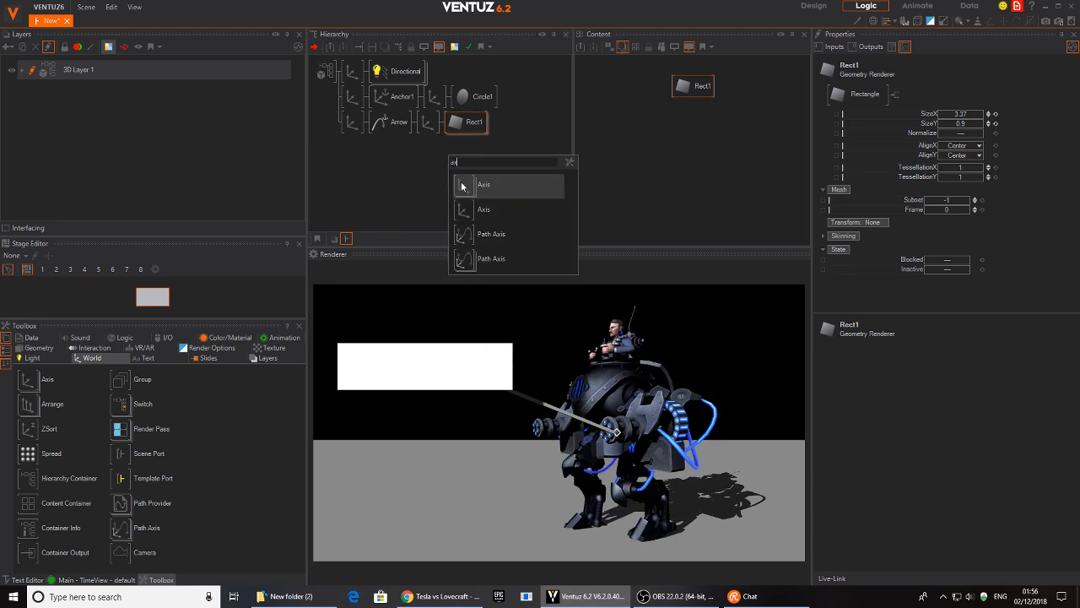
{"action": "left_click_drag", "start_coordinate": [462, 186], "coordinate": [429, 126]}
{"action": "key", "text": "Tab"}
{"action": "left_click_drag", "start_coordinate": [435, 178], "coordinate": [430, 150]}
- Attach a Text 2D node to the new axis and offset that axis so the text sits in front of the label panel
{"action": "key", "text": "Tab"}
{"action": "type", "text": "tes"}
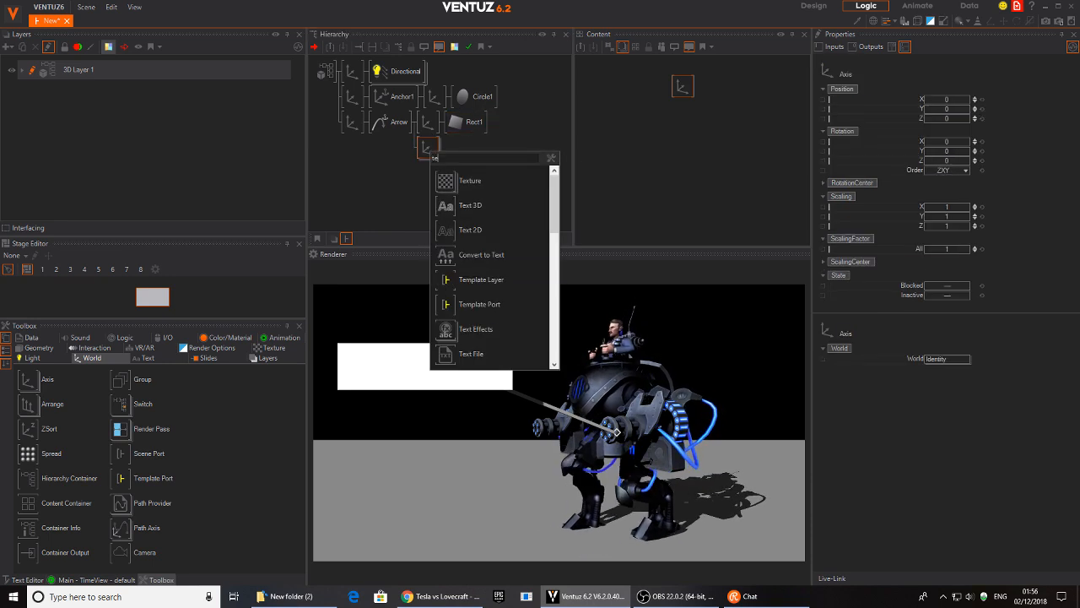
{"action": "key", "text": "BackSpace"}
{"action": "key", "text": "BackSpace"}
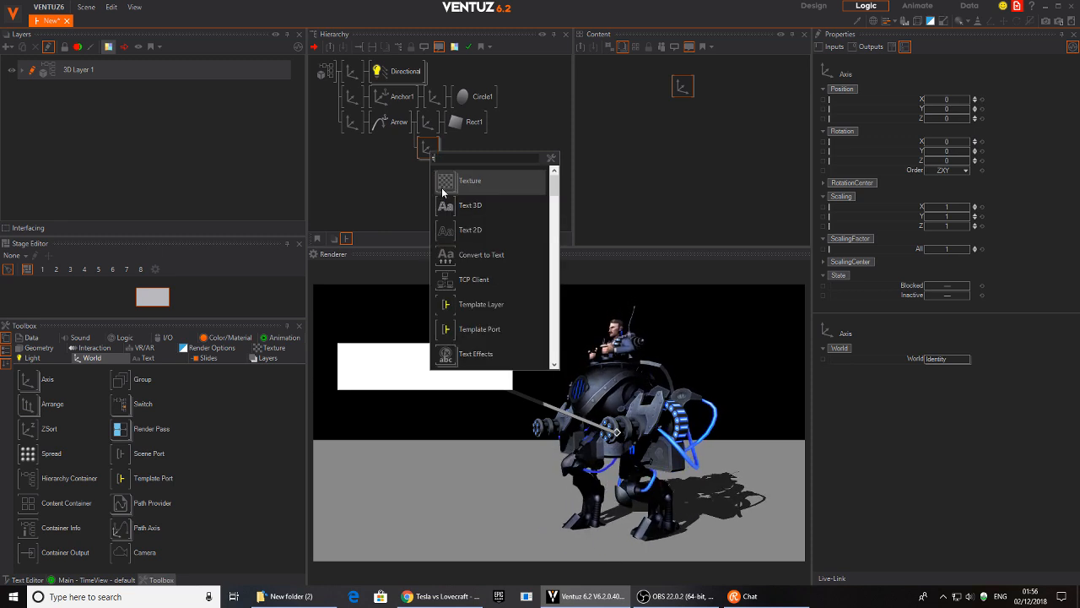
{"action": "left_click", "coordinate": [443, 226]}
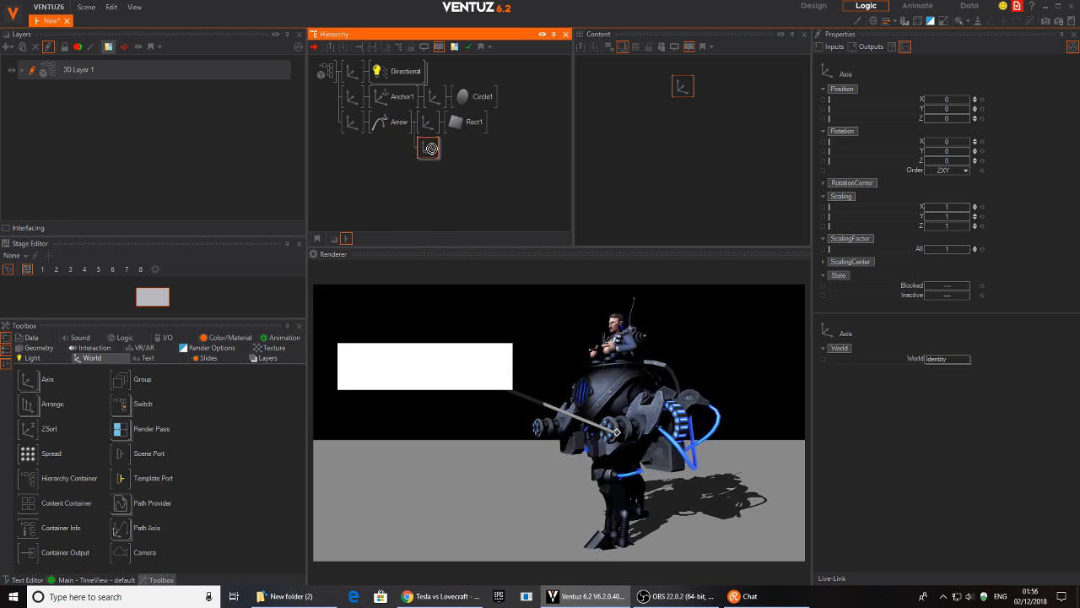
{"action": "left_click", "coordinate": [448, 165]}
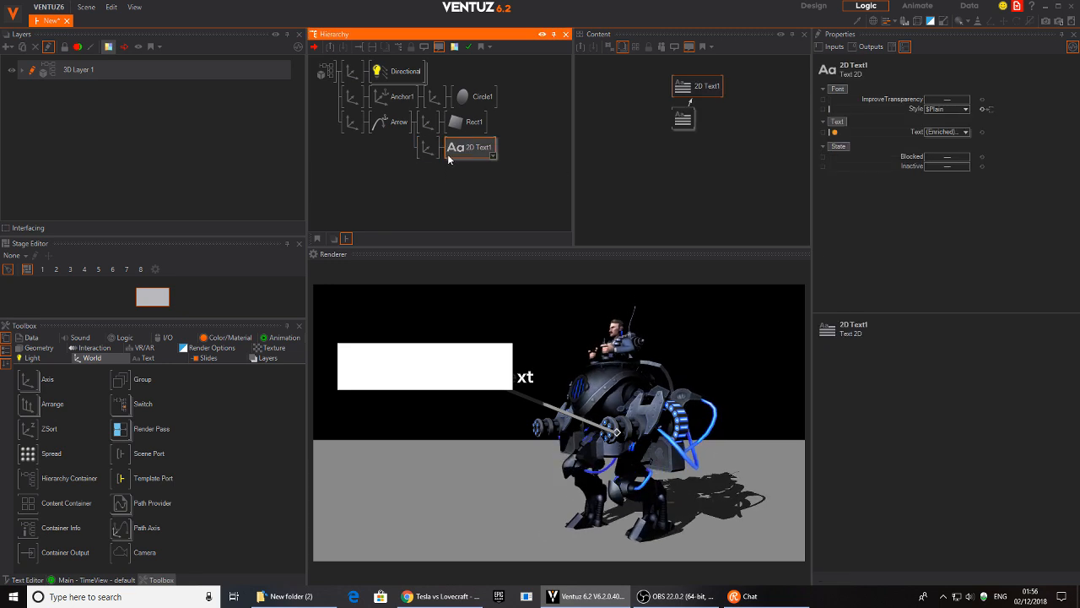
{"action": "left_click", "coordinate": [428, 153]}
{"action": "left_click_drag", "start_coordinate": [937, 119], "coordinate": [926, 96]}
- Insert a Color Solid material between the text's axis and the 2D Text1 node
{"action": "double_click", "coordinate": [485, 176]}
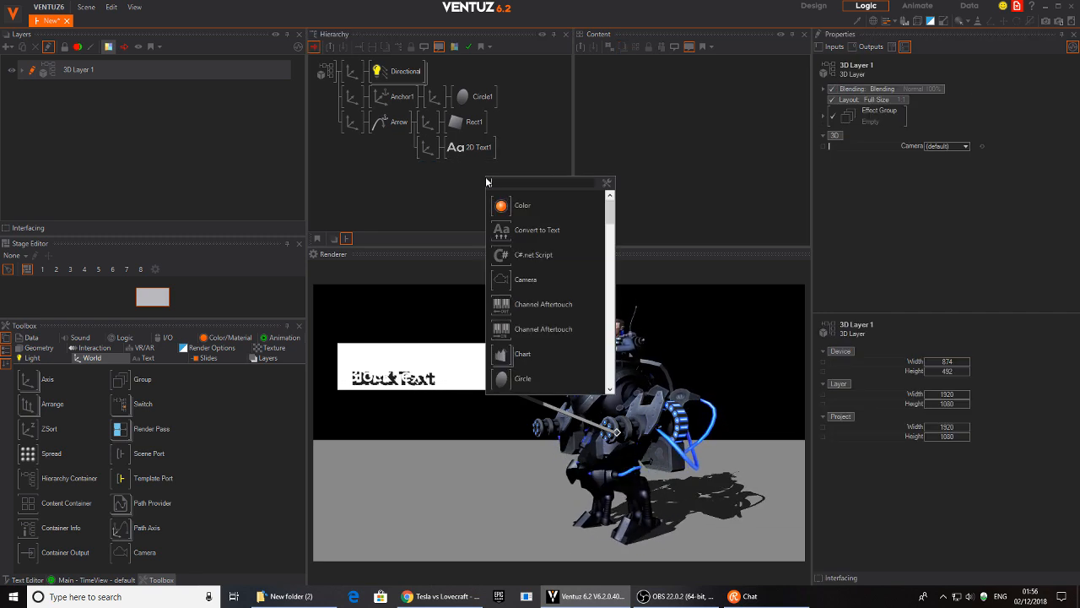
{"action": "type", "text": "col"}
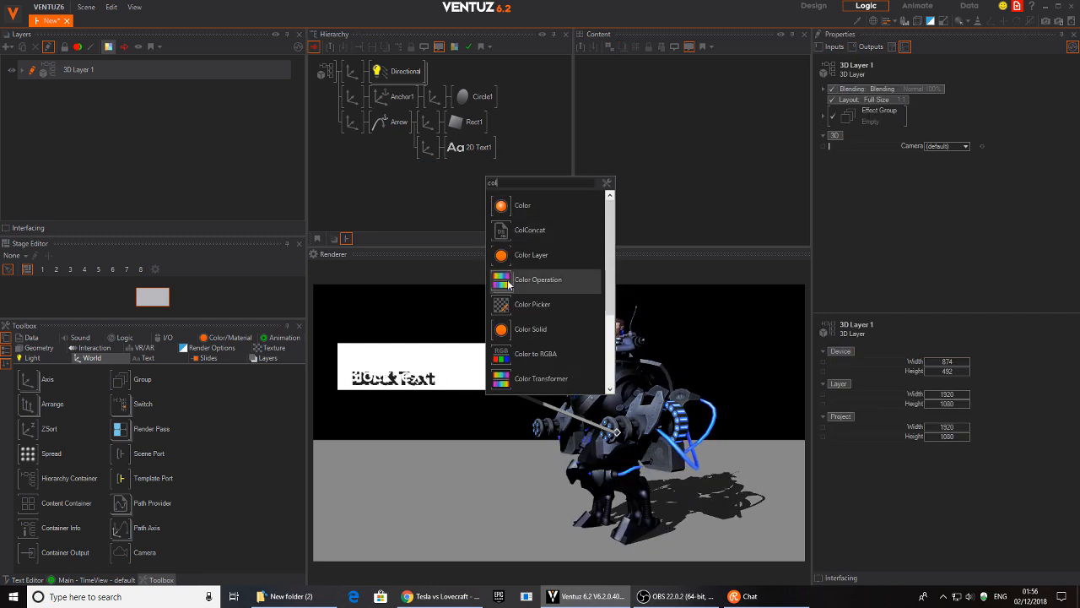
{"action": "left_click_drag", "start_coordinate": [505, 333], "coordinate": [464, 152]}
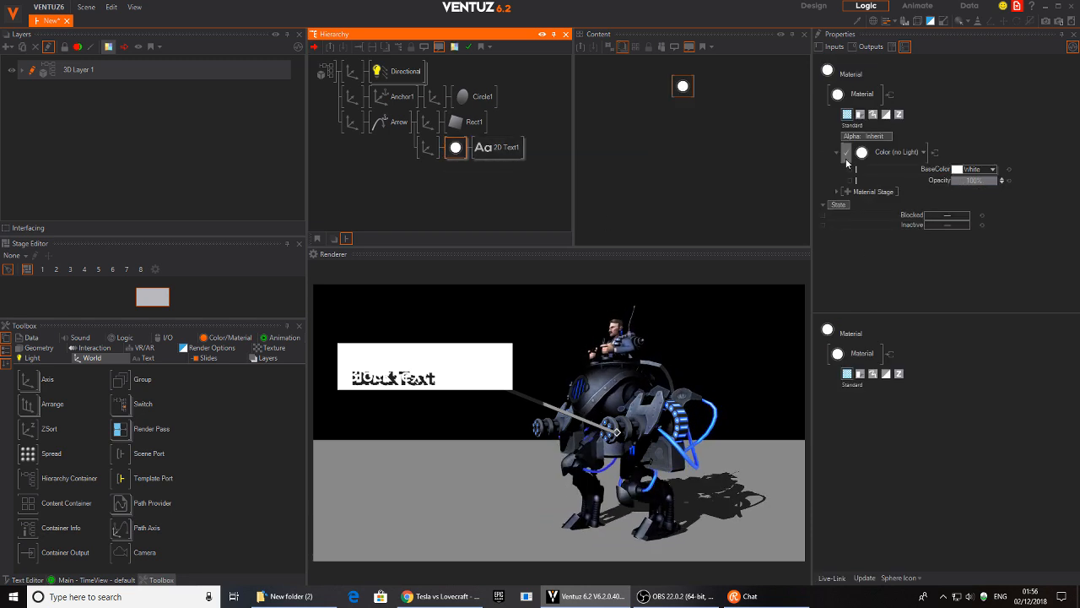
- Override the text material's Shadow Options and disable Cast, Receive and SimpleCasterShader
{"action": "left_click", "coordinate": [862, 116]}
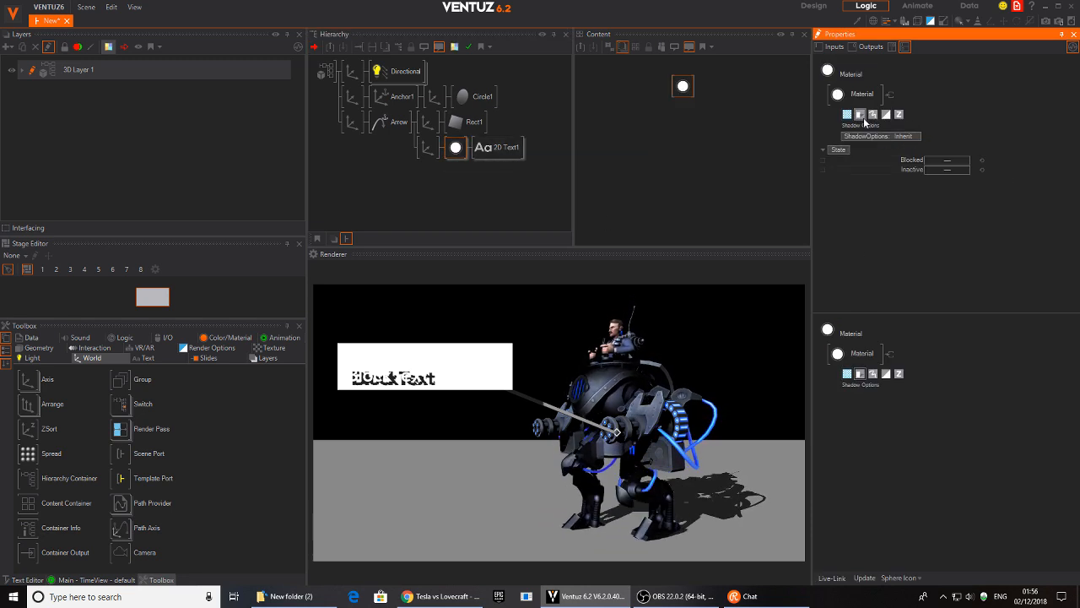
{"action": "left_click", "coordinate": [901, 137]}
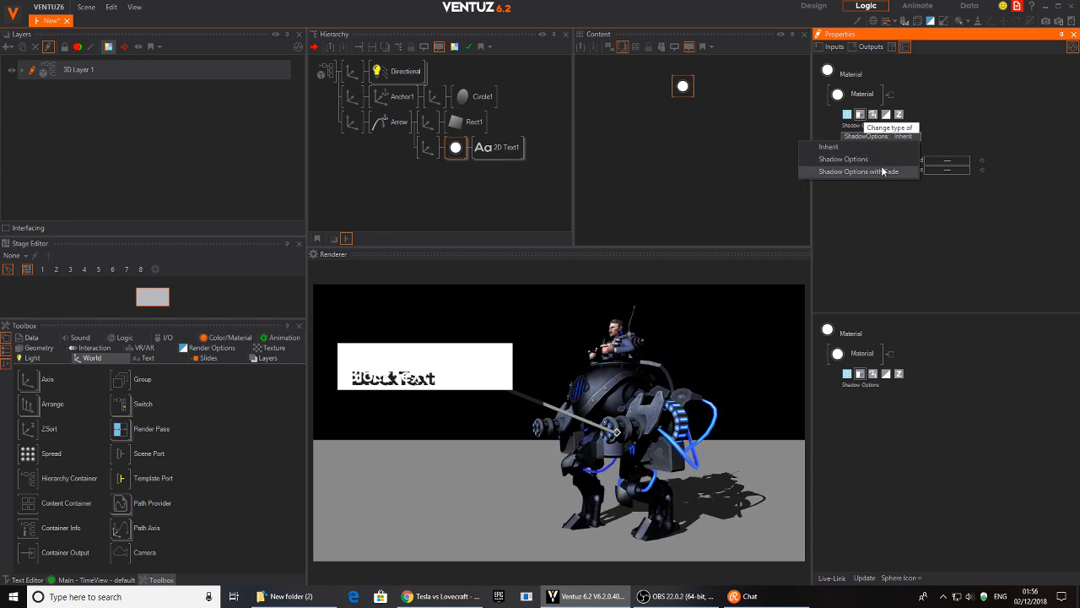
{"action": "left_click", "coordinate": [881, 158]}
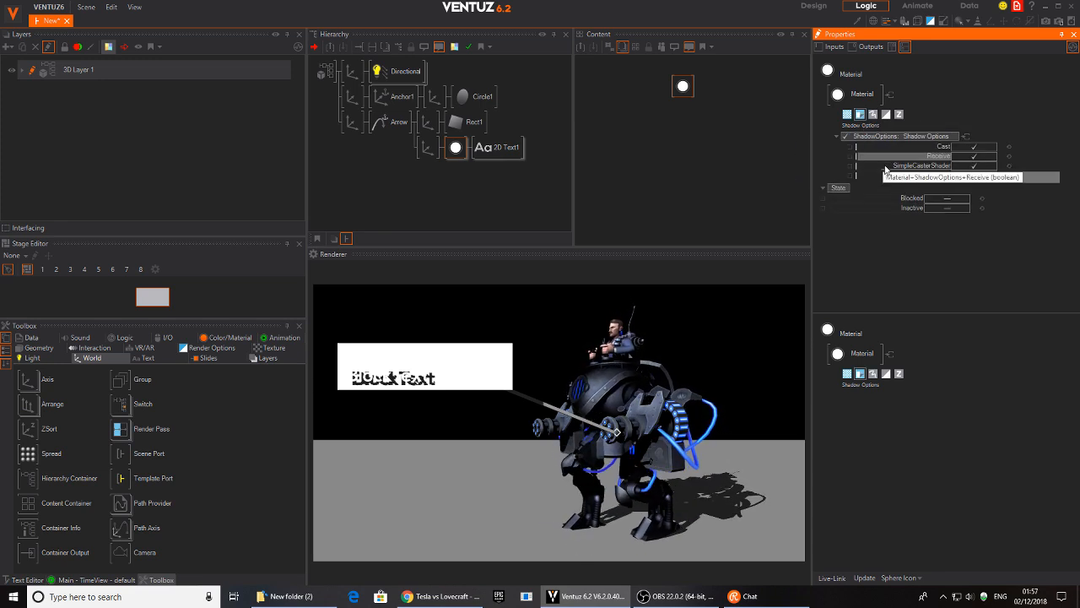
{"action": "left_click", "coordinate": [982, 147]}
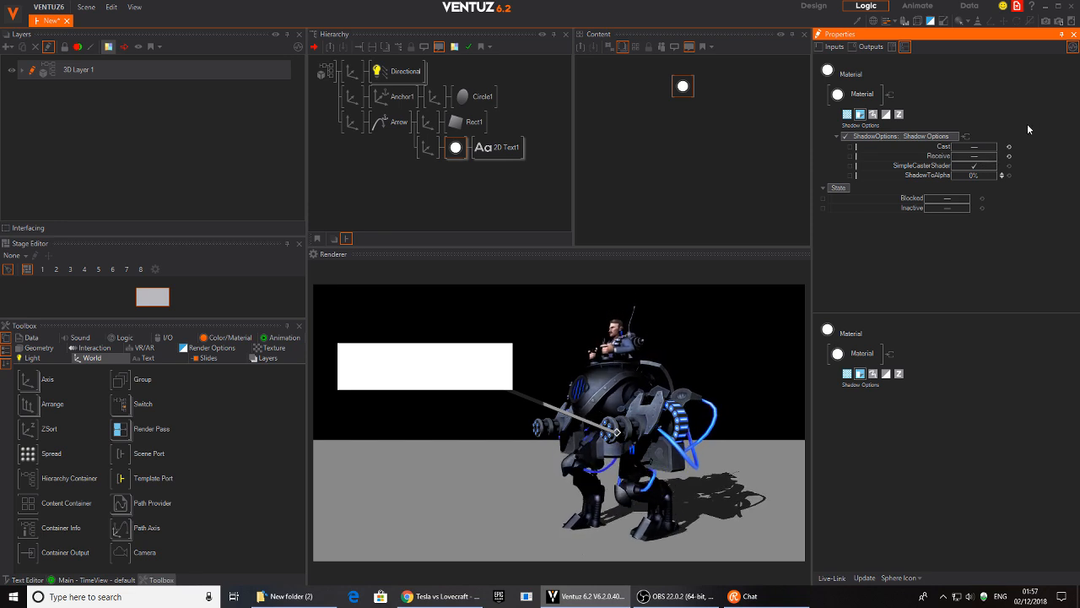
{"action": "left_click", "coordinate": [982, 167]}
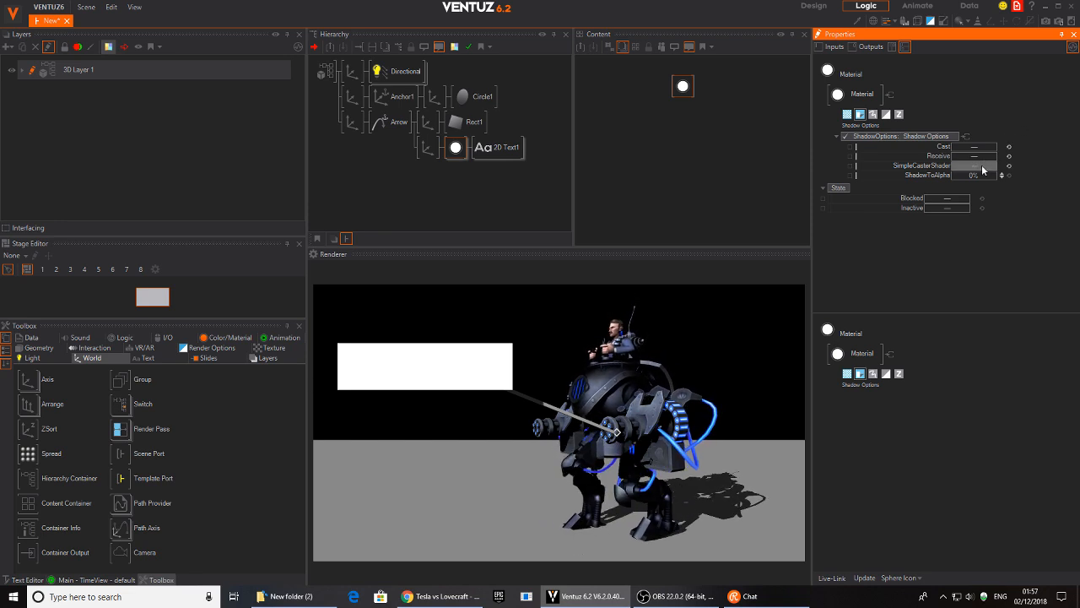
{"action": "left_click", "coordinate": [836, 137]}
{"action": "left_click", "coordinate": [509, 151]}
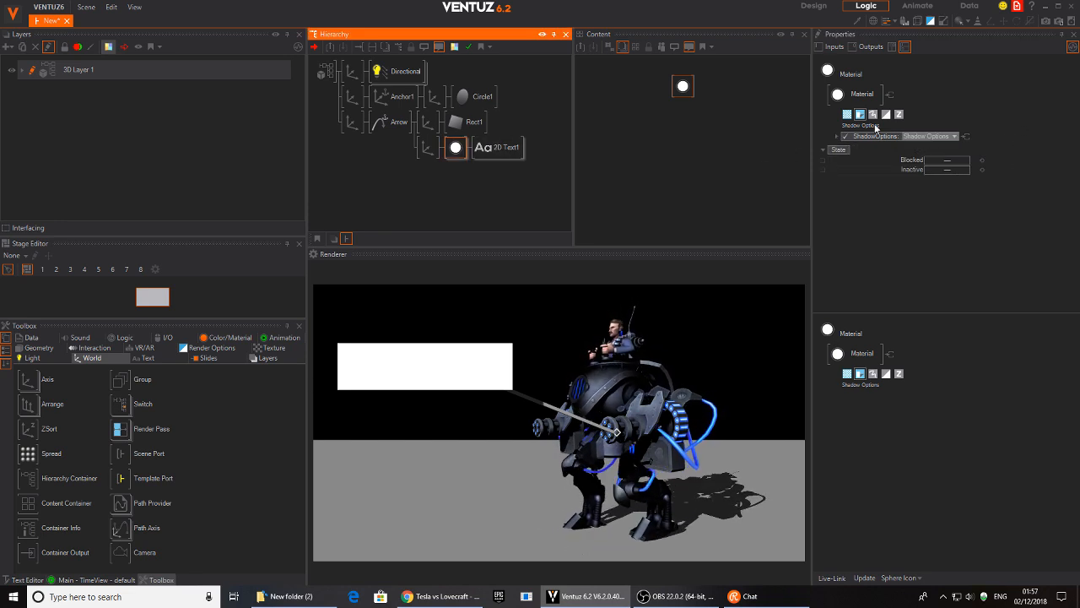
- Set the text material's BaseColor to blue, RGB 66, 132, 255
{"action": "left_click", "coordinate": [848, 114]}
{"action": "left_click", "coordinate": [991, 169]}
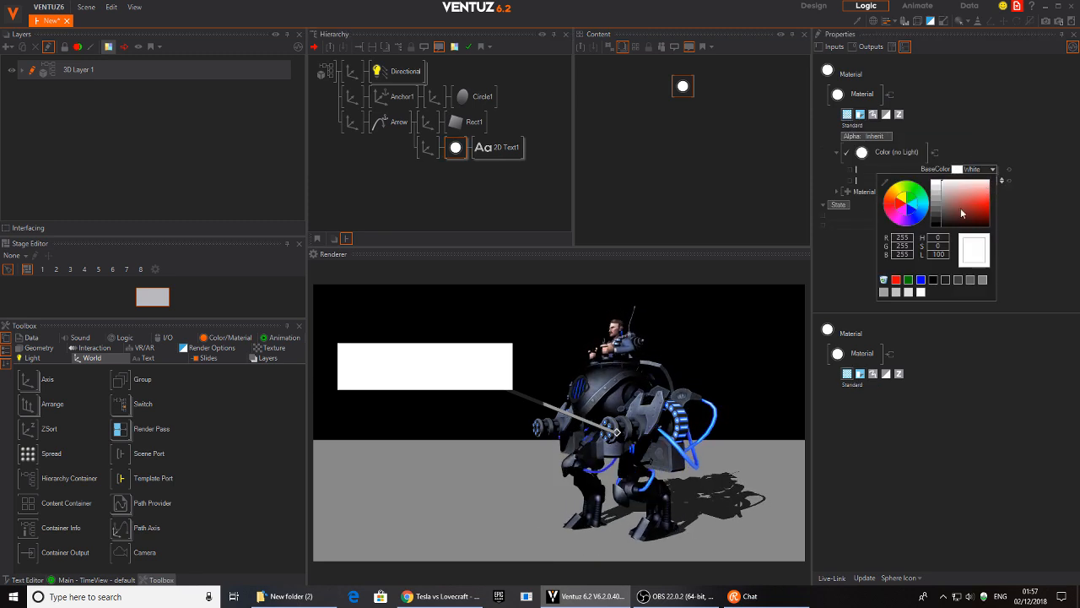
{"action": "left_click", "coordinate": [896, 280]}
{"action": "left_click_drag", "start_coordinate": [917, 223], "coordinate": [1033, 196]}
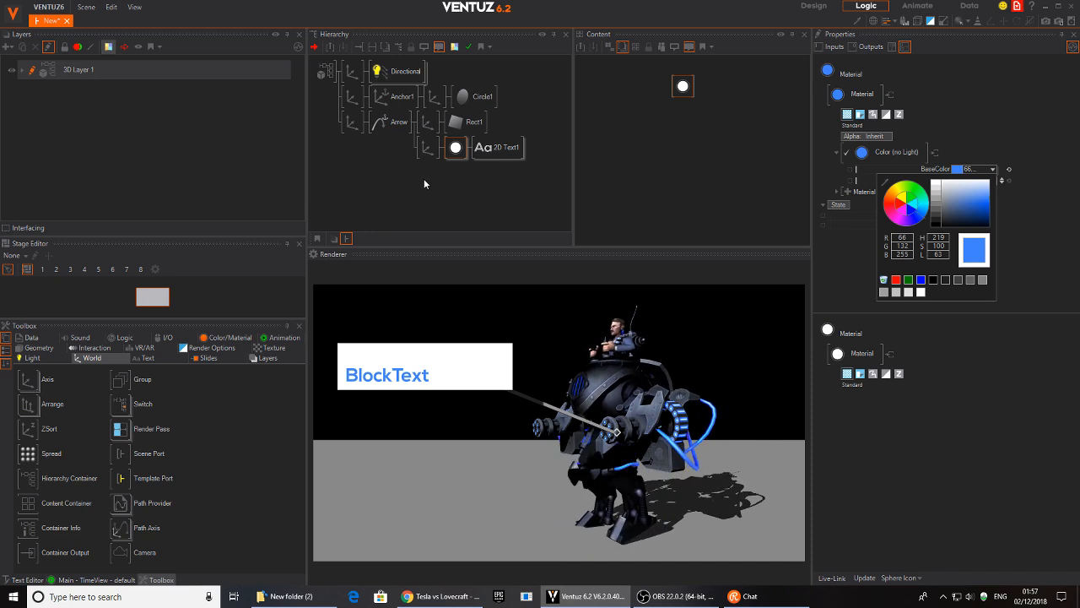
- Set the text axis's scaling factor to 1.65 and move it to about X -4.74 so the text fills the label panel
{"action": "left_click", "coordinate": [428, 147]}
{"action": "left_click_drag", "start_coordinate": [956, 249], "coordinate": [955, 174]}
{"action": "mouse_move", "coordinate": [949, 110]}
{"action": "left_mouse_down"}
{"action": "mouse_move", "coordinate": [962, 104]}
{"action": "mouse_move", "coordinate": [952, 99]}
{"action": "left_mouse_up"}
- Change the block text of 2D Text1 to "BIG GUNS"
{"action": "left_click", "coordinate": [498, 146]}
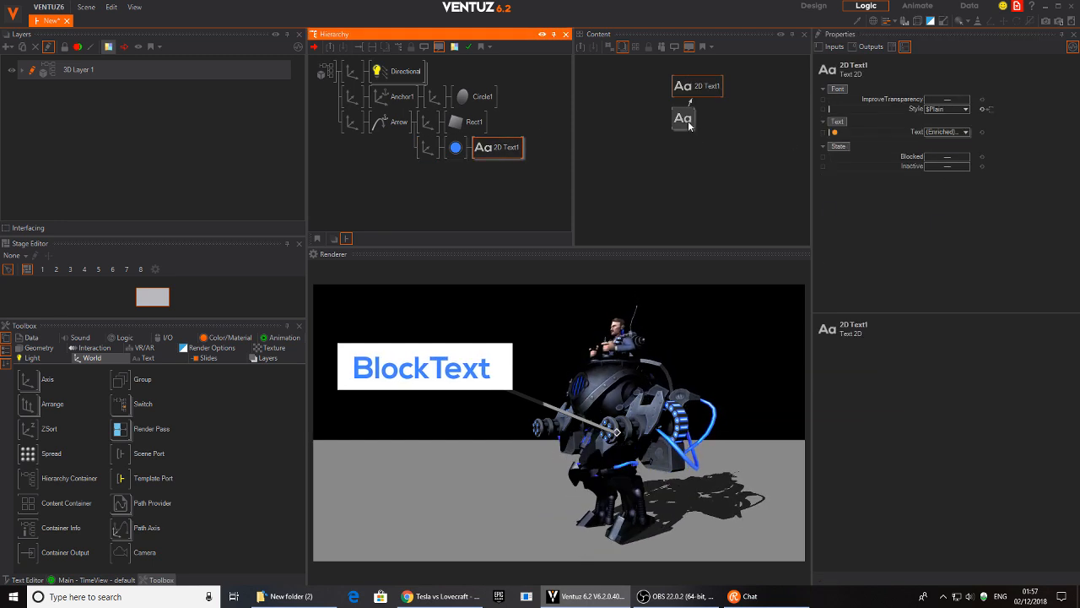
{"action": "left_click_drag", "start_coordinate": [691, 125], "coordinate": [693, 137]}
{"action": "left_click", "coordinate": [940, 259]}
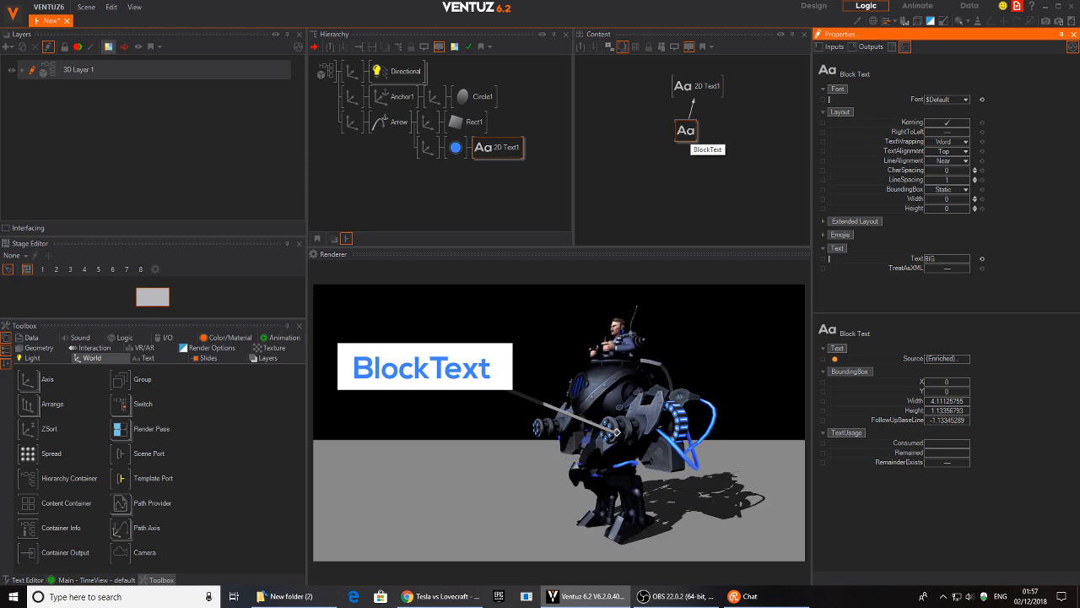
{"action": "type", "text": "BIG GUNS"}
{"action": "key", "text": "Return"}
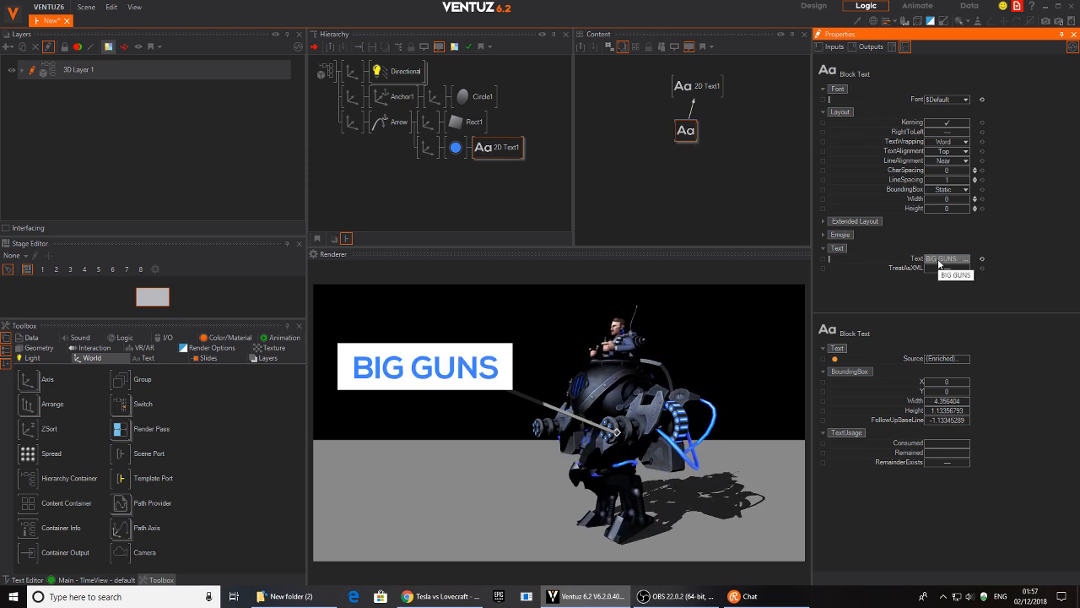
- Replace Rect1 behind the text with a Rounded Rect whose SizeX is 3.38
{"action": "left_click", "coordinate": [497, 147]}
{"action": "left_click", "coordinate": [472, 127]}
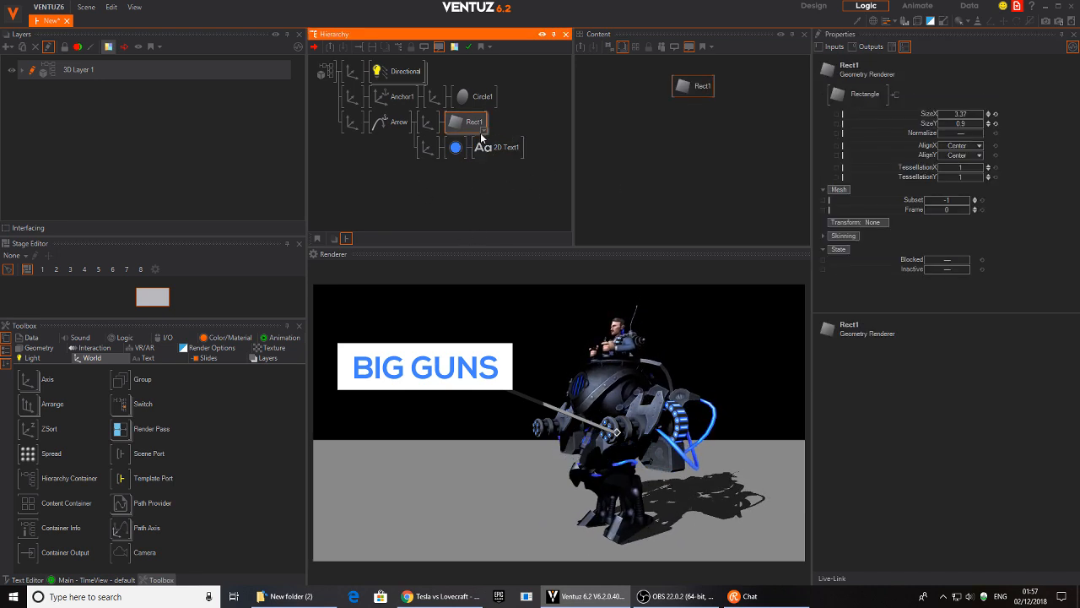
{"action": "key", "text": "Delete"}
{"action": "double_click", "coordinate": [461, 124]}
{"action": "type", "text": "colro"}
{"action": "left_click_drag", "start_coordinate": [478, 203], "coordinate": [444, 124]}
{"action": "left_click_drag", "start_coordinate": [955, 118], "coordinate": [982, 114]}
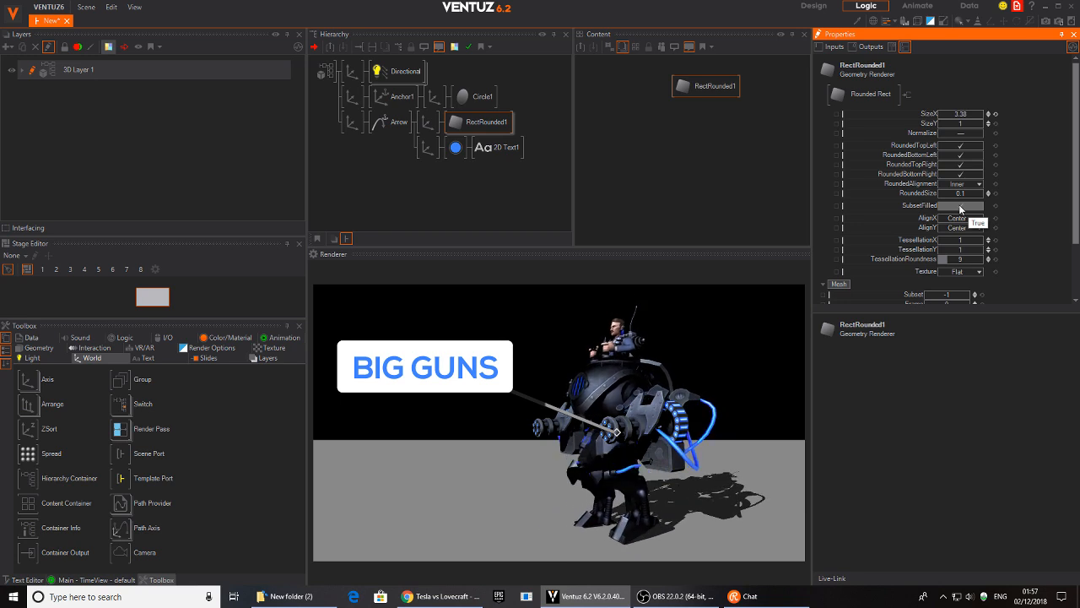
- Bevel only the filled panel's top-left and bottom-right corners with RoundedSize about 0.28 and TessellationRoundness 1, and reduce the panel's height
{"action": "left_click", "coordinate": [959, 205]}
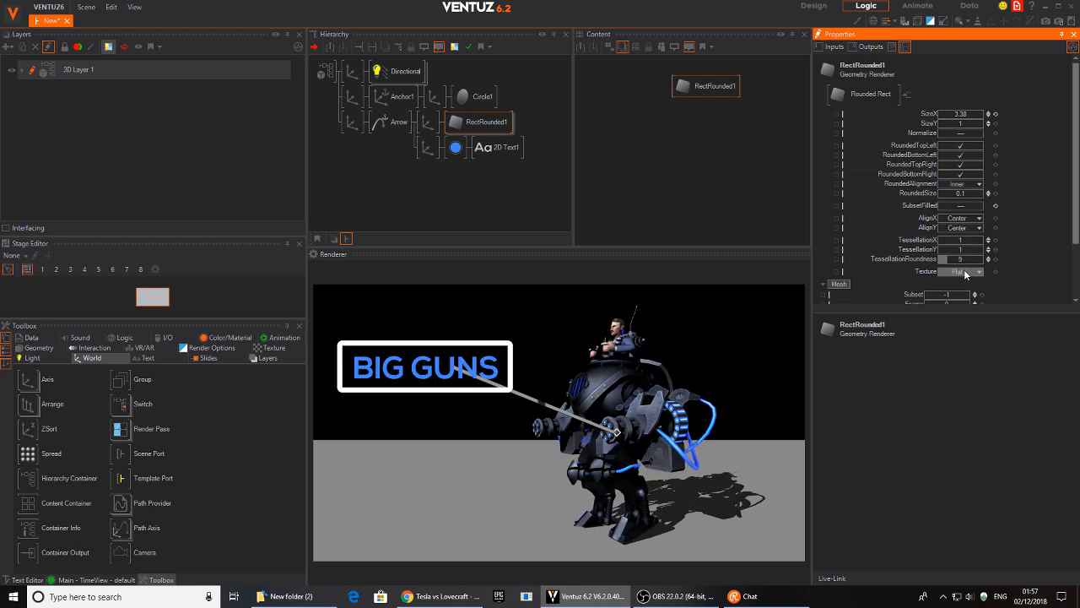
{"action": "mouse_move", "coordinate": [965, 193]}
{"action": "left_mouse_down"}
{"action": "mouse_move", "coordinate": [979, 191]}
{"action": "mouse_move", "coordinate": [953, 192]}
{"action": "left_mouse_up"}
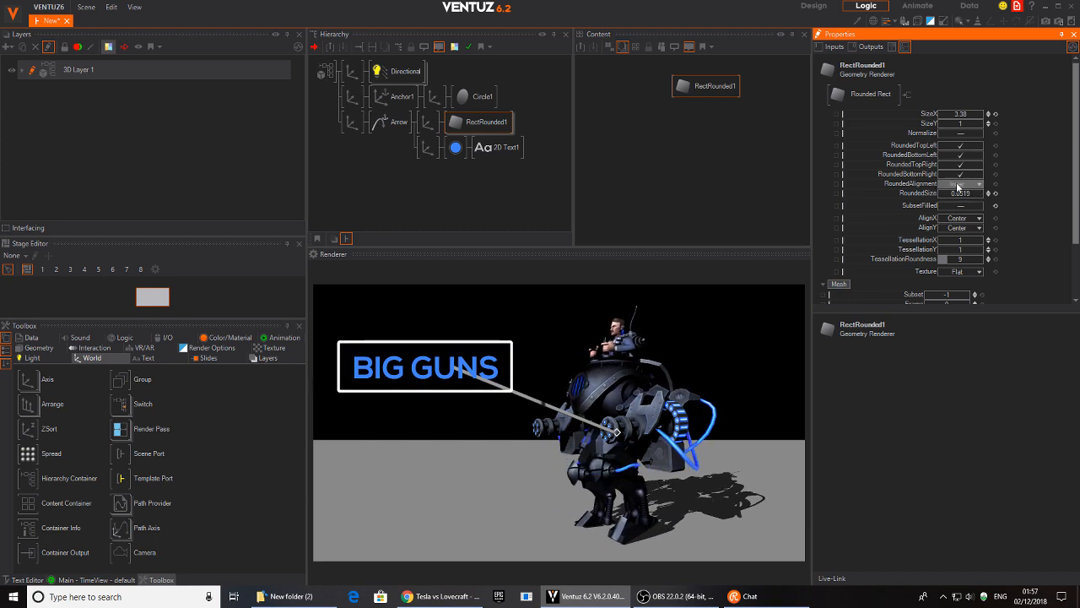
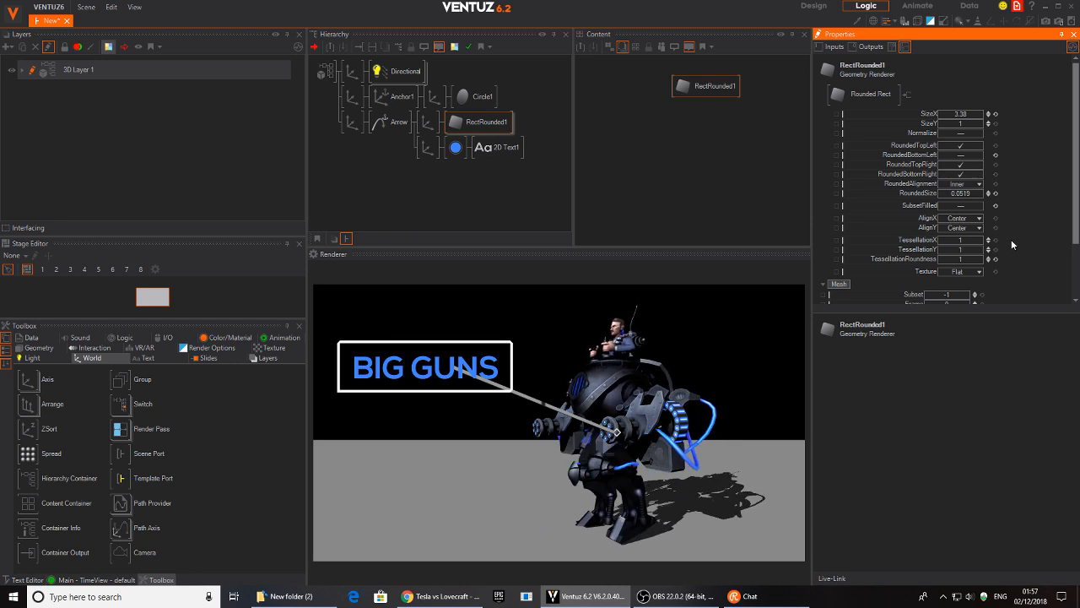
{"action": "mouse_move", "coordinate": [960, 193]}
{"action": "left_mouse_down"}
{"action": "mouse_move", "coordinate": [946, 193]}
{"action": "mouse_move", "coordinate": [981, 193]}
{"action": "left_mouse_up"}
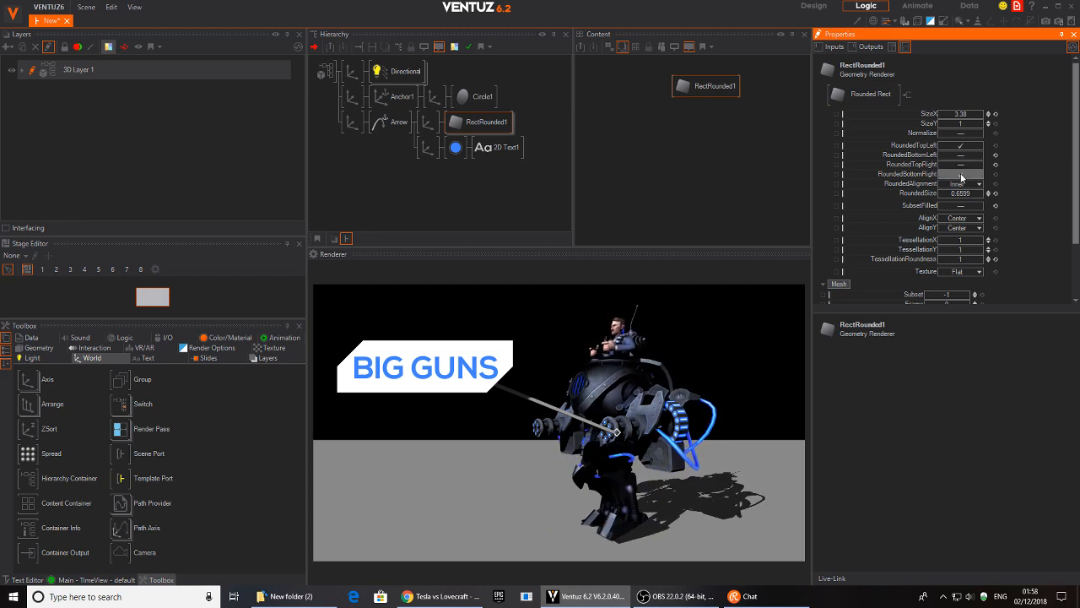
{"action": "mouse_move", "coordinate": [937, 192]}
{"action": "left_mouse_down"}
{"action": "mouse_move", "coordinate": [954, 192]}
{"action": "mouse_move", "coordinate": [937, 192]}
{"action": "left_mouse_up"}
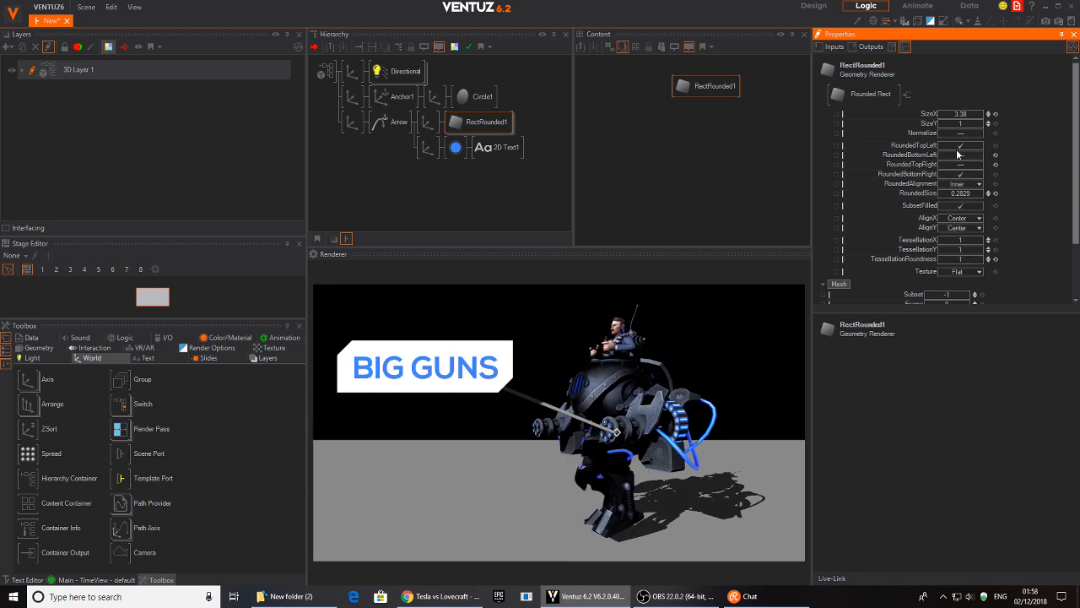
{"action": "left_click_drag", "start_coordinate": [967, 114], "coordinate": [947, 123]}
- Try the MOUNTAIN font preset on the BIG GUNS block text
{"action": "left_click", "coordinate": [496, 147]}
{"action": "left_click", "coordinate": [686, 130]}
{"action": "left_click", "coordinate": [965, 99]}
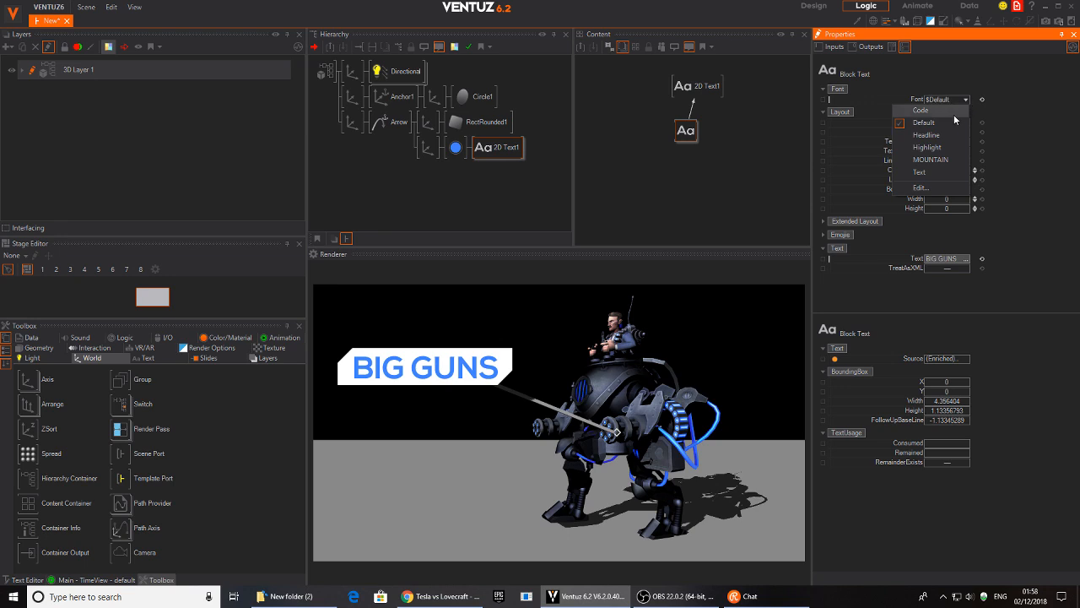
{"action": "left_click", "coordinate": [937, 162]}
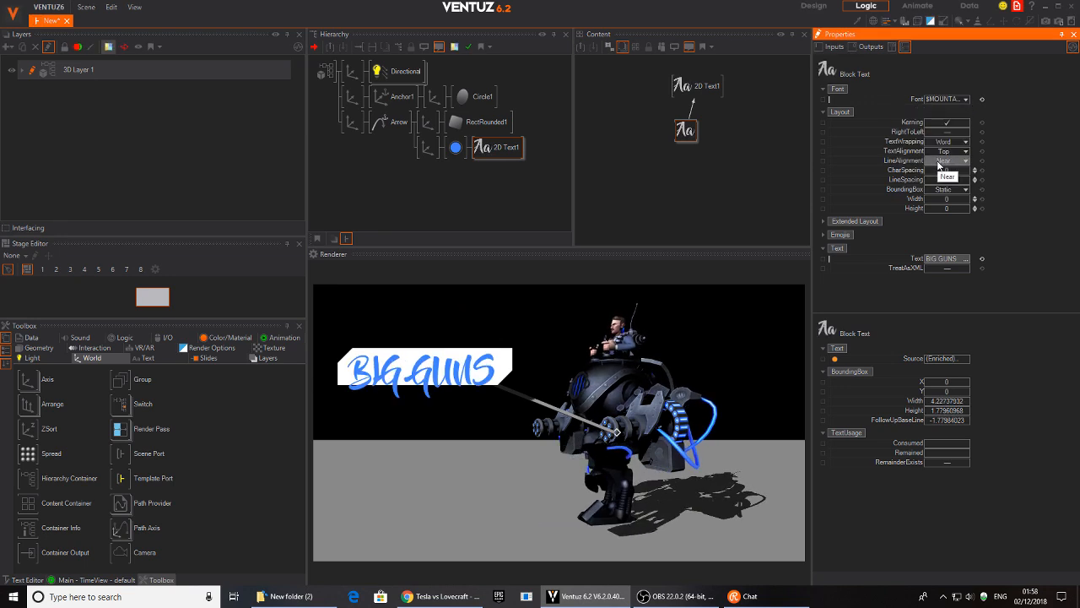
- Set the block text's typeface to Bahnschrift SemiCondensed Bold without saving the change to the MOUNTAIN preset
{"action": "left_click", "coordinate": [965, 99]}
{"action": "left_click", "coordinate": [936, 186]}
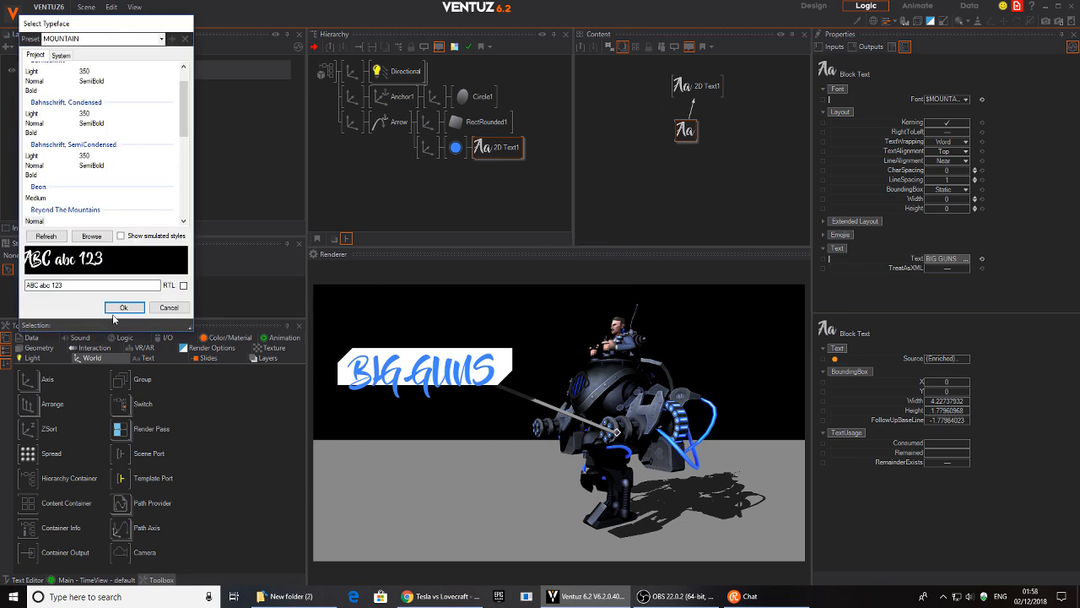
{"action": "left_click", "coordinate": [32, 174]}
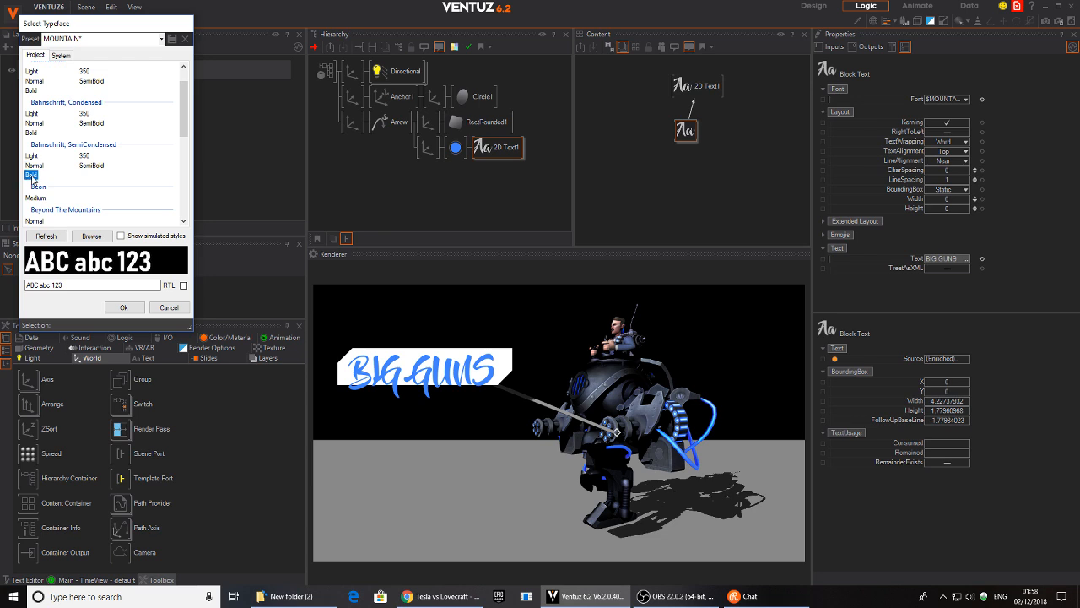
{"action": "left_click", "coordinate": [123, 307]}
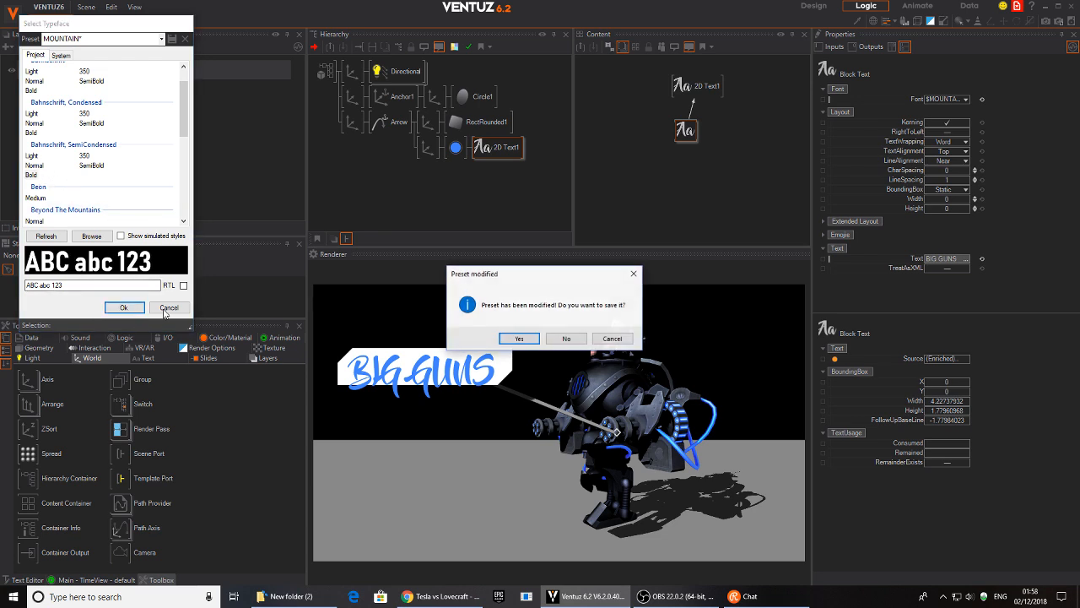
{"action": "left_click", "coordinate": [561, 342]}
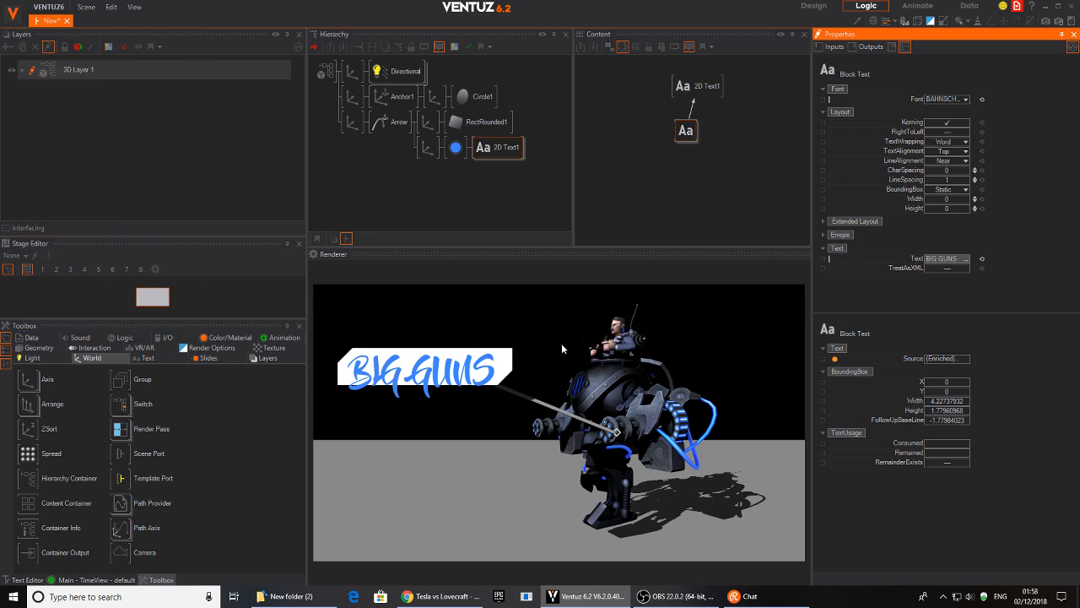
- Centre the BIG GUNS text in the label panel by moving its axis to X -4.22 and adjusting its Y position
{"action": "left_click", "coordinate": [428, 147]}
{"action": "left_click", "coordinate": [954, 109]}
{"action": "scroll", "coordinate": [957, 110], "scroll_direction": "up", "scroll_amount": 2}
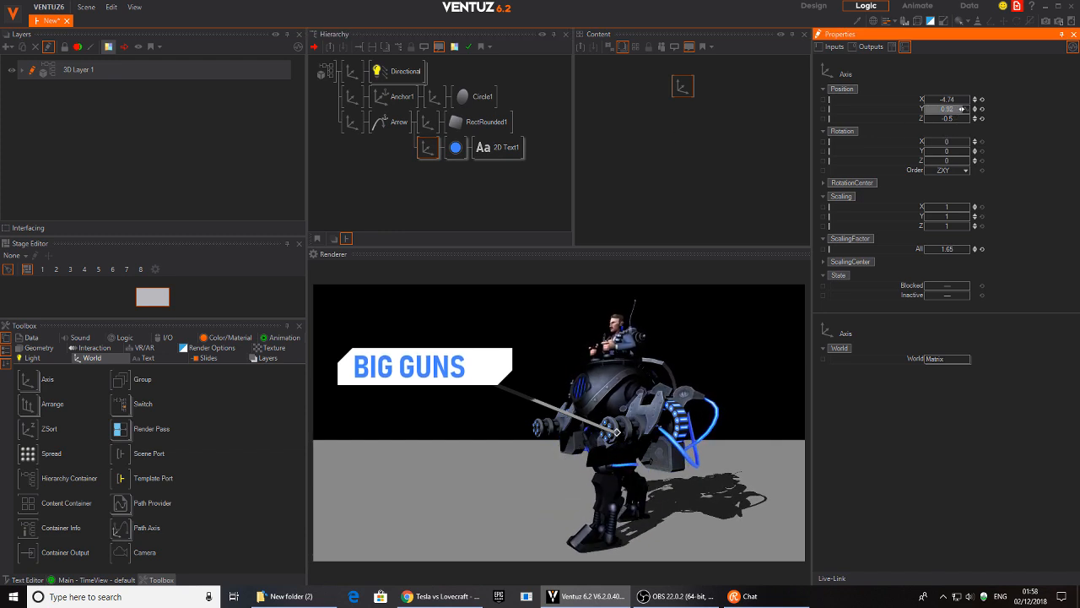
{"action": "scroll", "coordinate": [954, 100], "scroll_direction": "up", "scroll_amount": 5}
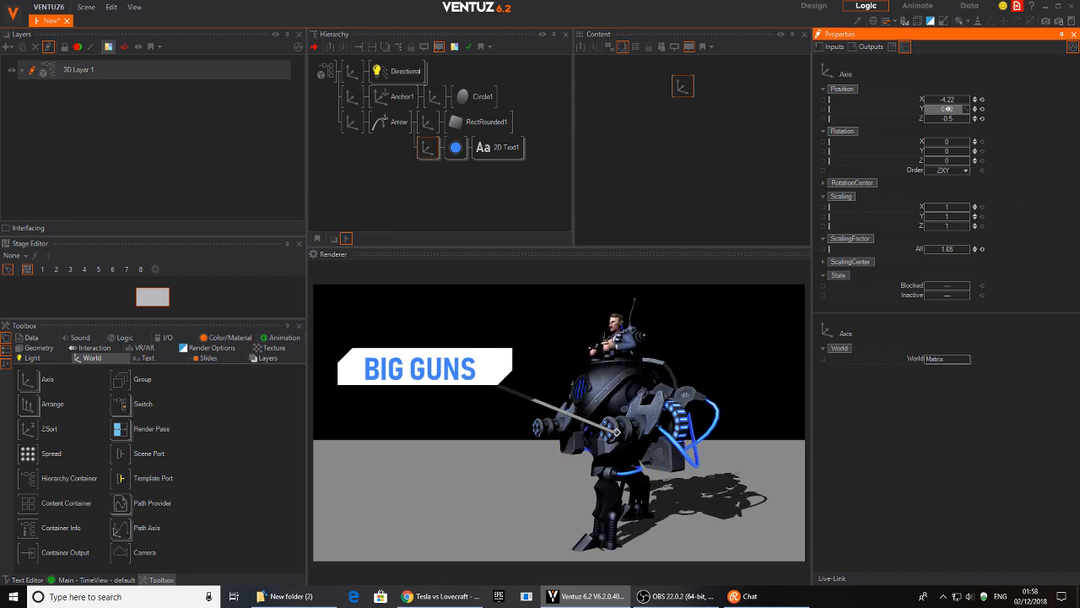
- Reposition the BIG GUNS text's axis at X -3.86 and Y 0.99
{"action": "scroll", "coordinate": [945, 109], "scroll_direction": "up", "scroll_amount": 1}
{"action": "scroll", "coordinate": [945, 99], "scroll_direction": "up", "scroll_amount": 4}
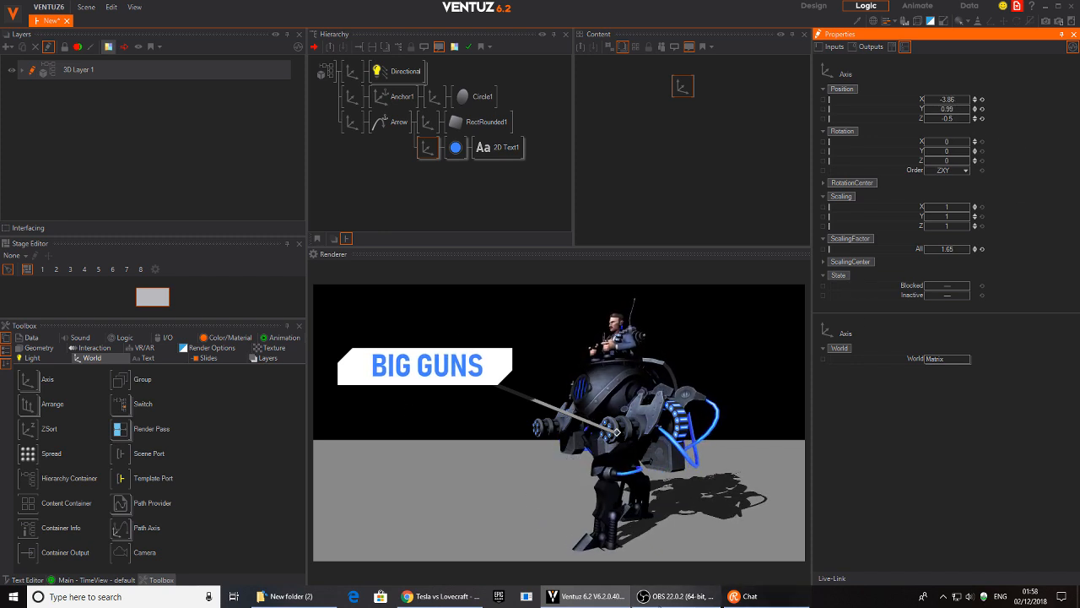
- Switch to Chrome, play the Mega cal out HUD preview on Videohive as a design reference, and return to Ventuz
{"action": "left_click", "coordinate": [434, 597]}
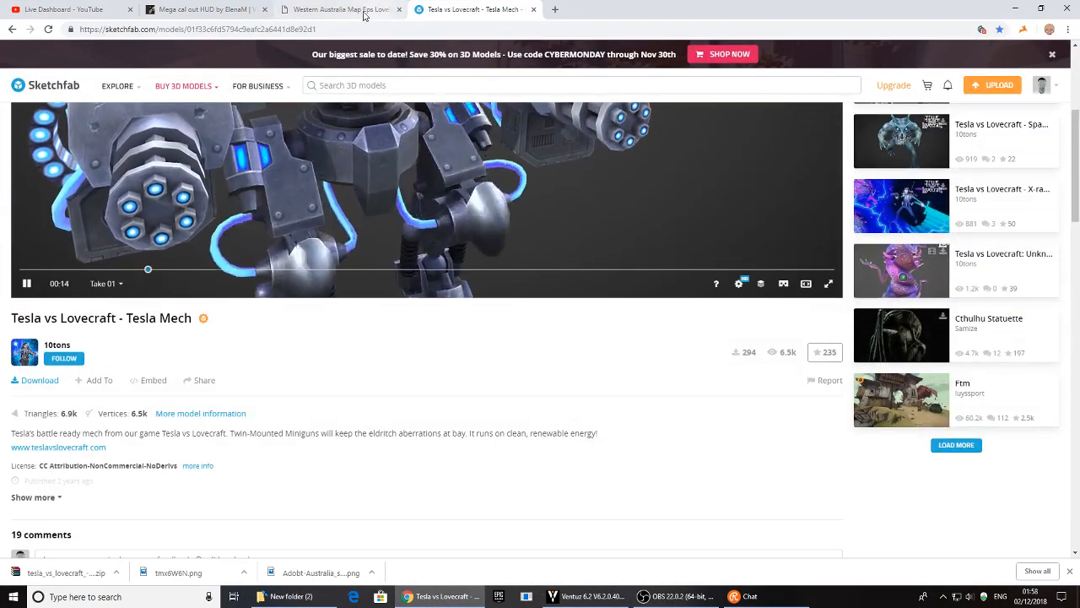
{"action": "left_click", "coordinate": [280, 9]}
{"action": "left_click", "coordinate": [178, 11]}
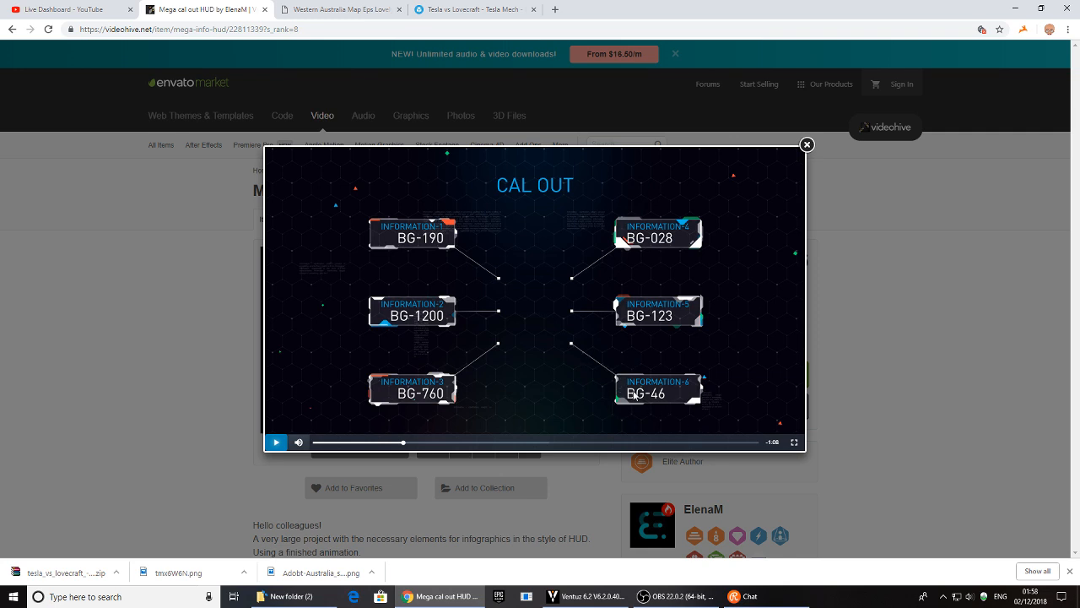
{"action": "left_click", "coordinate": [275, 444]}
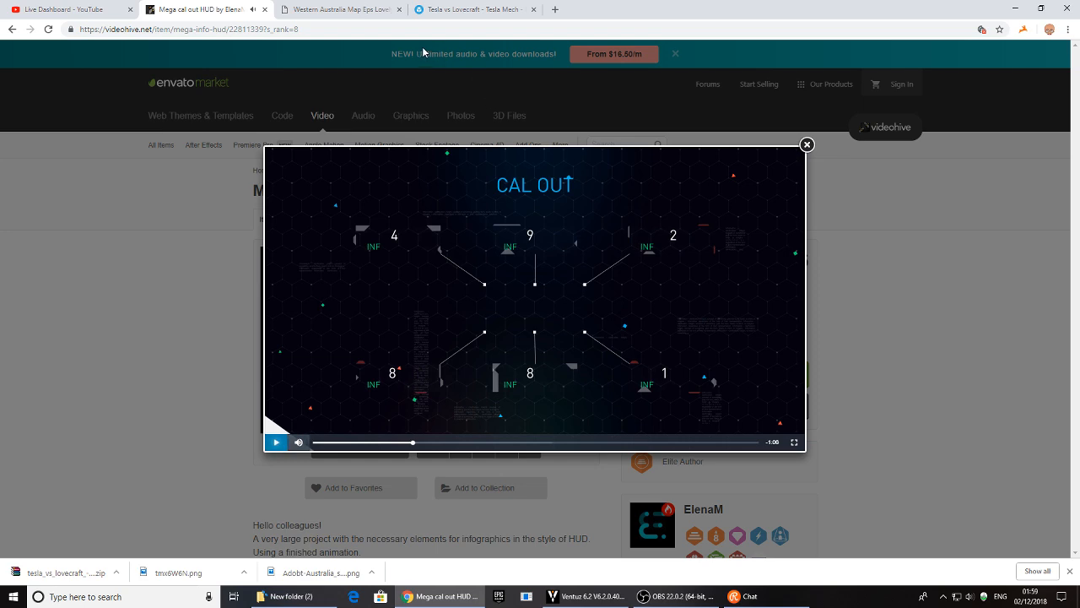
{"action": "left_click", "coordinate": [1017, 8]}
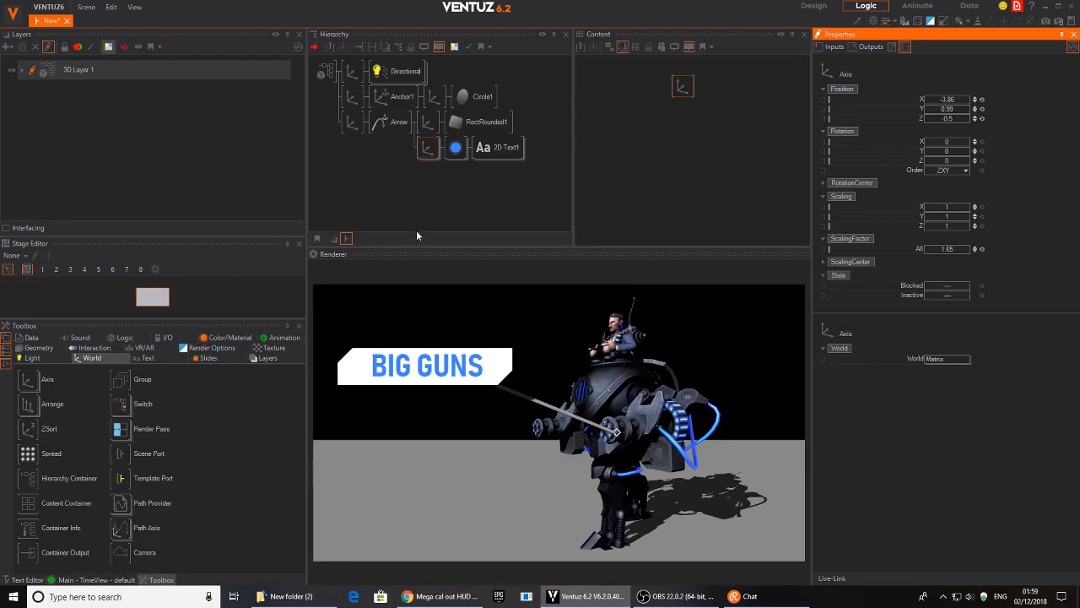
{"action": "double_click", "coordinate": [417, 176]}
{"action": "type", "text": "ax"}
{"action": "key", "text": "Return"}
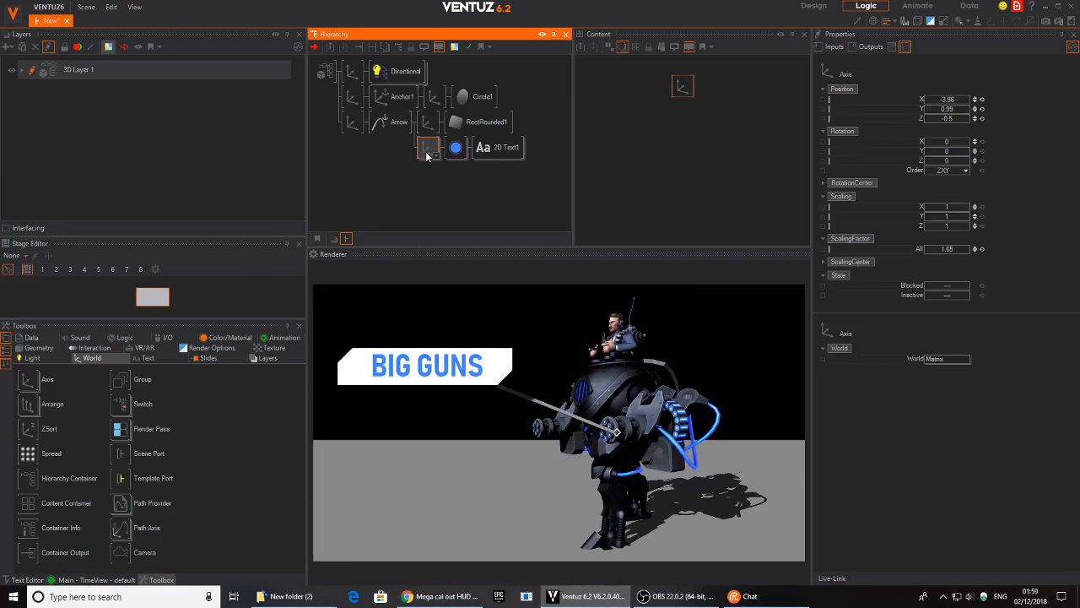
- Duplicate the BIG GUNS text's axis branch, scale the copy to 0.83 and place it beneath the label panel at X -0.66
{"action": "left_click_drag", "start_coordinate": [428, 156], "coordinate": [428, 168], "text": "ctrl"}
{"action": "left_click_drag", "start_coordinate": [949, 109], "coordinate": [970, 99]}
{"action": "left_click_drag", "start_coordinate": [943, 249], "coordinate": [932, 249]}
{"action": "mouse_move", "coordinate": [945, 101]}
{"action": "left_mouse_down"}
{"action": "mouse_move", "coordinate": [976, 100]}
{"action": "mouse_move", "coordinate": [934, 108]}
{"action": "left_mouse_up"}
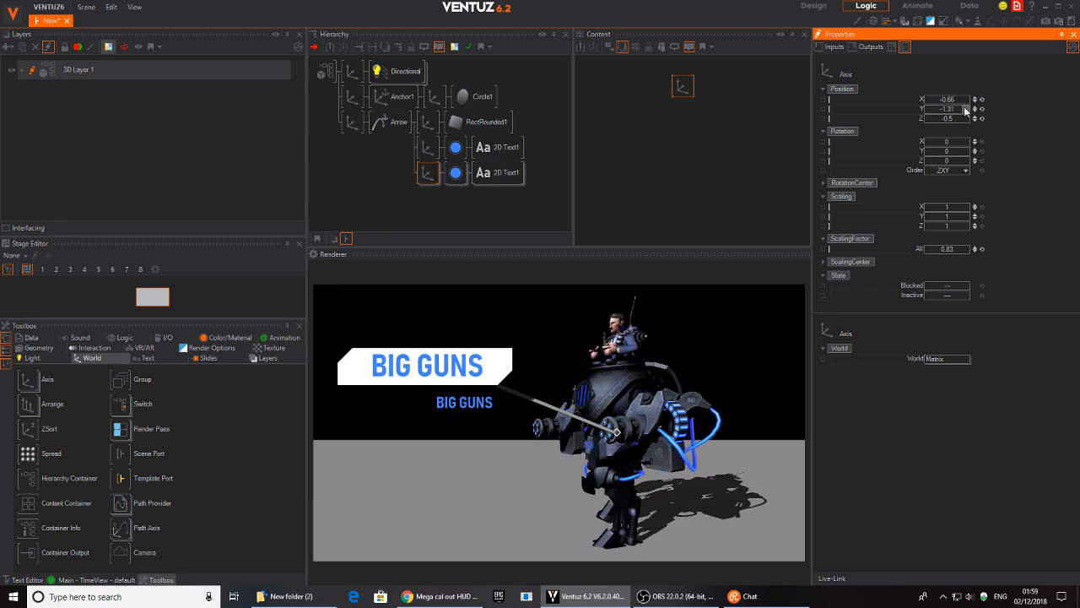
- Add a Mover to the content of the duplicated 2D text
{"action": "left_click", "coordinate": [500, 172]}
{"action": "left_click", "coordinate": [714, 168]}
{"action": "type", "text": "ax"}
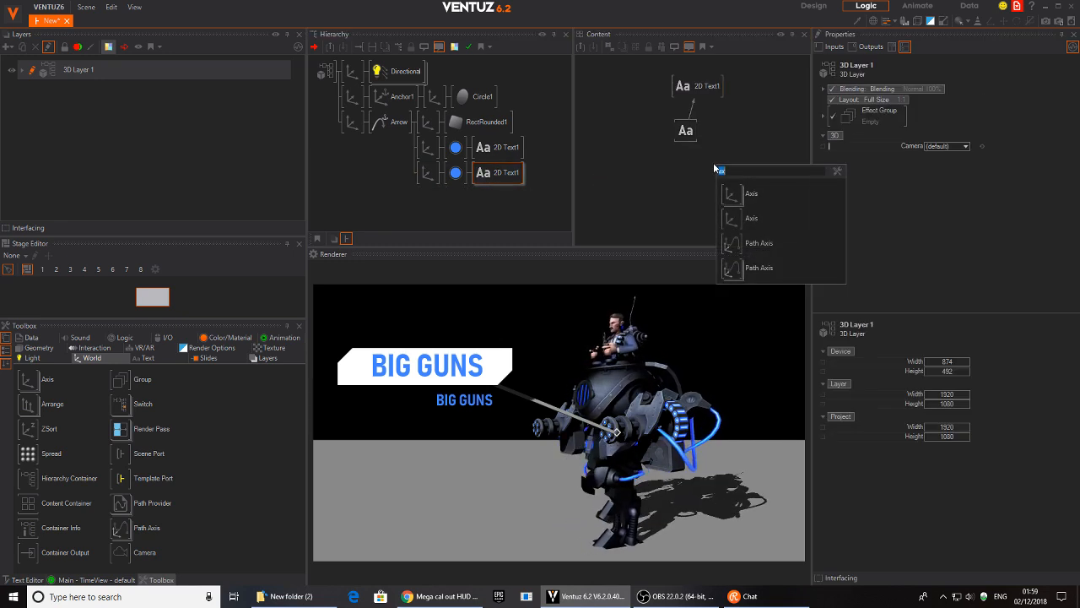
{"action": "type", "text": "mo"}
{"action": "left_click_drag", "start_coordinate": [730, 218], "coordinate": [728, 148]}
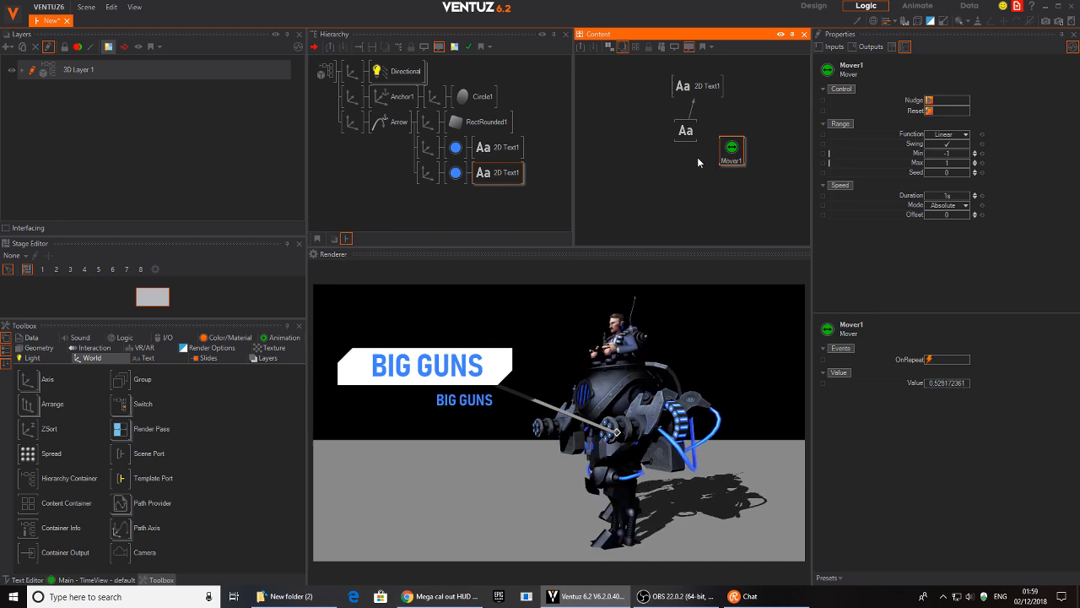
- Bind the duplicated block text's Text property to the Mover's value
{"action": "left_click", "coordinate": [697, 157]}
{"action": "left_click", "coordinate": [685, 132]}
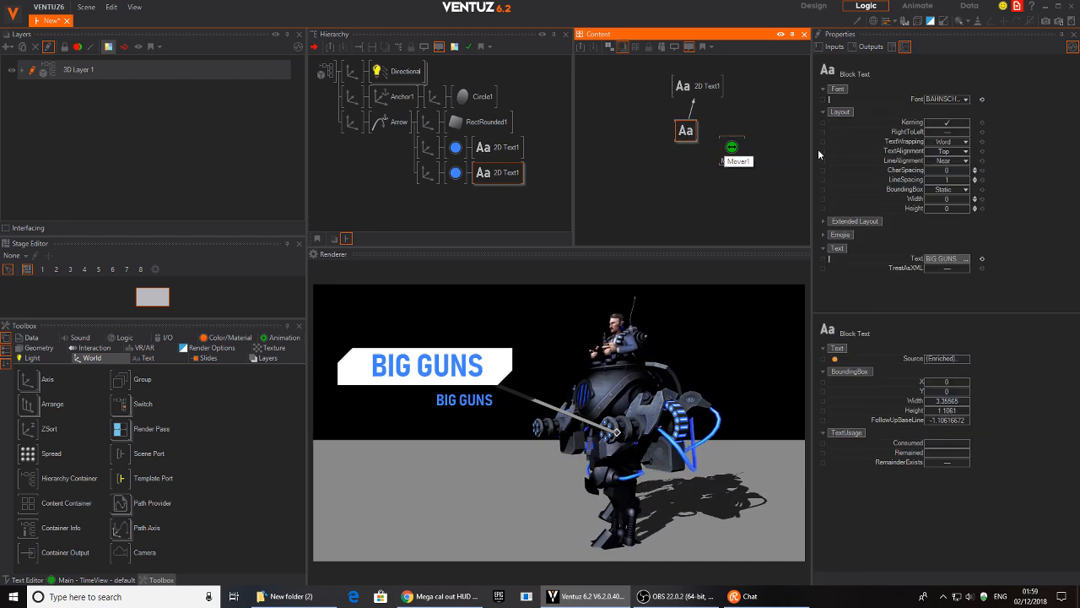
{"action": "left_click_drag", "start_coordinate": [884, 262], "coordinate": [743, 148]}
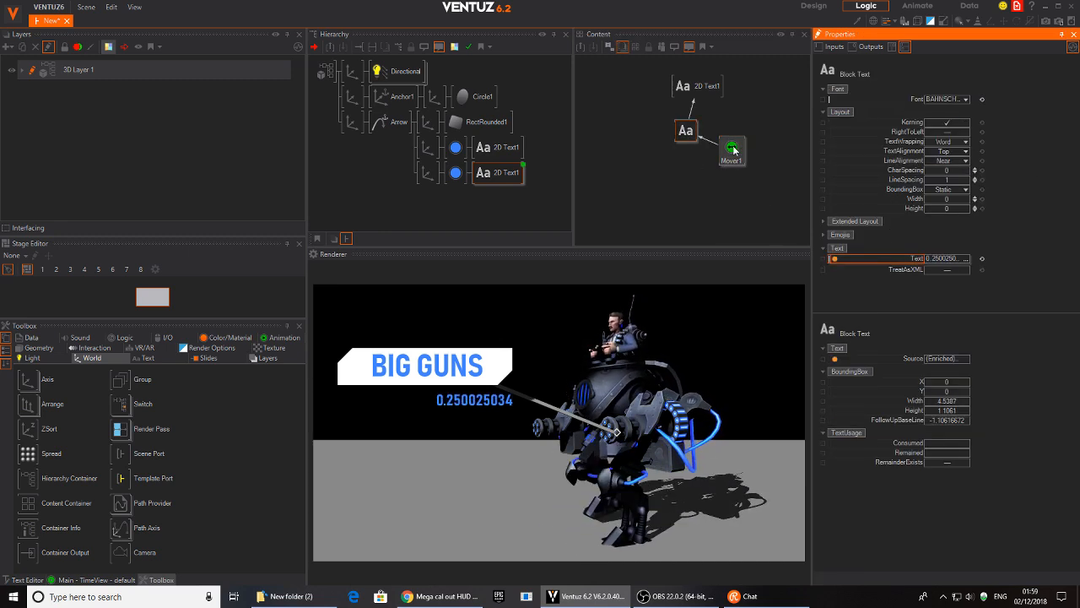
- Configure the Mover with Random function, Swing off, Min -5641363, Max 56.1 and a duration of 0.3 s
{"action": "left_click", "coordinate": [733, 155]}
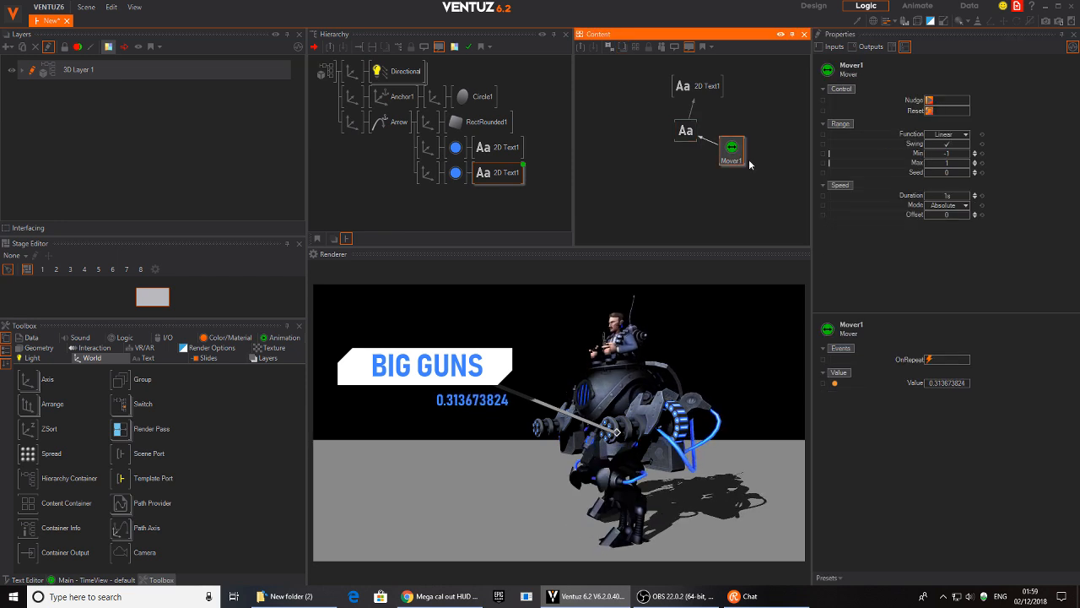
{"action": "left_click", "coordinate": [947, 145]}
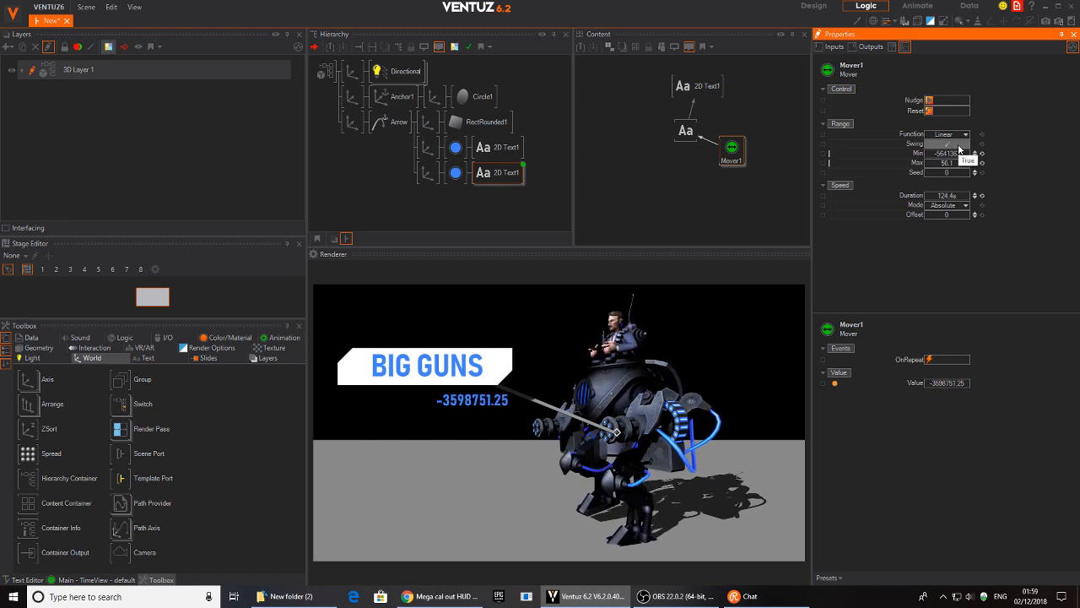
{"action": "left_click", "coordinate": [955, 205]}
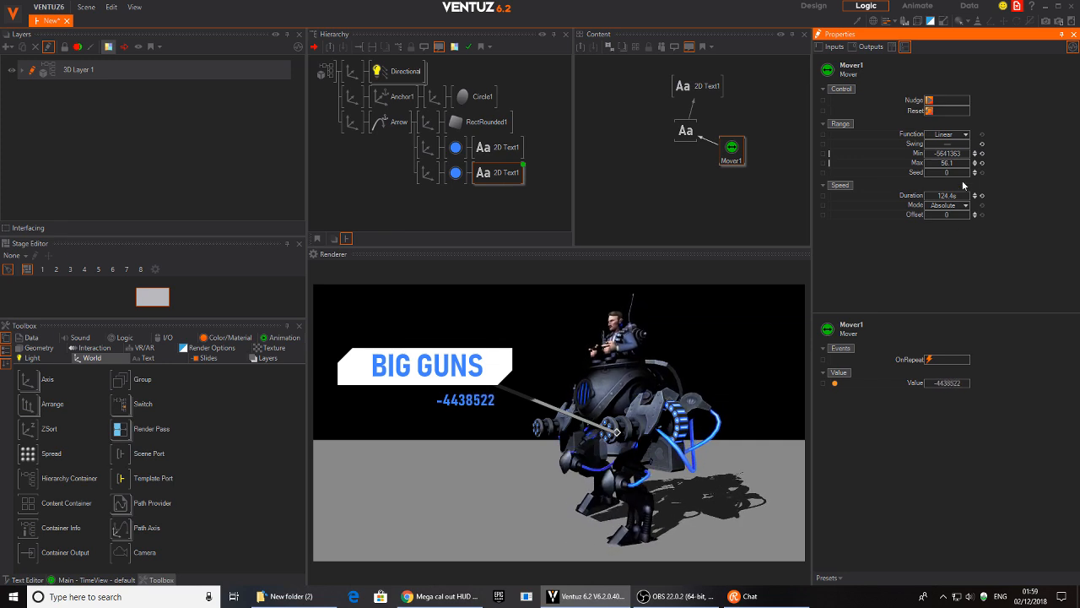
{"action": "left_click", "coordinate": [960, 135]}
{"action": "left_click", "coordinate": [960, 137]}
{"action": "left_click", "coordinate": [959, 138]}
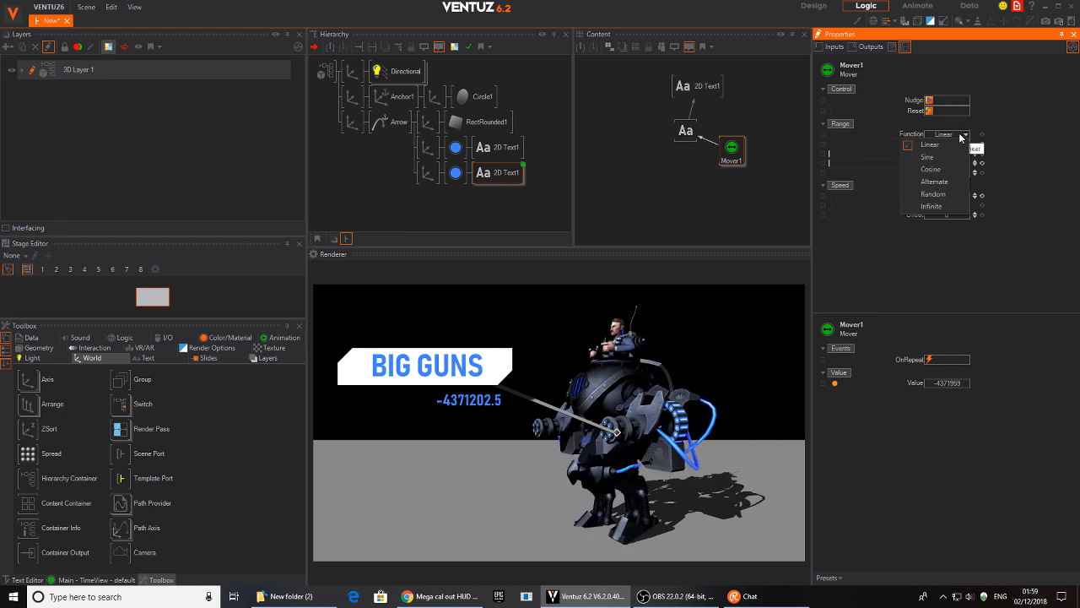
{"action": "left_click", "coordinate": [949, 195]}
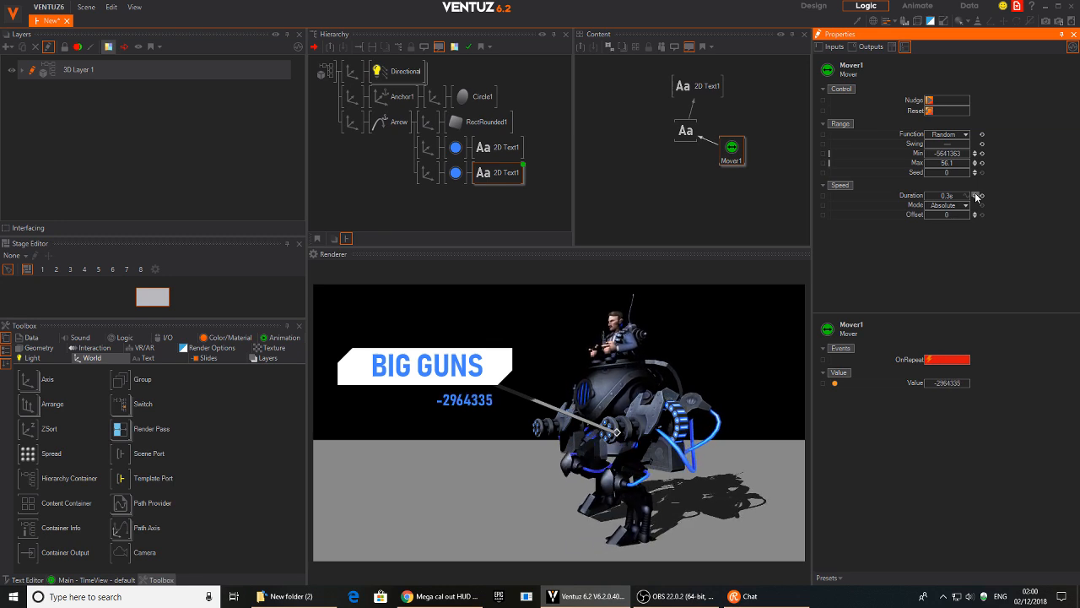
- Shrink the number text below a scaling factor of 0.63 and shift its axis closer beneath the label panel
{"action": "left_click", "coordinate": [423, 172]}
{"action": "left_click_drag", "start_coordinate": [948, 251], "coordinate": [928, 248]}
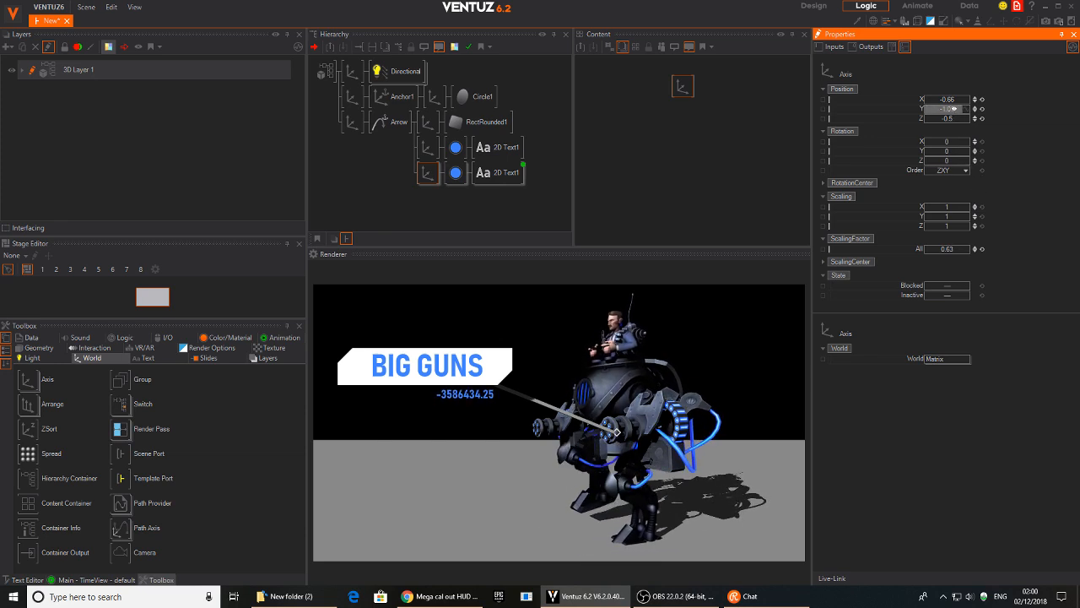
{"action": "left_click_drag", "start_coordinate": [946, 249], "coordinate": [943, 248]}
{"action": "left_click_drag", "start_coordinate": [947, 101], "coordinate": [956, 102]}
- Set the number text's material BaseColor to a light grey of about 196
{"action": "left_click", "coordinate": [482, 179]}
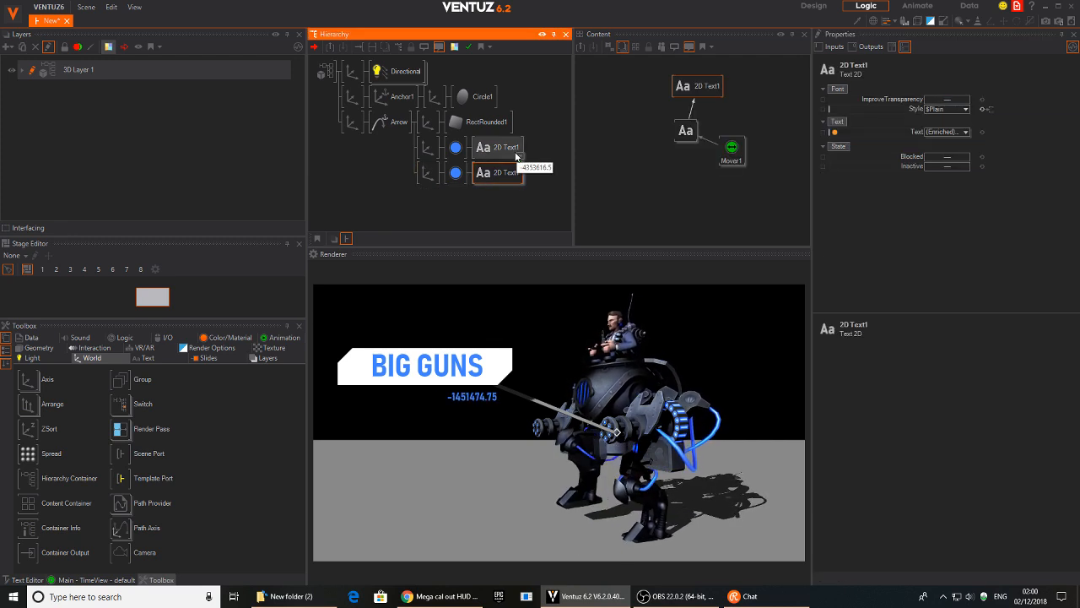
{"action": "left_click", "coordinate": [446, 207]}
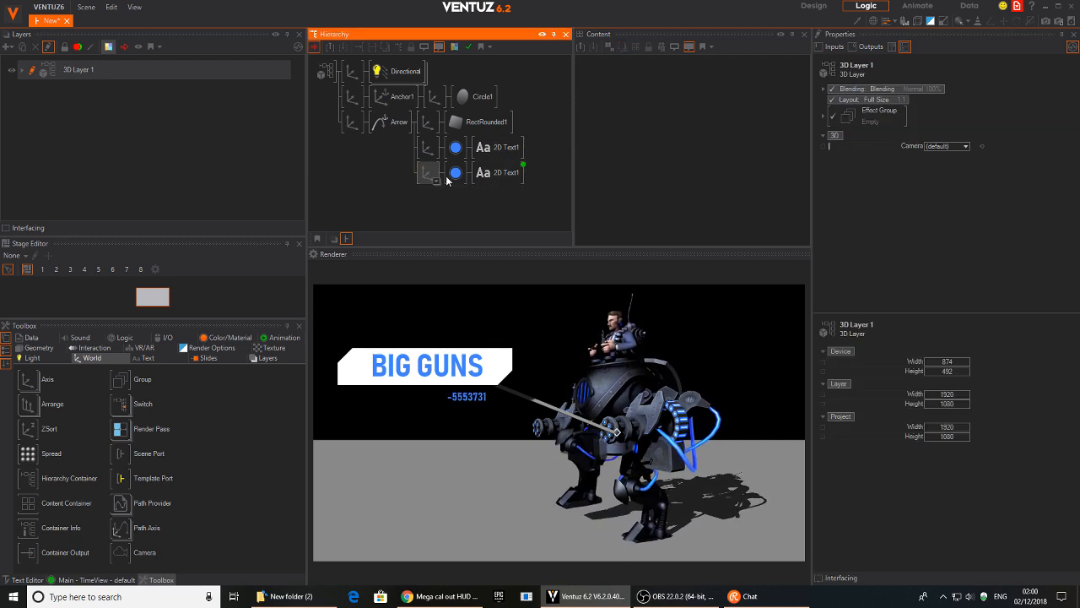
{"action": "left_click", "coordinate": [456, 172]}
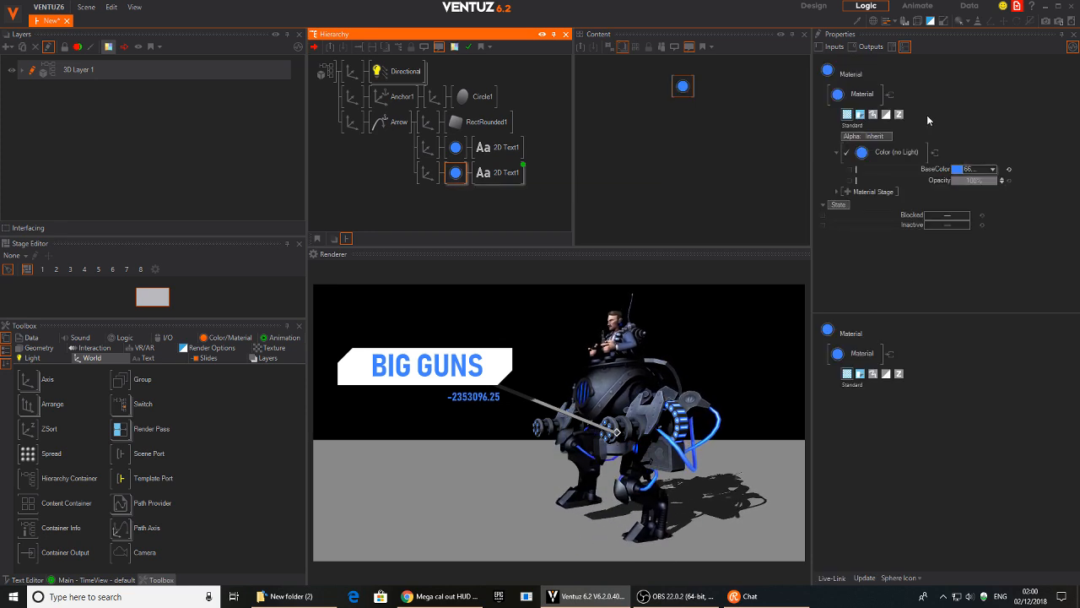
{"action": "left_click", "coordinate": [964, 169]}
{"action": "left_click", "coordinate": [932, 193]}
{"action": "left_click_drag", "start_coordinate": [932, 188], "coordinate": [902, 190]}
{"action": "left_click", "coordinate": [1016, 92]}
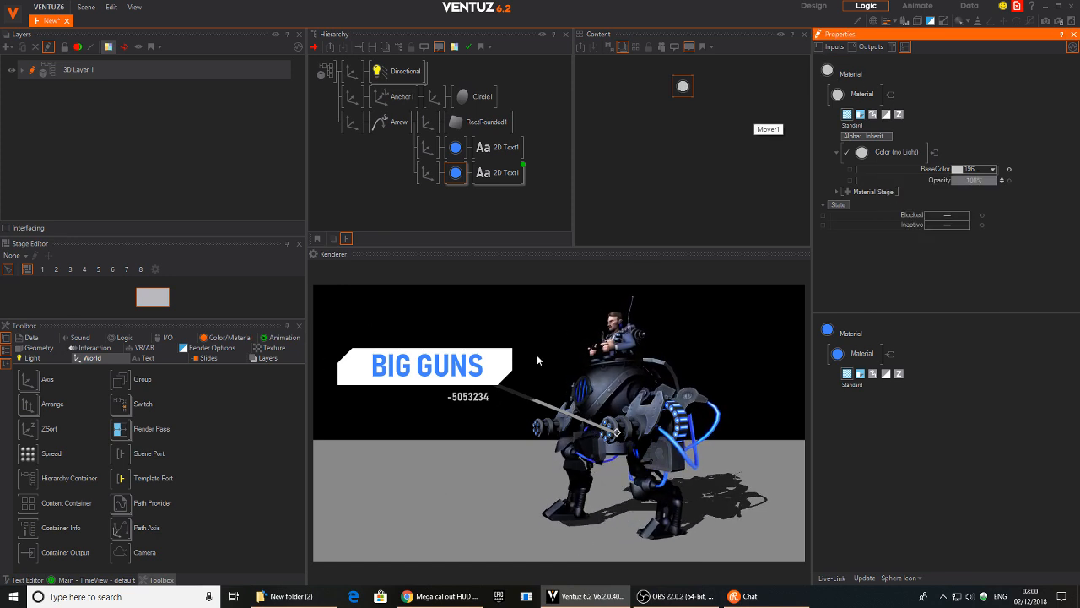
- Reduce the label panel's RoundedSize to about 0.13 for smaller bevelled corners
{"action": "left_click", "coordinate": [473, 121]}
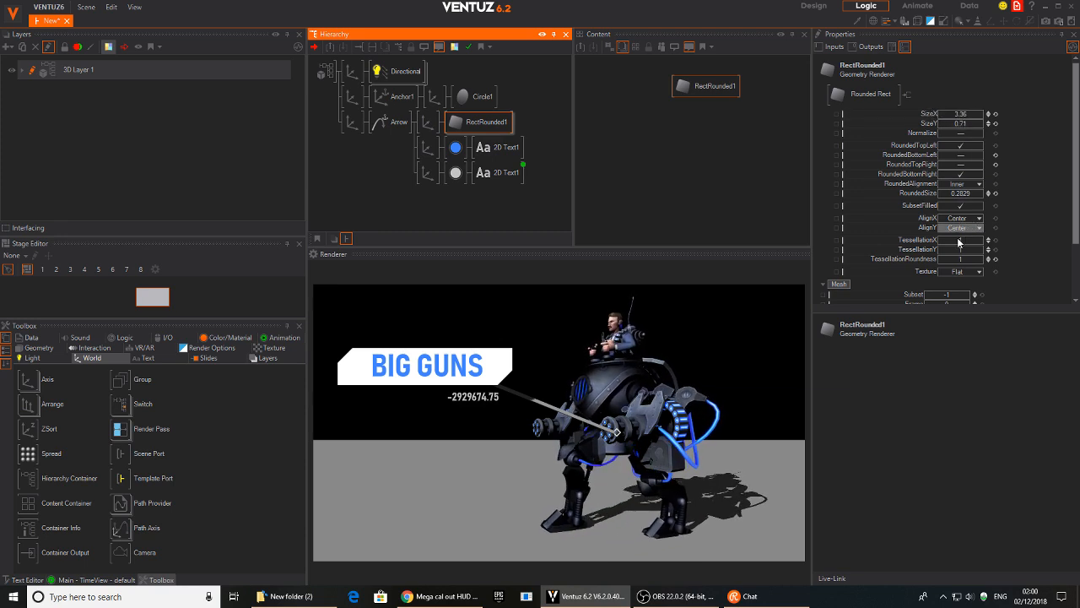
{"action": "left_click", "coordinate": [920, 193]}
{"action": "left_click_drag", "start_coordinate": [994, 192], "coordinate": [941, 192]}
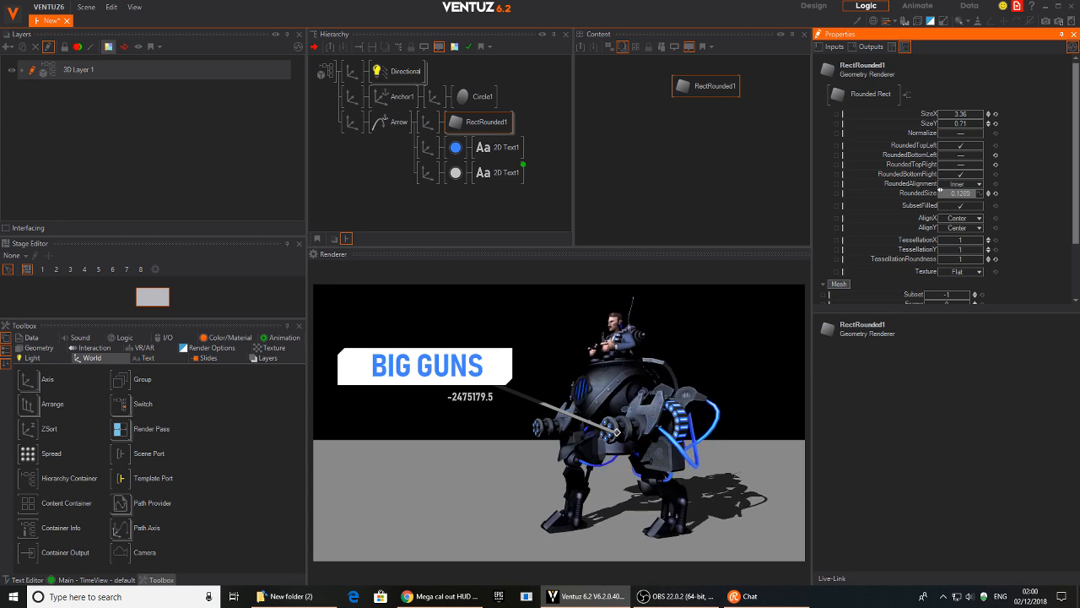
- Insert a white Color (no Light) material ahead of the Arrow and thin the arrow's tube profile to a diameter of 0.0915
{"action": "left_click", "coordinate": [392, 122]}
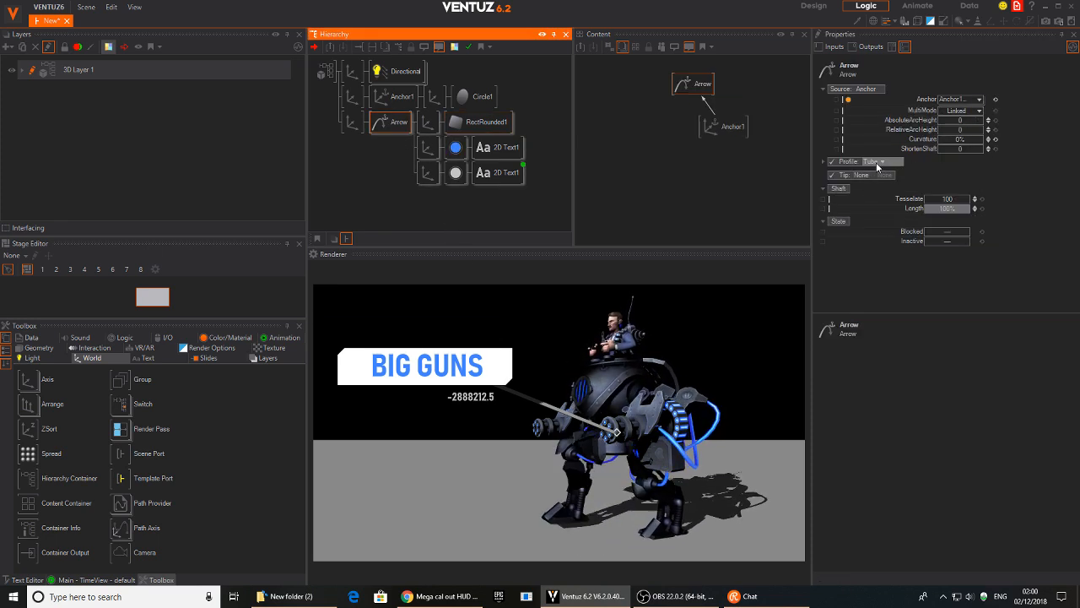
{"action": "left_click", "coordinate": [822, 162]}
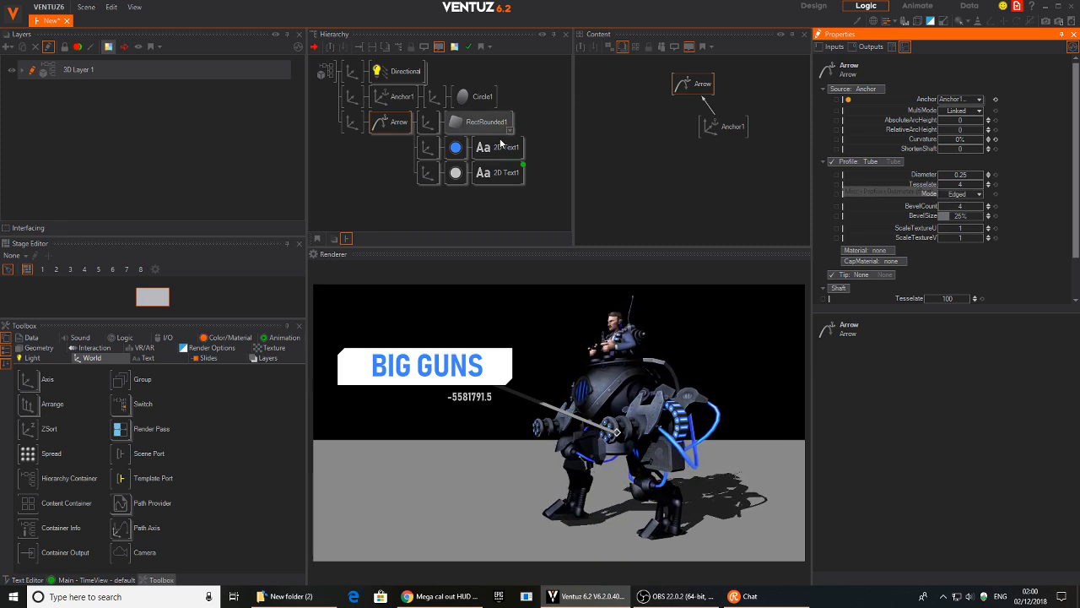
{"action": "left_click", "coordinate": [398, 149]}
{"action": "type", "text": "a"}
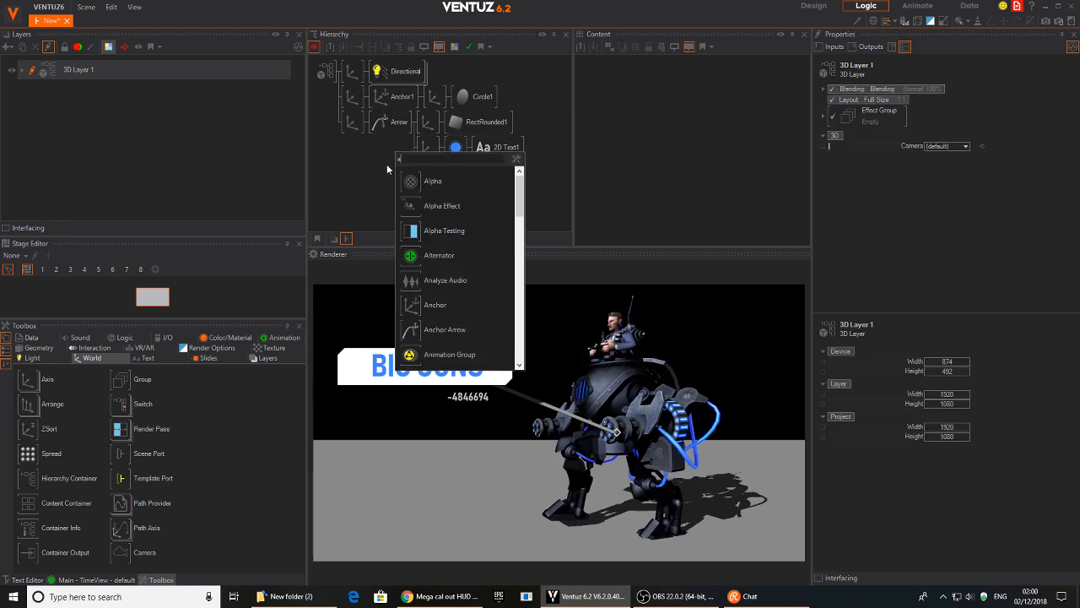
{"action": "double_click", "coordinate": [386, 163]}
{"action": "type", "text": "c"}
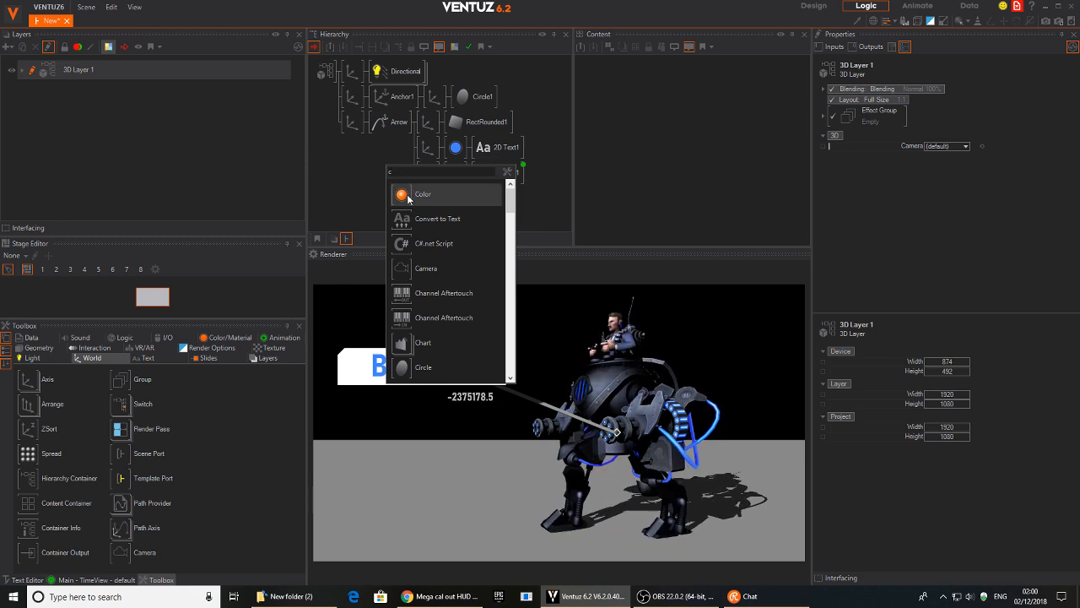
{"action": "type", "text": "ol"}
{"action": "left_click_drag", "start_coordinate": [415, 316], "coordinate": [396, 236]}
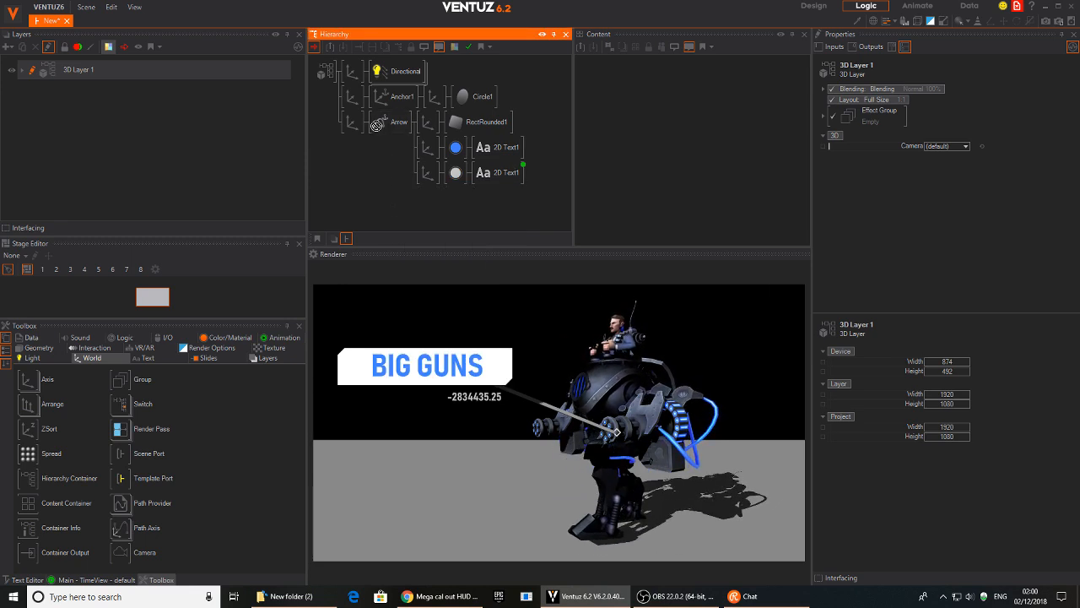
{"action": "left_click_drag", "start_coordinate": [375, 121], "coordinate": [378, 121]}
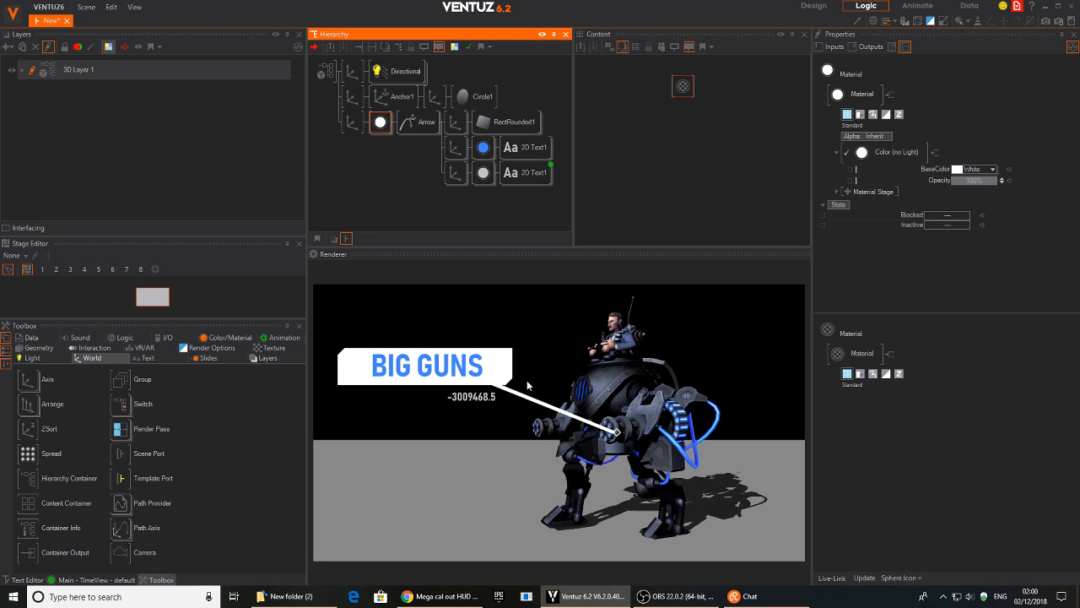
{"action": "left_click", "coordinate": [419, 123]}
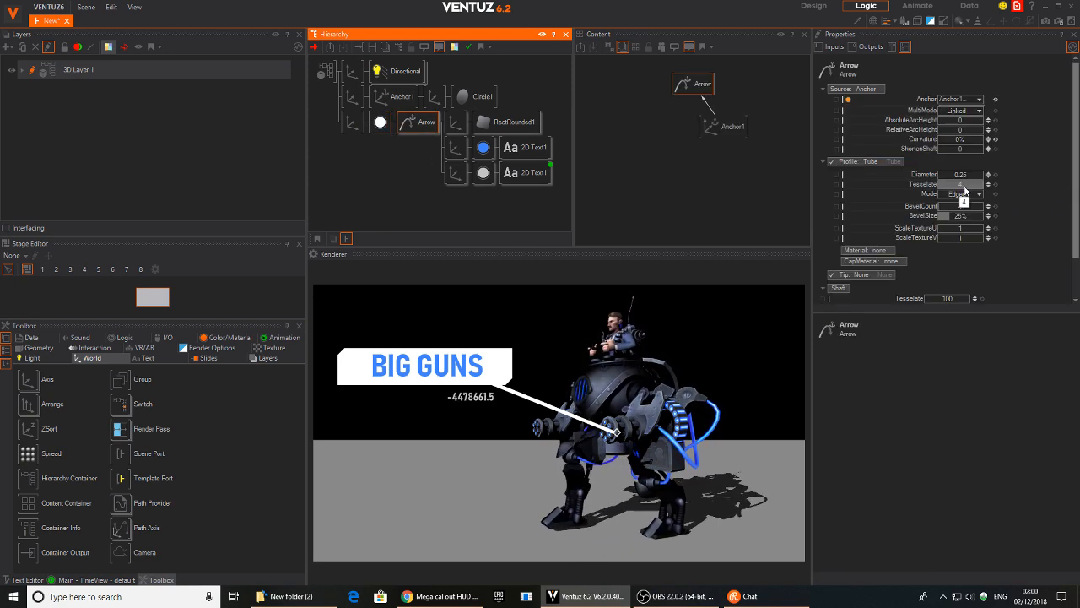
{"action": "left_click_drag", "start_coordinate": [967, 179], "coordinate": [980, 173]}
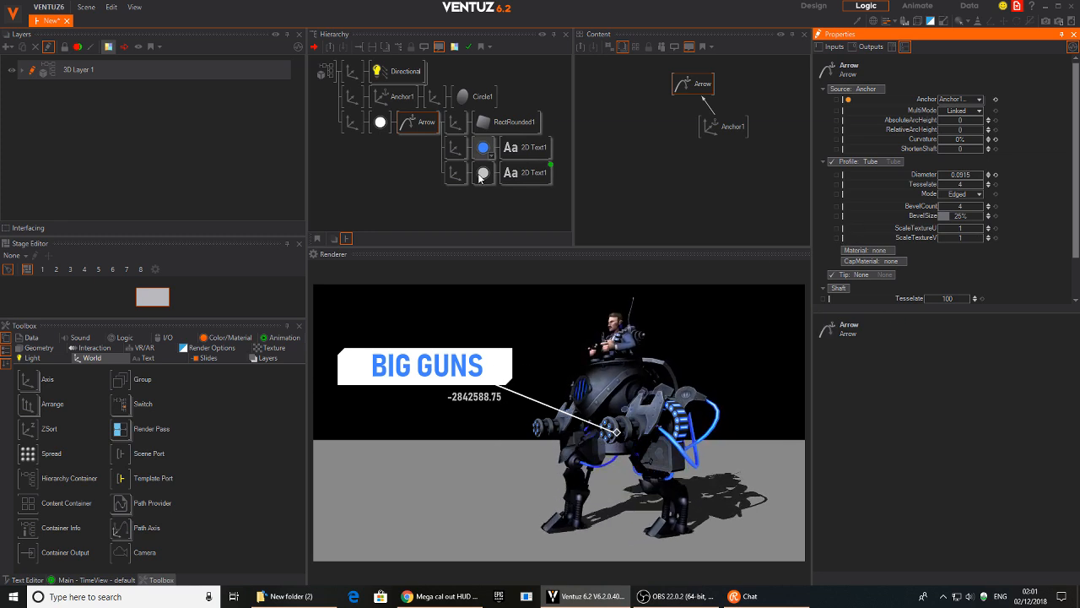
- Adjust the directional light's yaw to shift the direction of the mech's shadow
{"action": "left_click", "coordinate": [404, 72]}
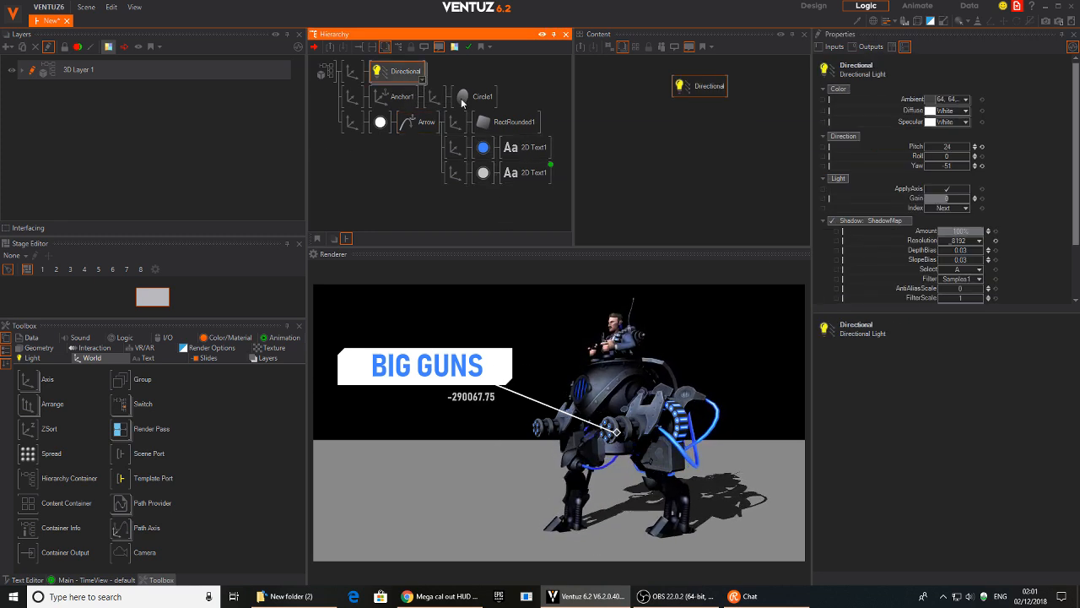
{"action": "left_click_drag", "start_coordinate": [962, 165], "coordinate": [954, 166]}
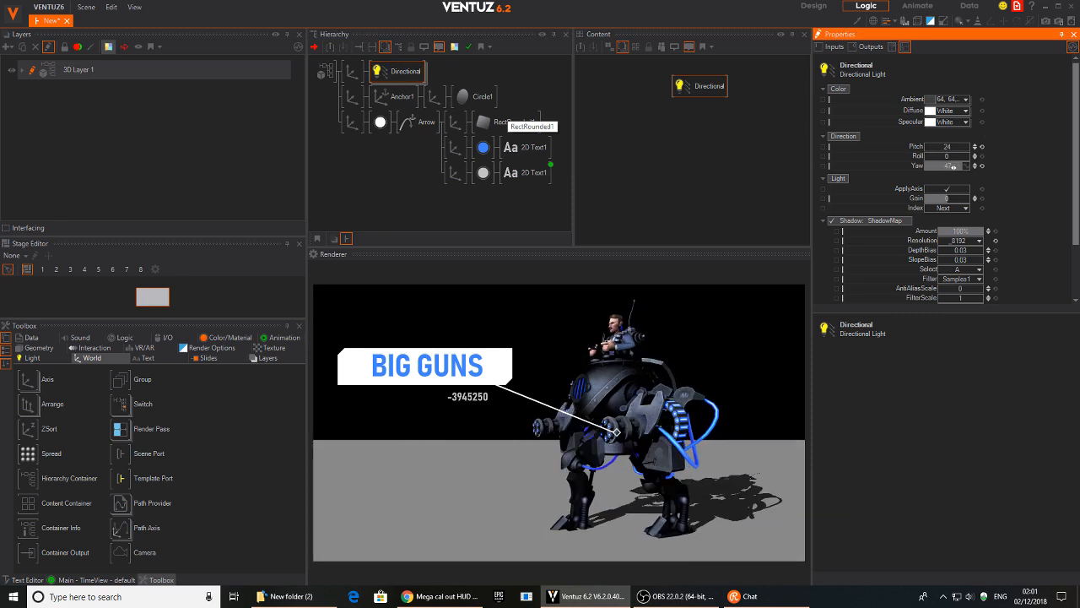
- Insert a new Axis as the first branch in the 3D layer's hierarchy, above the directional light's branch
{"action": "double_click", "coordinate": [392, 180]}
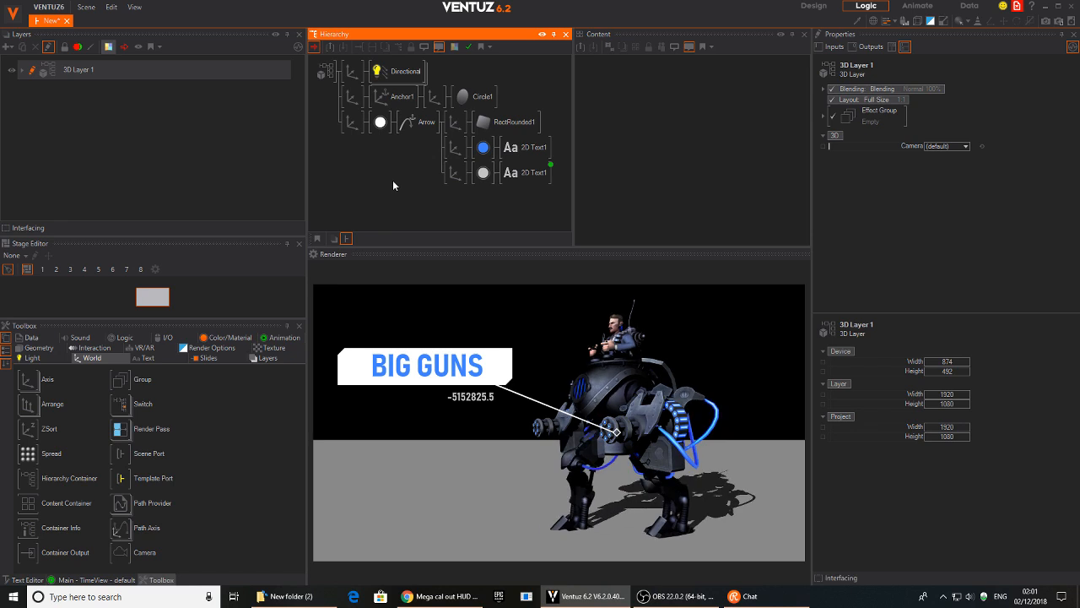
{"action": "type", "text": "ax"}
{"action": "left_click", "coordinate": [406, 210]}
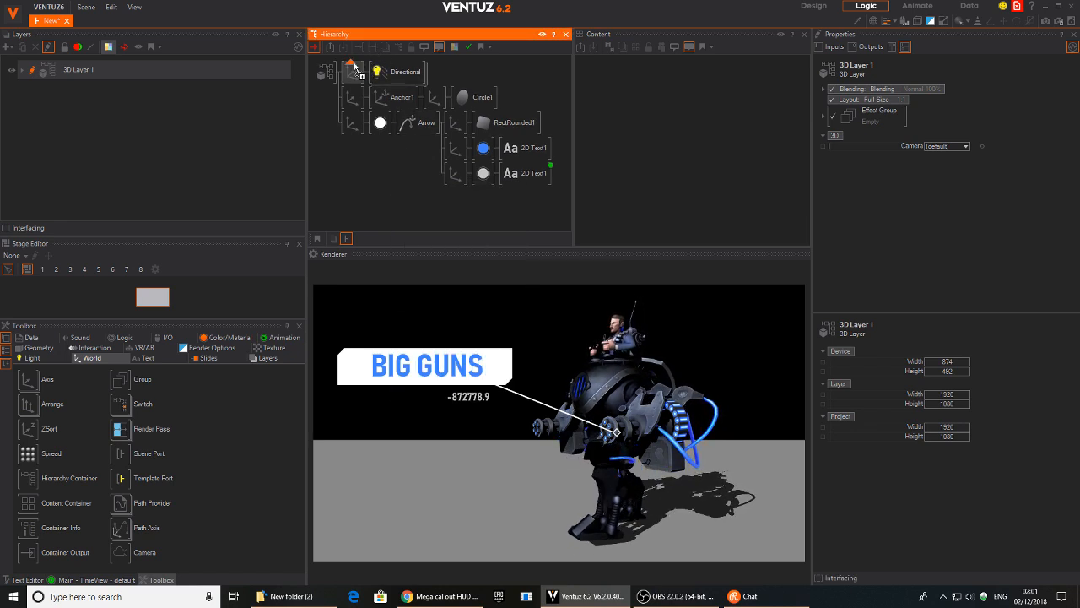
{"action": "left_click", "coordinate": [354, 68]}
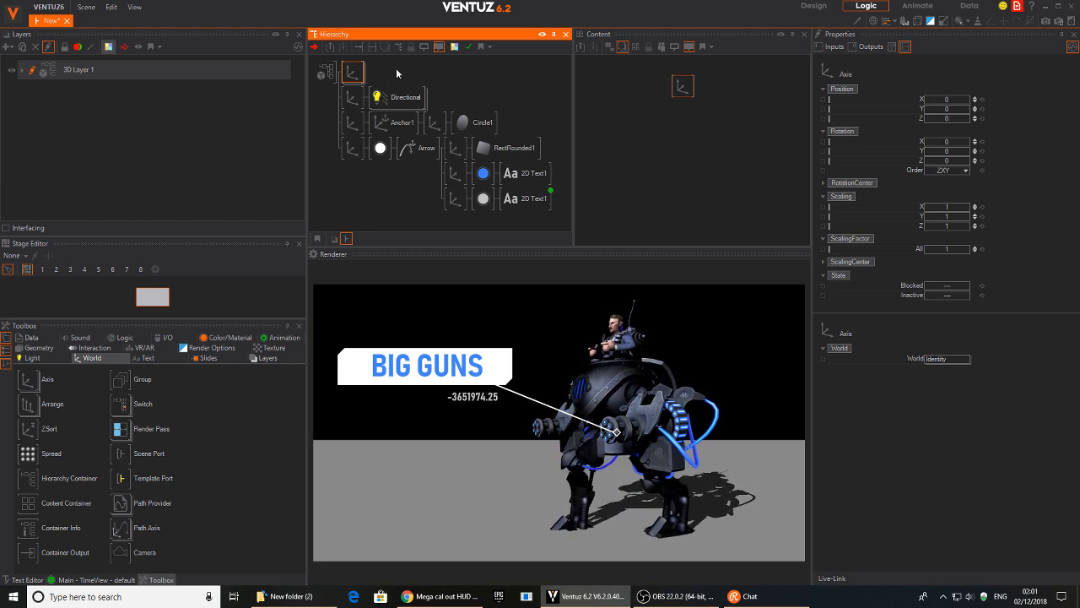
- Attach a white Color (no Light) material to the new top Axis
{"action": "double_click", "coordinate": [377, 72]}
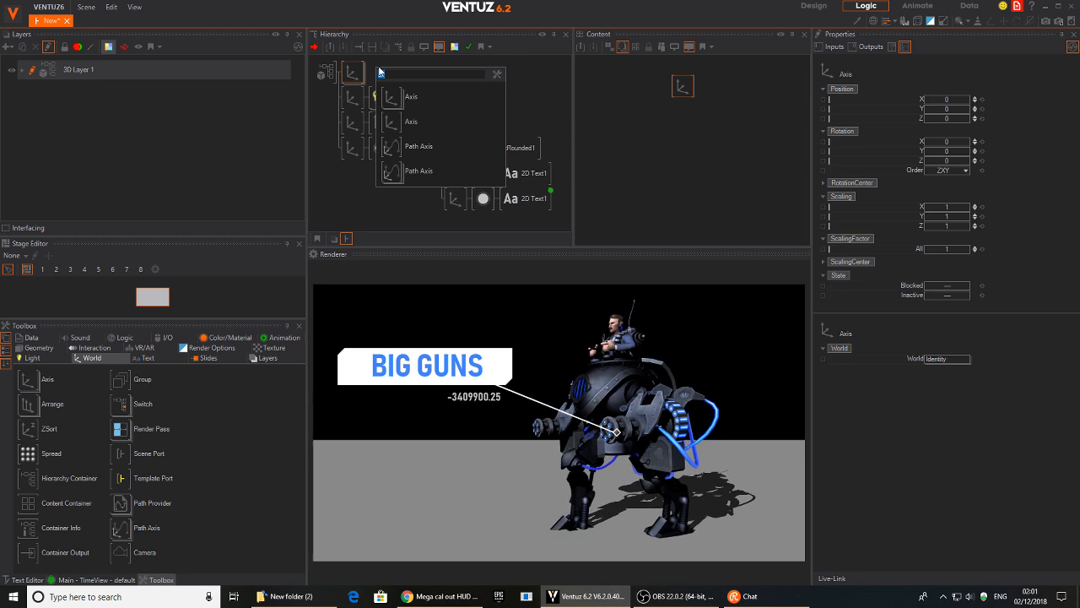
{"action": "left_click", "coordinate": [382, 76]}
{"action": "double_click", "coordinate": [384, 79]}
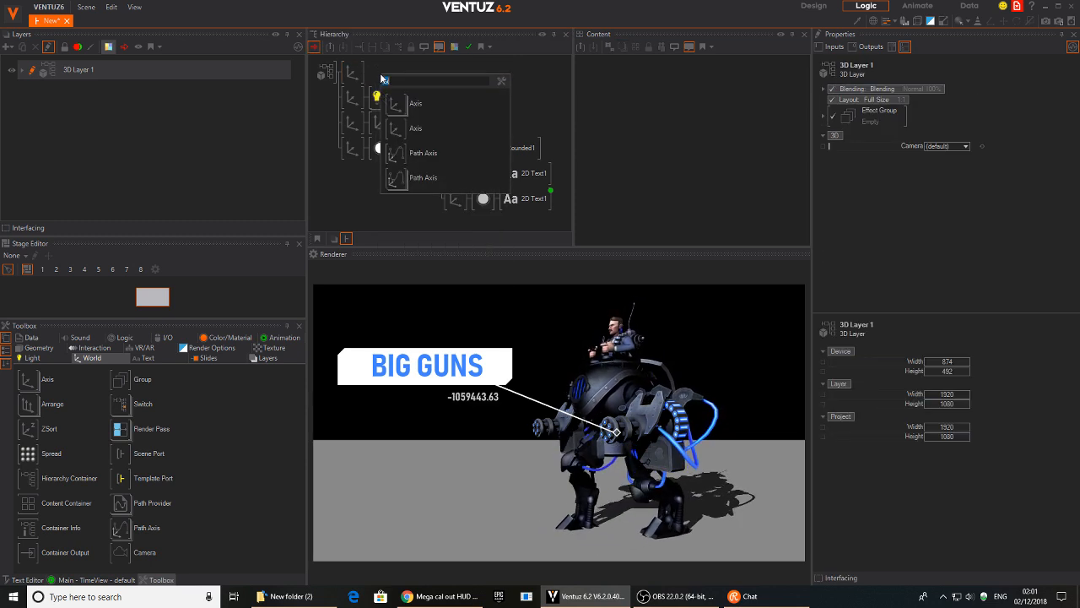
{"action": "type", "text": "col"}
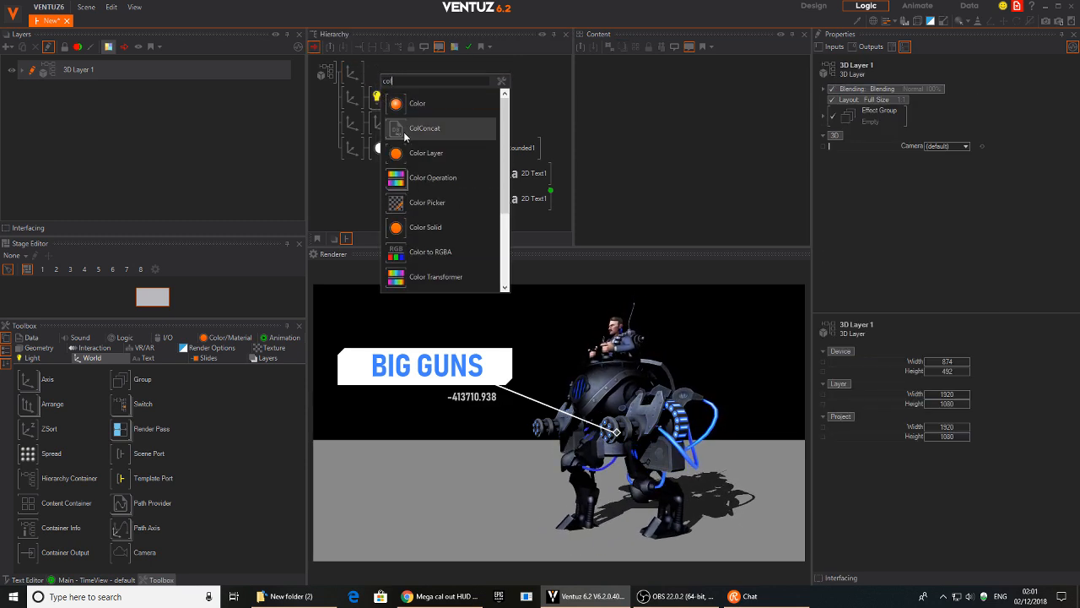
{"action": "left_click_drag", "start_coordinate": [394, 227], "coordinate": [390, 192]}
{"action": "left_click_drag", "start_coordinate": [363, 76], "coordinate": [381, 78]}
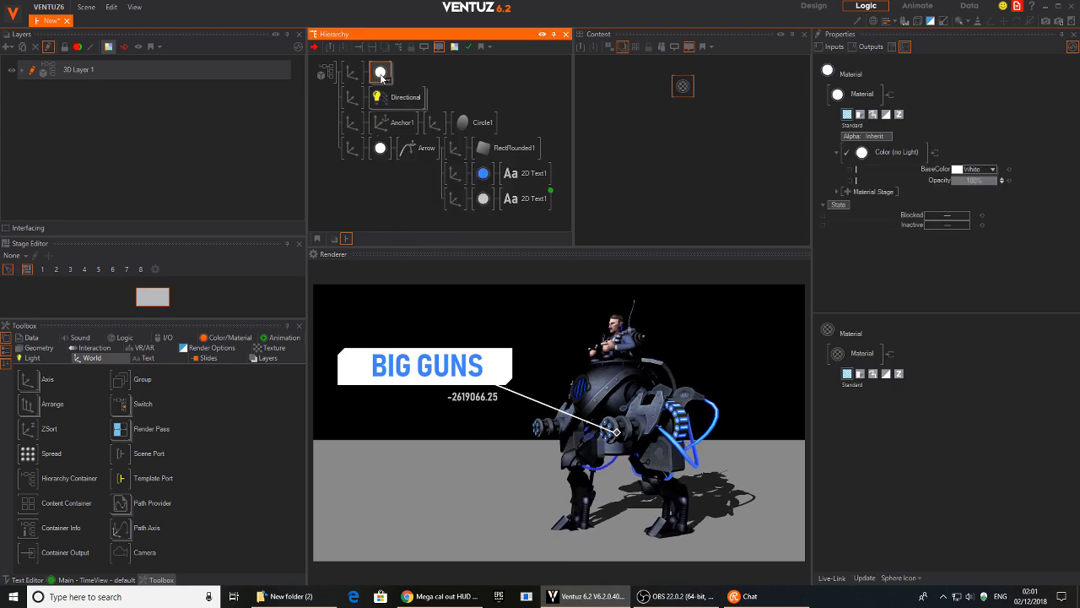
- Append a Rectangle geometry after the new white material
{"action": "double_click", "coordinate": [382, 75]}
{"action": "type", "text": "re"}
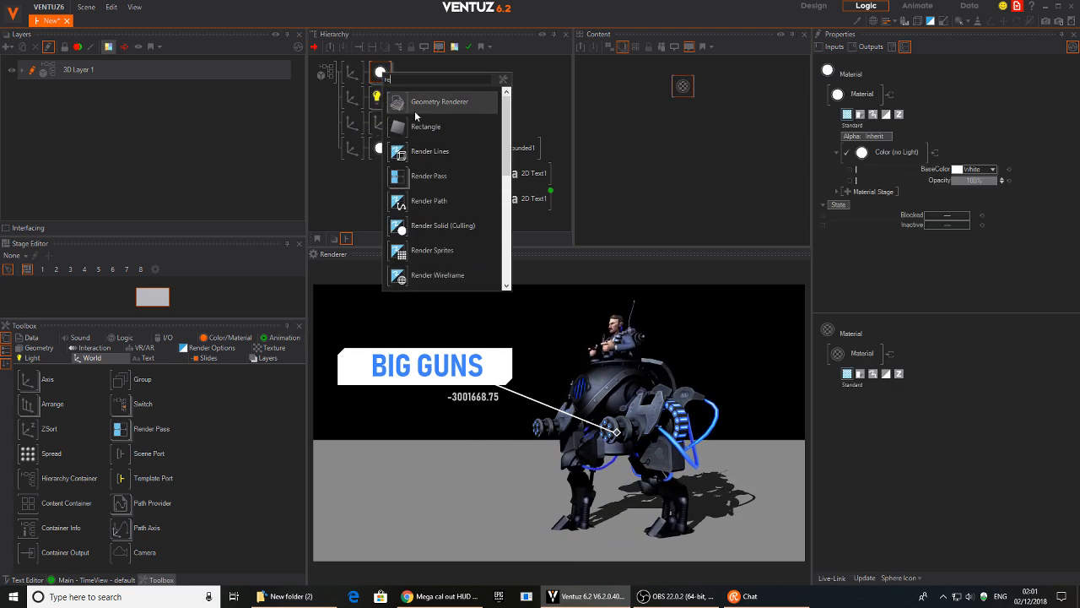
{"action": "left_click_drag", "start_coordinate": [404, 127], "coordinate": [410, 72]}
- Turn the rectangle into a backdrop behind the mech, with axis ScalingFactor 100.7, Position Z 72.9 and rectangle SizeX 1.73
{"action": "left_click", "coordinate": [353, 72]}
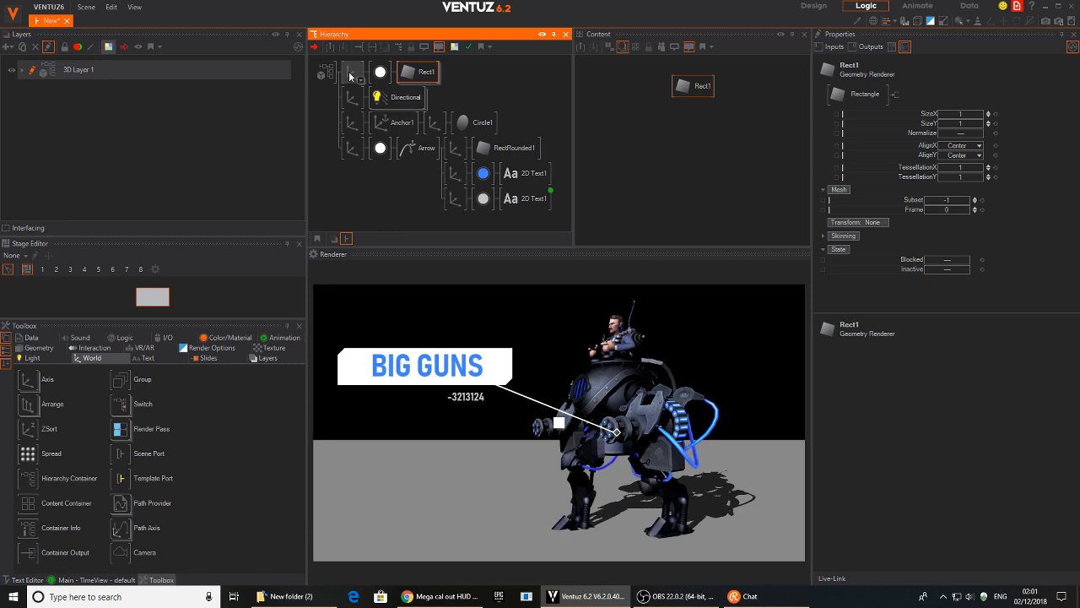
{"action": "left_click_drag", "start_coordinate": [949, 249], "coordinate": [1003, 228]}
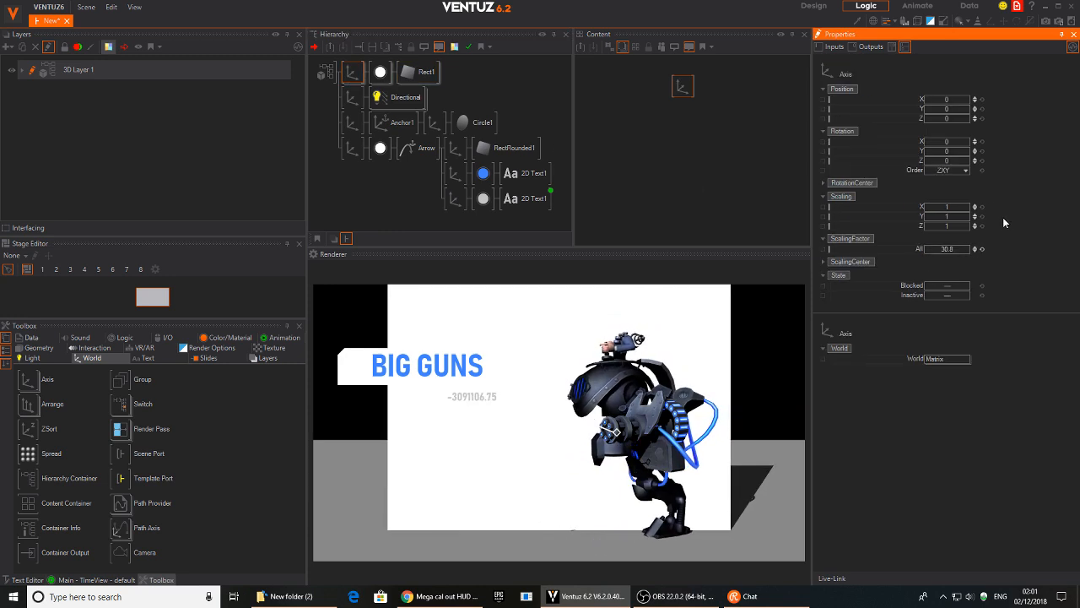
{"action": "left_click_drag", "start_coordinate": [958, 118], "coordinate": [968, 119]}
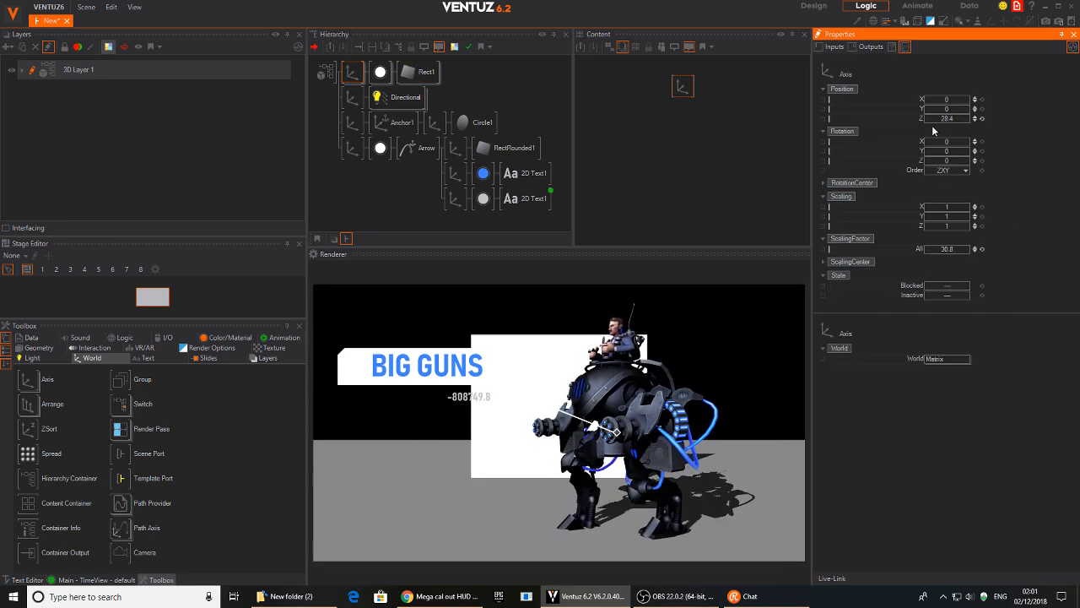
{"action": "left_click_drag", "start_coordinate": [953, 249], "coordinate": [968, 247]}
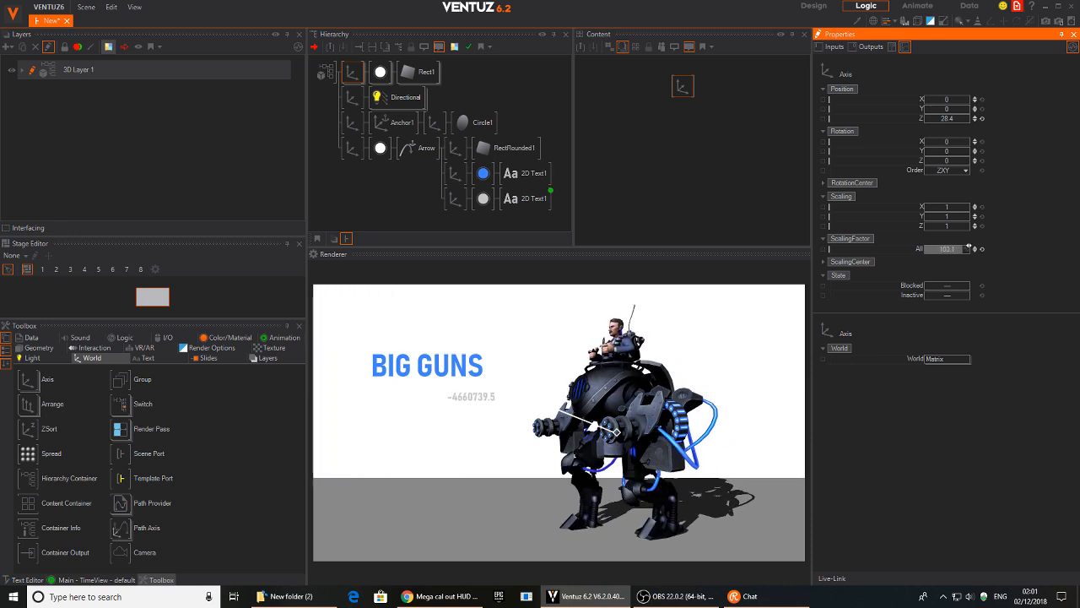
{"action": "left_click_drag", "start_coordinate": [950, 119], "coordinate": [924, 115]}
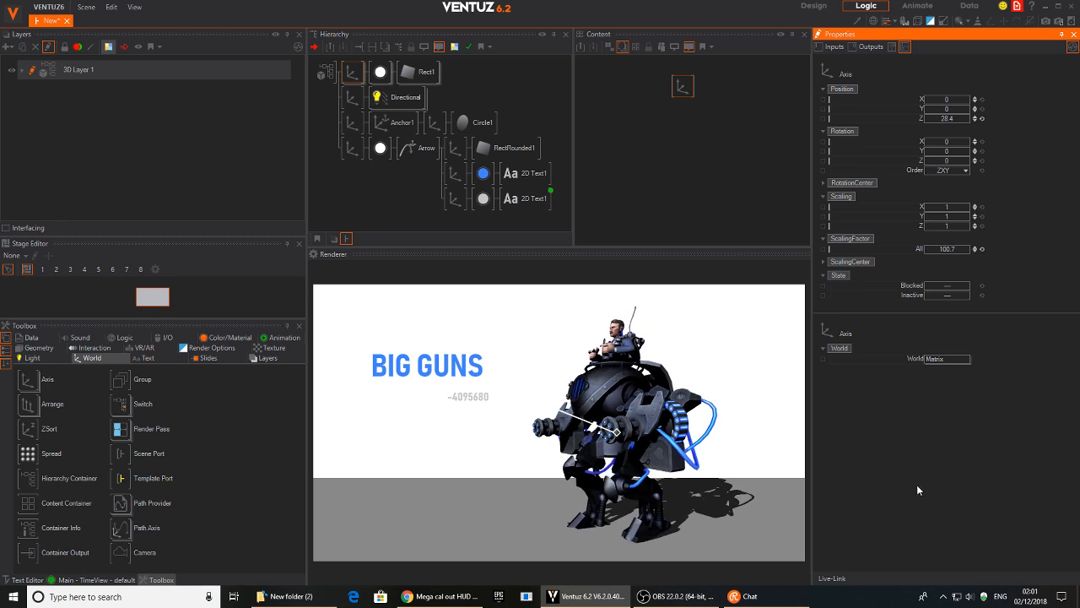
{"action": "mouse_move", "coordinate": [924, 118]}
{"action": "left_mouse_down"}
{"action": "mouse_move", "coordinate": [969, 115]}
{"action": "mouse_move", "coordinate": [924, 119]}
{"action": "left_mouse_up"}
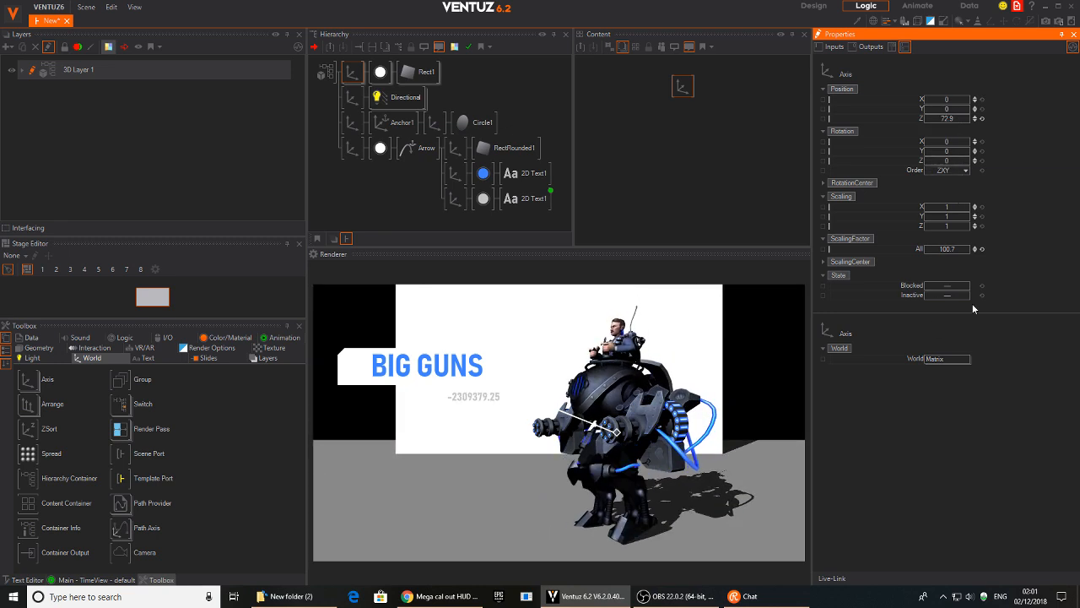
{"action": "left_click", "coordinate": [422, 72]}
{"action": "left_click_drag", "start_coordinate": [965, 114], "coordinate": [986, 115]}
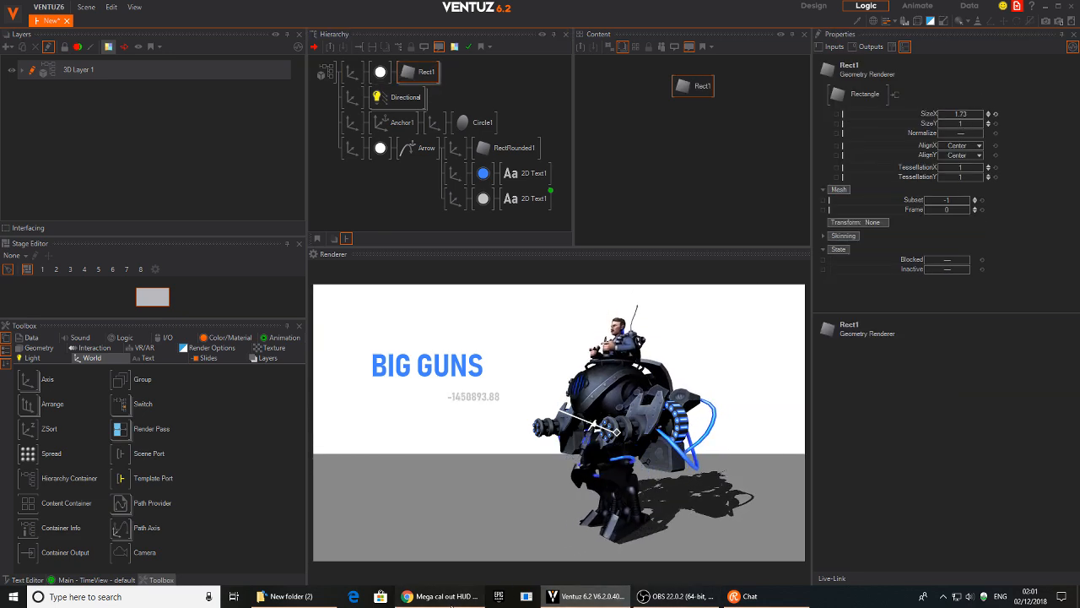
- Switch to Chrome and search Google Images for "looping space background" in a new tab
{"action": "left_click", "coordinate": [447, 599]}
{"action": "left_click", "coordinate": [553, 10]}
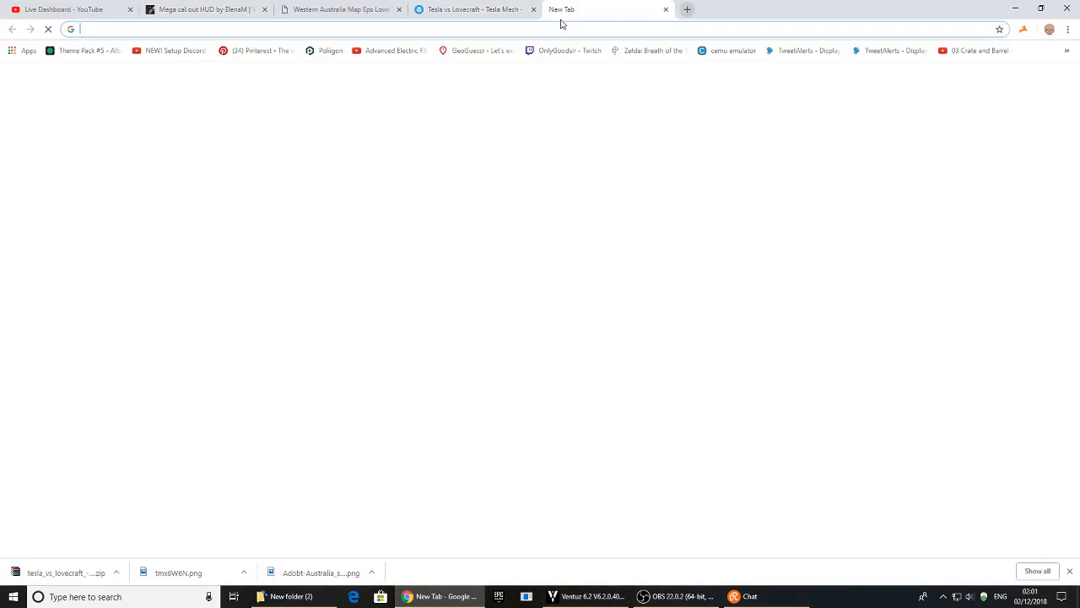
{"action": "type", "text": "loo"}
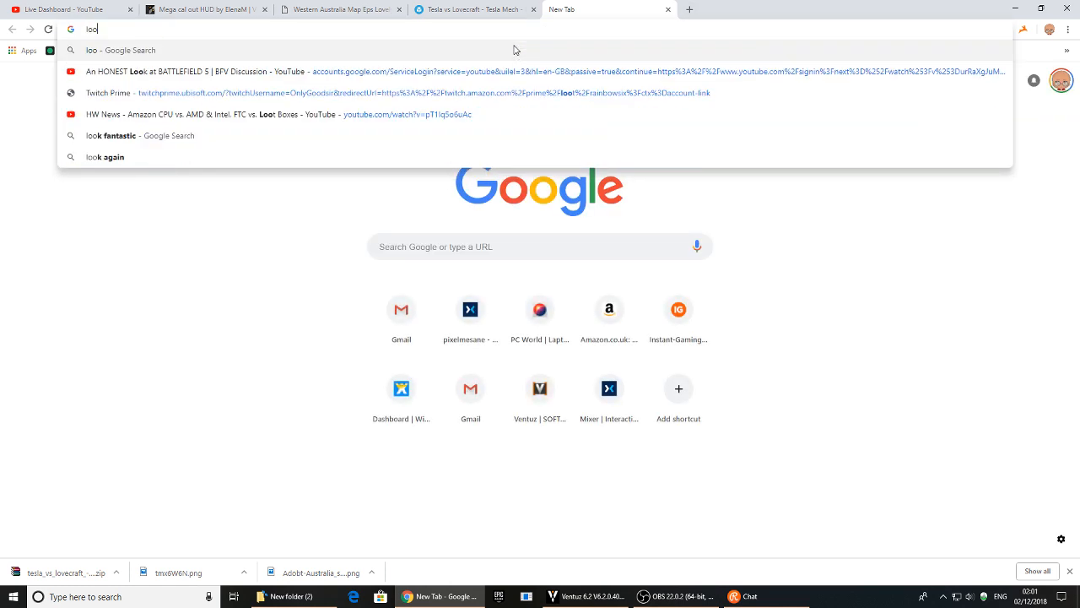
{"action": "type", "text": "ping space"}
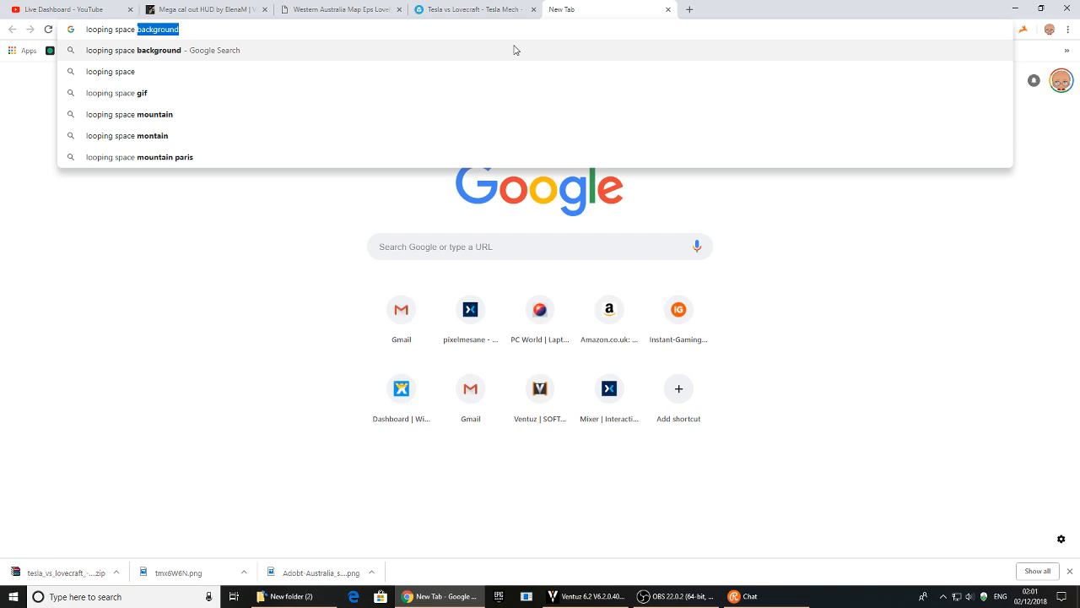
{"action": "key", "text": "Return"}
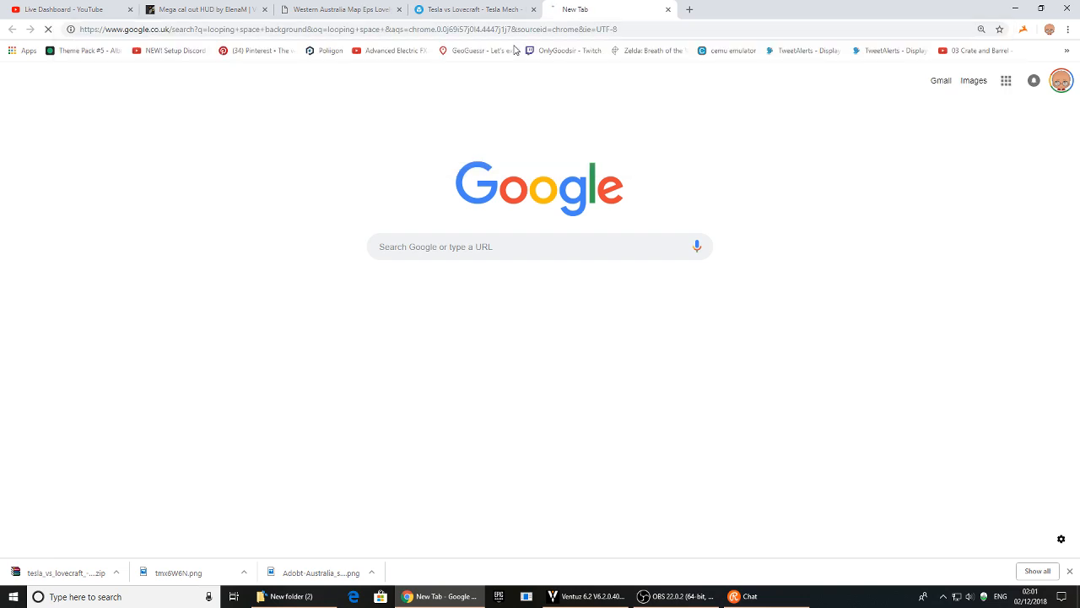
{"action": "left_click", "coordinate": [149, 102]}
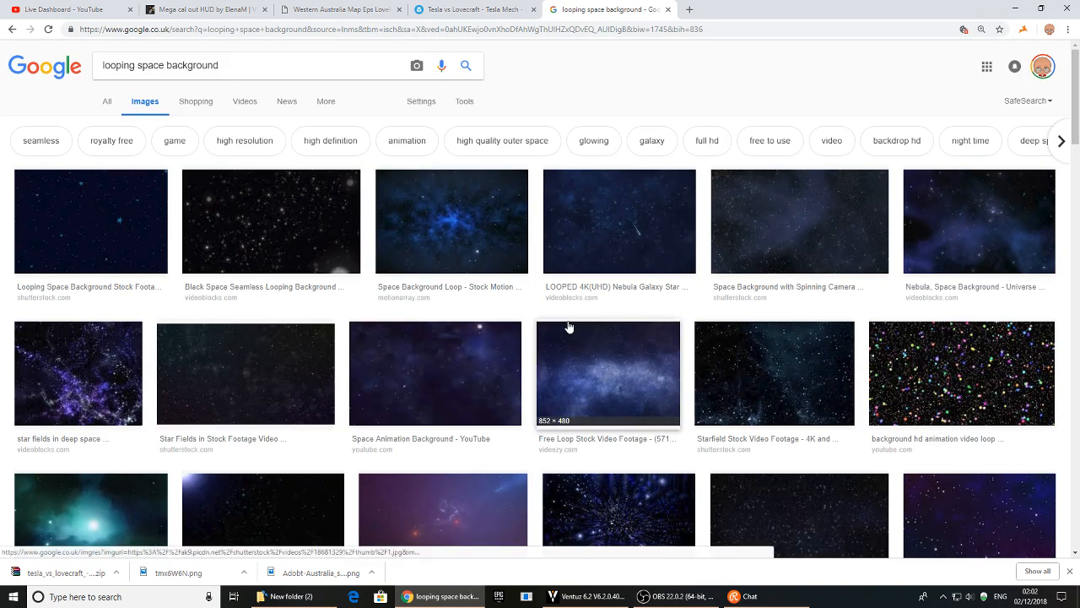
- Filter the image results by the game category and look through them for a suitable backdrop
{"action": "scroll", "coordinate": [455, 241], "scroll_direction": "down", "scroll_amount": 5}
{"action": "scroll", "coordinate": [460, 243], "scroll_direction": "up", "scroll_amount": 5}
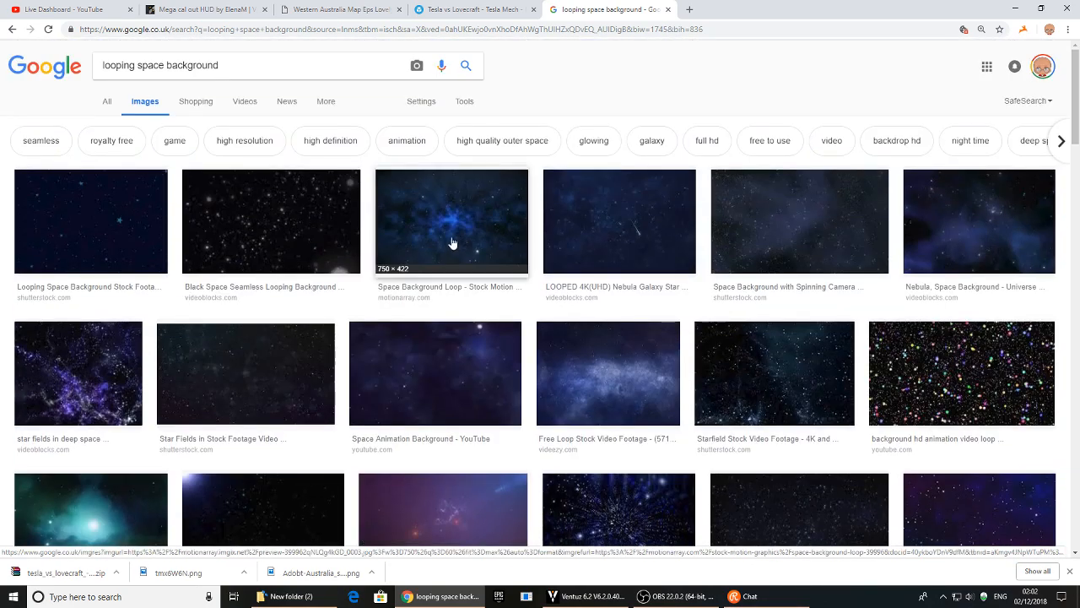
{"action": "left_click", "coordinate": [181, 142]}
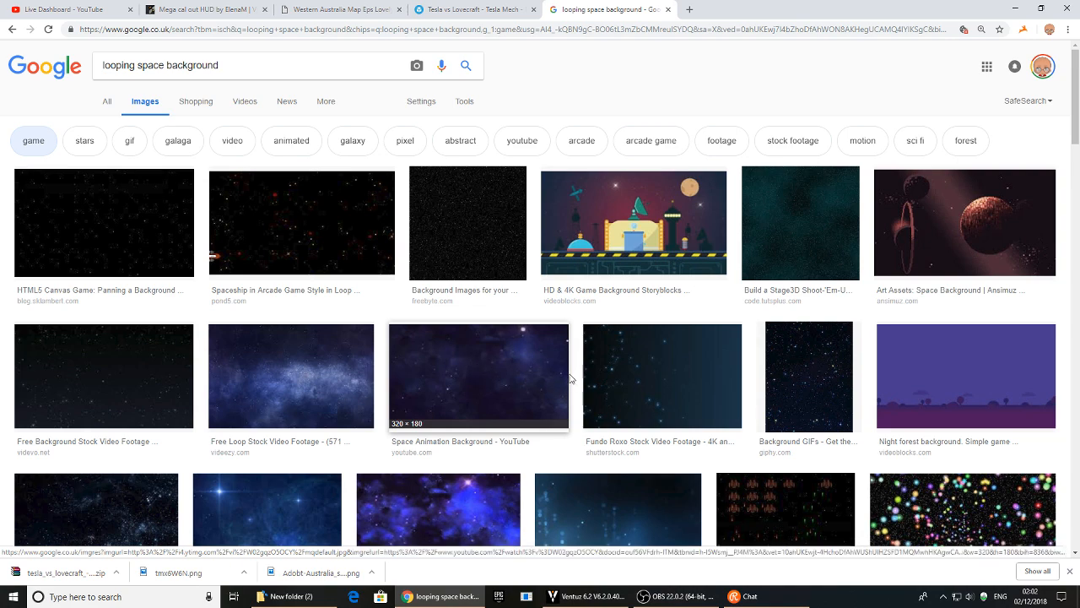
{"action": "scroll", "coordinate": [403, 348], "scroll_direction": "down", "scroll_amount": 3}
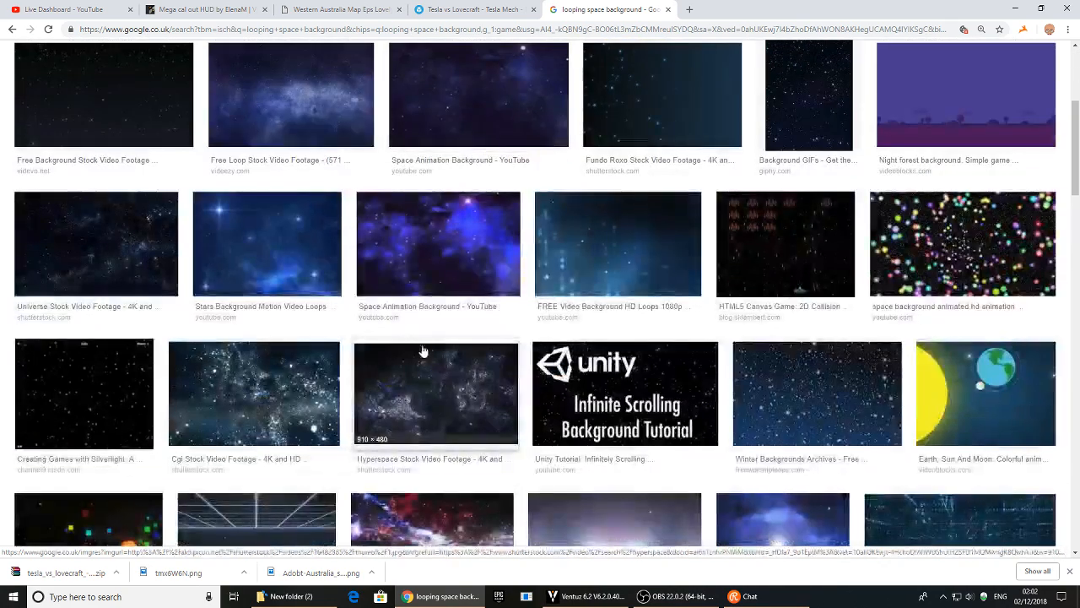
{"action": "scroll", "coordinate": [759, 342], "scroll_direction": "up", "scroll_amount": 3}
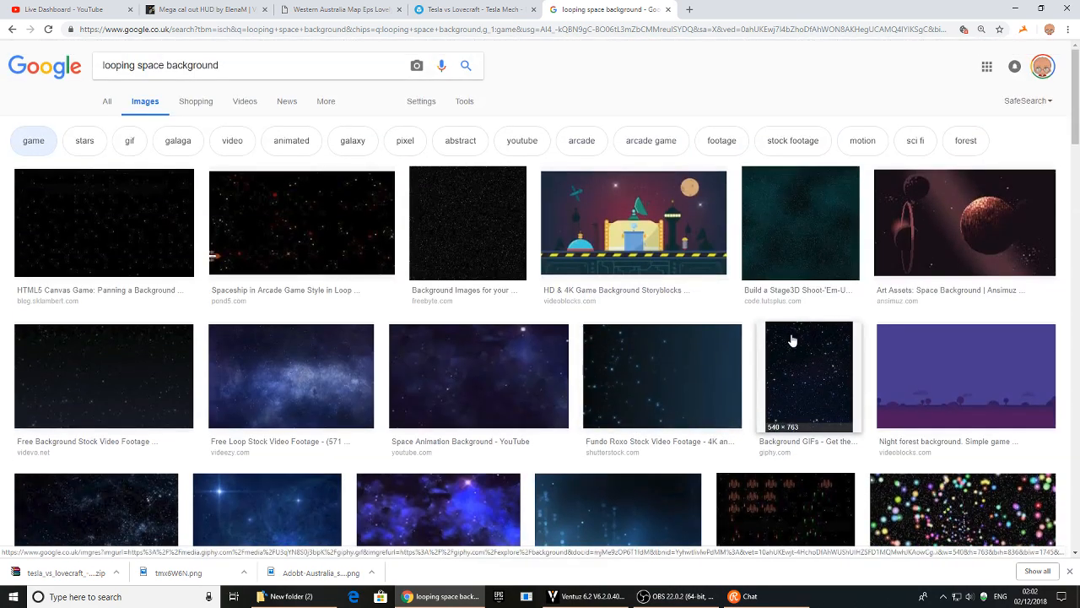
- Open the snow night game background from the night forest result's related images and save it to the Desktop as a JPEG
{"action": "left_click", "coordinate": [964, 386]}
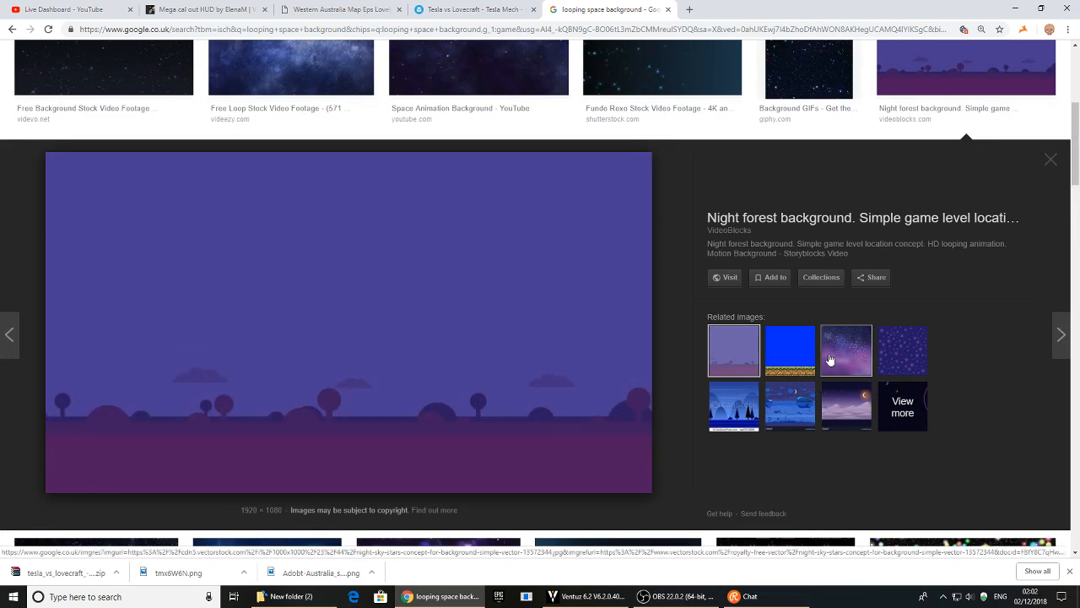
{"action": "left_click", "coordinate": [800, 409]}
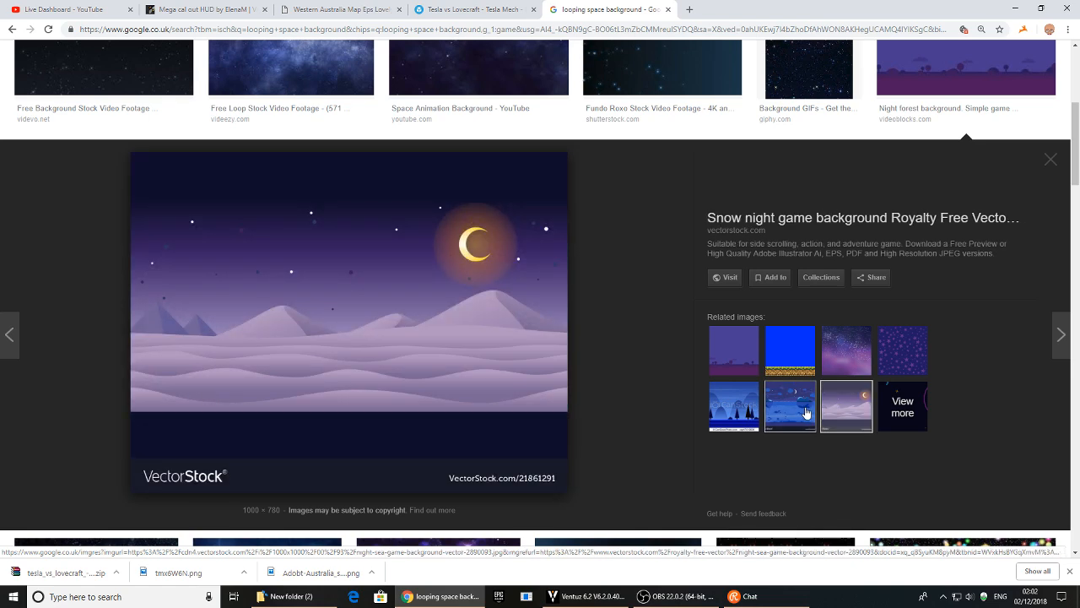
{"action": "right_click", "coordinate": [403, 296]}
{"action": "left_click", "coordinate": [546, 384]}
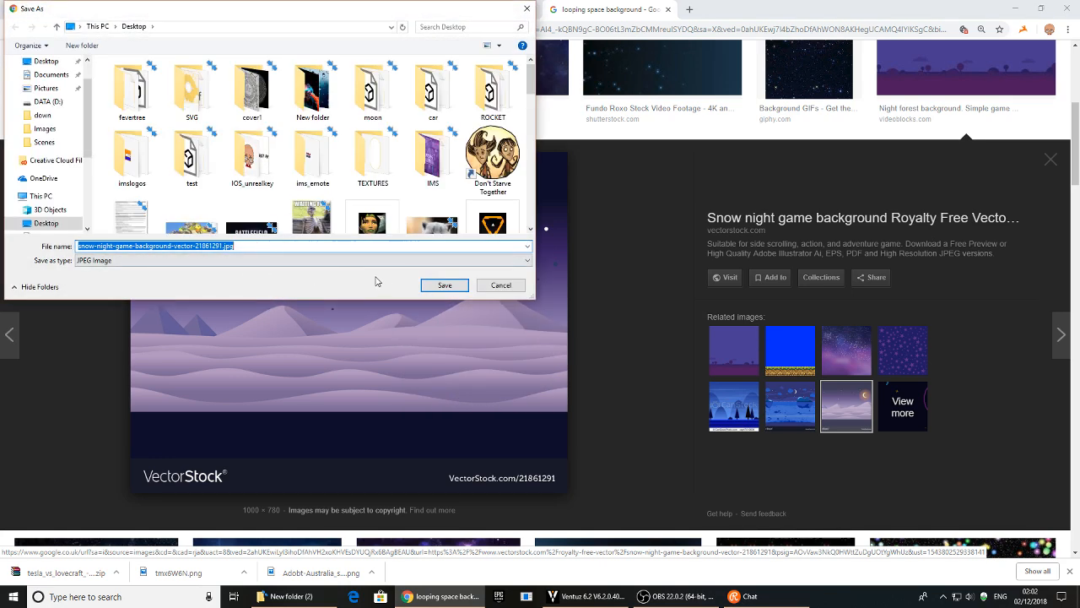
{"action": "left_click", "coordinate": [444, 287]}
- Back in Ventuz, add a texture stage to the rectangle's material and load snow-night-game-background-vector-21861291.jpg into it
{"action": "left_click", "coordinate": [590, 596]}
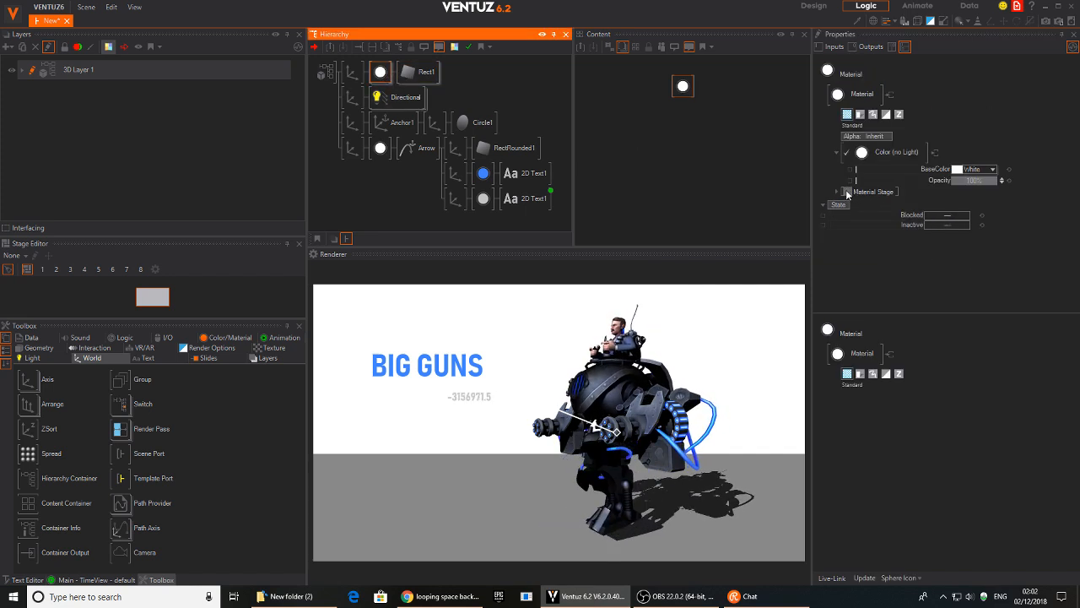
{"action": "left_click", "coordinate": [847, 192]}
{"action": "left_click", "coordinate": [929, 194]}
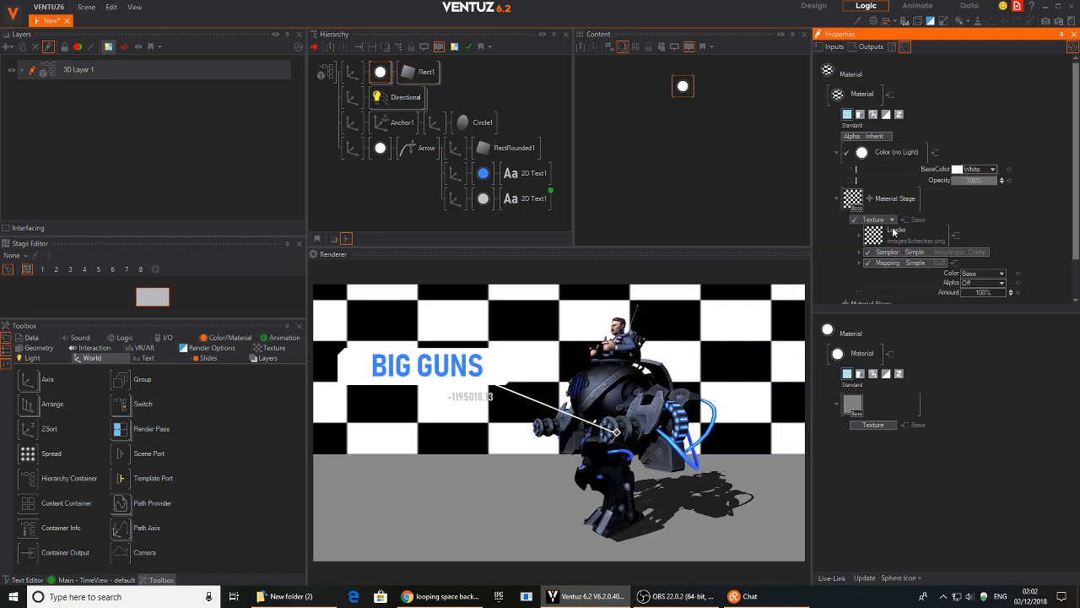
{"action": "left_click", "coordinate": [917, 241]}
{"action": "left_click_drag", "start_coordinate": [613, 228], "coordinate": [615, 369]}
{"action": "double_click", "coordinate": [579, 372]}
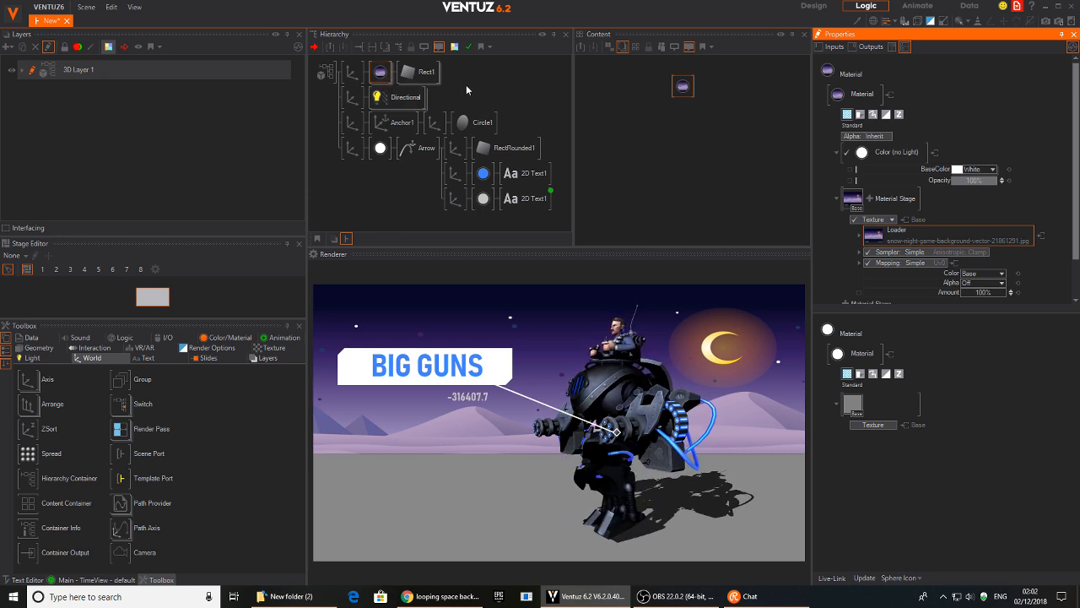
- Set the backdrop texture's sampler to the simple Wrap mode
{"action": "scroll", "coordinate": [946, 228], "scroll_direction": "down", "scroll_amount": 2}
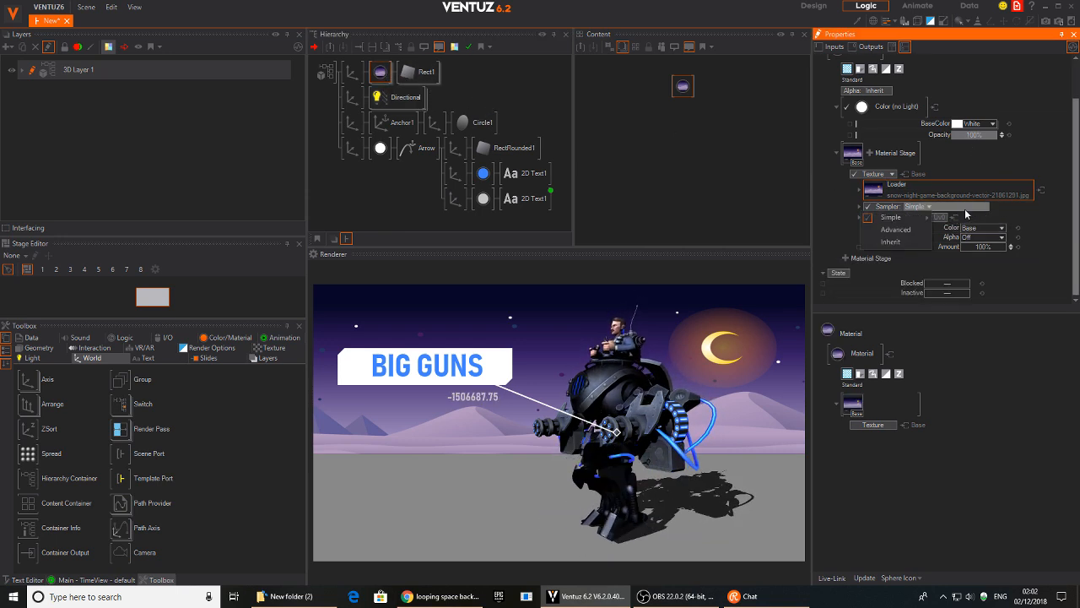
{"action": "mouse_move", "coordinate": [915, 222]}
{"action": "left_click", "coordinate": [971, 246]}
- Switch the backdrop texture to 2D Mapping on Uv0, with ScalingX 0.792 and PositionX -1.96
{"action": "left_click", "coordinate": [928, 218]}
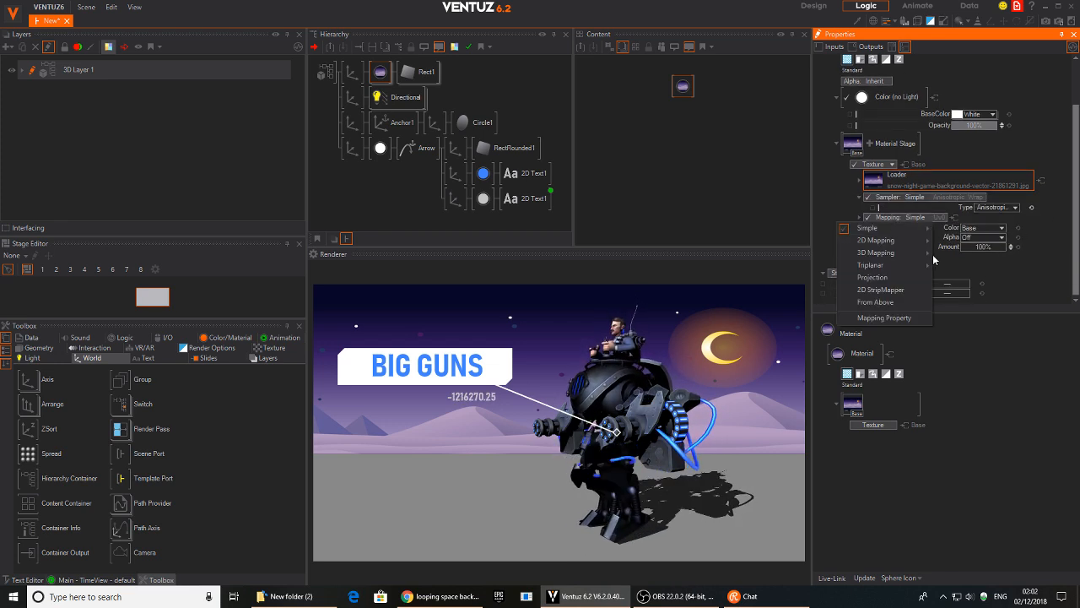
{"action": "mouse_move", "coordinate": [916, 242]}
{"action": "left_click", "coordinate": [979, 253]}
{"action": "scroll", "coordinate": [1028, 245], "scroll_direction": "down", "scroll_amount": 3}
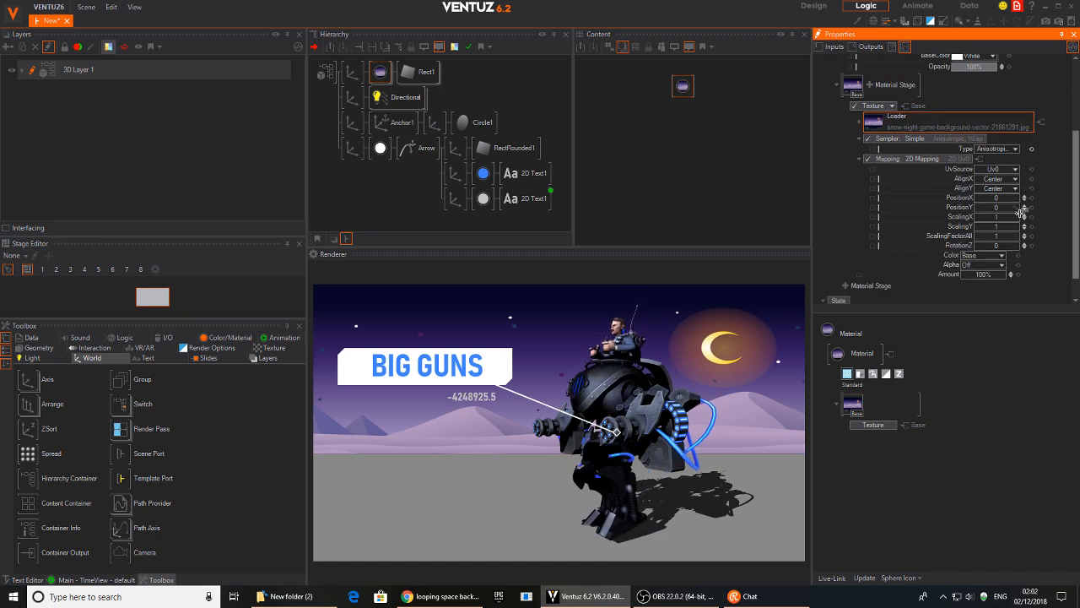
{"action": "mouse_move", "coordinate": [985, 217]}
{"action": "left_mouse_down"}
{"action": "mouse_move", "coordinate": [999, 198]}
{"action": "mouse_move", "coordinate": [982, 198]}
{"action": "left_mouse_up"}
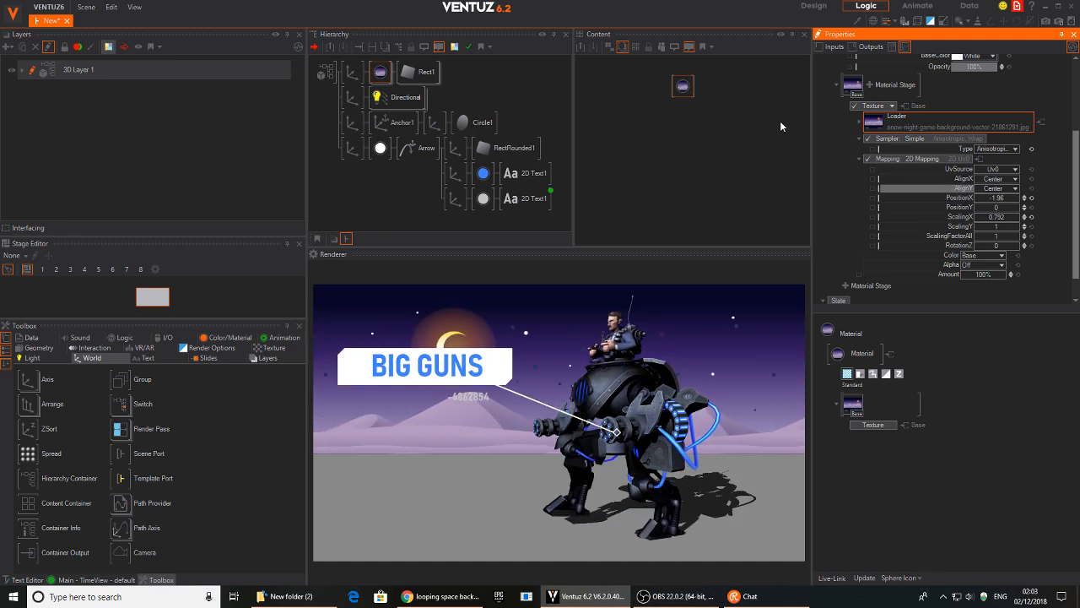
- Add a Mover to the backdrop material's content, bind it to the texture mapping's PositionX, and turn off its Swing
{"action": "left_click", "coordinate": [687, 85]}
{"action": "key", "text": "Tab"}
{"action": "type", "text": "mov"}
{"action": "left_click_drag", "start_coordinate": [708, 139], "coordinate": [719, 94]}
{"action": "scroll", "coordinate": [969, 250], "scroll_direction": "down", "scroll_amount": 3}
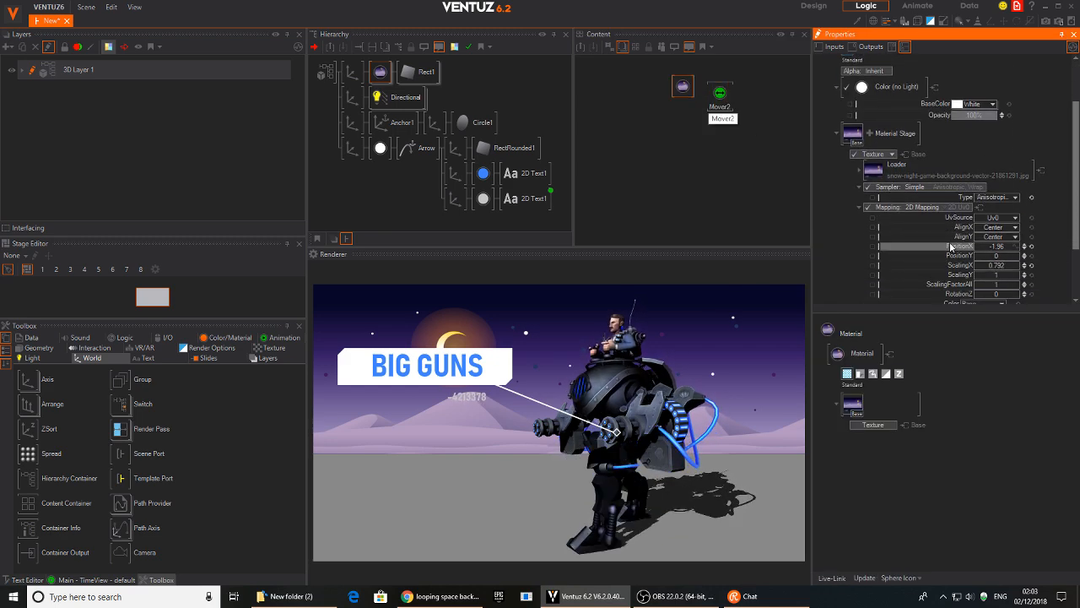
{"action": "left_click_drag", "start_coordinate": [798, 168], "coordinate": [718, 98]}
{"action": "left_click_drag", "start_coordinate": [720, 99], "coordinate": [731, 104]}
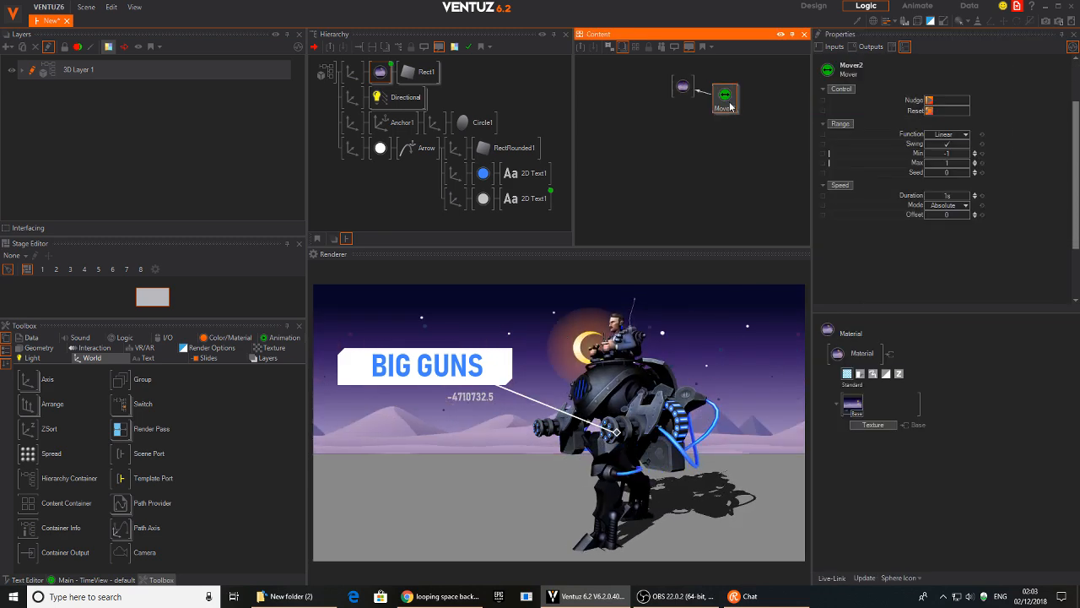
{"action": "left_click", "coordinate": [947, 144]}
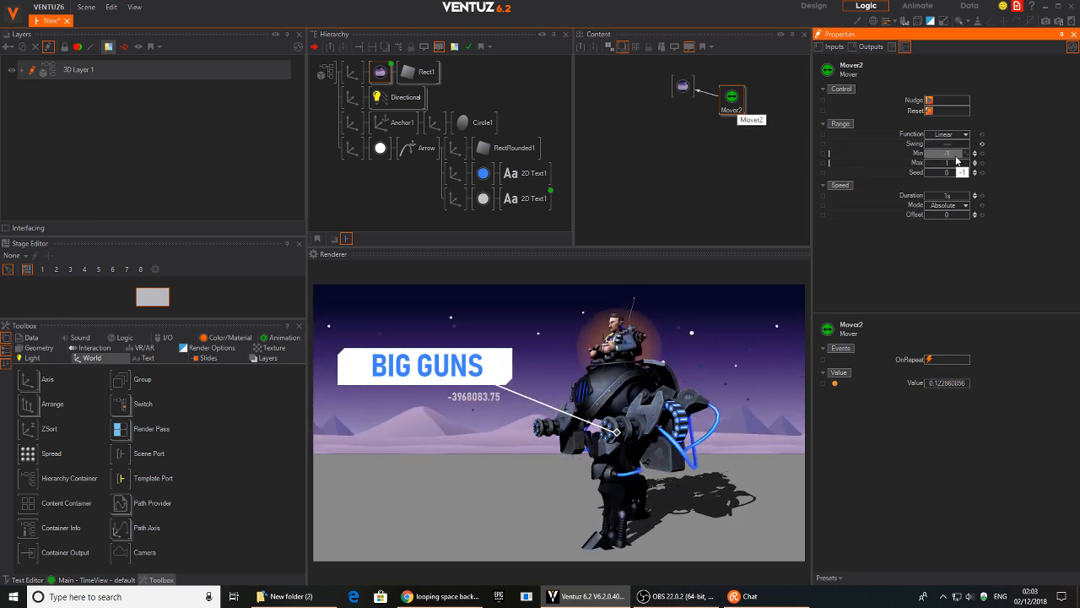
- Unbind PositionX and shift the backdrop texture to -0.831, using this offset for the Mover's range of Min 0 and Max -0.831
{"action": "left_click", "coordinate": [683, 85]}
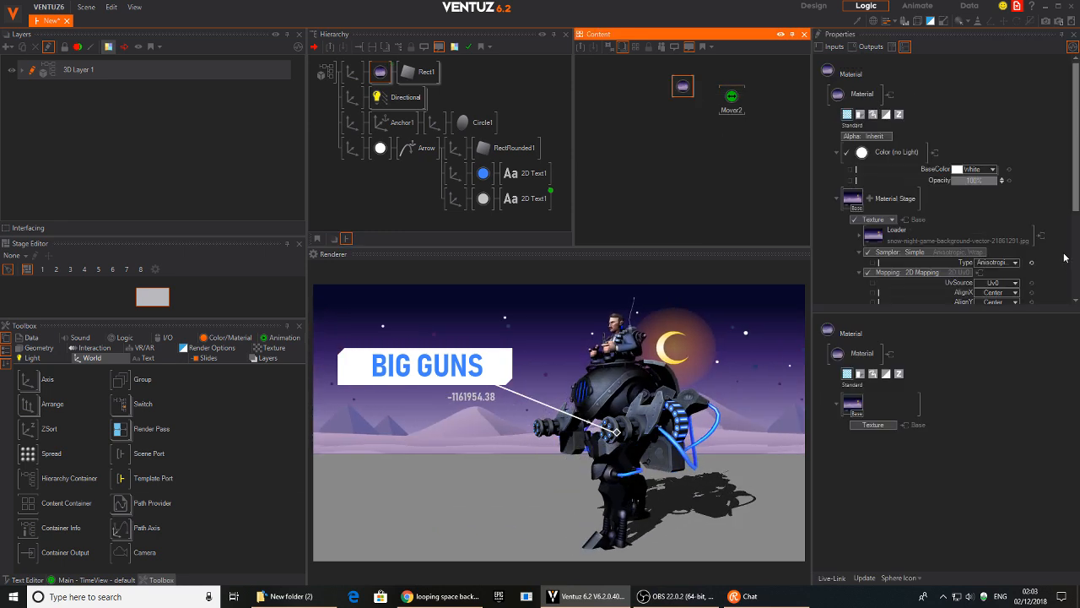
{"action": "scroll", "coordinate": [1065, 257], "scroll_direction": "down", "scroll_amount": 3}
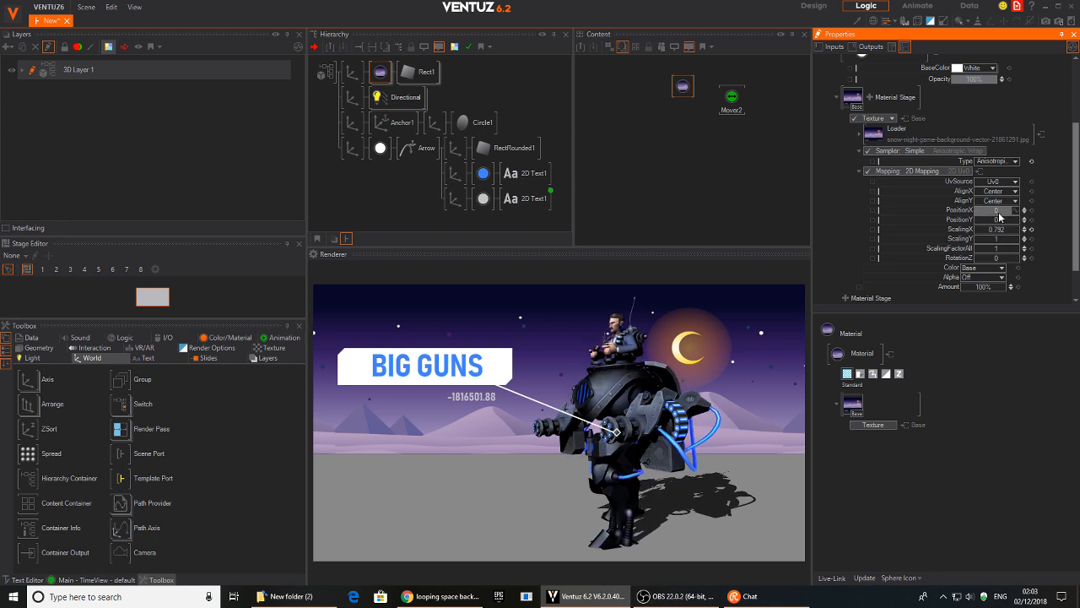
{"action": "mouse_move", "coordinate": [997, 210]}
{"action": "left_mouse_down"}
{"action": "mouse_move", "coordinate": [1007, 212]}
{"action": "mouse_move", "coordinate": [967, 206]}
{"action": "mouse_move", "coordinate": [1003, 210]}
{"action": "mouse_move", "coordinate": [984, 210]}
{"action": "left_mouse_up"}
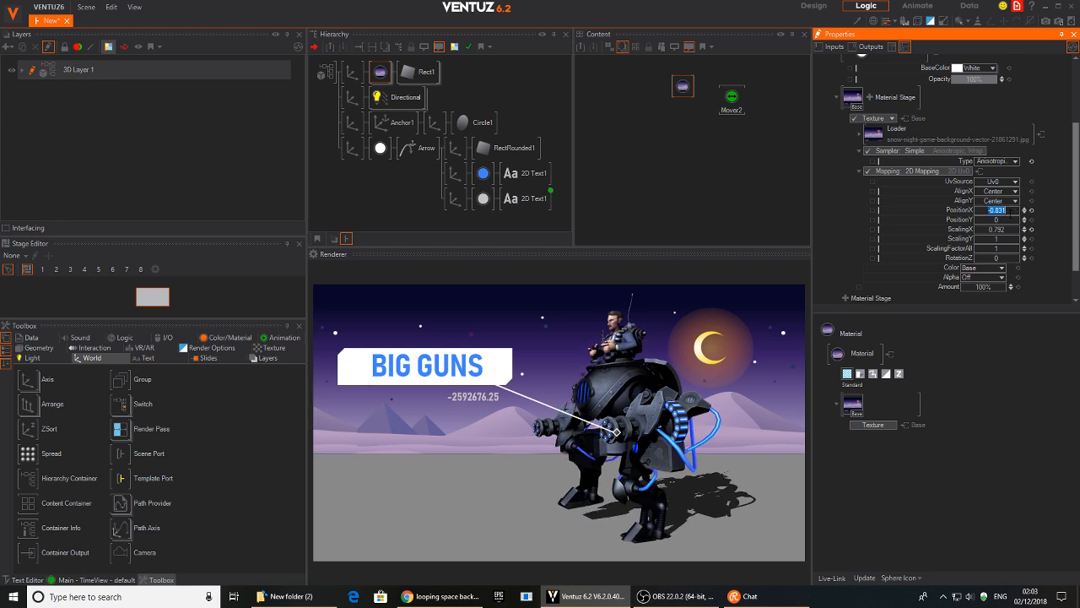
{"action": "left_click", "coordinate": [731, 99]}
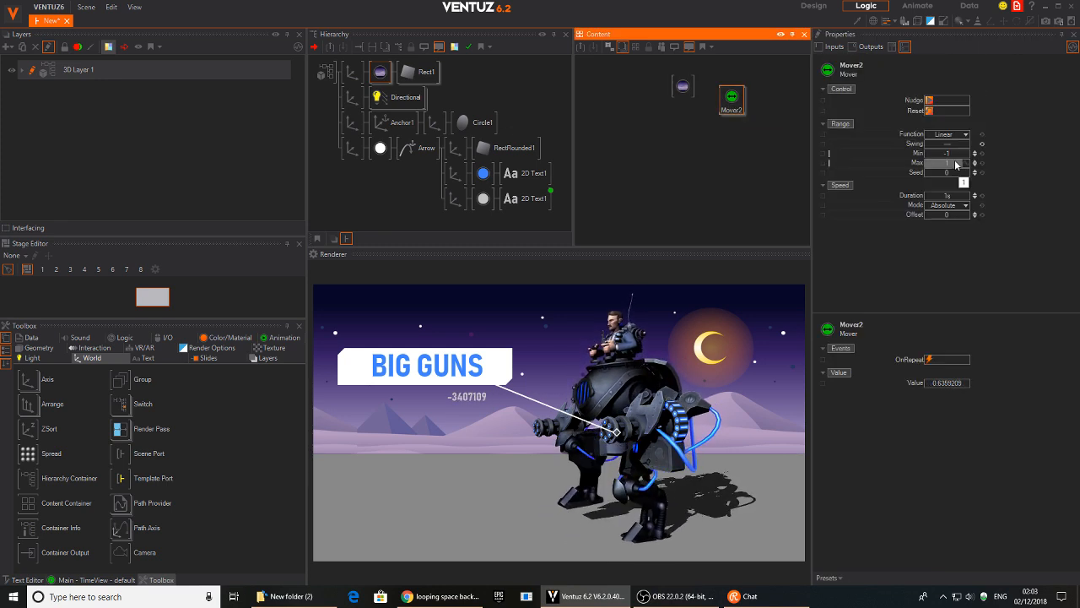
{"action": "left_click", "coordinate": [948, 152]}
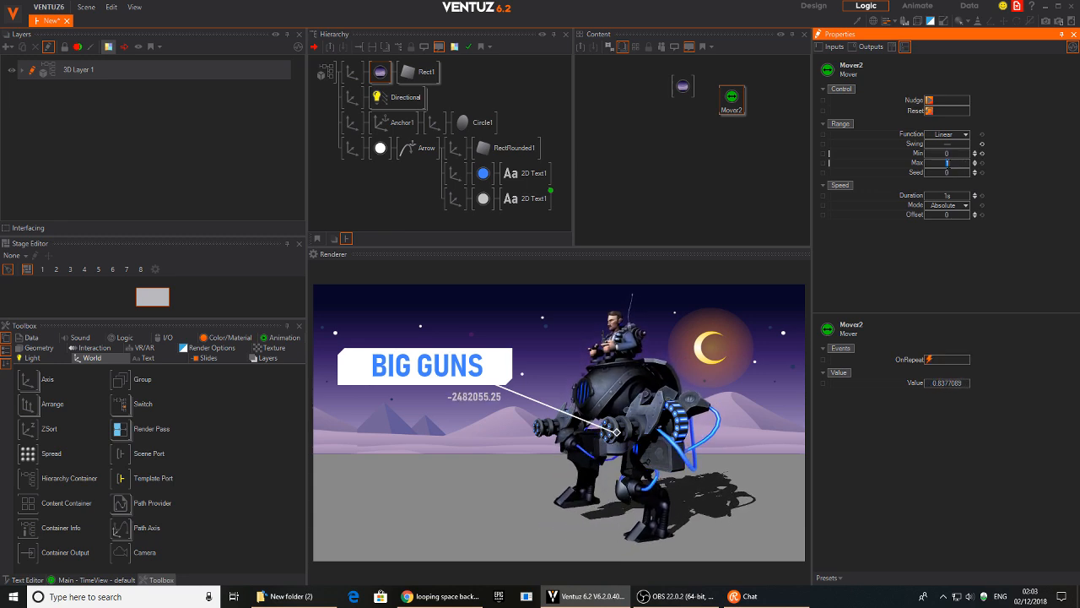
- Bind the backdrop texture's PositionX to the Mover and check the Mover's range
{"action": "left_click", "coordinate": [683, 87]}
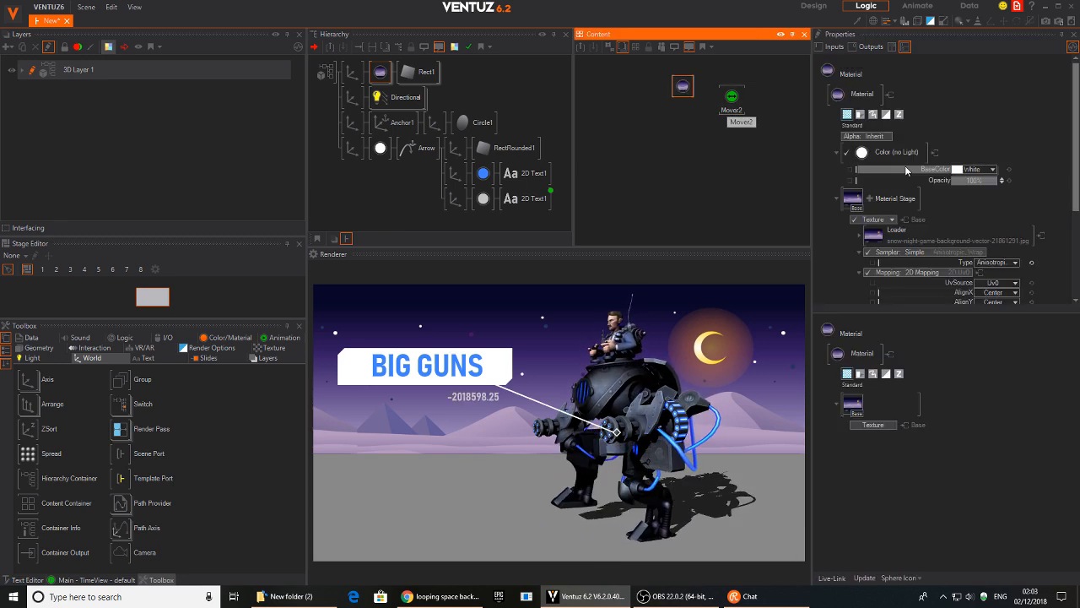
{"action": "scroll", "coordinate": [964, 283], "scroll_direction": "down", "scroll_amount": 3}
{"action": "left_click_drag", "start_coordinate": [959, 221], "coordinate": [731, 100]}
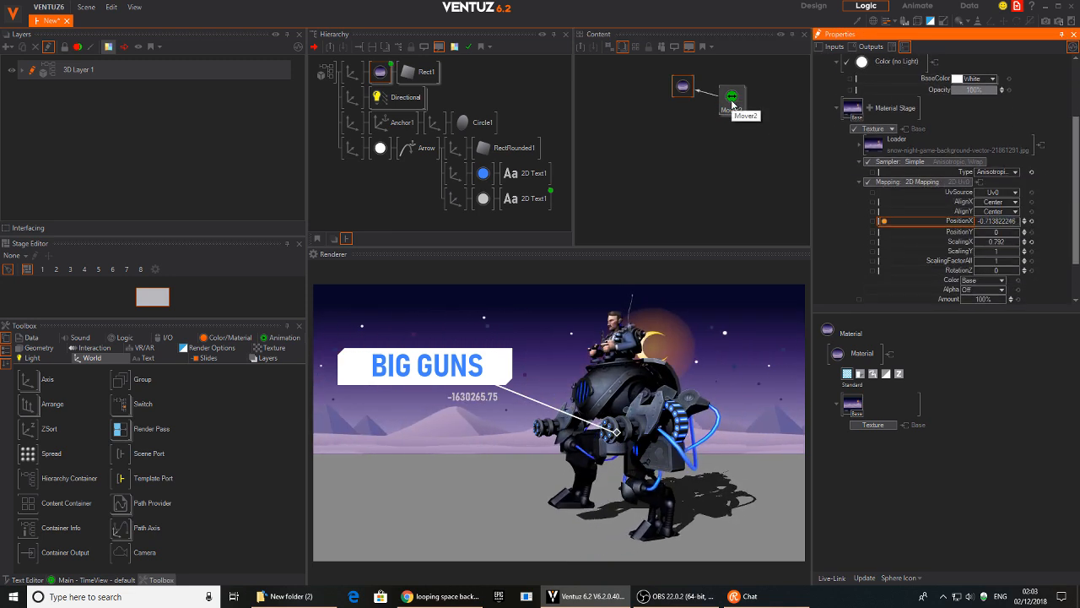
{"action": "left_click", "coordinate": [732, 97]}
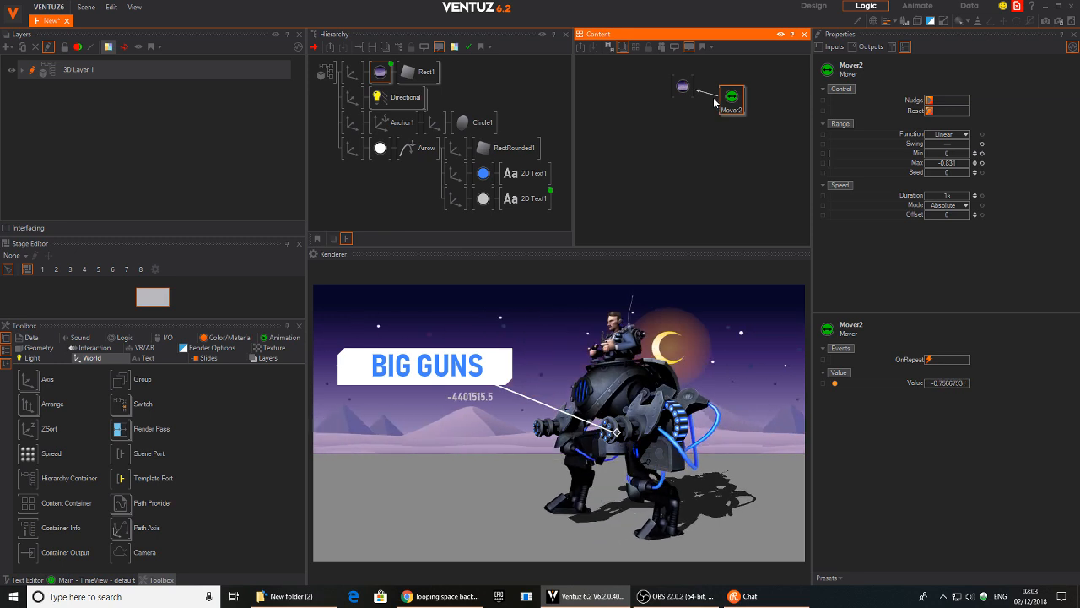
- Unbind and reset the backdrop's PositionX, shift it to -0.83, and set the Mover's Max to -0.83
{"action": "left_click", "coordinate": [683, 86]}
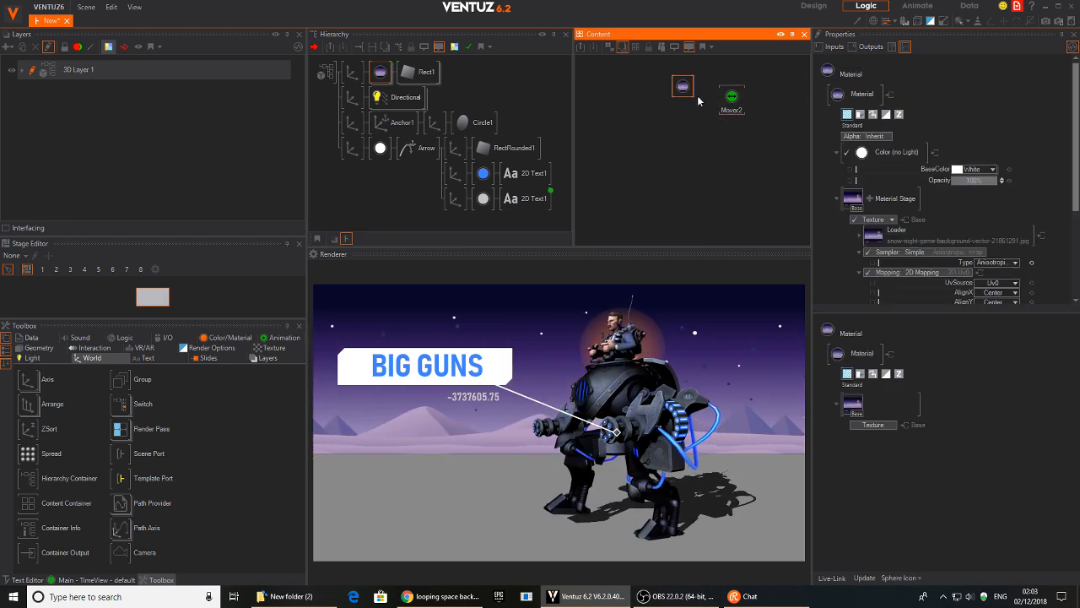
{"action": "scroll", "coordinate": [1038, 239], "scroll_direction": "down", "scroll_amount": 3}
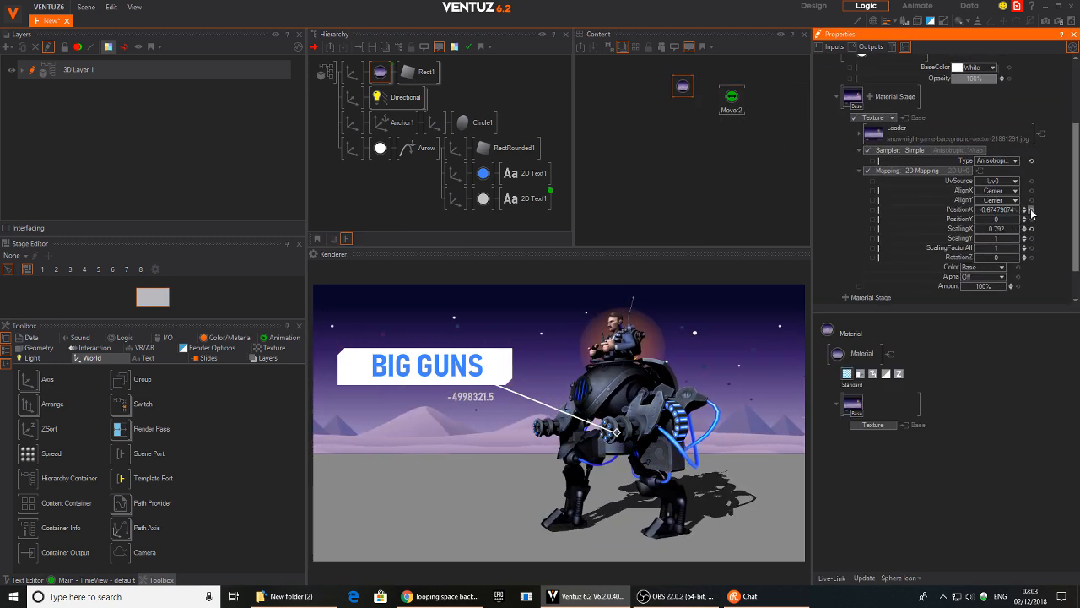
{"action": "left_click", "coordinate": [1030, 211]}
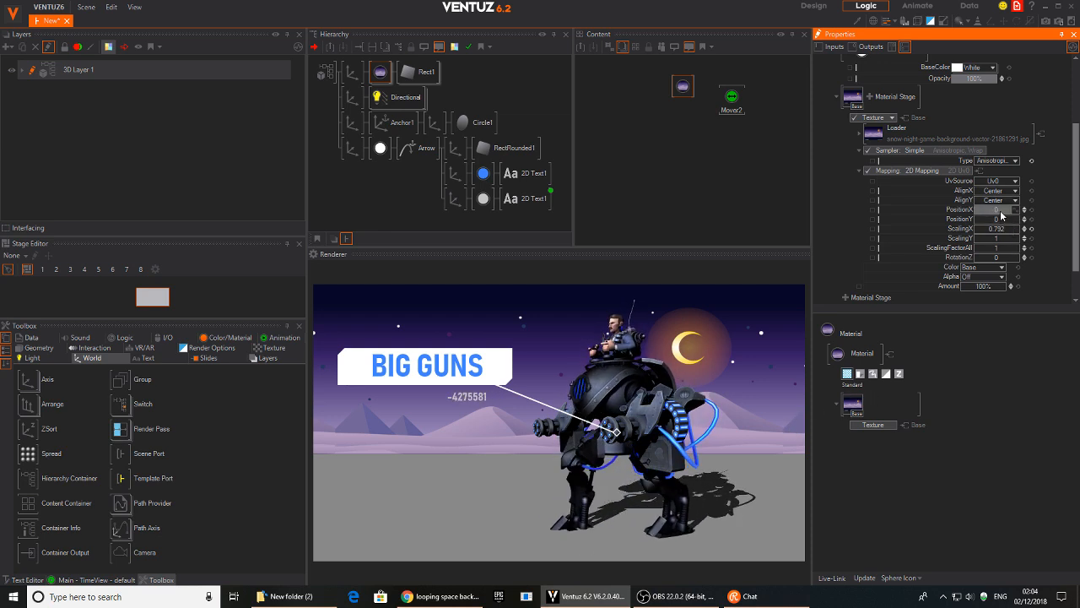
{"action": "left_click_drag", "start_coordinate": [994, 211], "coordinate": [974, 206]}
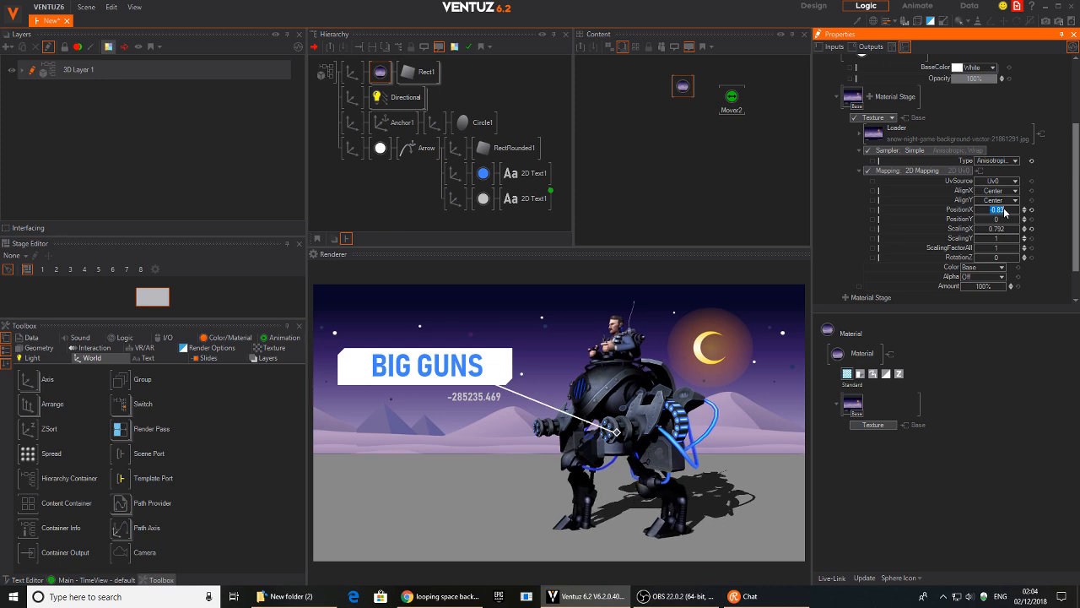
{"action": "left_click", "coordinate": [731, 103]}
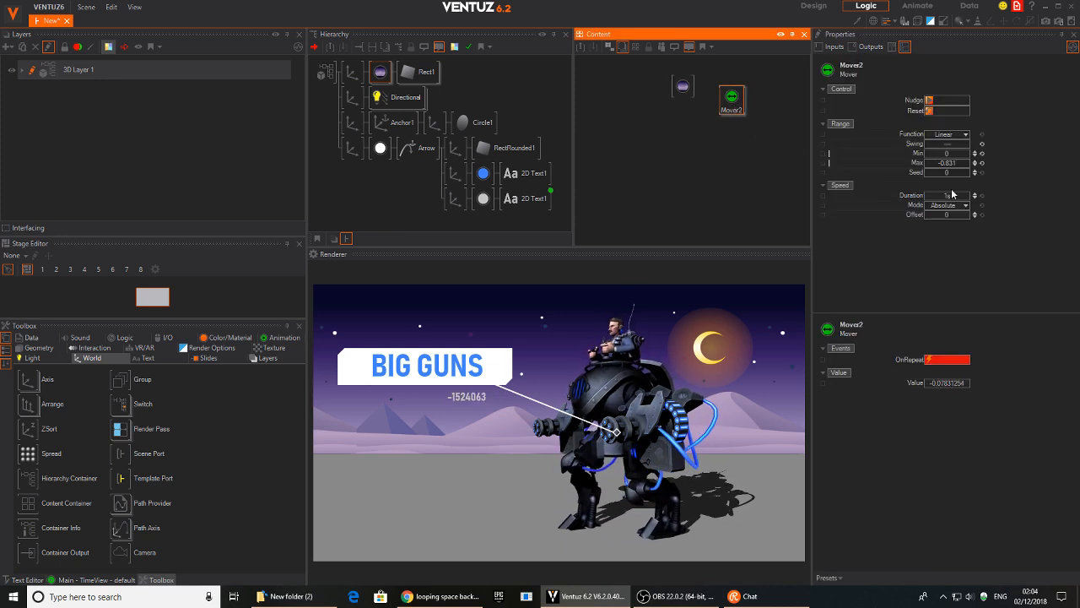
{"action": "left_click", "coordinate": [955, 165]}
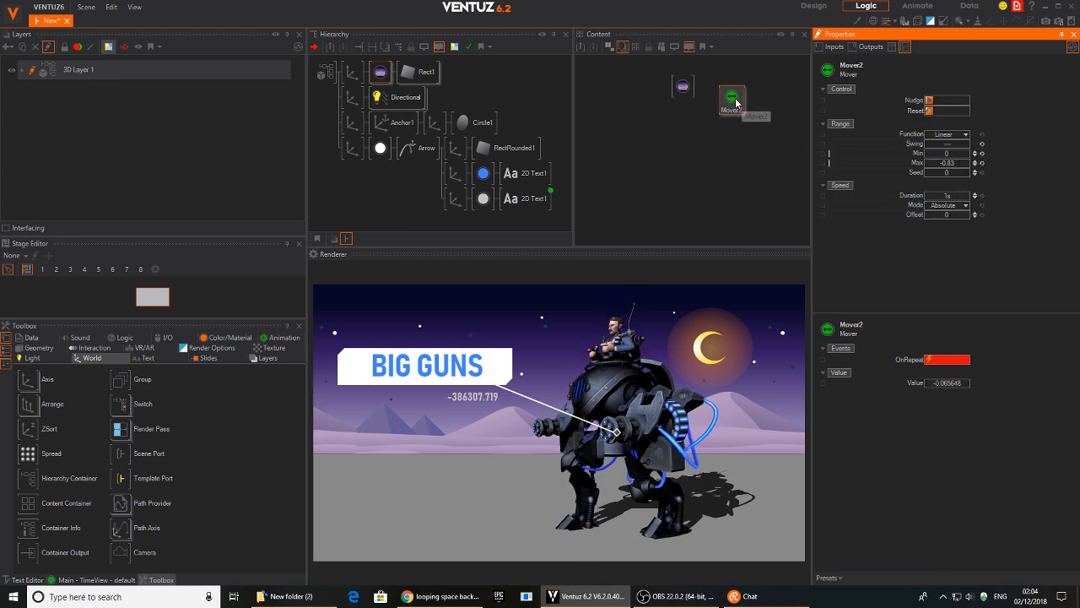
- Find the matching start offset by shifting the backdrop's PositionX to -0.038, and set the Mover's Min to -0.038
{"action": "left_click", "coordinate": [682, 87]}
{"action": "left_click", "coordinate": [1070, 254]}
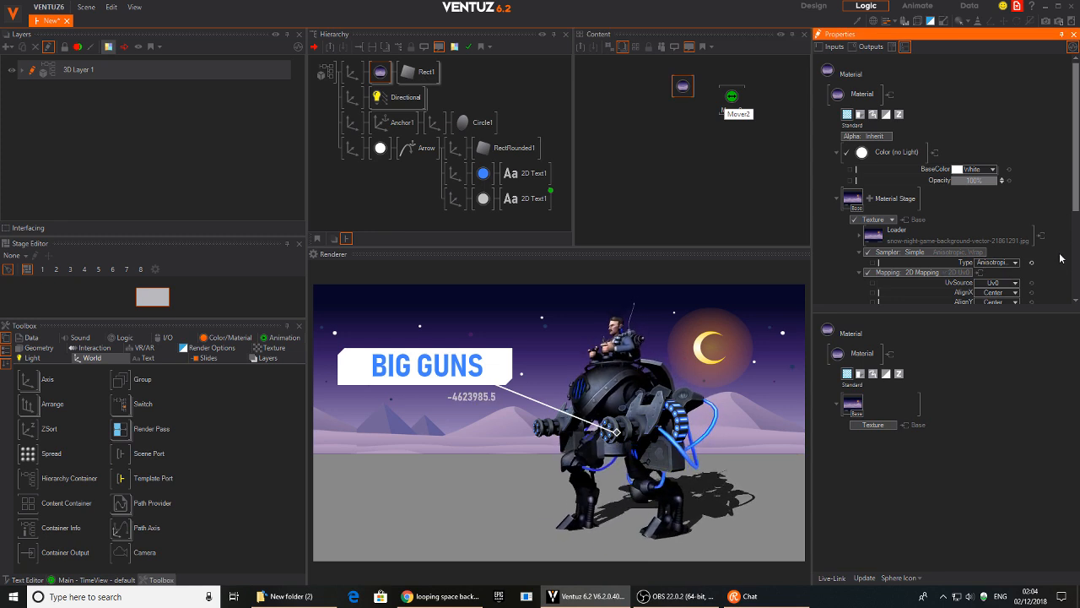
{"action": "scroll", "coordinate": [1054, 220], "scroll_direction": "down", "scroll_amount": 2}
{"action": "left_click", "coordinate": [1031, 242]}
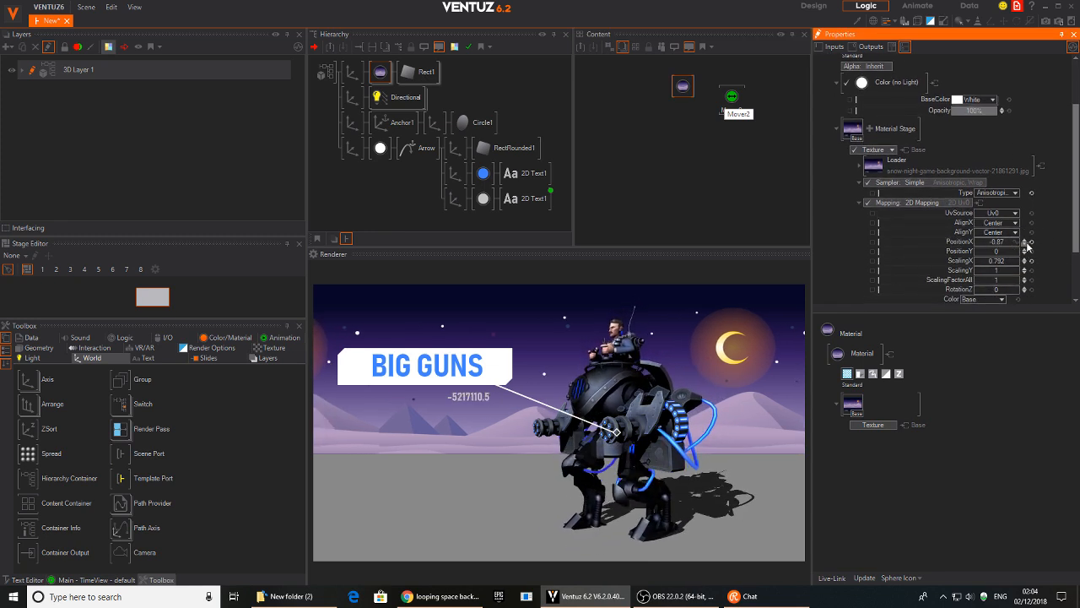
{"action": "left_click_drag", "start_coordinate": [1000, 242], "coordinate": [992, 242]}
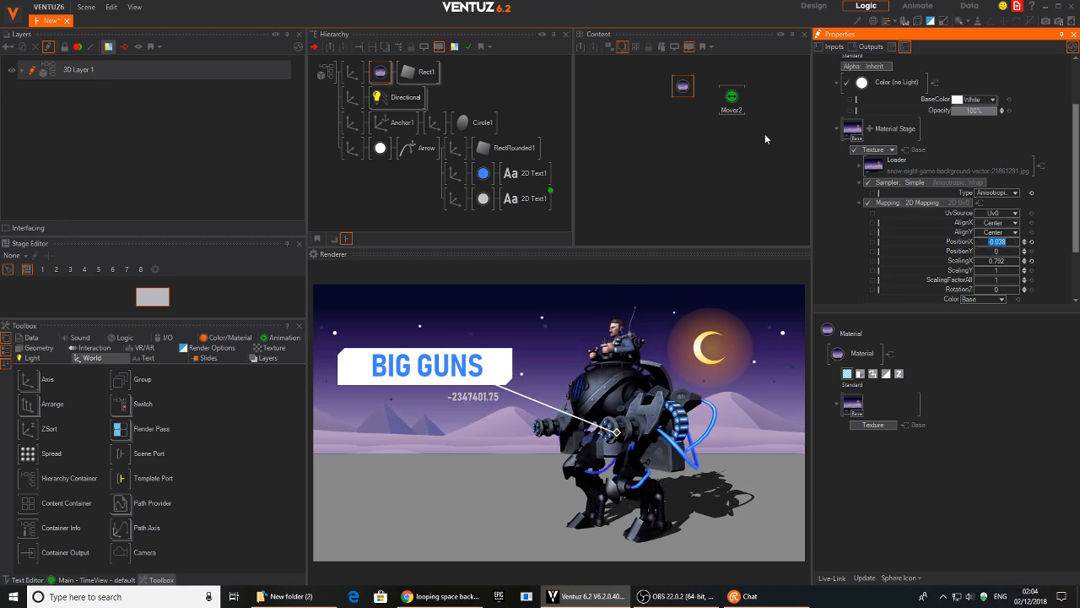
{"action": "left_click", "coordinate": [732, 98]}
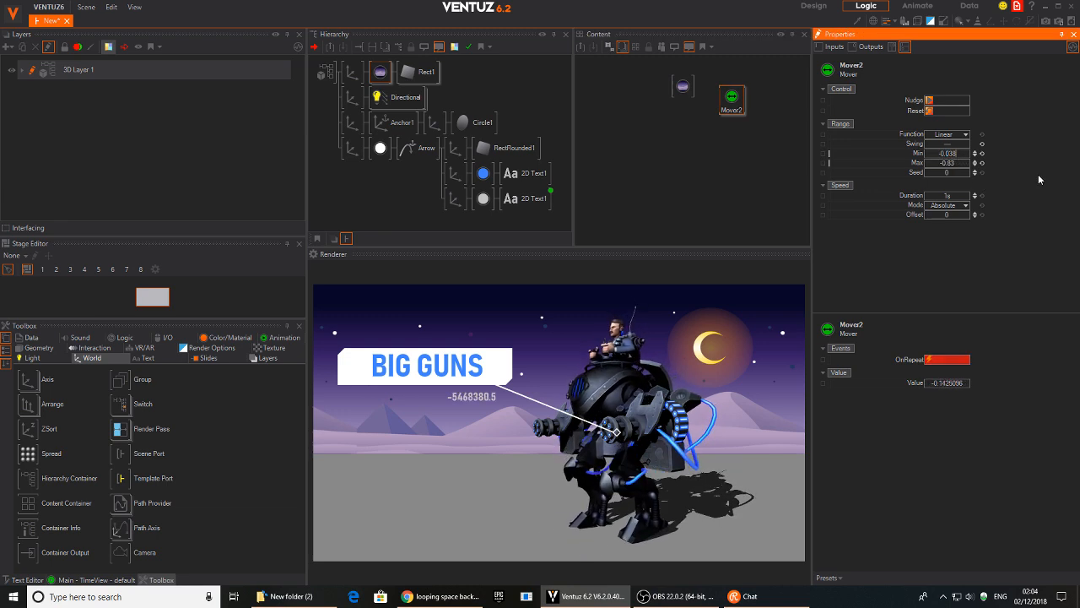
- Rebind the backdrop texture's PositionX to the Mover and set the Mover's Duration to 14.9s
{"action": "left_click", "coordinate": [683, 86]}
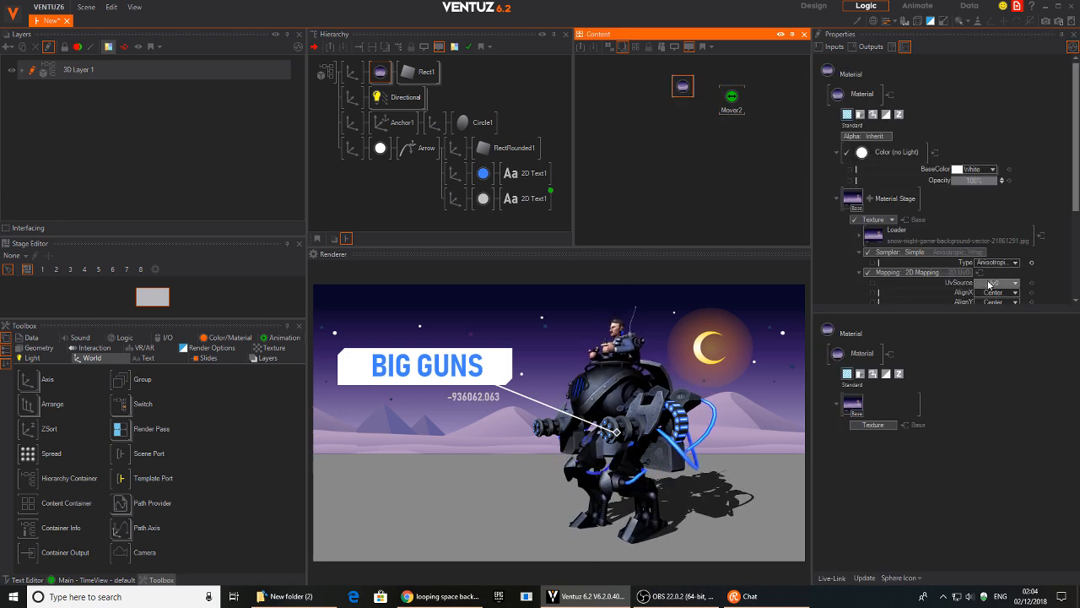
{"action": "scroll", "coordinate": [987, 286], "scroll_direction": "down", "scroll_amount": 3}
{"action": "left_click_drag", "start_coordinate": [958, 237], "coordinate": [730, 97]}
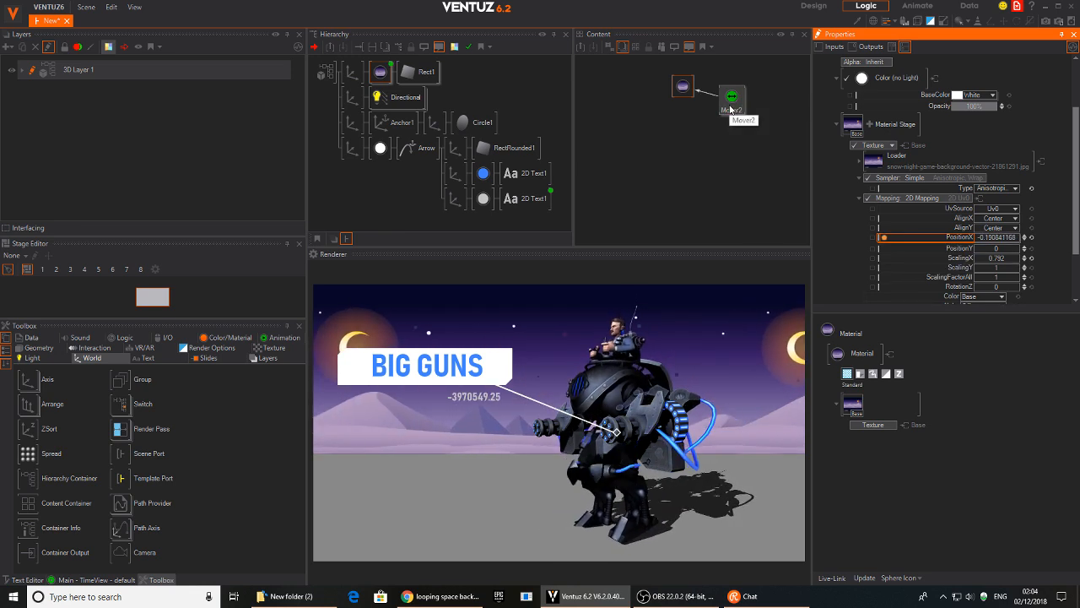
{"action": "left_click", "coordinate": [731, 102]}
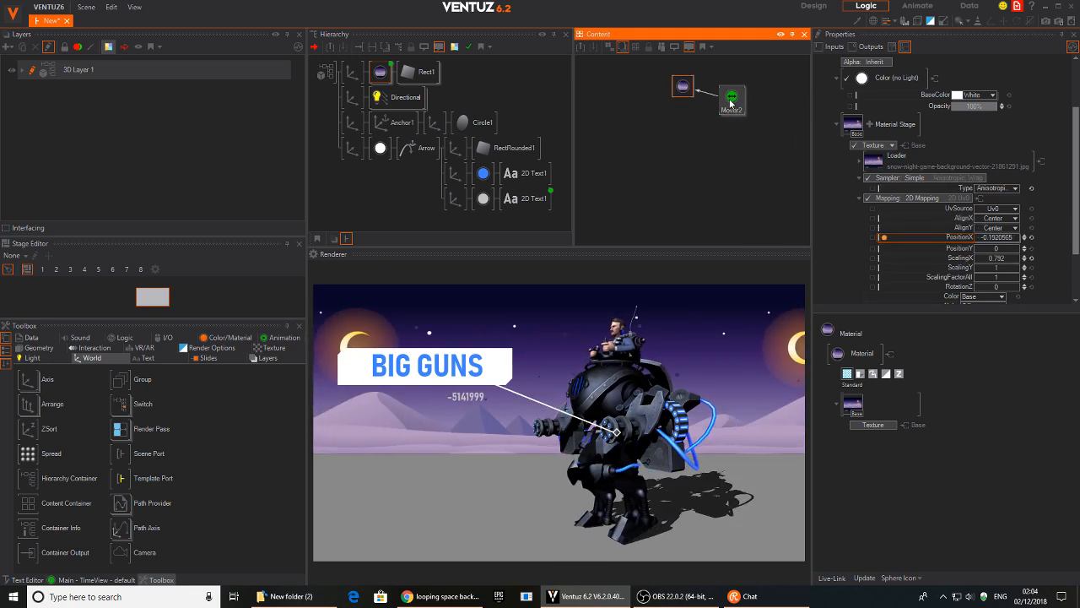
{"action": "mouse_move", "coordinate": [964, 196]}
{"action": "left_mouse_down"}
{"action": "mouse_move", "coordinate": [953, 197]}
{"action": "mouse_move", "coordinate": [965, 198]}
{"action": "left_mouse_up"}
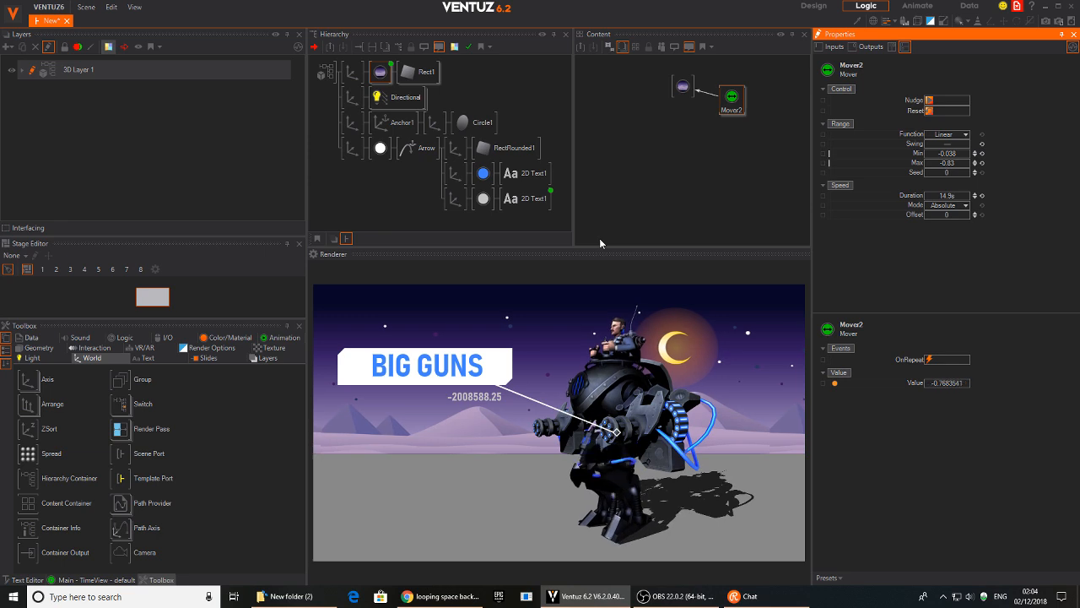
- Lower the "BIG GUNS" callout by setting the Y position of the Arrow's parent axis to -3.61
{"action": "left_click", "coordinate": [418, 157]}
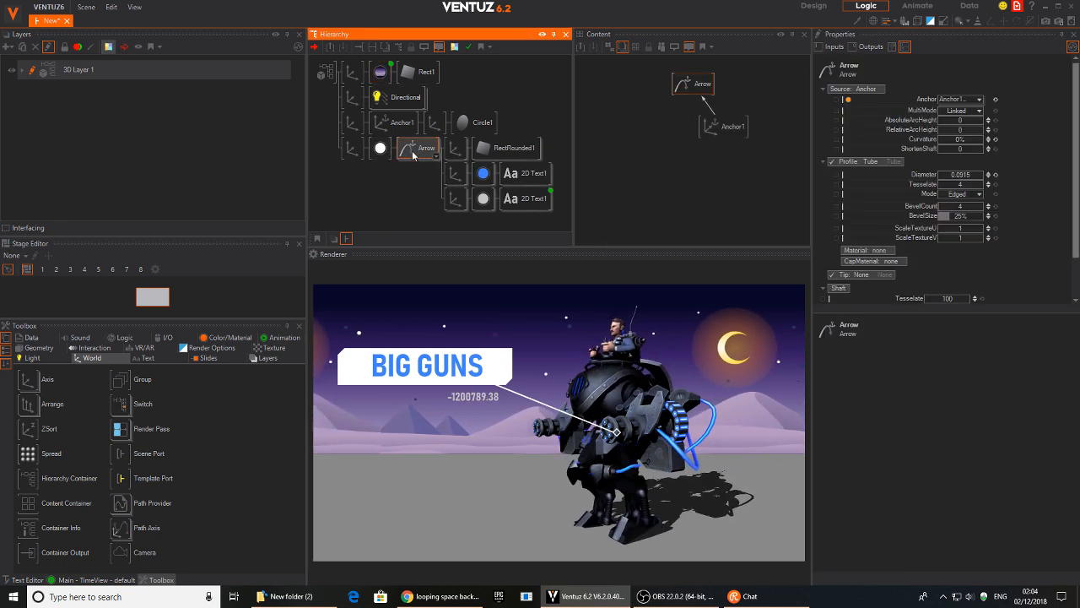
{"action": "left_click", "coordinate": [355, 147]}
{"action": "mouse_move", "coordinate": [951, 109]}
{"action": "left_mouse_down"}
{"action": "mouse_move", "coordinate": [925, 106]}
{"action": "mouse_move", "coordinate": [952, 108]}
{"action": "left_mouse_up"}
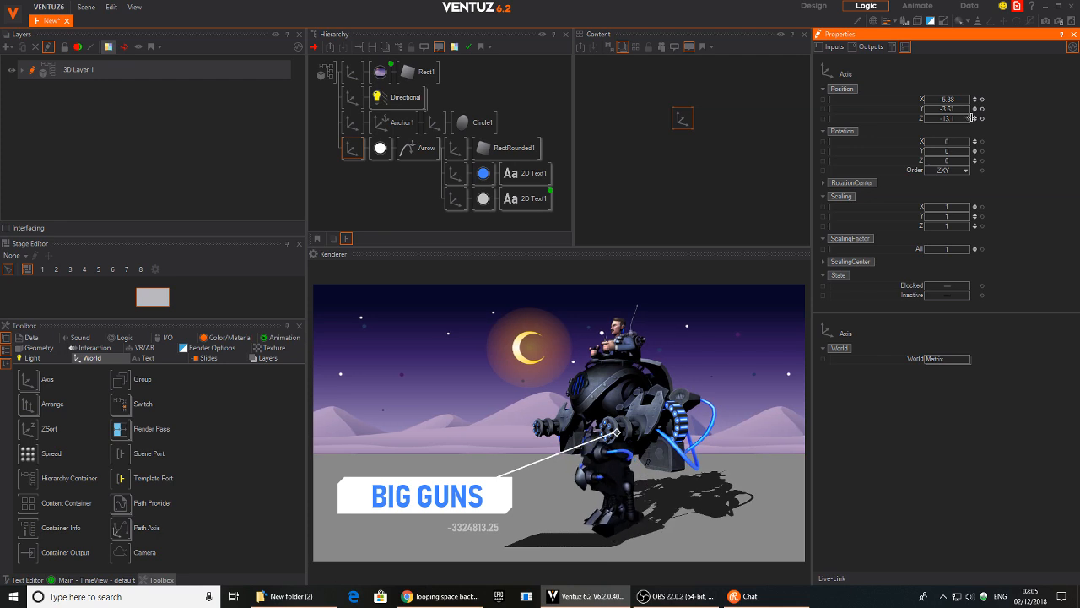
- Switch to Chrome and search Google Images for "cartoon grass"
{"action": "left_click", "coordinate": [449, 596]}
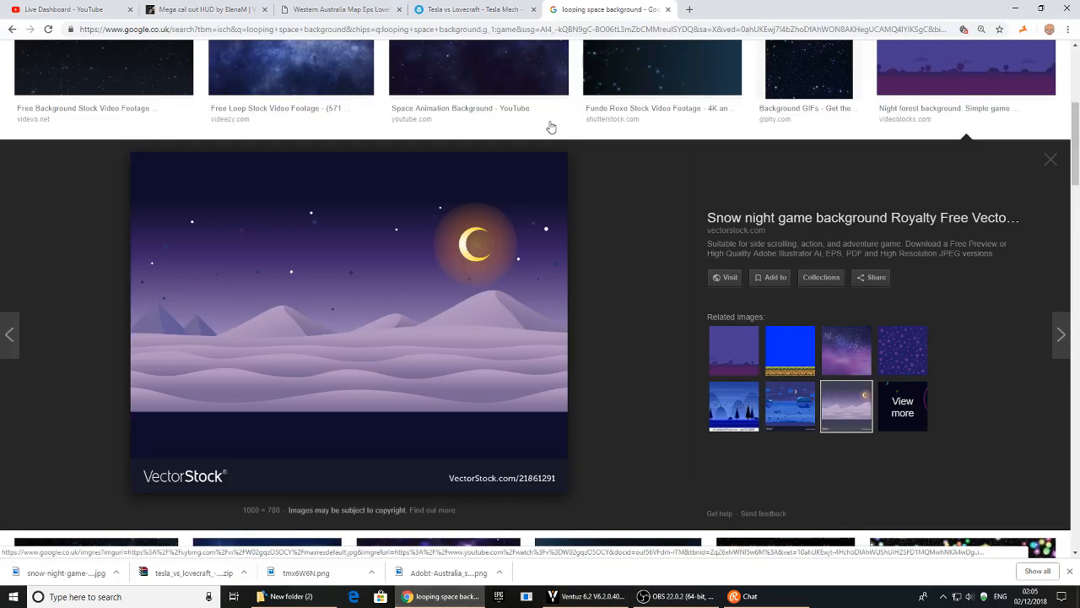
{"action": "left_click", "coordinate": [326, 30]}
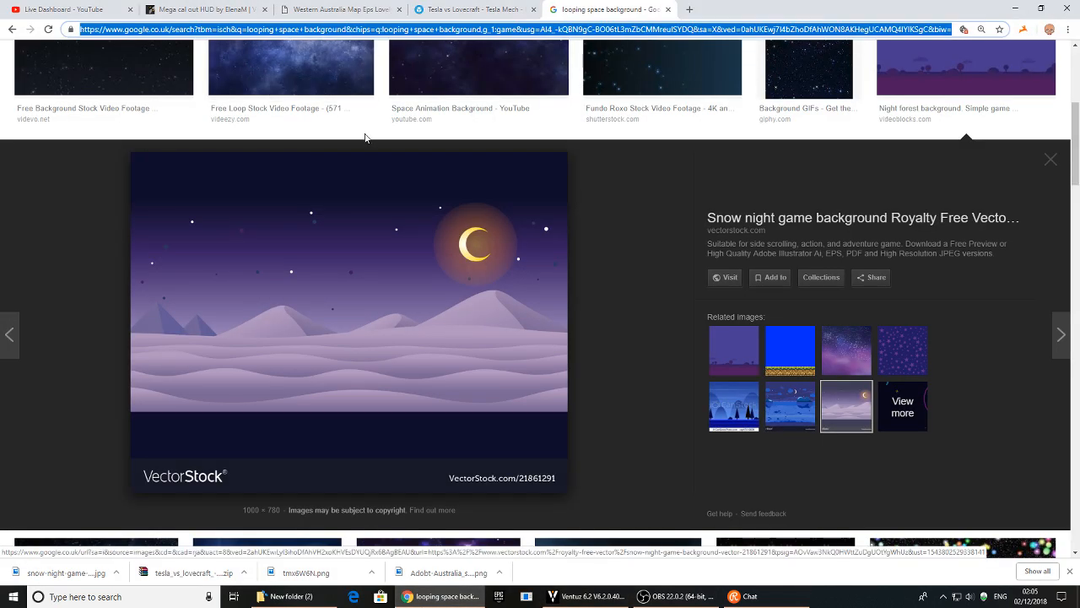
{"action": "type", "text": "cartoo"}
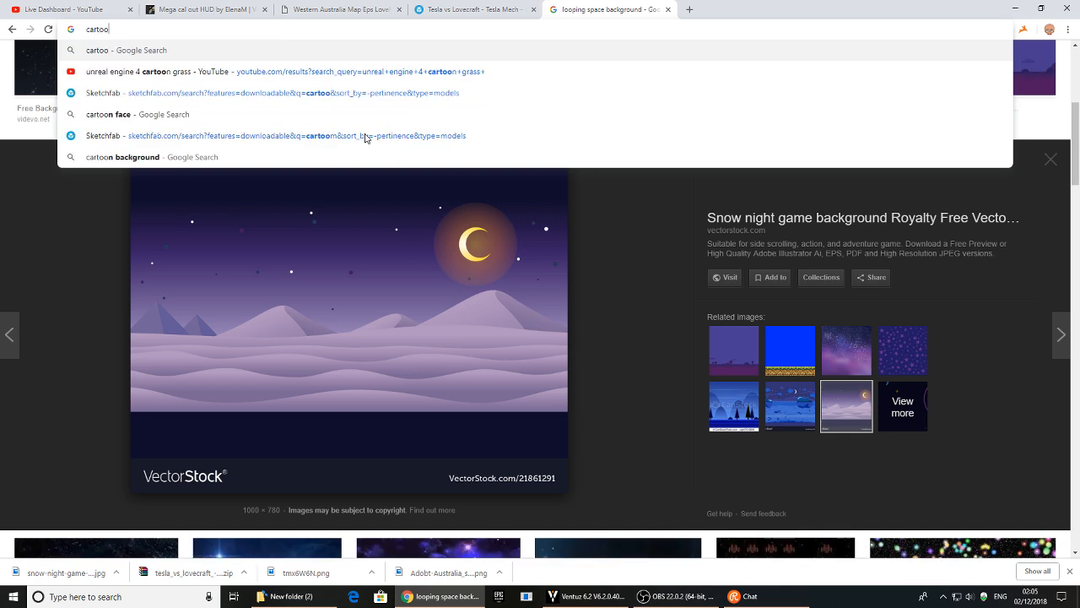
{"action": "type", "text": "n grass"}
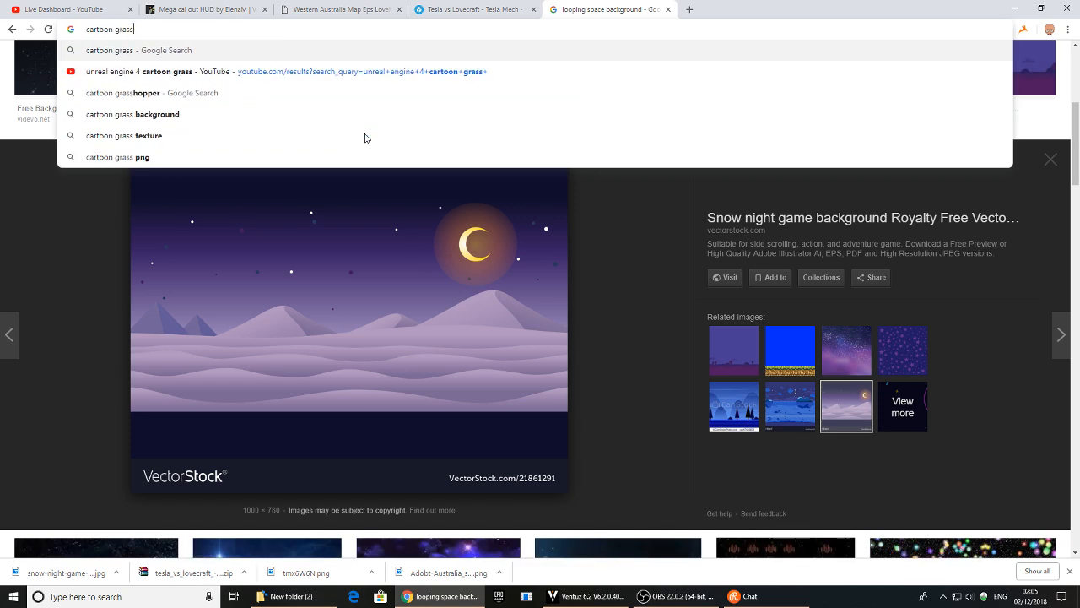
{"action": "key", "text": "Return"}
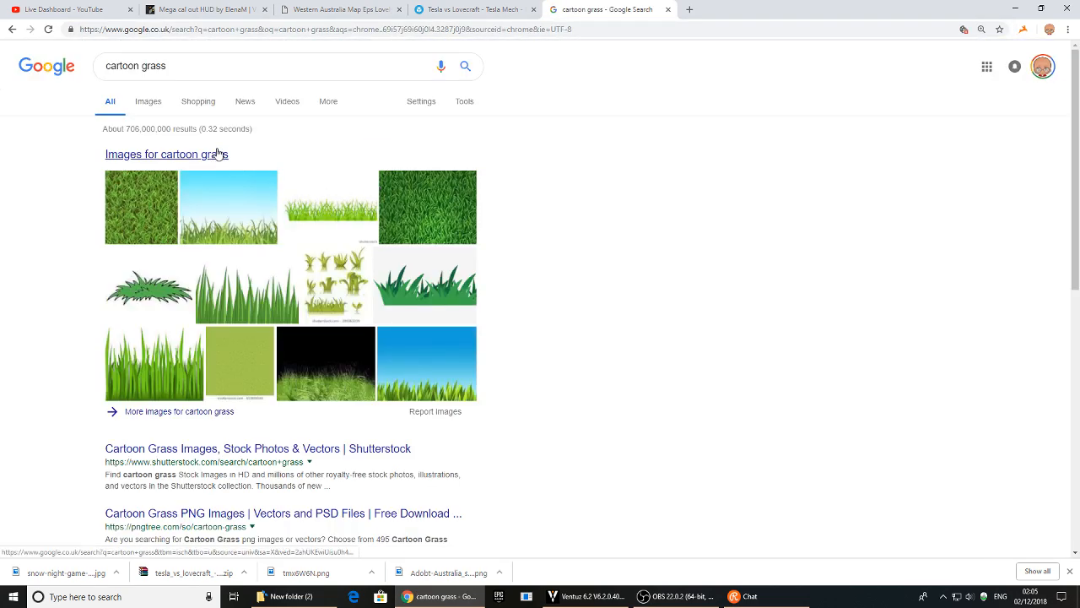
{"action": "left_click", "coordinate": [157, 106]}
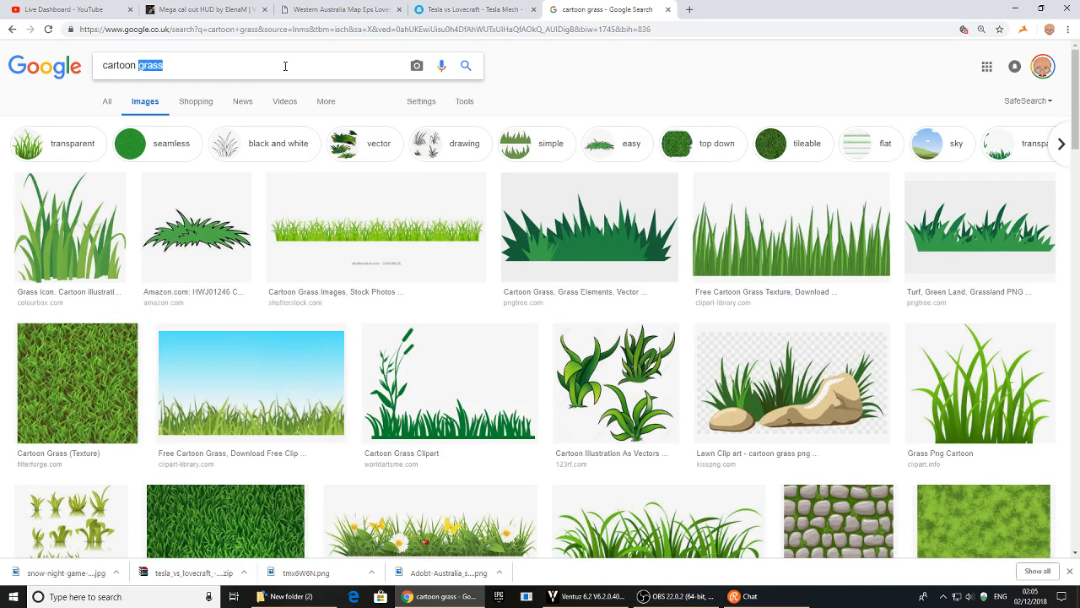
- Search Google Images for "cartoon sand" instead and browse the results for a ground texture
{"action": "type", "text": "sand"}
{"action": "key", "text": "Return"}
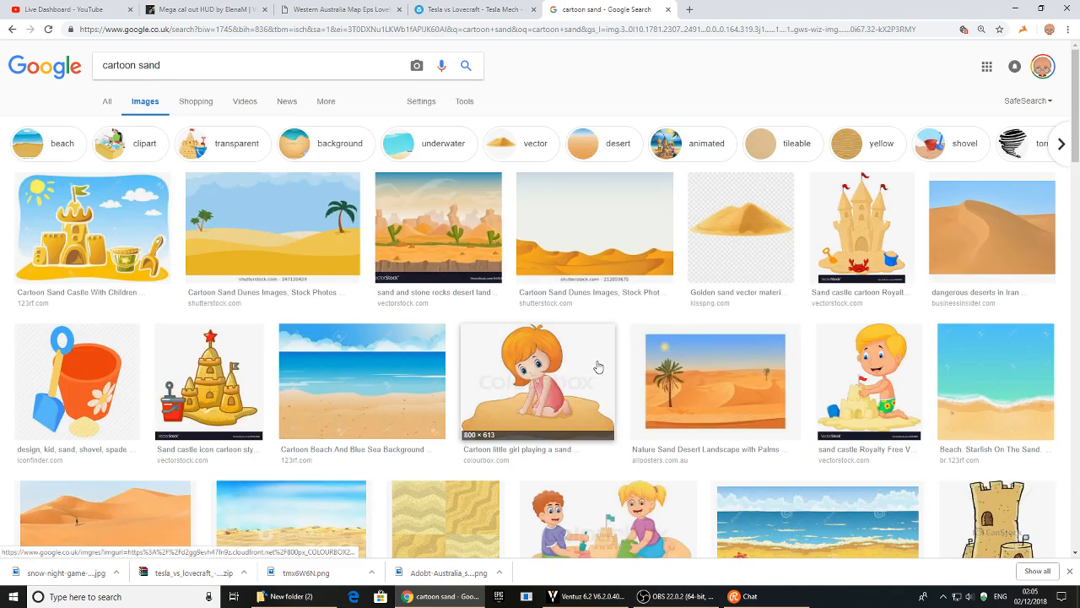
{"action": "scroll", "coordinate": [560, 400], "scroll_direction": "down", "scroll_amount": 3}
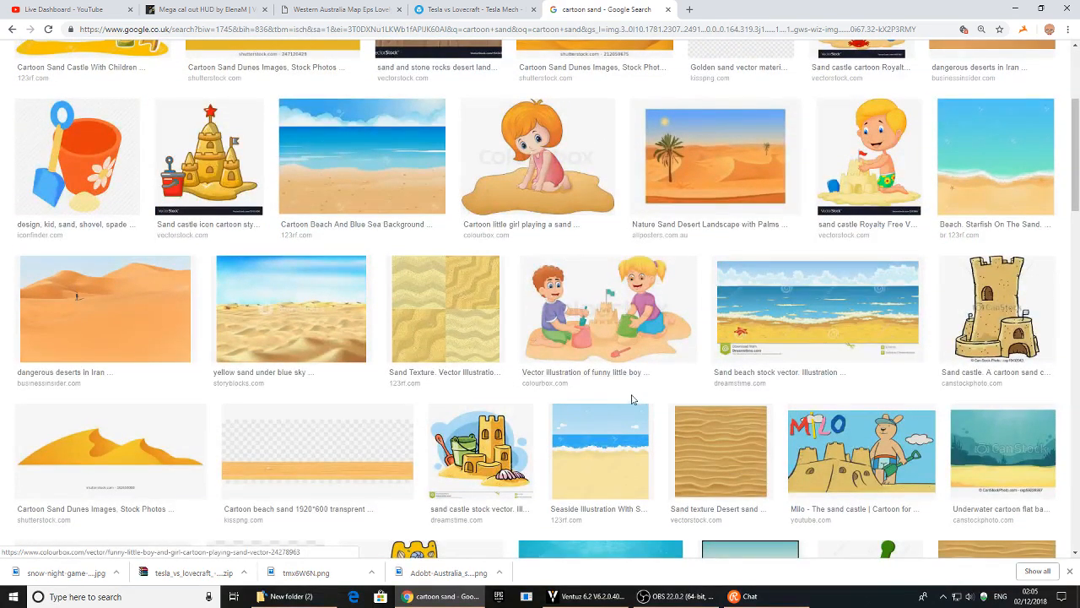
- Save the graphicriver desert sand dunes texture image from the search results to the Desktop as pv_590.jpg
{"action": "scroll", "coordinate": [591, 397], "scroll_direction": "down", "scroll_amount": 3}
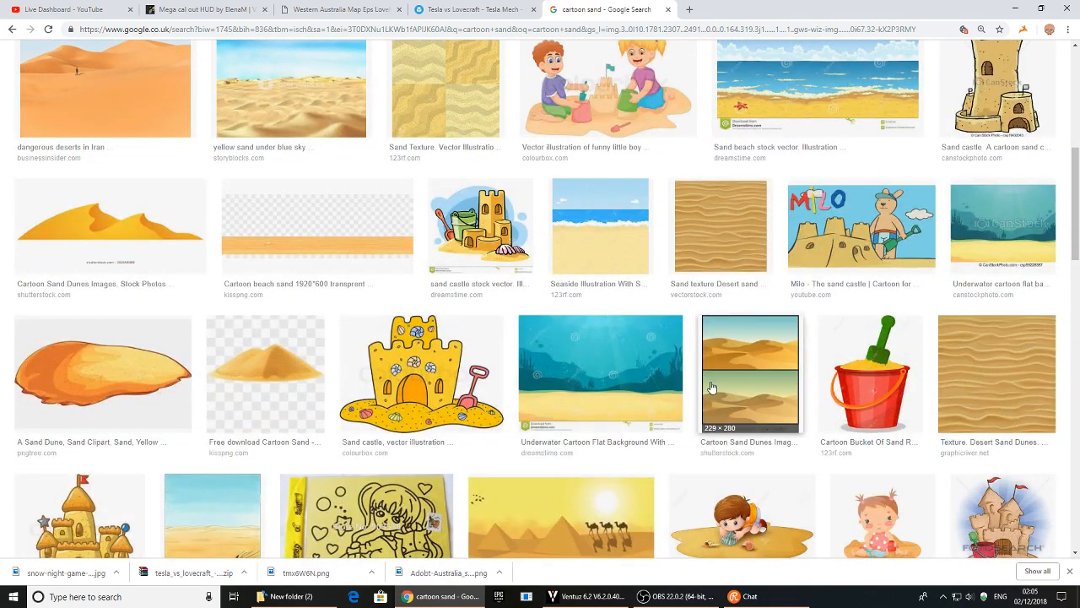
{"action": "left_click", "coordinate": [987, 350]}
{"action": "right_click", "coordinate": [427, 280]}
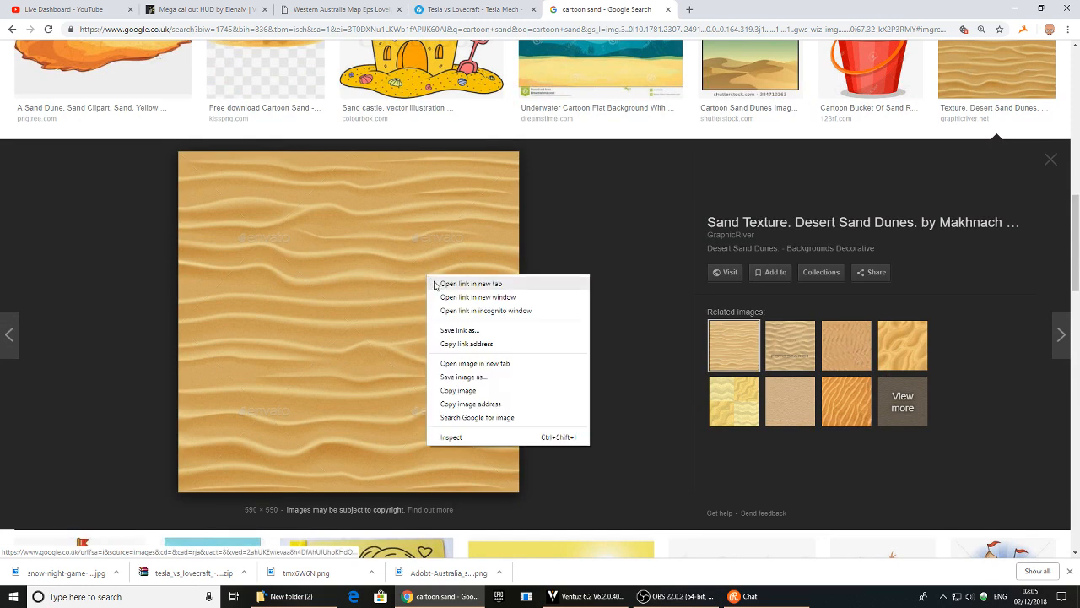
{"action": "left_click", "coordinate": [489, 378]}
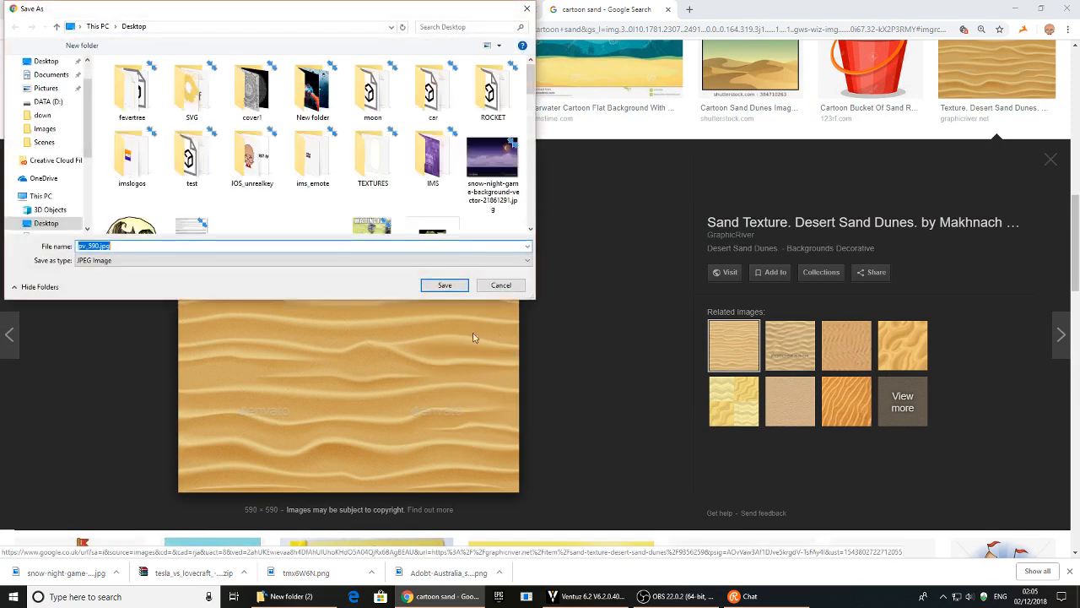
{"action": "left_click", "coordinate": [445, 285]}
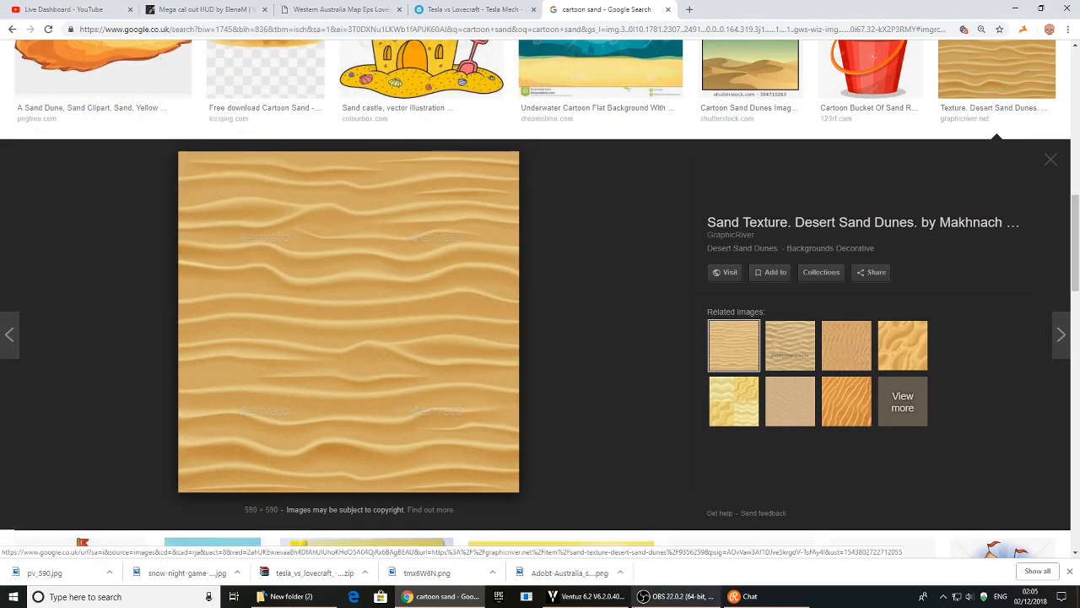
- Switch to Ventuz, insert a Color Solid material before the ground rectangle Rect2, and set its colour mode to Base Color
{"action": "left_click", "coordinate": [589, 596]}
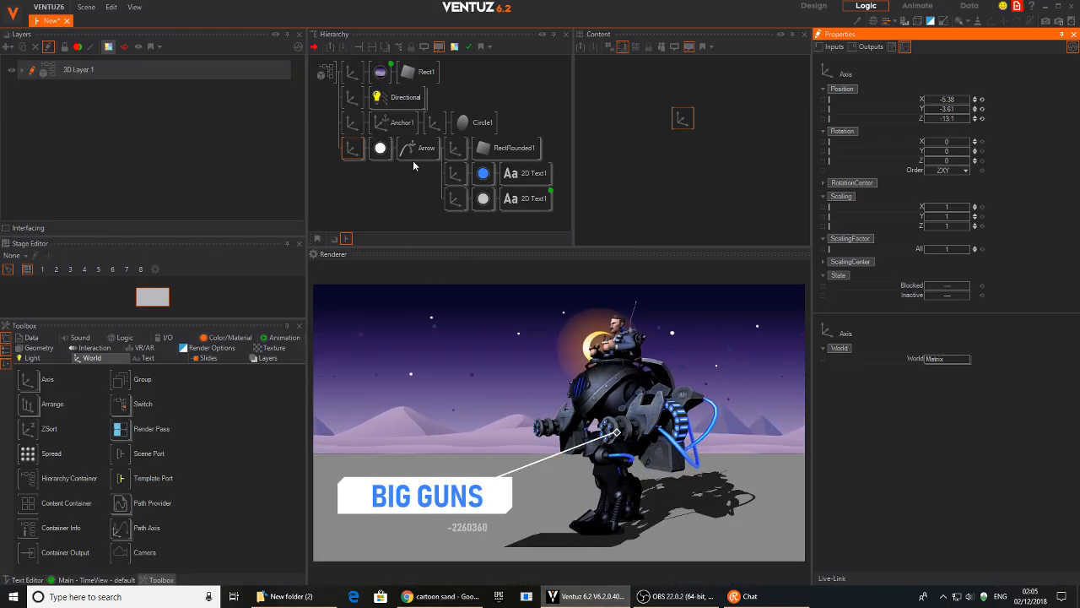
{"action": "left_click", "coordinate": [466, 86]}
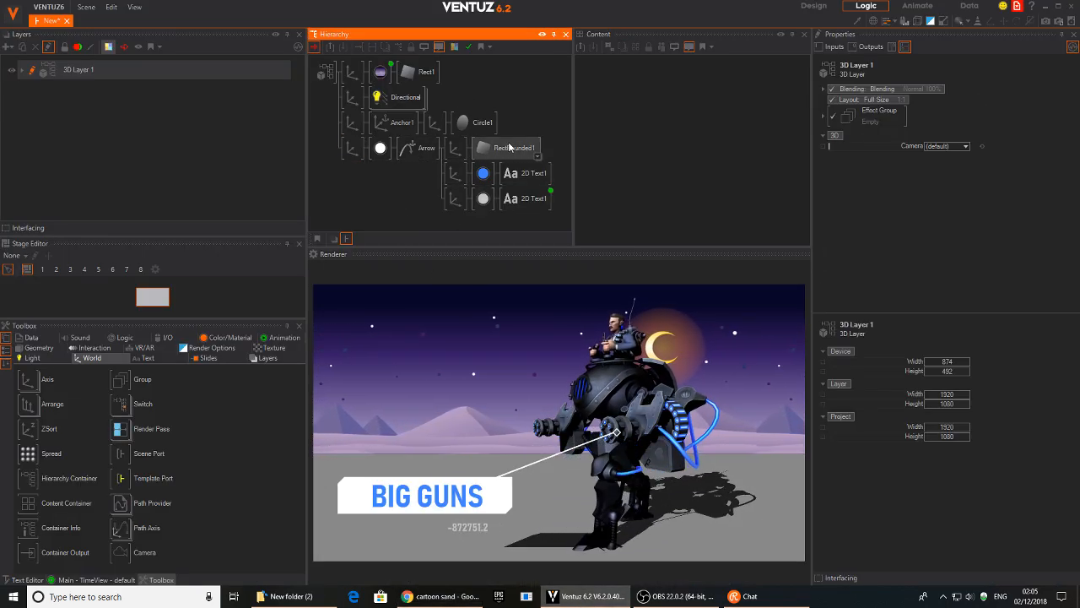
{"action": "double_click", "coordinate": [384, 99]}
{"action": "key", "text": "Tab"}
{"action": "type", "text": "c"}
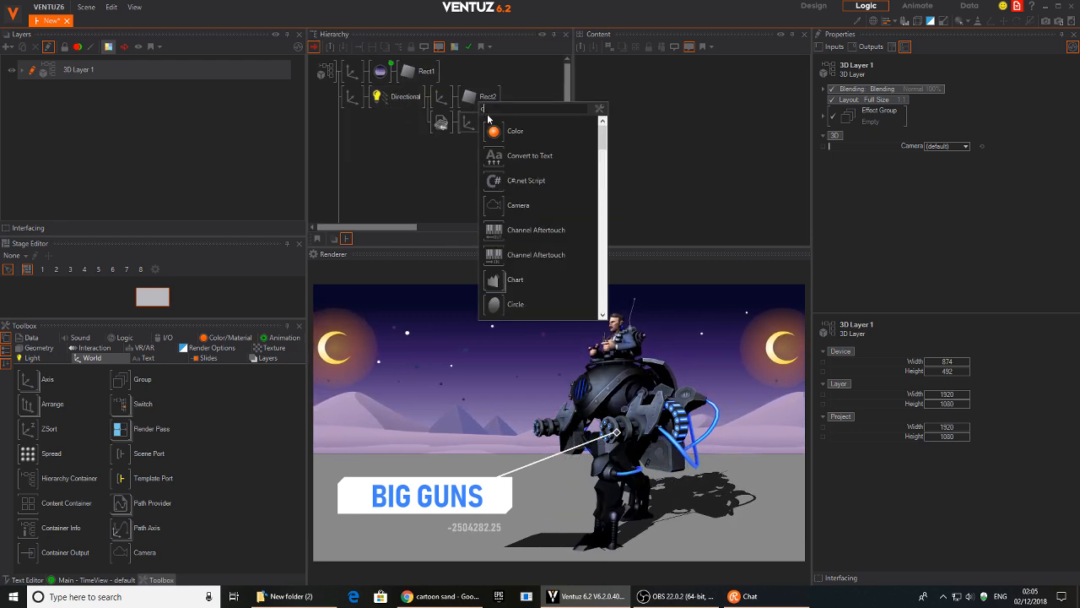
{"action": "type", "text": "ol"}
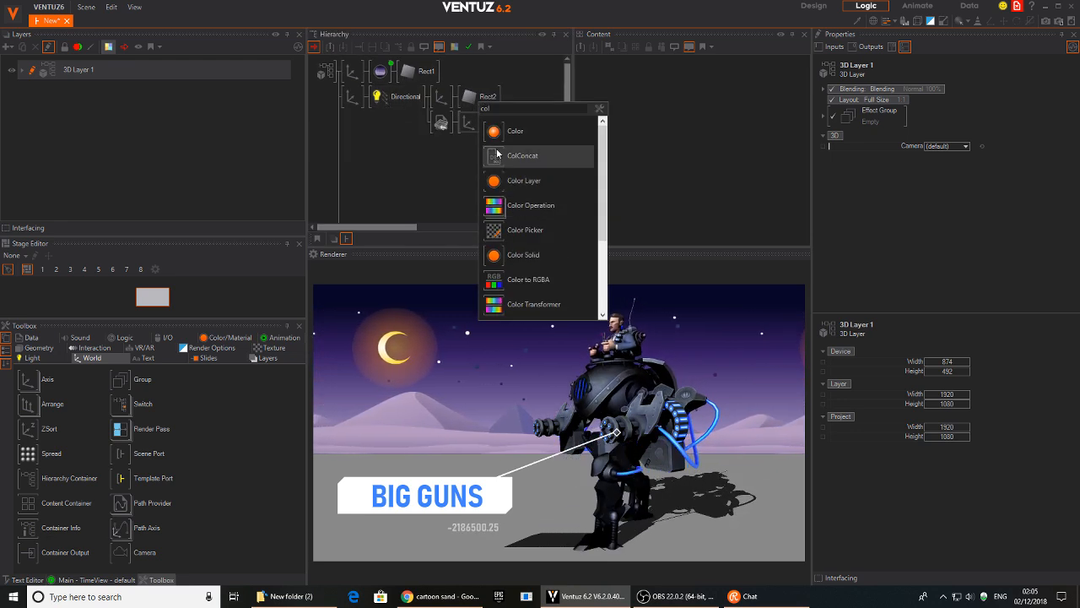
{"action": "left_click_drag", "start_coordinate": [494, 253], "coordinate": [460, 99]}
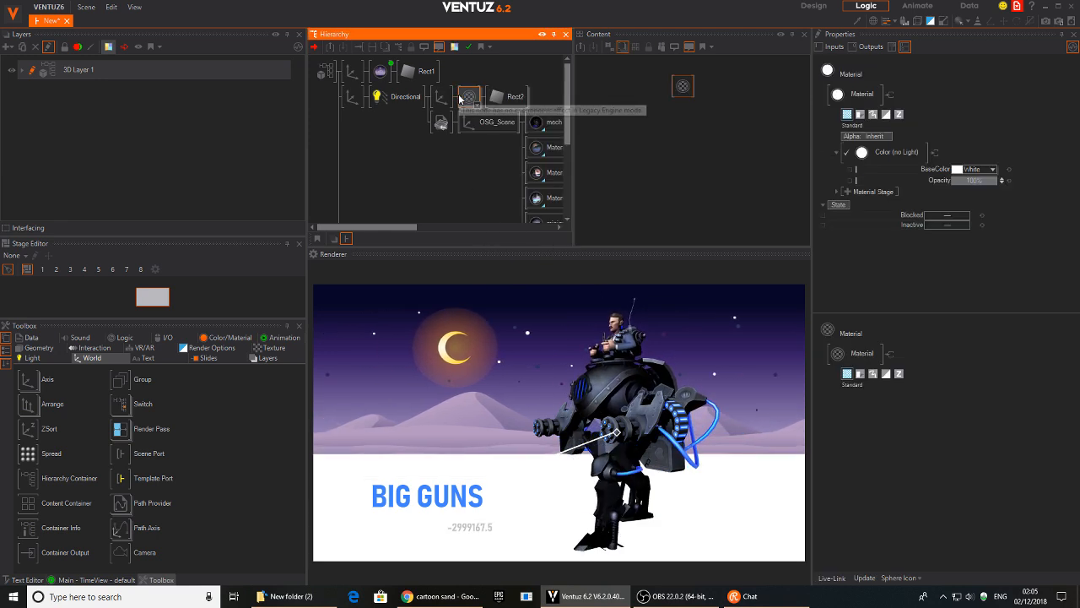
{"action": "left_click", "coordinate": [893, 153]}
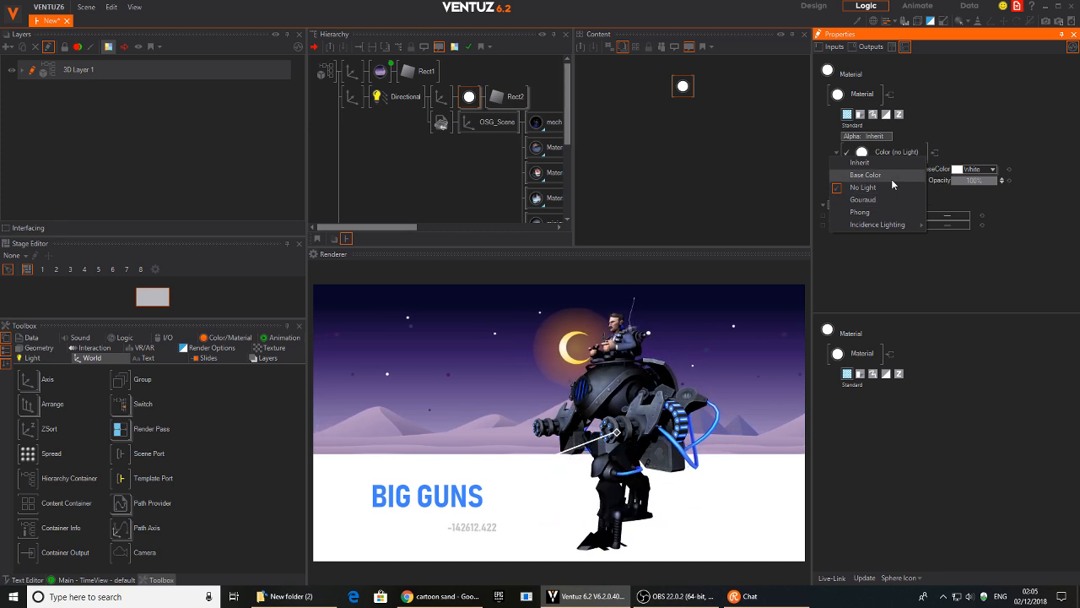
{"action": "left_click", "coordinate": [891, 176]}
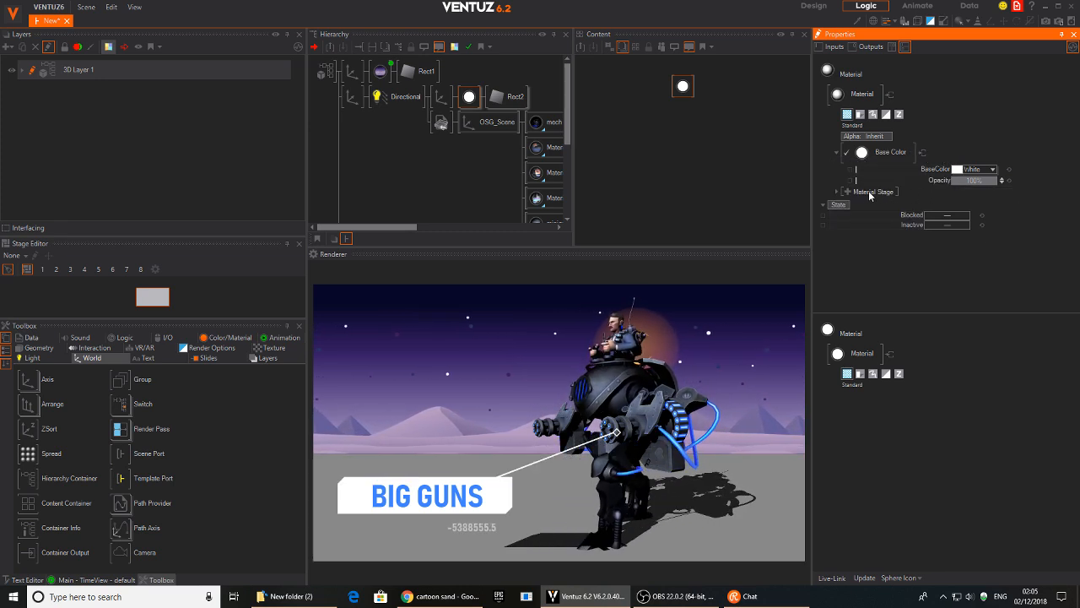
- Add a Base texture stage to the ground material and load pv_590.jpg from the Desktop into it
{"action": "left_click", "coordinate": [848, 190]}
{"action": "mouse_move", "coordinate": [894, 193]}
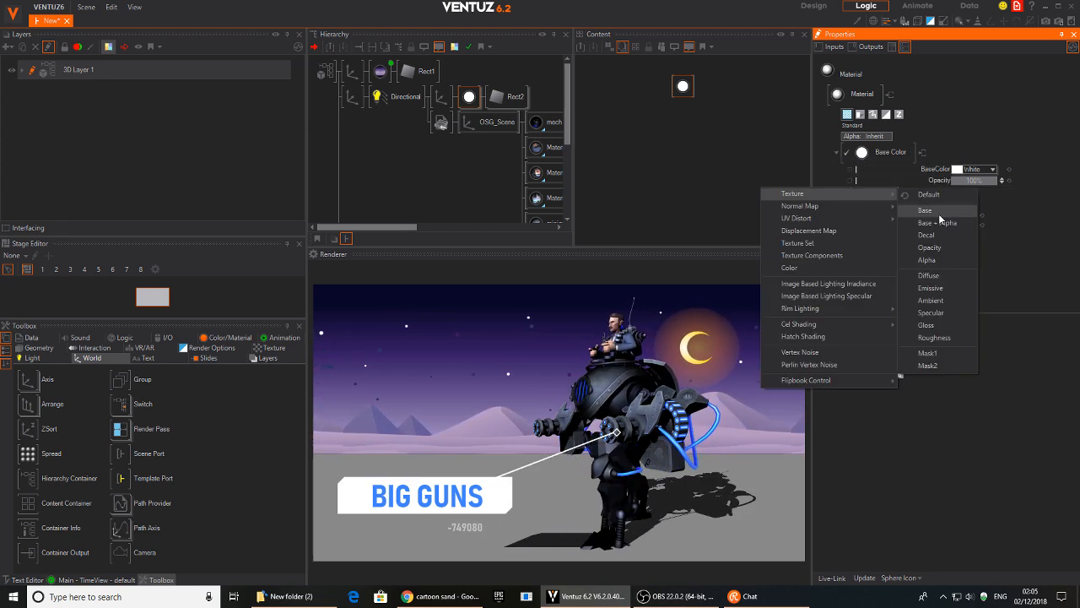
{"action": "left_click", "coordinate": [941, 214]}
{"action": "left_click", "coordinate": [874, 235]}
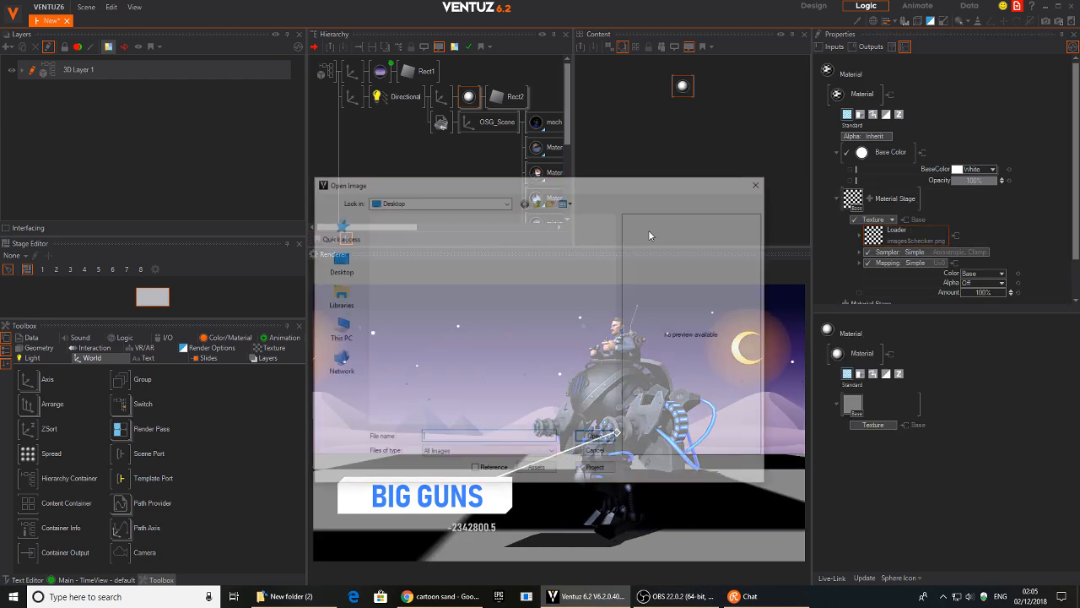
{"action": "left_click_drag", "start_coordinate": [614, 227], "coordinate": [621, 378]}
{"action": "left_click", "coordinate": [455, 288]}
{"action": "left_click", "coordinate": [596, 439]}
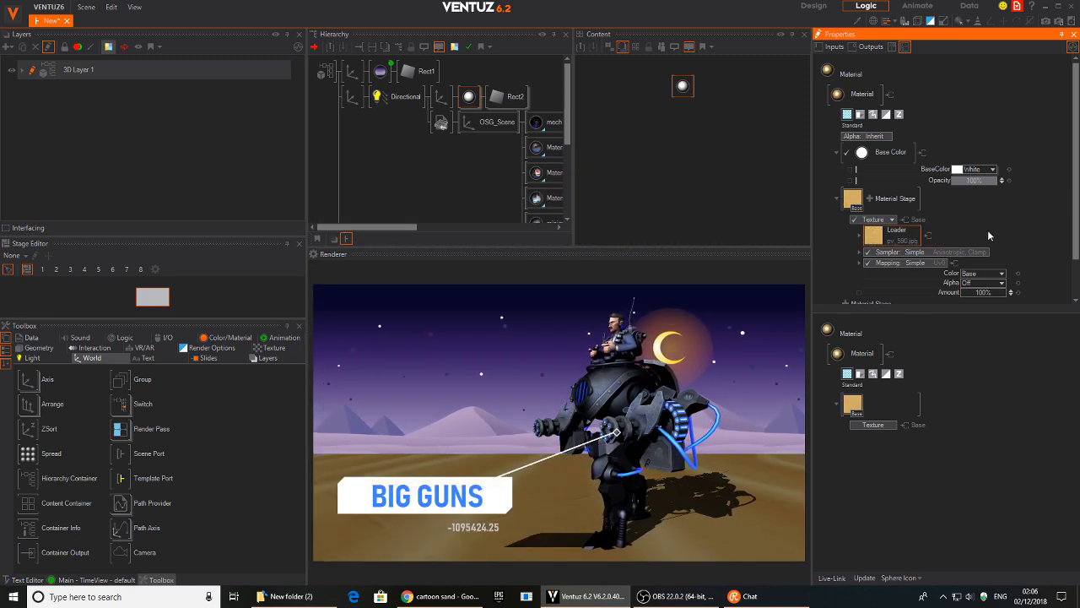
- Set the sand texture's sampler to Simple Wrap and its mapping to 2D Mapping with UV0
{"action": "scroll", "coordinate": [987, 241], "scroll_direction": "down", "scroll_amount": 2}
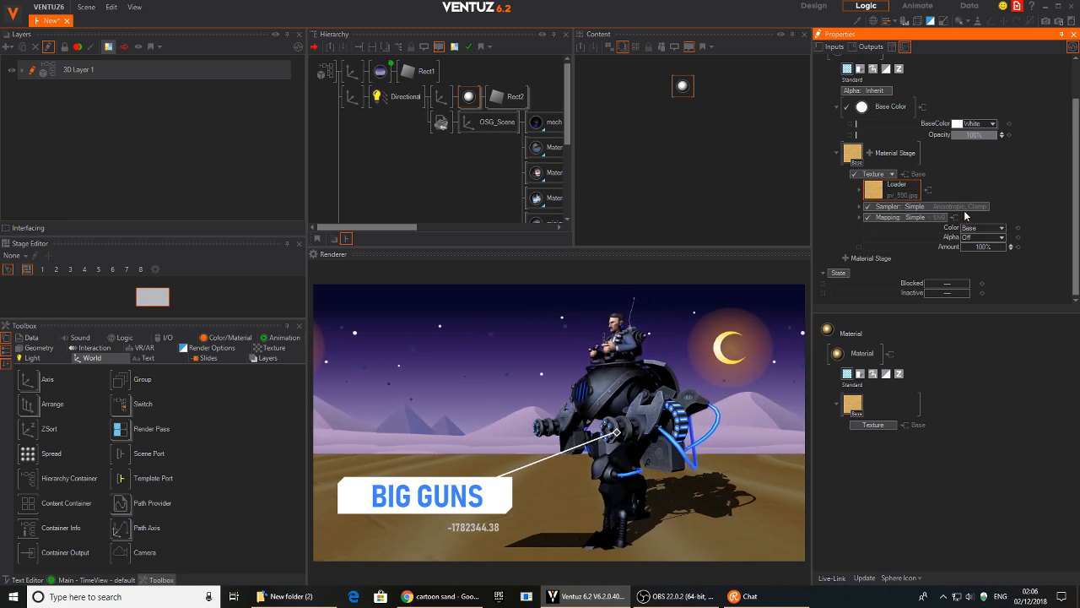
{"action": "left_click", "coordinate": [926, 217]}
{"action": "mouse_move", "coordinate": [910, 218]}
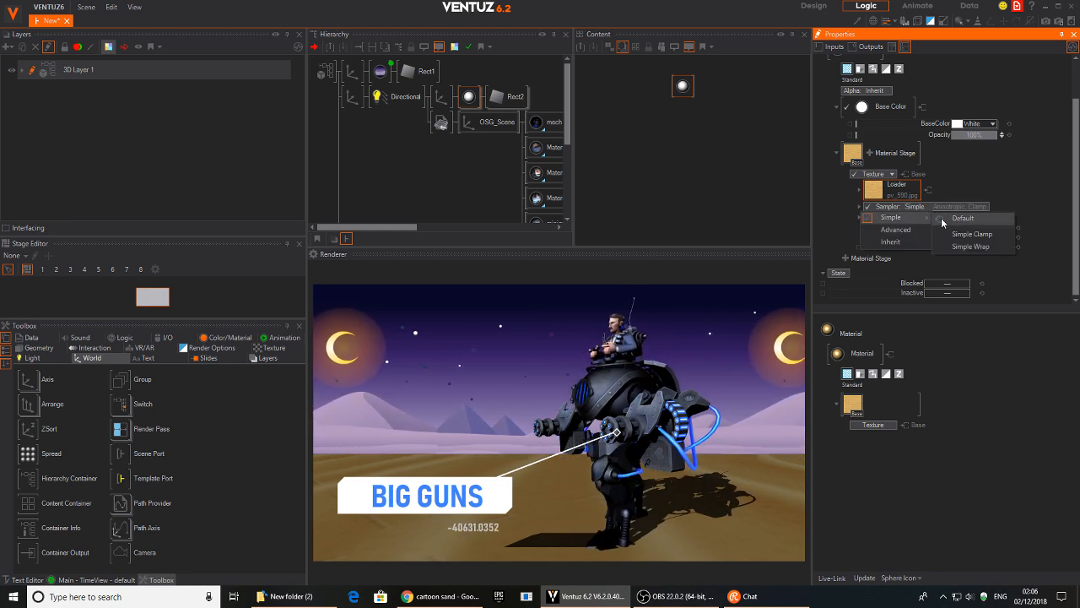
{"action": "left_click", "coordinate": [965, 246]}
{"action": "scroll", "coordinate": [970, 222], "scroll_direction": "down", "scroll_amount": 1}
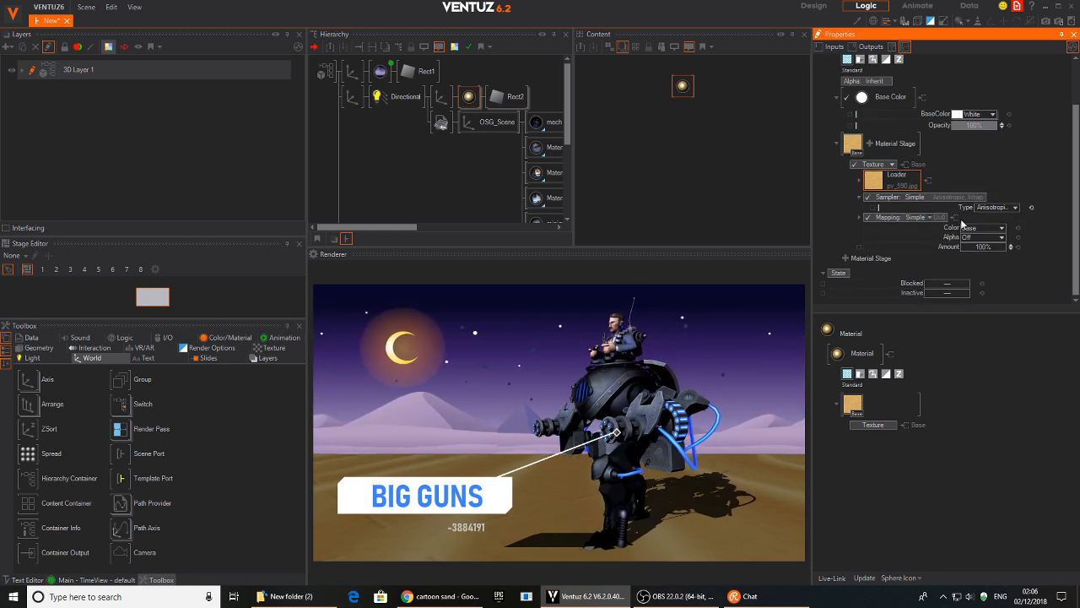
{"action": "left_click", "coordinate": [931, 217]}
{"action": "mouse_move", "coordinate": [910, 242]}
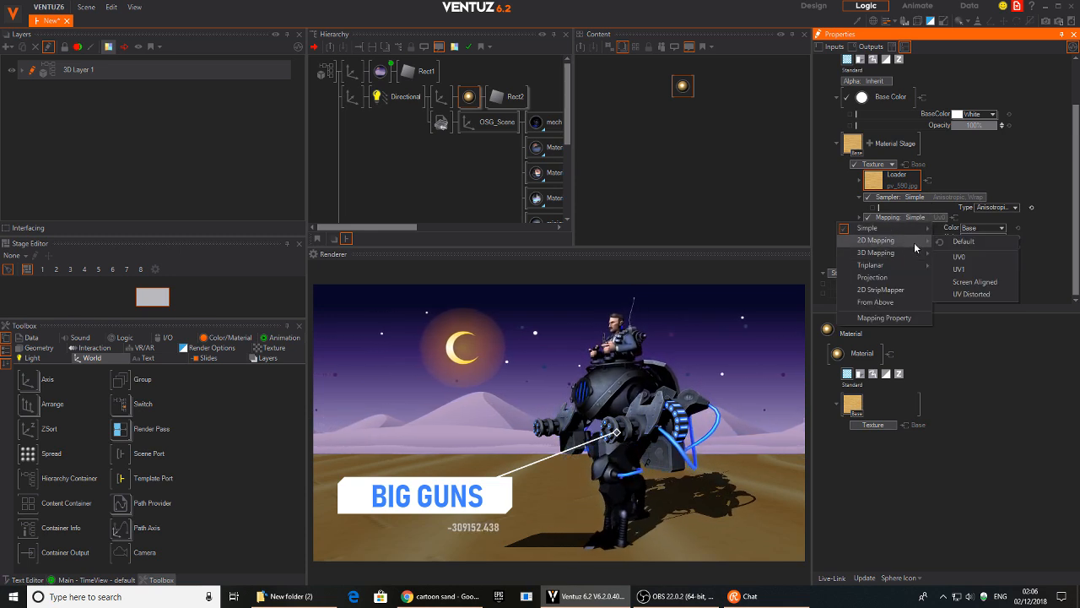
{"action": "left_click", "coordinate": [987, 258]}
- Tile and rotate the sand texture with ScalingFactorAll 0.193, ScalingY 0.703 and RotationZ 21.8
{"action": "scroll", "coordinate": [1039, 197], "scroll_direction": "down", "scroll_amount": 3}
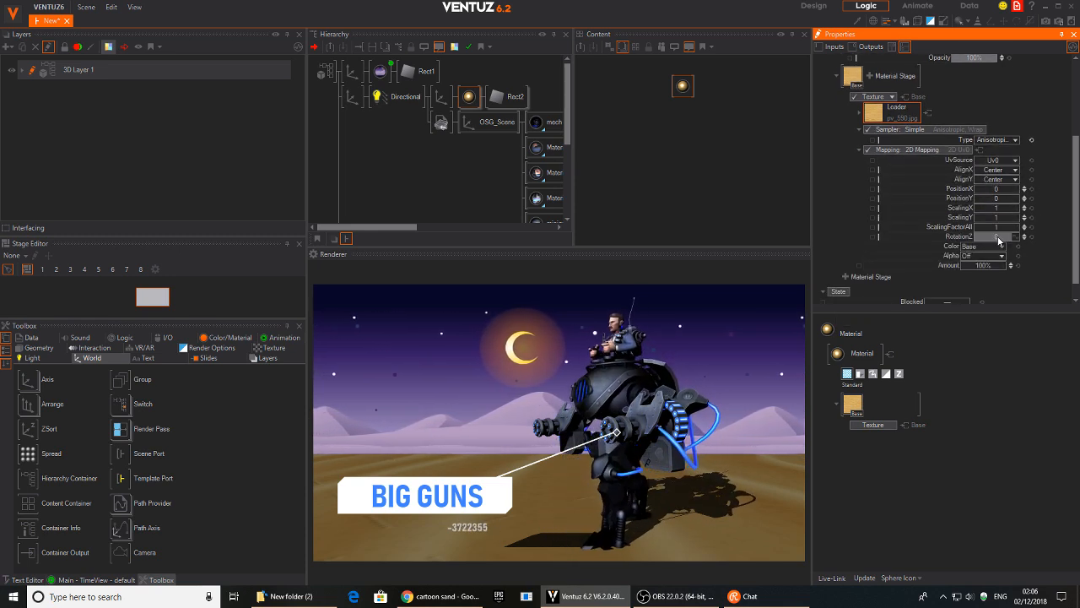
{"action": "left_click_drag", "start_coordinate": [1000, 227], "coordinate": [976, 228]}
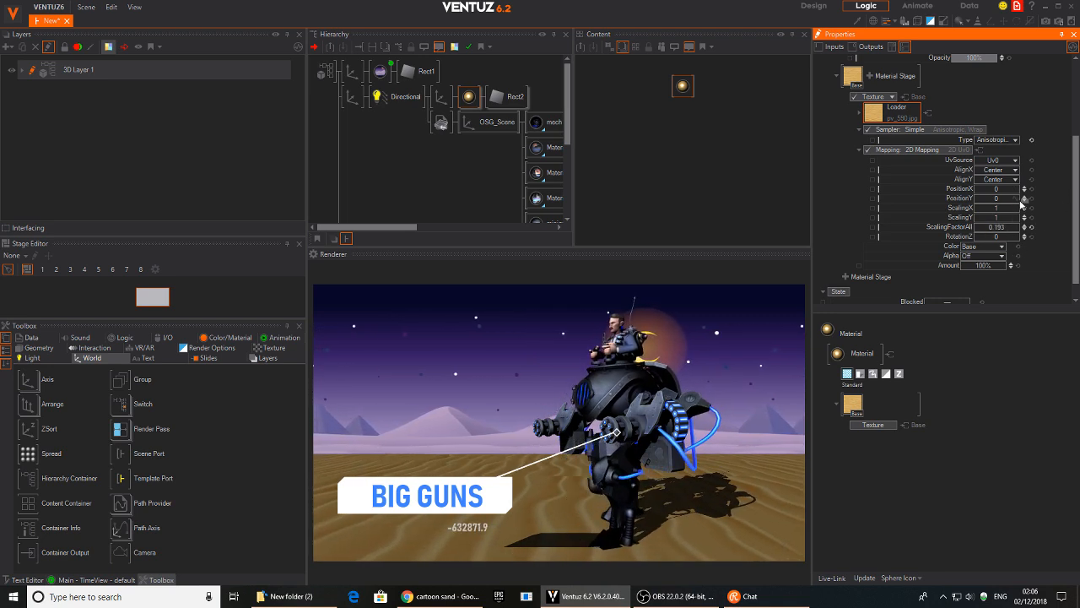
{"action": "left_click_drag", "start_coordinate": [1000, 218], "coordinate": [1006, 189]}
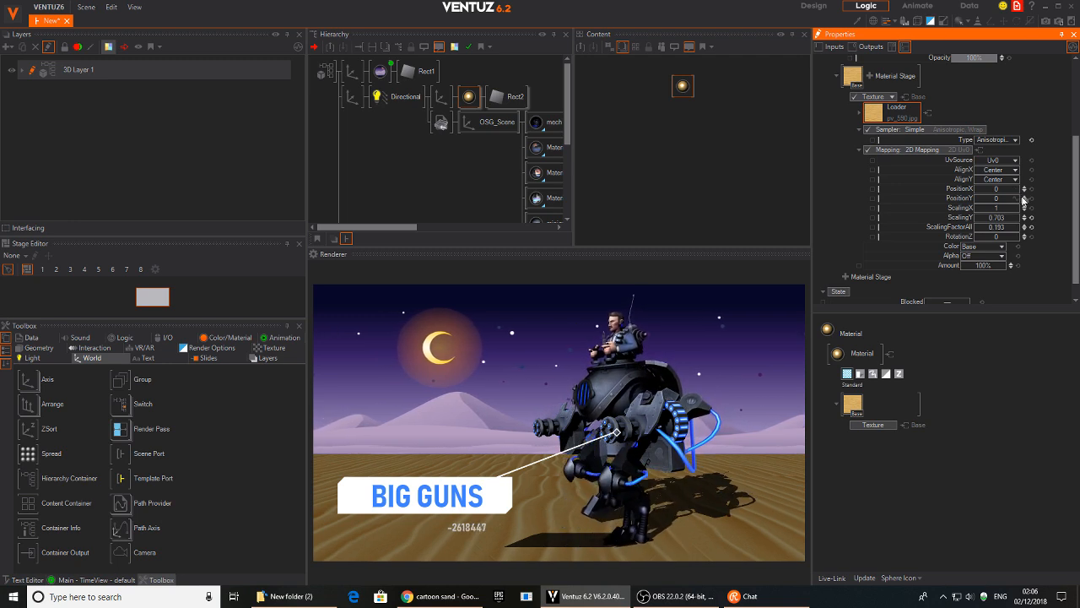
{"action": "left_click_drag", "start_coordinate": [1006, 237], "coordinate": [1017, 237]}
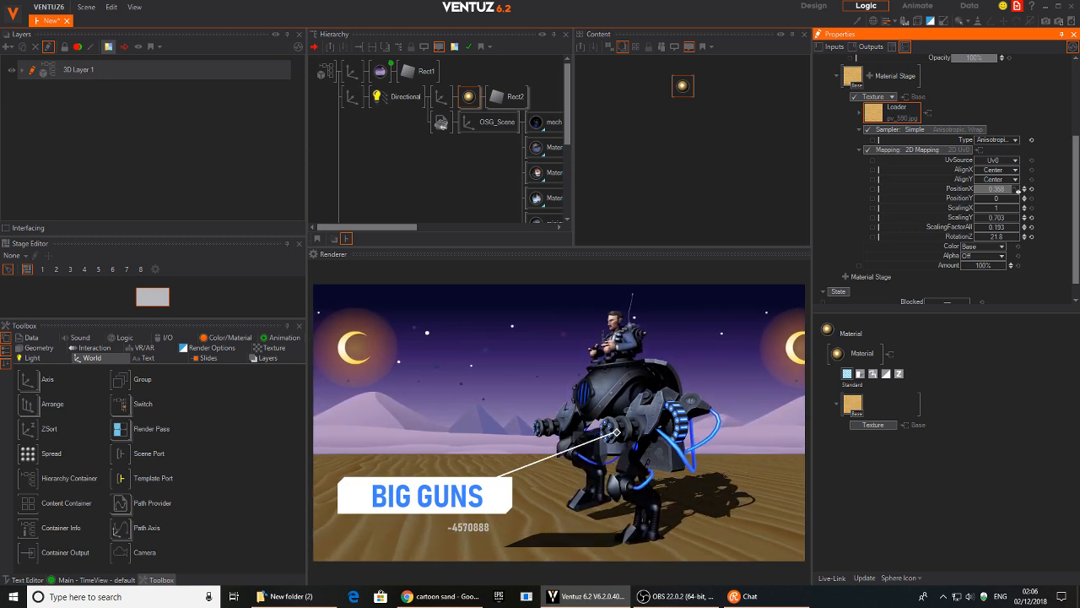
- Animate the sand texture's PositionX with a Linear Mover from 0 to 1 and a Duration of 40.4s
{"action": "left_click", "coordinate": [1030, 189]}
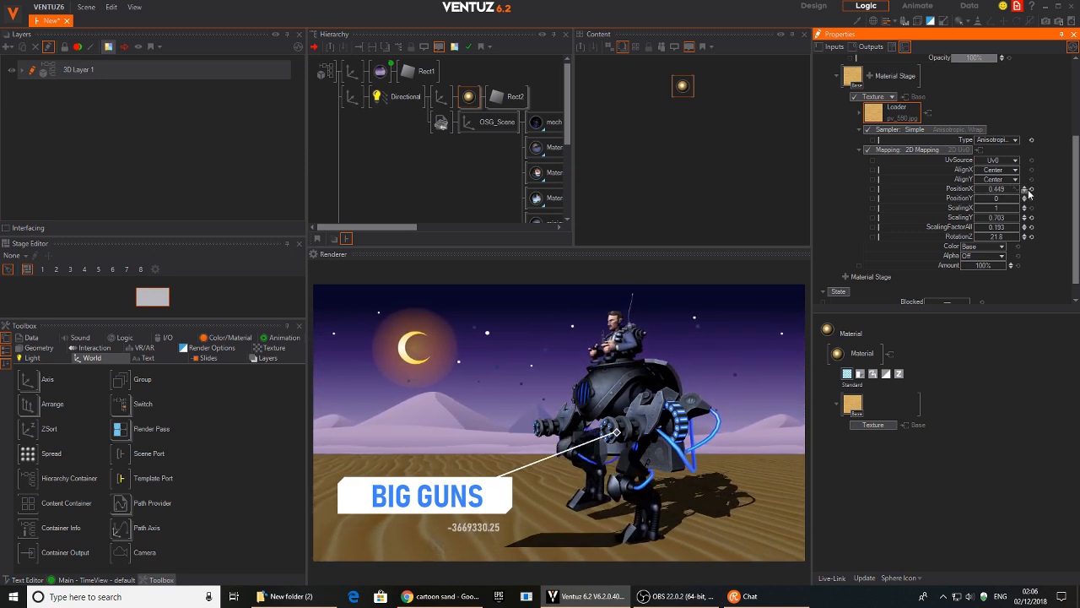
{"action": "left_click_drag", "start_coordinate": [1019, 189], "coordinate": [1040, 235]}
{"action": "left_click", "coordinate": [1016, 189]}
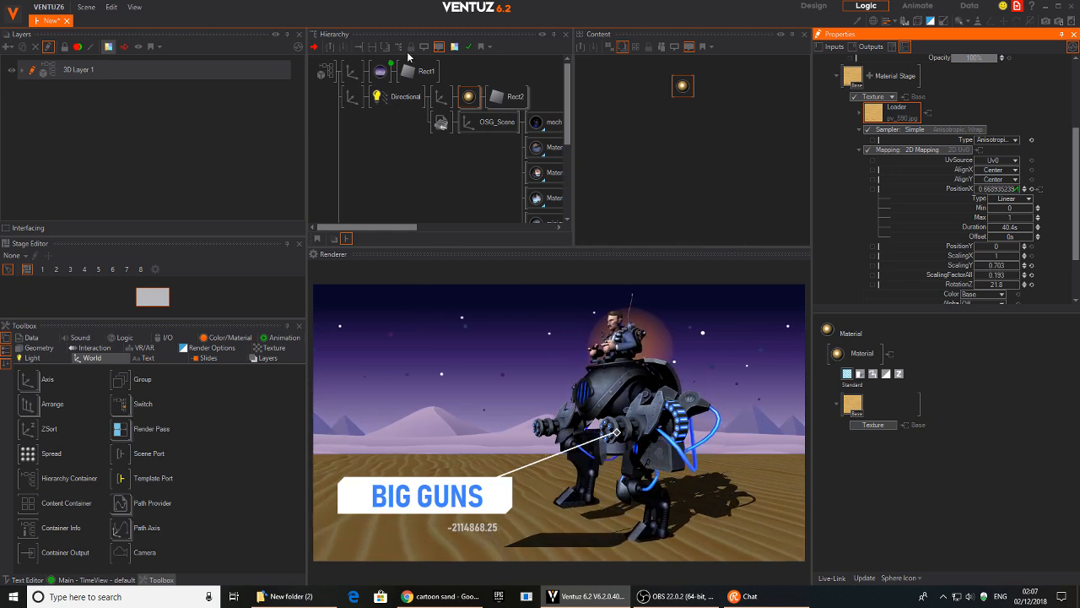
- Collapse the OSG_Scene branch in the hierarchy and examine the sand texture Loader's source types and file settings
{"action": "left_click", "coordinate": [488, 130]}
{"action": "left_click", "coordinate": [516, 131]}
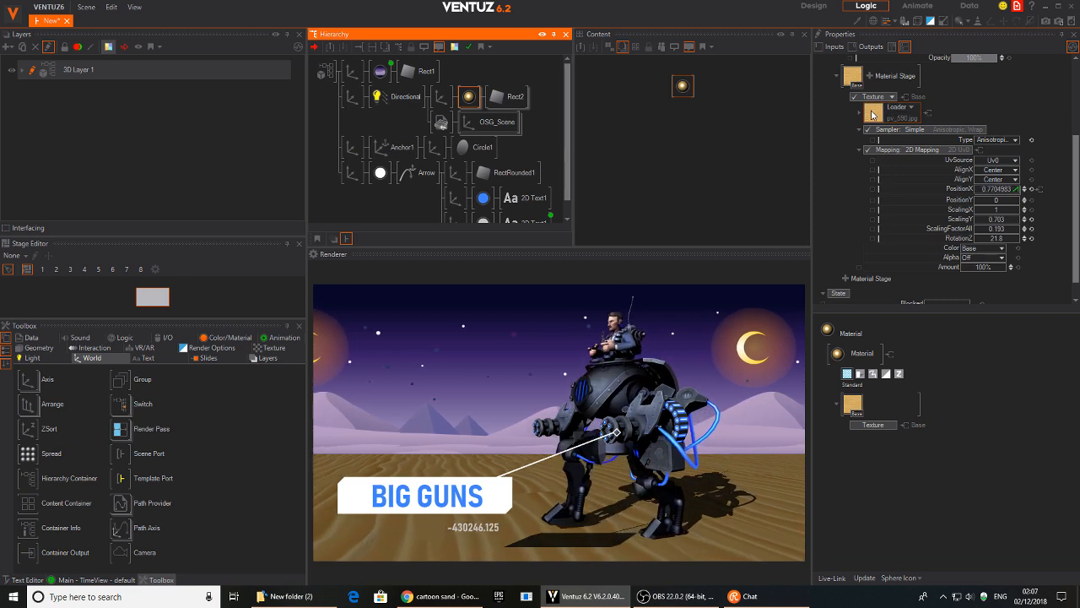
{"action": "left_click", "coordinate": [907, 113]}
{"action": "left_click", "coordinate": [910, 110]}
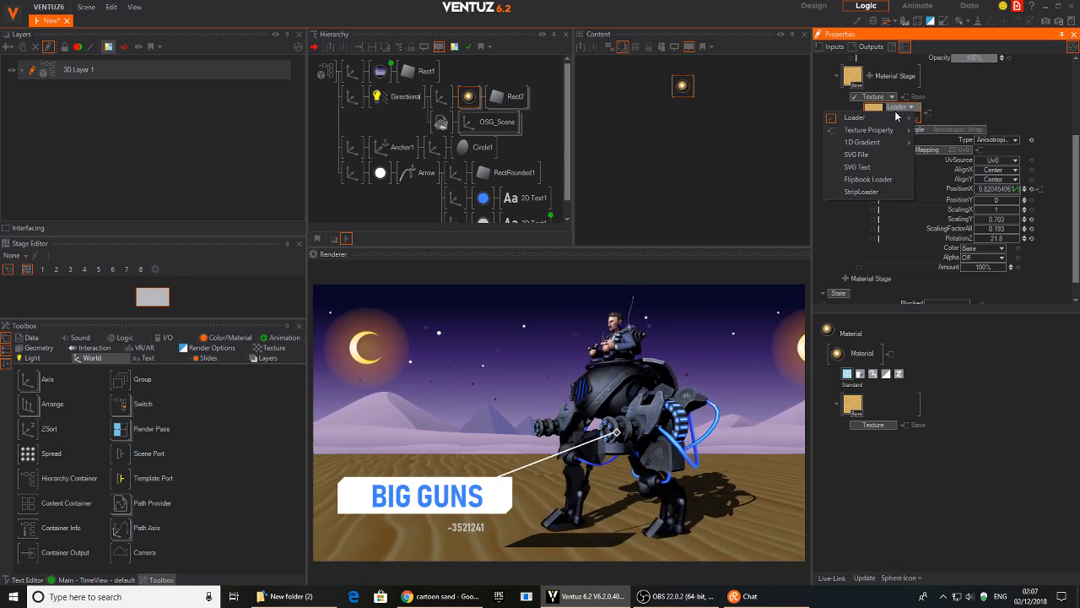
{"action": "left_click", "coordinate": [894, 111]}
{"action": "left_click", "coordinate": [860, 116]}
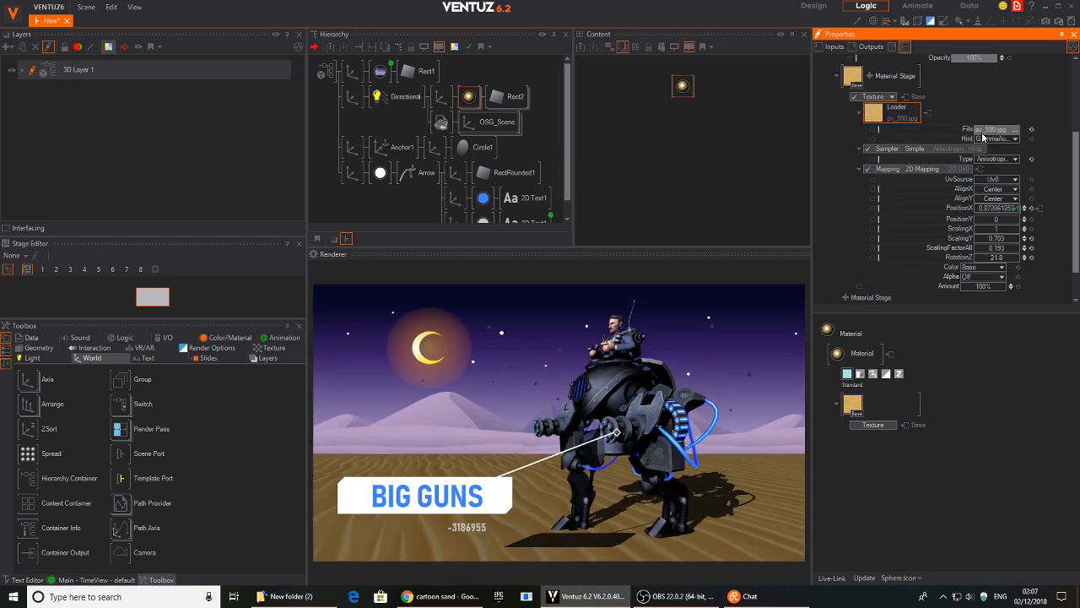
{"action": "left_click", "coordinate": [996, 129]}
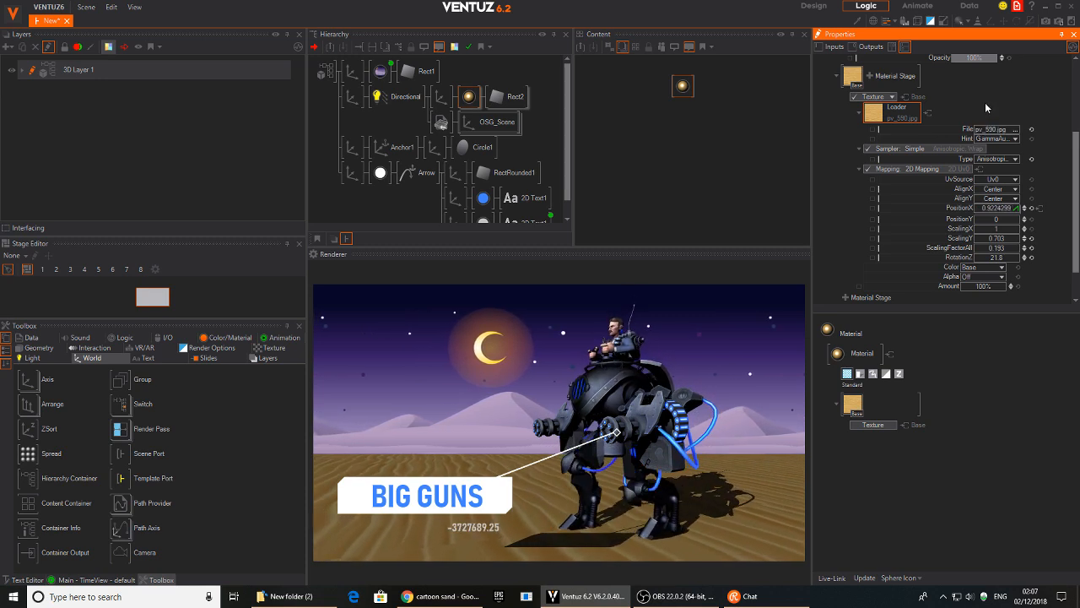
{"action": "left_click", "coordinate": [885, 129]}
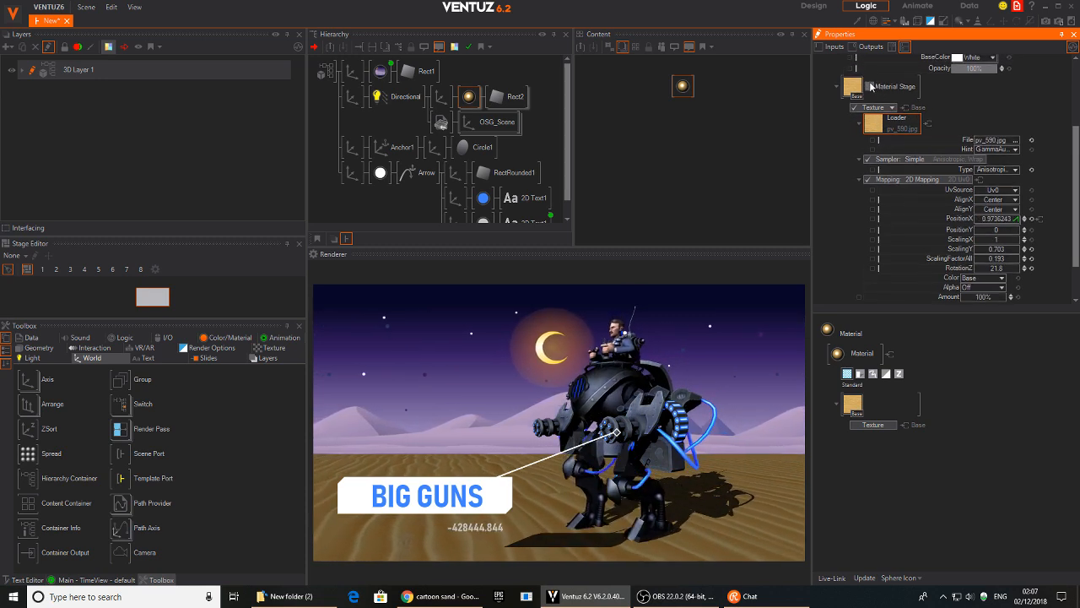
- Add a Liquid Normal Map stage to the ground material
{"action": "left_click", "coordinate": [866, 85]}
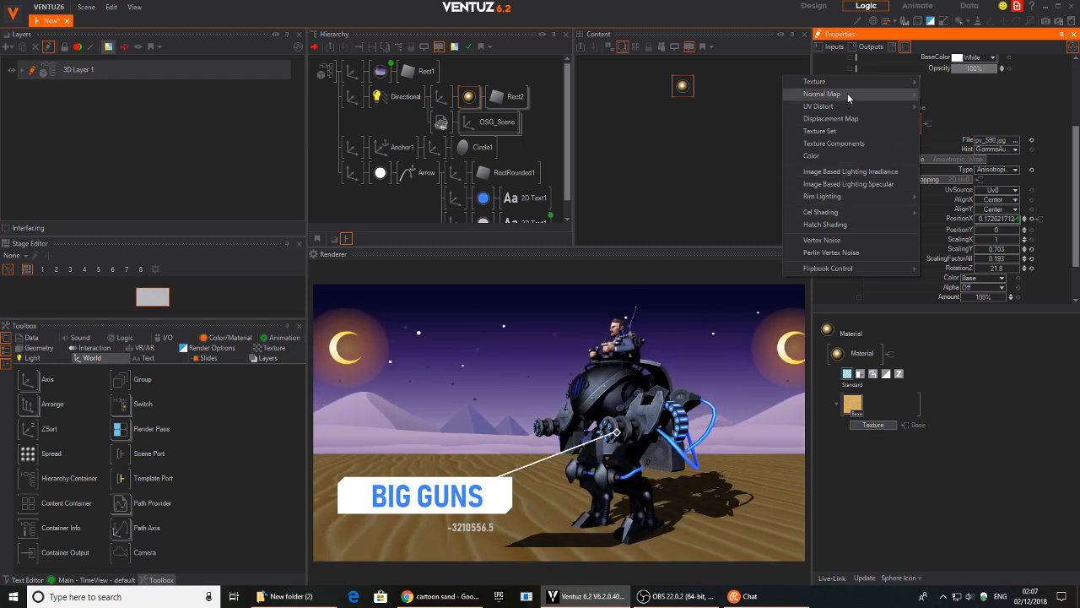
{"action": "mouse_move", "coordinate": [847, 94]}
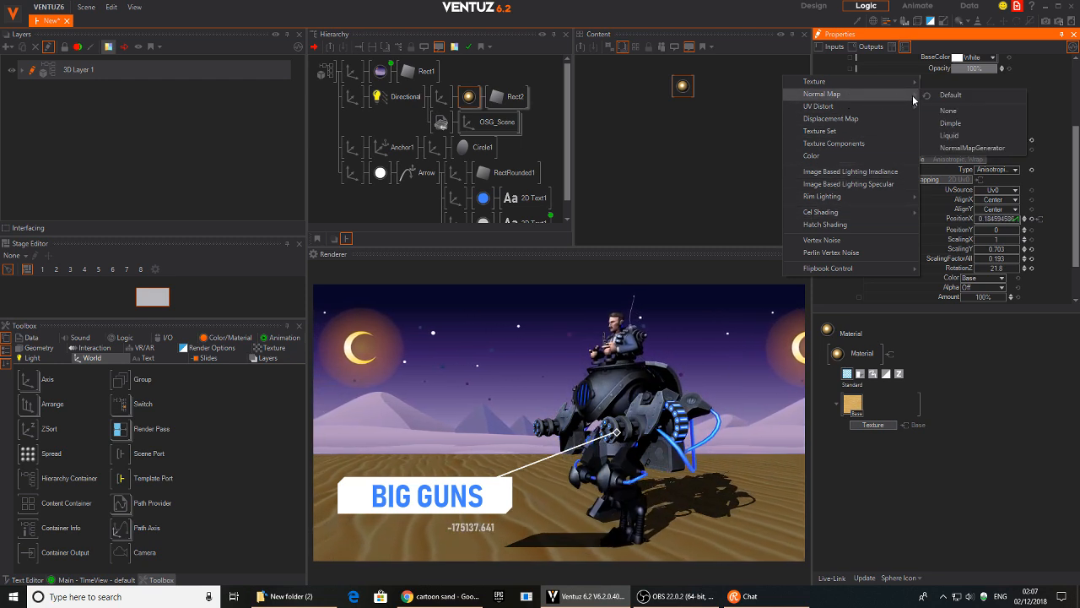
{"action": "left_click", "coordinate": [955, 135]}
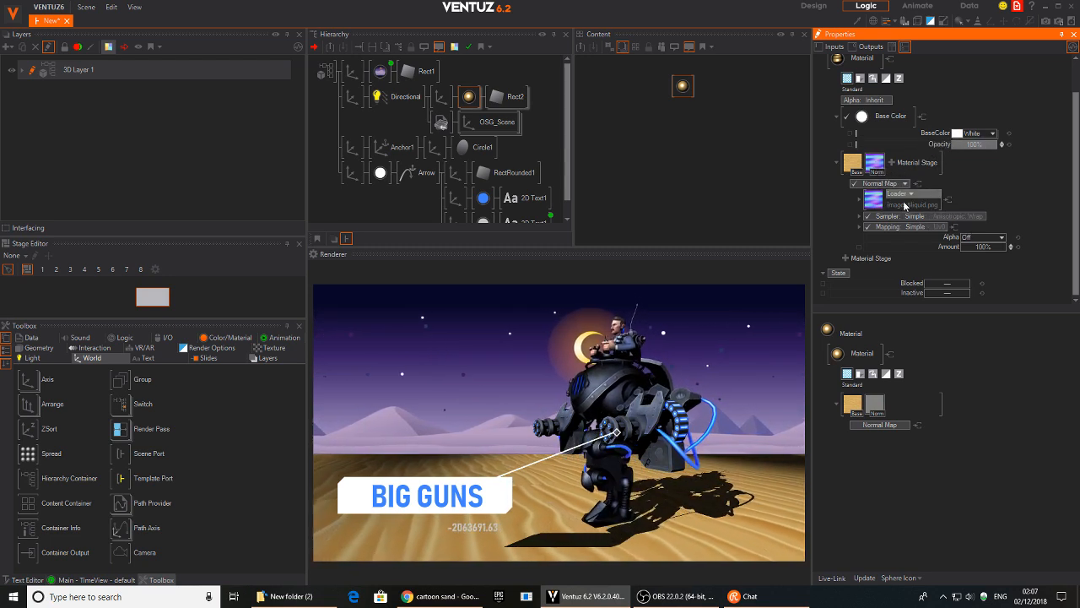
- Make the normal map inherit its sampler and take its mapping From Above, from the sand texture stage
{"action": "left_click", "coordinate": [962, 216]}
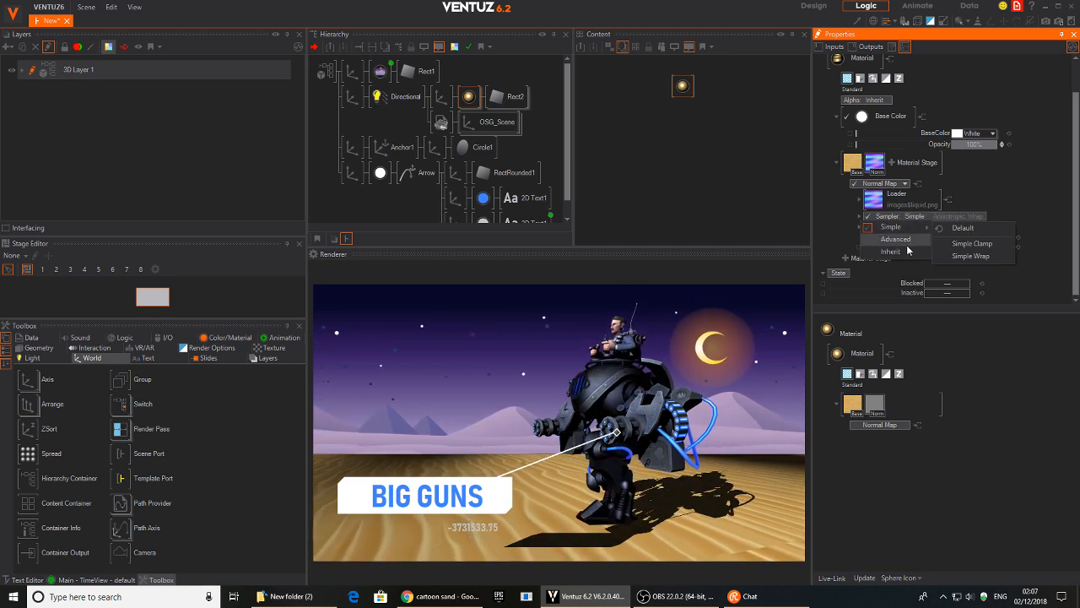
{"action": "left_click", "coordinate": [908, 250]}
{"action": "left_click", "coordinate": [925, 227]}
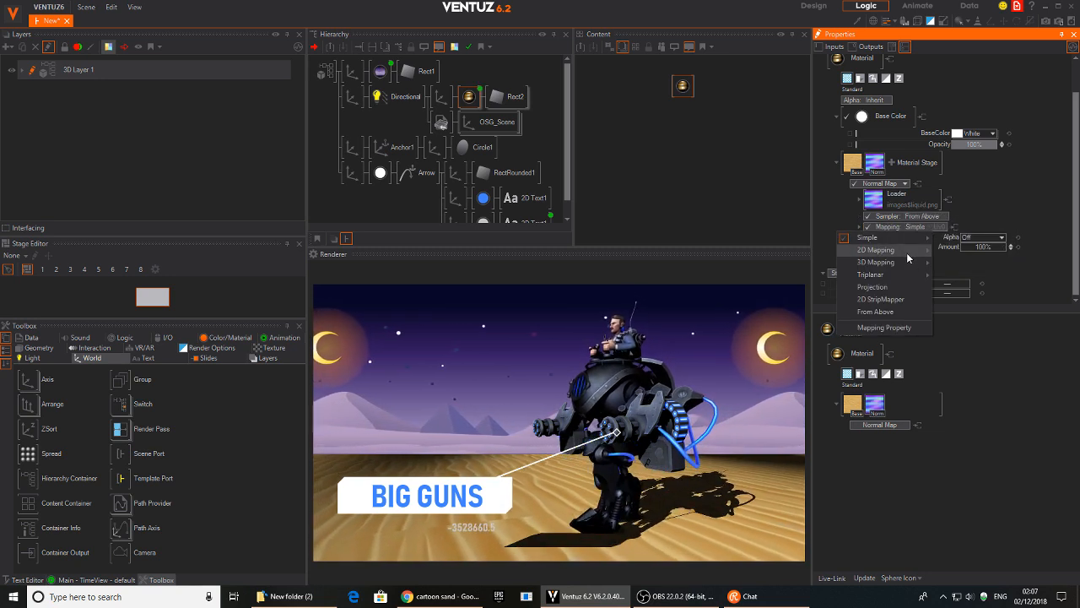
{"action": "left_click", "coordinate": [881, 311]}
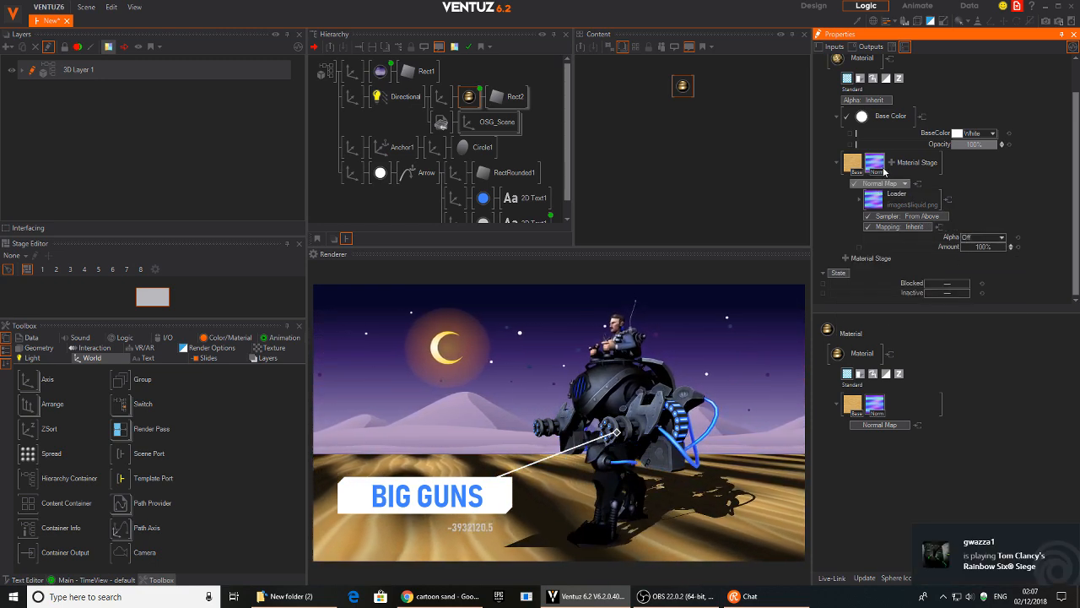
- Load pv_590.jpg as the ground material's normal map and set the normal map's Amount to 154.8%
{"action": "left_click_drag", "start_coordinate": [1004, 246], "coordinate": [1006, 246]}
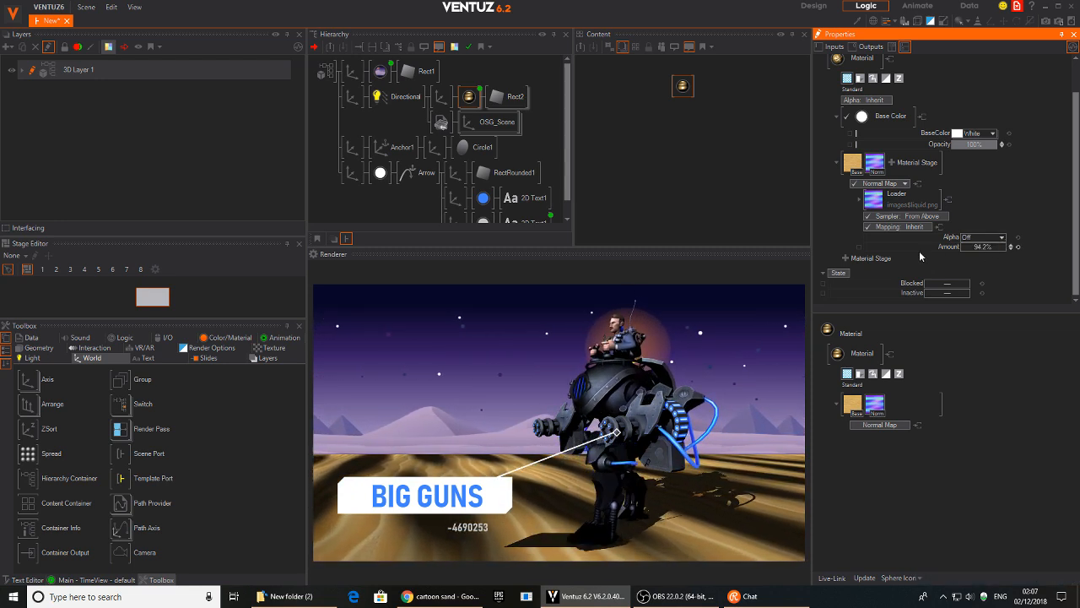
{"action": "left_click", "coordinate": [859, 200]}
{"action": "left_click", "coordinate": [990, 216]}
{"action": "type", "text": "pv_590.jpg"}
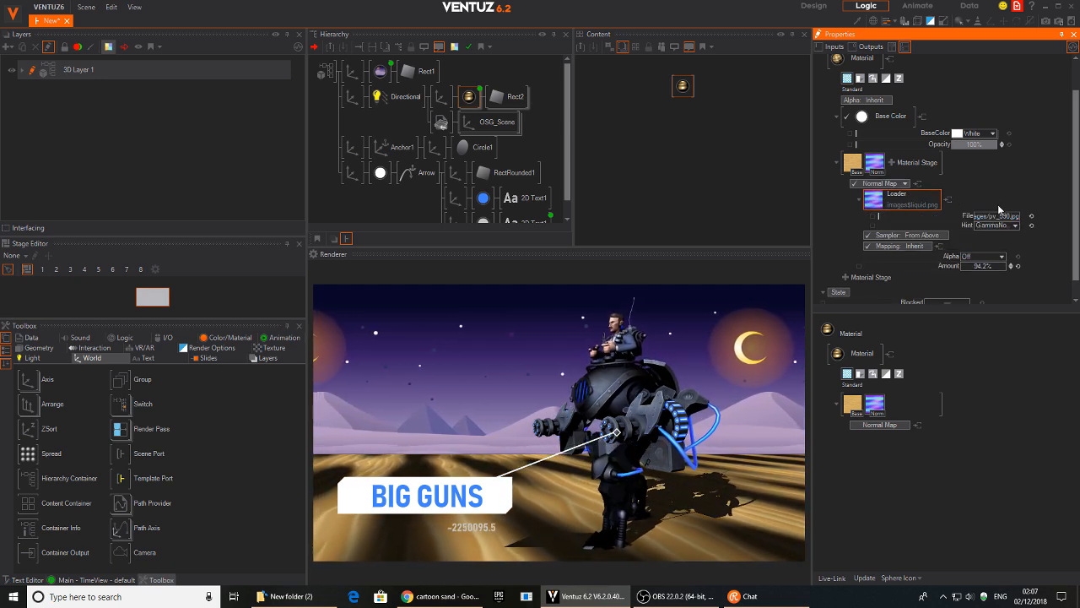
{"action": "key", "text": "Return"}
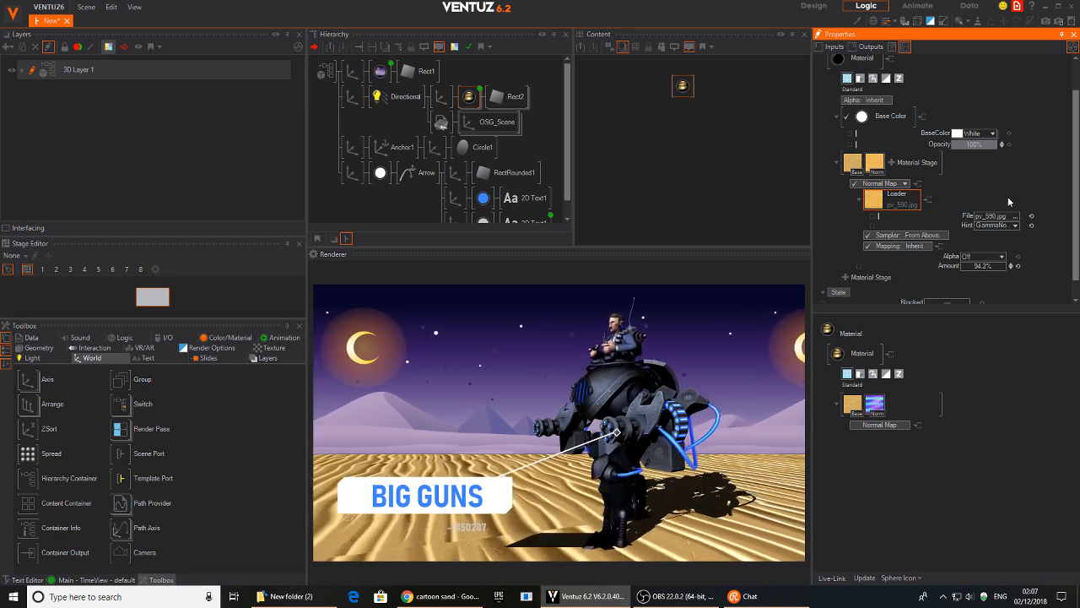
{"action": "mouse_move", "coordinate": [999, 266]}
{"action": "left_mouse_down"}
{"action": "mouse_move", "coordinate": [959, 266]}
{"action": "mouse_move", "coordinate": [1013, 264]}
{"action": "left_mouse_up"}
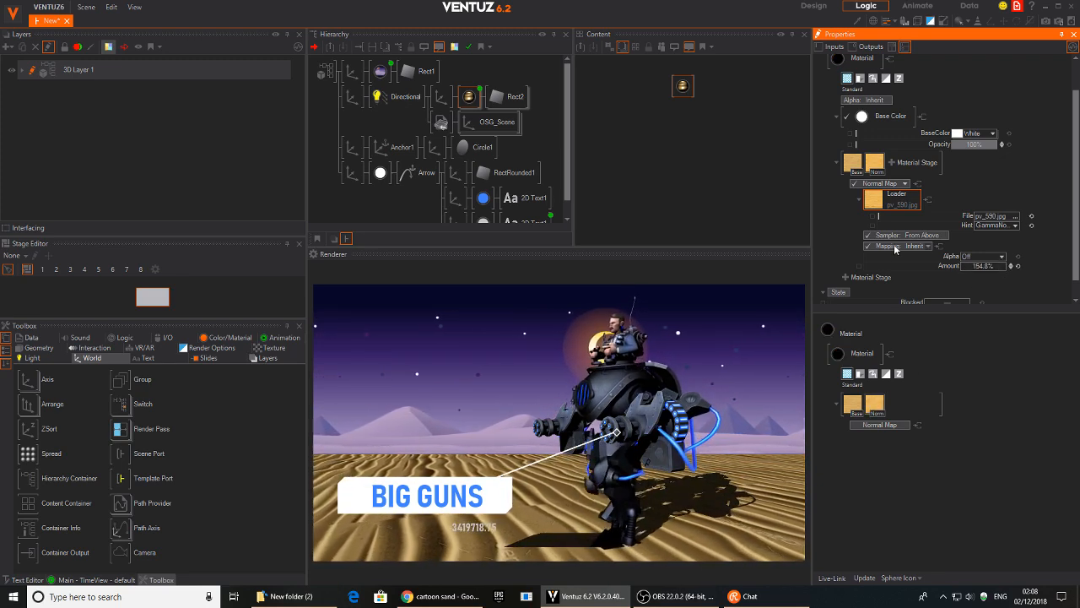
- Add an Axis above the whole scene in 3D Layer 1's hierarchy and set its X Rotation to 5
{"action": "left_click", "coordinate": [395, 104]}
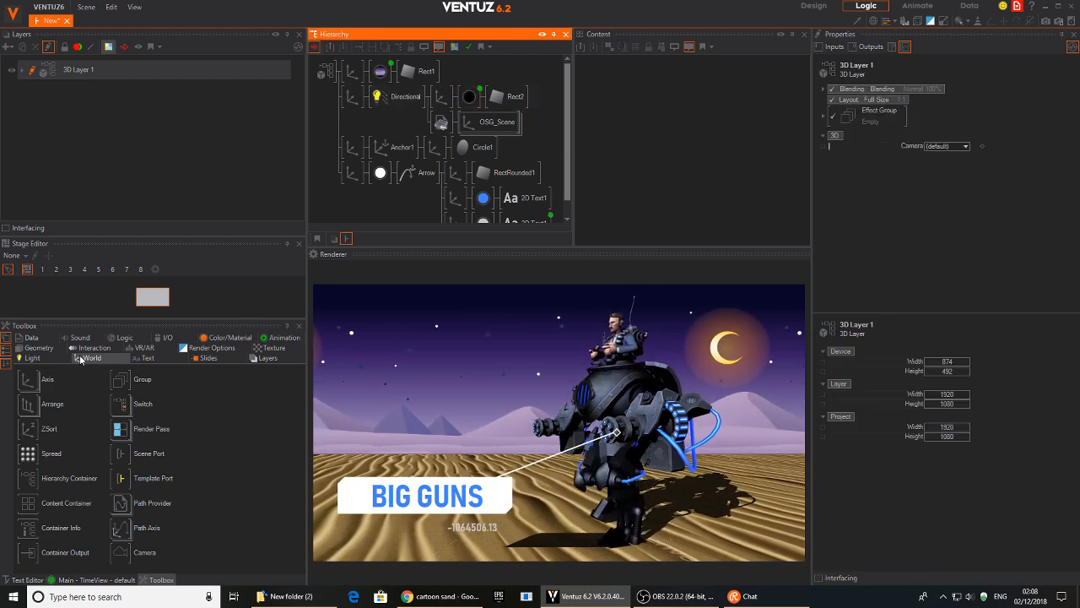
{"action": "left_click_drag", "start_coordinate": [84, 371], "coordinate": [350, 72]}
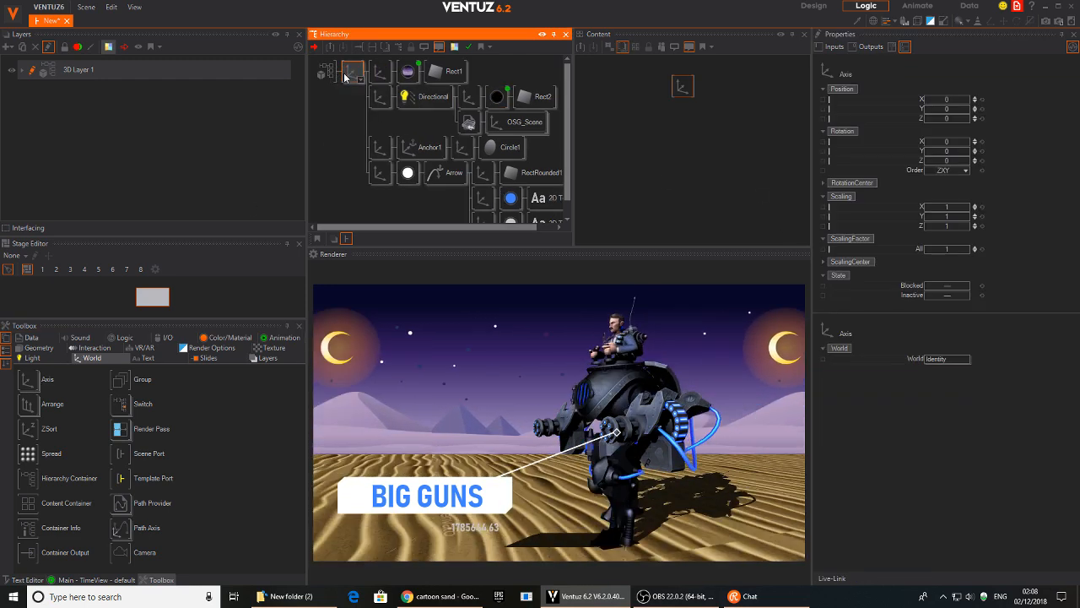
{"action": "left_click_drag", "start_coordinate": [945, 141], "coordinate": [955, 138]}
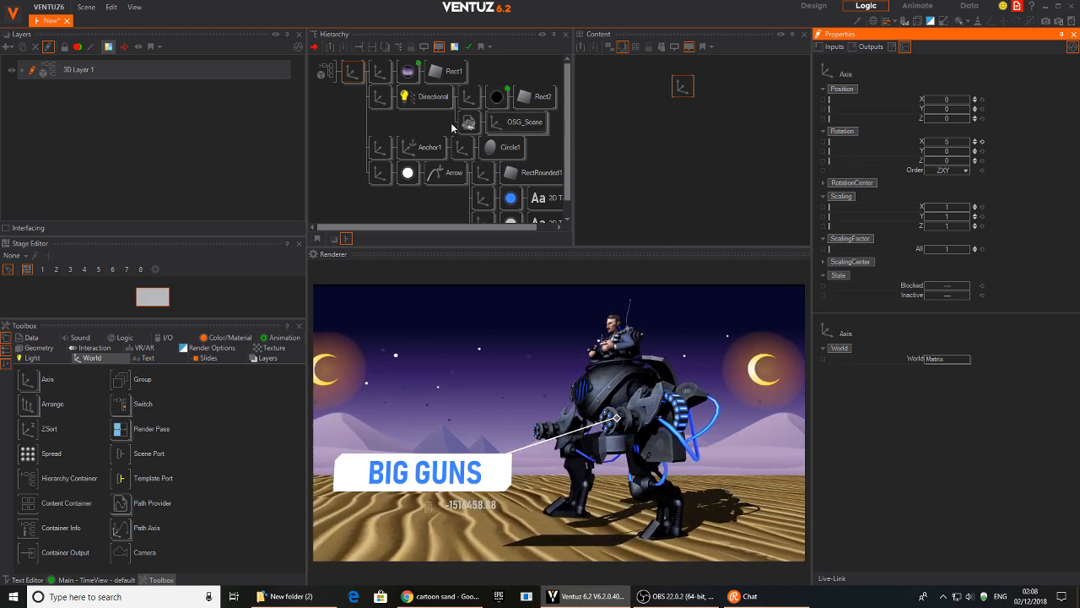
- Reset RotationZ and the animated PositionX to 0 in the 2D mapping of the ground material's sand texture
{"action": "middle_click_drag", "start_coordinate": [433, 149], "coordinate": [404, 107]}
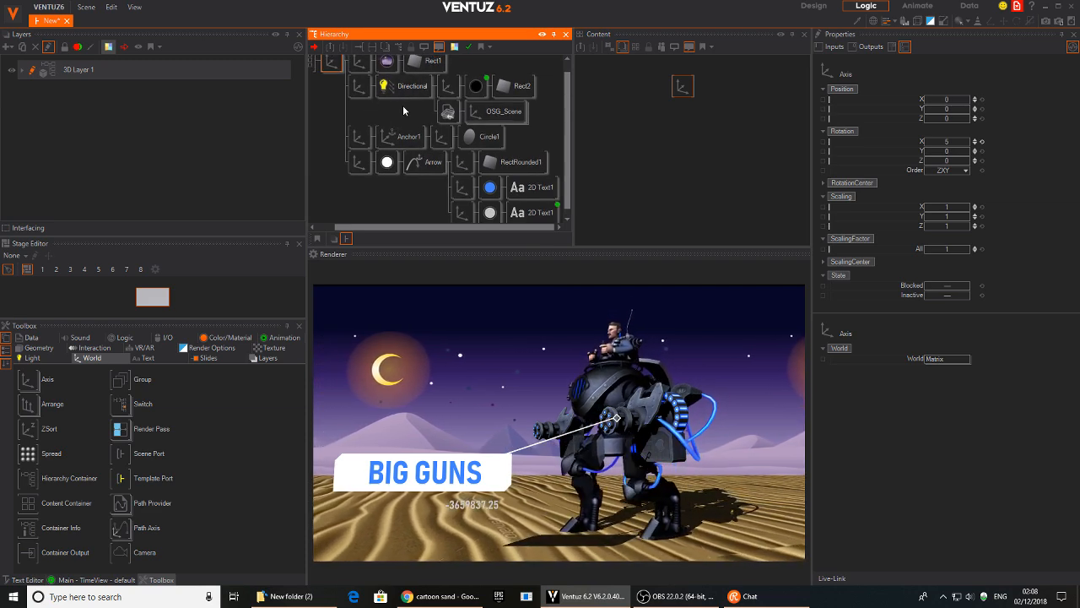
{"action": "left_click", "coordinate": [474, 87]}
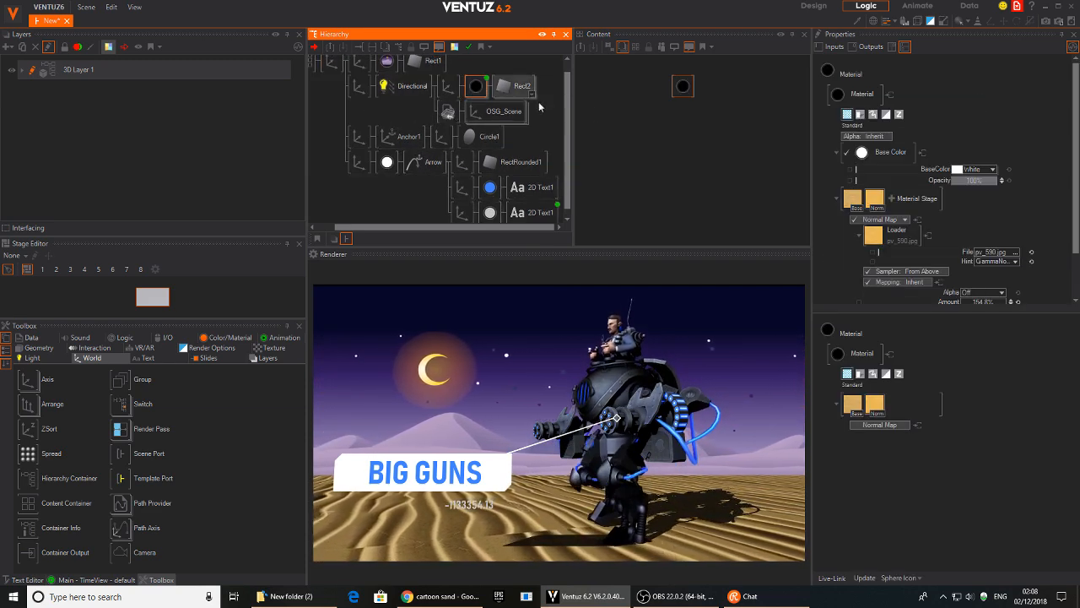
{"action": "scroll", "coordinate": [963, 121], "scroll_direction": "down", "scroll_amount": 2}
{"action": "left_click", "coordinate": [854, 147]}
{"action": "scroll", "coordinate": [1031, 179], "scroll_direction": "down", "scroll_amount": 2}
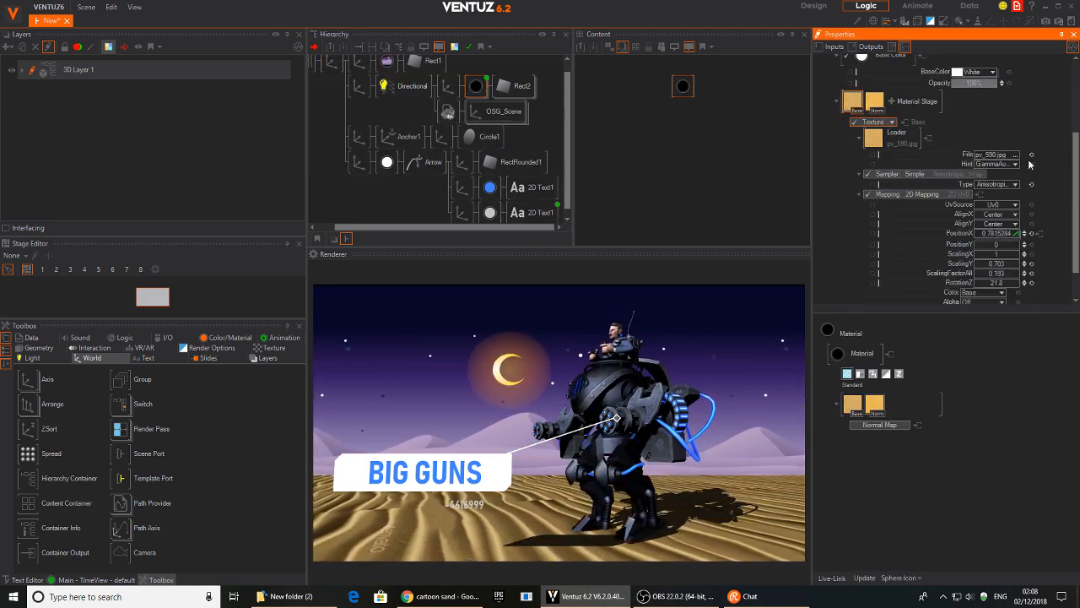
{"action": "left_click", "coordinate": [1032, 235]}
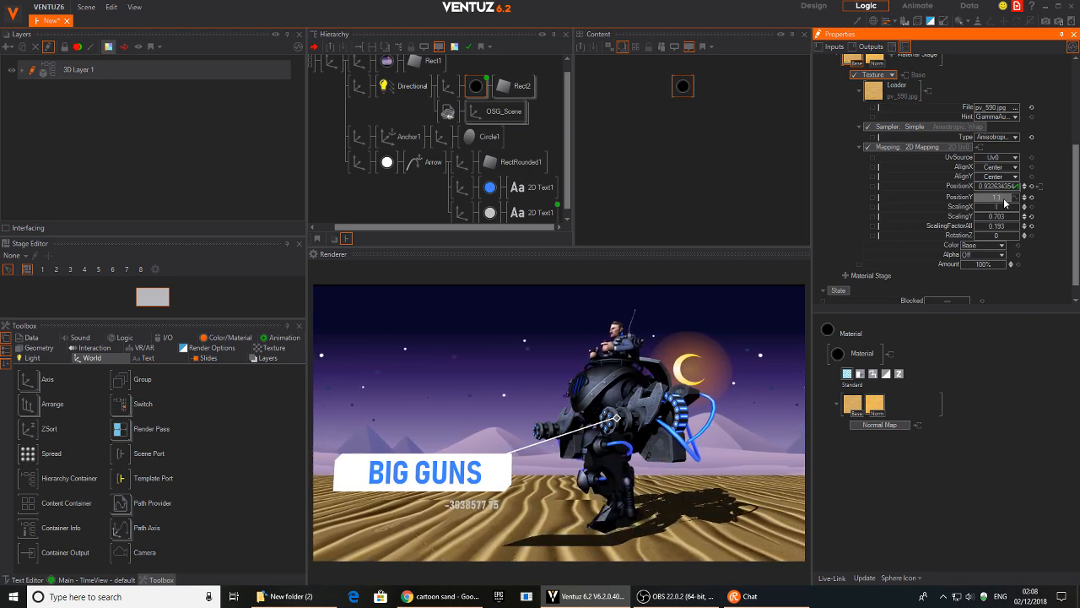
{"action": "left_click", "coordinate": [1031, 187]}
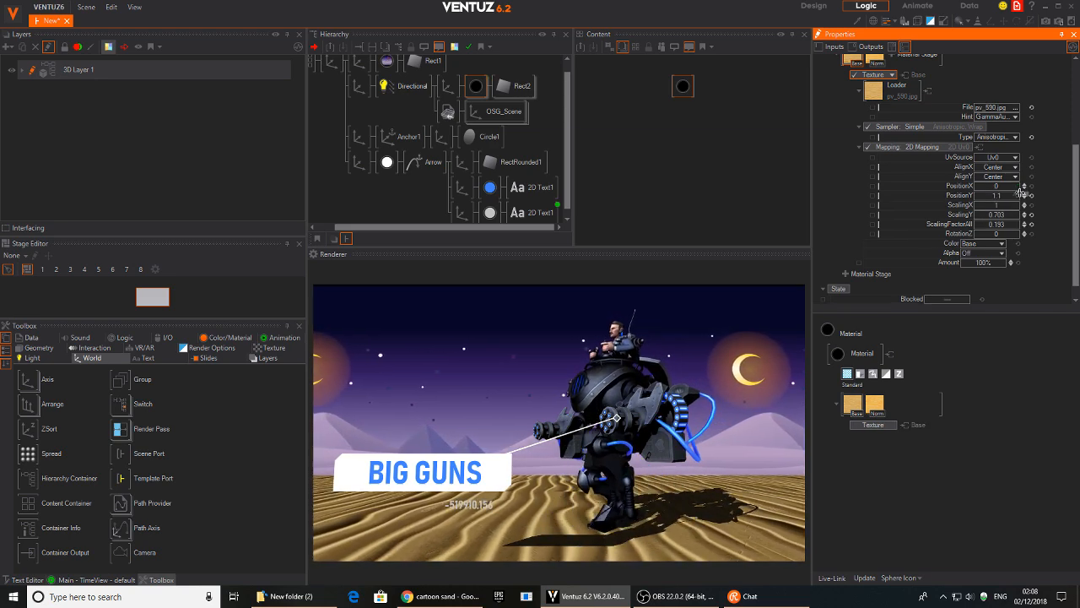
- Animate the sand texture's PositionY with a Linear 1 mover from 0 to 1 and adjust its Duration
{"action": "left_click", "coordinate": [1019, 196]}
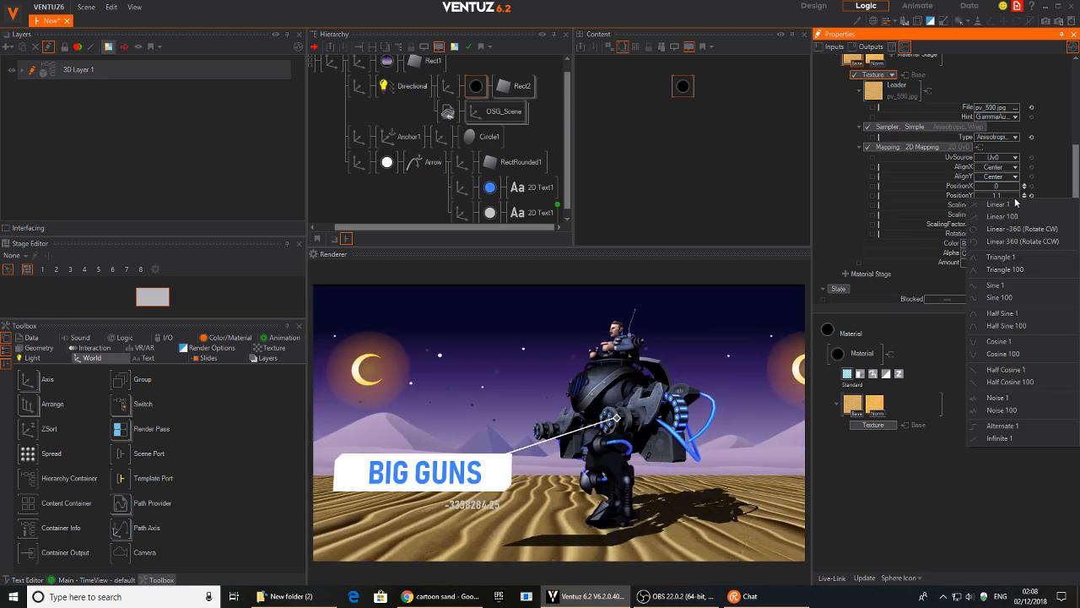
{"action": "left_click", "coordinate": [1019, 211]}
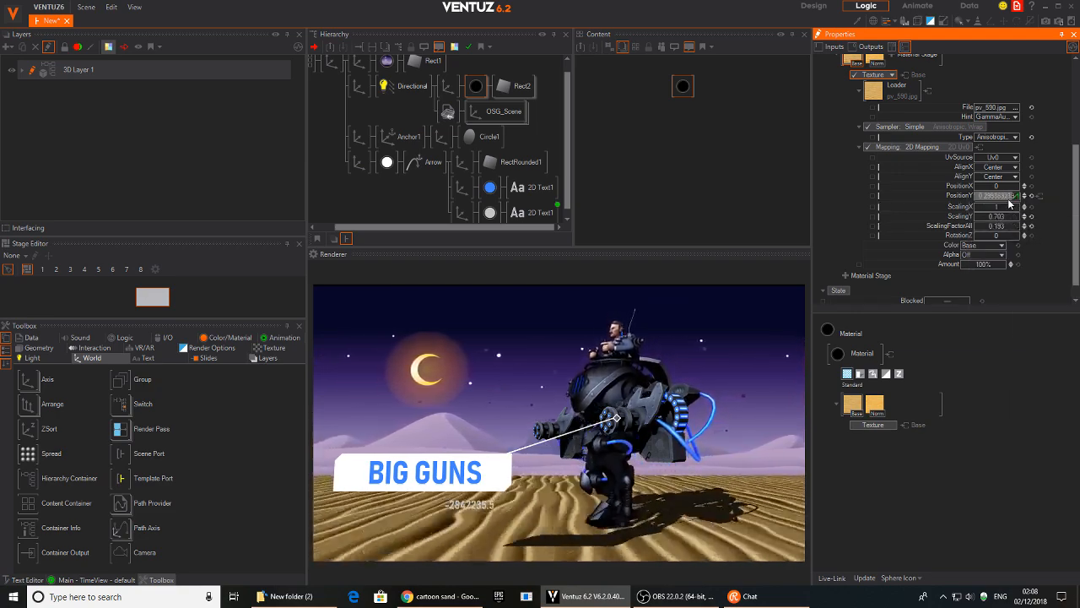
{"action": "left_click", "coordinate": [1016, 198]}
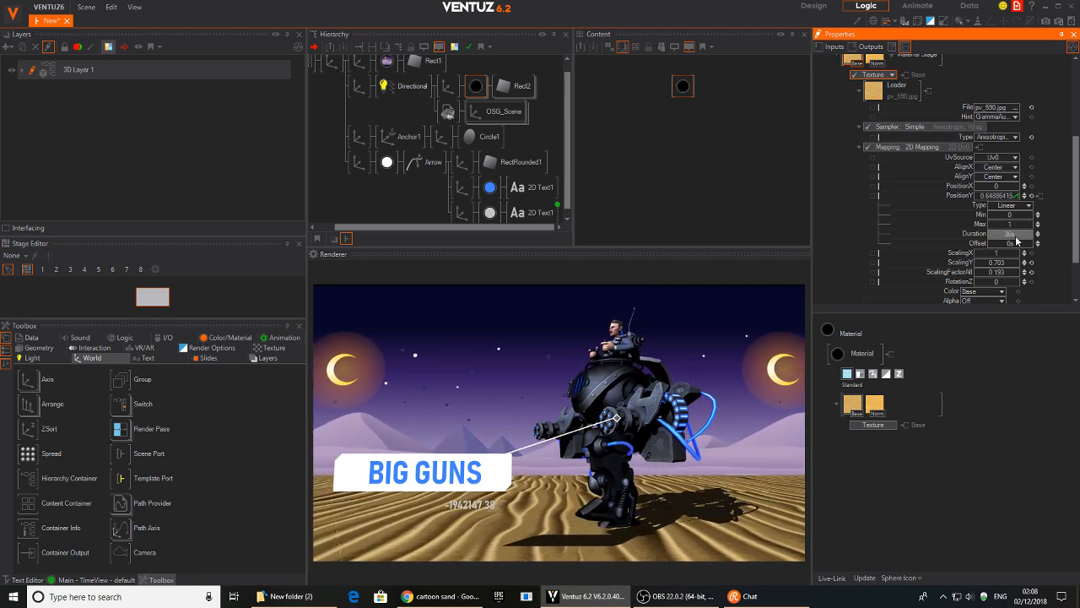
- Reset the top-level Axis rotation, then set its X Rotation to -2.5 and Z Position to 2.1
{"action": "middle_click_drag", "start_coordinate": [346, 122], "coordinate": [357, 128]}
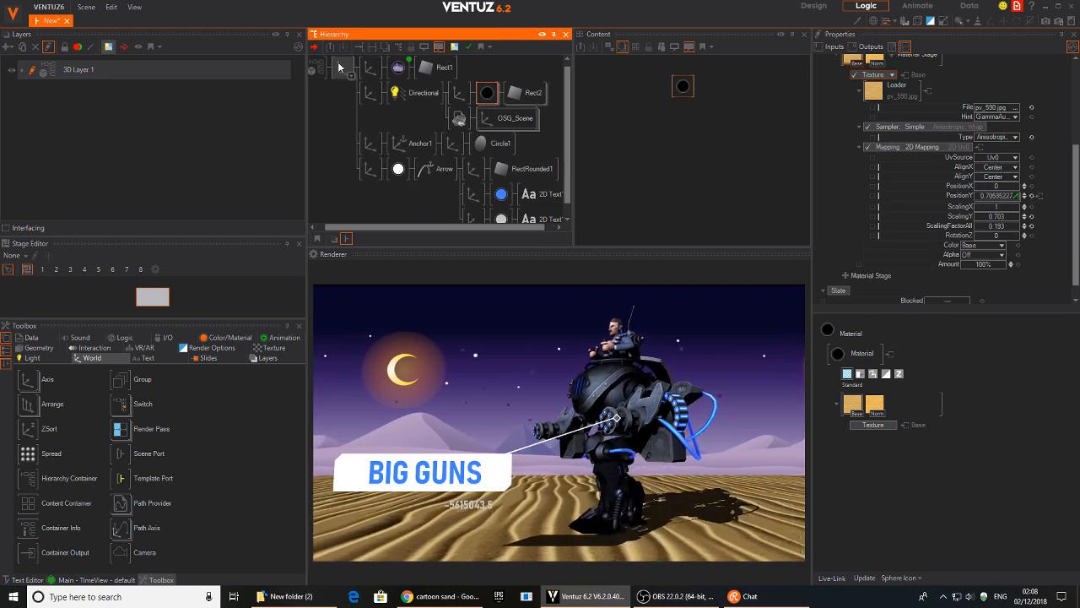
{"action": "left_click", "coordinate": [342, 68]}
{"action": "left_click_drag", "start_coordinate": [955, 153], "coordinate": [946, 150]}
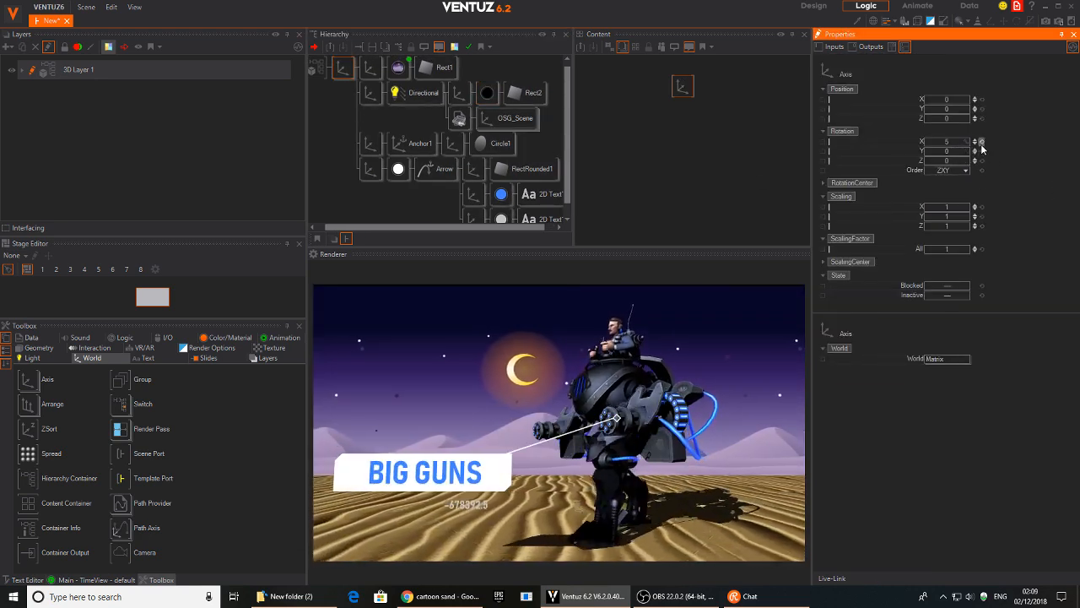
{"action": "left_click", "coordinate": [982, 142]}
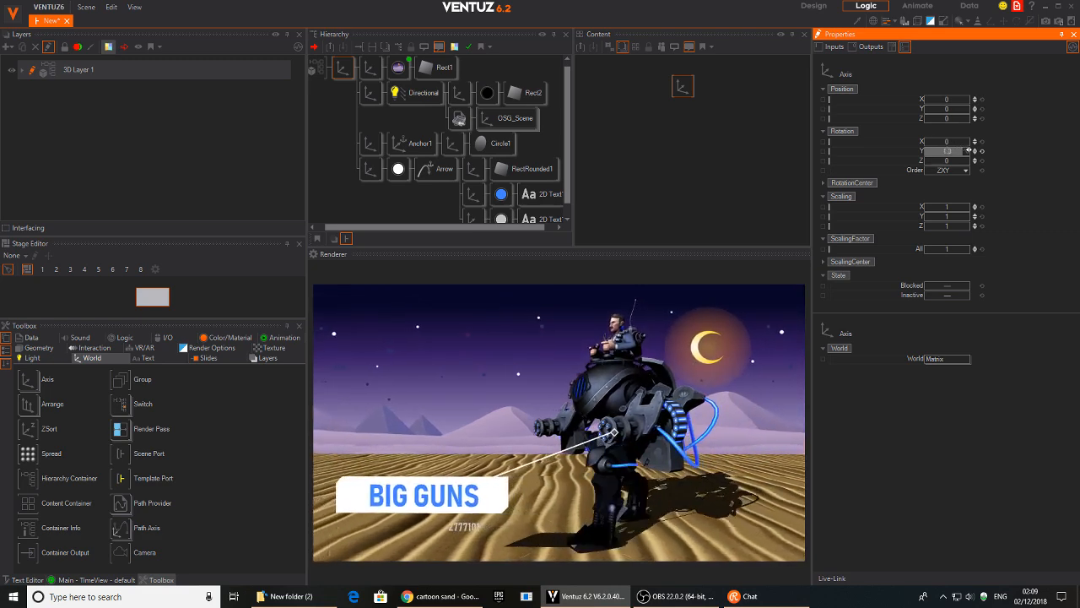
{"action": "left_click", "coordinate": [981, 152]}
{"action": "left_click_drag", "start_coordinate": [946, 141], "coordinate": [925, 120]}
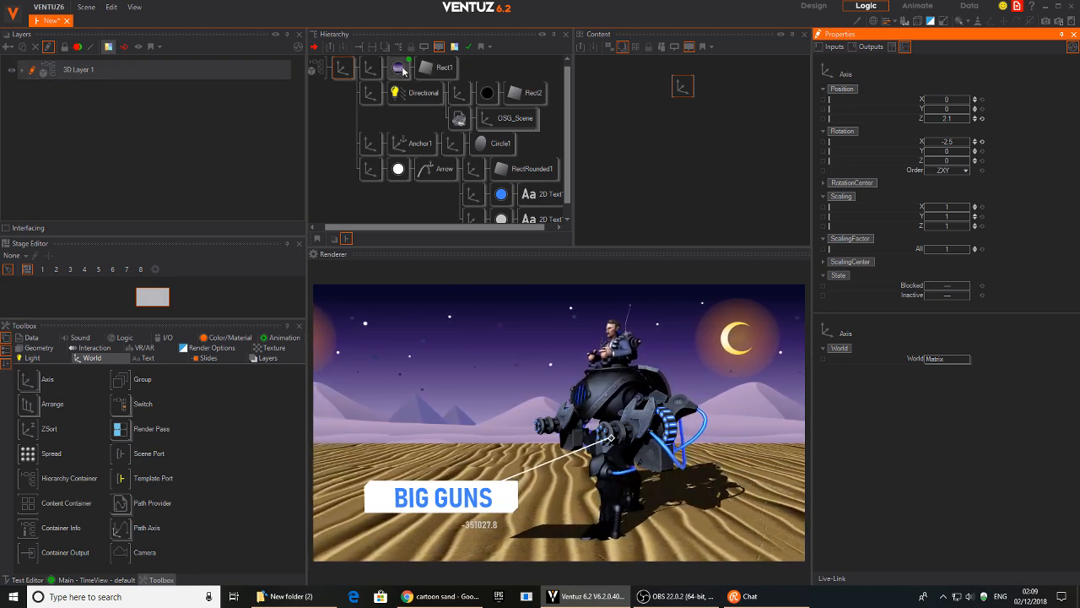
- Enable Bloom on the 3D Layer root with Threshold 0.48 and Diameter 6.3
{"action": "left_click", "coordinate": [315, 70]}
{"action": "left_click", "coordinate": [864, 131]}
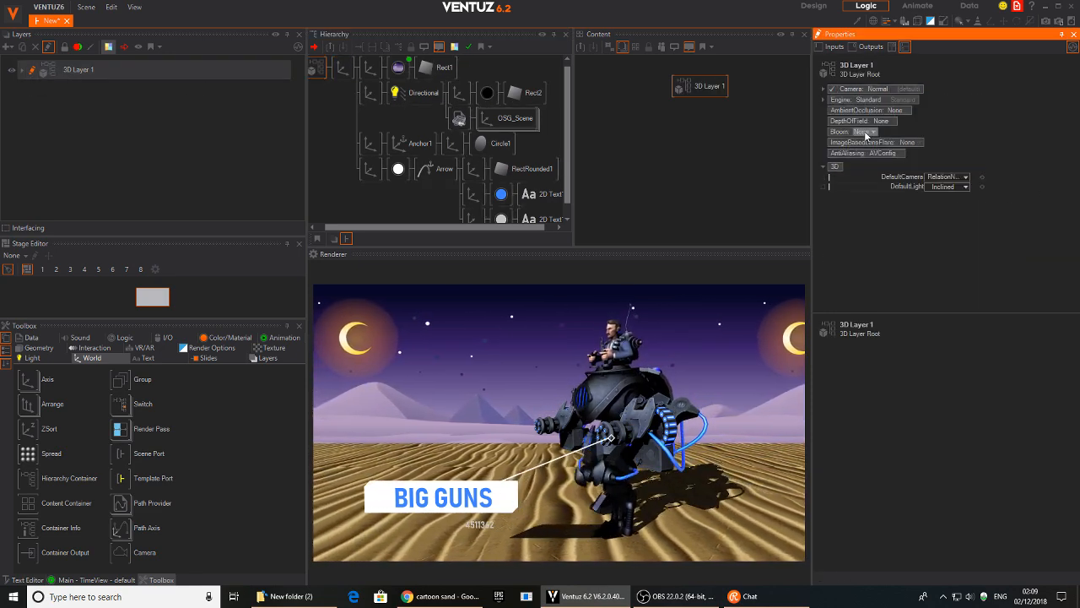
{"action": "left_click", "coordinate": [848, 155]}
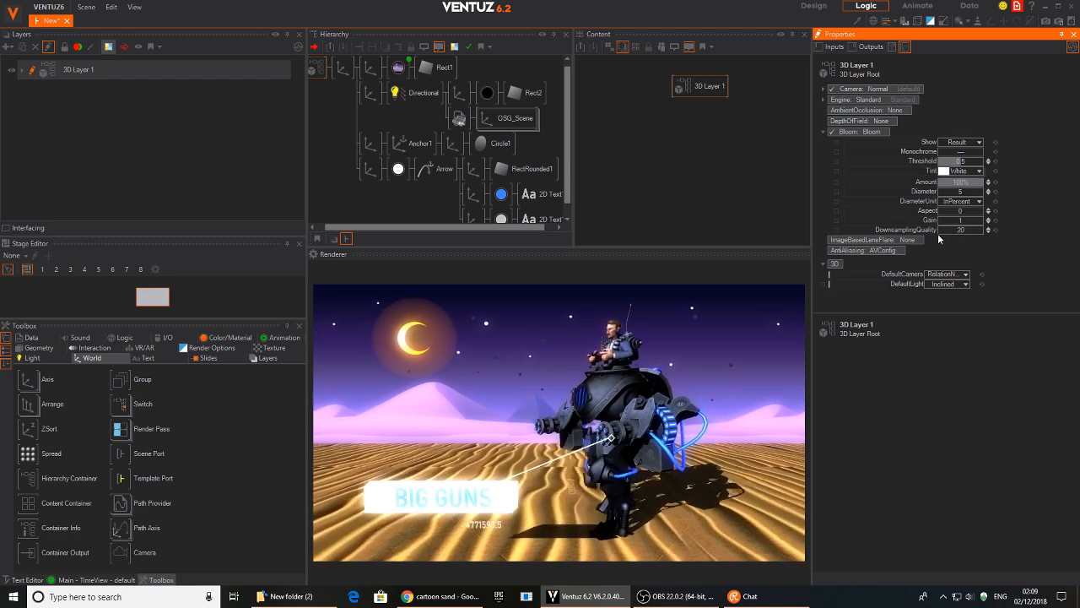
{"action": "left_click_drag", "start_coordinate": [948, 160], "coordinate": [955, 160]}
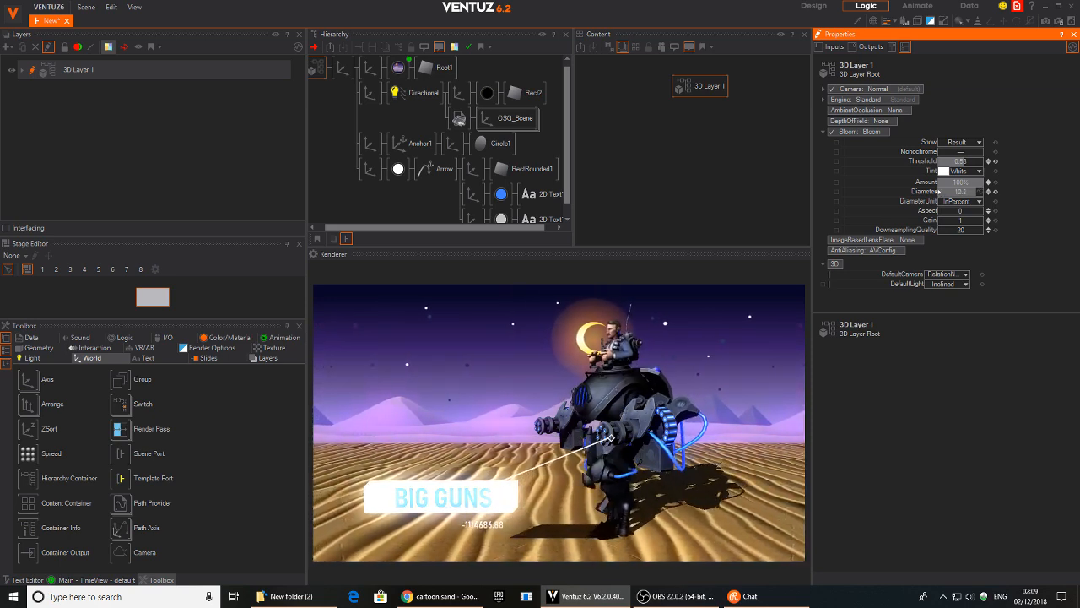
{"action": "left_click_drag", "start_coordinate": [945, 188], "coordinate": [944, 188]}
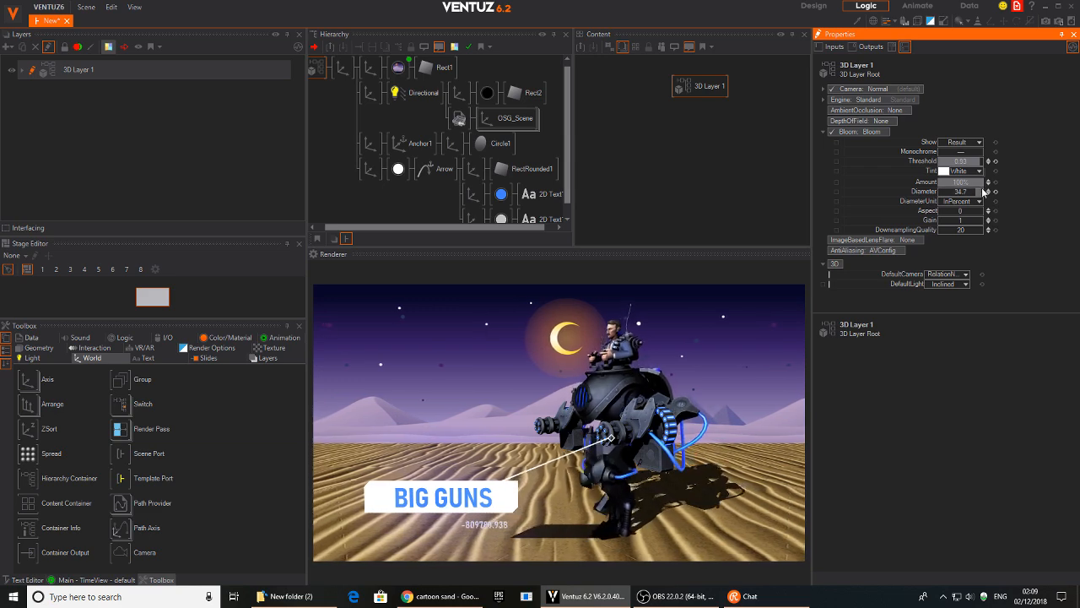
{"action": "left_click_drag", "start_coordinate": [962, 161], "coordinate": [945, 162]}
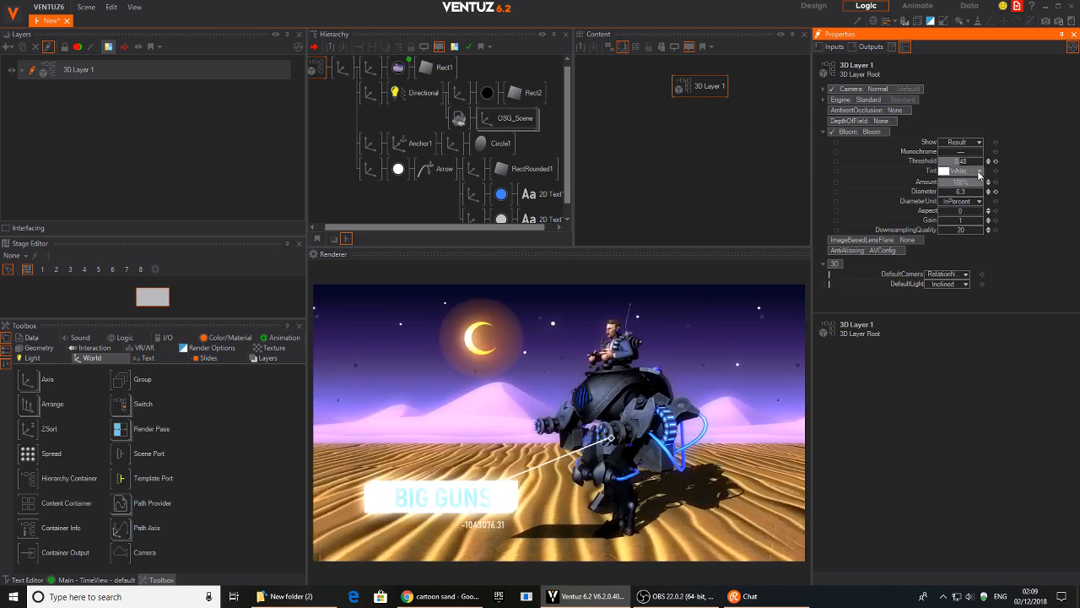
- Set the Bloom Tint to purple
{"action": "left_click", "coordinate": [979, 174]}
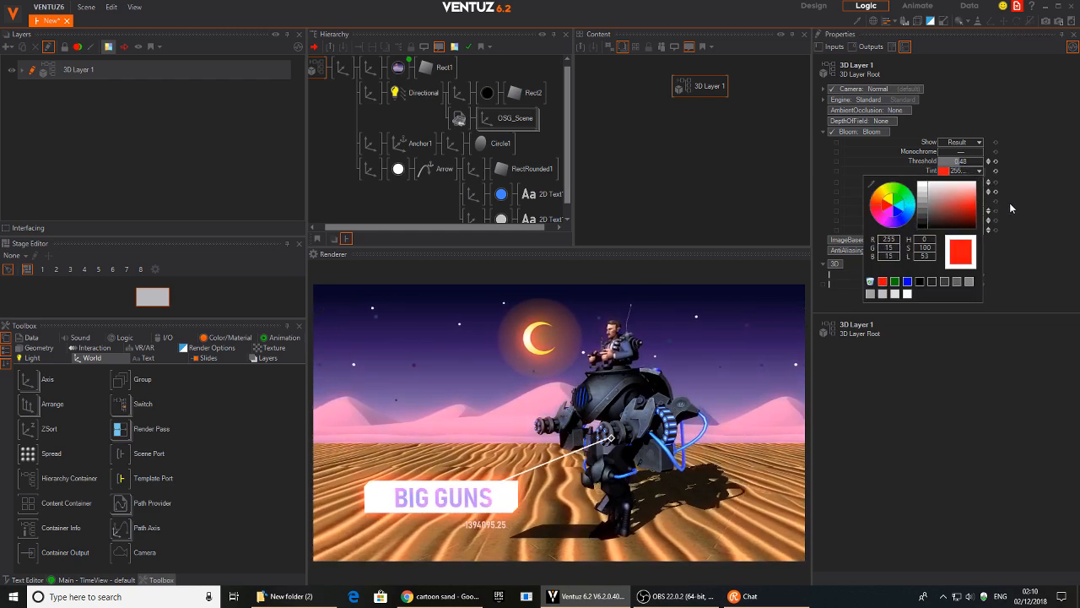
{"action": "left_click", "coordinate": [909, 224]}
{"action": "left_click_drag", "start_coordinate": [909, 224], "coordinate": [887, 229]}
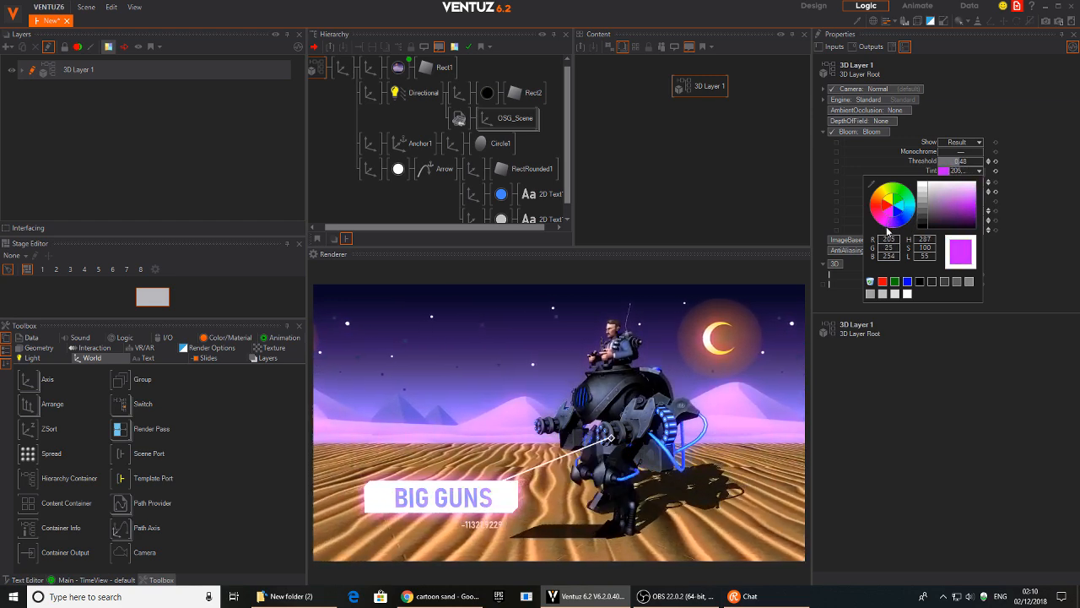
{"action": "left_click", "coordinate": [1018, 221]}
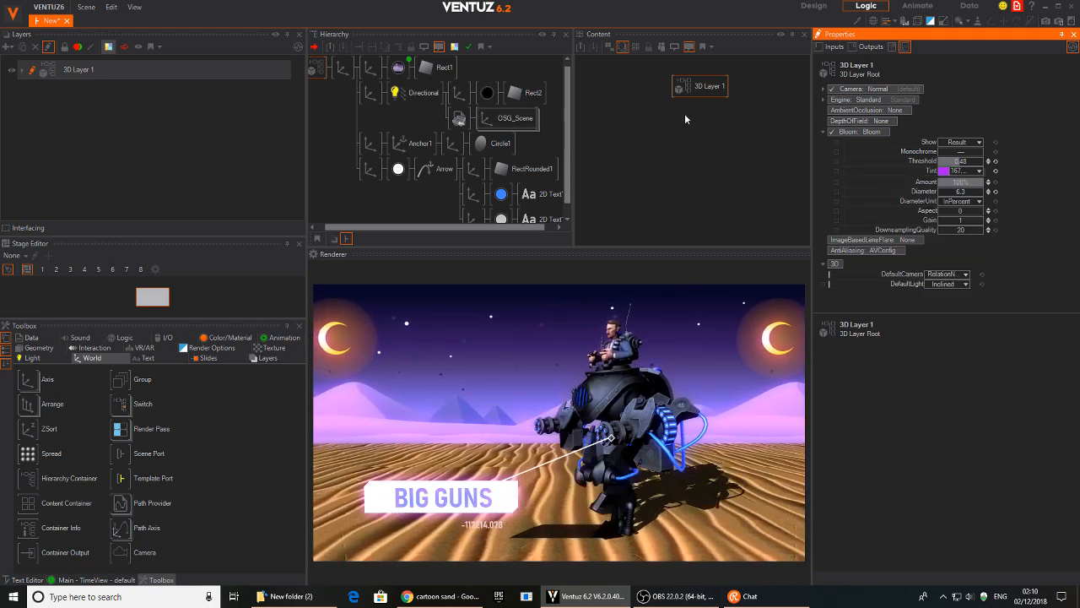
- Change the ground material's BaseColor to a light bluish purple
{"action": "left_click", "coordinate": [486, 92]}
{"action": "left_click", "coordinate": [959, 169]}
{"action": "left_click_drag", "start_coordinate": [986, 191], "coordinate": [1002, 205]}
{"action": "left_click_drag", "start_coordinate": [920, 216], "coordinate": [1007, 206]}
{"action": "mouse_move", "coordinate": [927, 218]}
{"action": "left_mouse_down"}
{"action": "mouse_move", "coordinate": [905, 231]}
{"action": "mouse_move", "coordinate": [914, 224]}
{"action": "left_mouse_up"}
{"action": "left_click_drag", "start_coordinate": [989, 202], "coordinate": [1013, 196]}
{"action": "left_click", "coordinate": [1012, 196]}
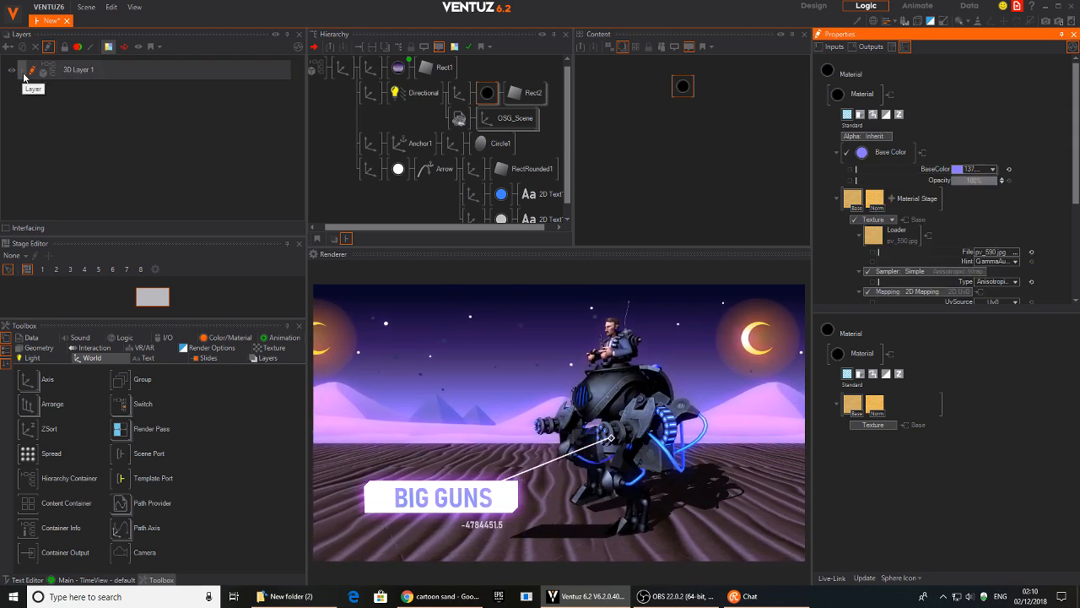
- Add a Gain effect to the Effect Group of 3D Layer 1
{"action": "left_click", "coordinate": [30, 73]}
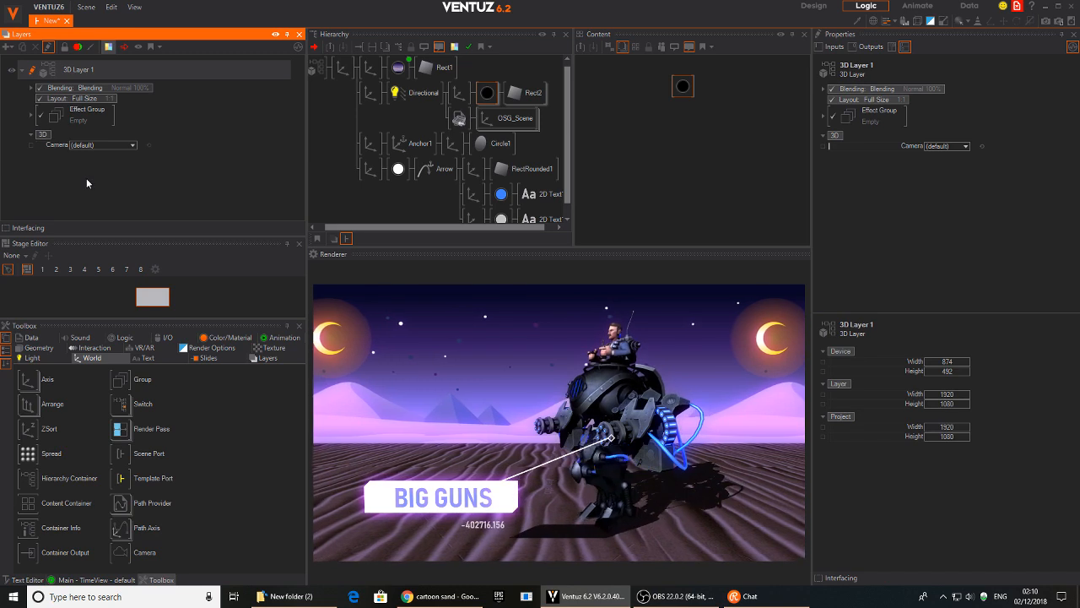
{"action": "left_click", "coordinate": [30, 116]}
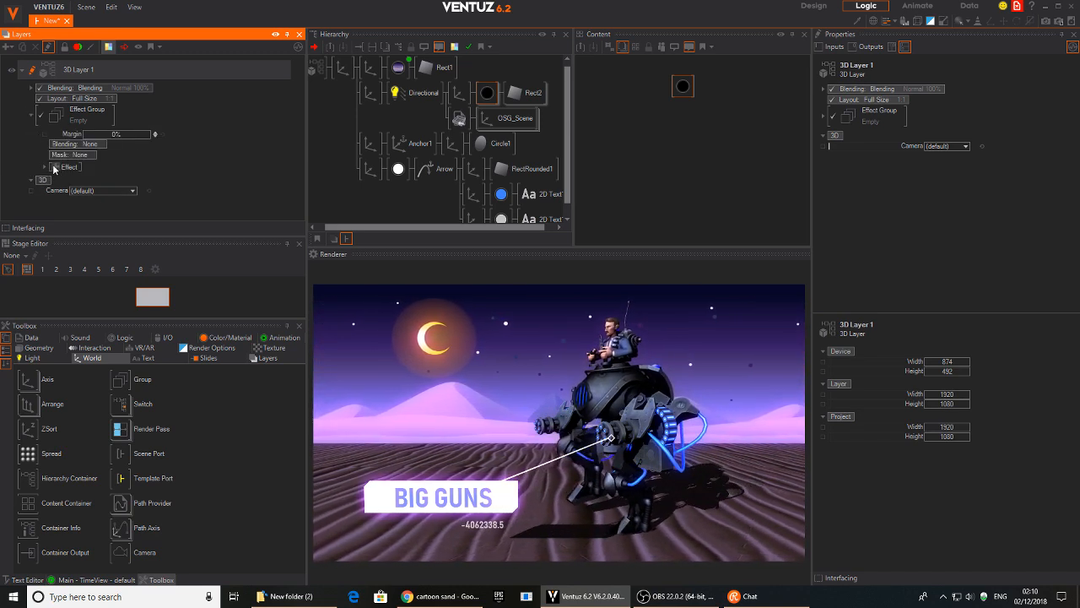
{"action": "left_click", "coordinate": [55, 166]}
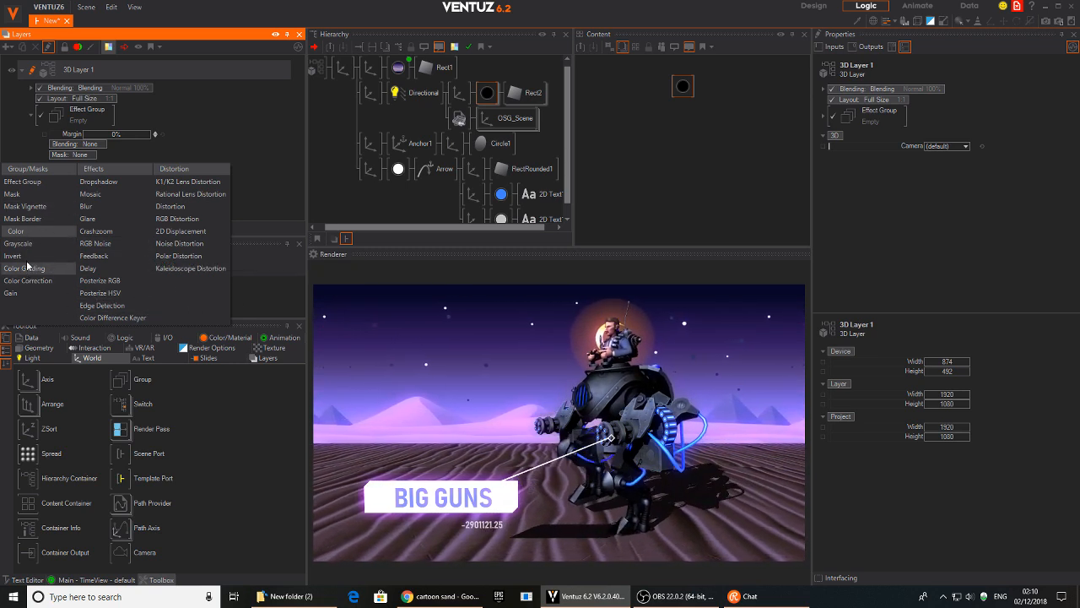
{"action": "mouse_move", "coordinate": [34, 221]}
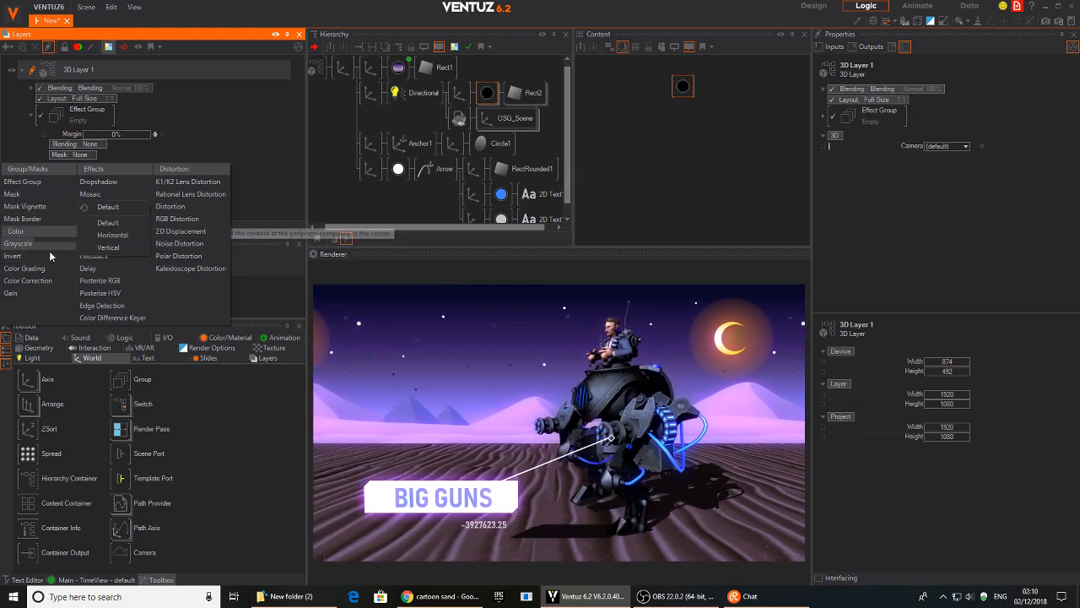
{"action": "left_click", "coordinate": [34, 293]}
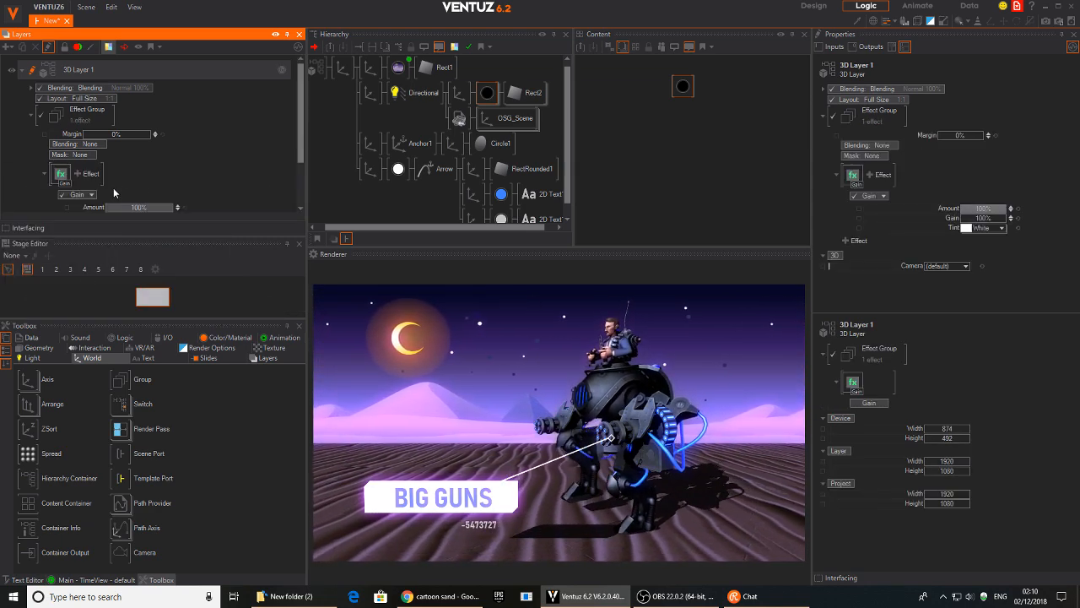
- Tint the Gain effect medium blue, set its Gain to 244% and lower its Amount slightly
{"action": "left_click_drag", "start_coordinate": [962, 218], "coordinate": [988, 218]}
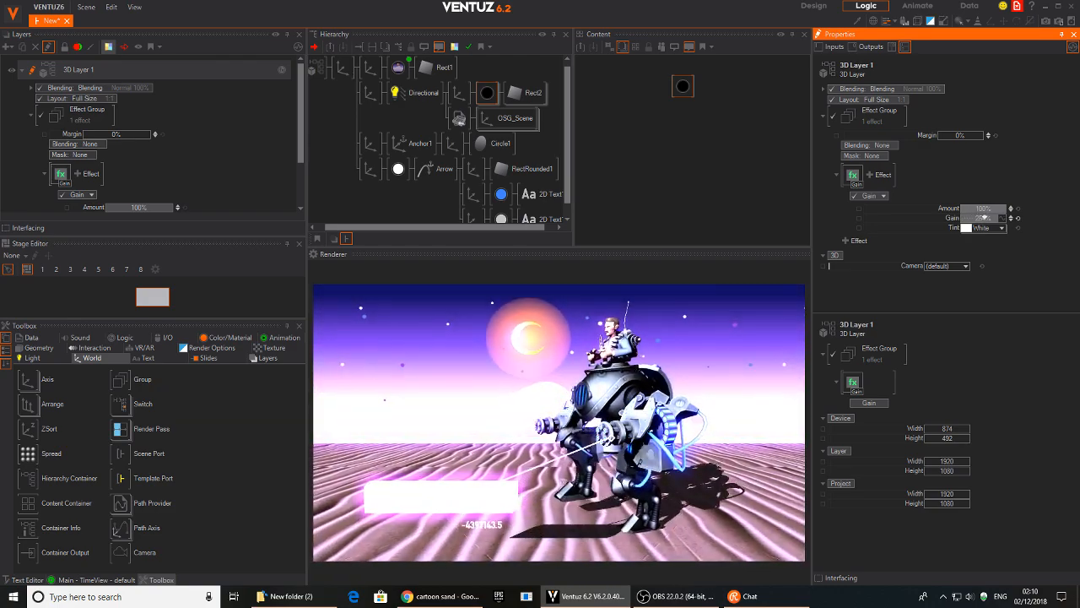
{"action": "left_click", "coordinate": [967, 227]}
{"action": "left_click_drag", "start_coordinate": [893, 241], "coordinate": [764, 367]}
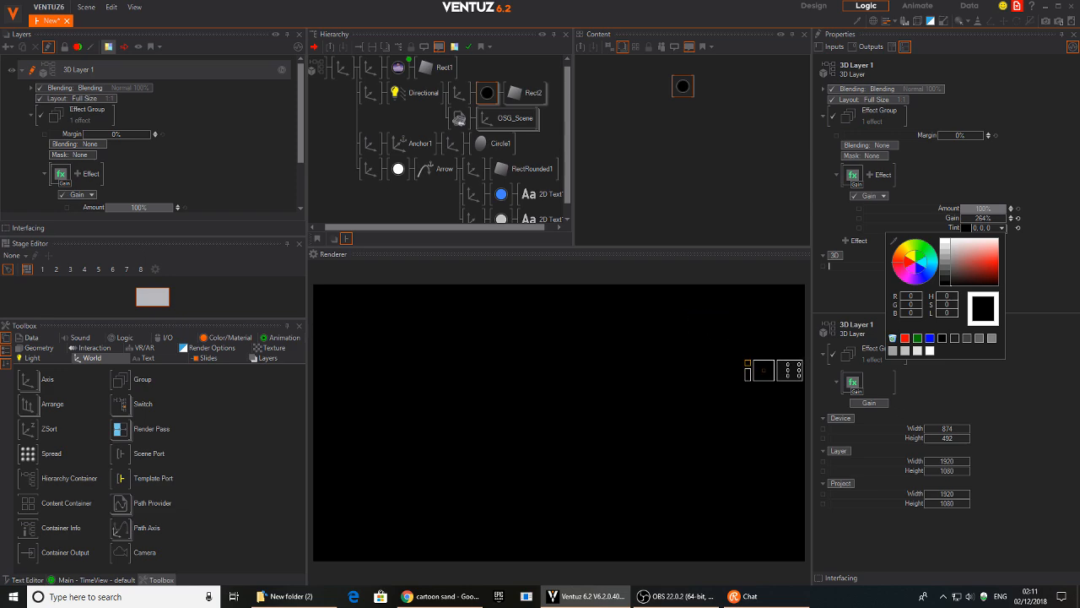
{"action": "left_click_drag", "start_coordinate": [499, 384], "coordinate": [696, 344]}
{"action": "left_click_drag", "start_coordinate": [958, 268], "coordinate": [1009, 254]}
{"action": "left_click", "coordinate": [924, 282]}
{"action": "left_click_drag", "start_coordinate": [924, 285], "coordinate": [967, 267]}
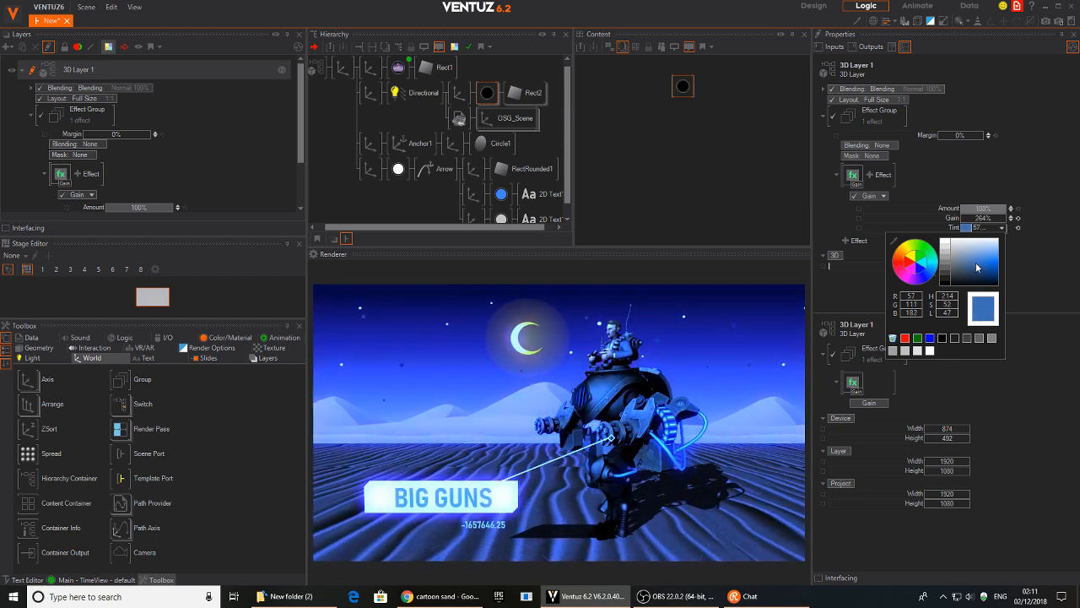
{"action": "mouse_move", "coordinate": [989, 269]}
{"action": "left_mouse_down"}
{"action": "mouse_move", "coordinate": [1024, 226]}
{"action": "mouse_move", "coordinate": [1020, 260]}
{"action": "mouse_move", "coordinate": [1018, 246]}
{"action": "mouse_move", "coordinate": [972, 252]}
{"action": "mouse_move", "coordinate": [972, 264]}
{"action": "left_mouse_up"}
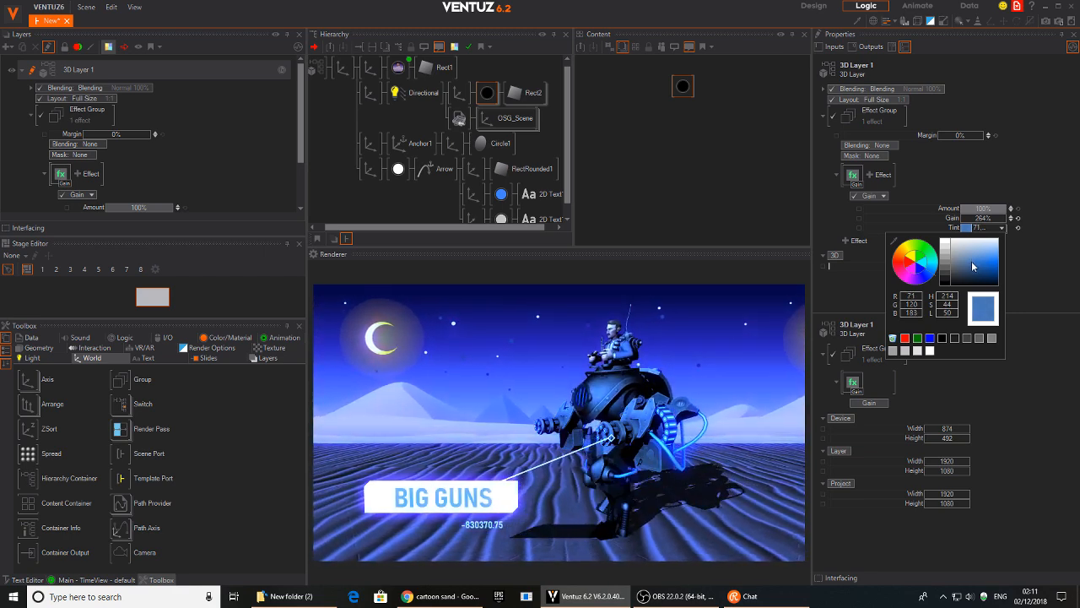
{"action": "left_click", "coordinate": [1052, 238]}
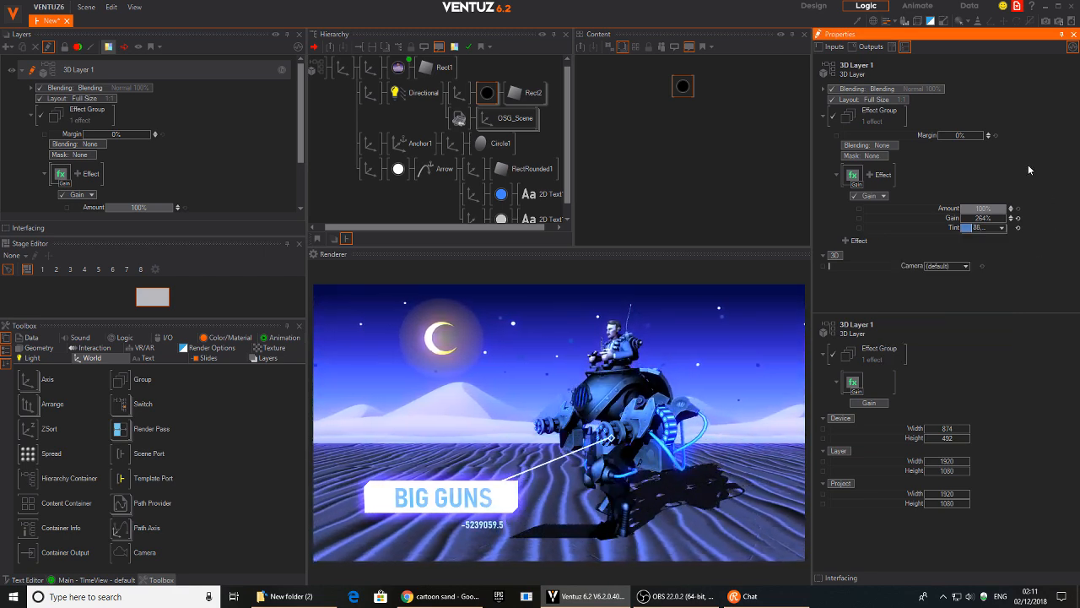
{"action": "left_click_drag", "start_coordinate": [1003, 218], "coordinate": [1018, 217]}
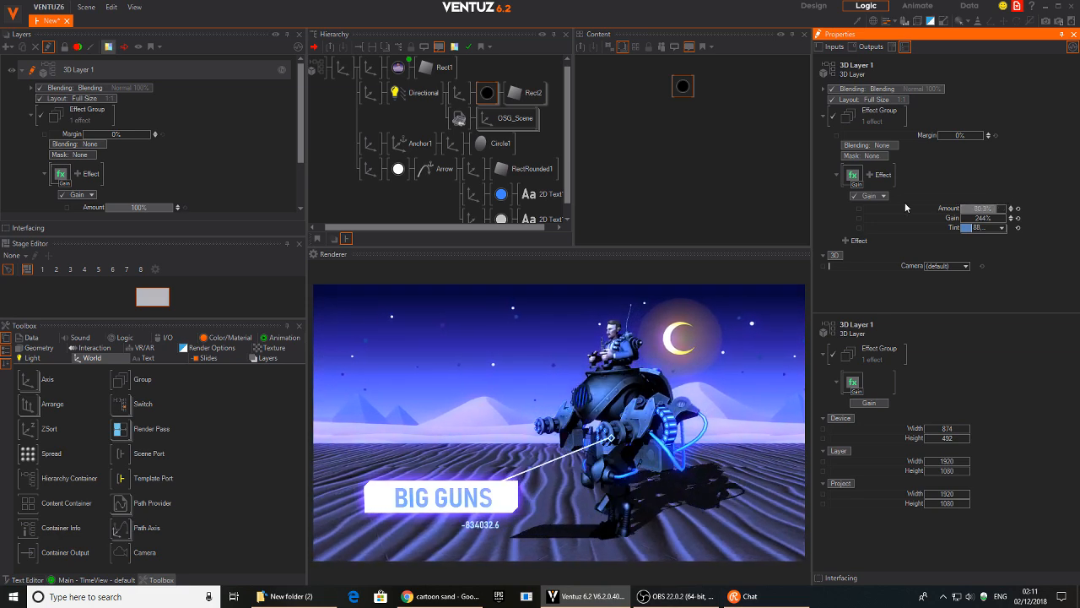
- Add an RGB Noise effect to 3D Layer 1's Effect Group and set its Amount to 30%
{"action": "left_click", "coordinate": [88, 174]}
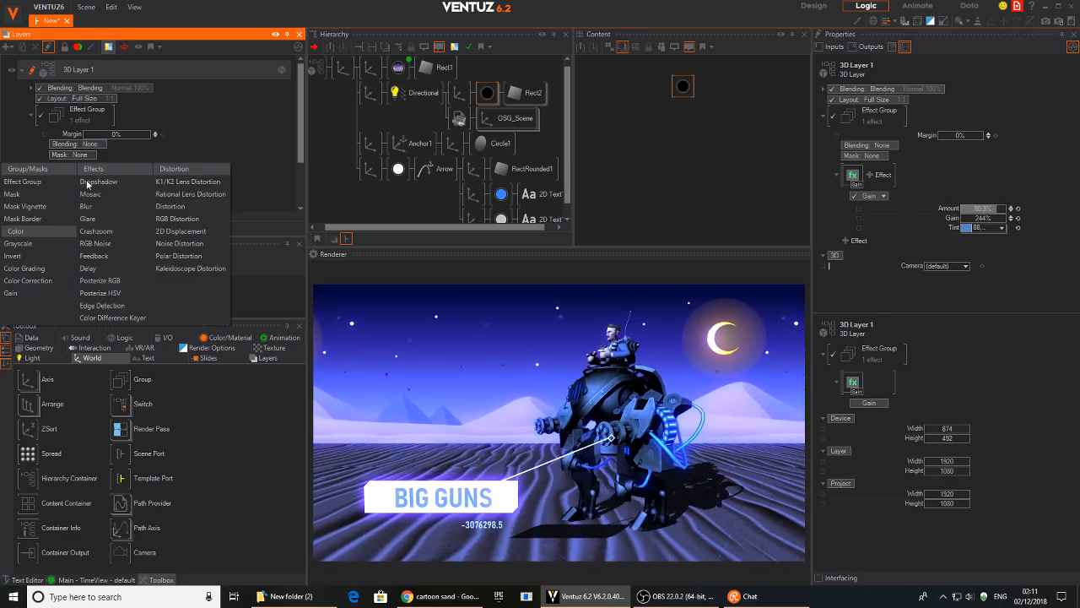
{"action": "left_click", "coordinate": [119, 245]}
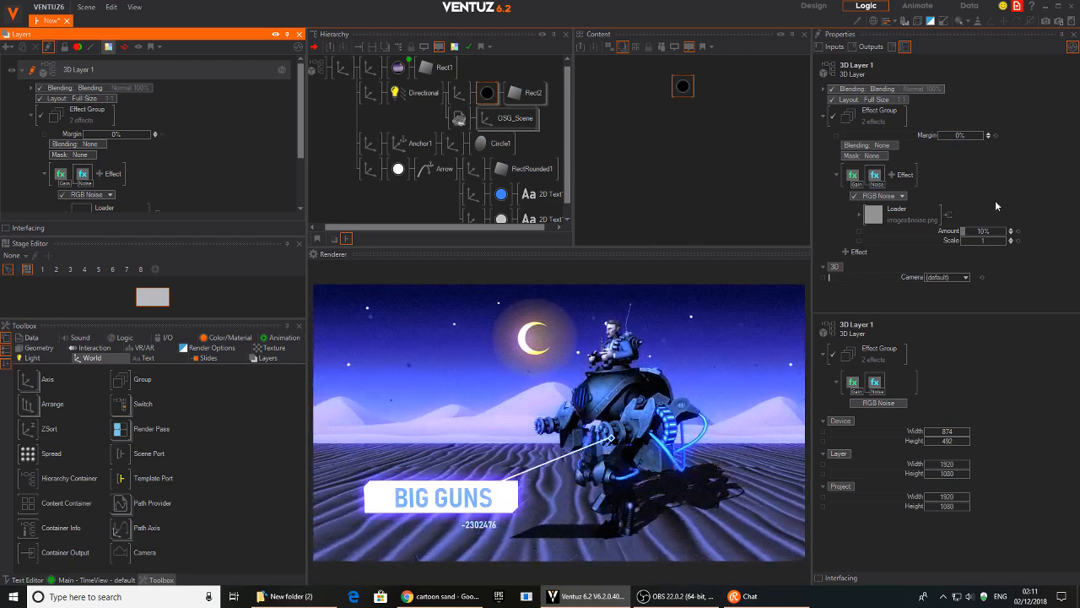
{"action": "left_click", "coordinate": [984, 236]}
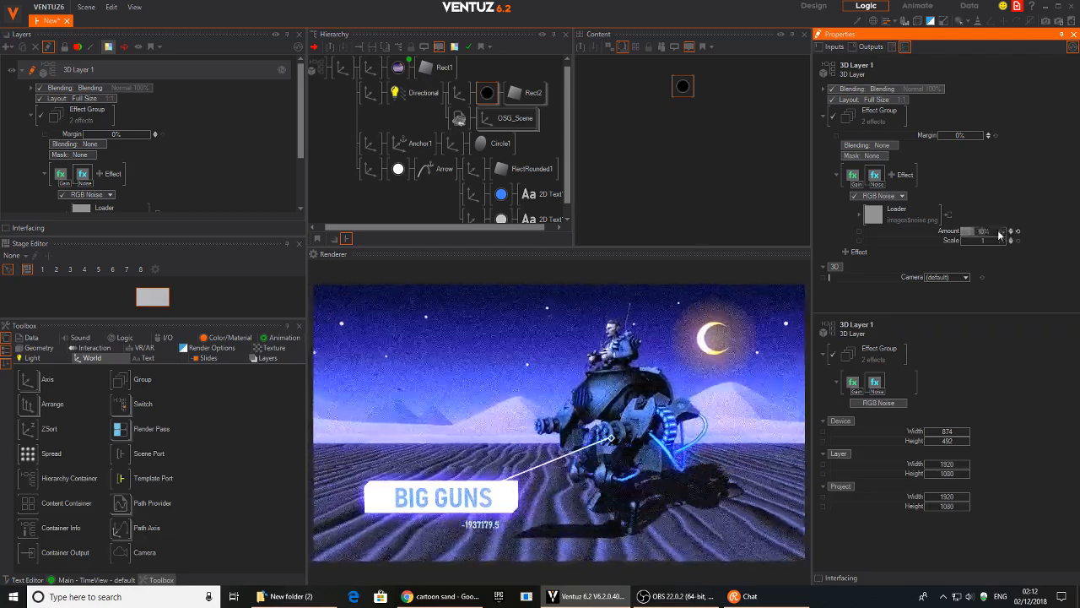
{"action": "left_click_drag", "start_coordinate": [1007, 230], "coordinate": [1017, 230]}
- Add a Distortion effect as the third effect of 3D Layer 1 and try shifting the image horizontally with OffsetX
{"action": "left_click", "coordinate": [110, 173]}
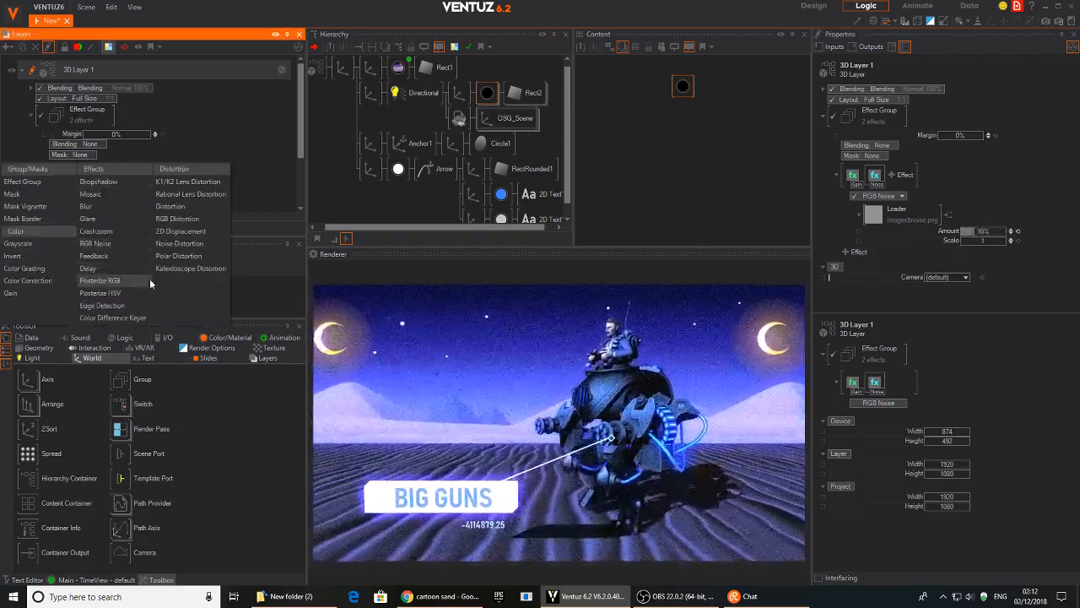
{"action": "left_click", "coordinate": [192, 206]}
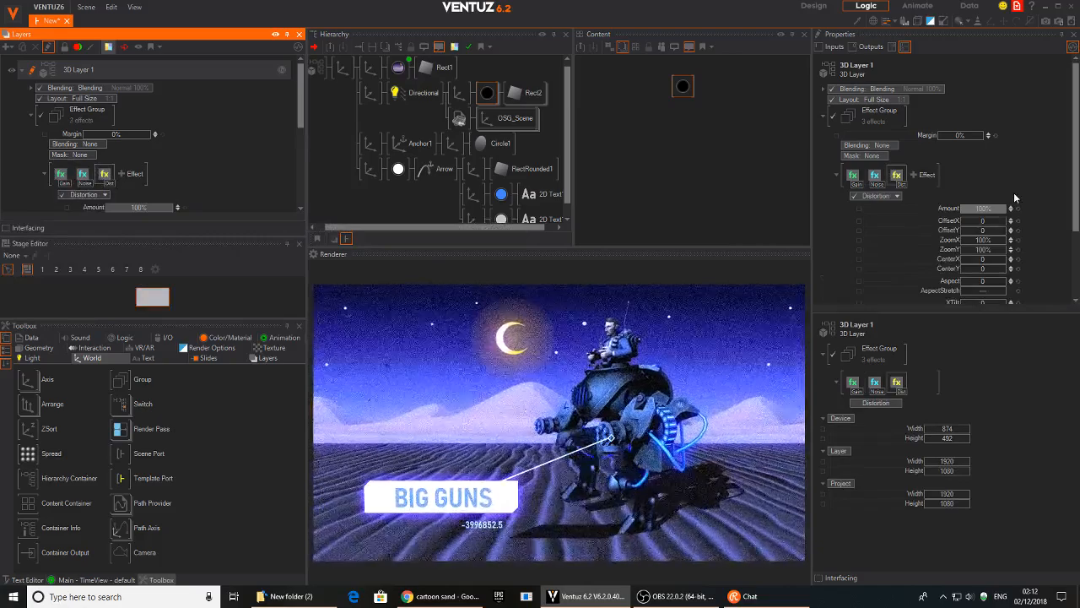
{"action": "scroll", "coordinate": [987, 253], "scroll_direction": "down", "scroll_amount": 2}
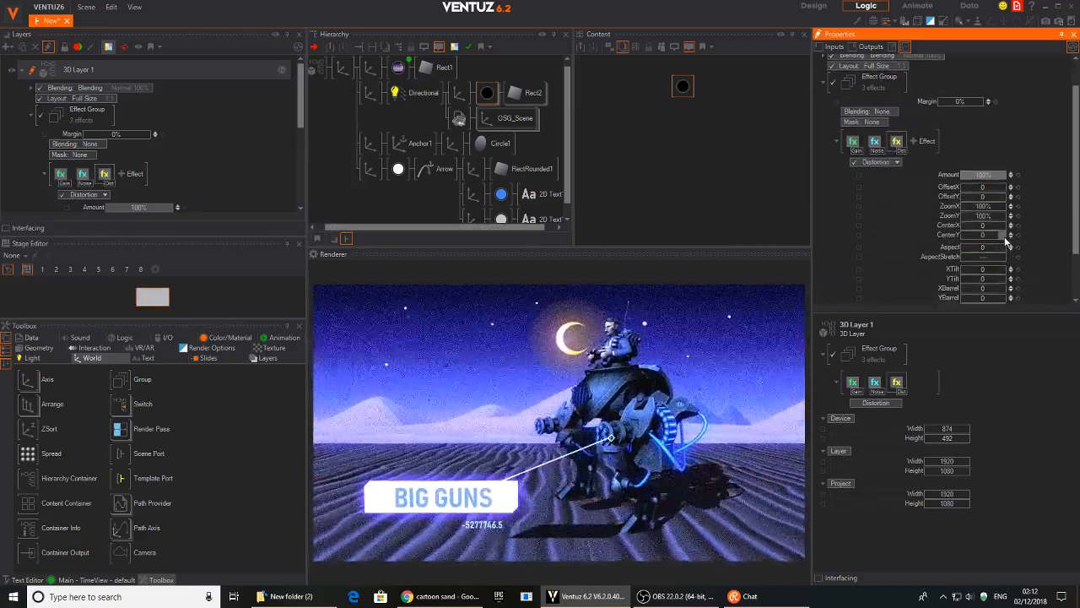
{"action": "left_click_drag", "start_coordinate": [979, 187], "coordinate": [989, 186]}
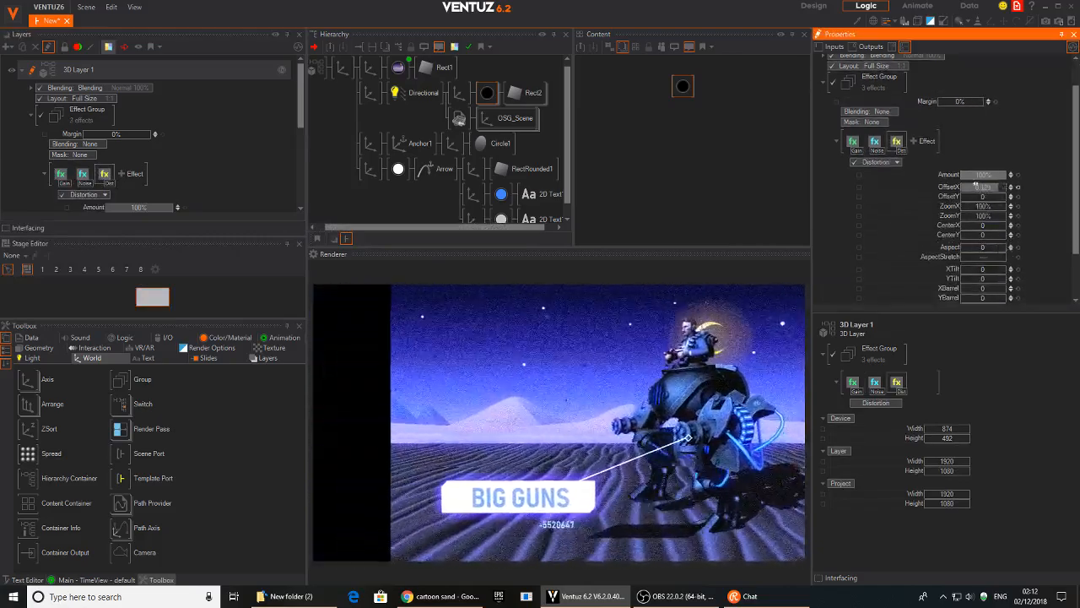
- Try RGB Distortion as the third effect's type, with OffsetRX at -0.8% and OffsetRY at -0.4%
{"action": "left_click", "coordinate": [898, 162]}
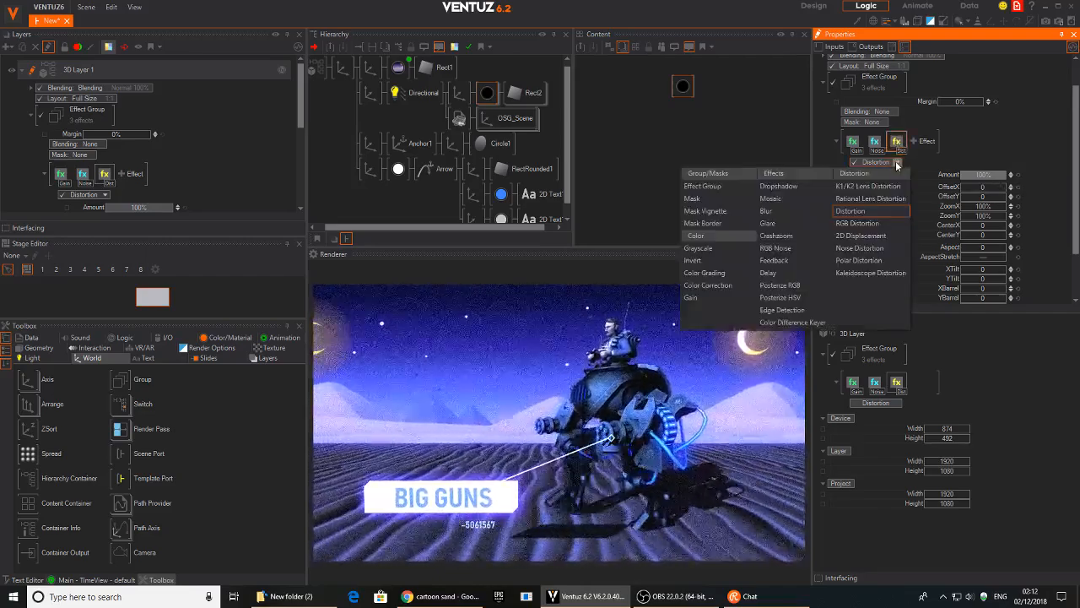
{"action": "left_click", "coordinate": [877, 224]}
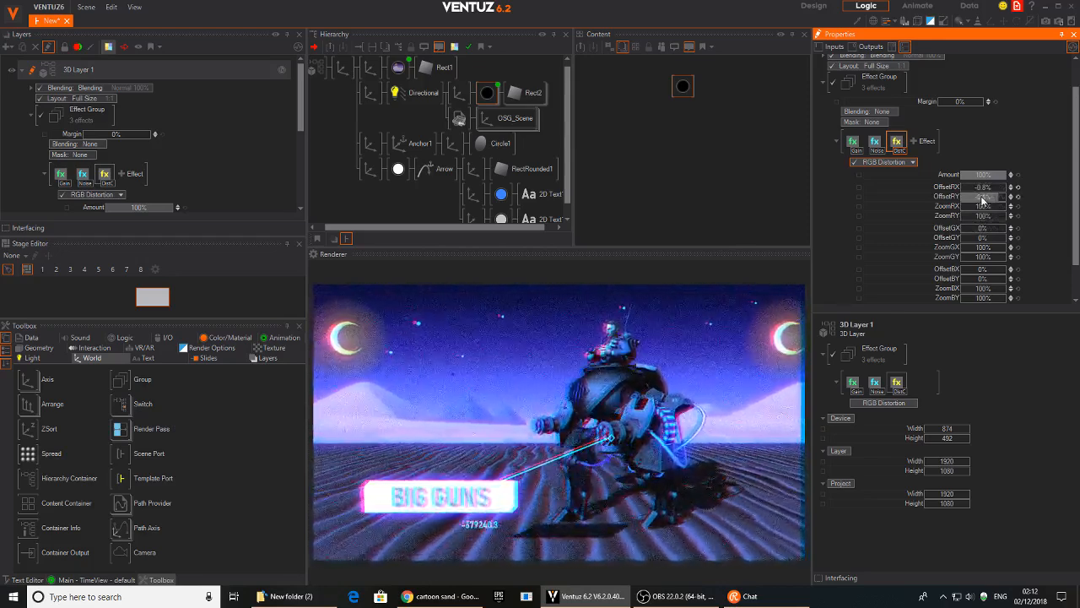
{"action": "left_click_drag", "start_coordinate": [977, 187], "coordinate": [955, 187]}
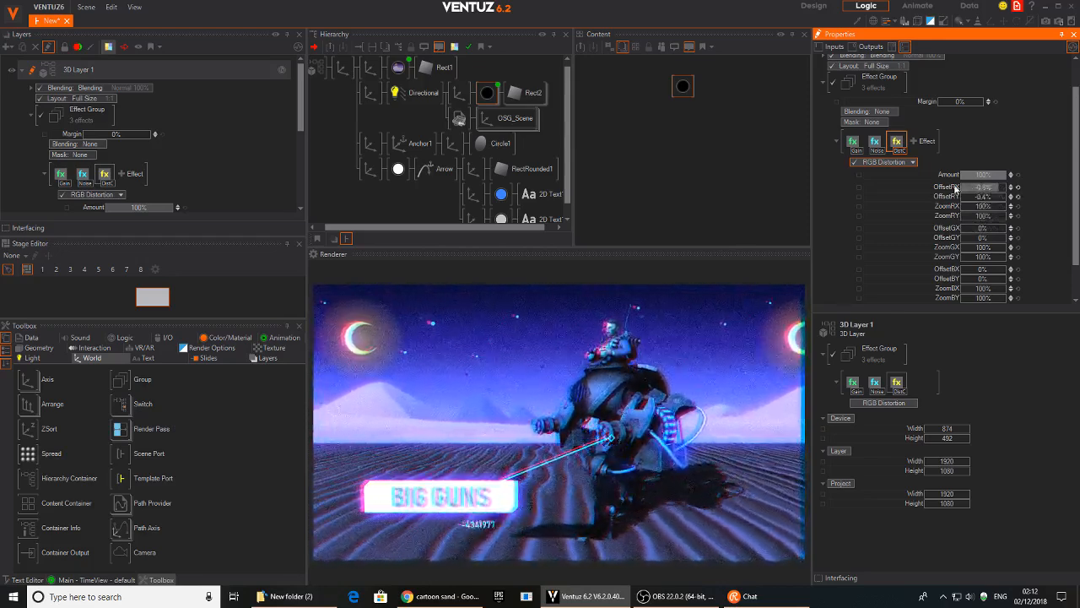
- Change the third effect's type to 2D Displacement, keeping its default Sampler options
{"action": "left_click", "coordinate": [912, 161]}
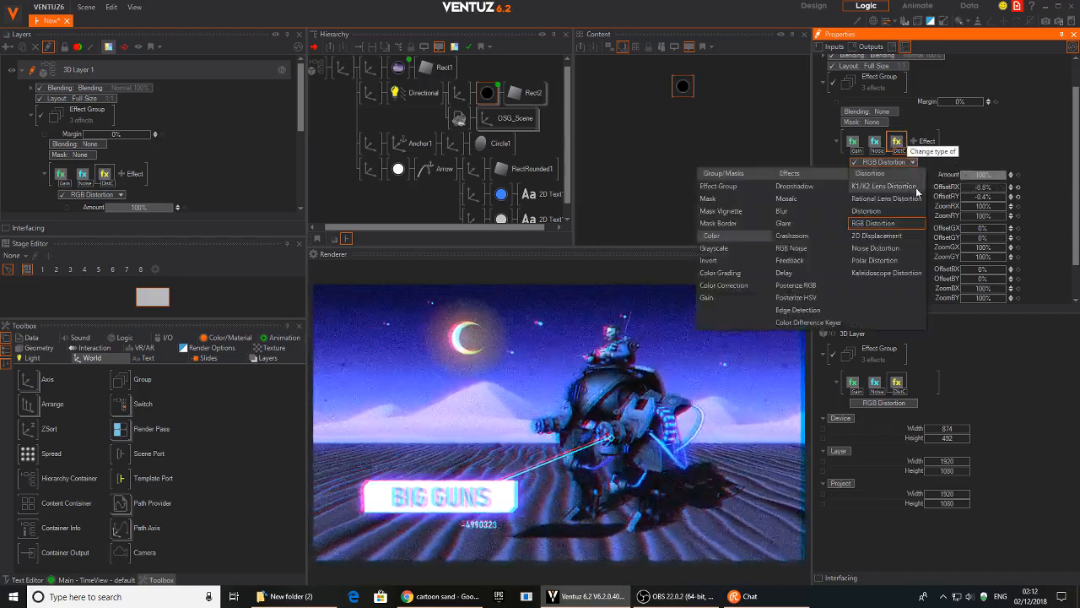
{"action": "left_click", "coordinate": [892, 236]}
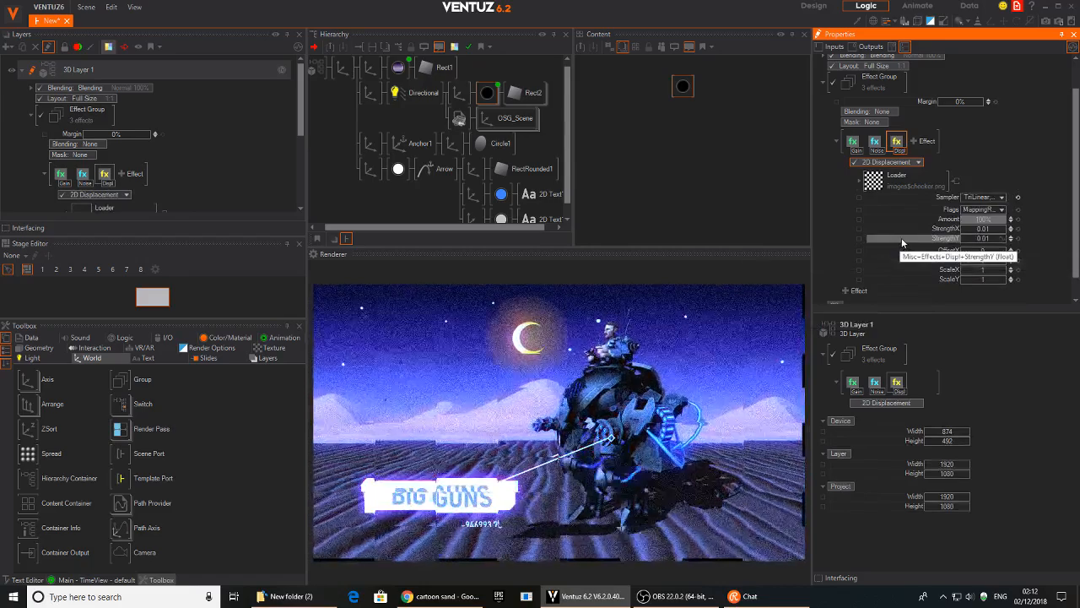
{"action": "left_click", "coordinate": [989, 197]}
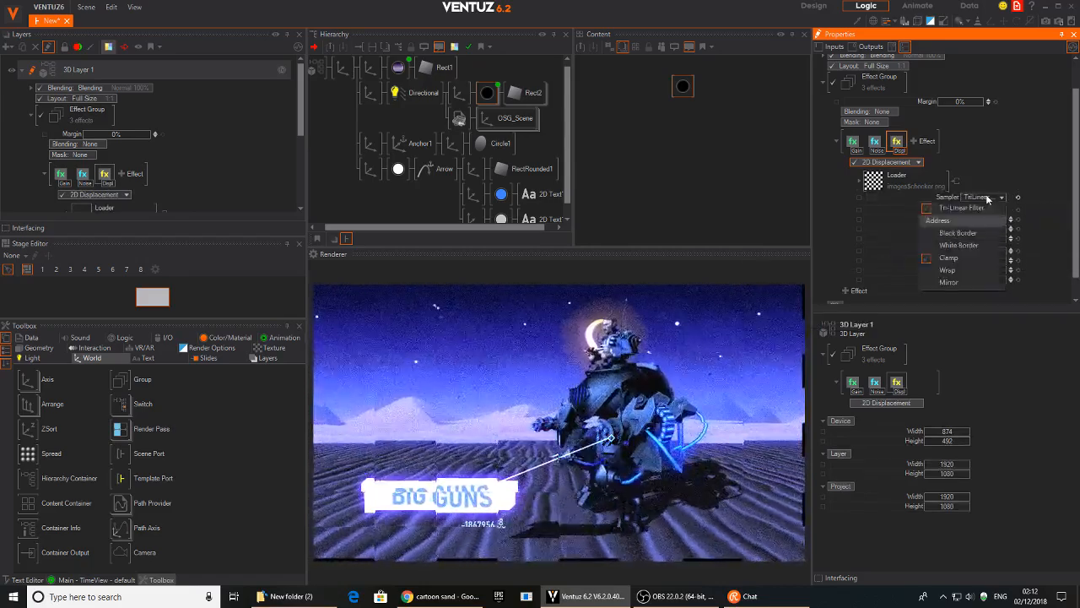
{"action": "left_click", "coordinate": [1008, 157]}
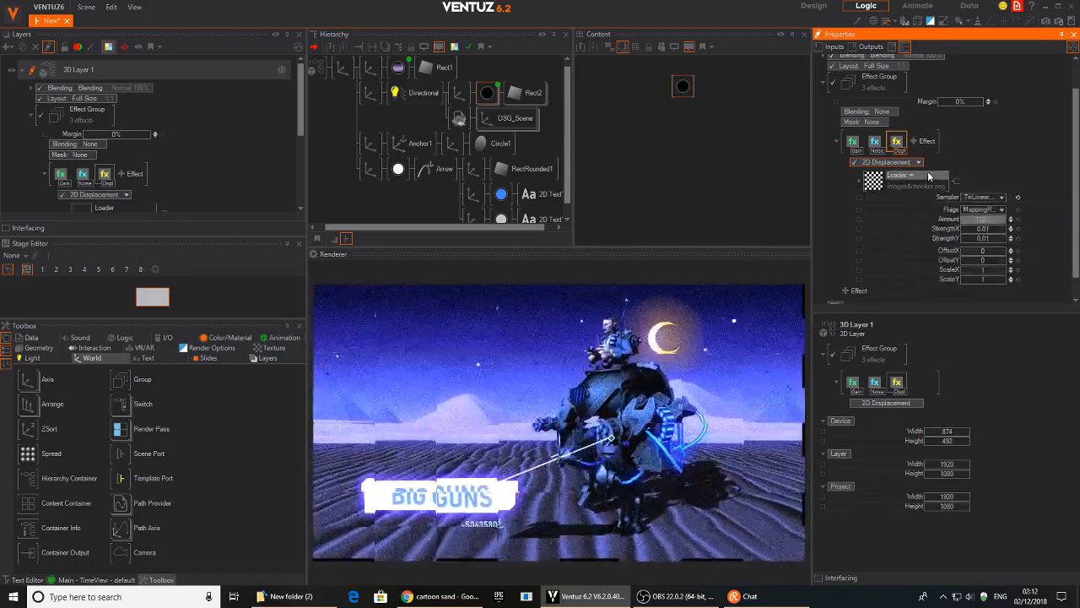
- Load the default lens dirt texture into the 2D Displacement effect and set StrengthX to 0.006 and StrengthY to 0.019
{"action": "left_click", "coordinate": [861, 180]}
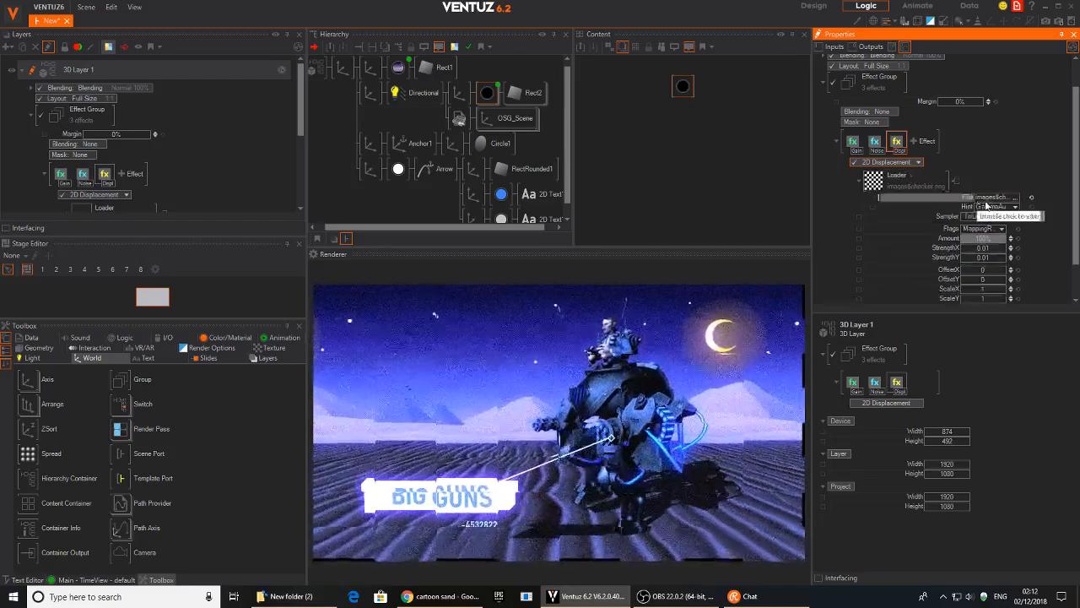
{"action": "left_click", "coordinate": [909, 178]}
{"action": "mouse_move", "coordinate": [904, 188]}
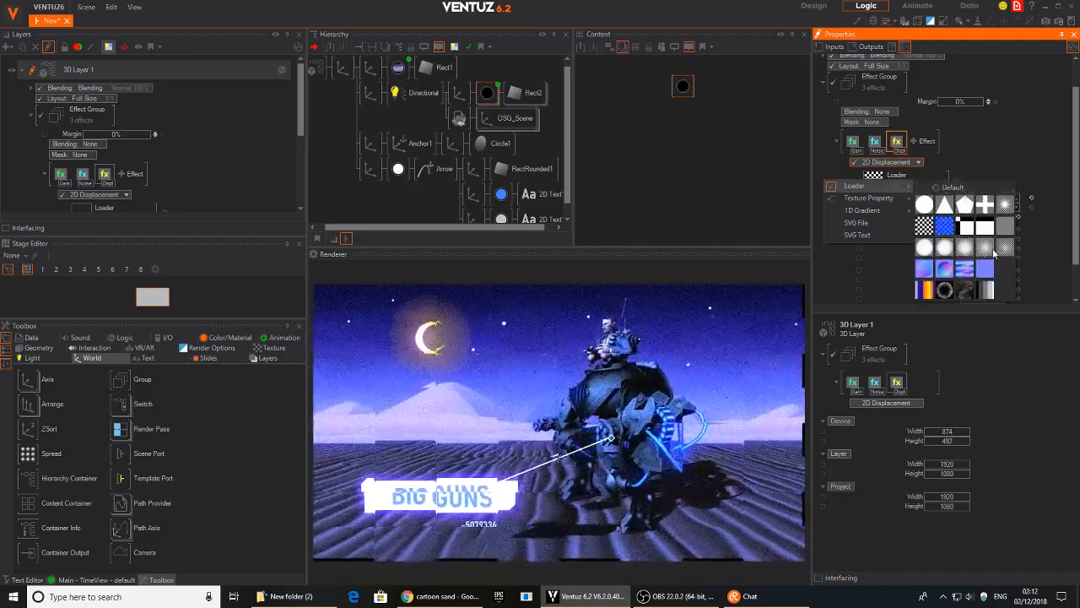
{"action": "left_click", "coordinate": [967, 292]}
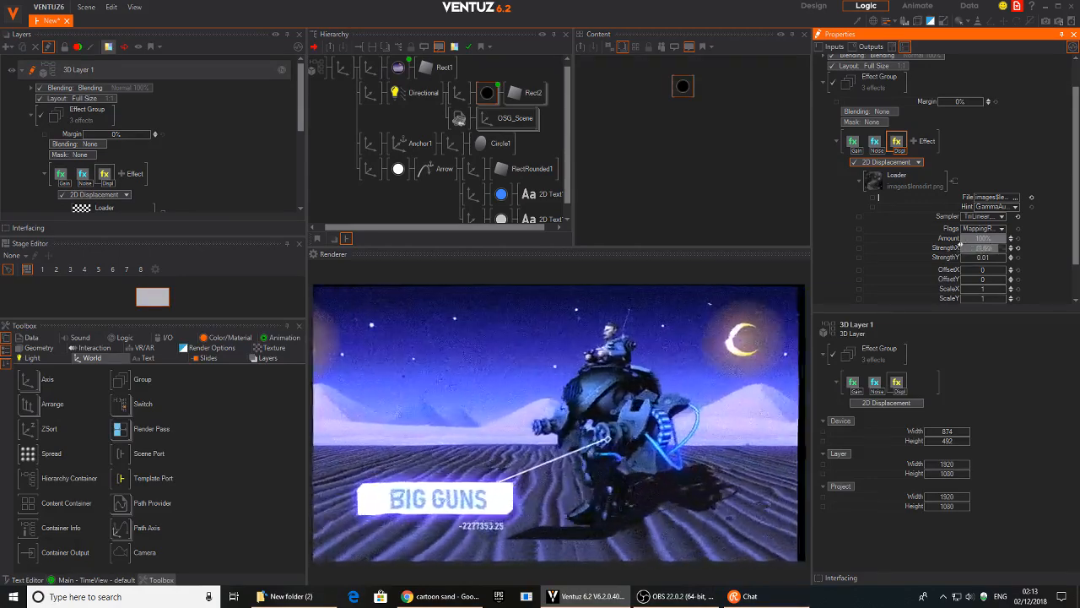
{"action": "left_click_drag", "start_coordinate": [965, 244], "coordinate": [1065, 279]}
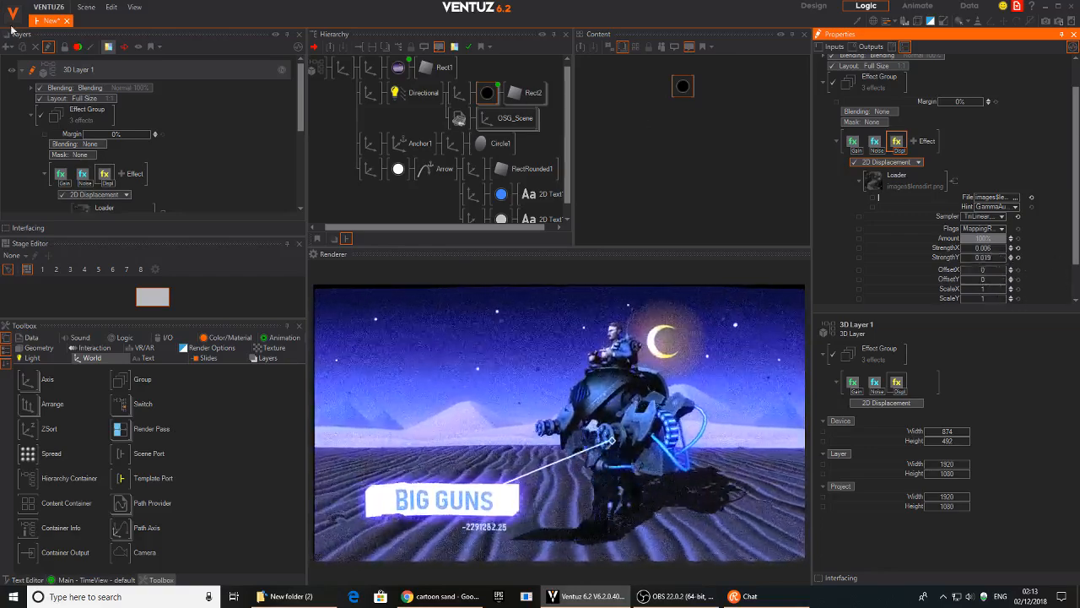
- Close the New scene without saving it
{"action": "left_click", "coordinate": [66, 20]}
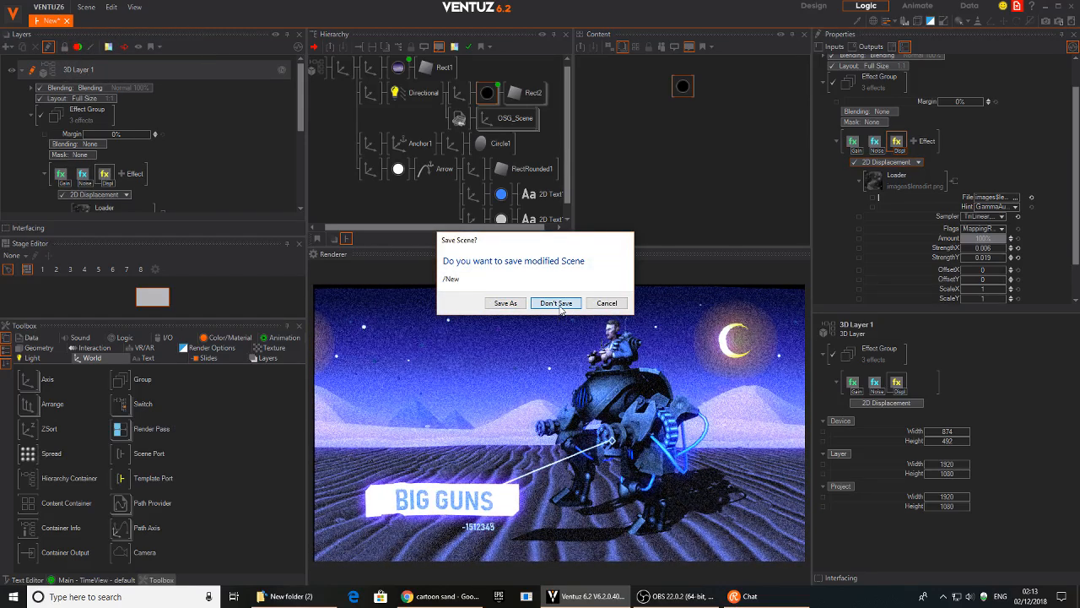
{"action": "left_click", "coordinate": [557, 302]}
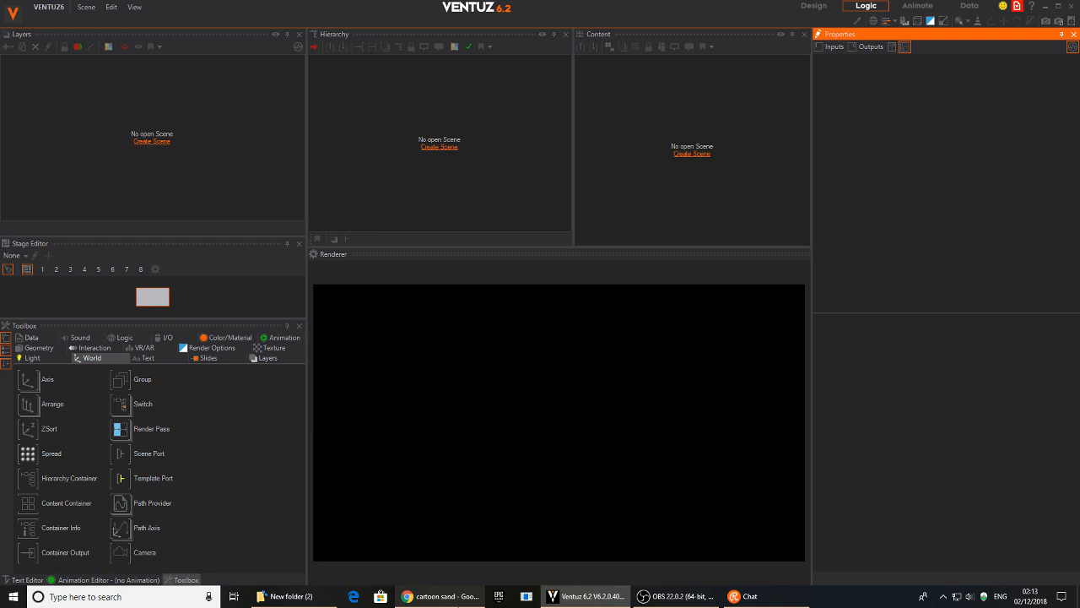
- Check the YouTube live dashboard in Chrome and switch to the OBS window
{"action": "left_click", "coordinate": [439, 596]}
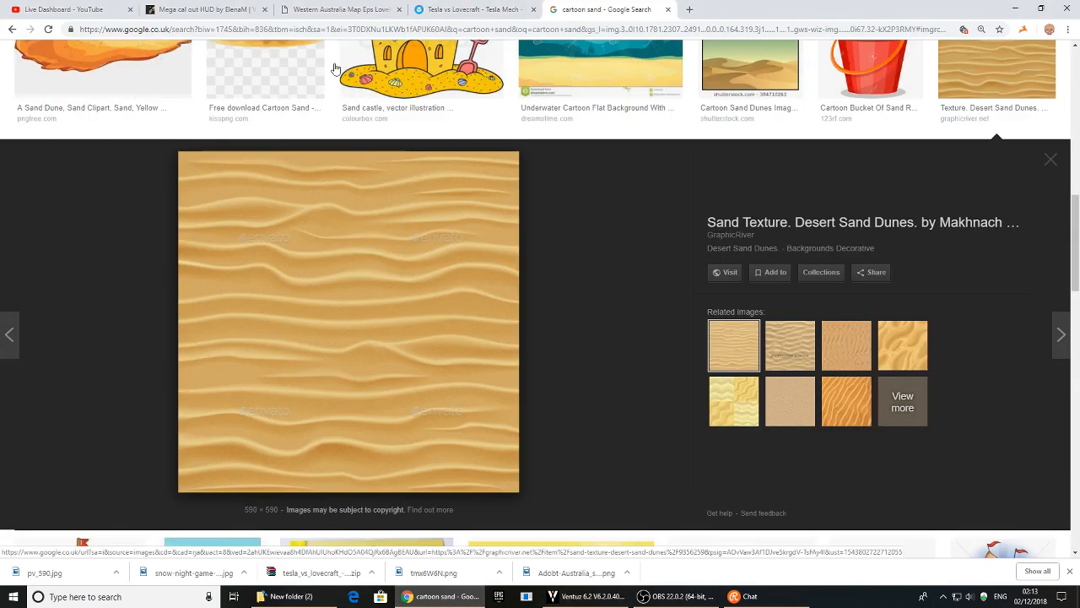
{"action": "left_click", "coordinate": [50, 10]}
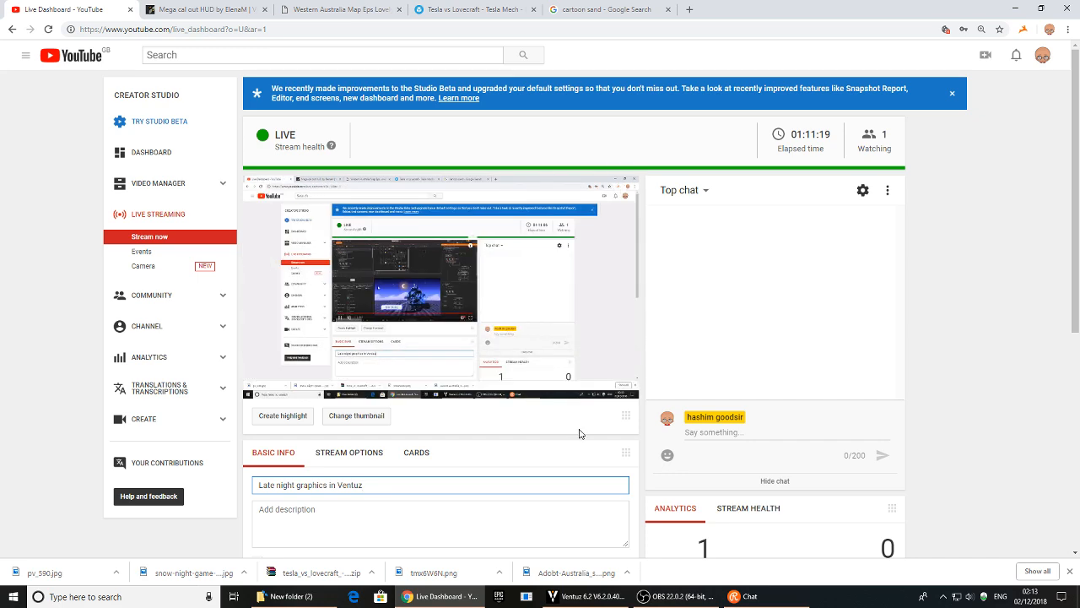
{"action": "left_click", "coordinate": [675, 596]}
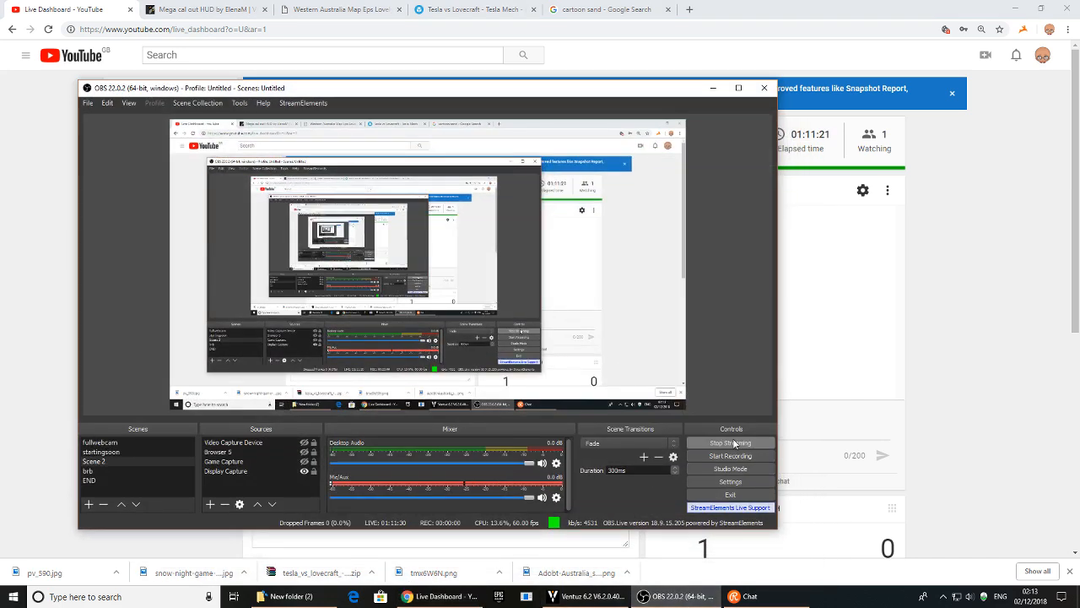